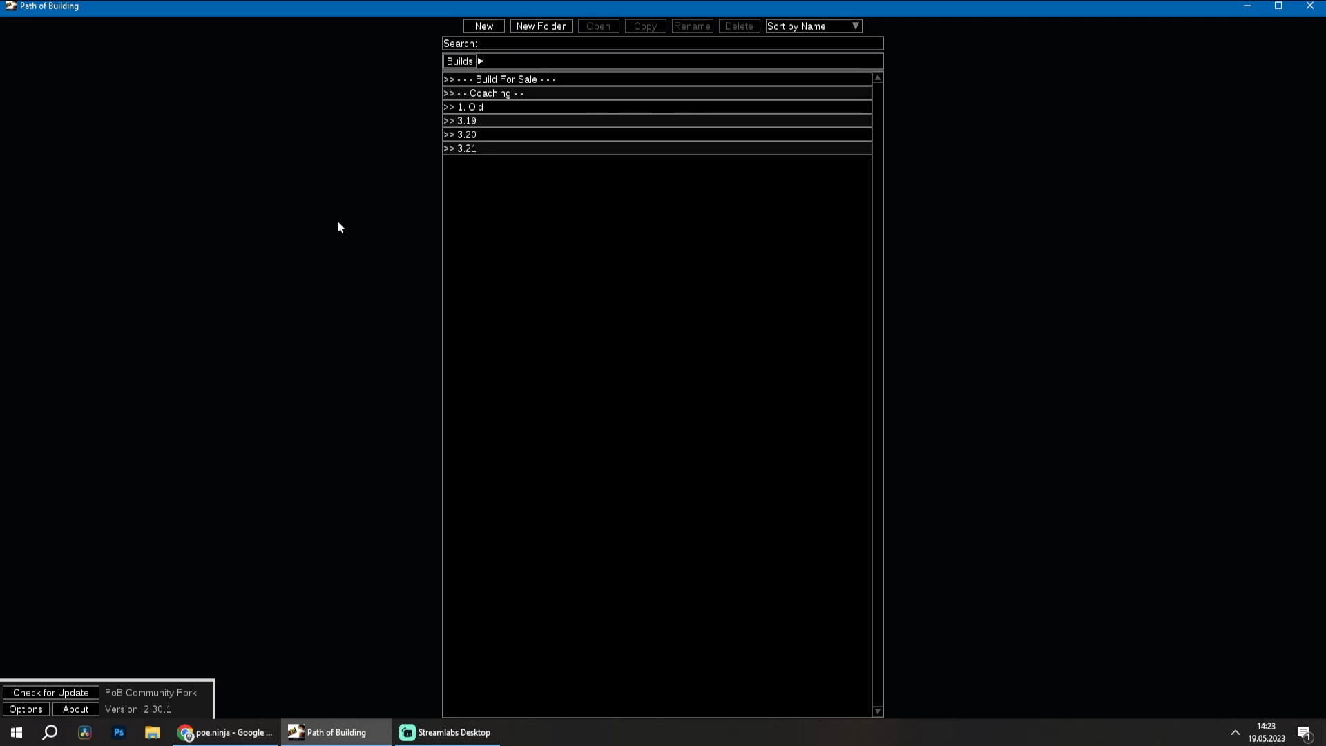
Create a new build and retrieve the account's PC character list for import.
click(484, 25)
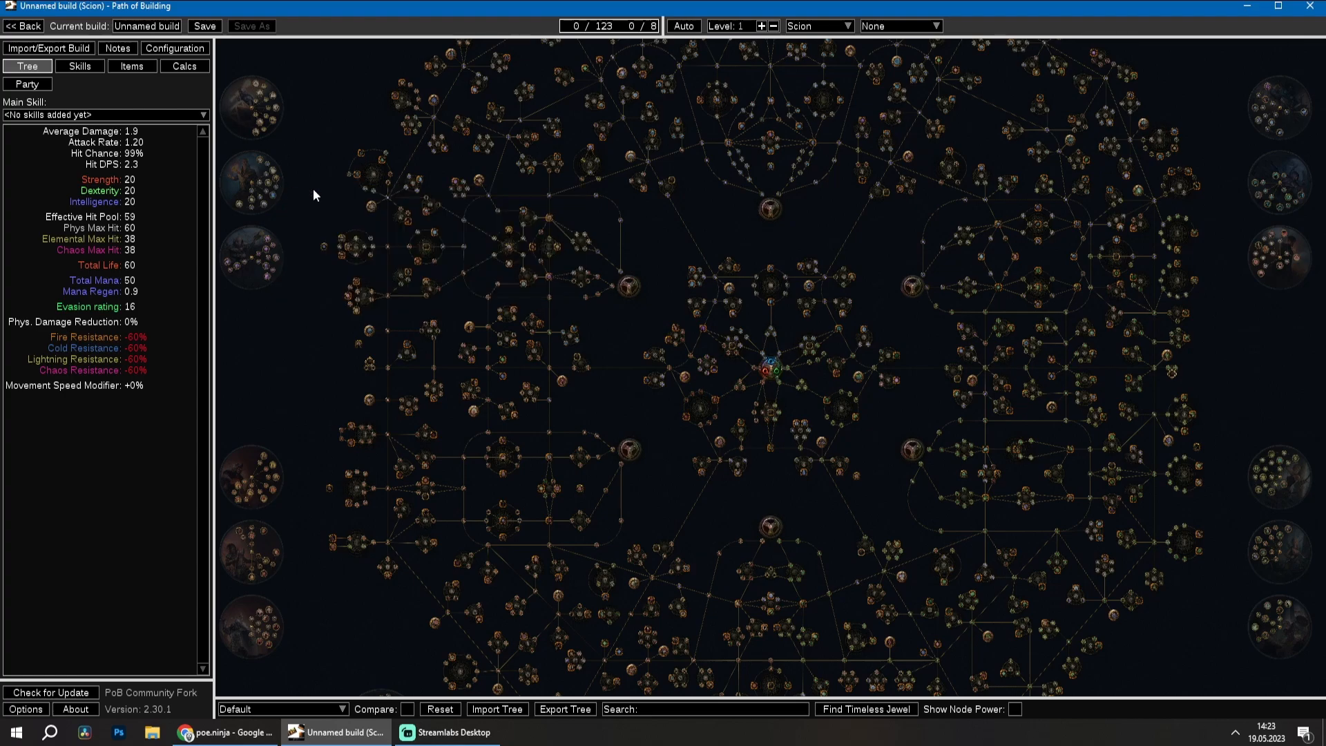
click(34, 50)
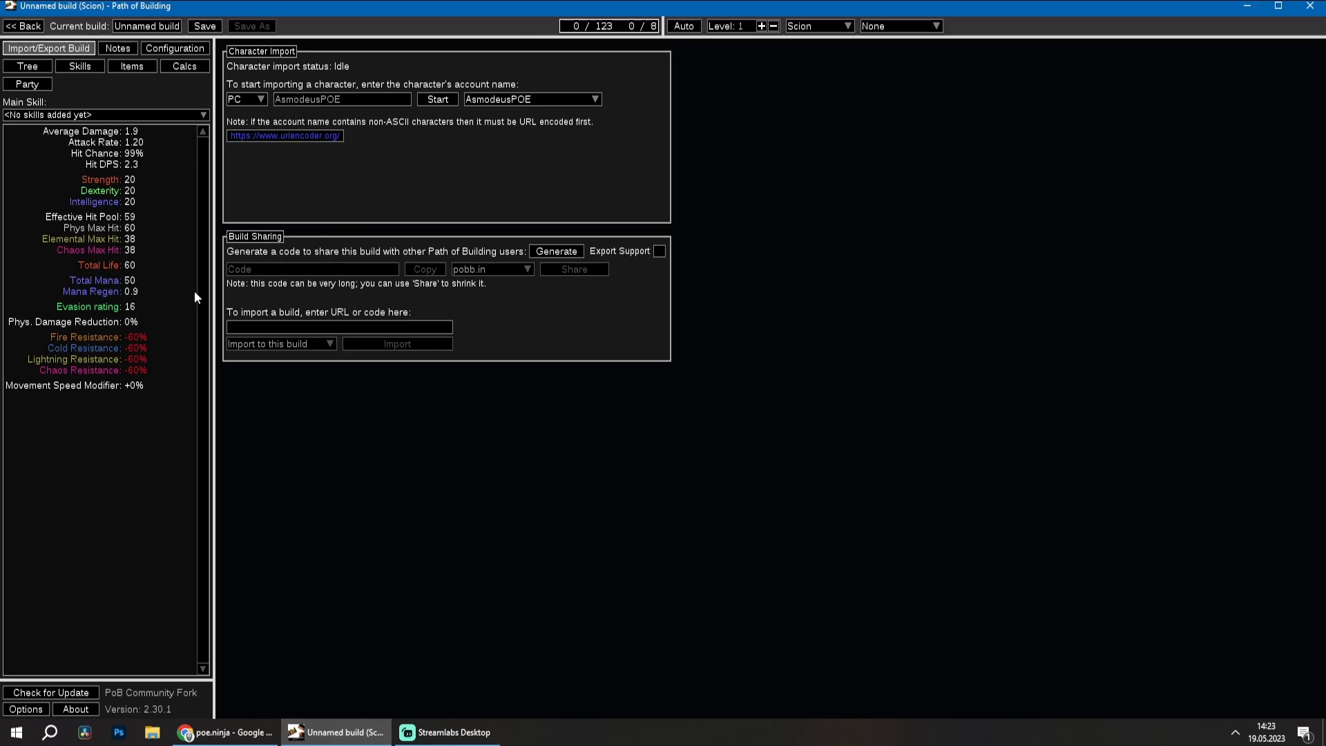
click(437, 101)
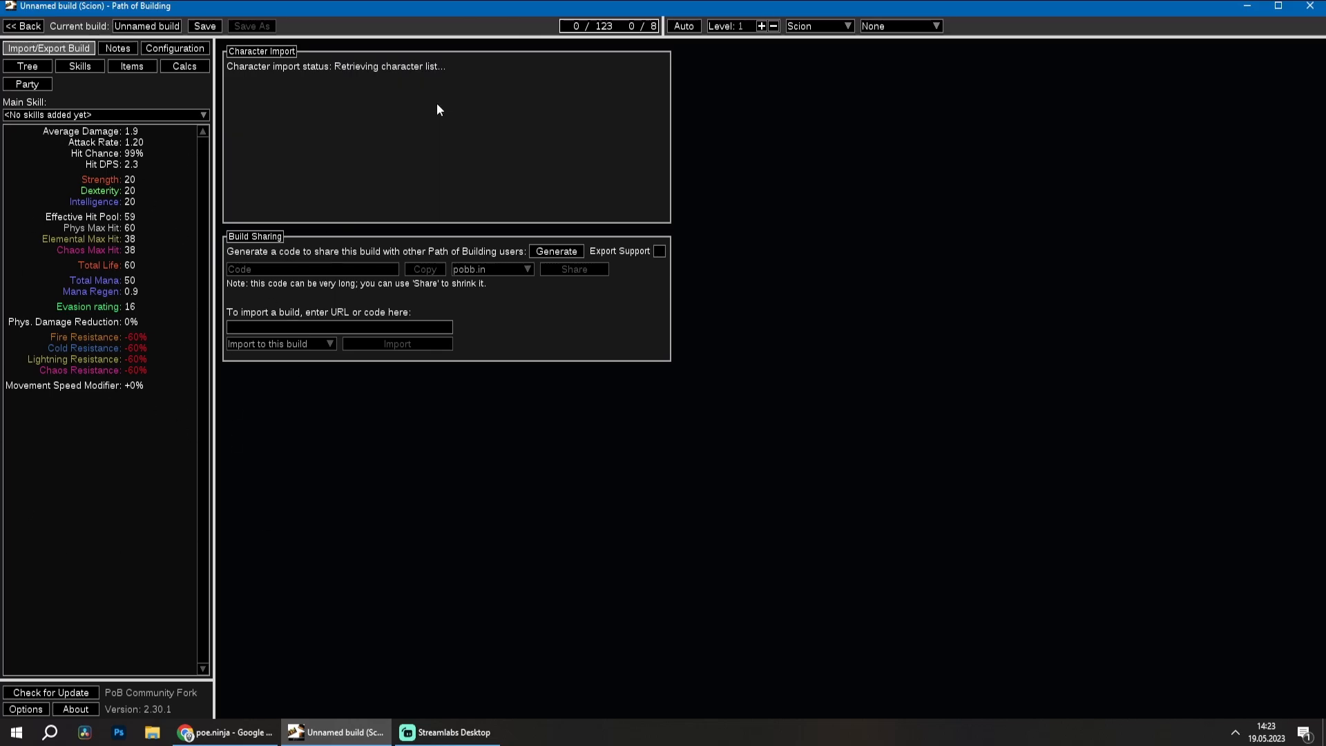
Import the level 99 Elementalist from the Crucible league, including passive tree, jewels, items and skills.
click(297, 113)
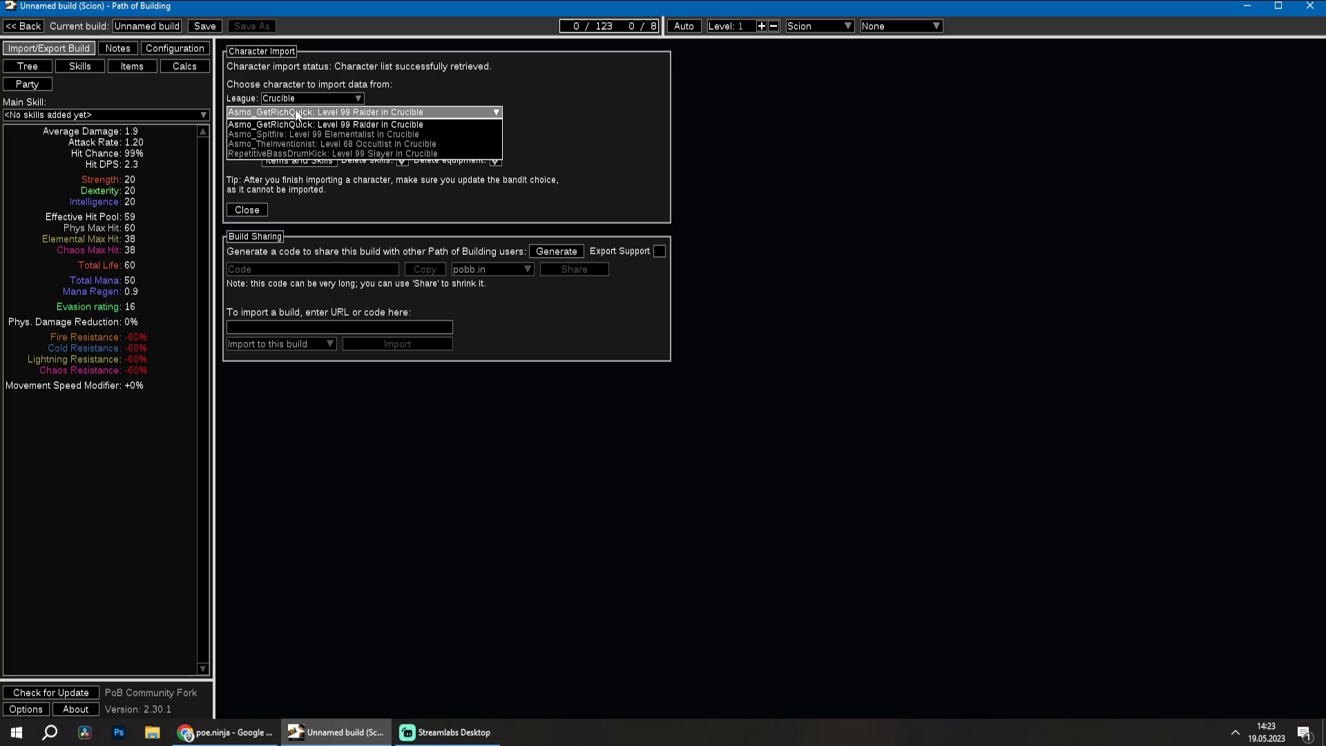
click(264, 136)
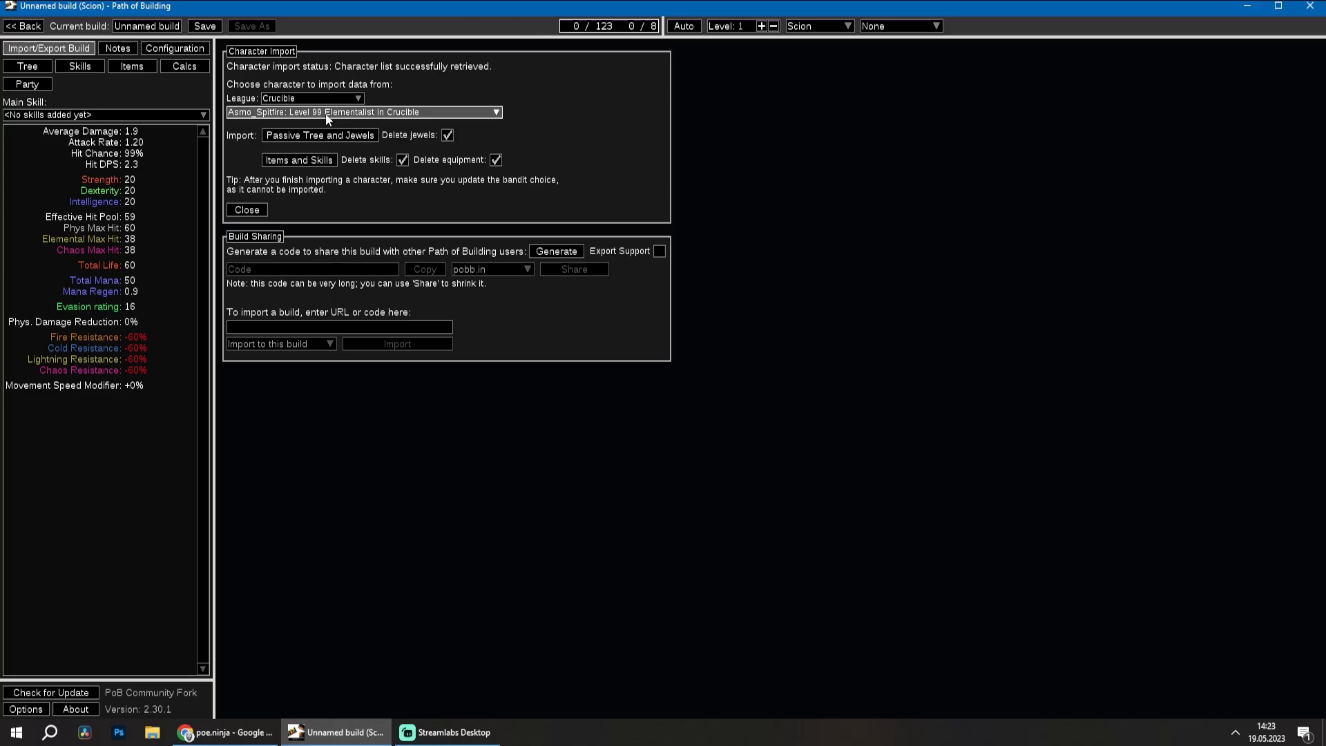
click(285, 137)
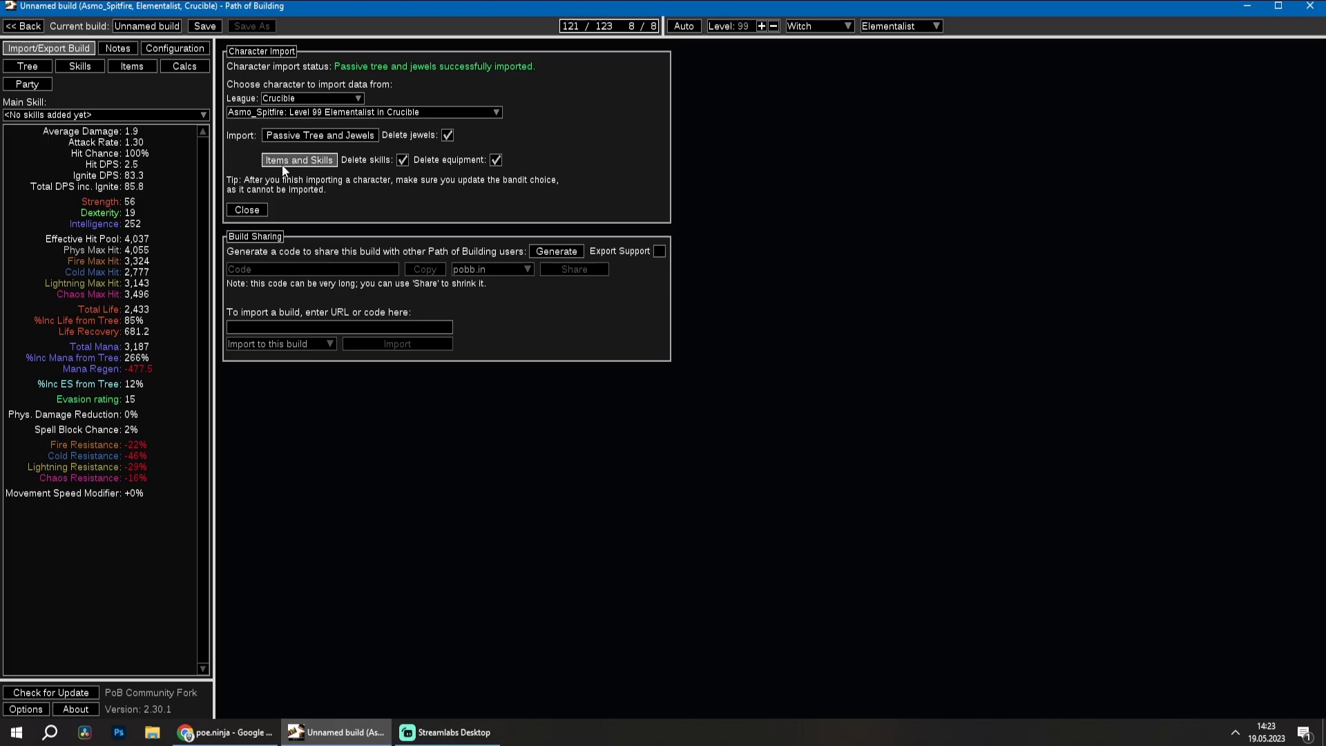
click(284, 161)
Review the imported Elementalist's passive tree, Voltaxic Burst gem links and equipped items, then inspect the Fire Walker node.
click(27, 65)
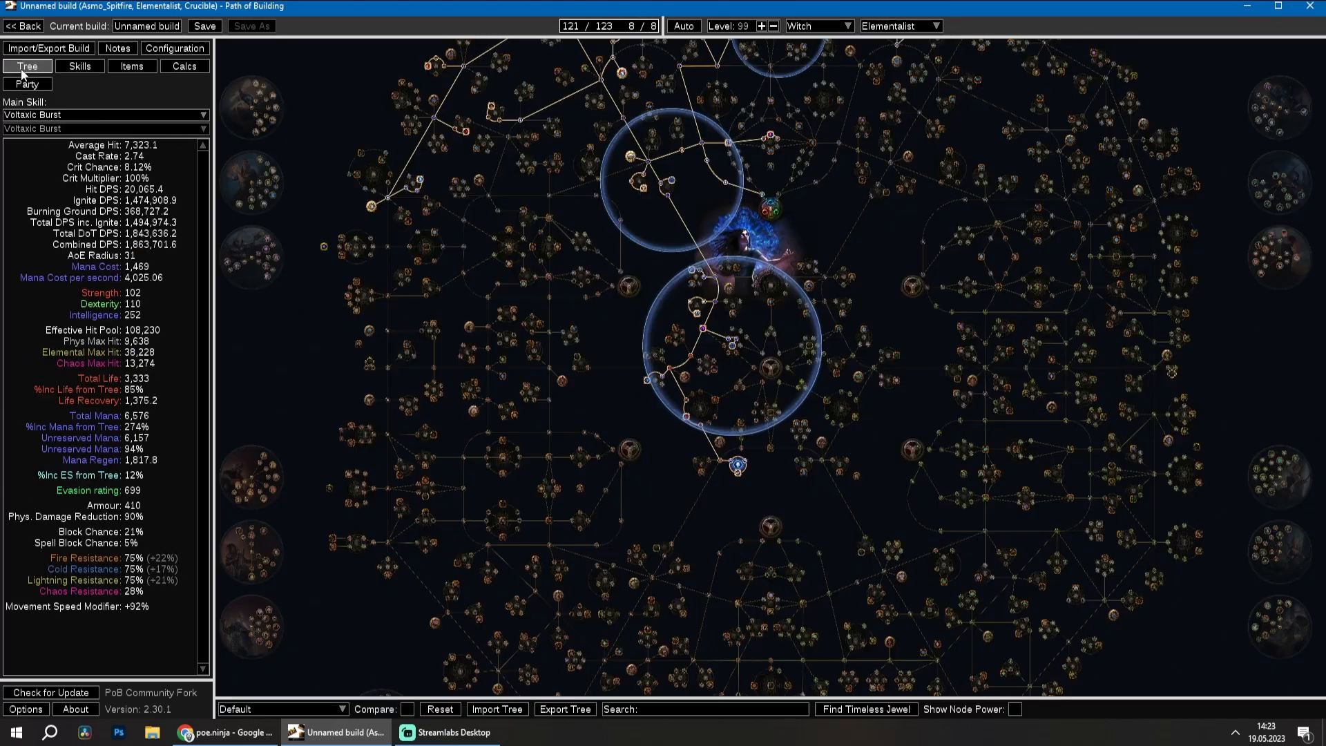
drag(659, 356, 611, 601)
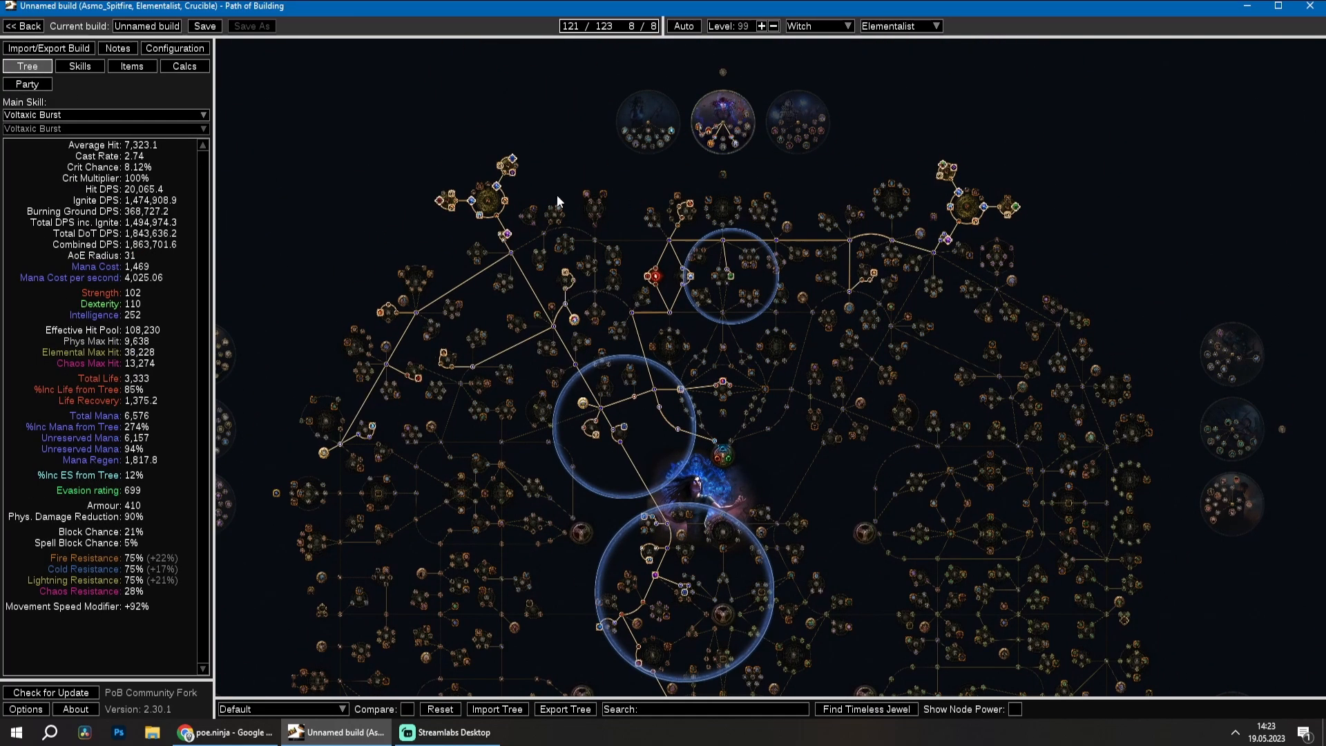
click(79, 65)
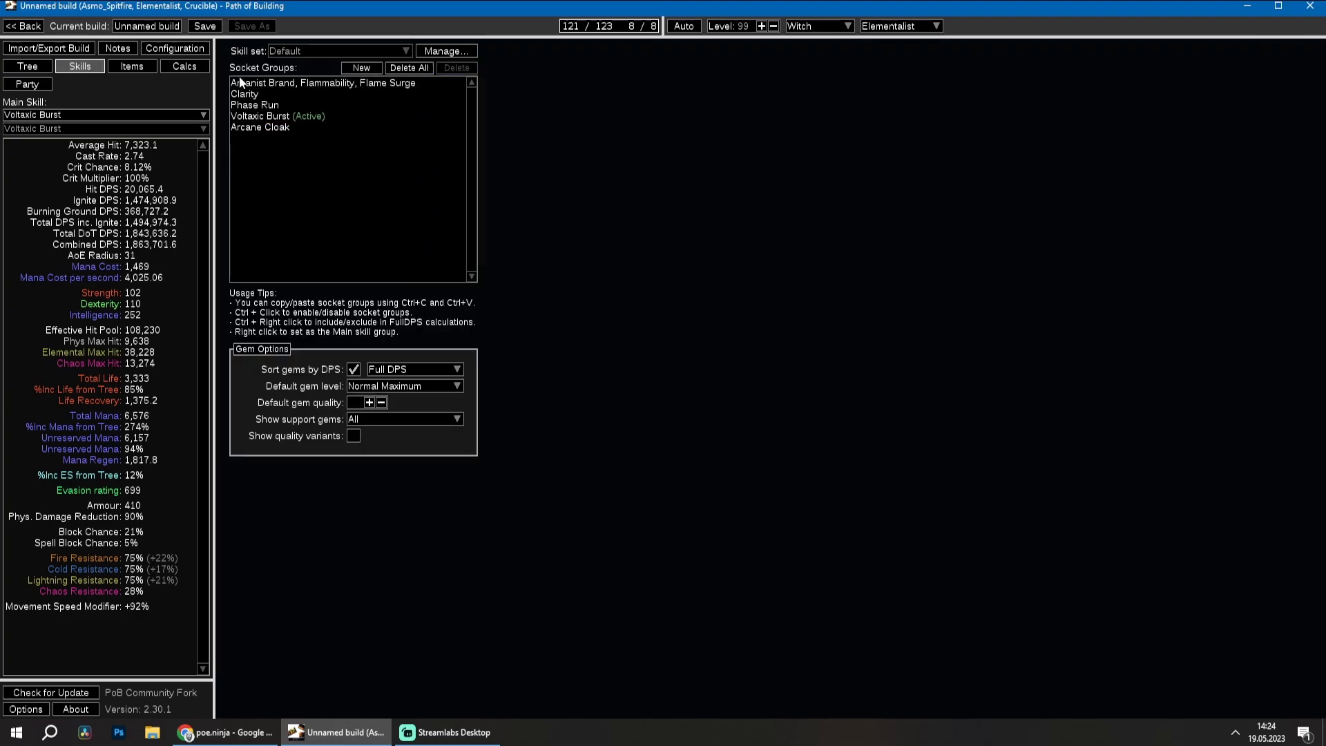
click(237, 117)
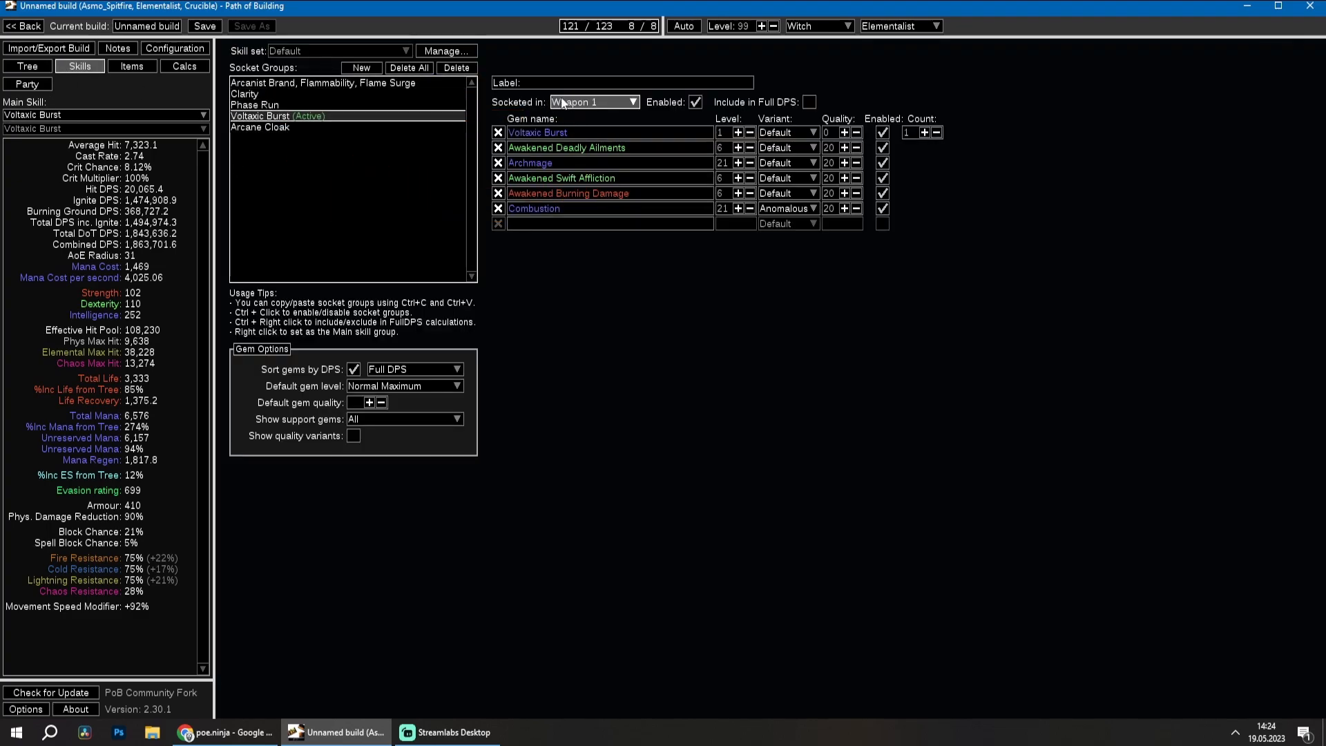
click(132, 66)
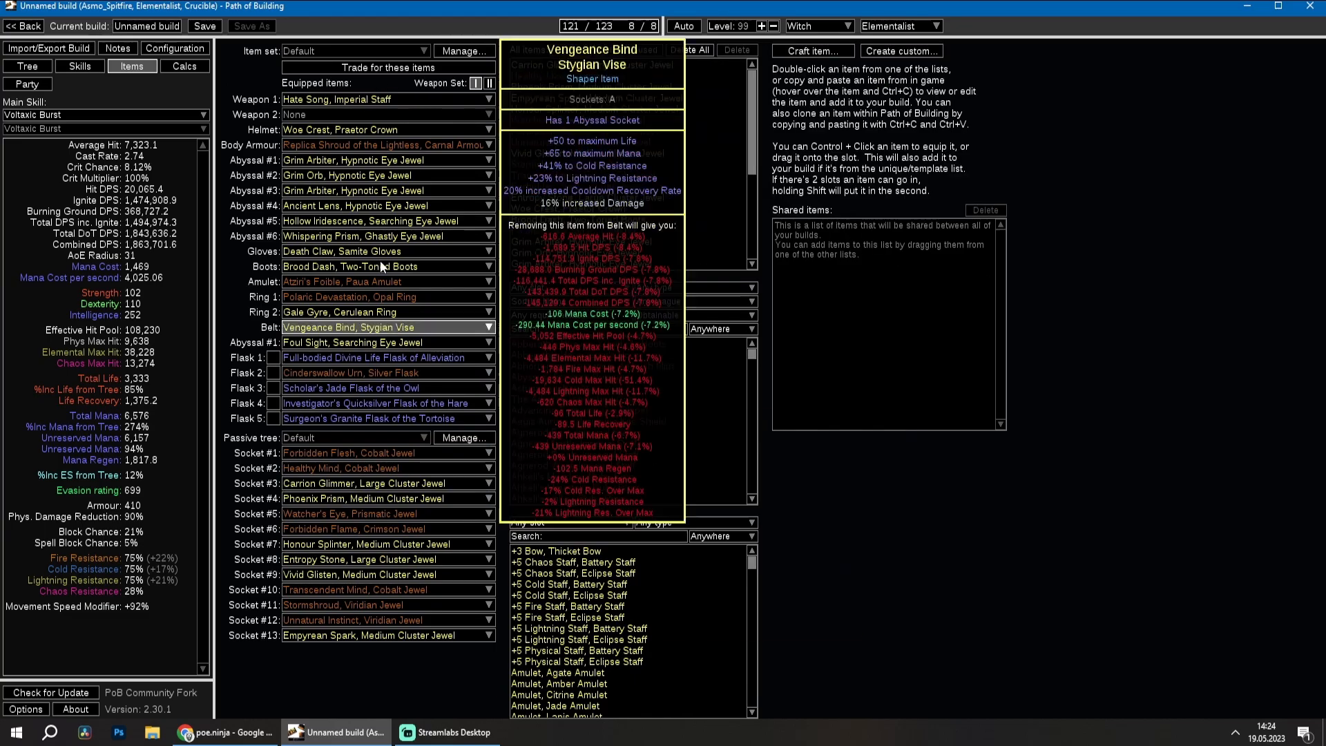
click(38, 69)
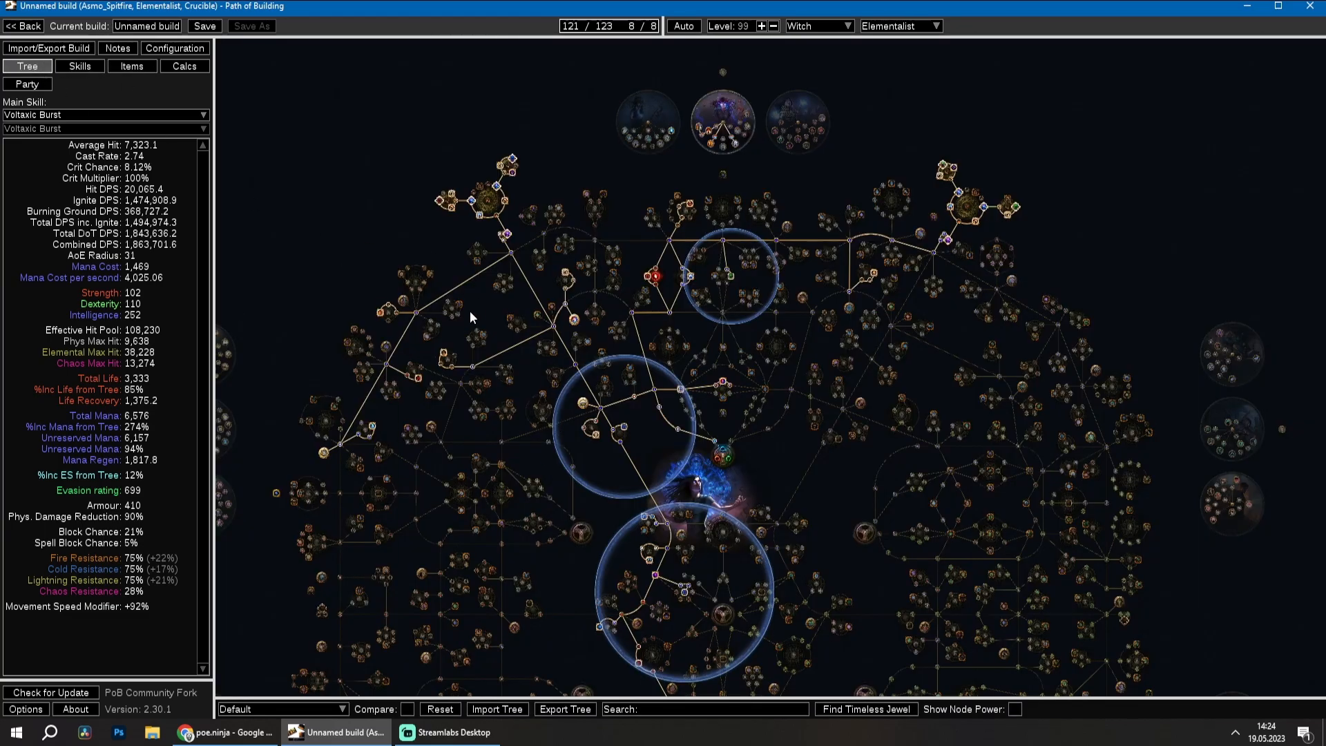
mouse_move(652, 350)
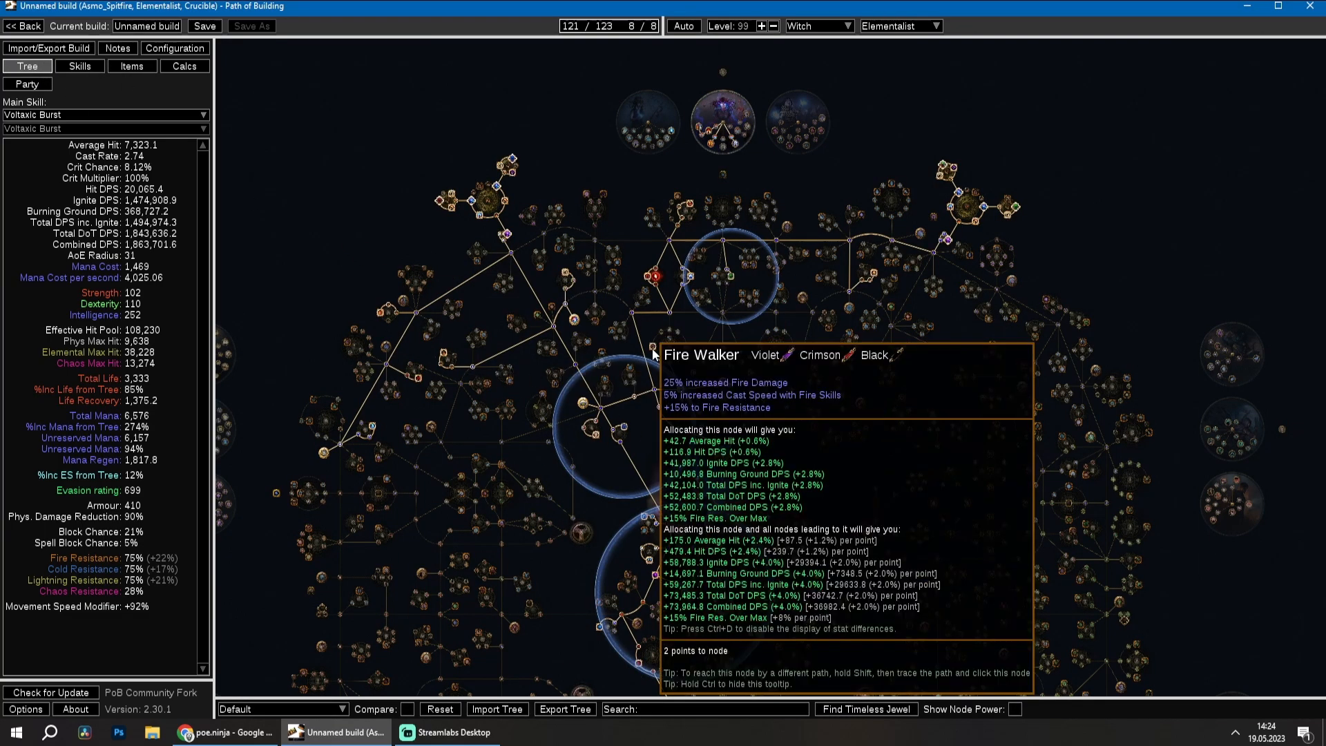
Generate a sharing code for the build, share it through pobb.in, and copy the resulting link.
key(ctrl+i)
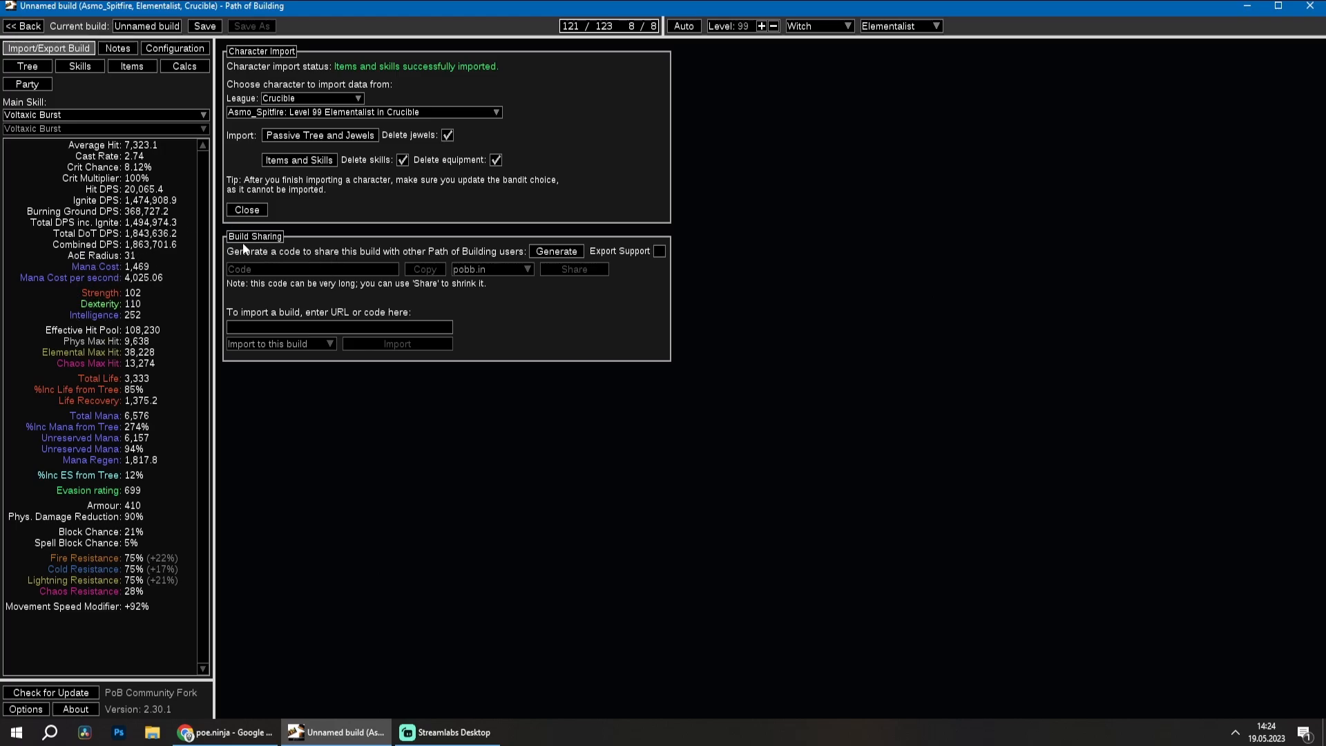
click(553, 250)
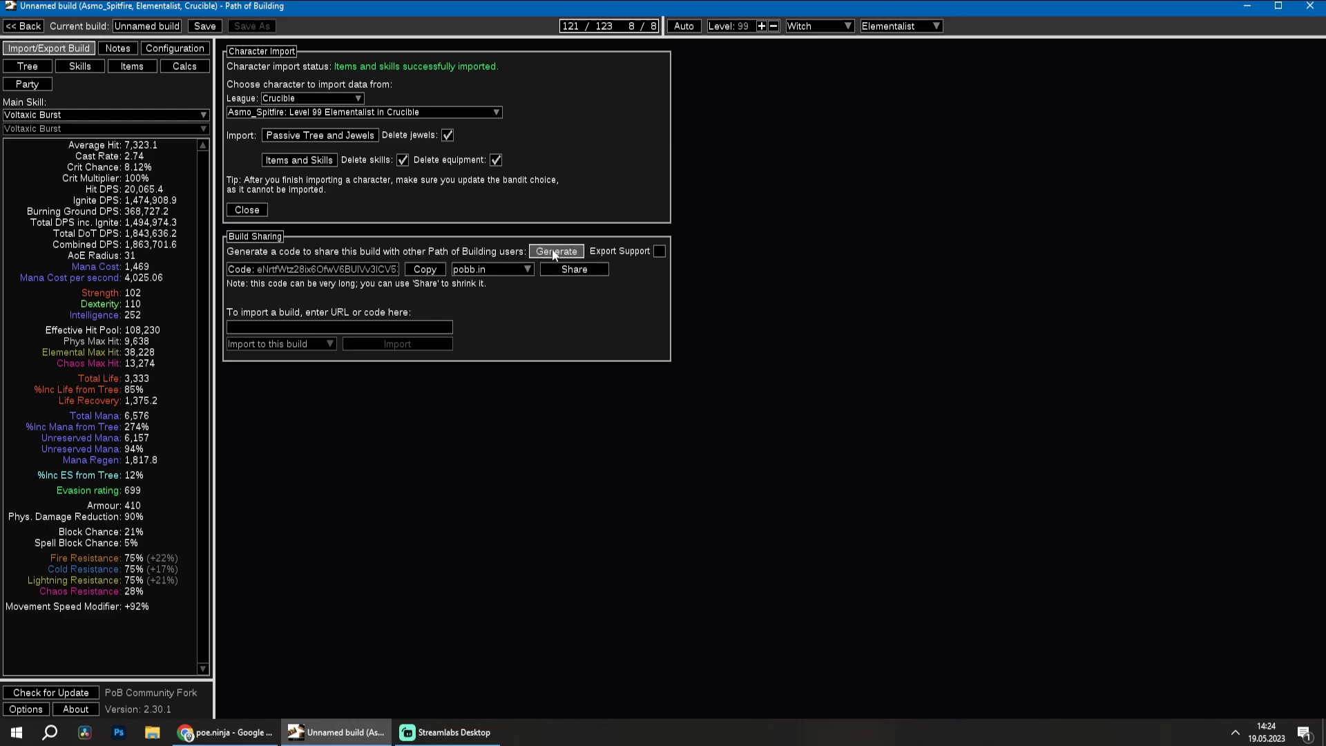
click(496, 269)
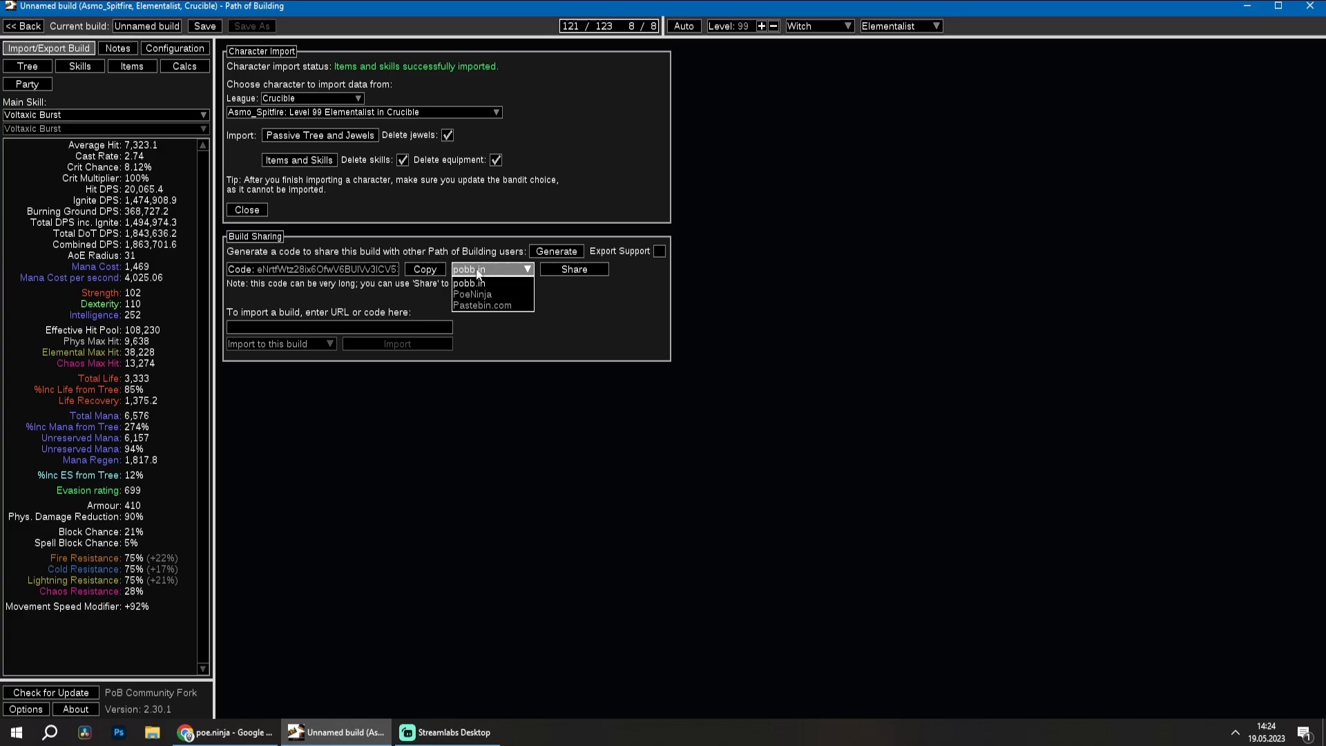
click(478, 283)
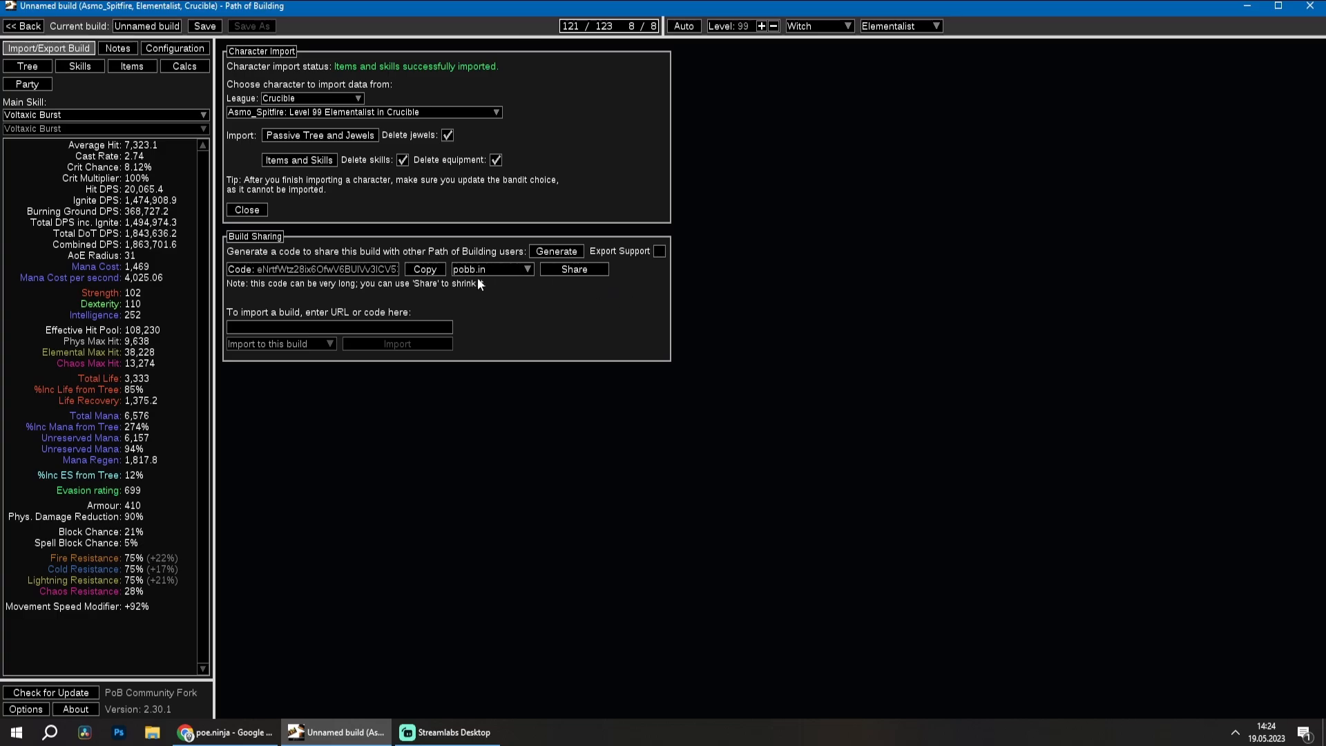
click(565, 268)
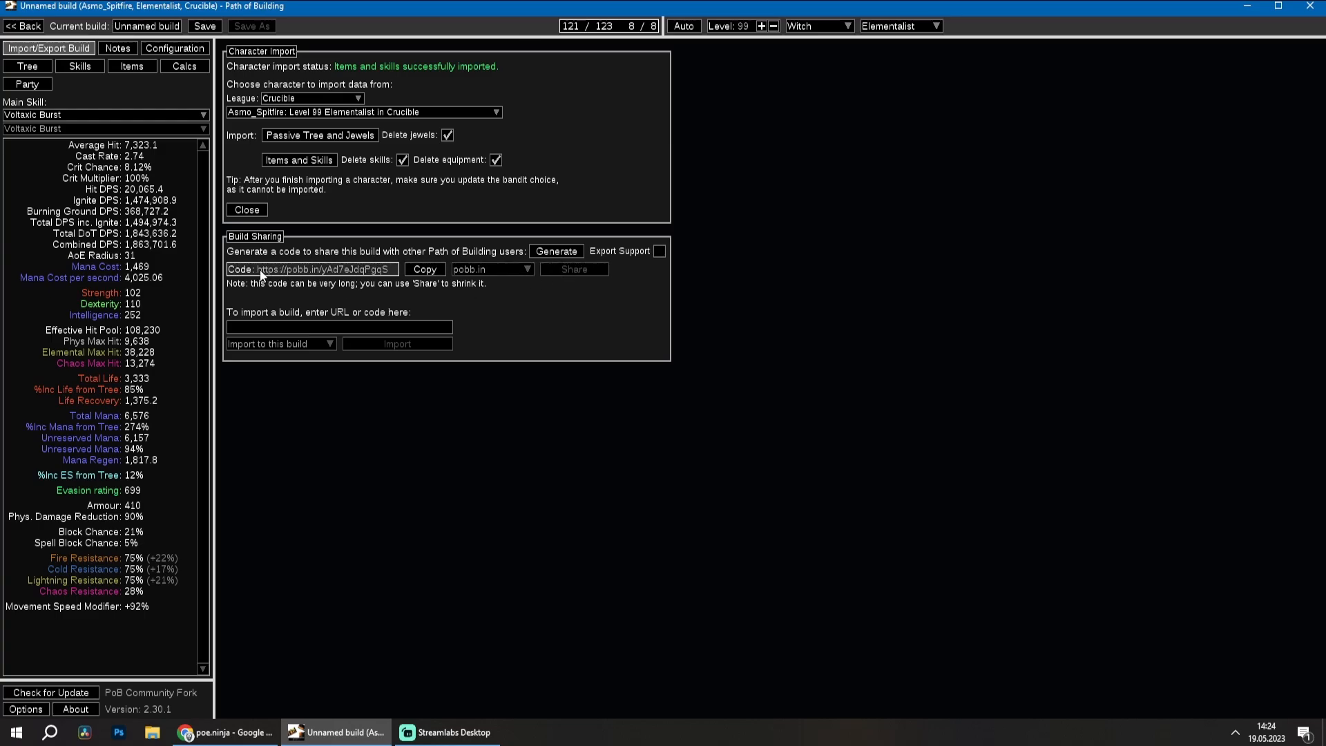
drag(256, 269, 419, 283)
key(ctrl+c)
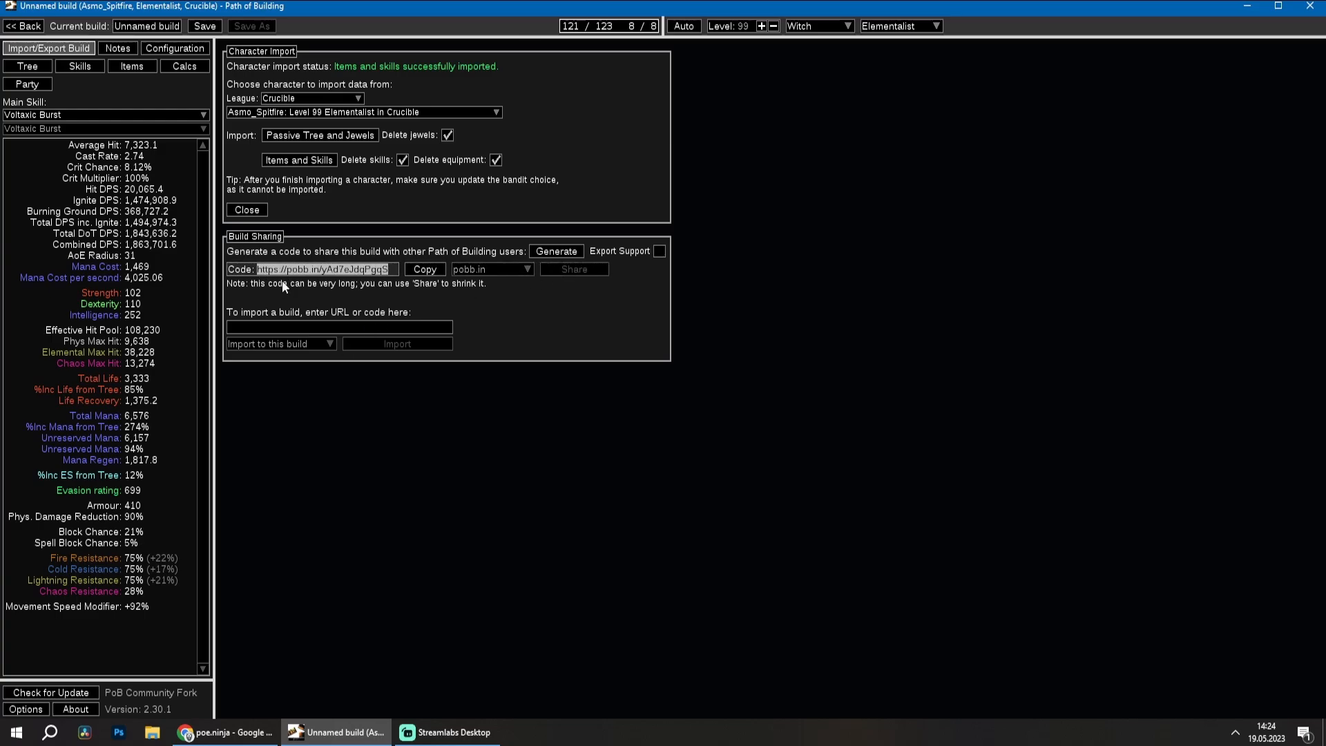
Import the copied pobb.in link as a new build.
click(515, 311)
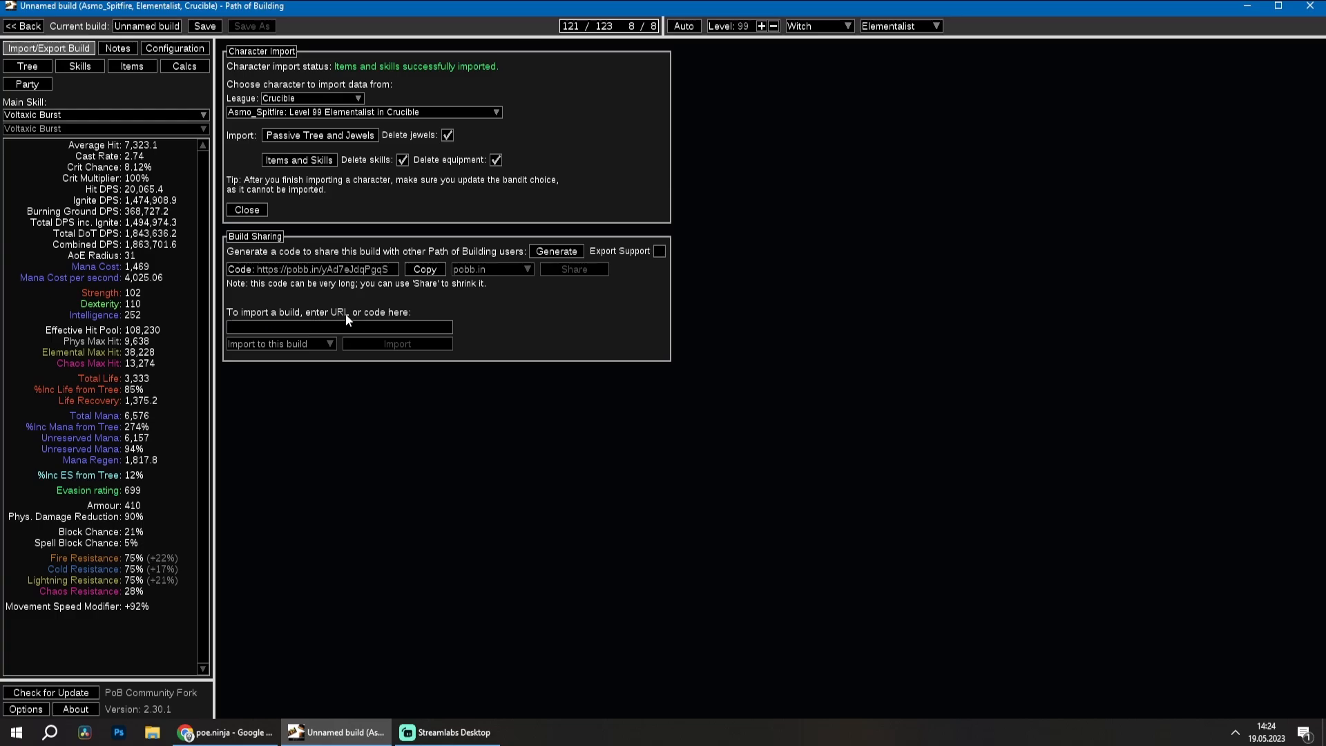
click(289, 328)
key(ctrl+v)
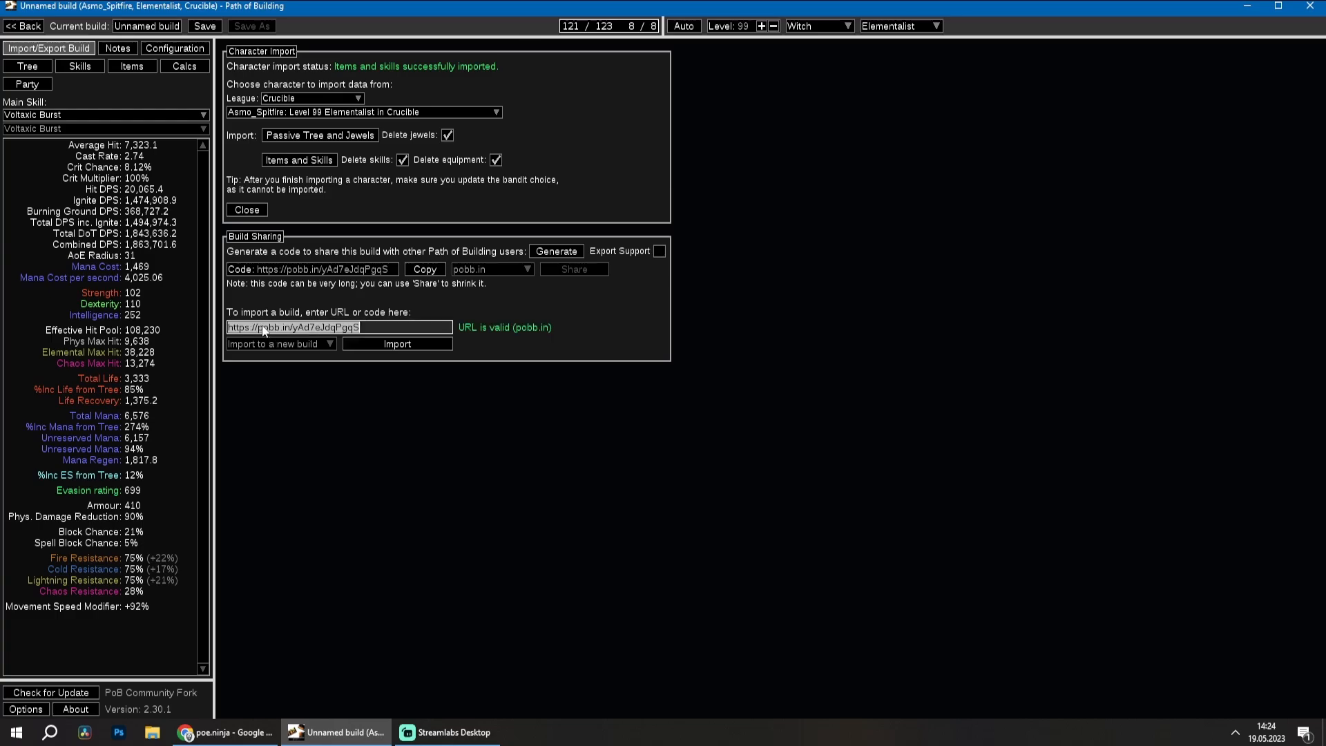
click(385, 346)
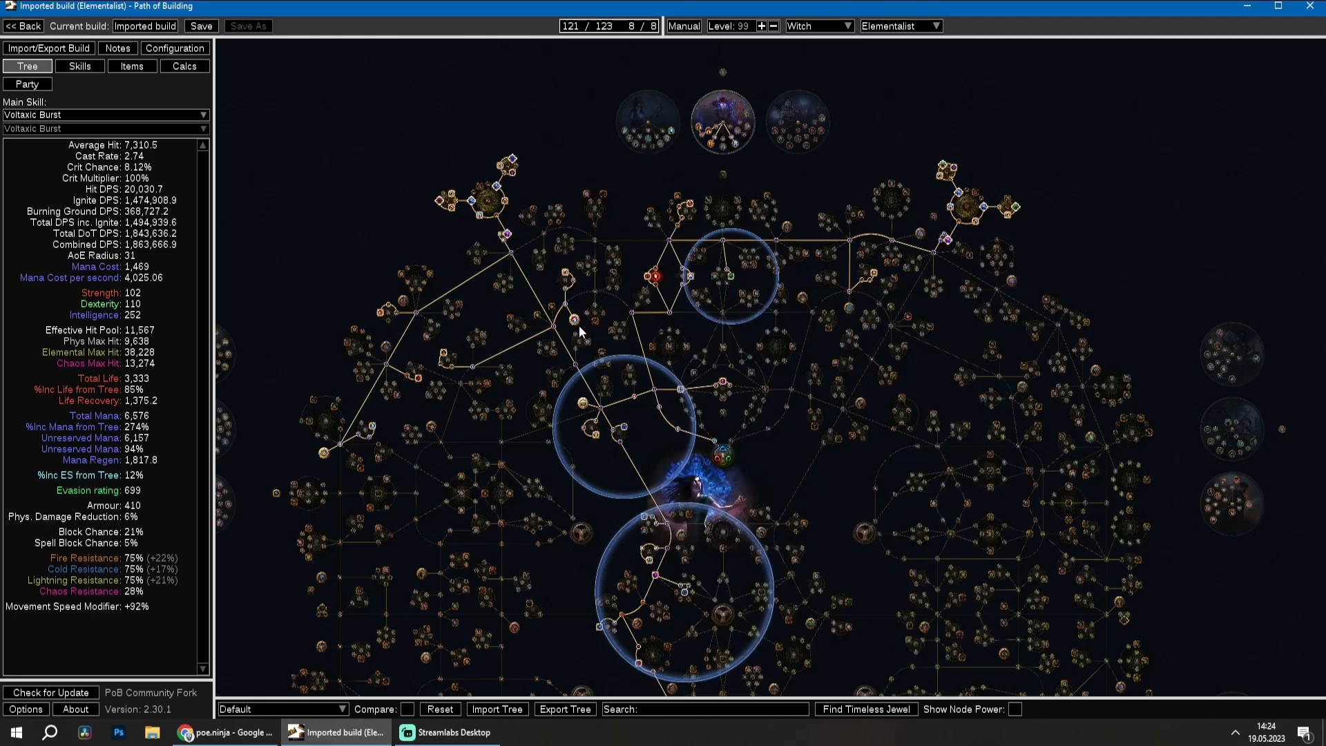
Switch to poe.ninja in Chrome and list the Crucible builds using Lightning Arrow, sorted by DPS.
click(27, 48)
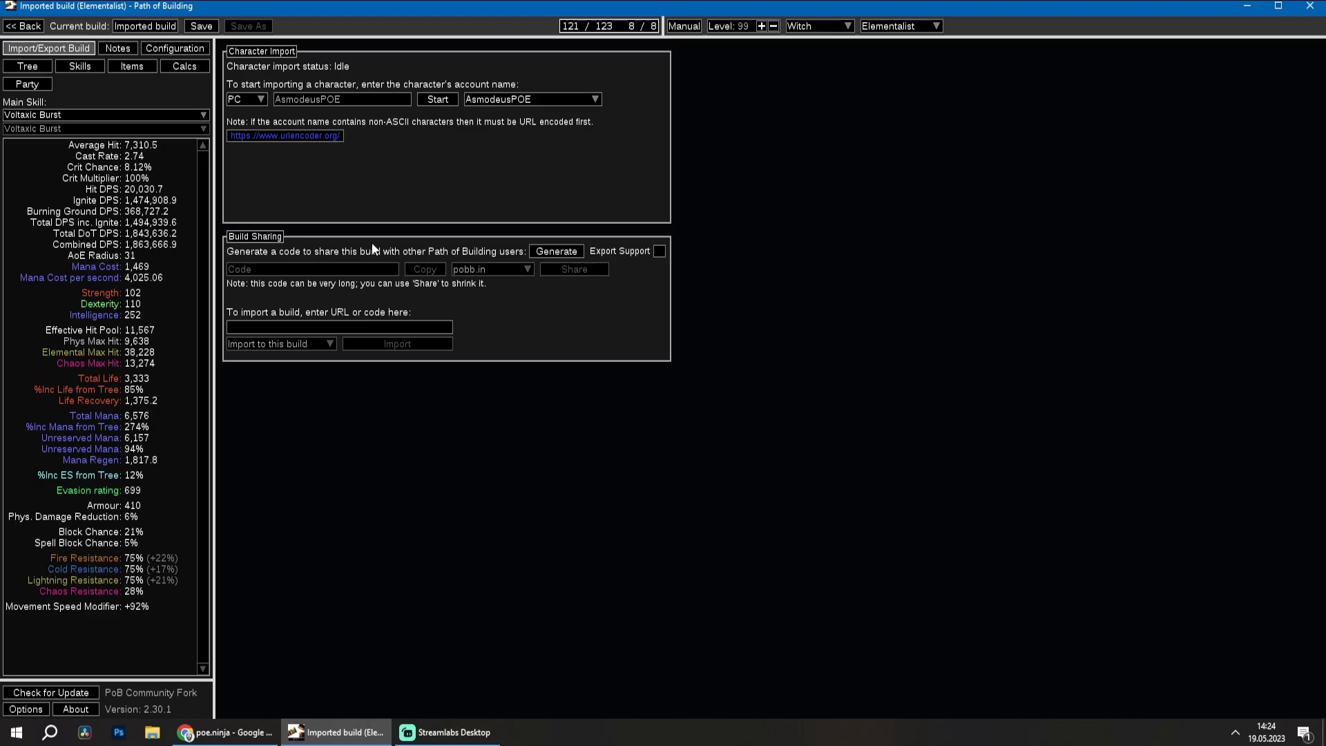
click(225, 732)
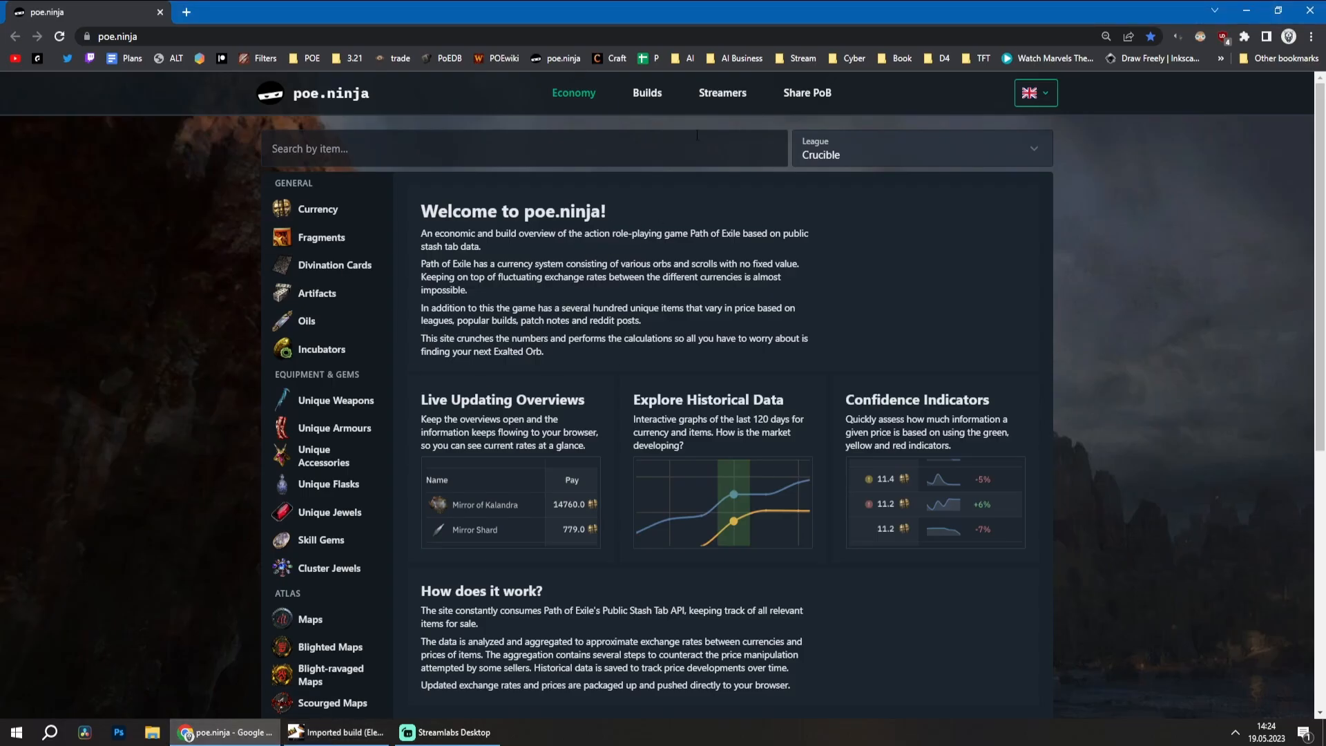
click(647, 95)
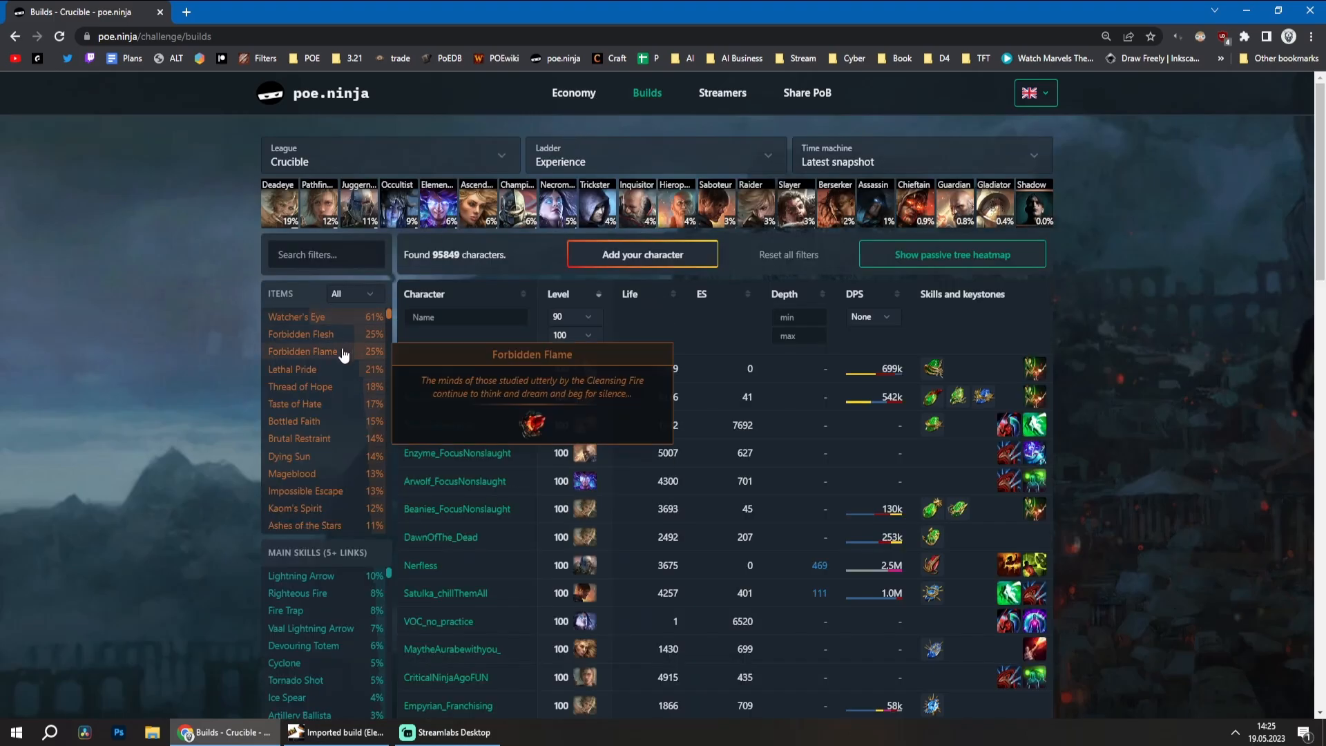
click(302, 576)
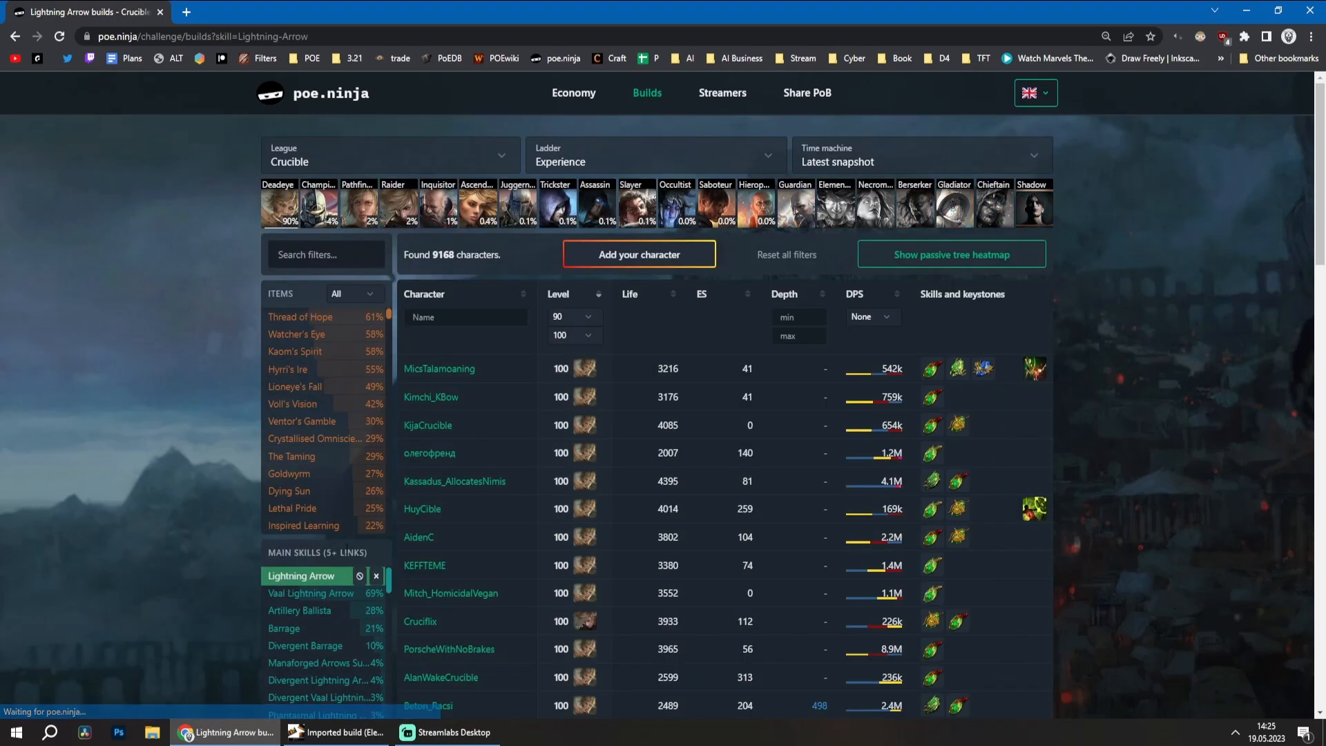
click(860, 291)
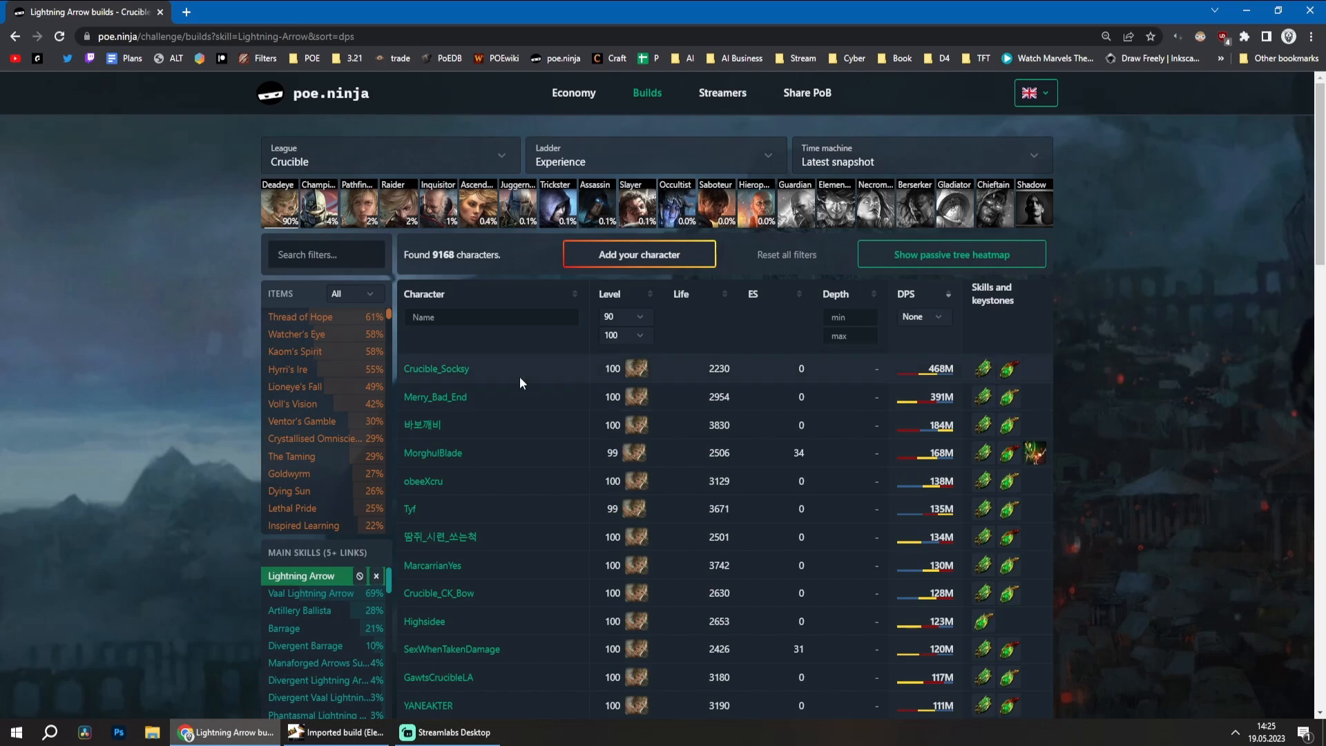
Open the highest-DPS Lightning Arrow character and copy its import code for Path of Building.
click(442, 369)
scroll(676, 481, down, 2)
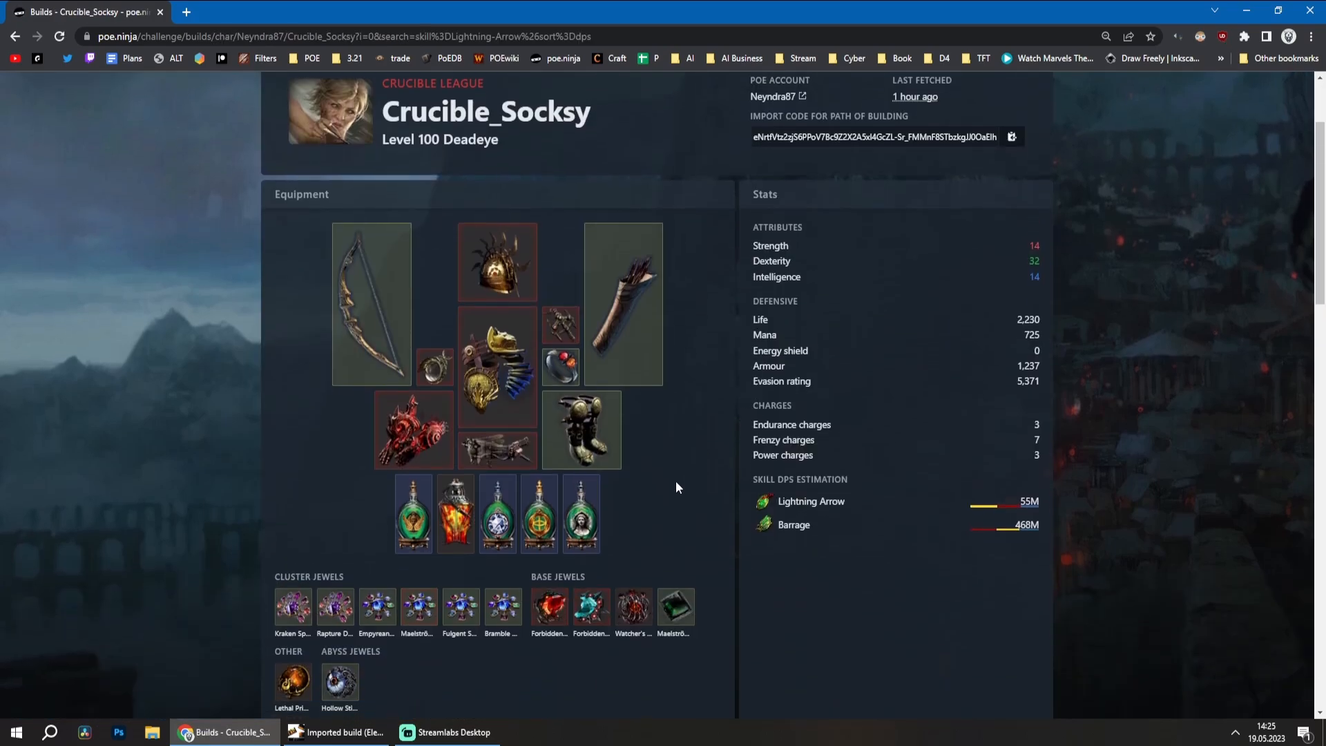
scroll(828, 239, up, 1)
click(1012, 206)
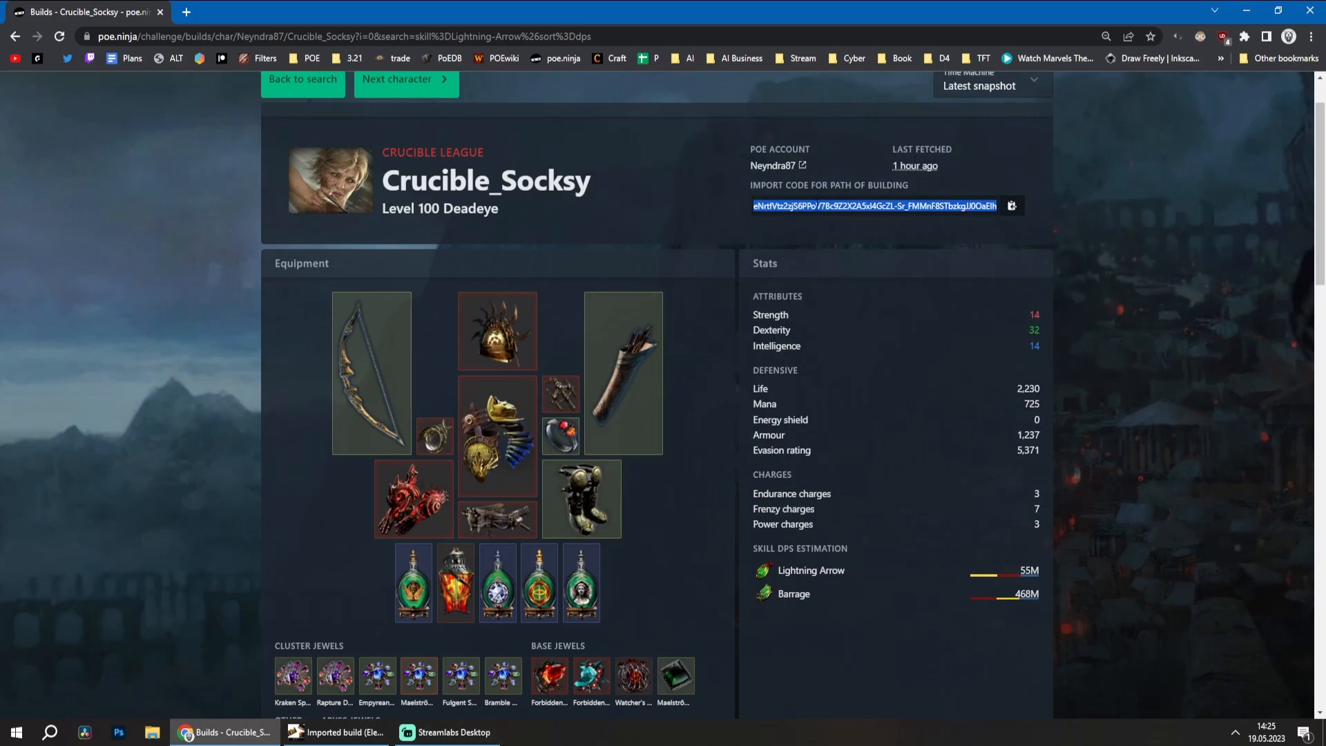
drag(748, 184, 911, 187)
click(1012, 206)
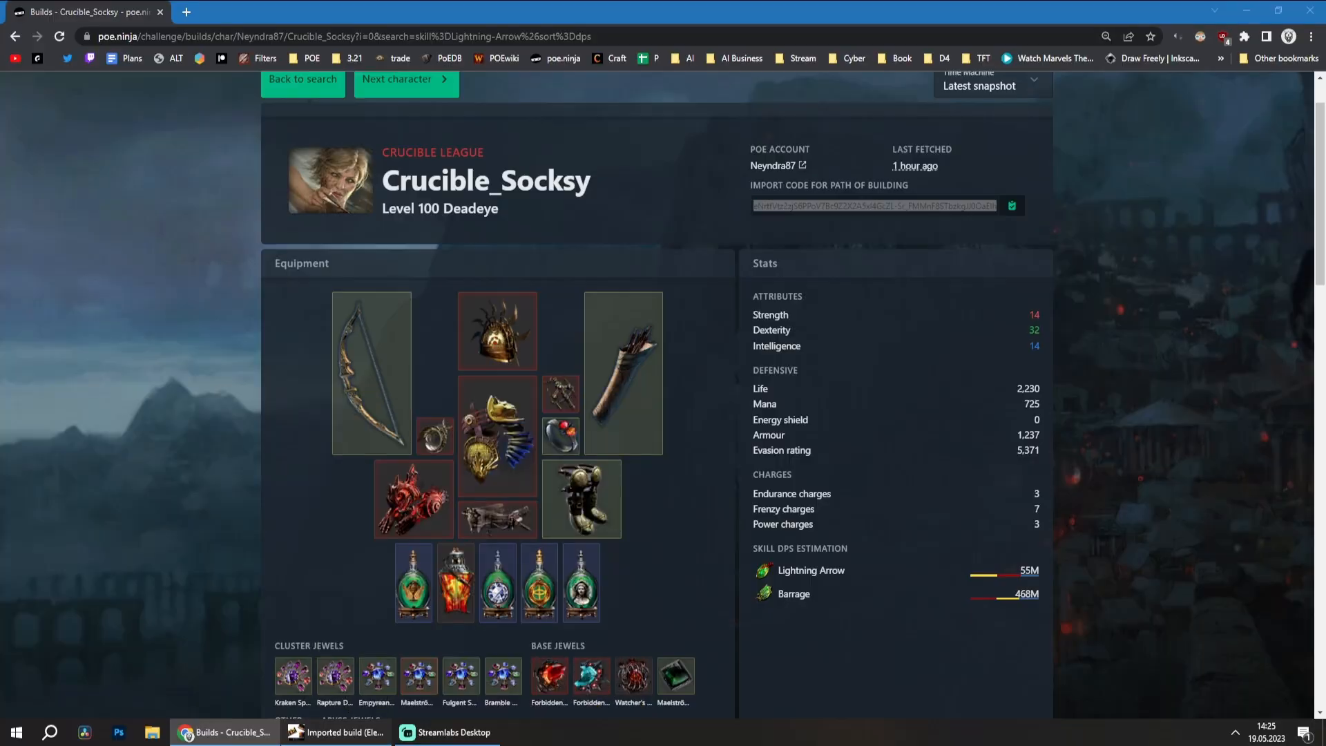
Switch back to Path of Building and import the copied character code as a new build.
click(337, 732)
click(302, 327)
key(ctrl+v)
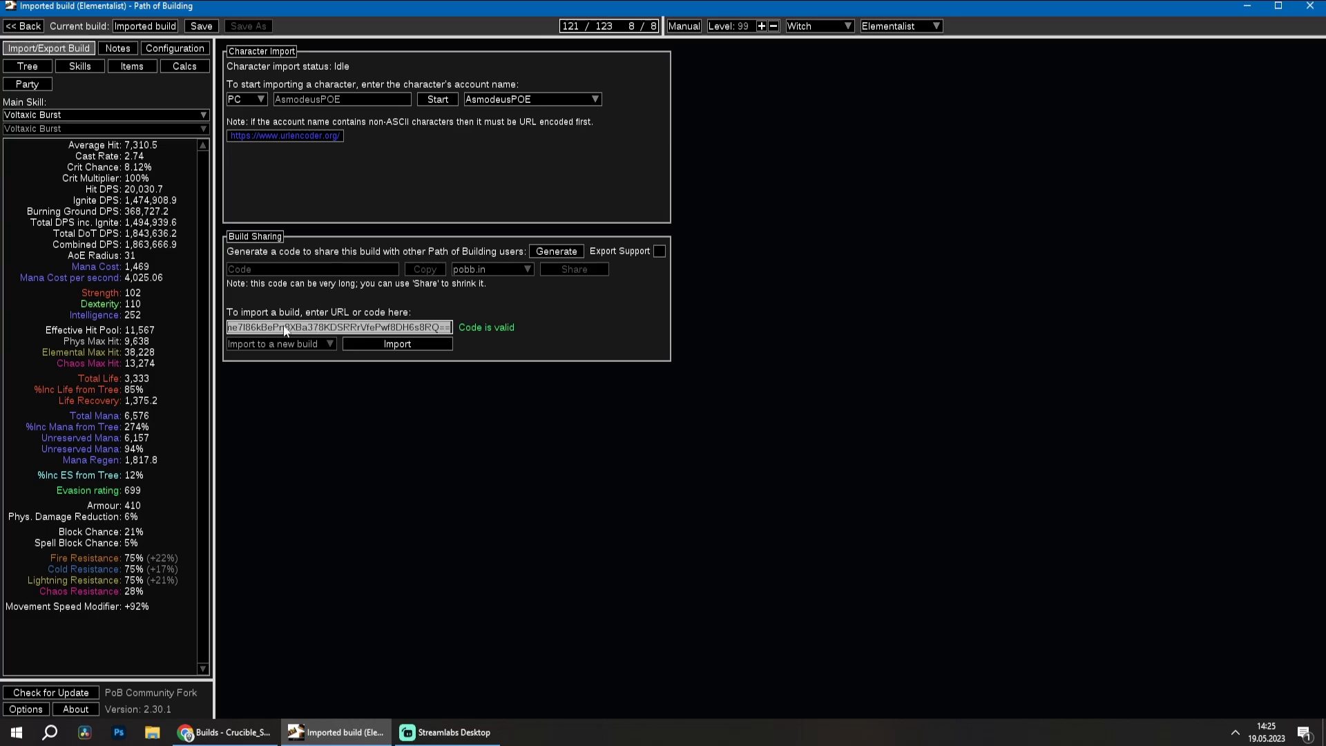
click(397, 344)
Review the imported Deadeye's passive tree, skill gems, items, calculations and configuration settings.
drag(940, 358, 517, 356)
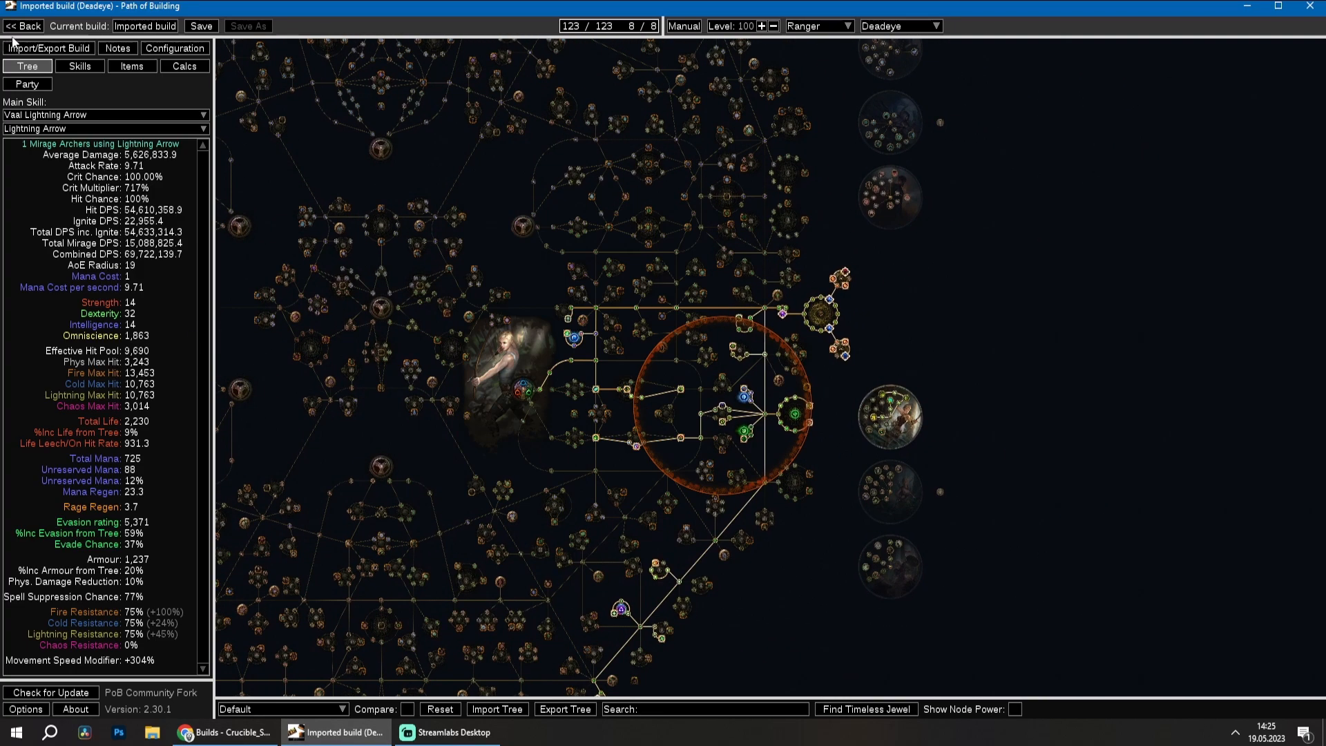
click(87, 67)
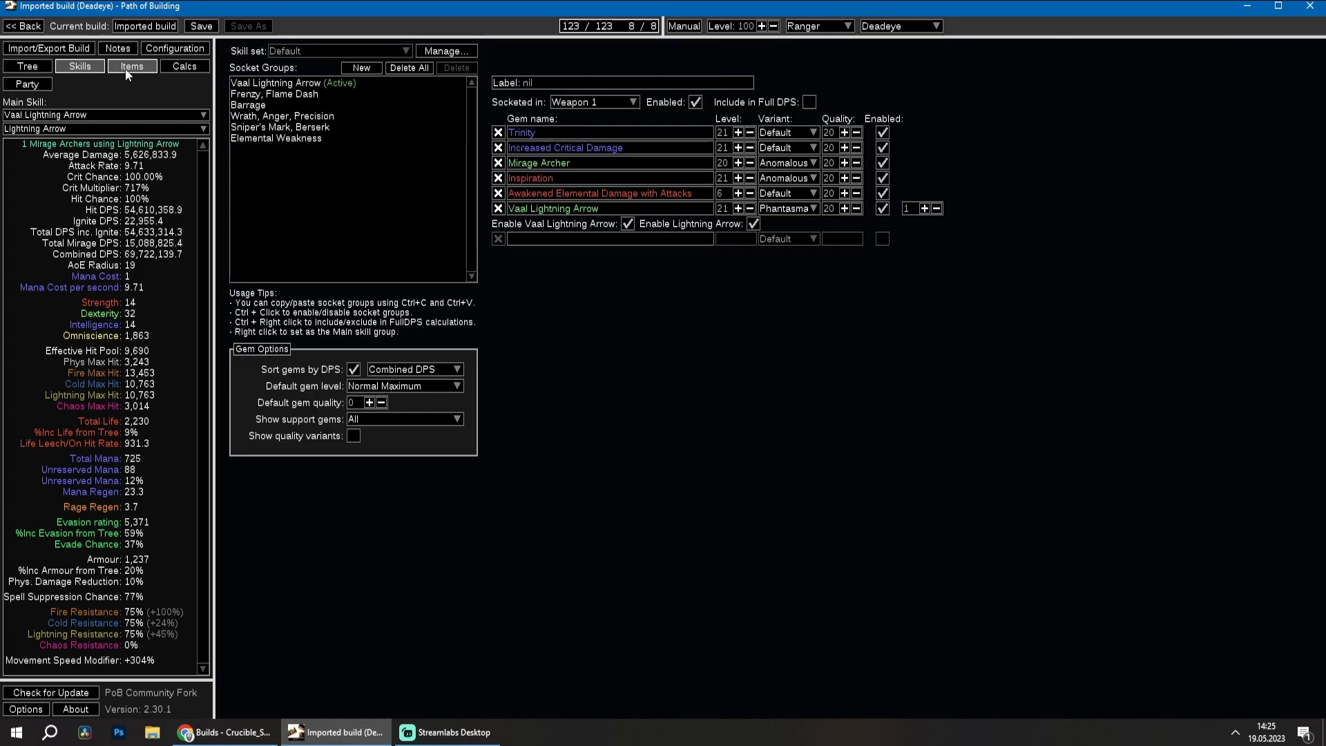
click(126, 68)
click(170, 65)
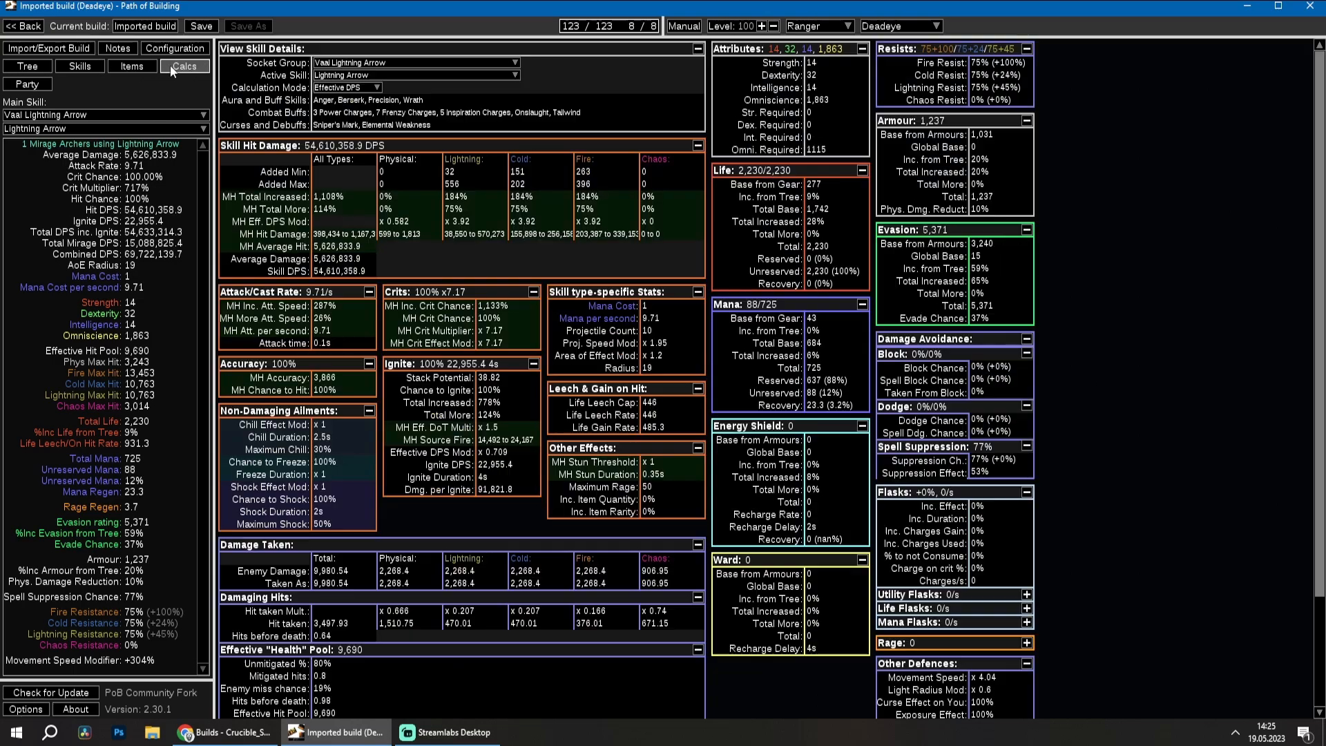
click(174, 48)
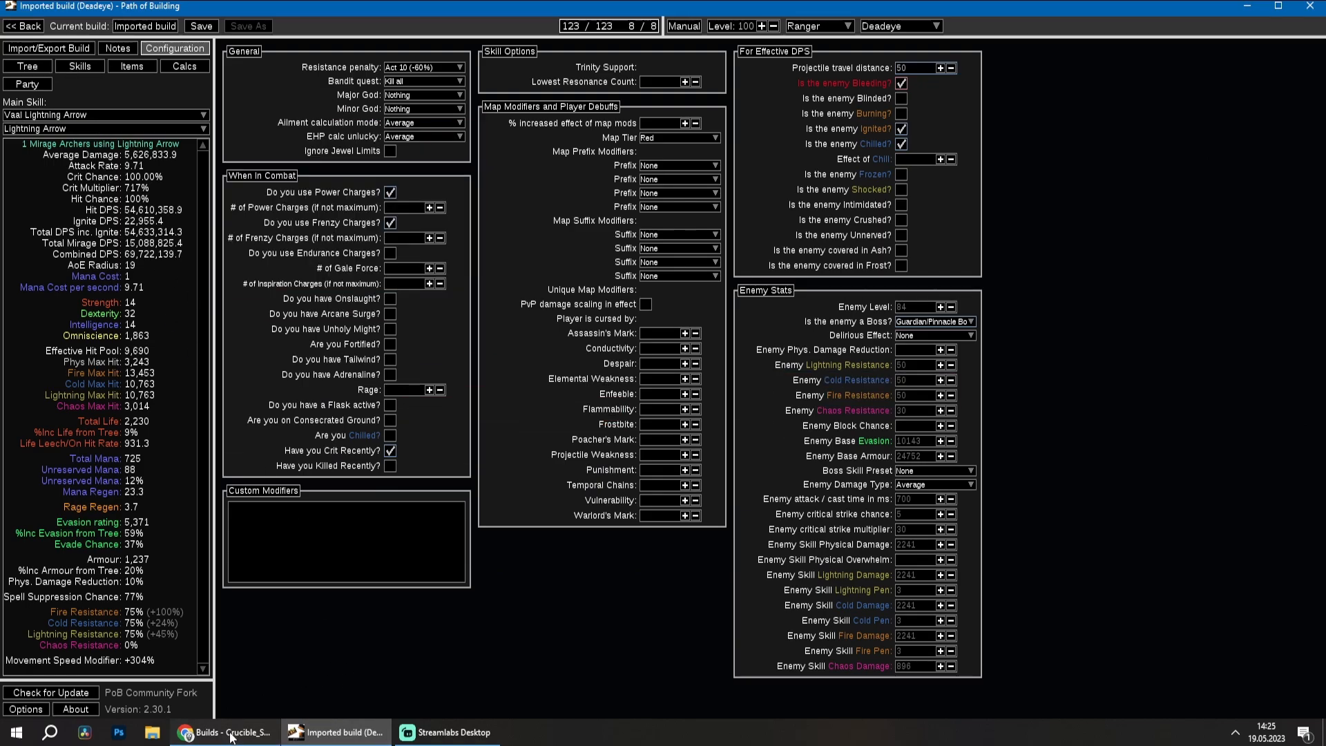
click(210, 732)
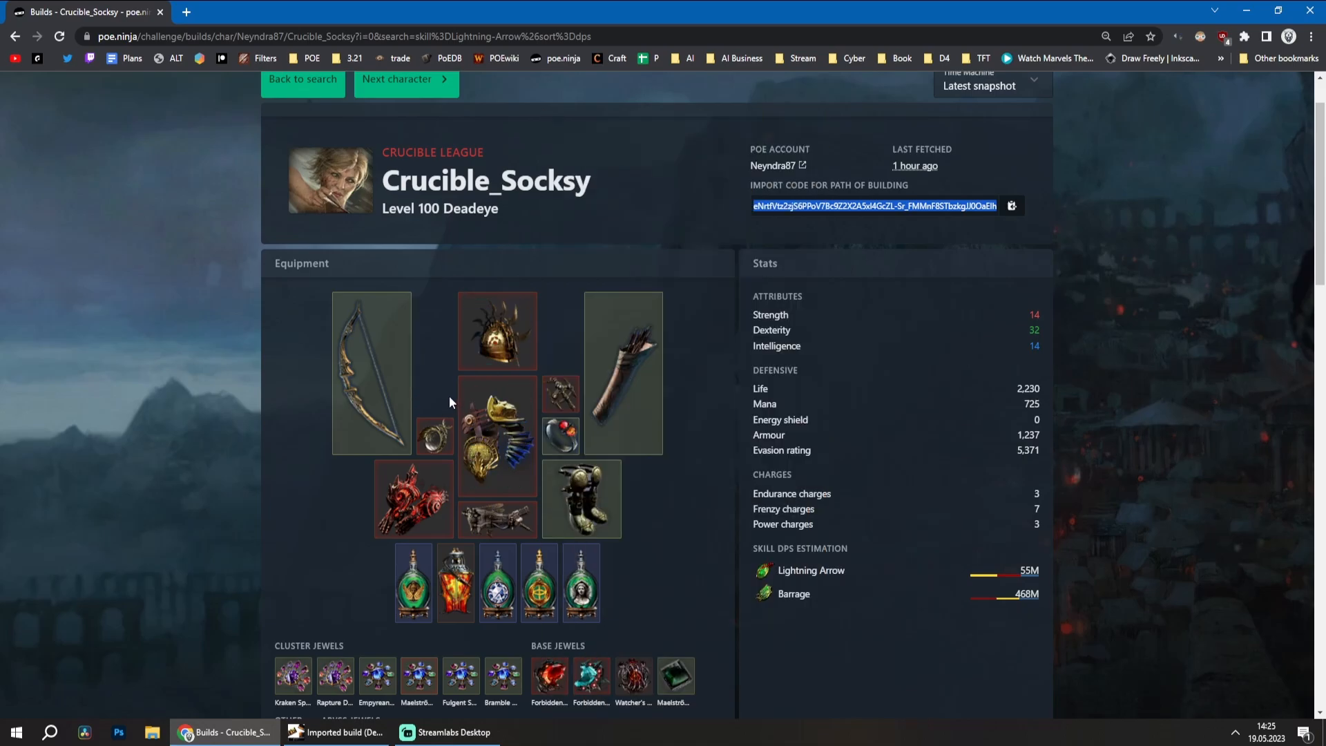
mouse_move(384, 687)
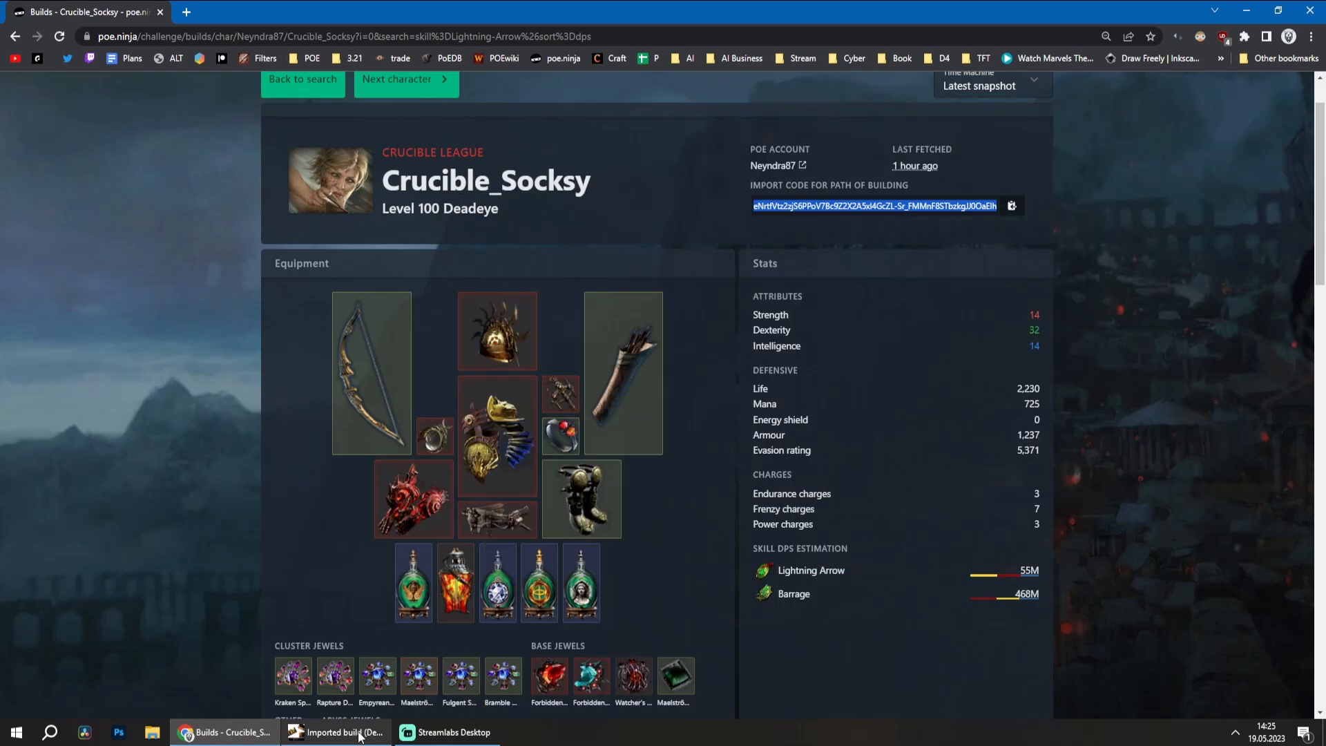
click(330, 731)
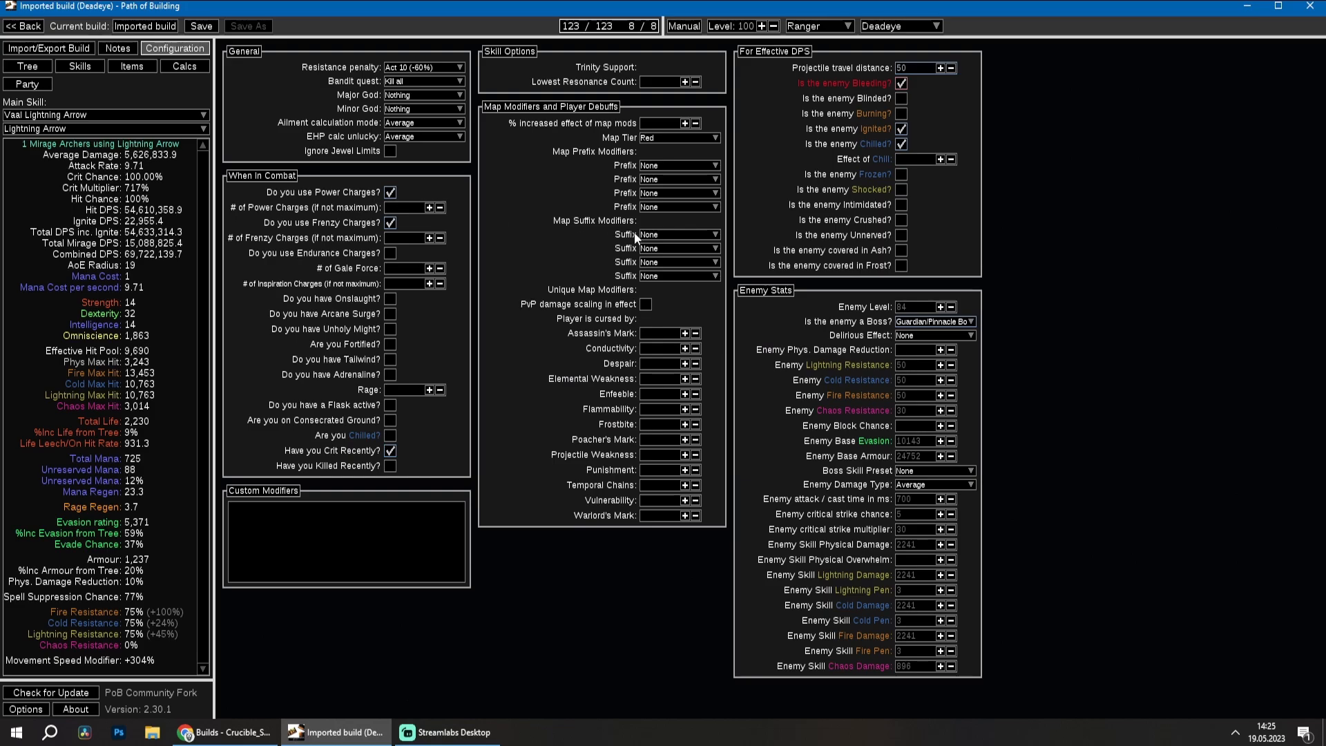
click(28, 66)
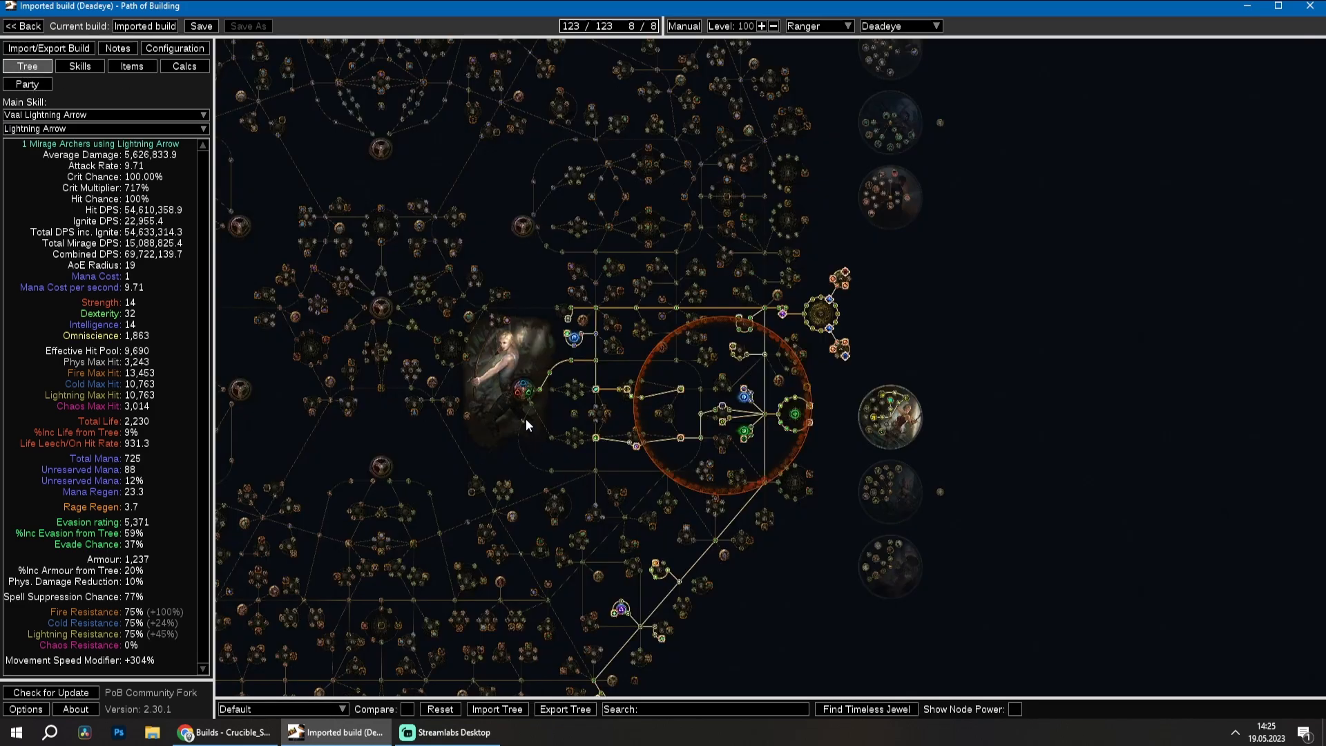
click(48, 48)
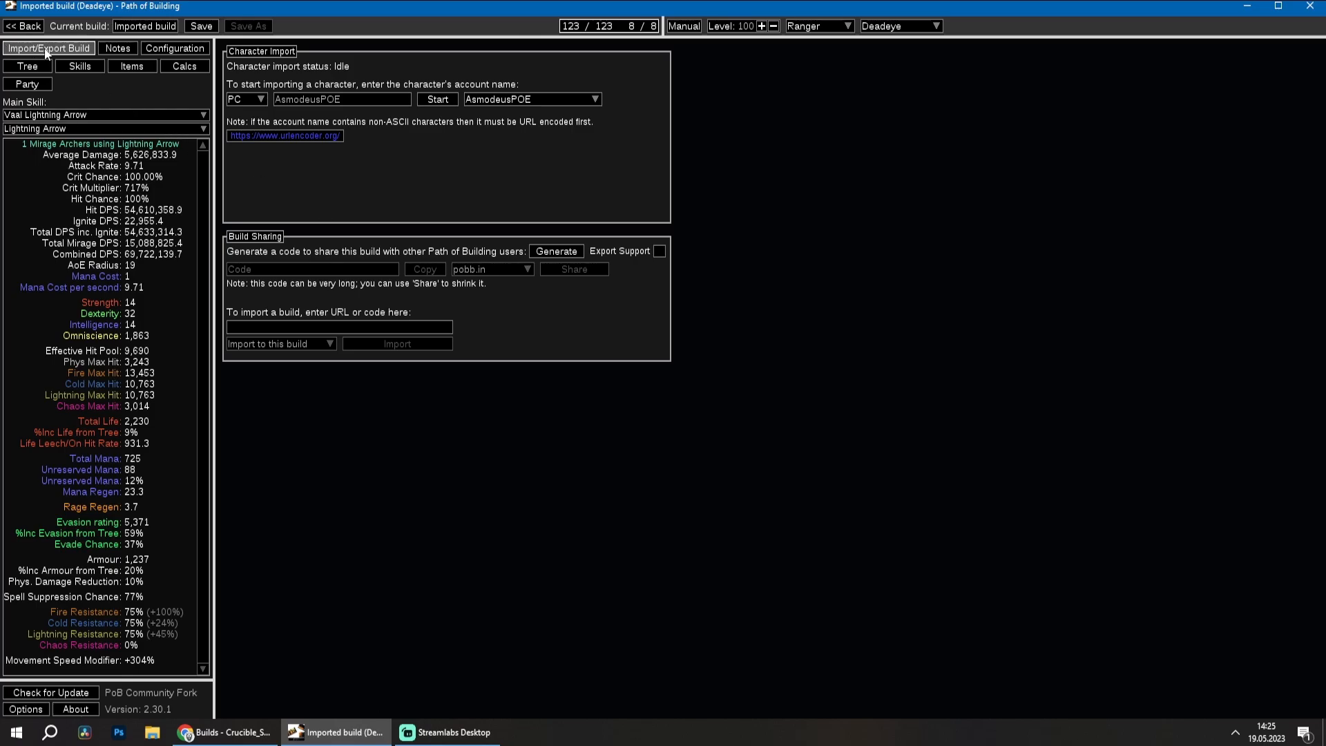
Leave the imported Deadeye build without saving it and open the ELECTRICIAN SLAYER build from the 3.21 folder.
click(24, 26)
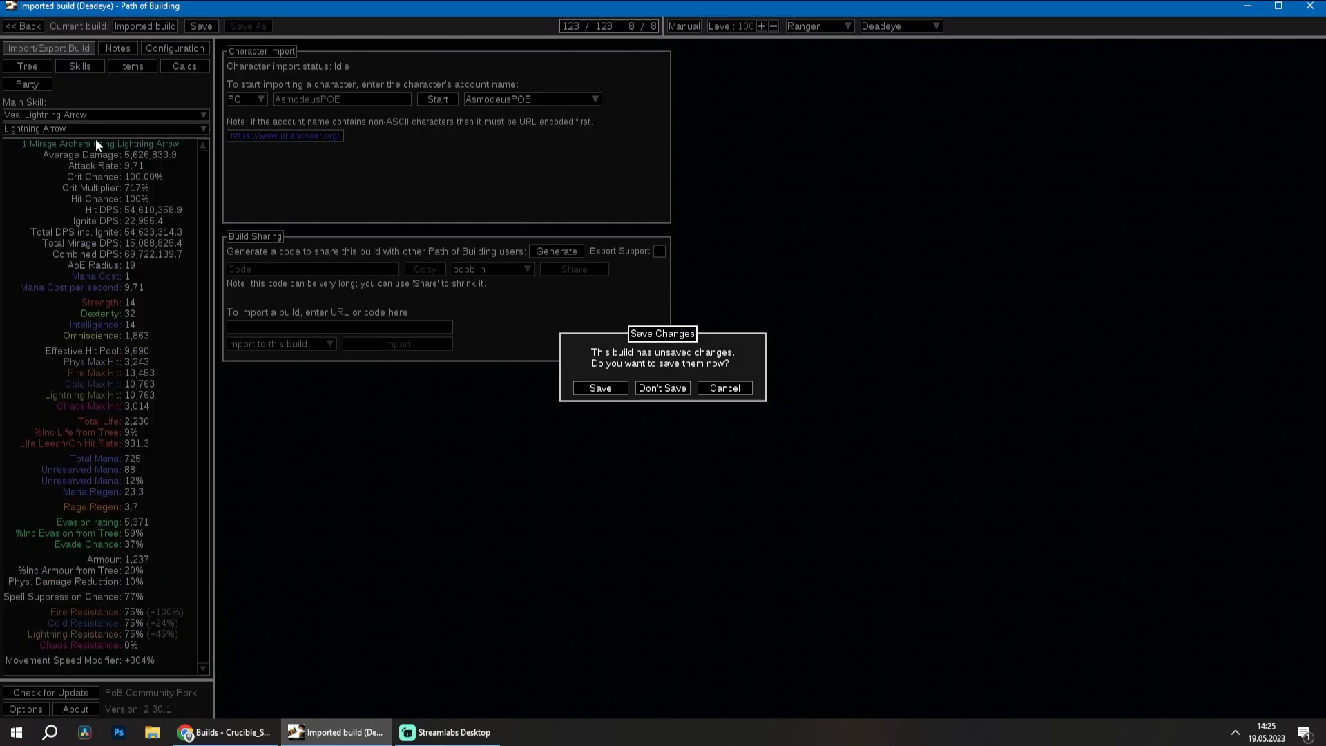
click(659, 387)
double_click(475, 149)
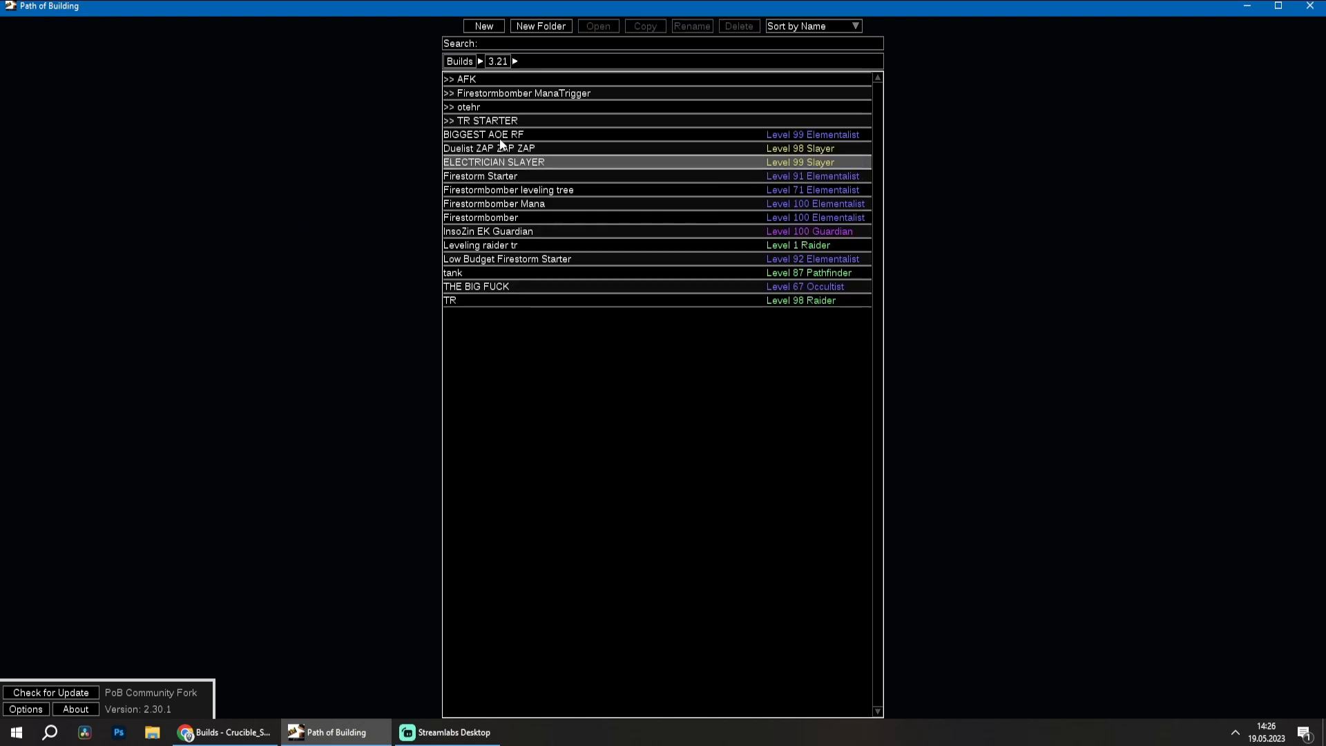
double_click(483, 164)
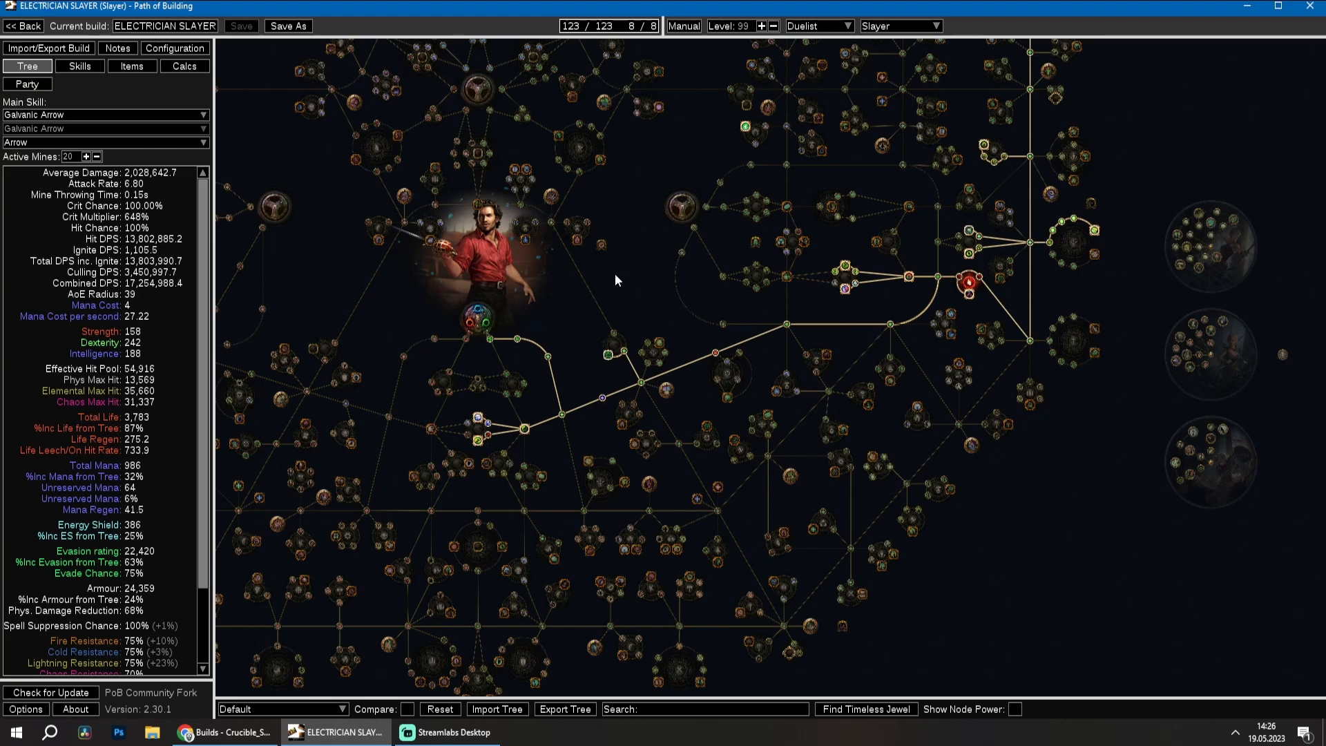
Raise the character level to 100 and switch the level setting from Manual to Auto.
drag(634, 288, 571, 362)
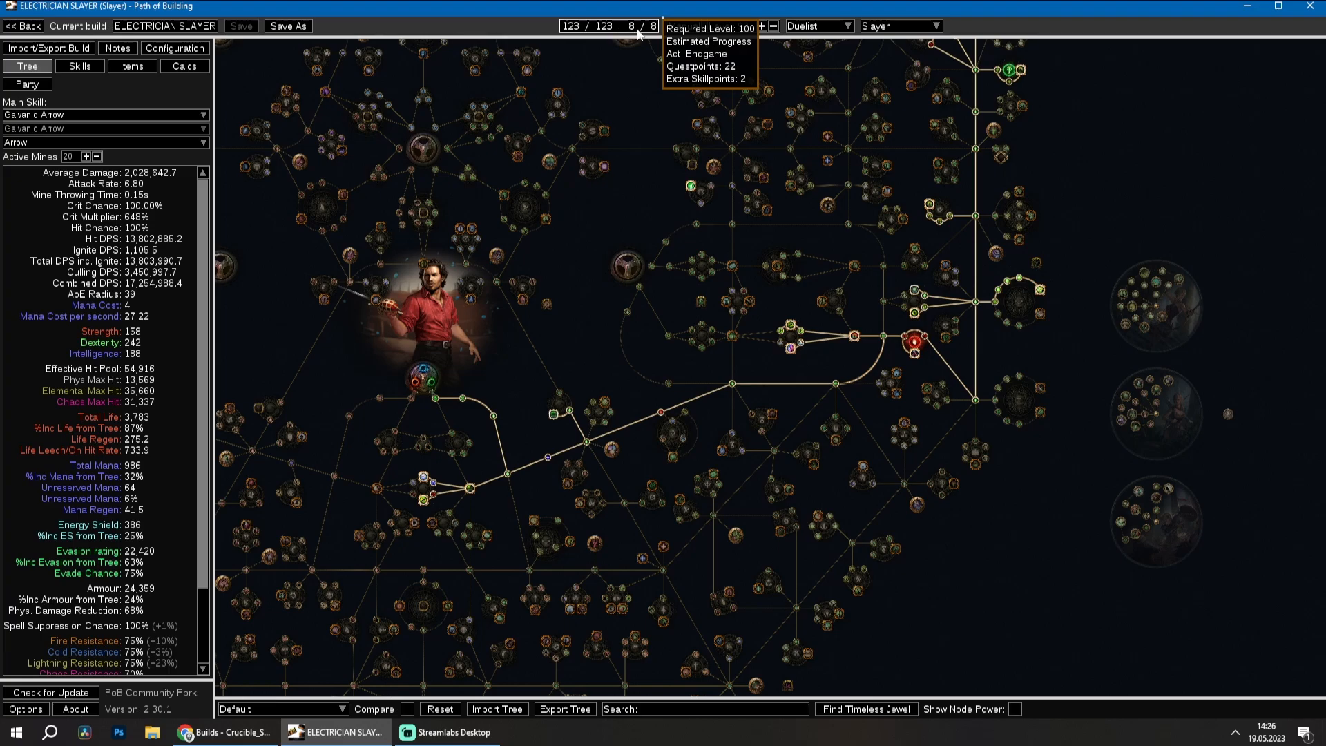
drag(646, 84, 587, 178)
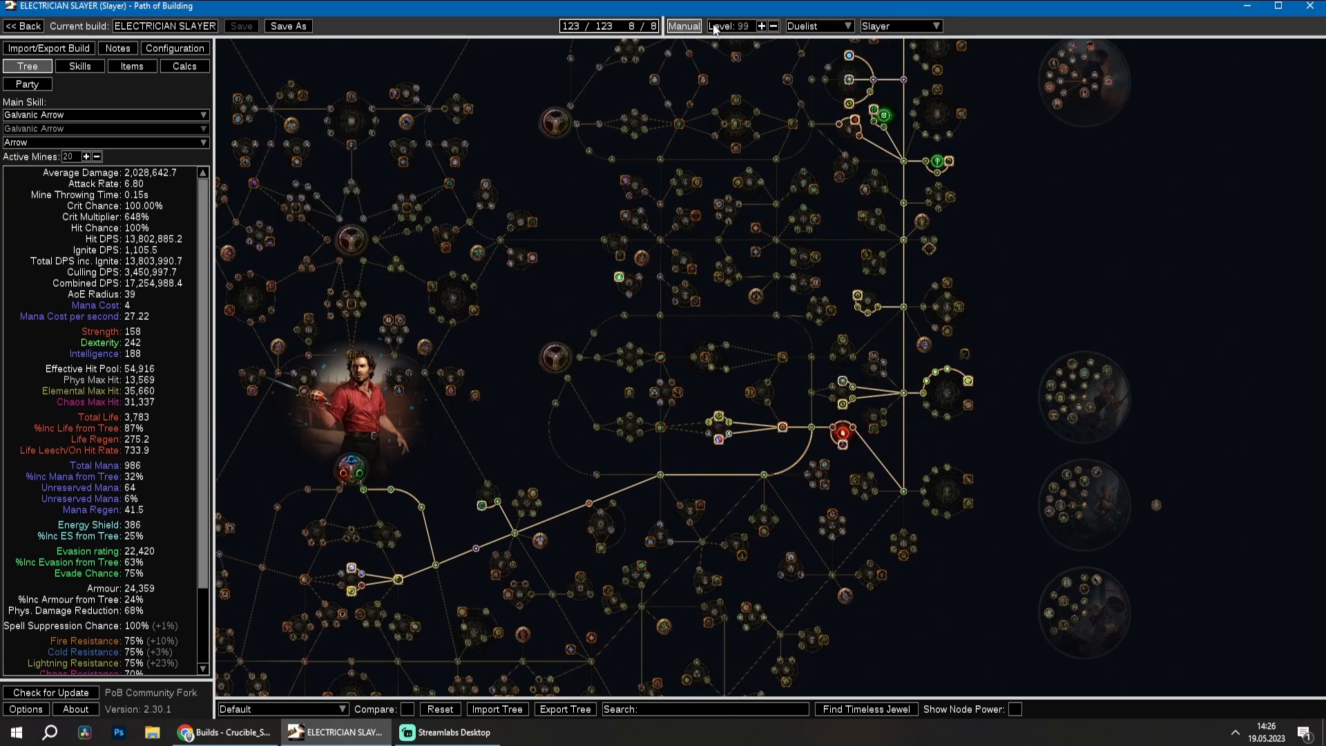
click(761, 26)
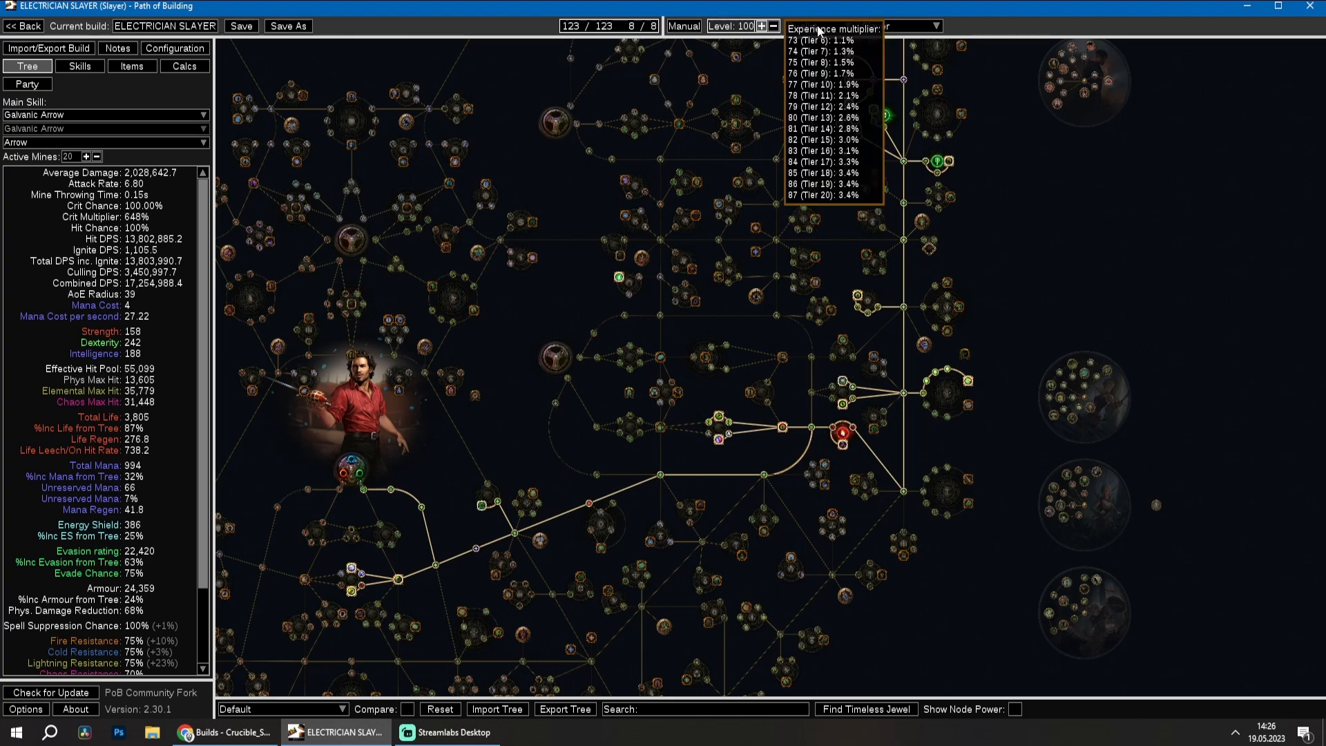
click(687, 30)
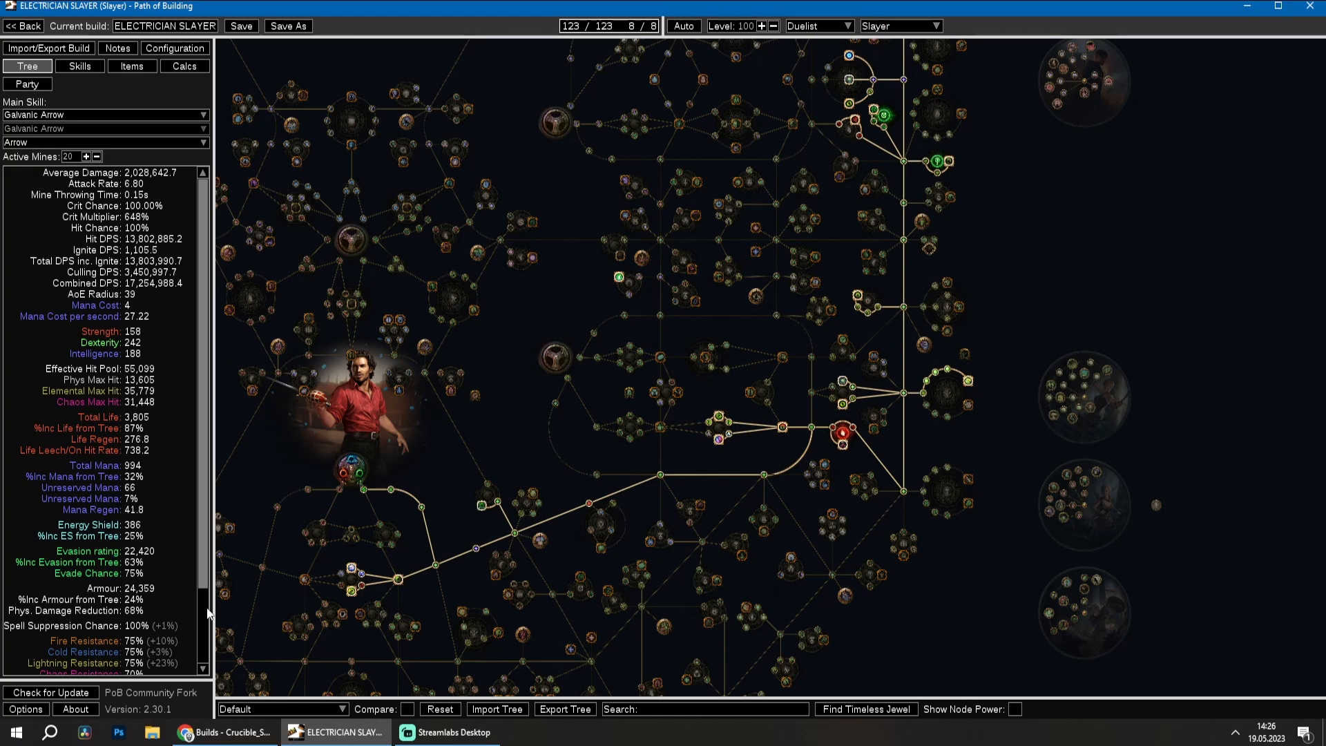
Deallocate the passive nodes in the small cluster just below the Duelist start and reallocate them to test the automatic level.
click(352, 568)
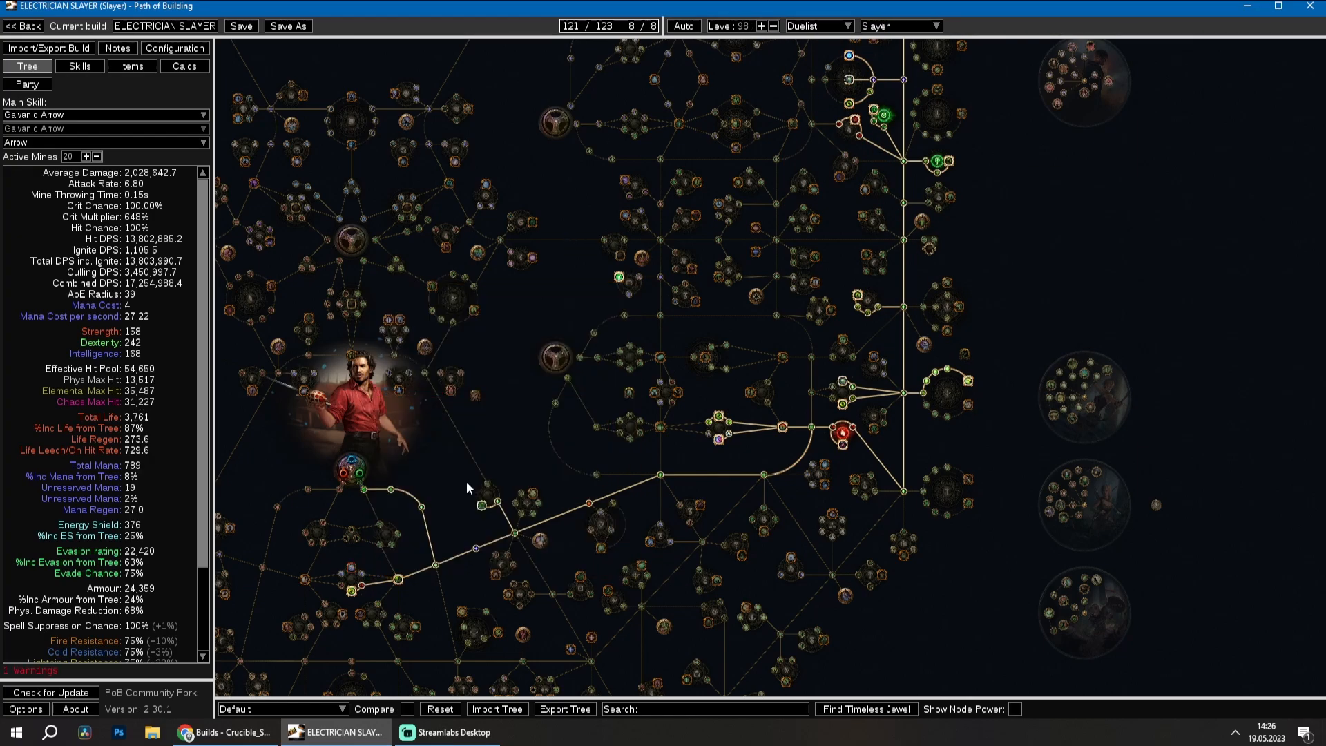
click(361, 587)
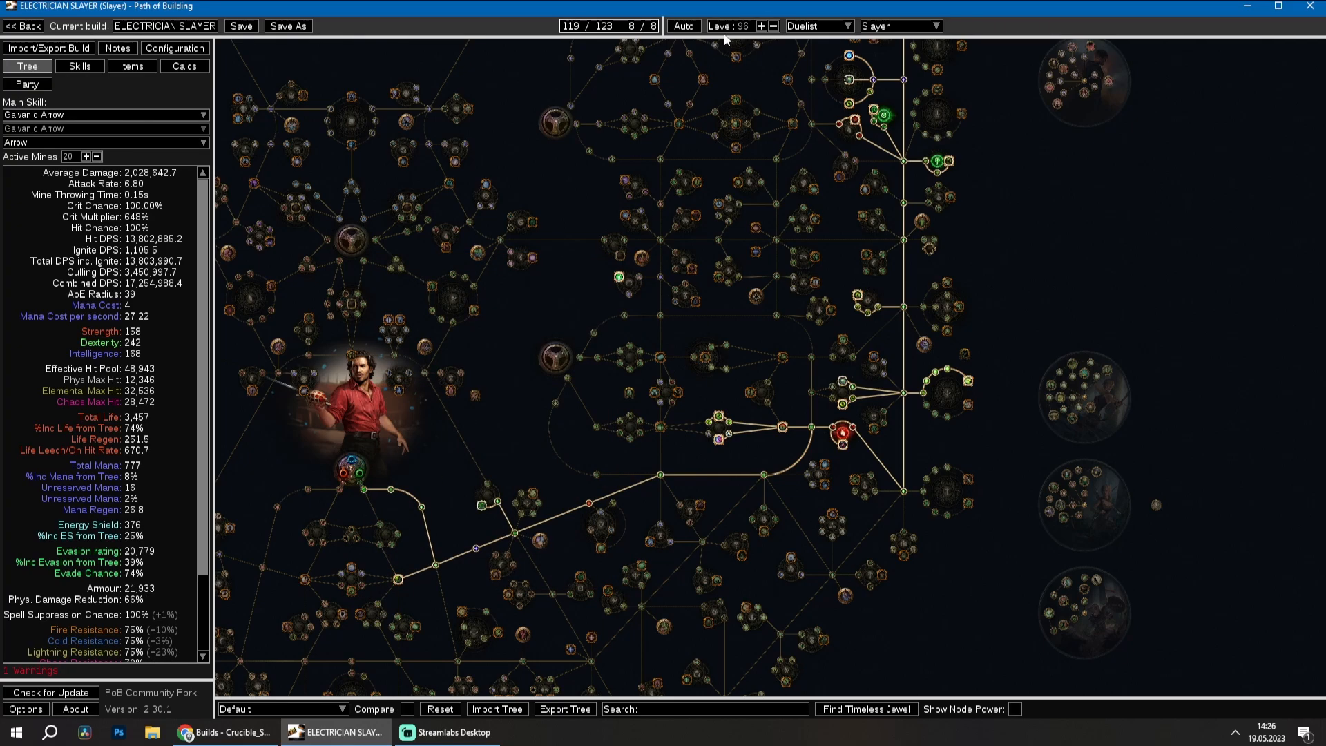
click(352, 594)
click(353, 594)
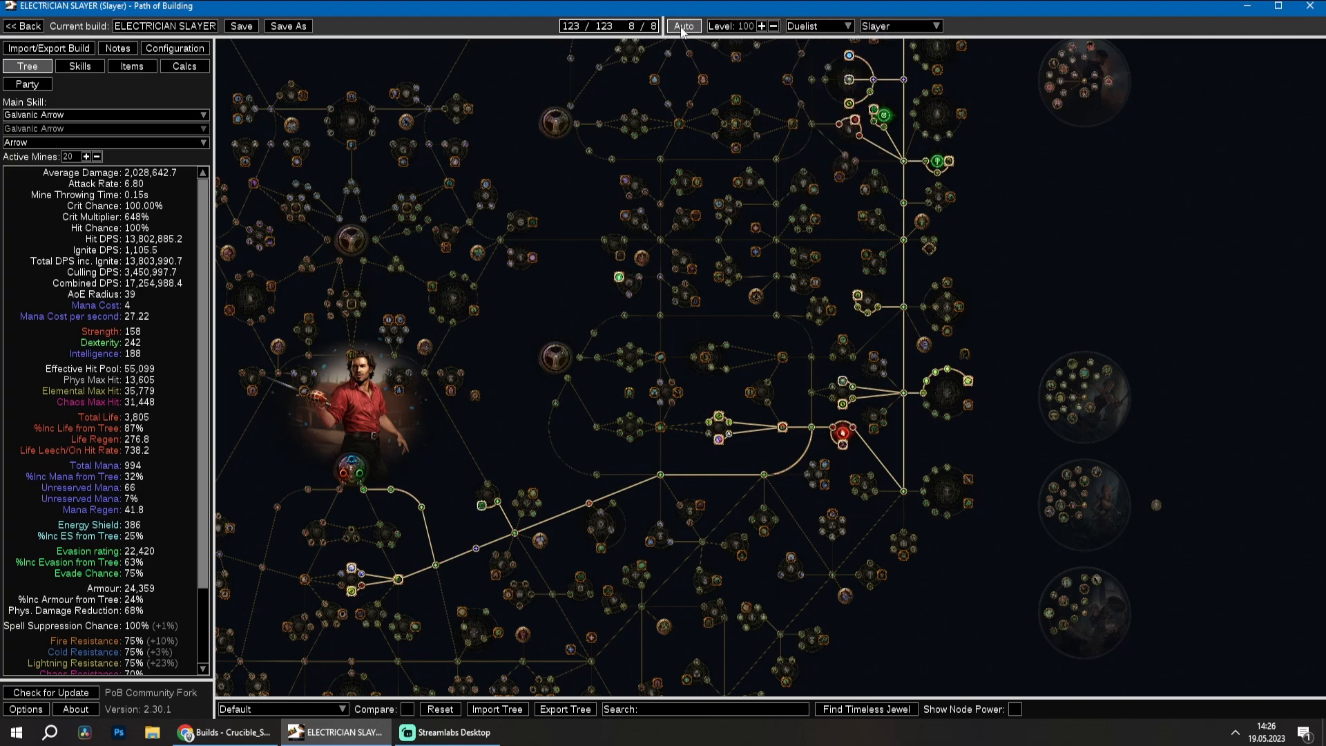
click(815, 26)
click(898, 26)
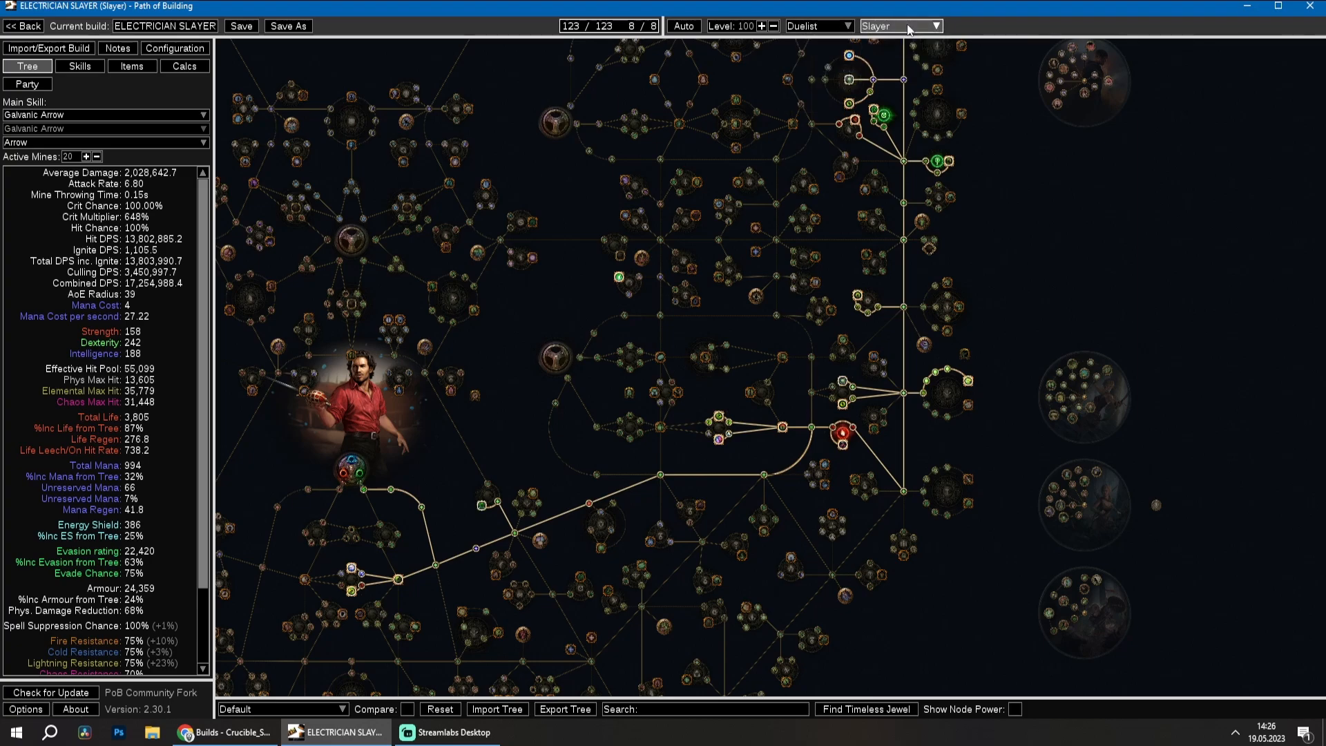
drag(415, 242, 594, 345)
drag(344, 156, 546, 346)
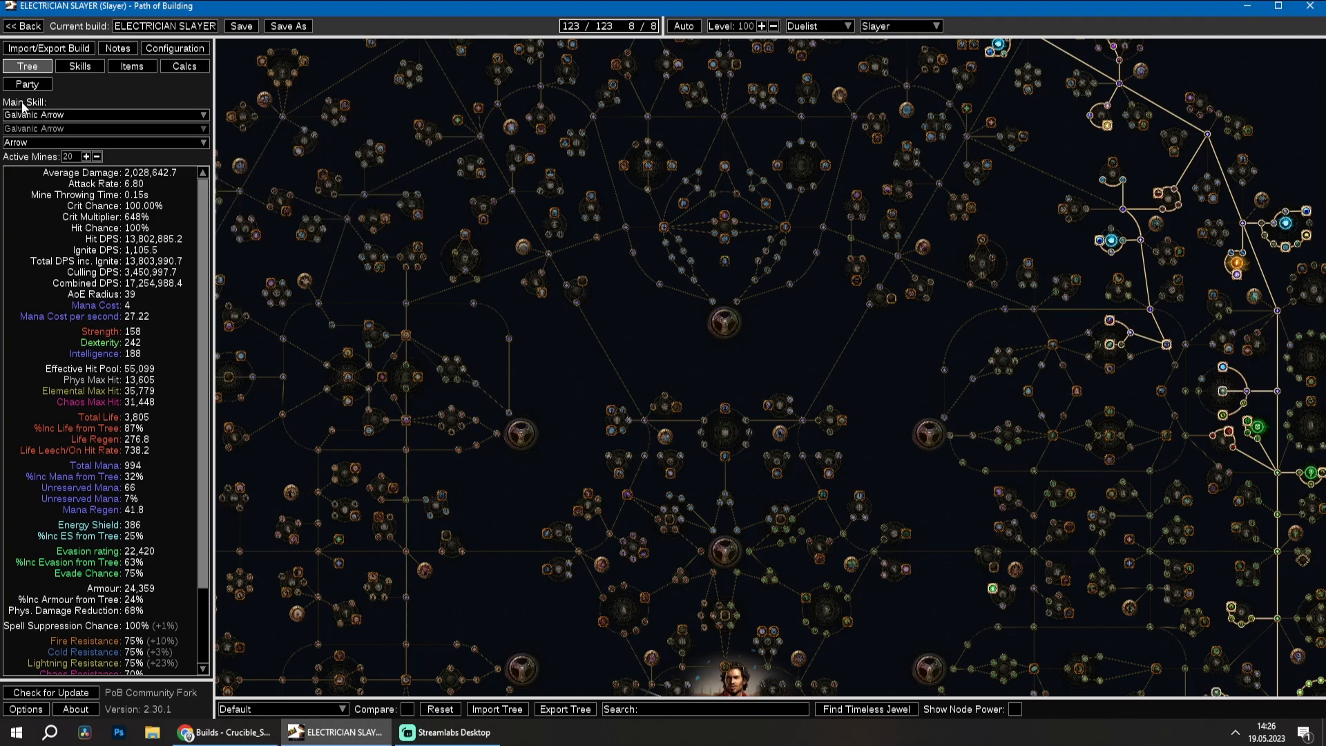
Set the skill part of Galvanic Arrow to Cone and keep Galvanic Arrow as the main skill.
mouse_move(46, 119)
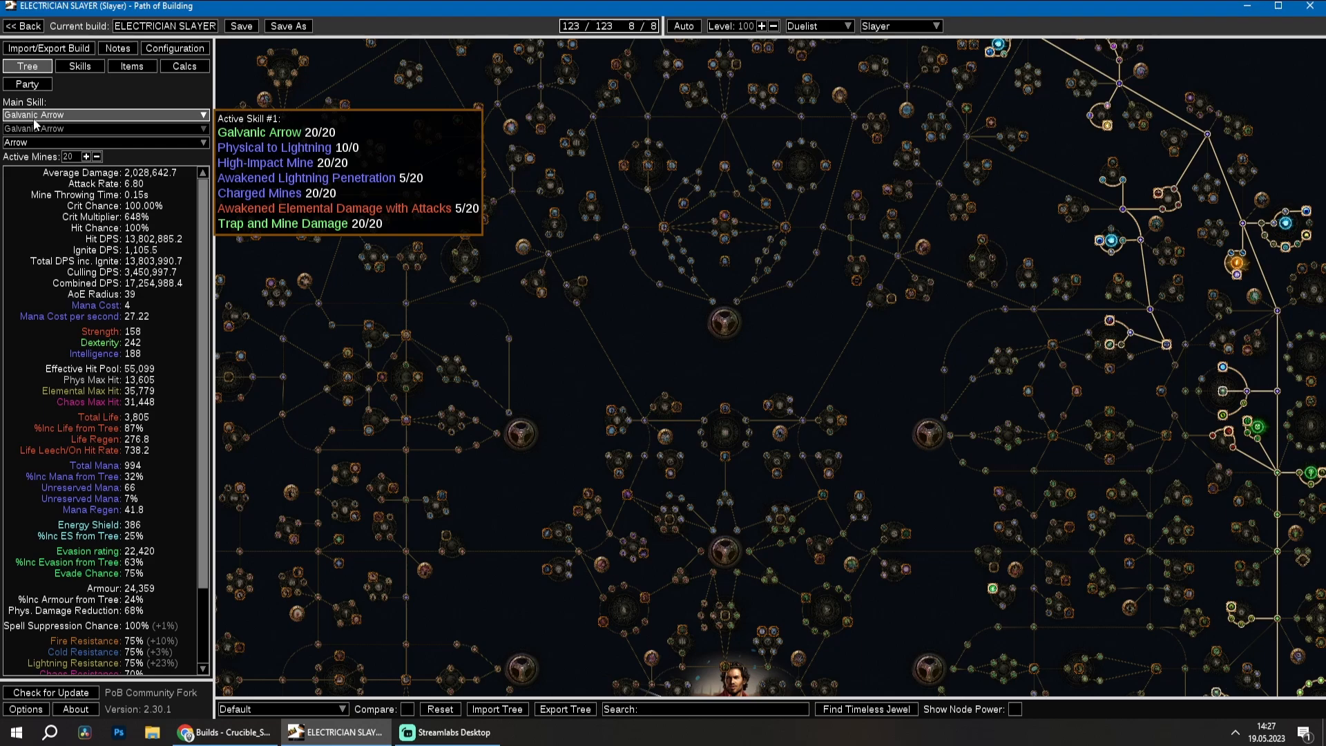
click(25, 143)
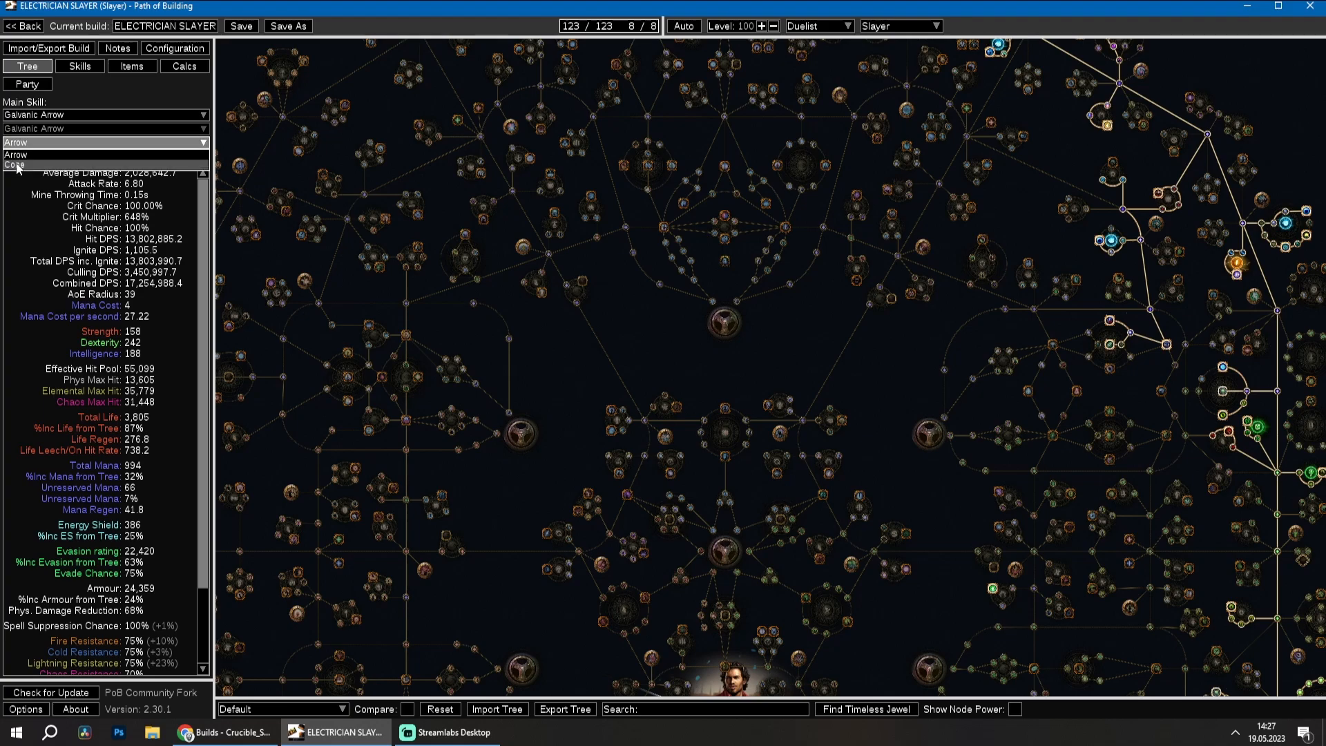
click(17, 165)
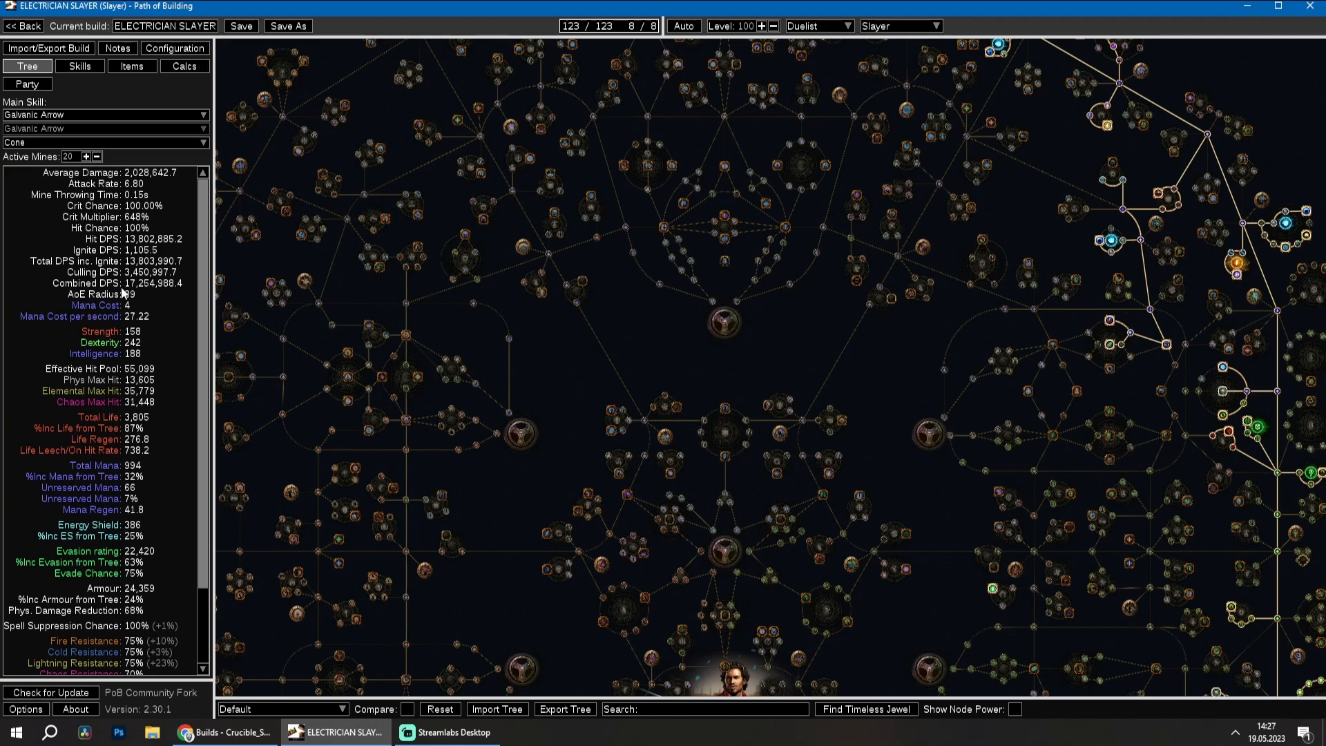
click(28, 114)
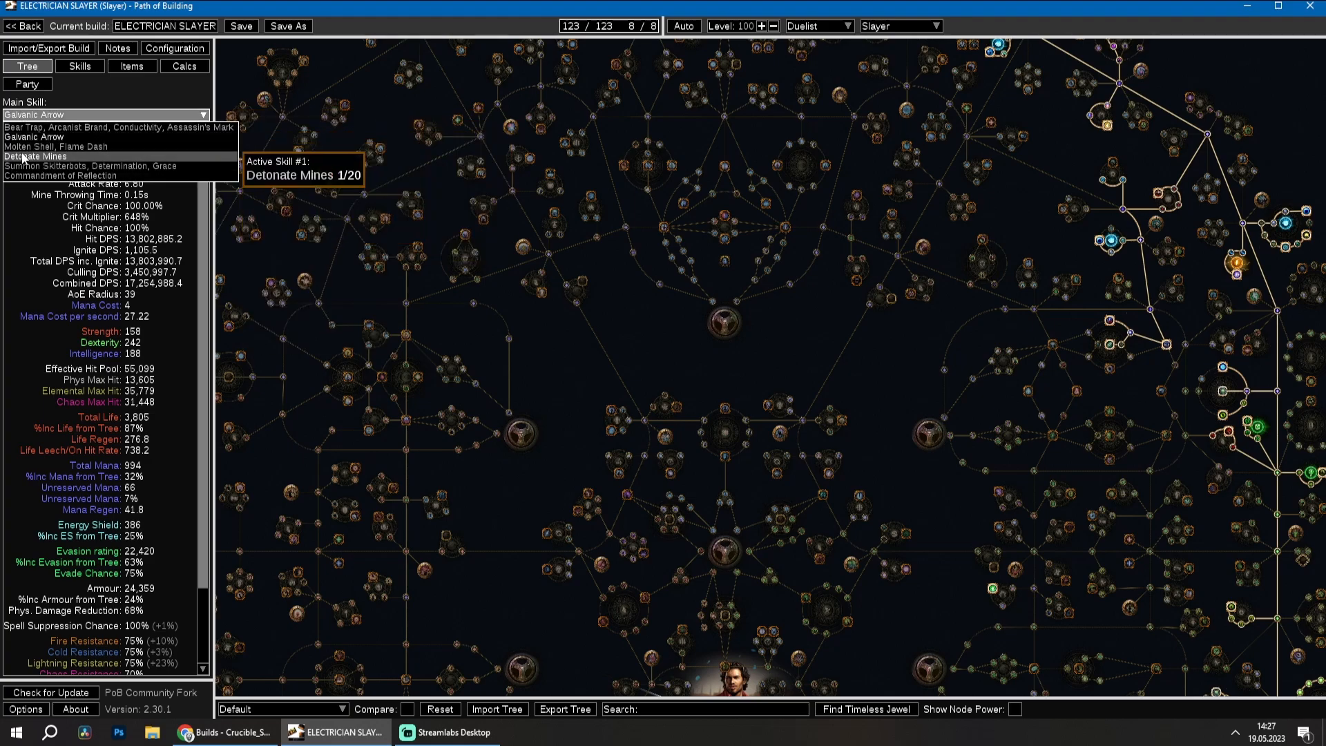
click(24, 137)
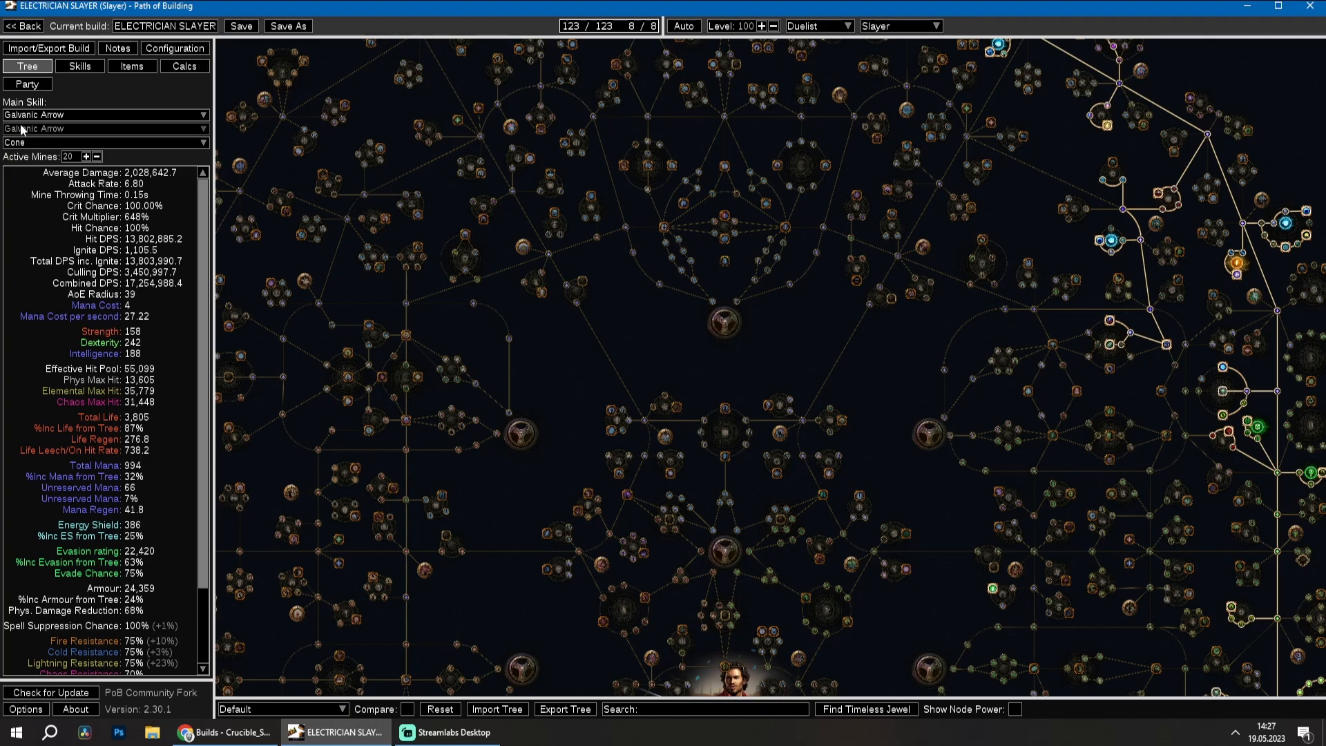
Open the Galvanic Arrow socket group in the build's skills and check its Full DPS contribution in the stats summary.
click(84, 67)
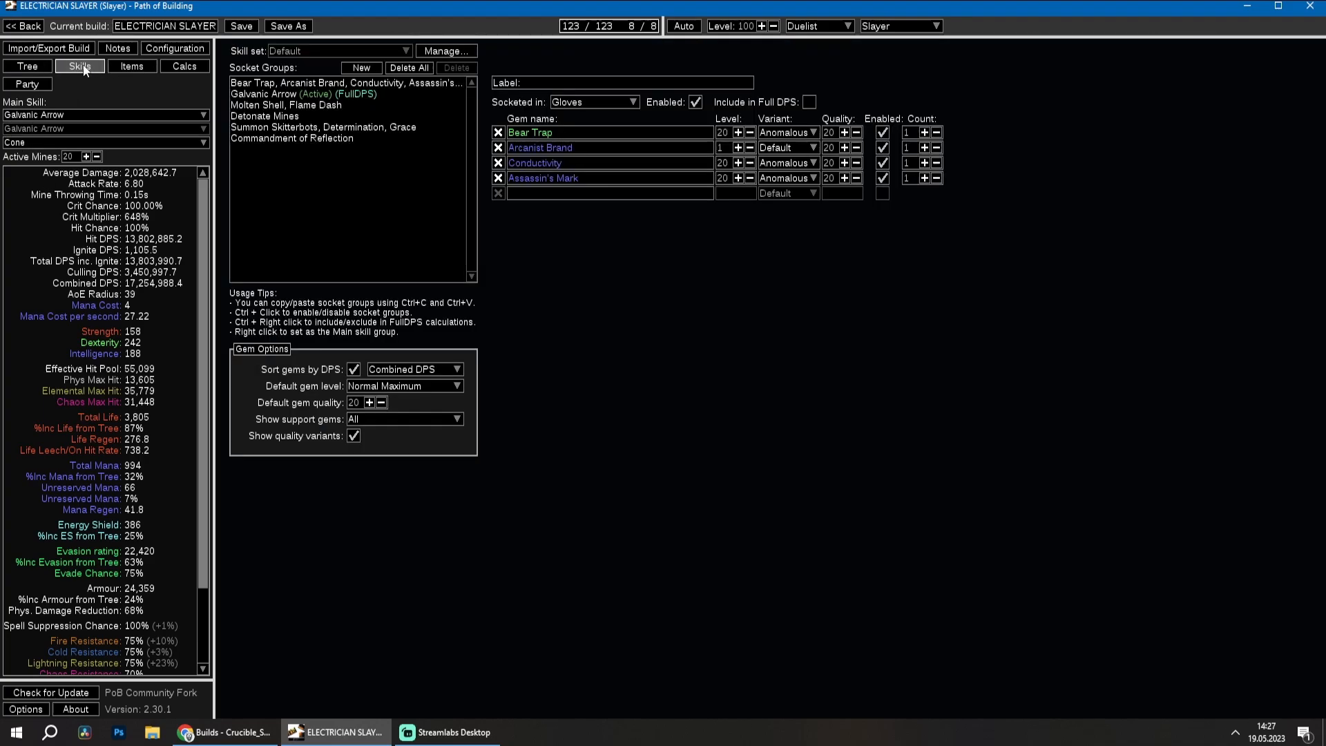
click(291, 95)
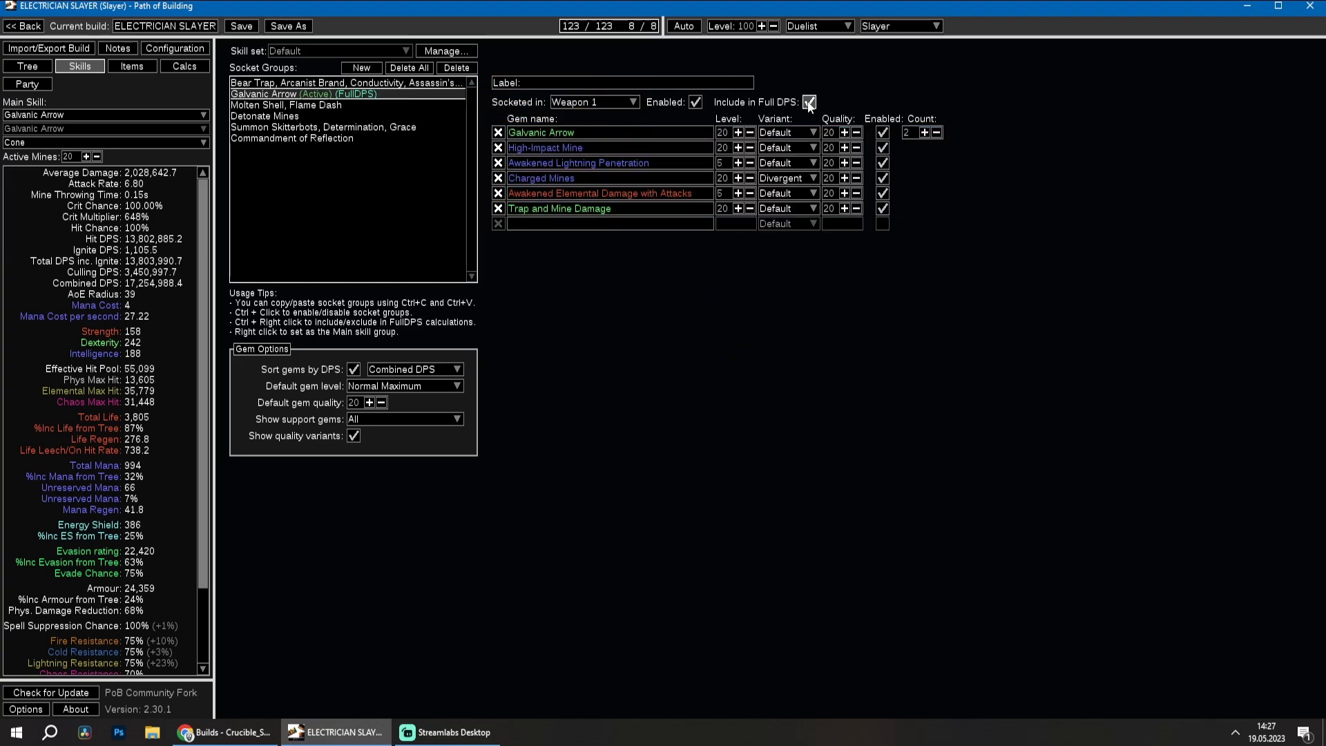
scroll(212, 378, down, 3)
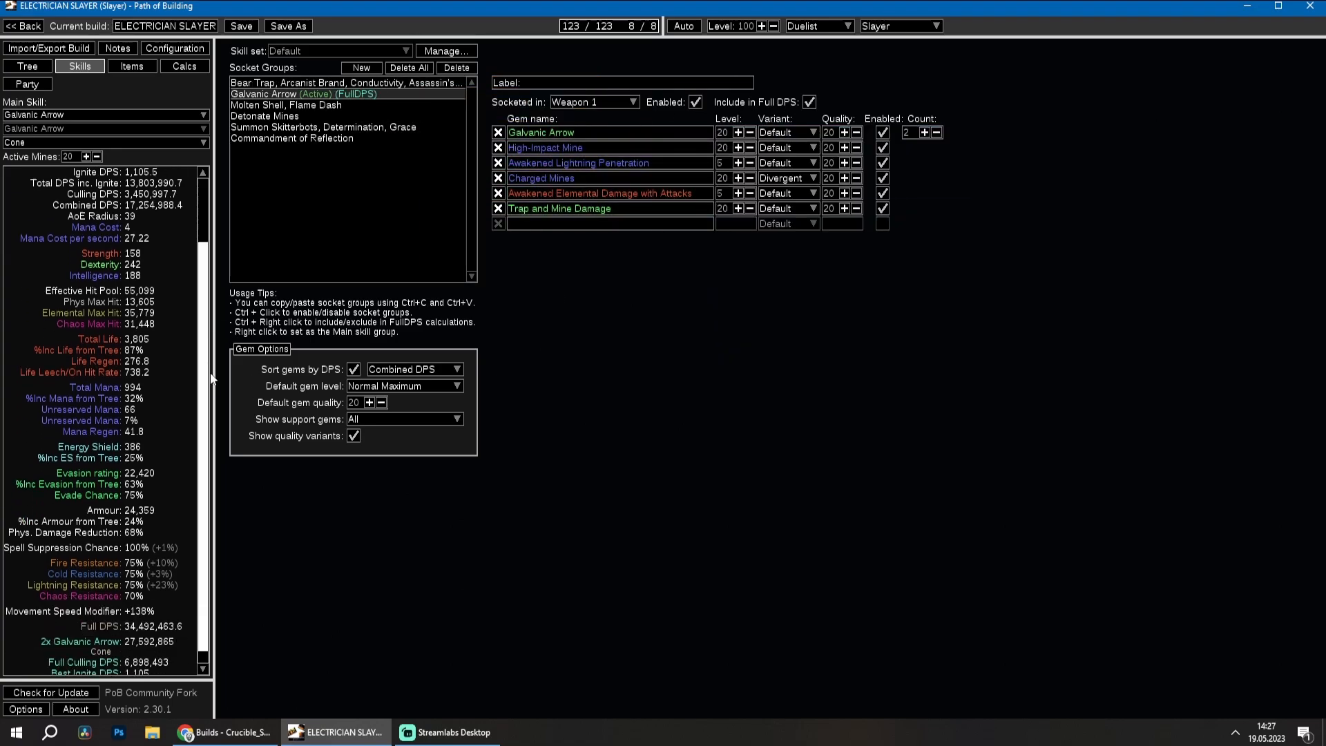
scroll(212, 378, down, 1)
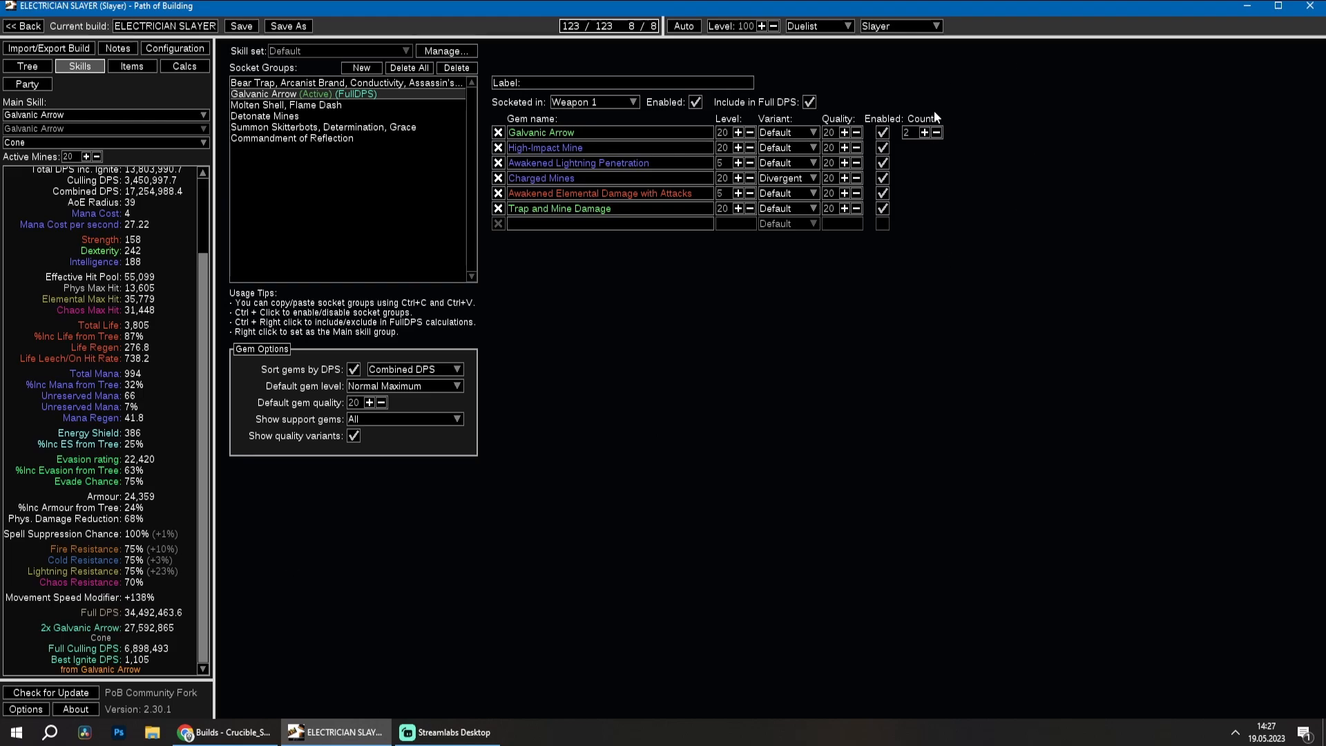
Set the Galvanic Arrow gem count to 1 and back to 2 to compare the Full DPS.
click(936, 133)
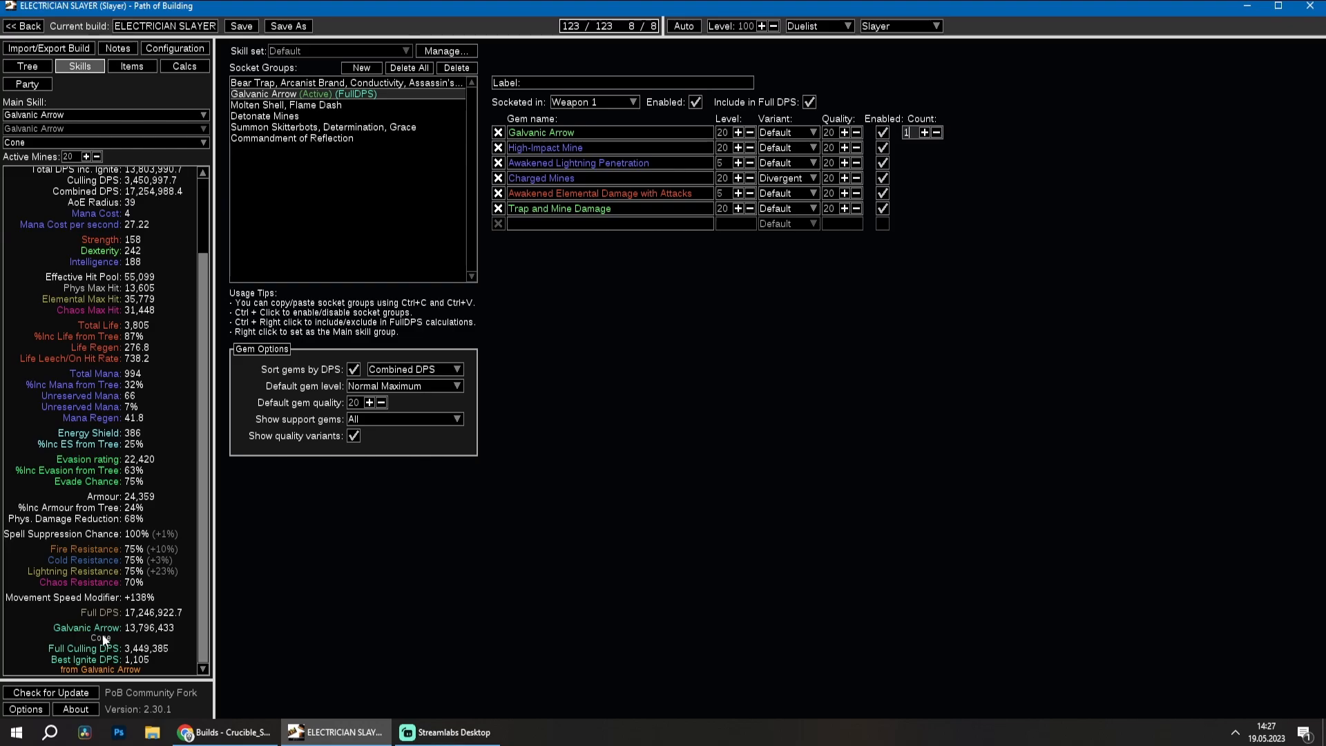
click(924, 133)
scroll(207, 415, up, 3)
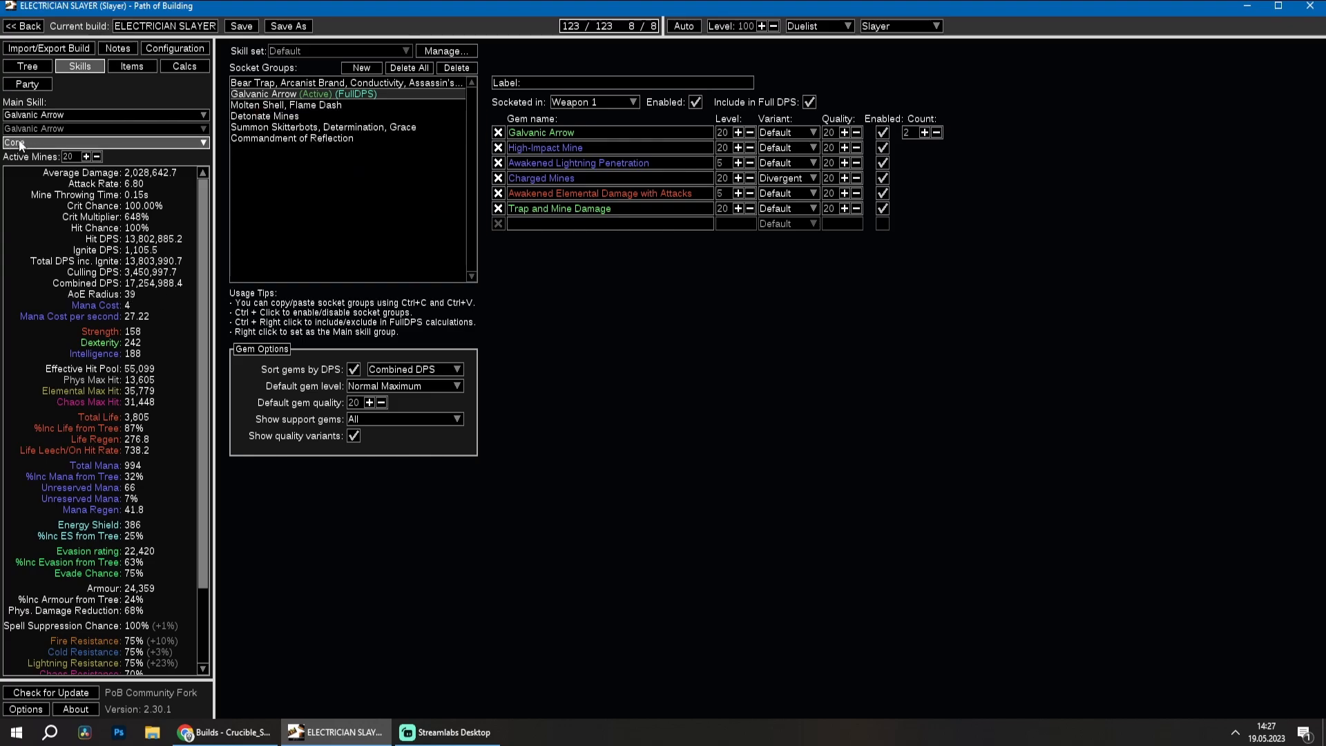
scroll(132, 626, down, 3)
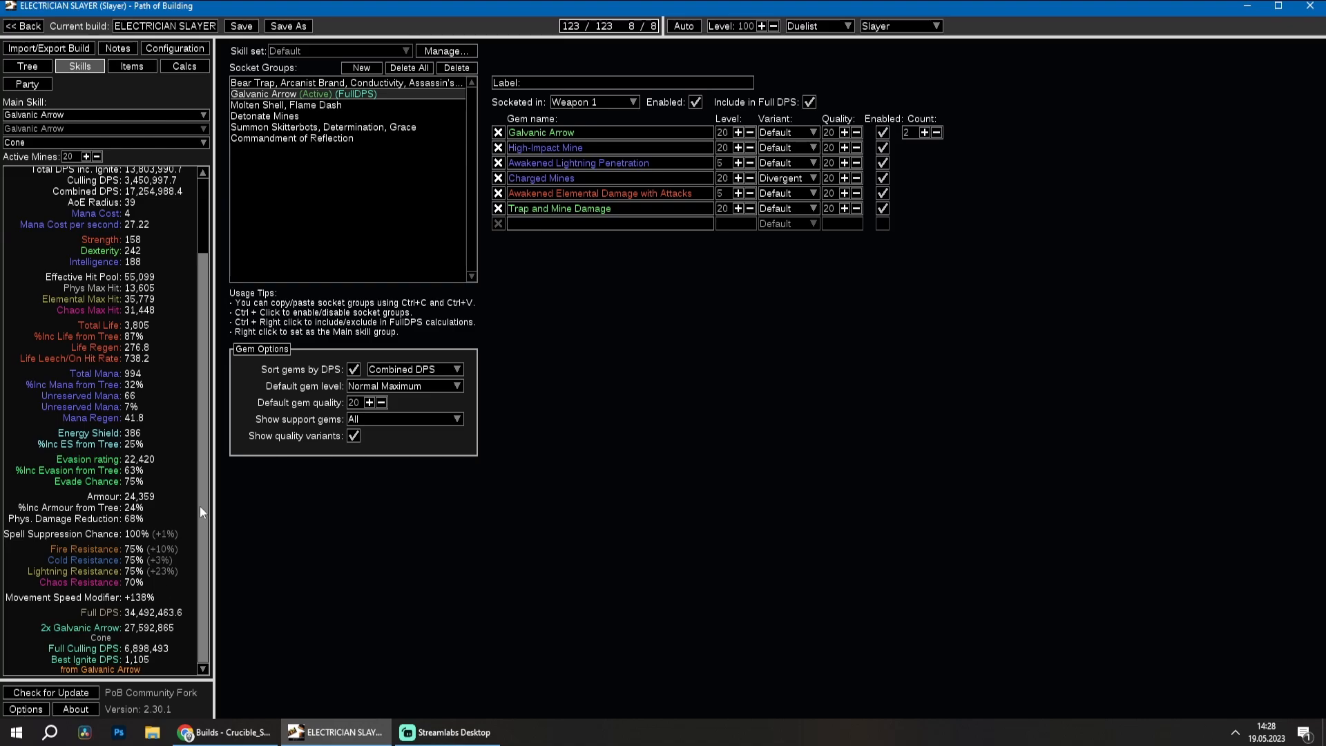
Include the Bear Trap, Arcanist Brand, Conductivity and Assassin's Mark socket group in Full DPS and check its entry in the stats.
click(304, 106)
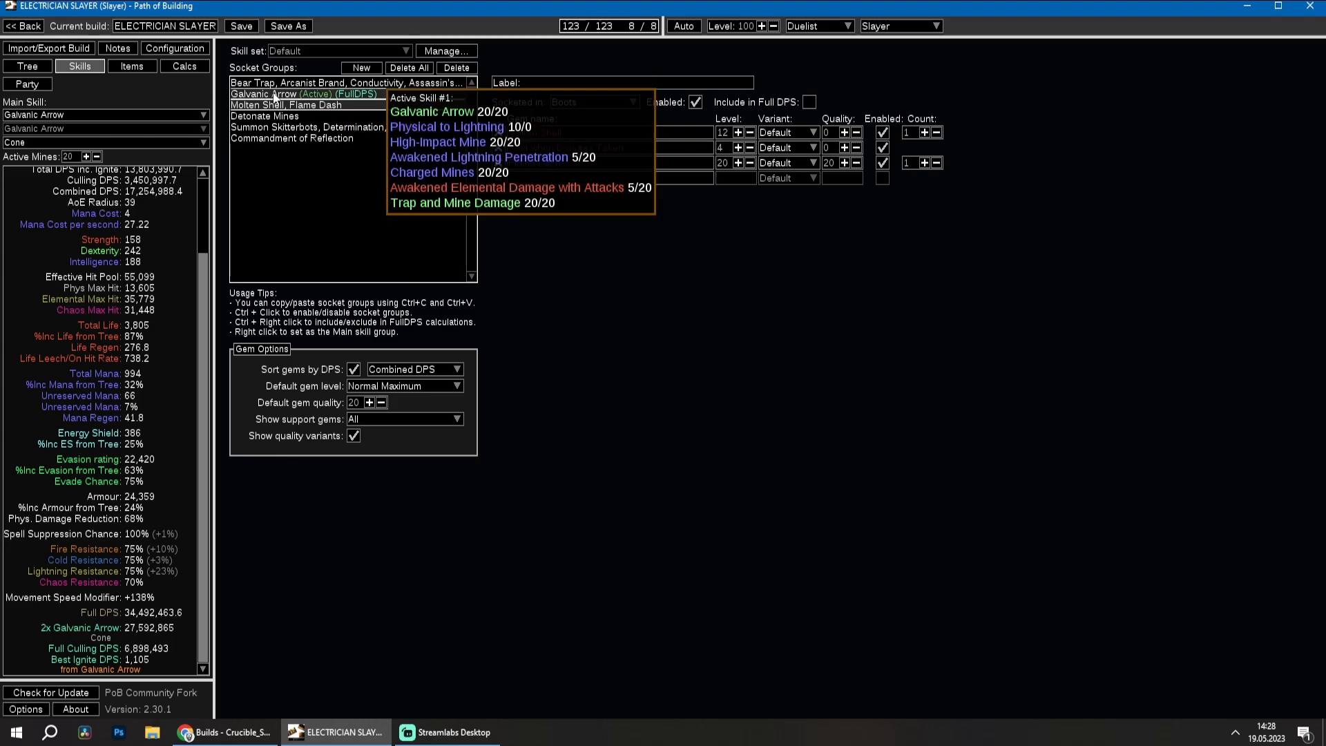
click(324, 95)
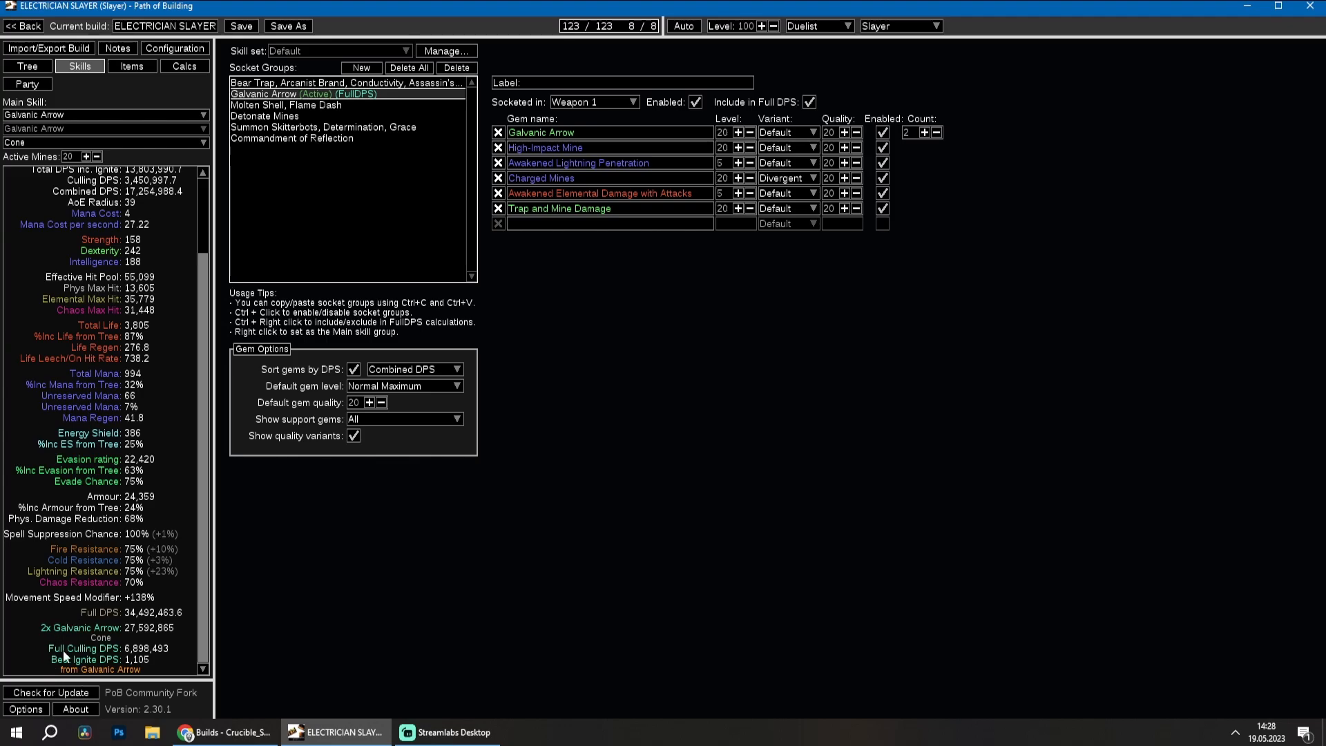
click(382, 83)
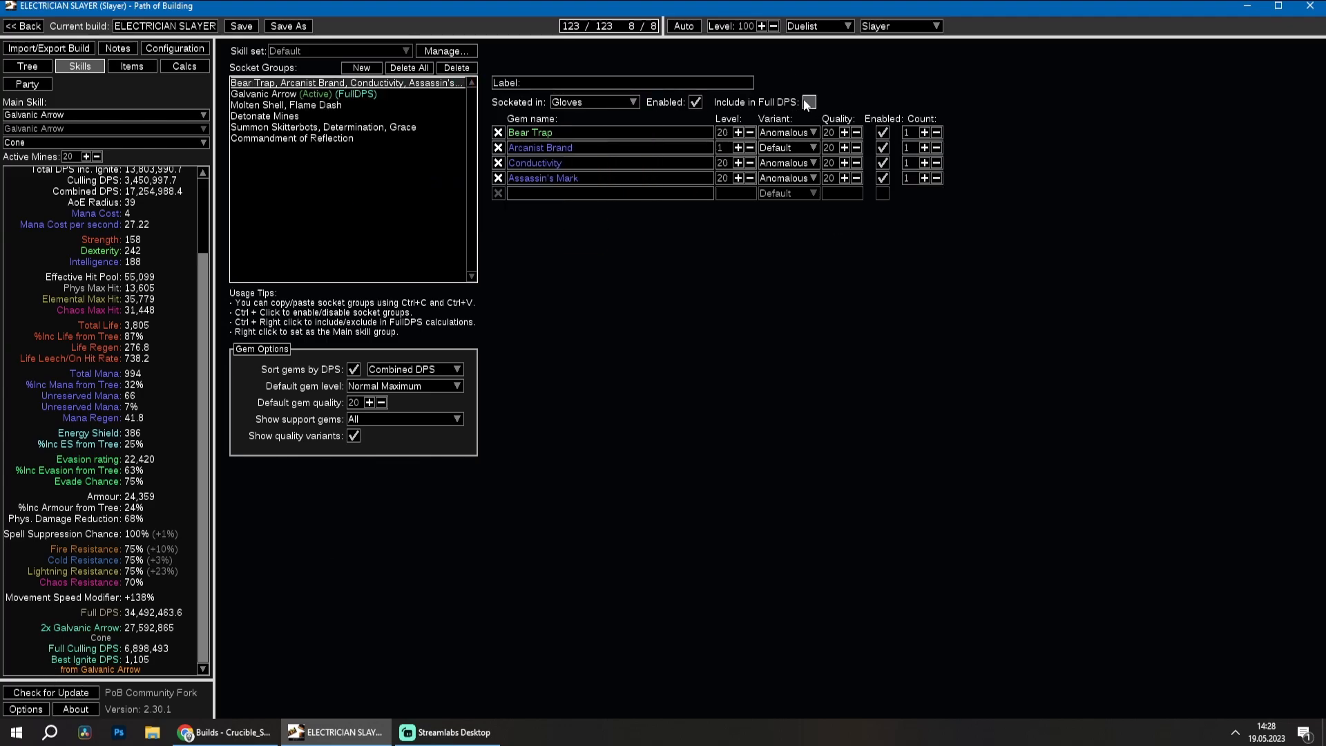
click(809, 102)
click(809, 102)
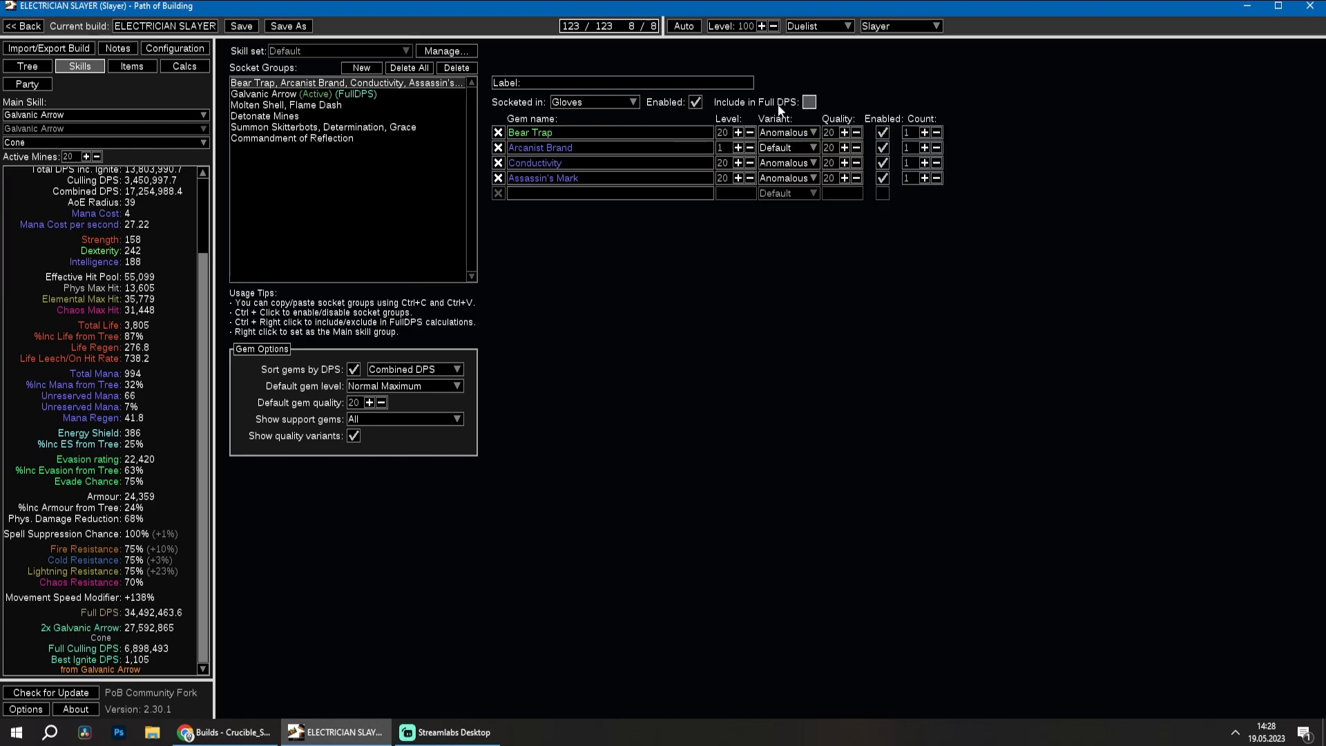
click(810, 102)
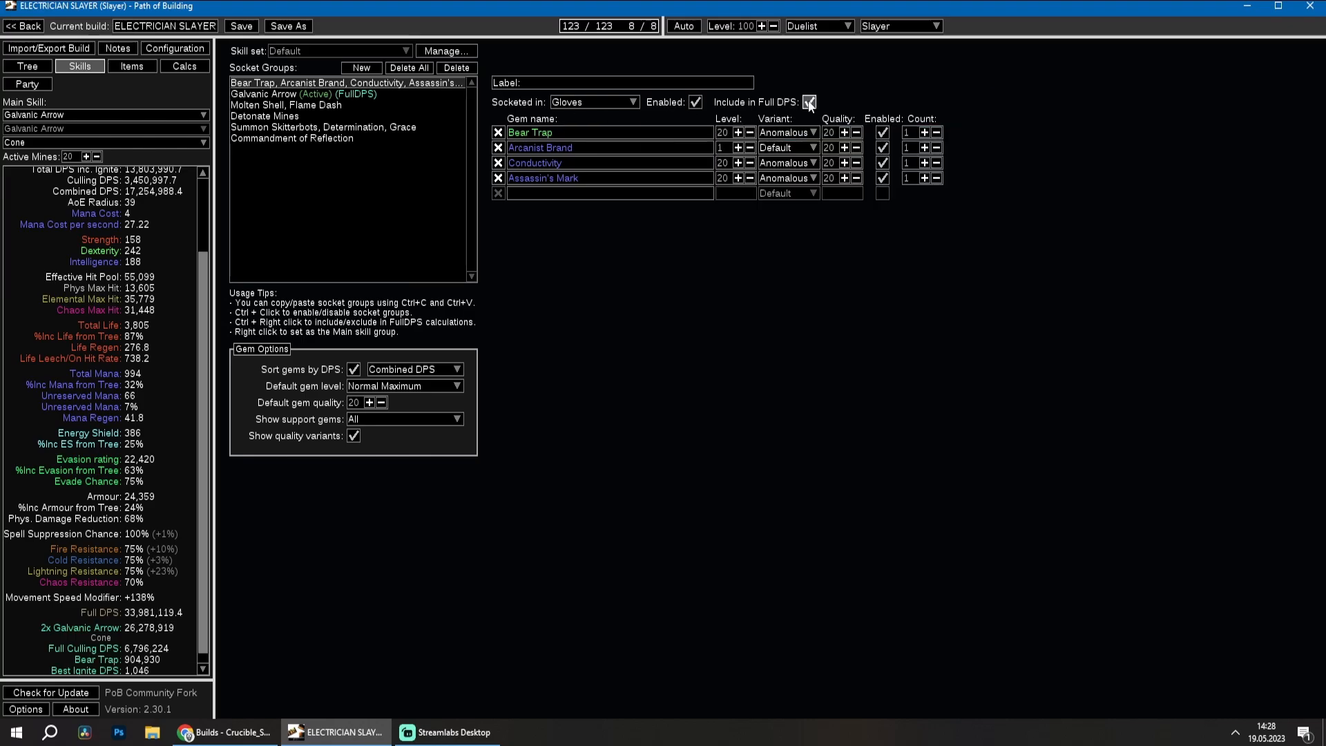
scroll(124, 608, down, 1)
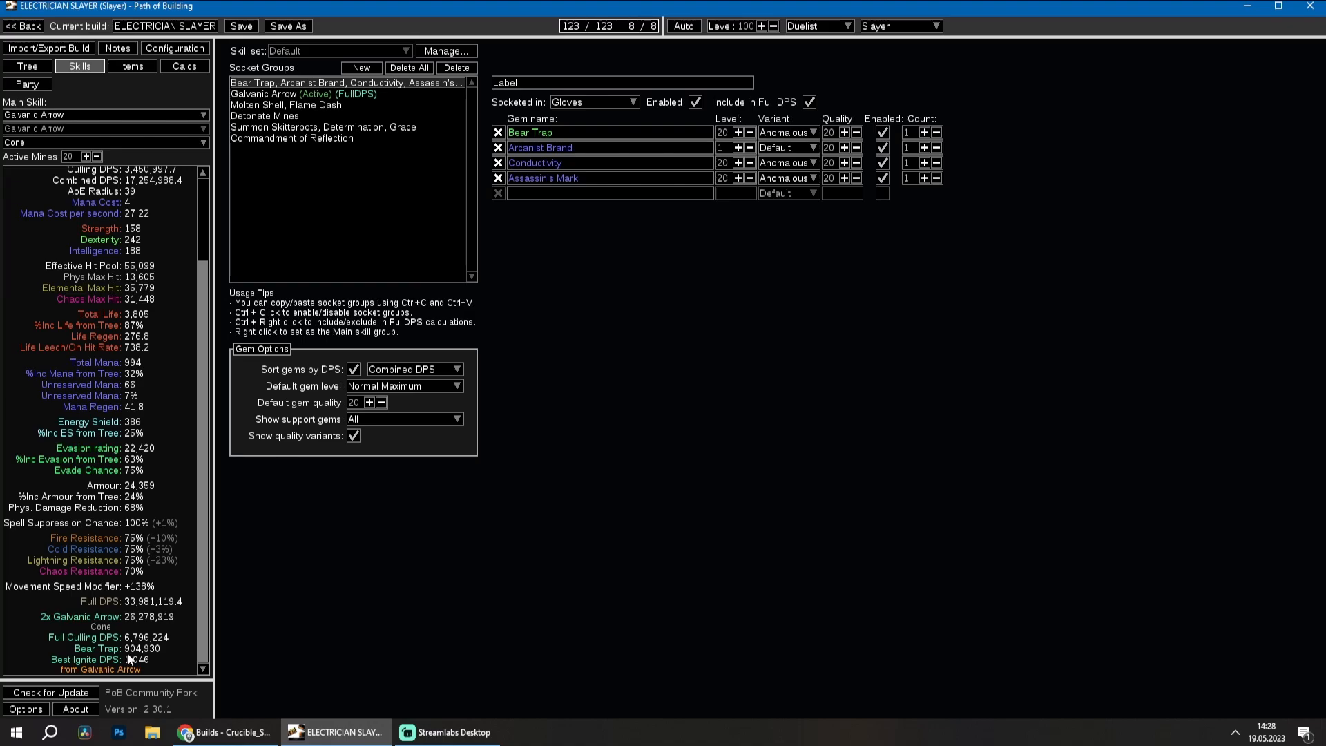
Exclude the Bear Trap socket group from Full DPS and reopen the Galvanic Arrow socket group.
click(811, 105)
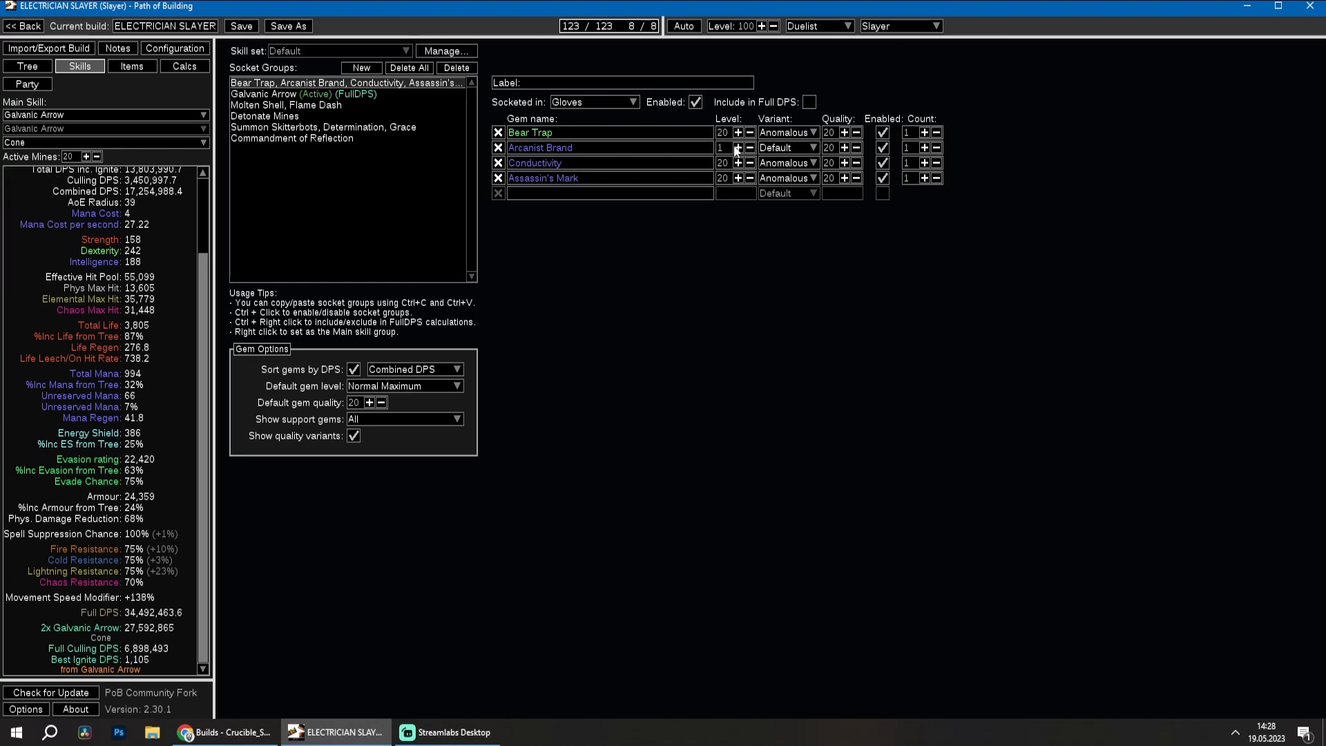
mouse_move(395, 93)
click(349, 93)
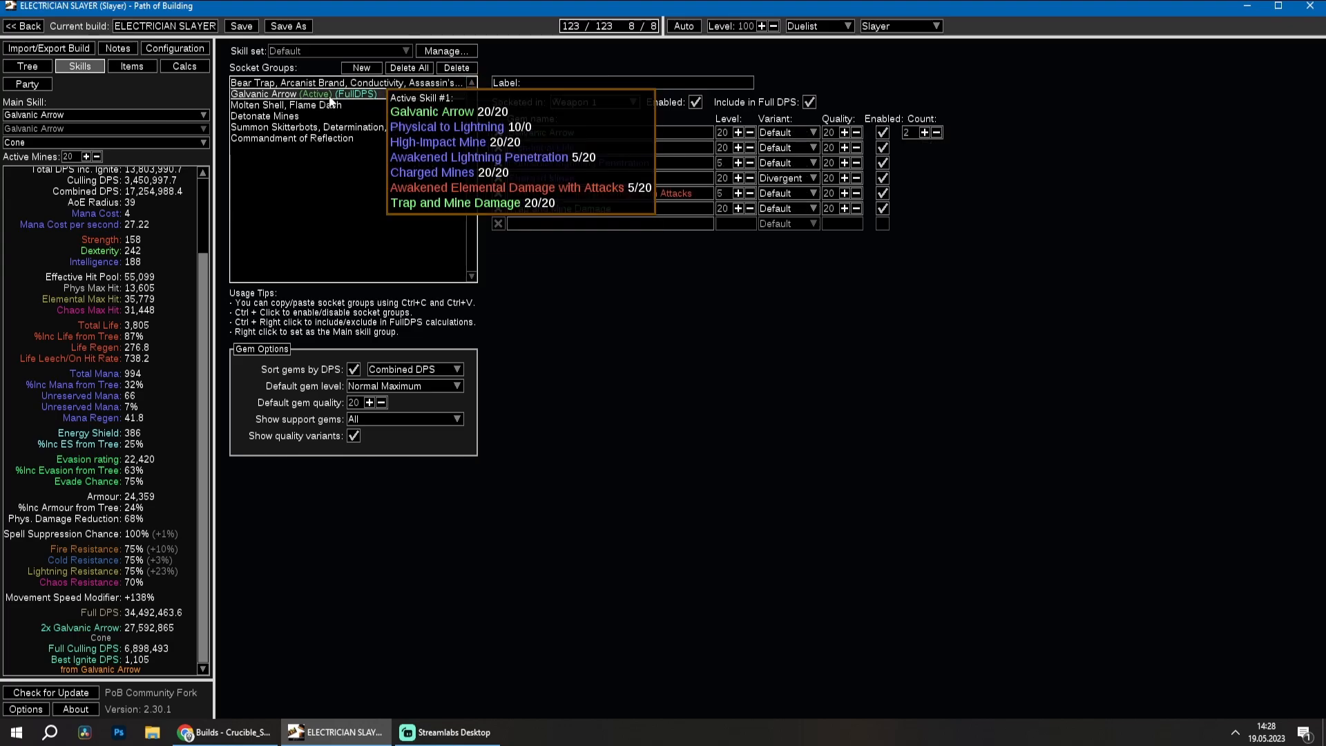
scroll(207, 445, up, 3)
scroll(207, 445, up, 1)
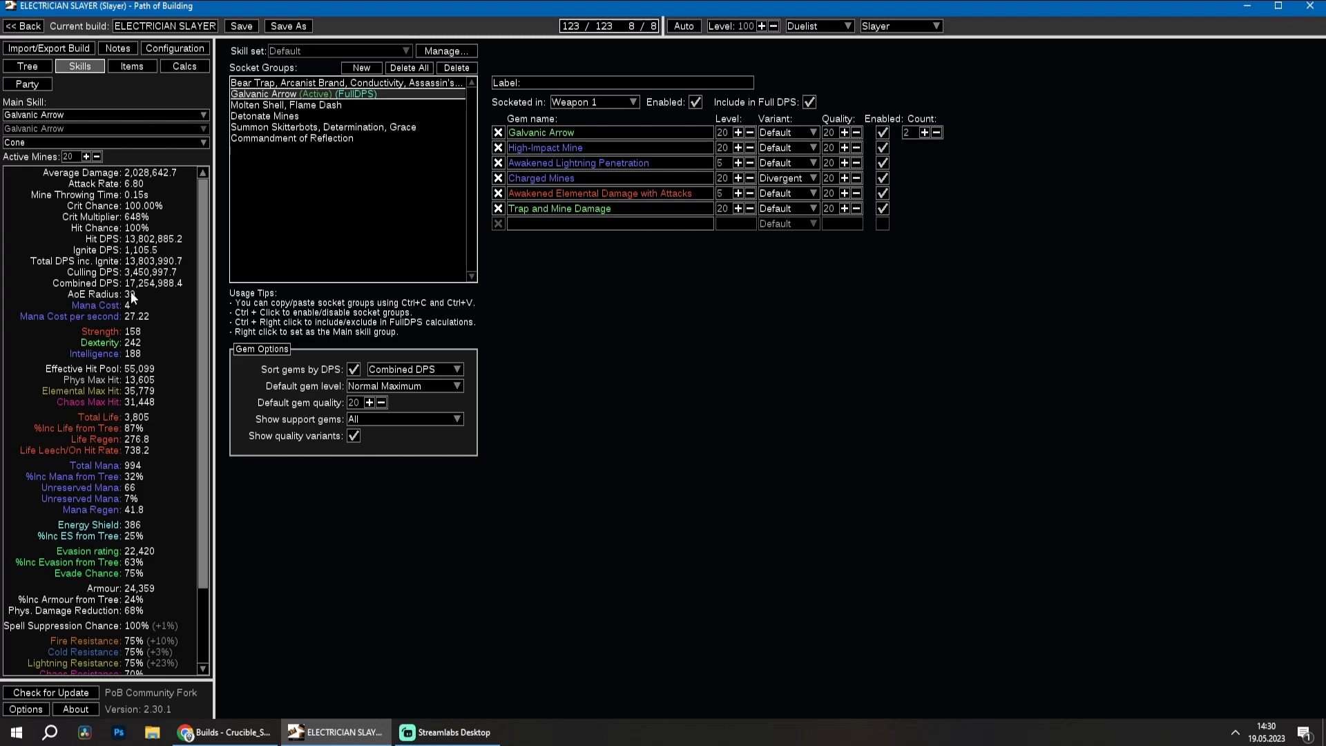
In the build's calculations, set the skill part of Galvanic Arrow to Cone and its active mines to 20.
click(187, 70)
mouse_move(361, 68)
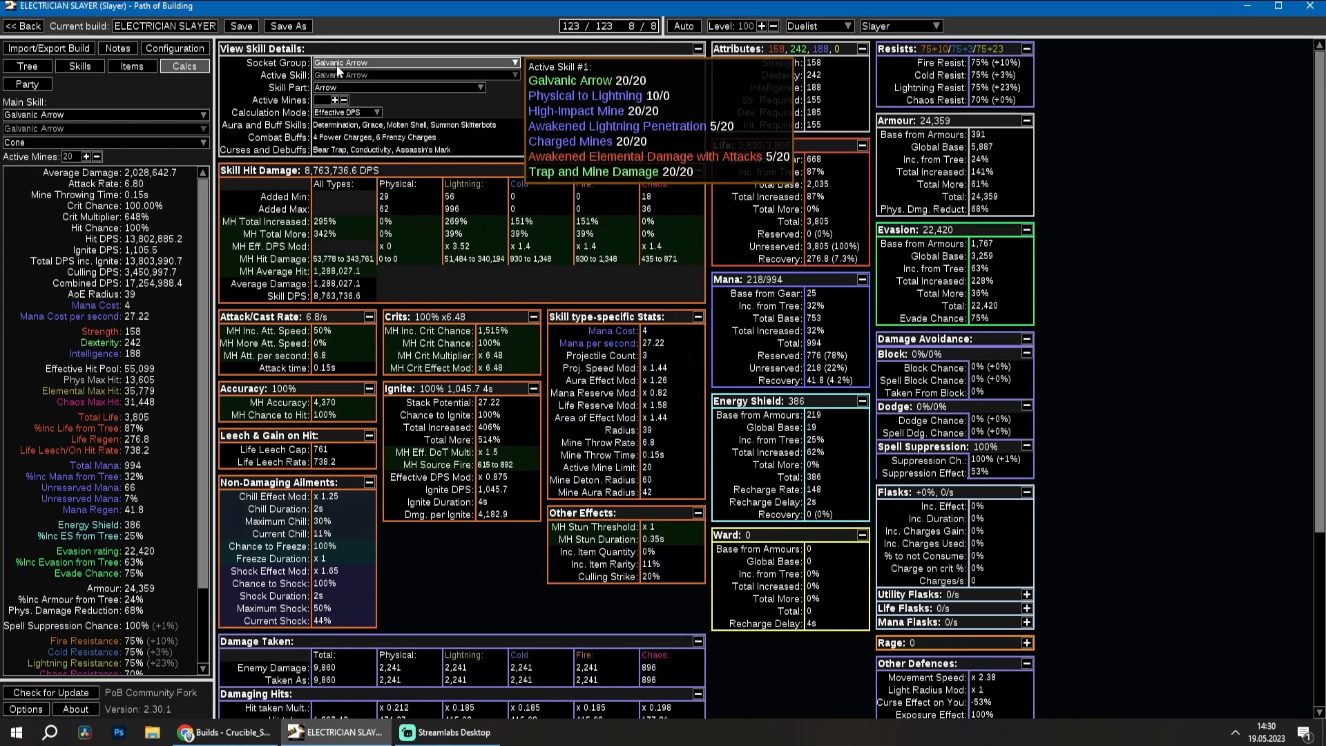
click(332, 87)
click(325, 109)
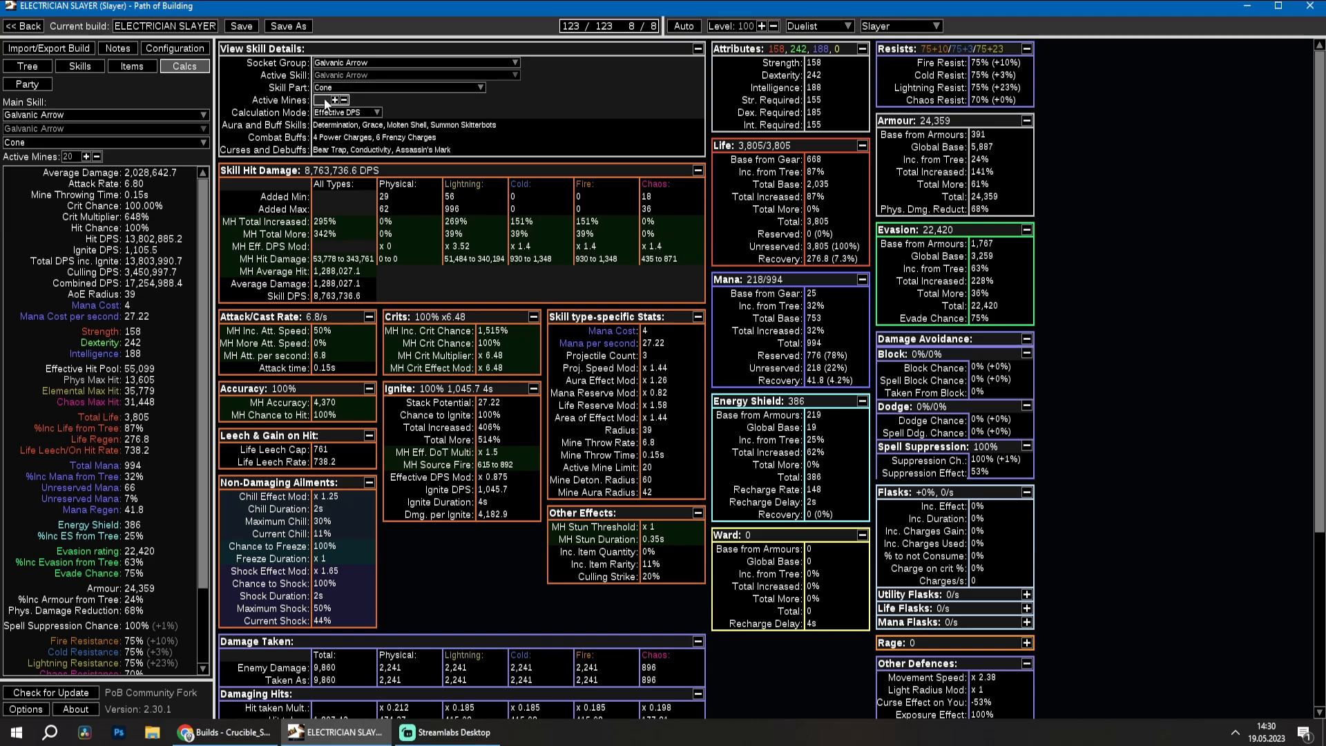
text(20)
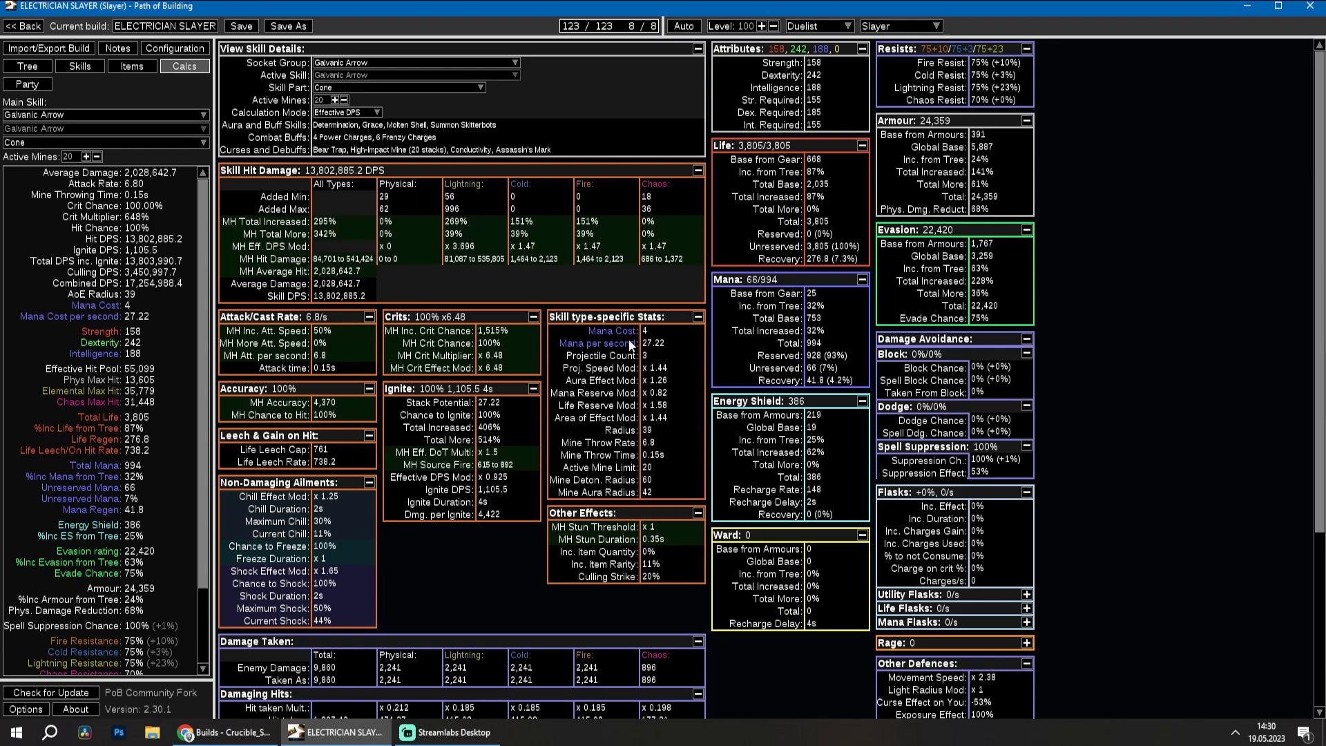
Inspect the skill type-specific stats of Galvanic Arrow, including the sources of its projectile count.
mouse_move(646, 335)
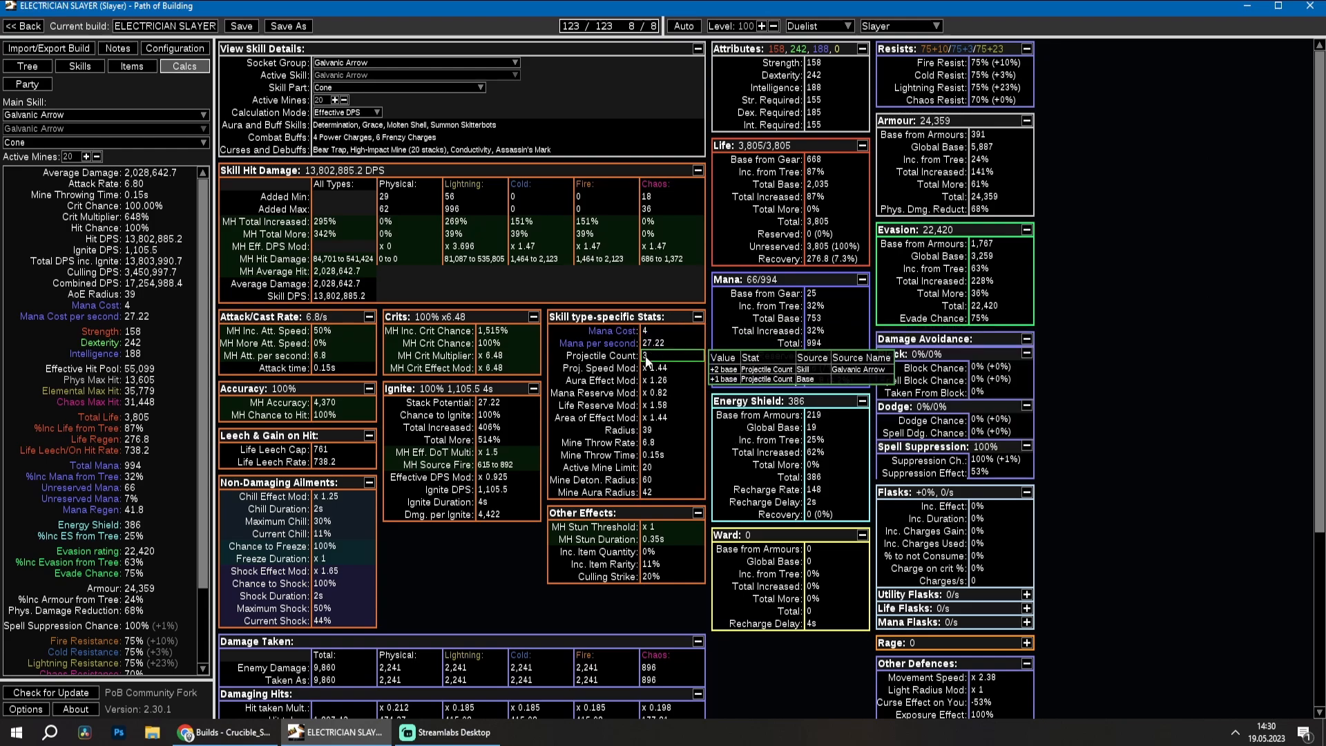
mouse_move(642, 406)
mouse_move(649, 430)
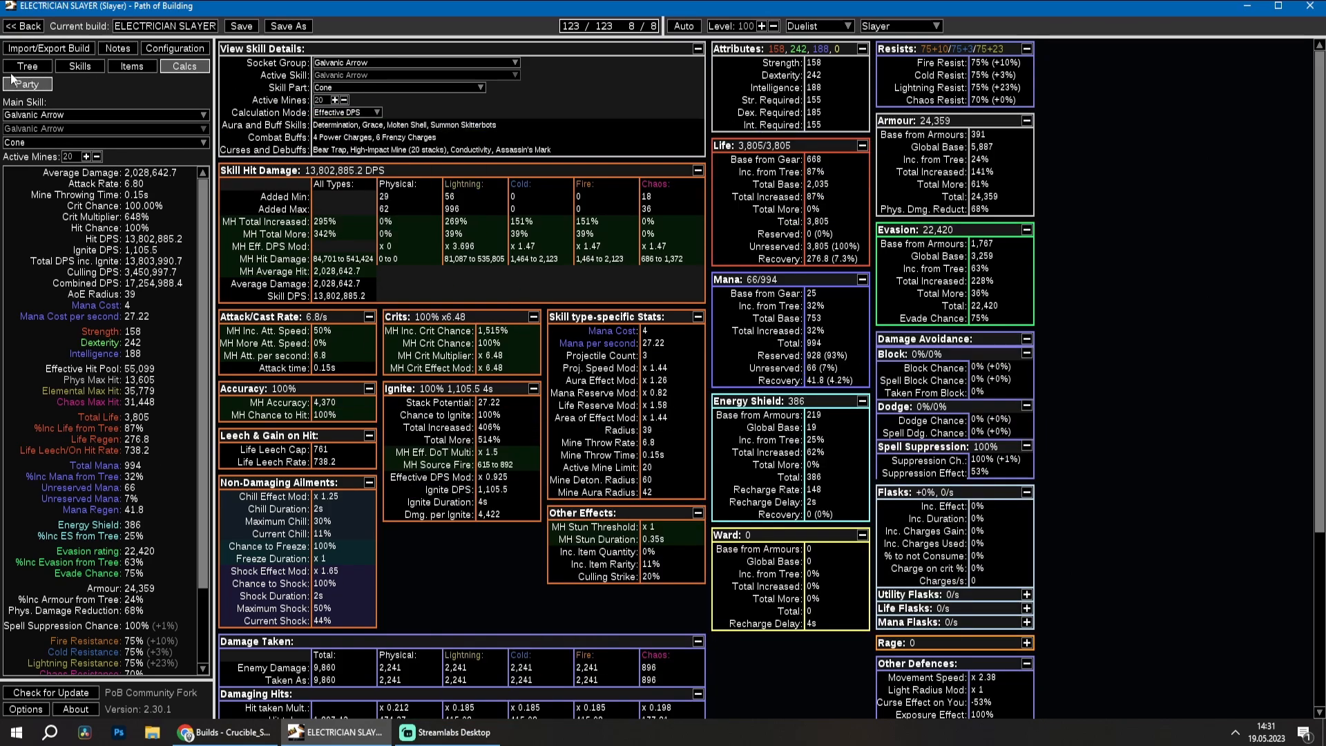
Examine the build's attributes and check which items and gems set the strength, dexterity and intelligence requirements.
click(31, 66)
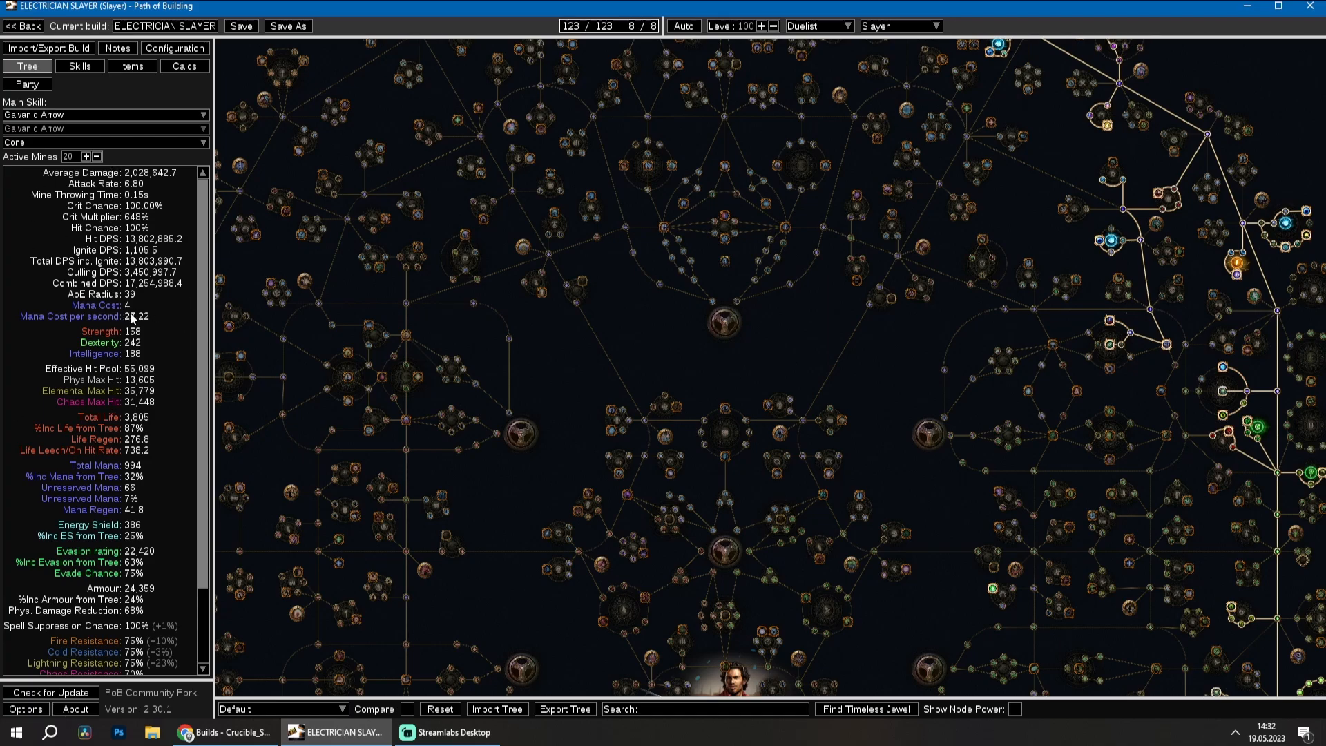
scroll(200, 306, down, 3)
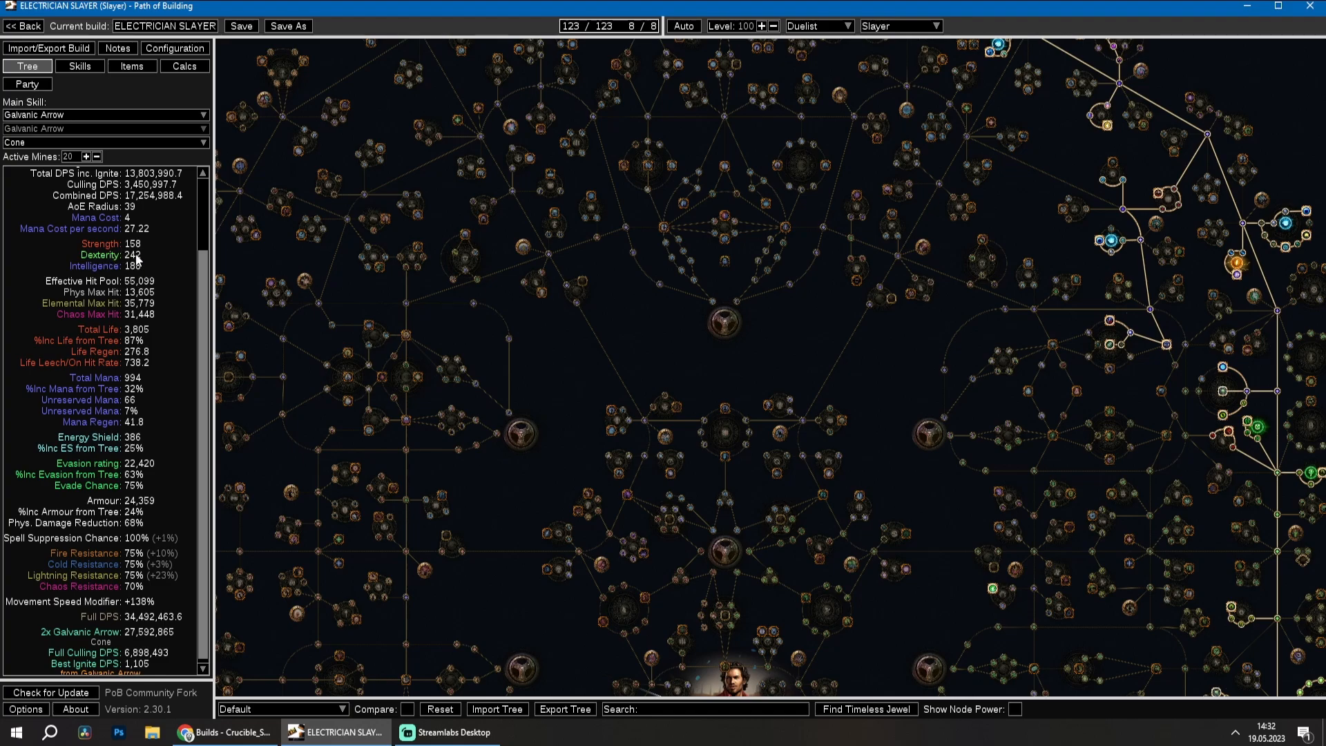
click(174, 69)
mouse_move(813, 63)
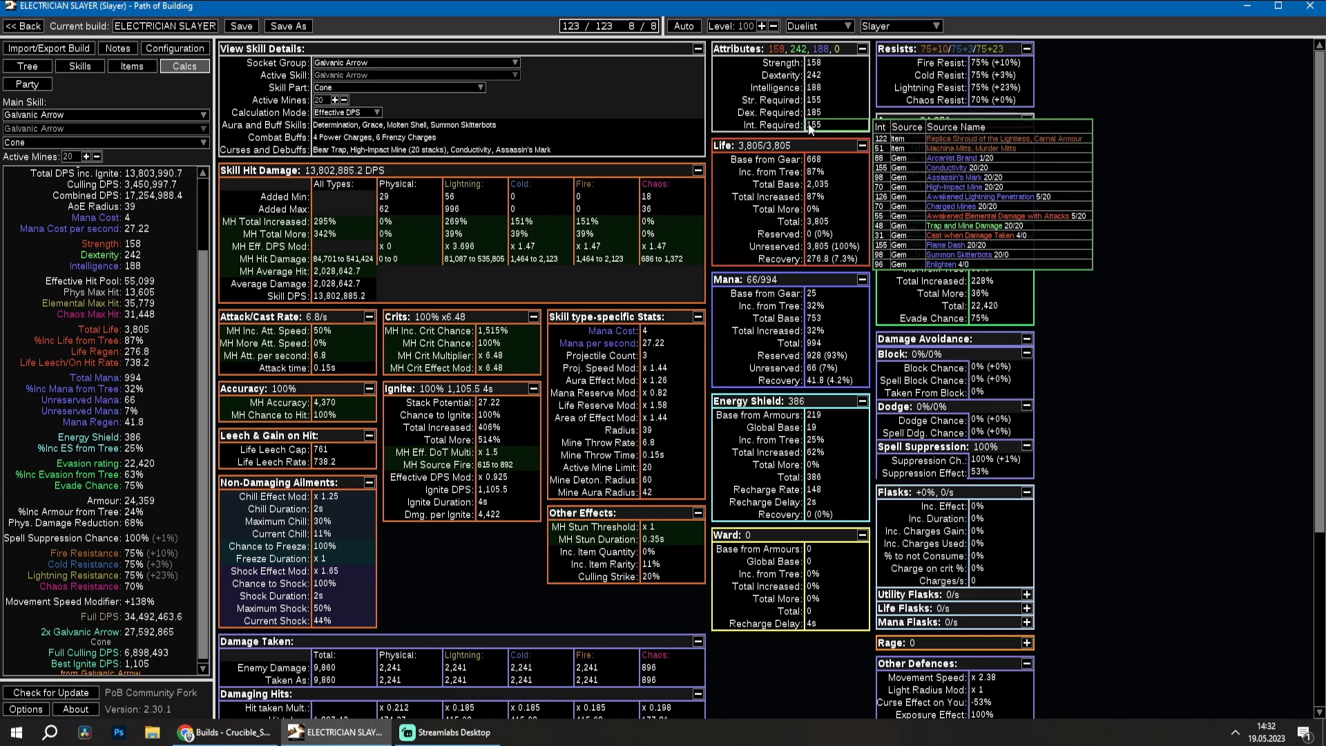
mouse_move(816, 129)
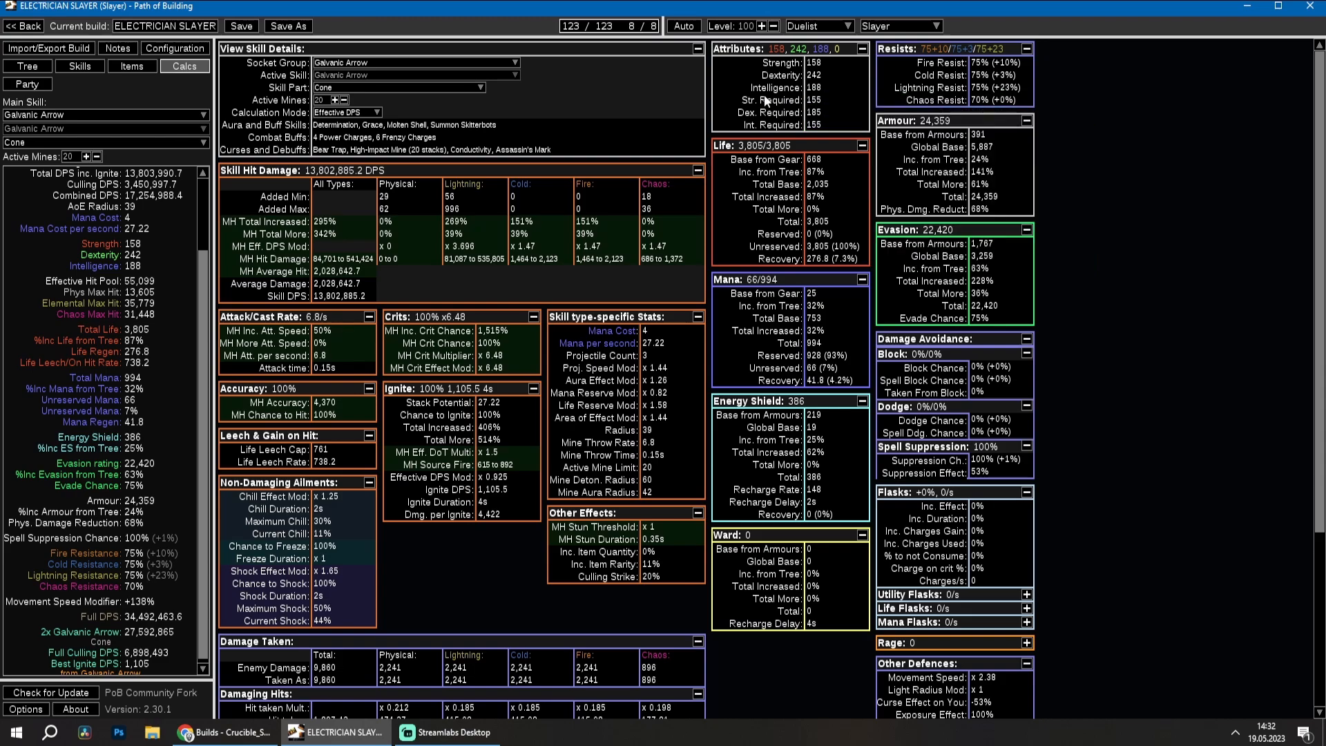
mouse_move(817, 100)
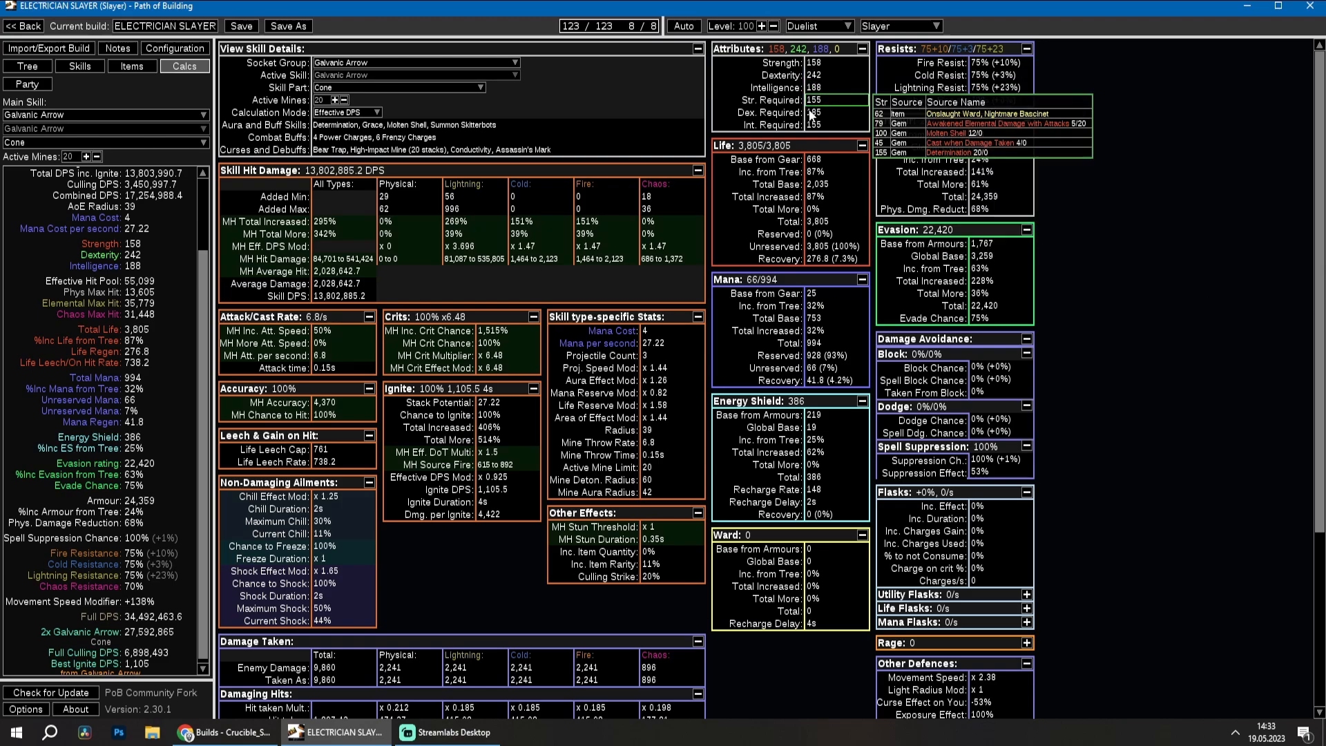
mouse_move(816, 118)
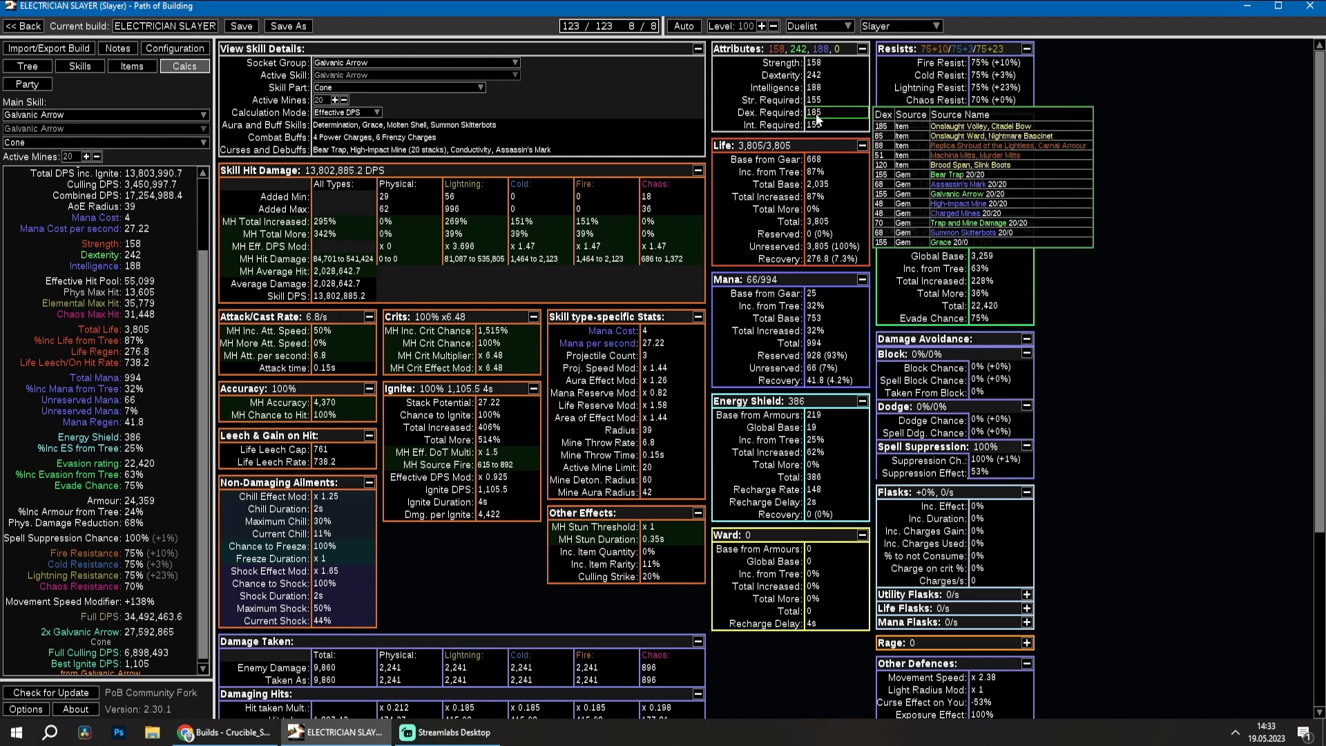
mouse_move(815, 79)
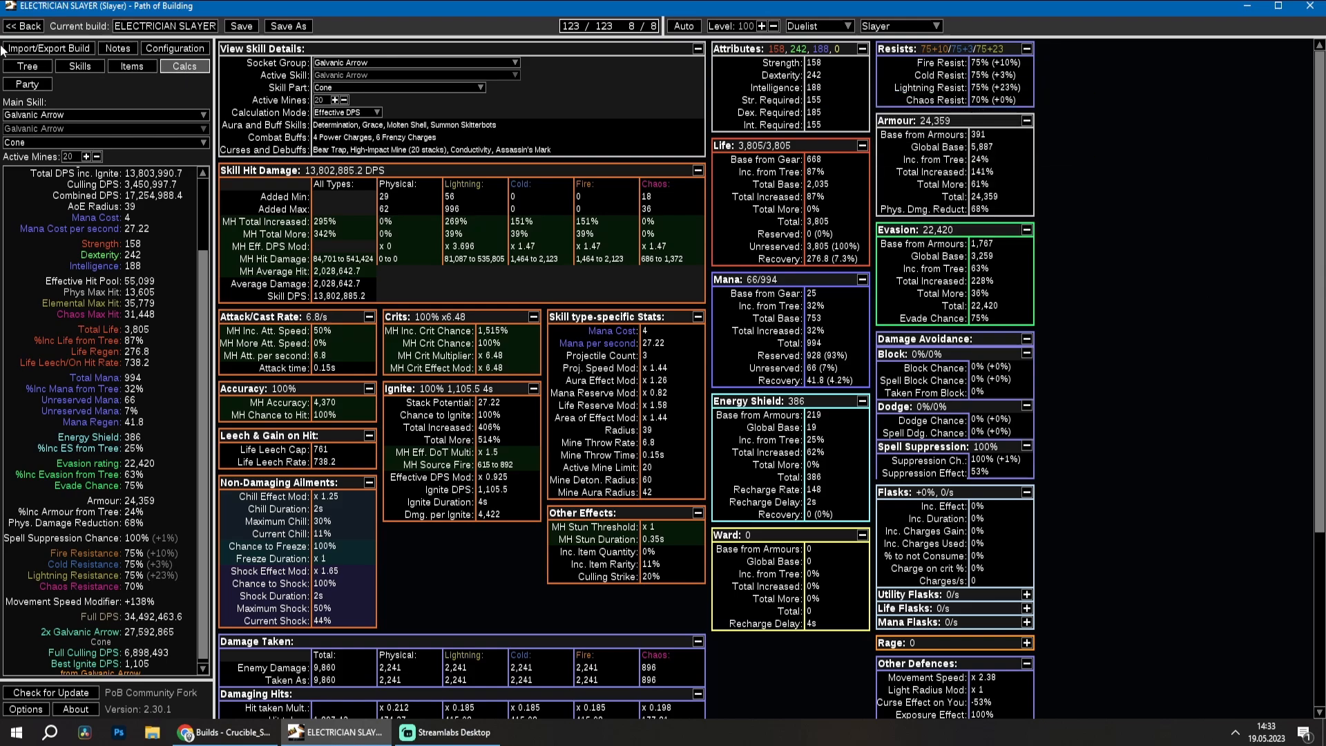
Switch the enemy boss setting to No, Uber Pinnacle Boss and back to Guardian/Pinnacle Boss to compare the build's stats.
click(28, 66)
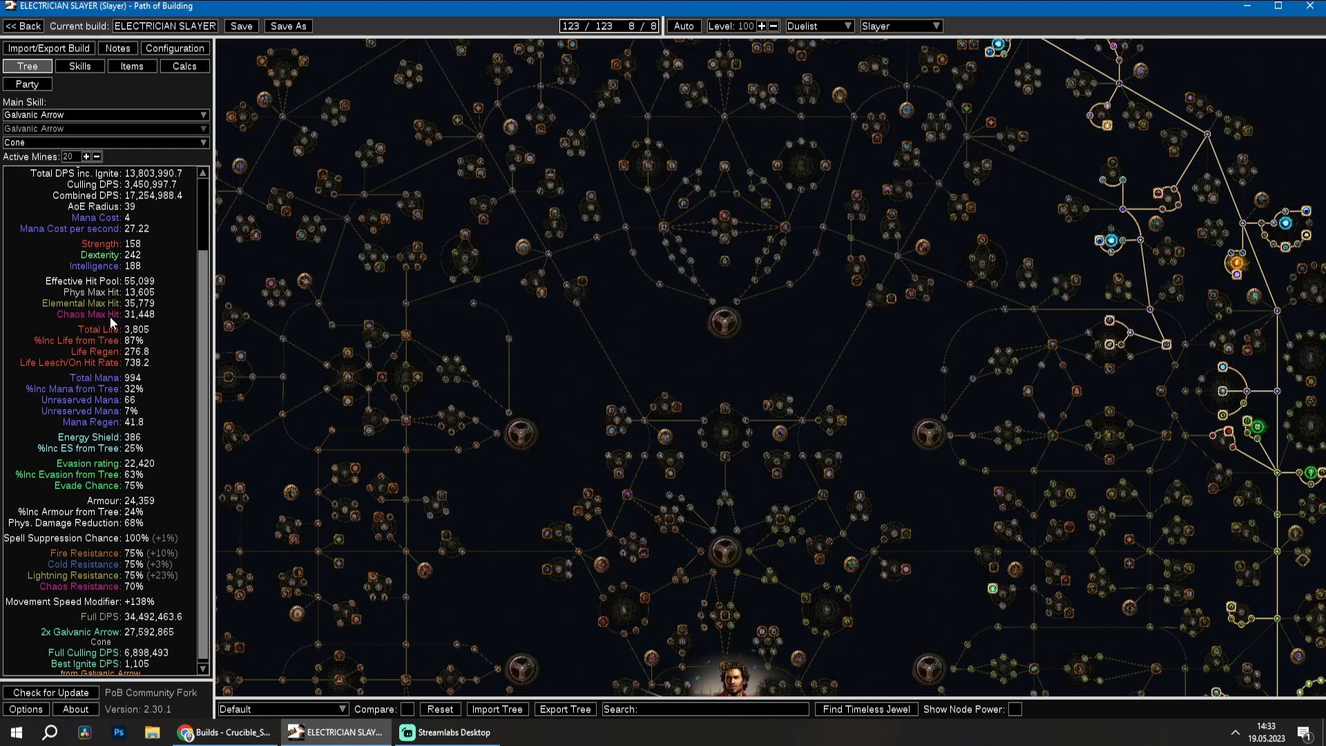
click(173, 48)
mouse_move(933, 340)
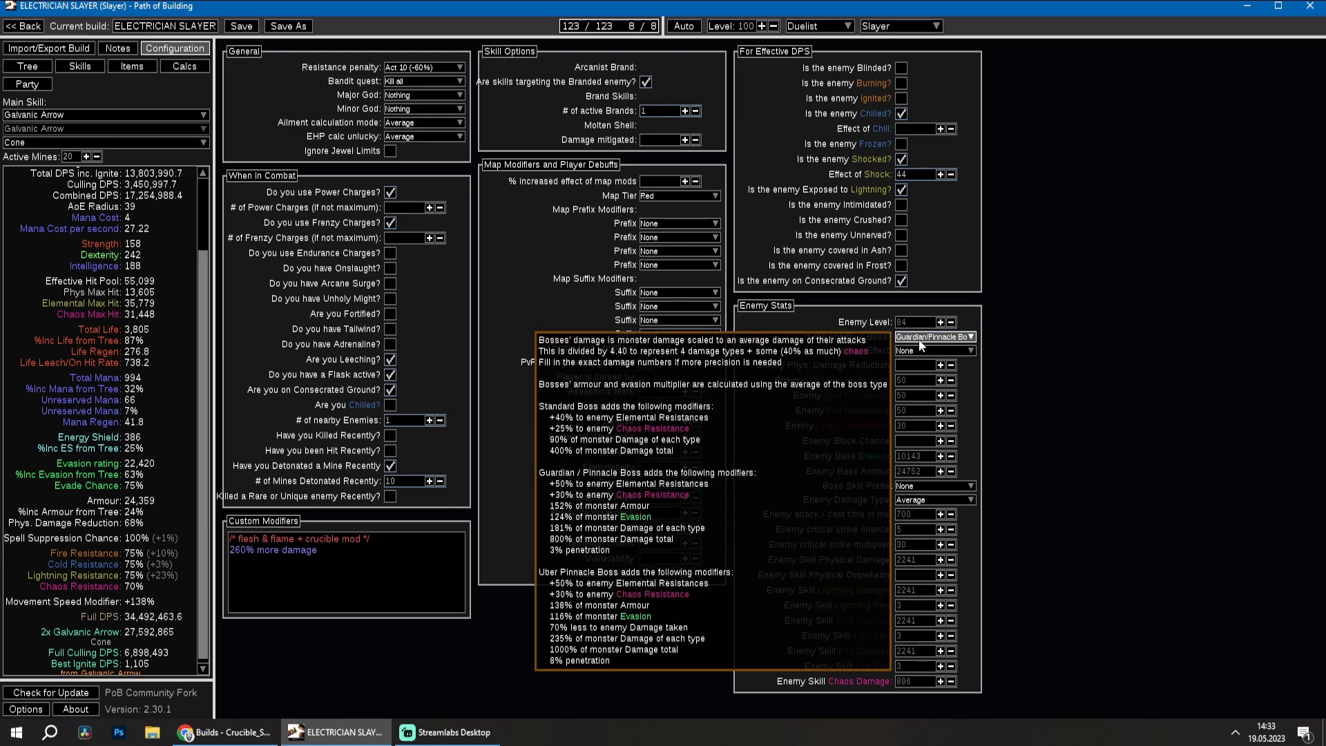
click(912, 337)
click(905, 349)
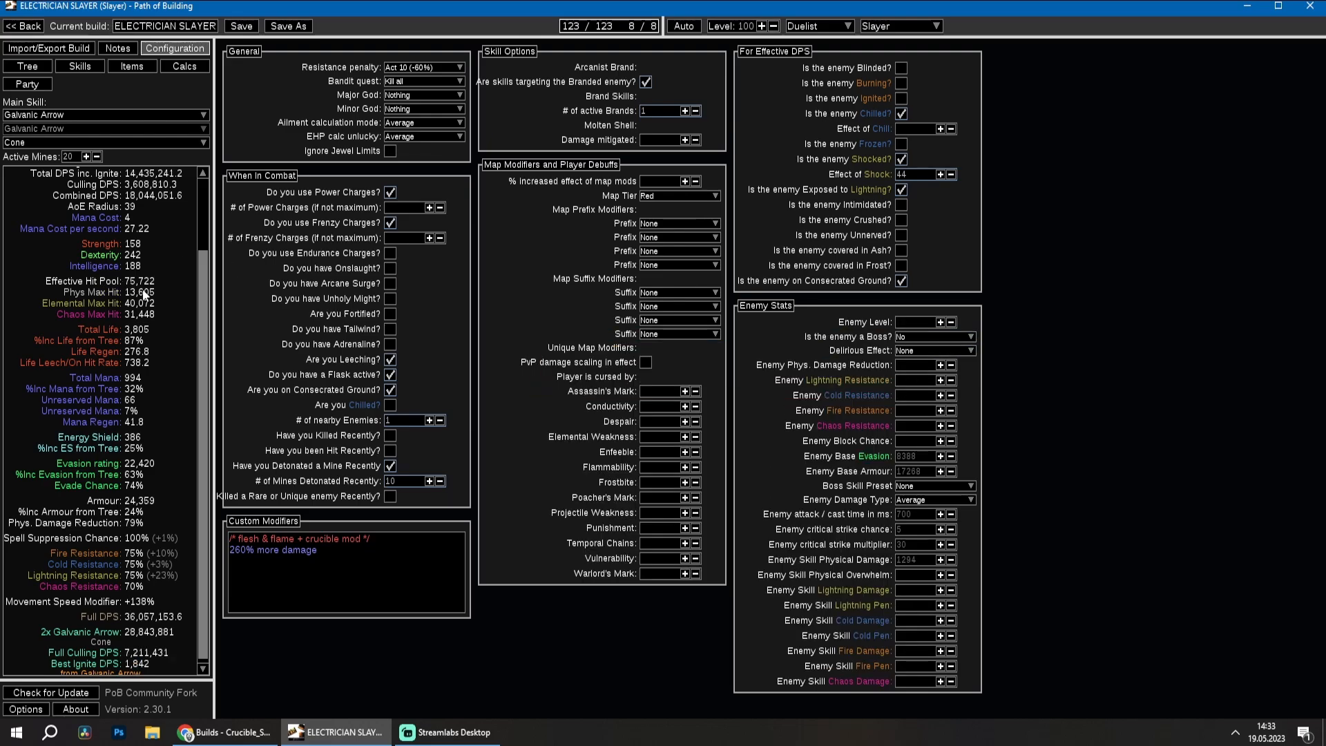
click(912, 338)
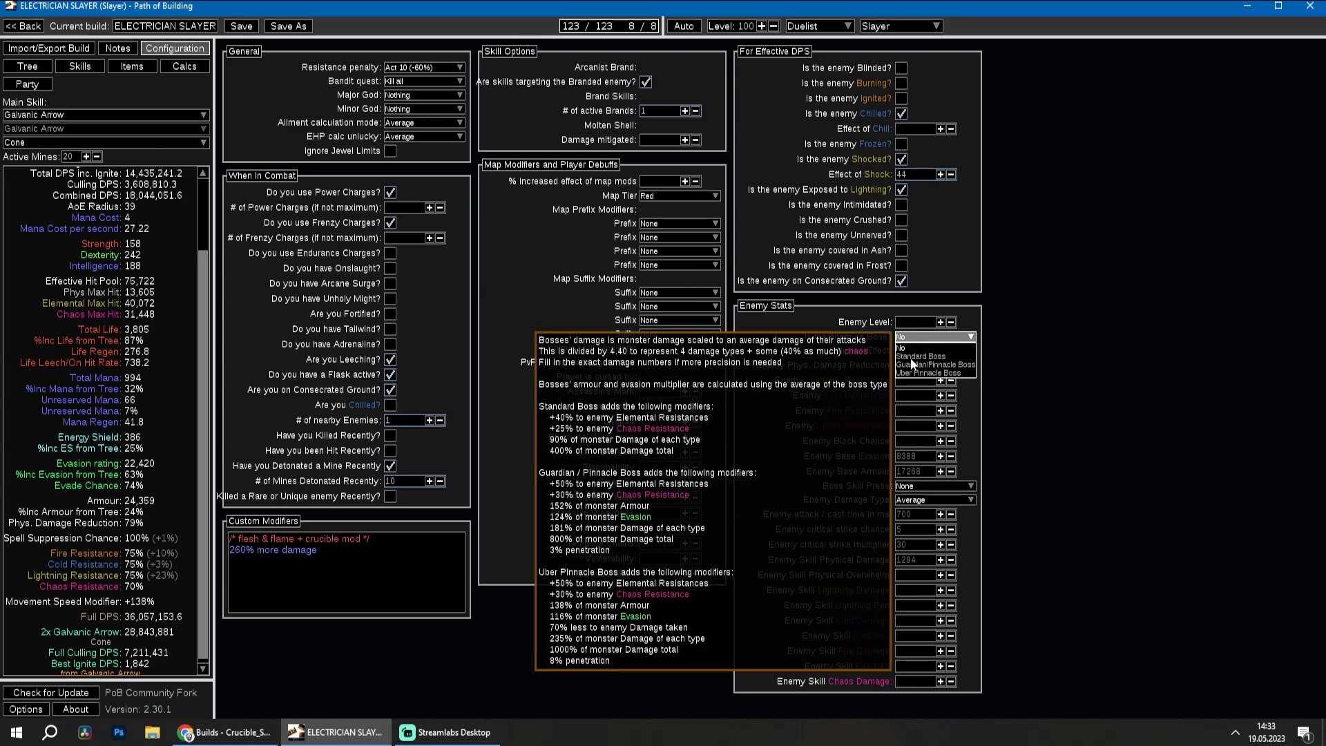
click(902, 377)
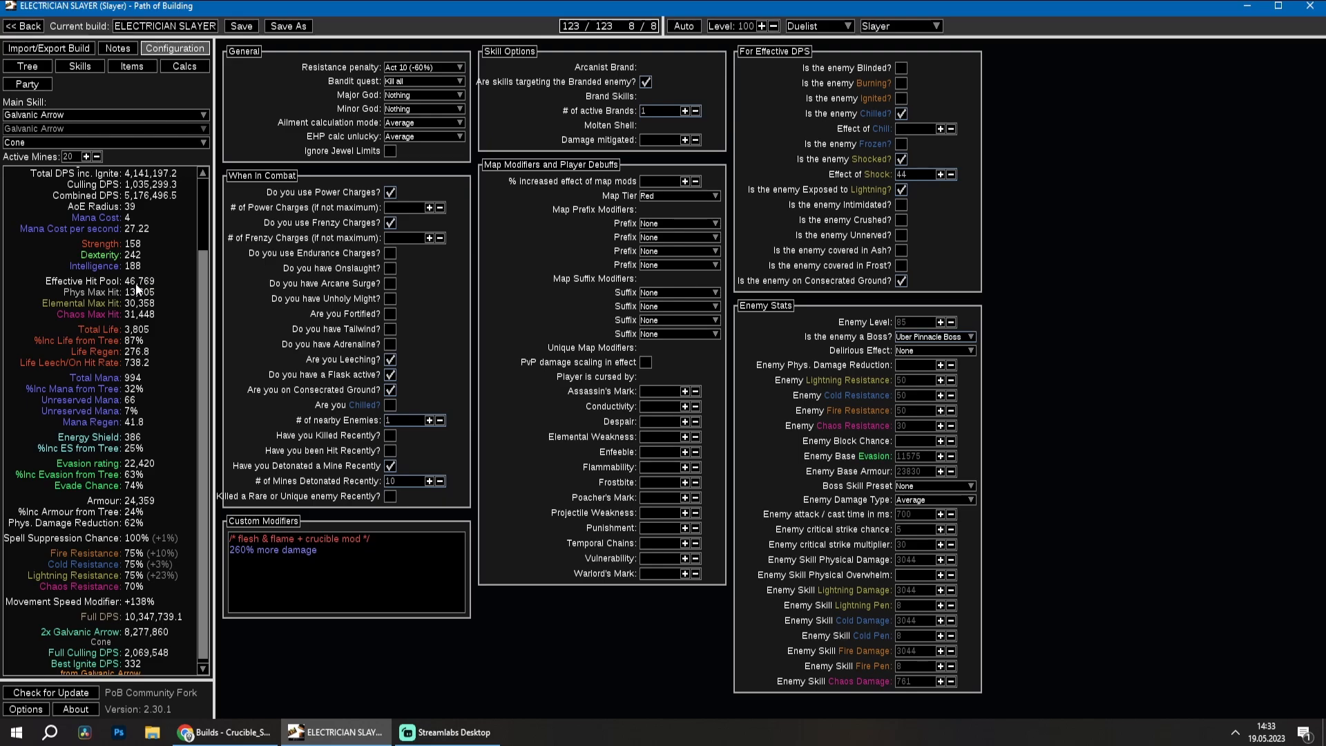
click(919, 338)
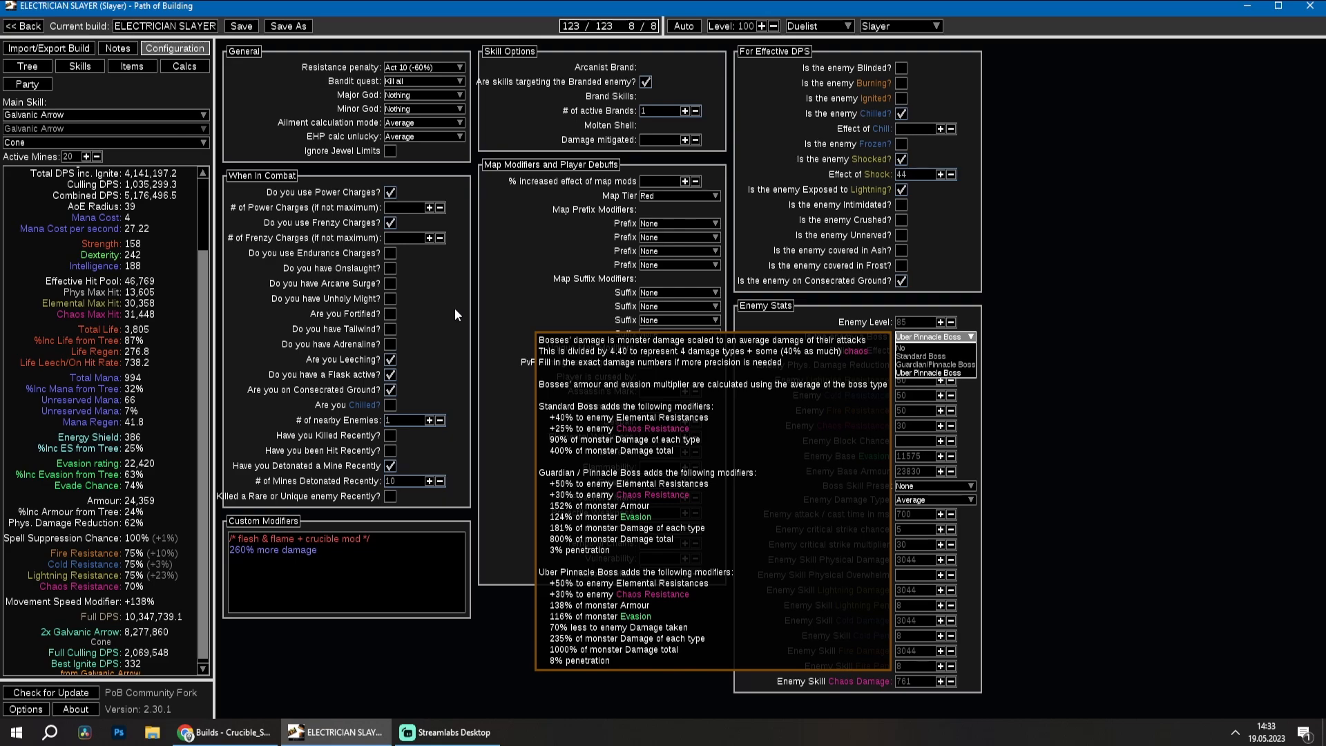
click(909, 368)
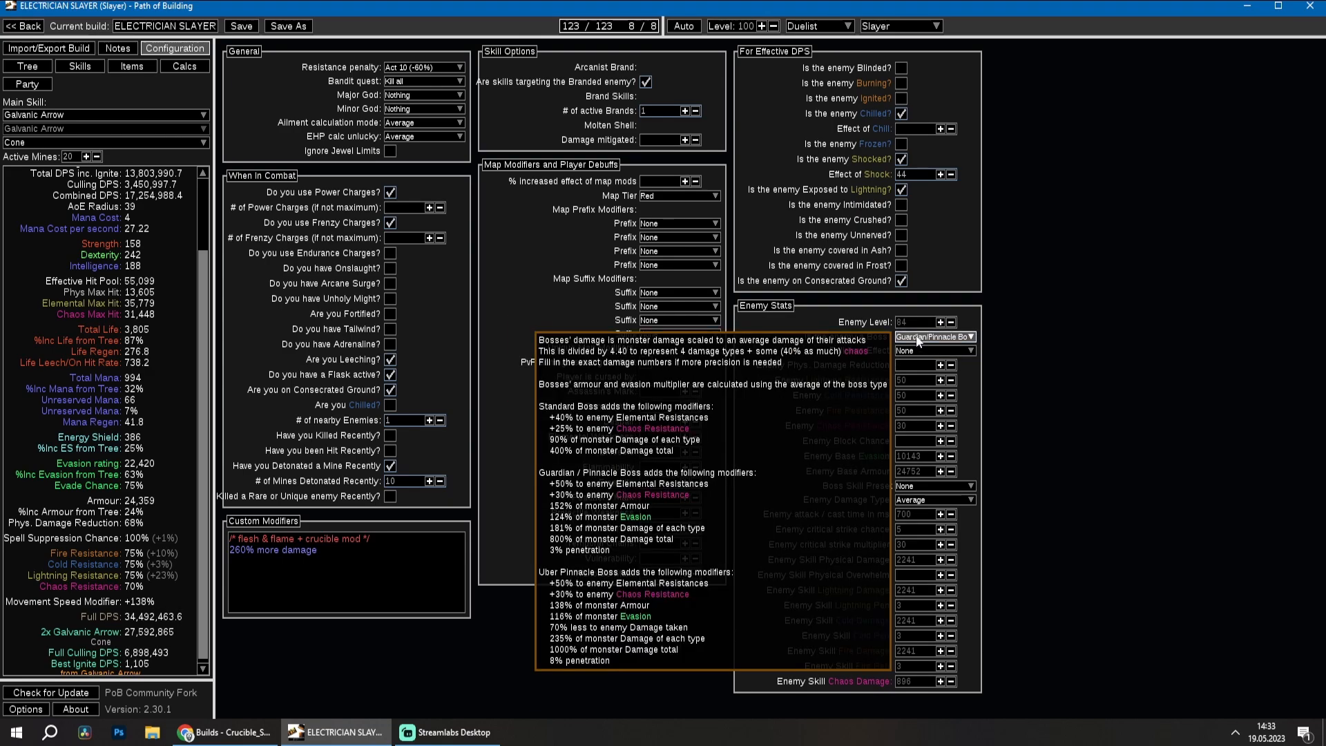
click(928, 338)
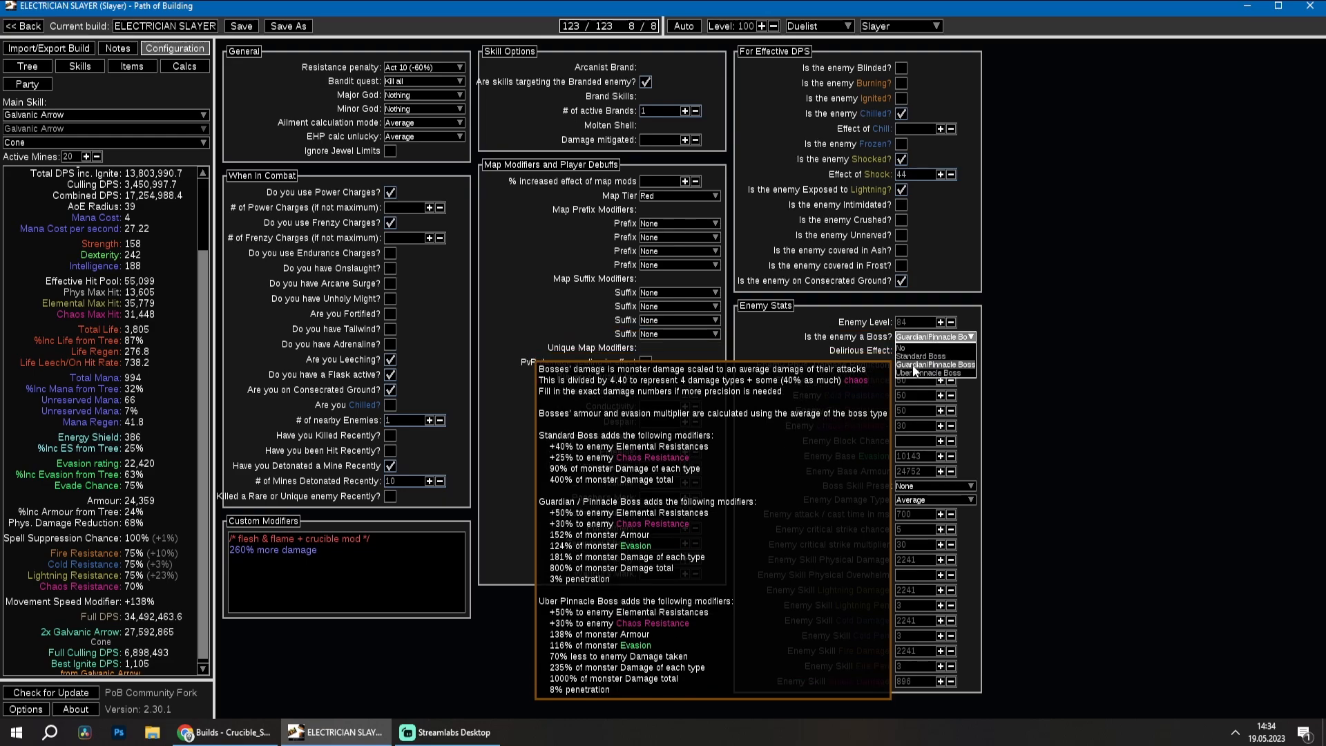
click(914, 369)
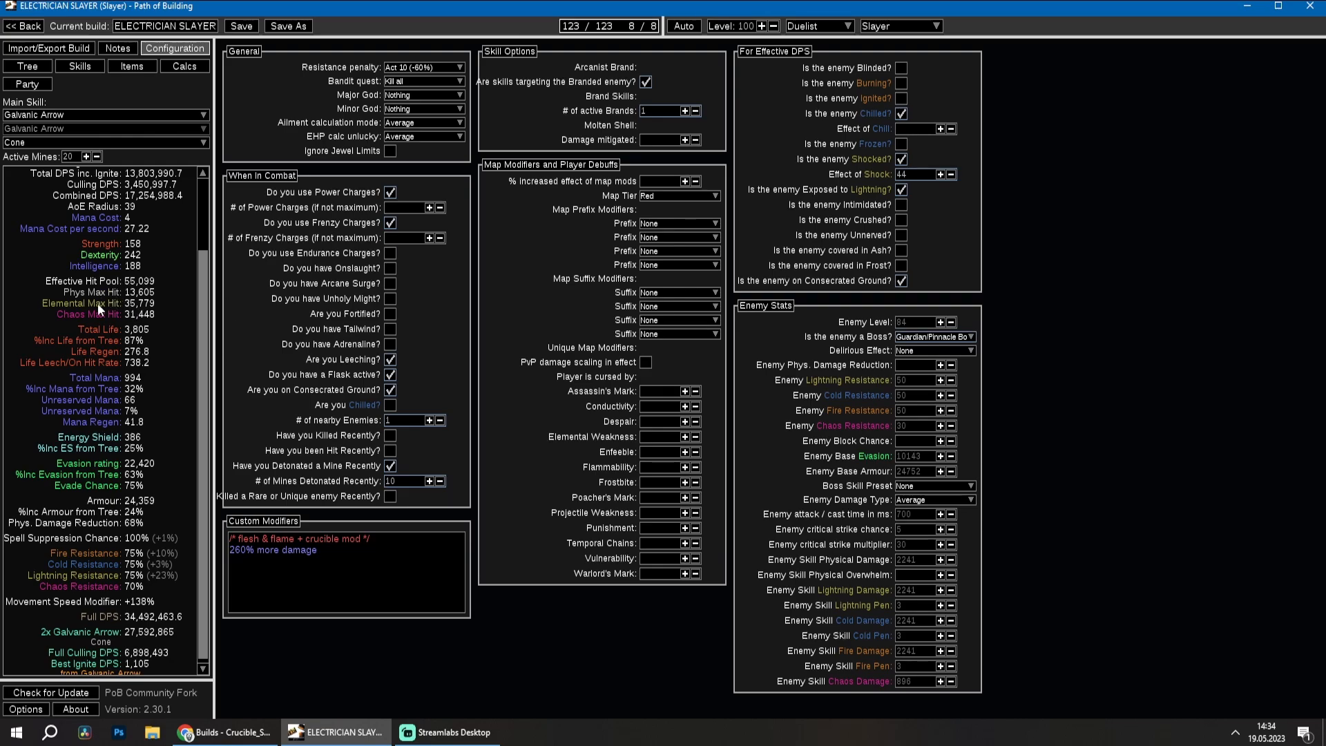
Review the damage taken, effective health pool and maximum hit taken sections of the build's calculations.
click(175, 68)
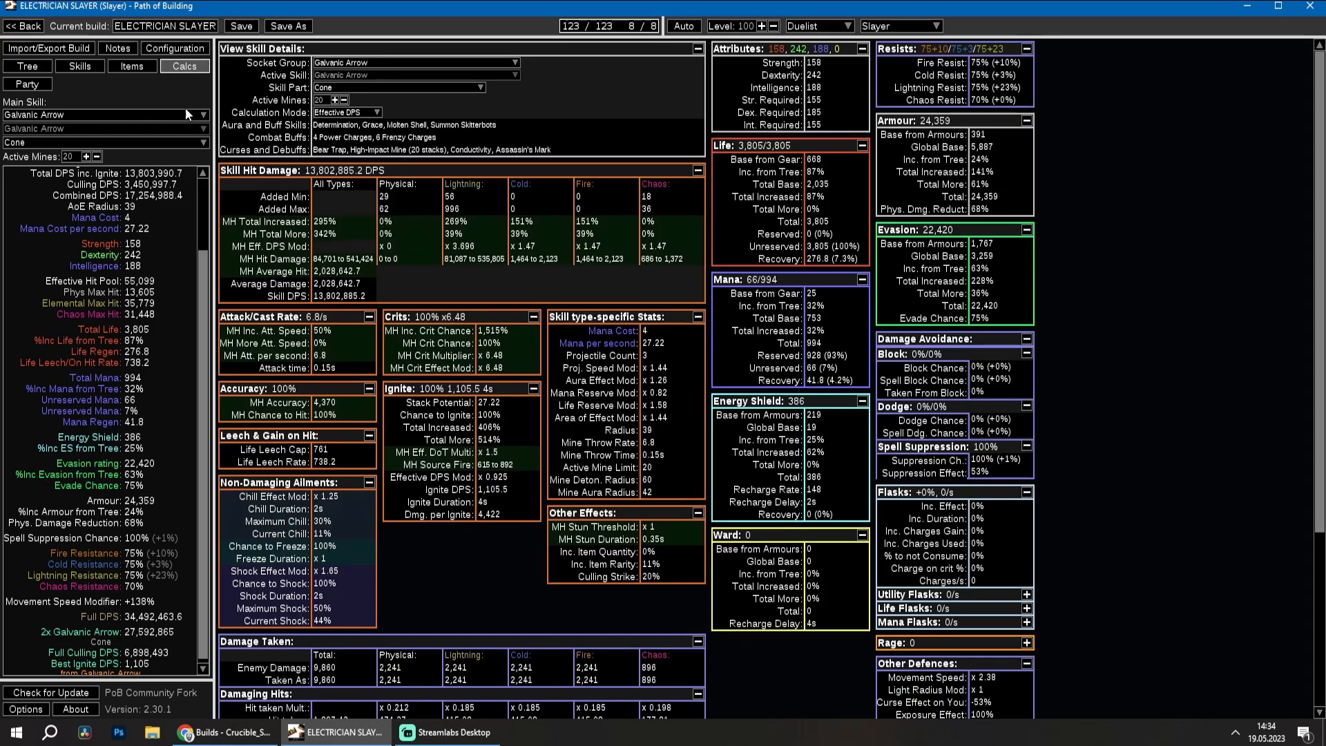
scroll(461, 457, down, 5)
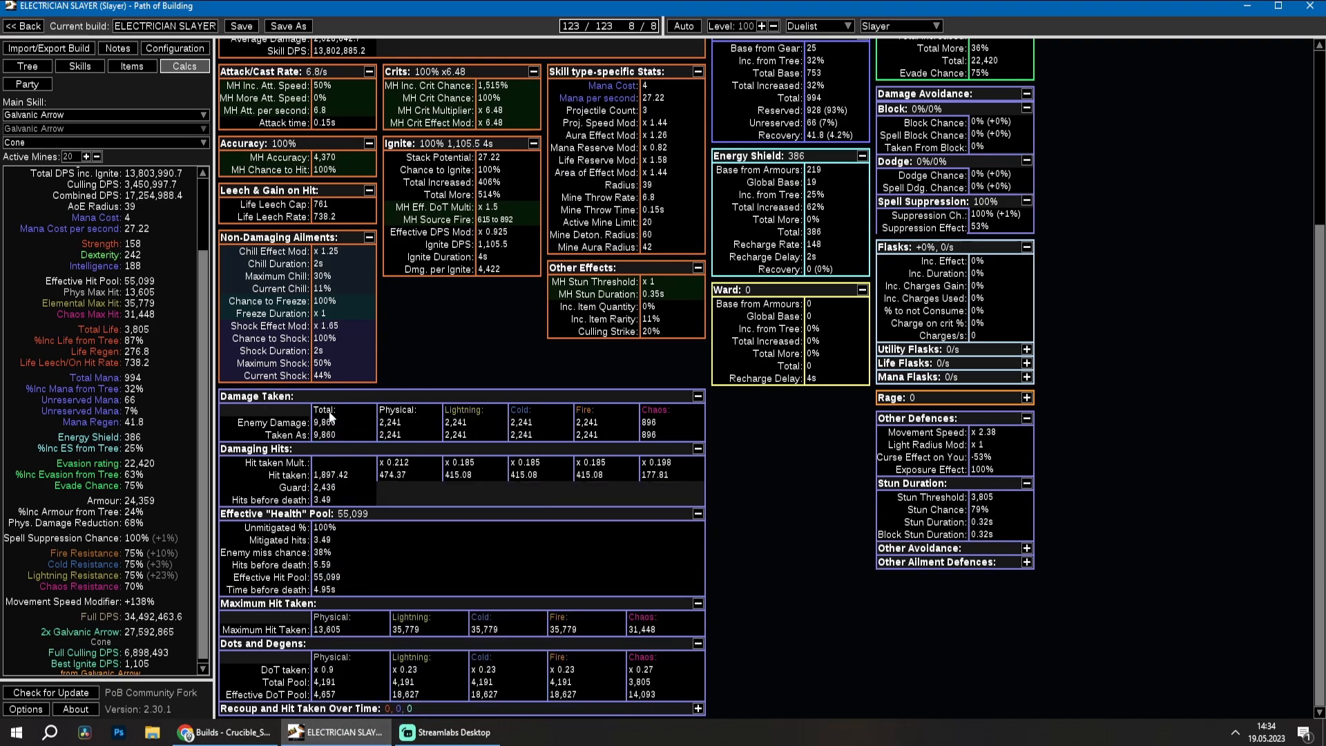
mouse_move(332, 437)
mouse_move(333, 630)
scroll(495, 510, up, 4)
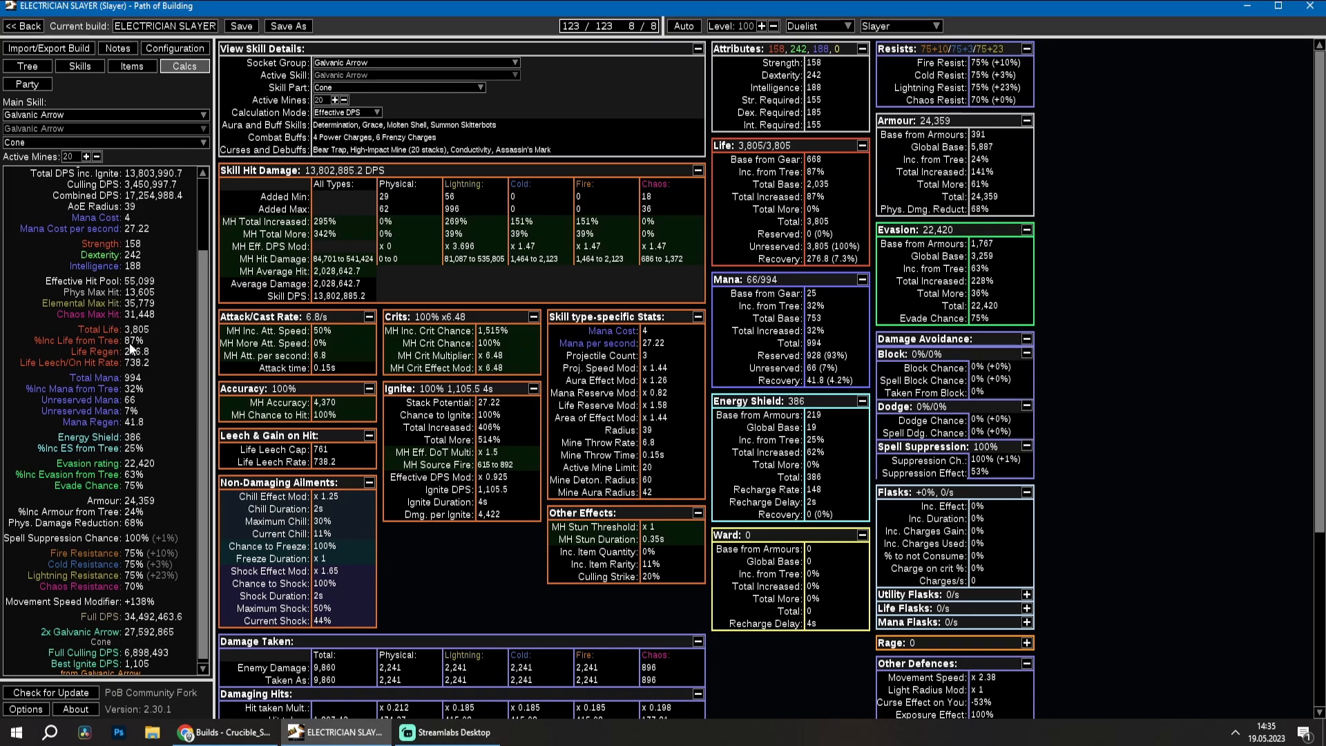
Look over the allocated nodes of the passive tree and check the stat impact of a Critical Strike Chance node.
click(28, 66)
drag(704, 435, 376, 309)
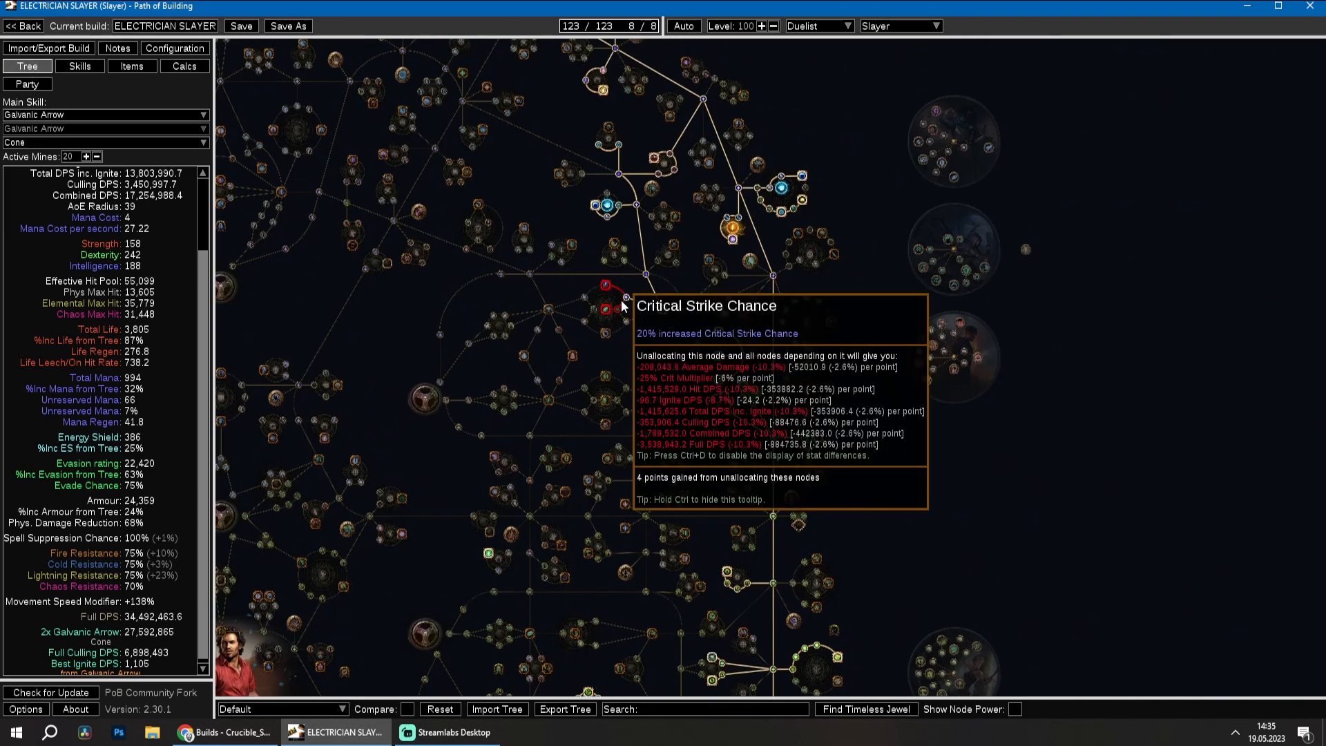
drag(631, 359, 708, 204)
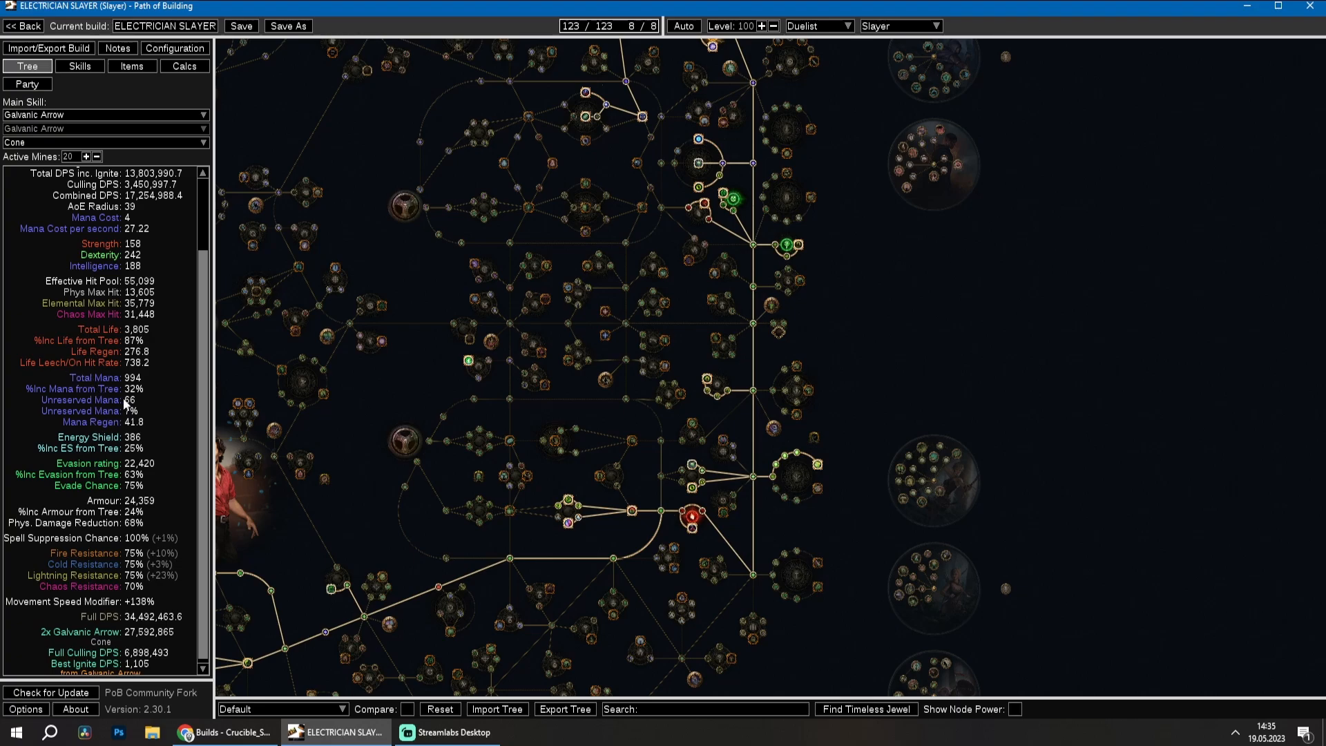
Go through the build's socket groups and open the Summon Skitterbots, Determination and Grace group in the helmet.
click(114, 67)
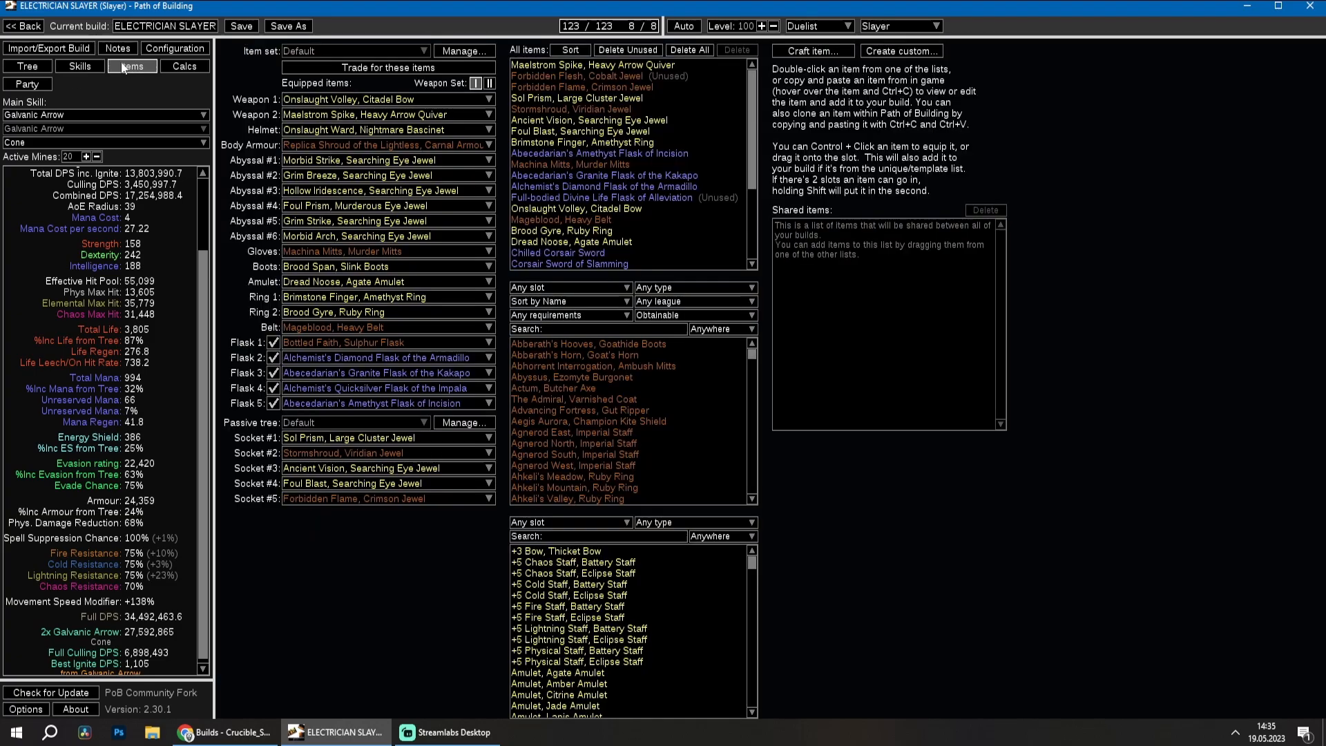
click(84, 64)
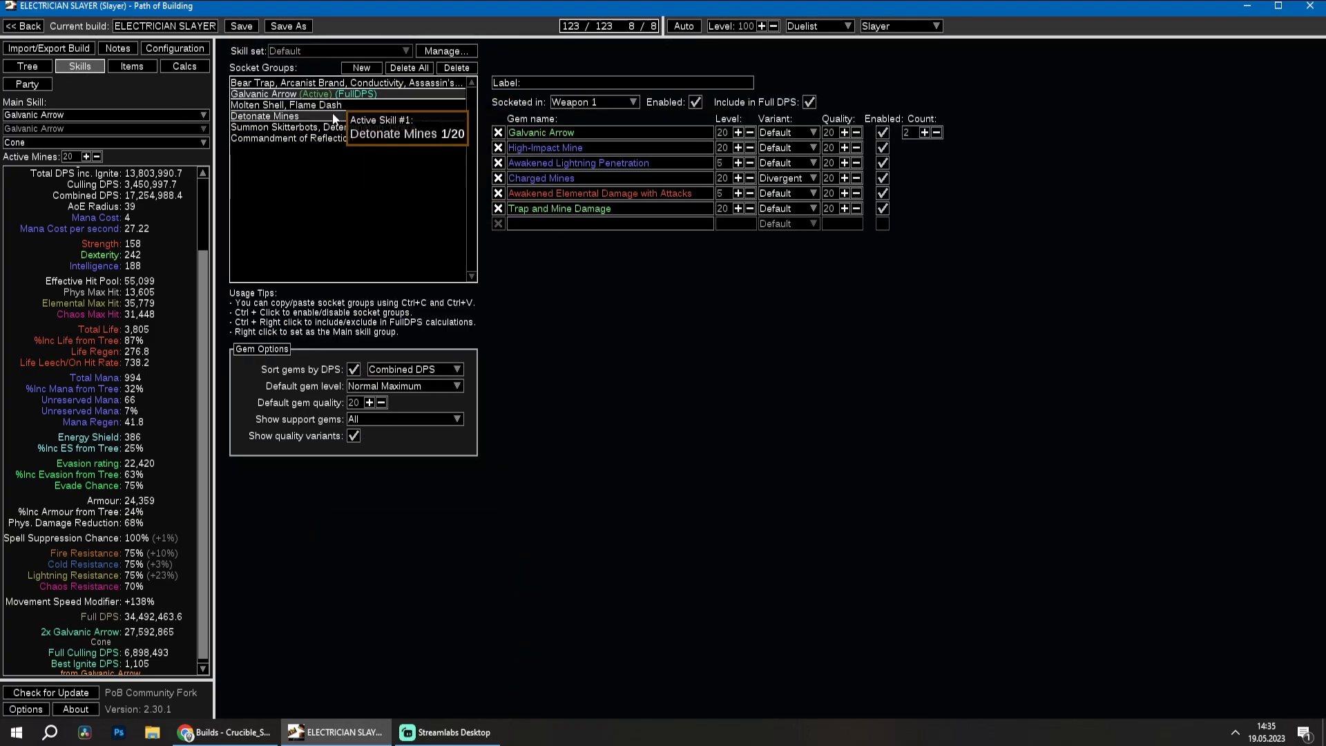
click(303, 118)
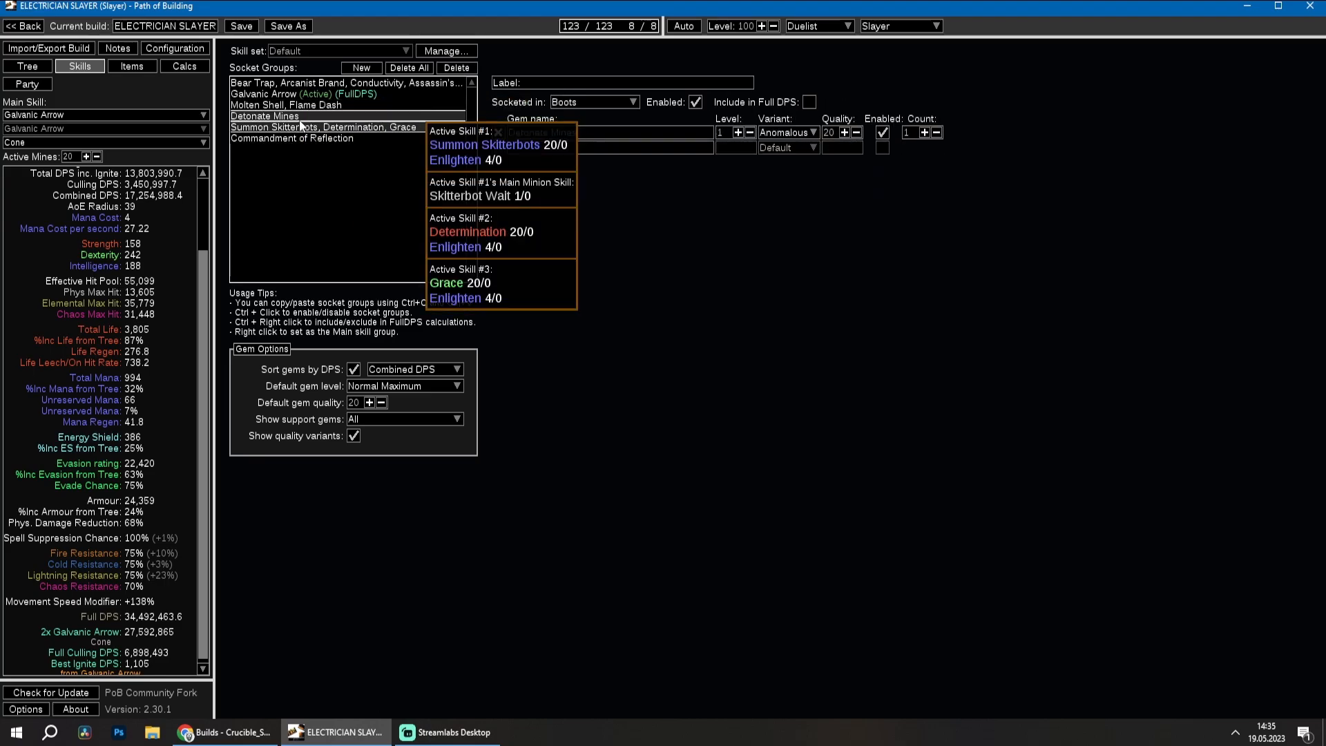
click(306, 95)
click(306, 84)
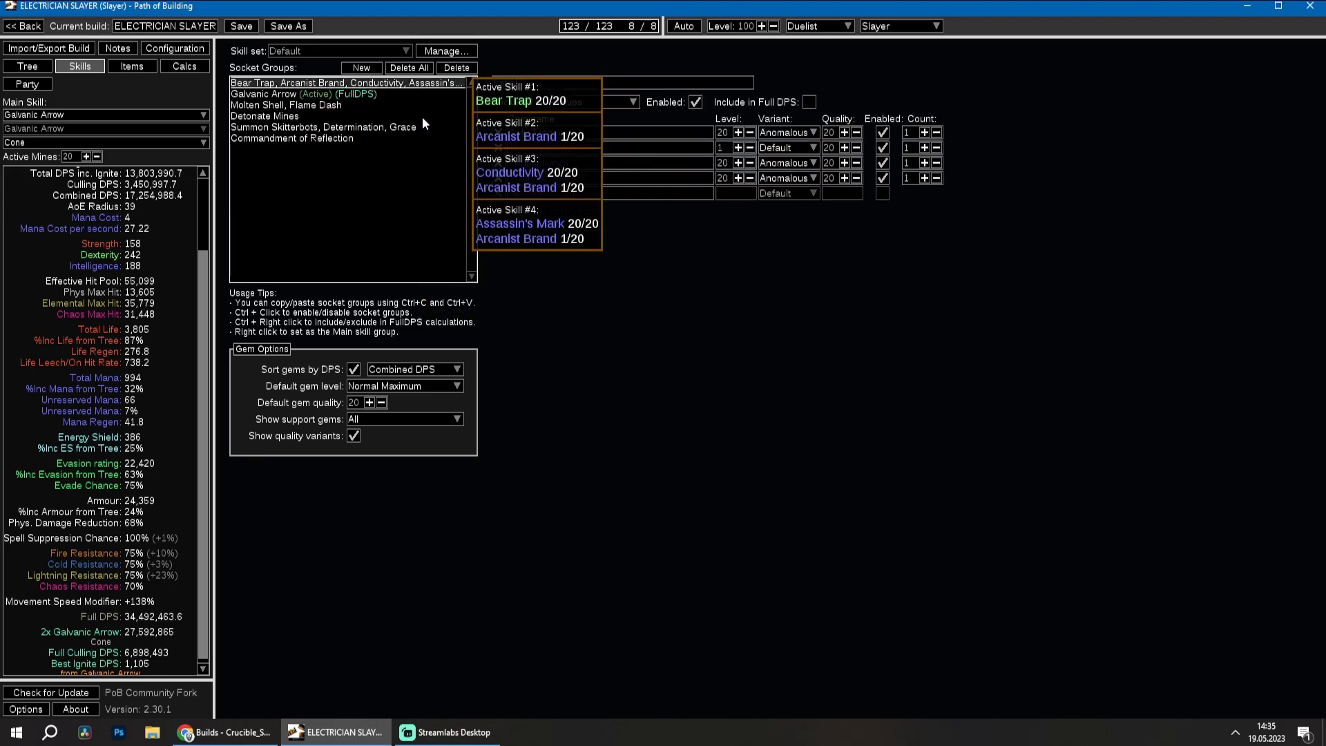
click(304, 130)
click(304, 139)
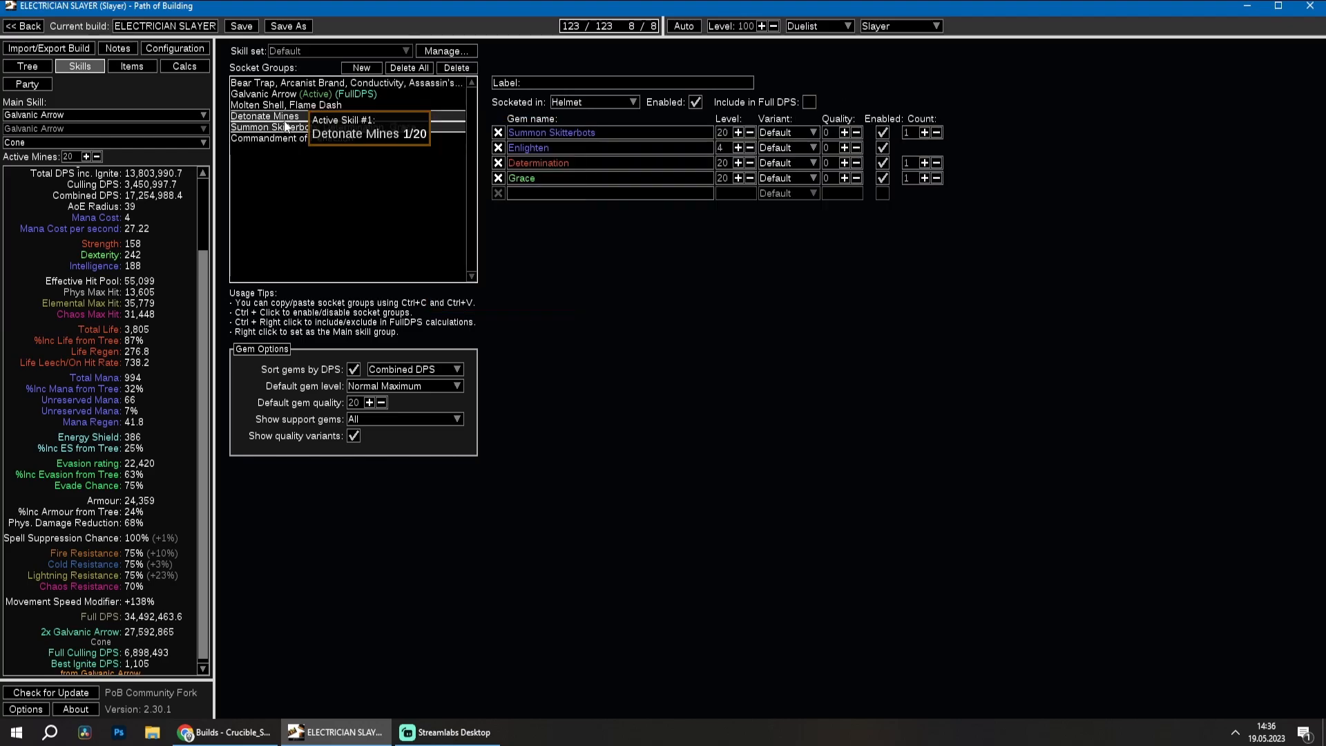
click(380, 128)
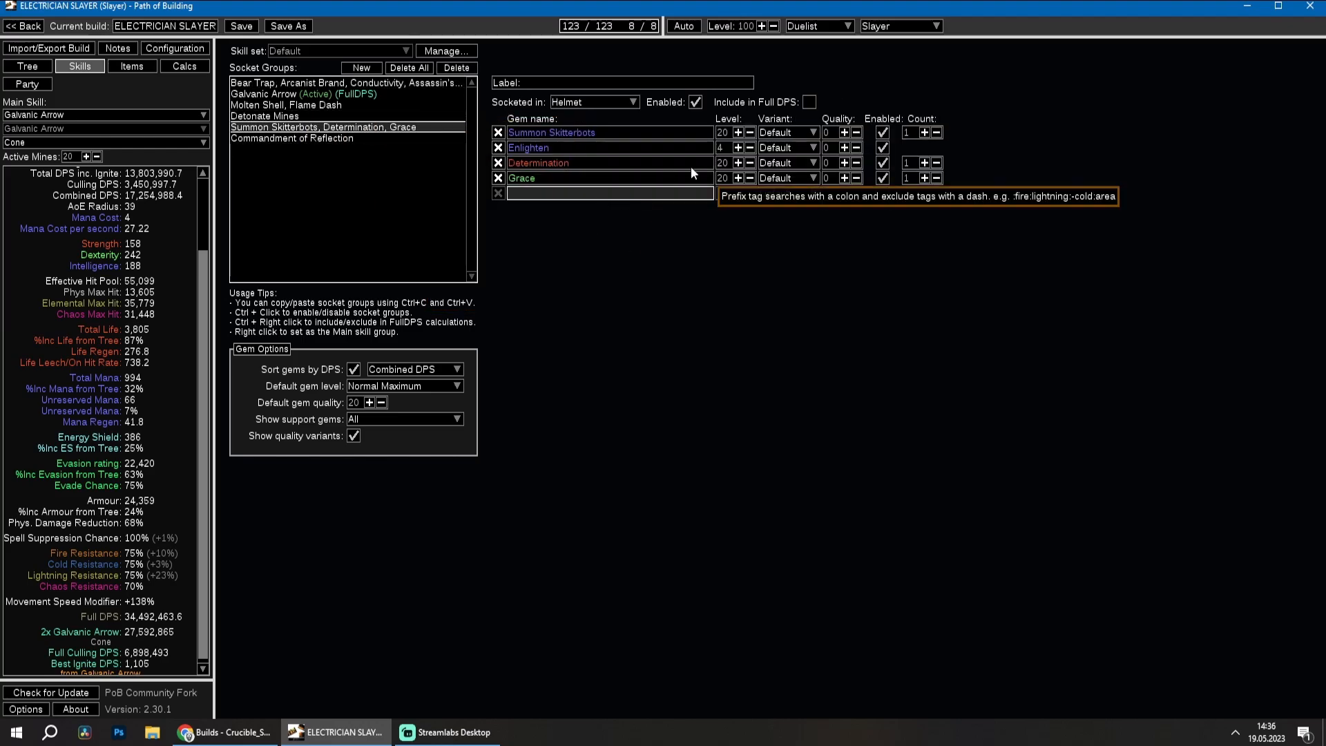
Lower the Enlighten gem to level 3 to check its effect on unreserved mana, and restore it to level 4.
click(750, 148)
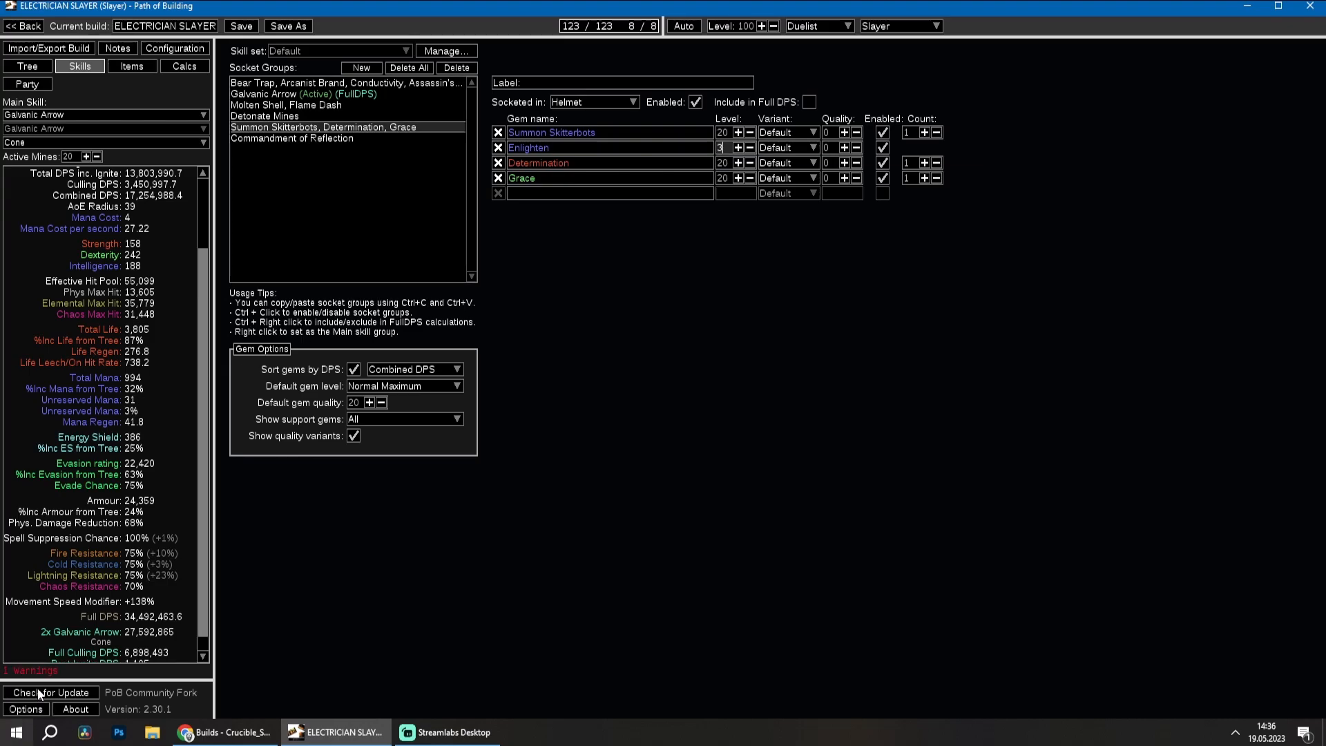
mouse_move(32, 674)
click(739, 147)
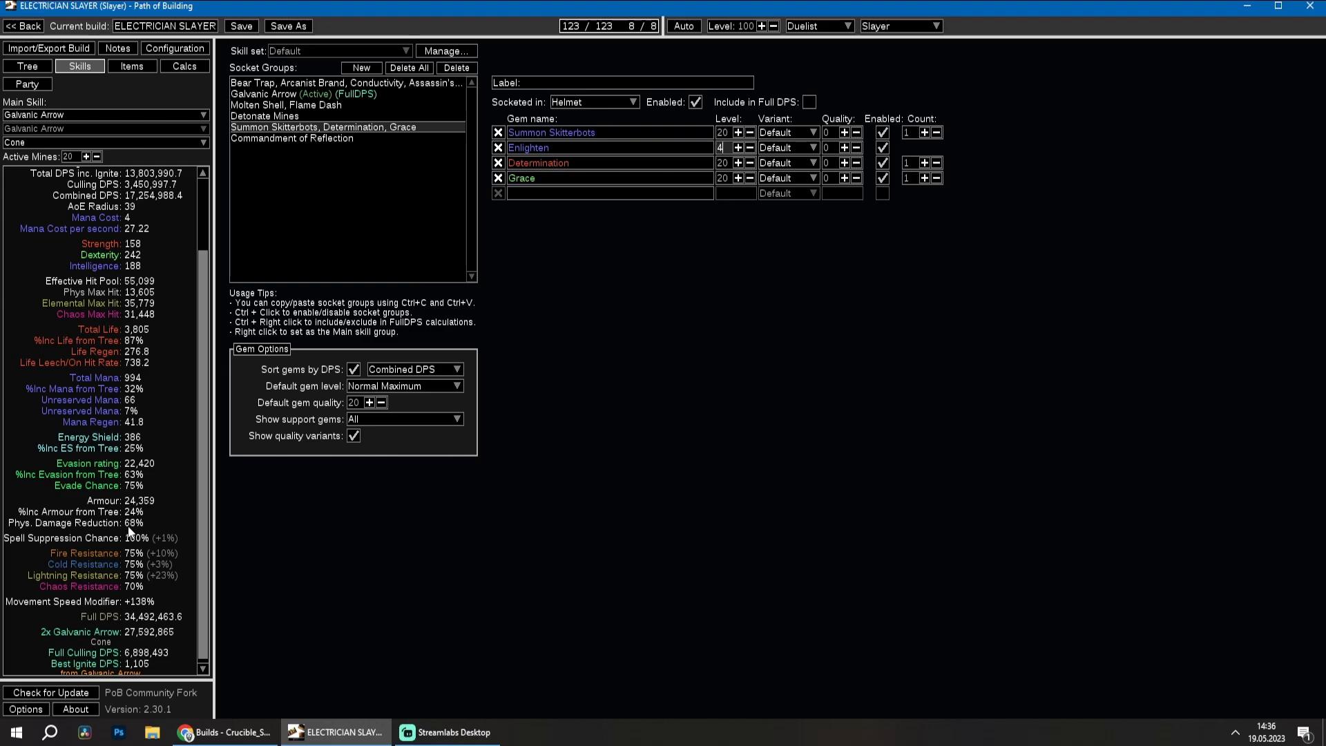
Look over the build's calculations, enemy boss configuration and passive tree, including the stat impact of a Basic Jewel Socket.
click(174, 68)
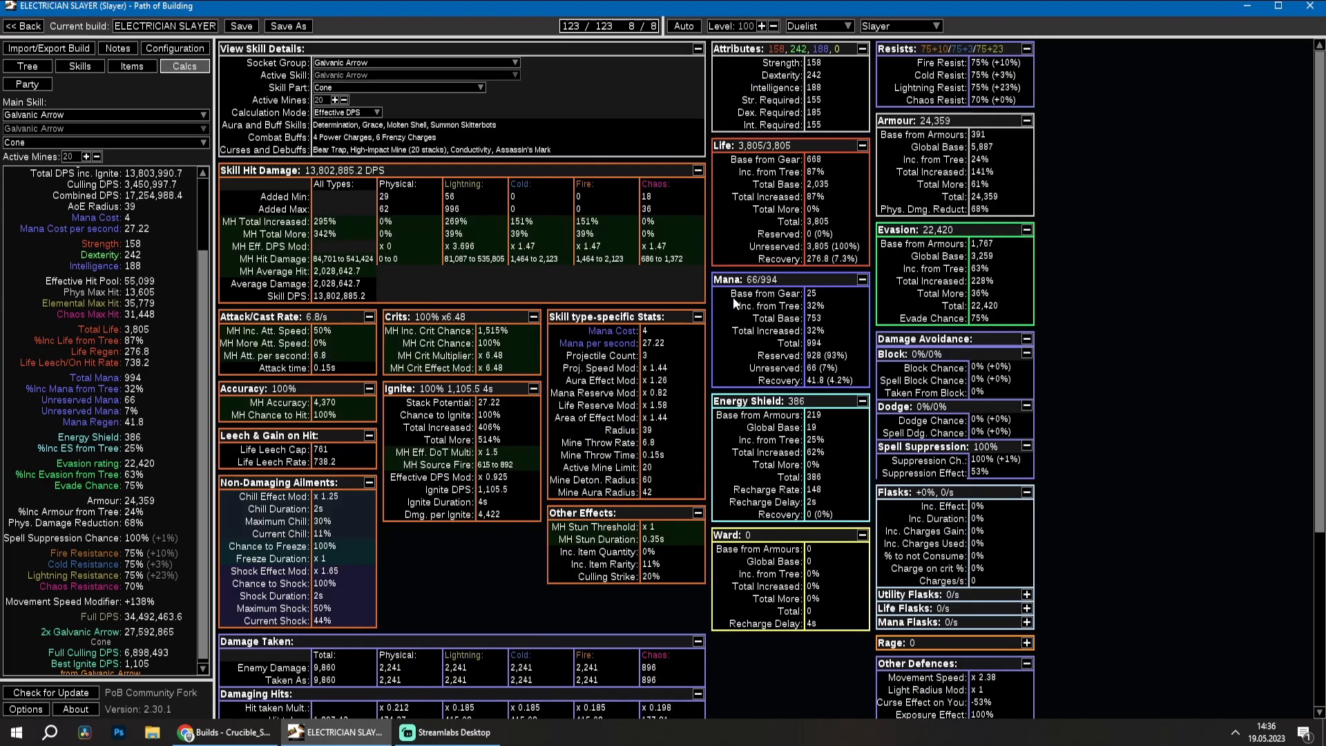
click(160, 51)
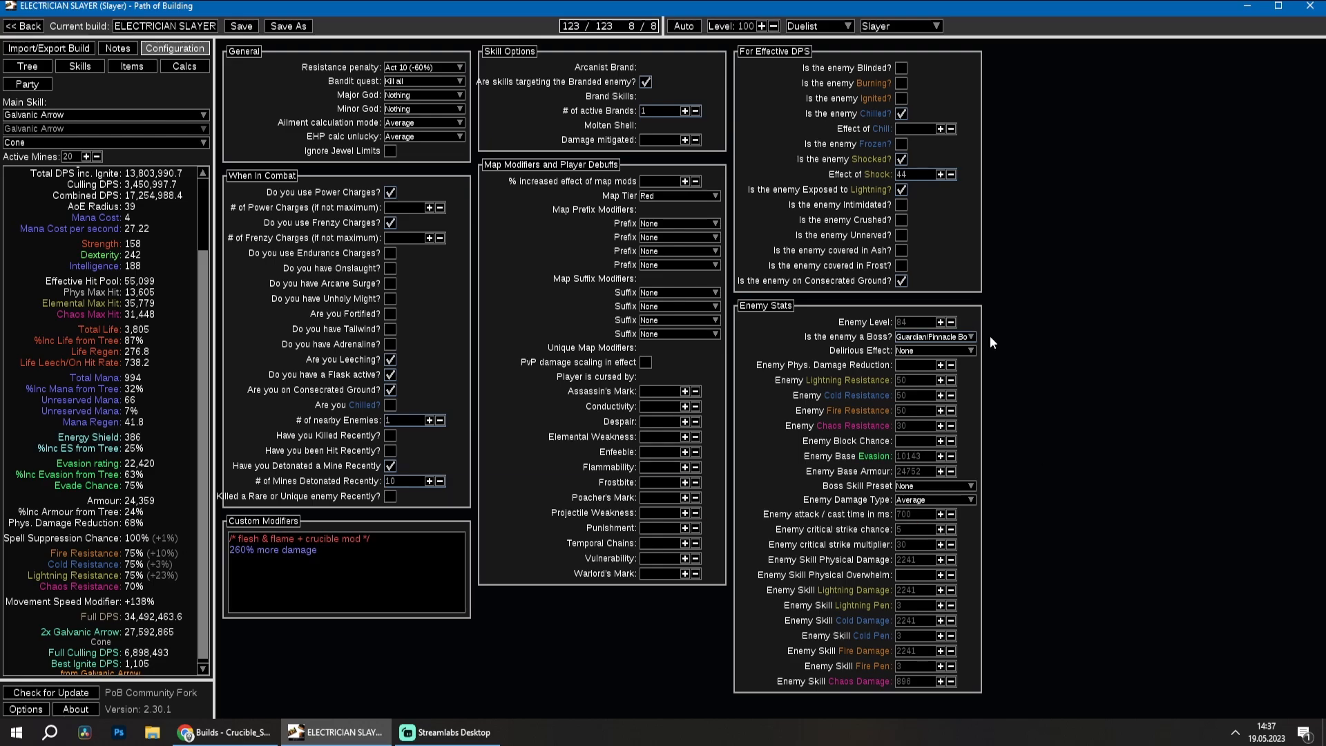
mouse_move(928, 340)
click(32, 64)
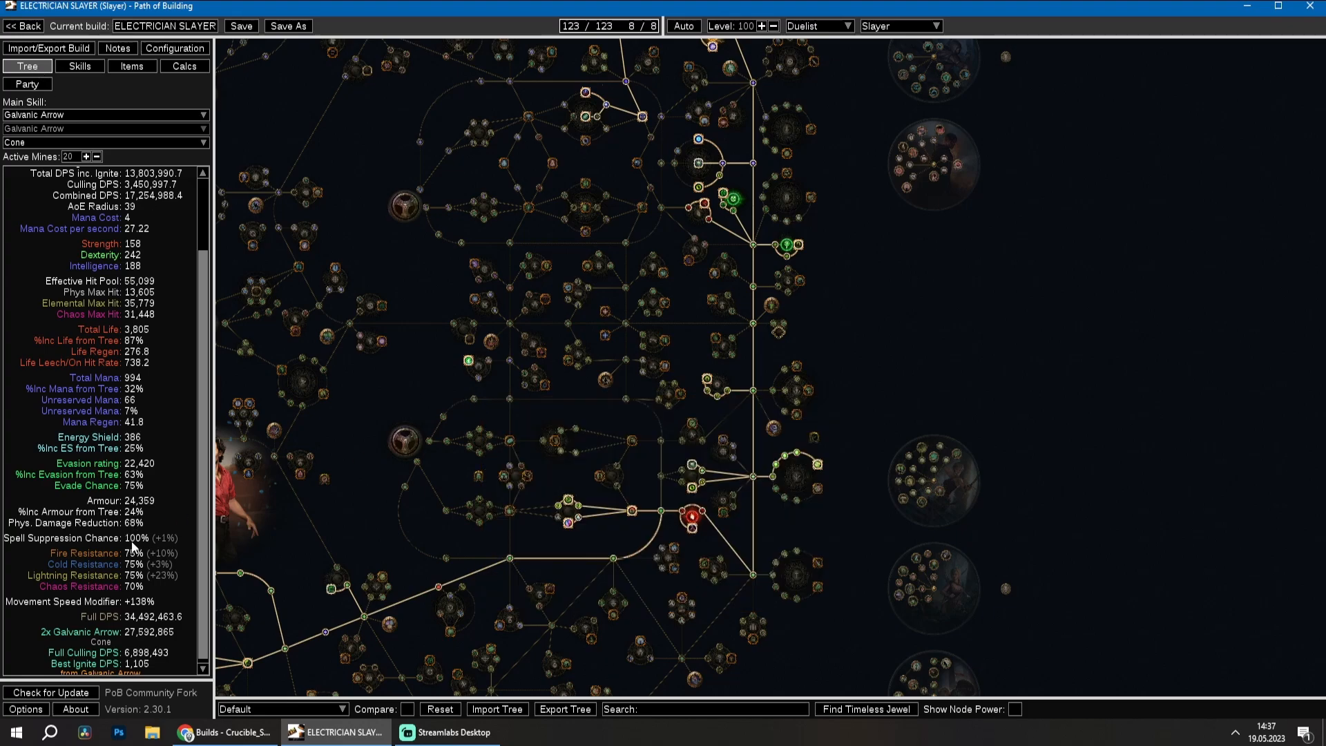
mouse_move(569, 362)
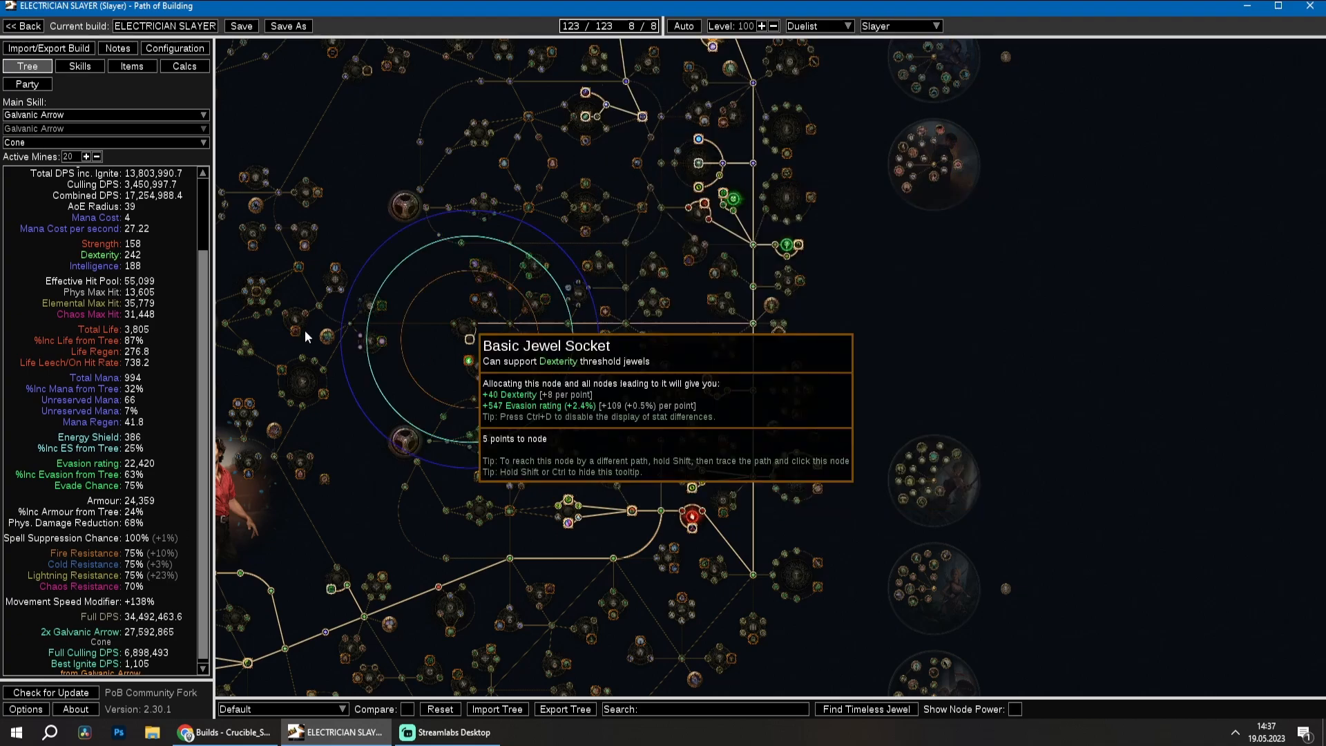
click(170, 48)
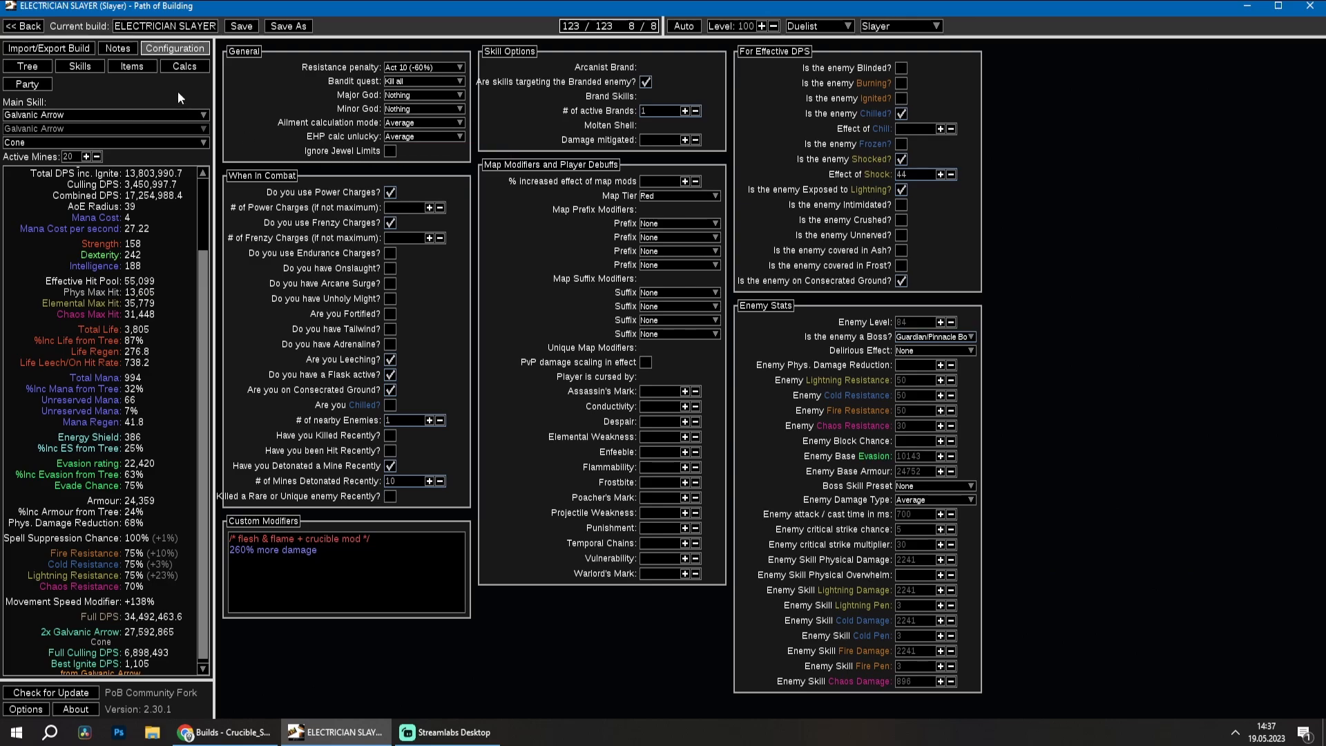
click(185, 66)
click(170, 49)
Empty the Flask 4 slot to compare stats, and re-equip and enable Alchemist's Quicksilver Flask of the Impala there.
click(132, 66)
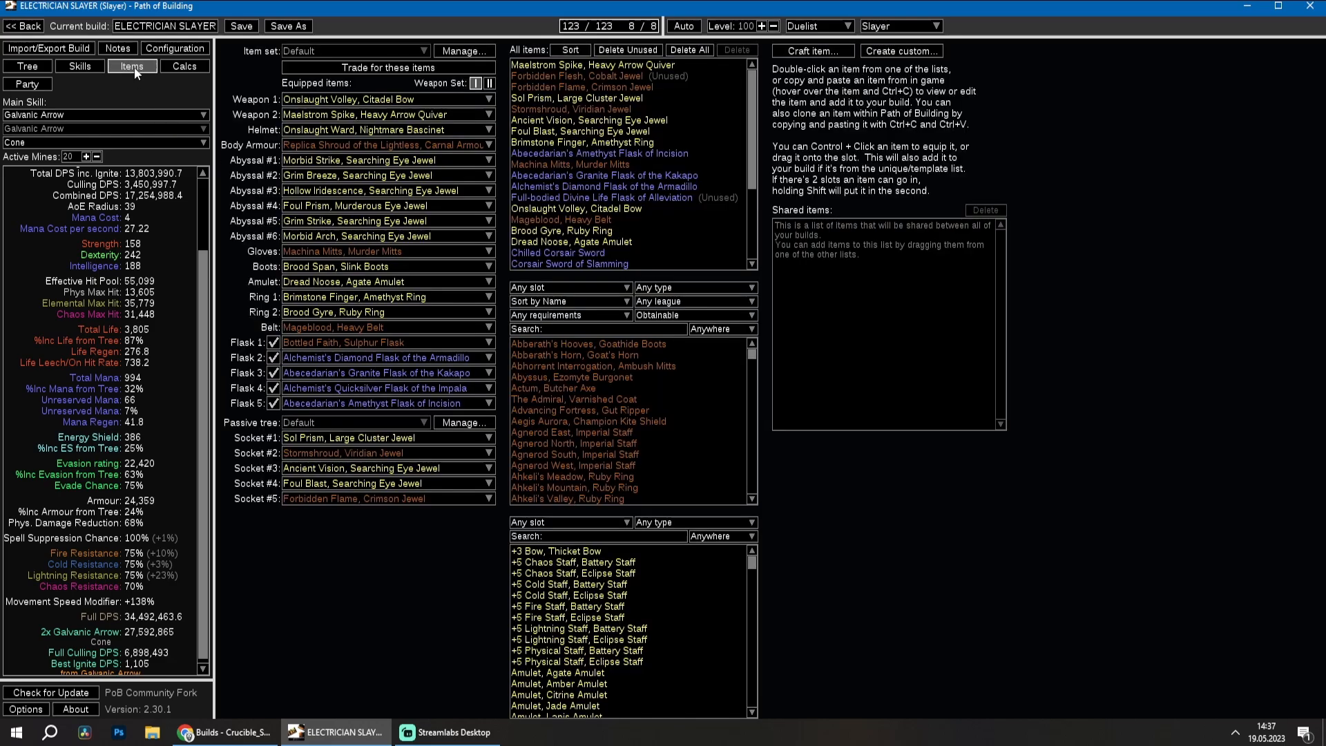
click(278, 392)
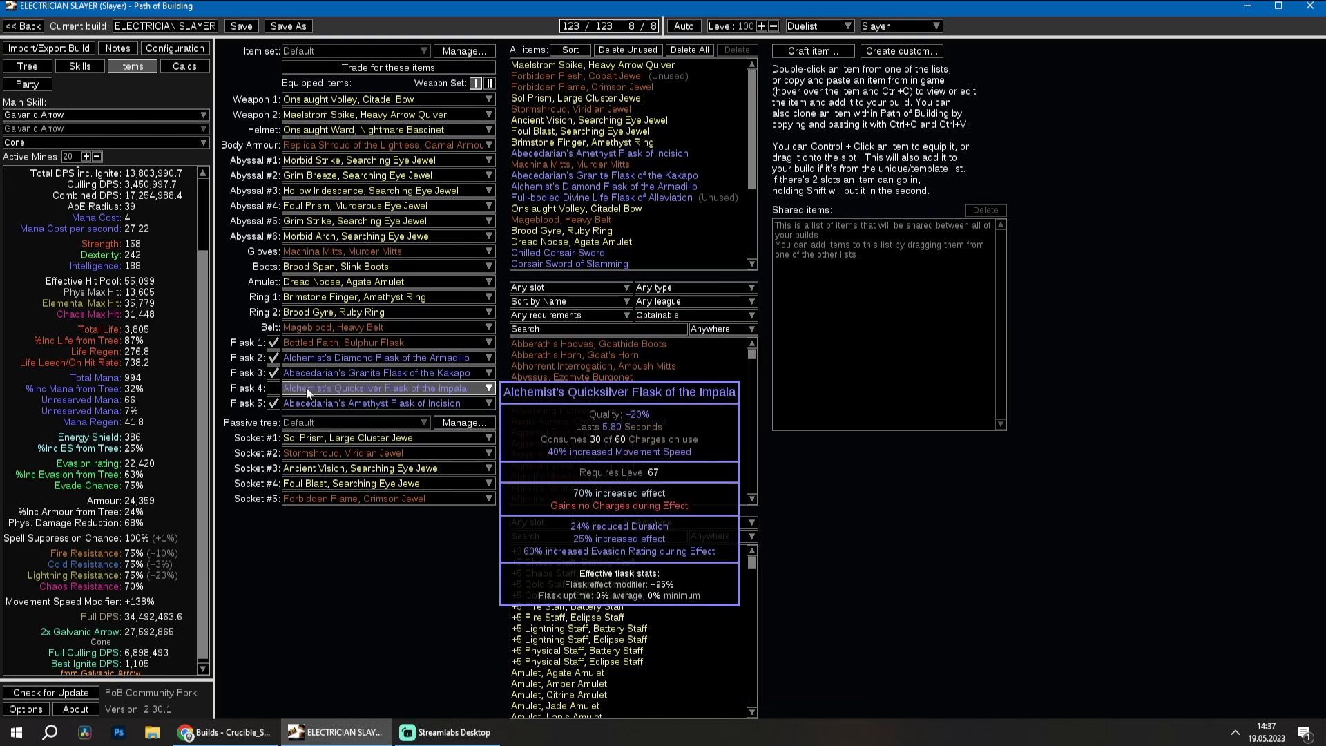
click(305, 391)
click(306, 405)
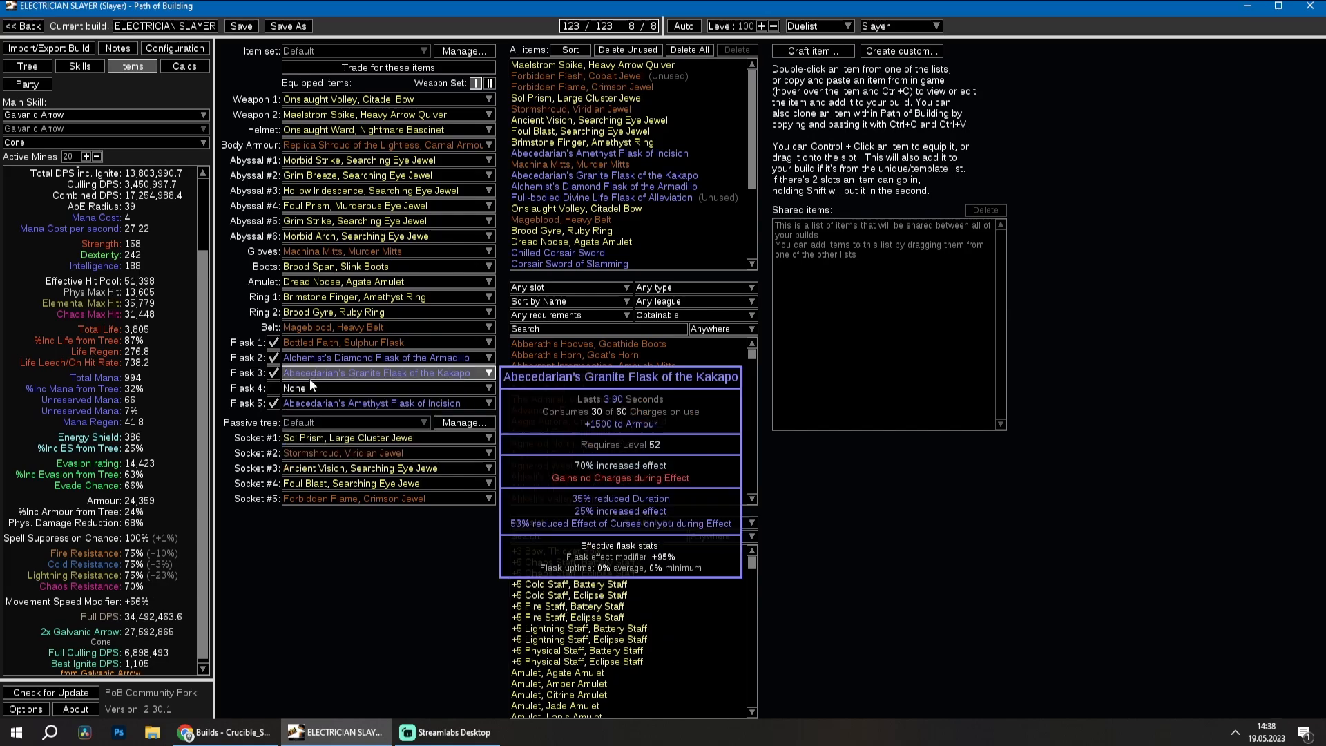
click(307, 389)
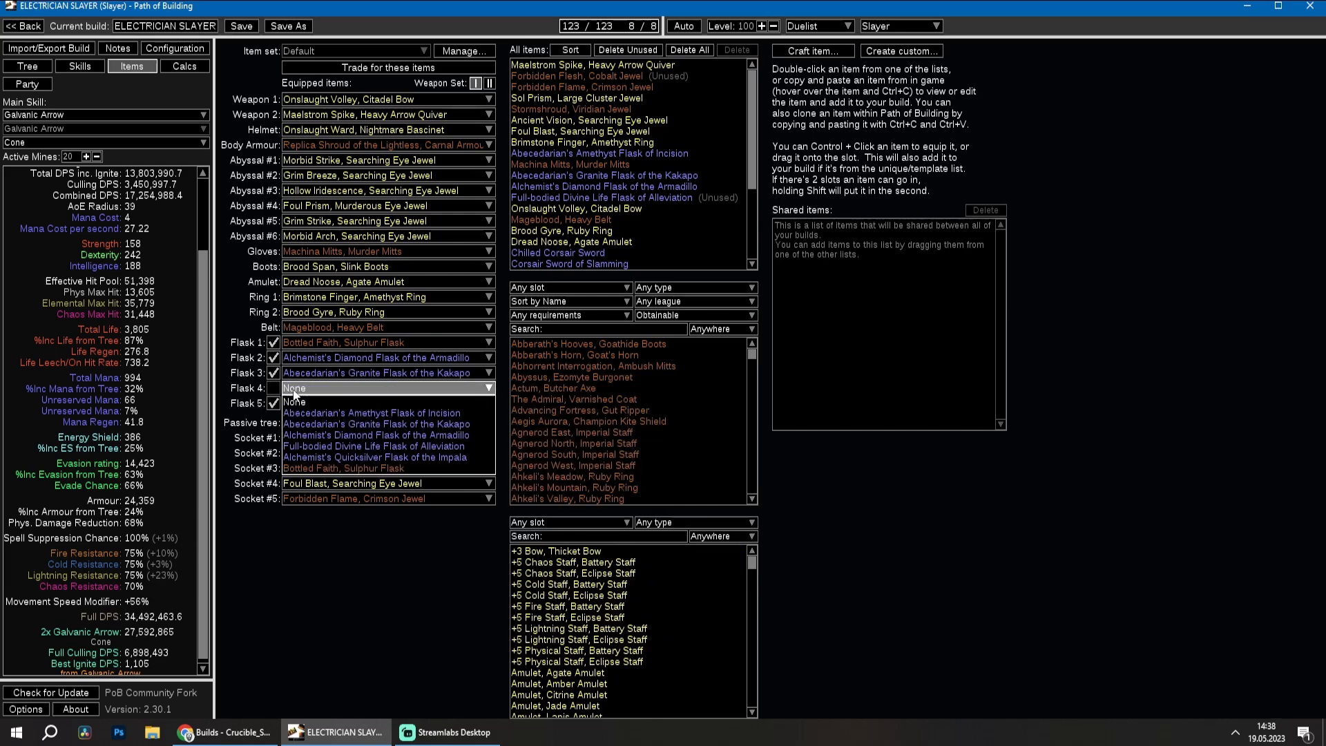
click(325, 455)
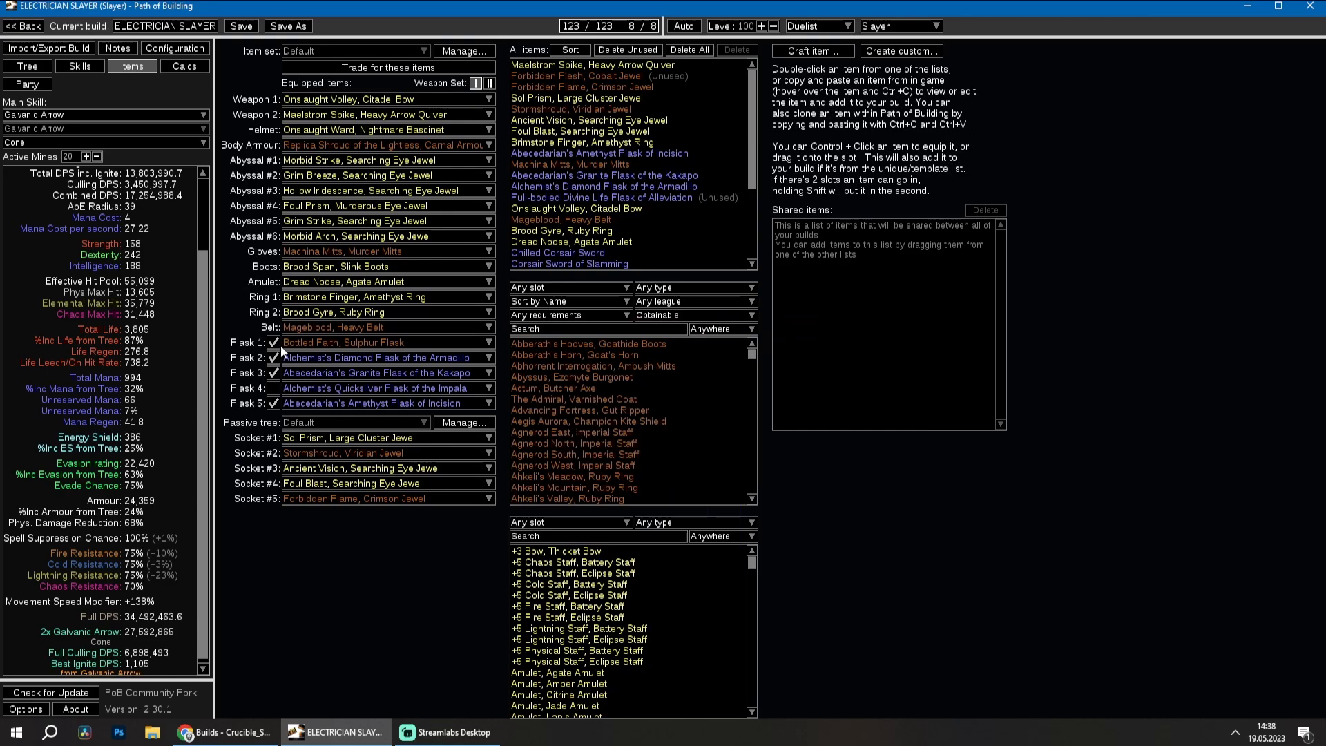
click(273, 388)
Read through the build's summary stats, from average damage and attributes to resistances, movement speed and Full DPS.
click(202, 669)
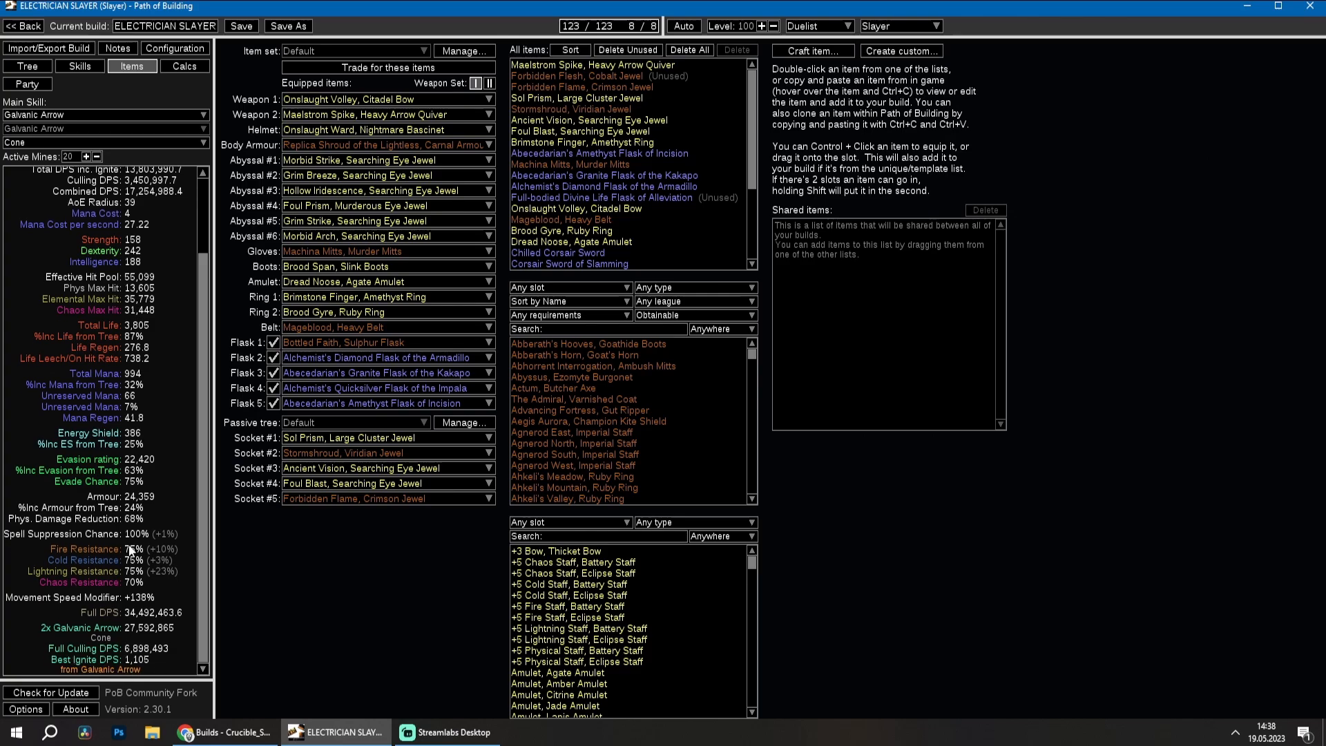
scroll(138, 290, up, 3)
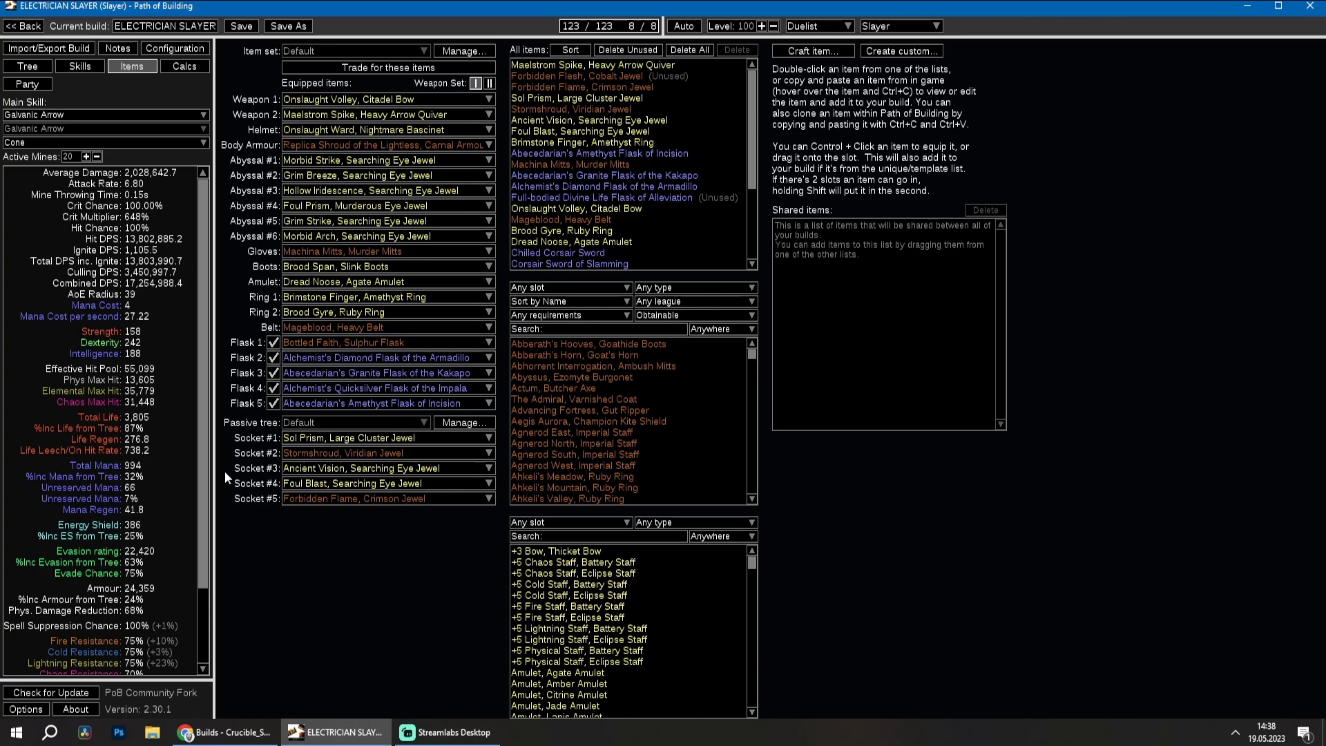
scroll(207, 580, down, 3)
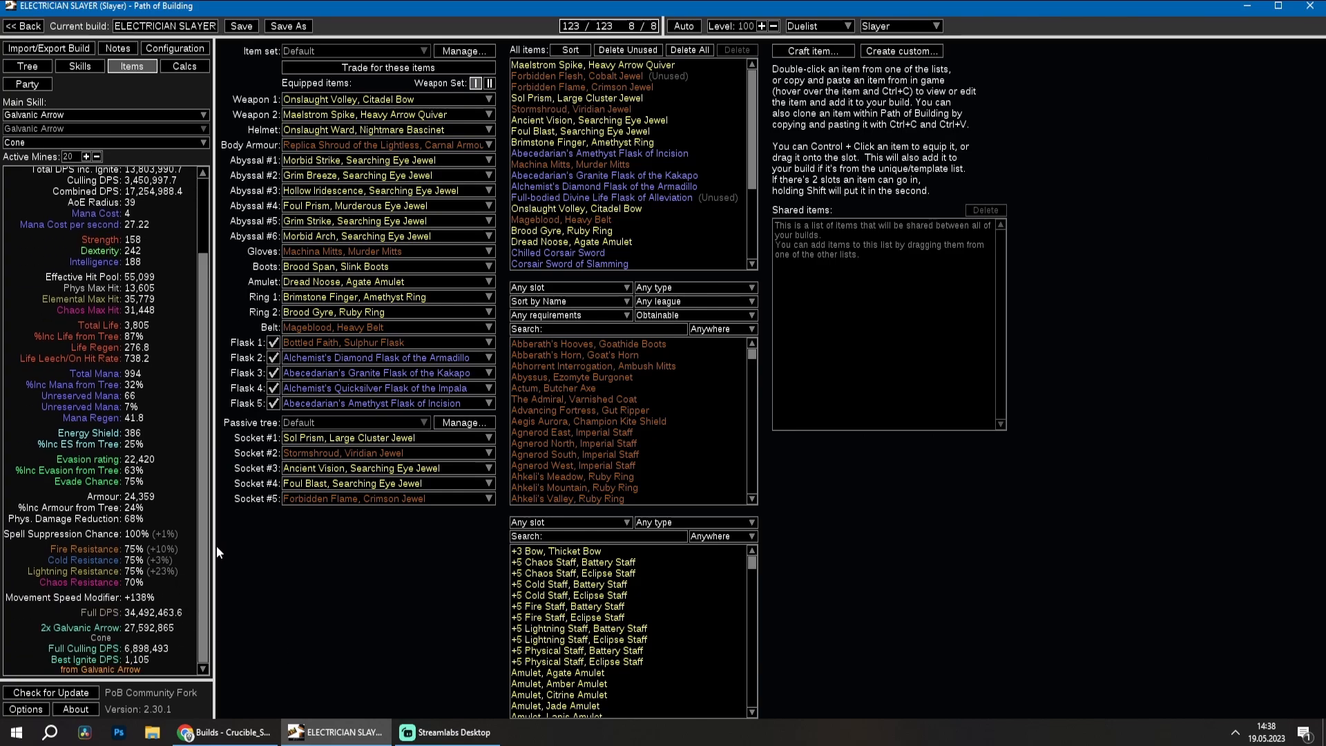
scroll(103, 335, up, 3)
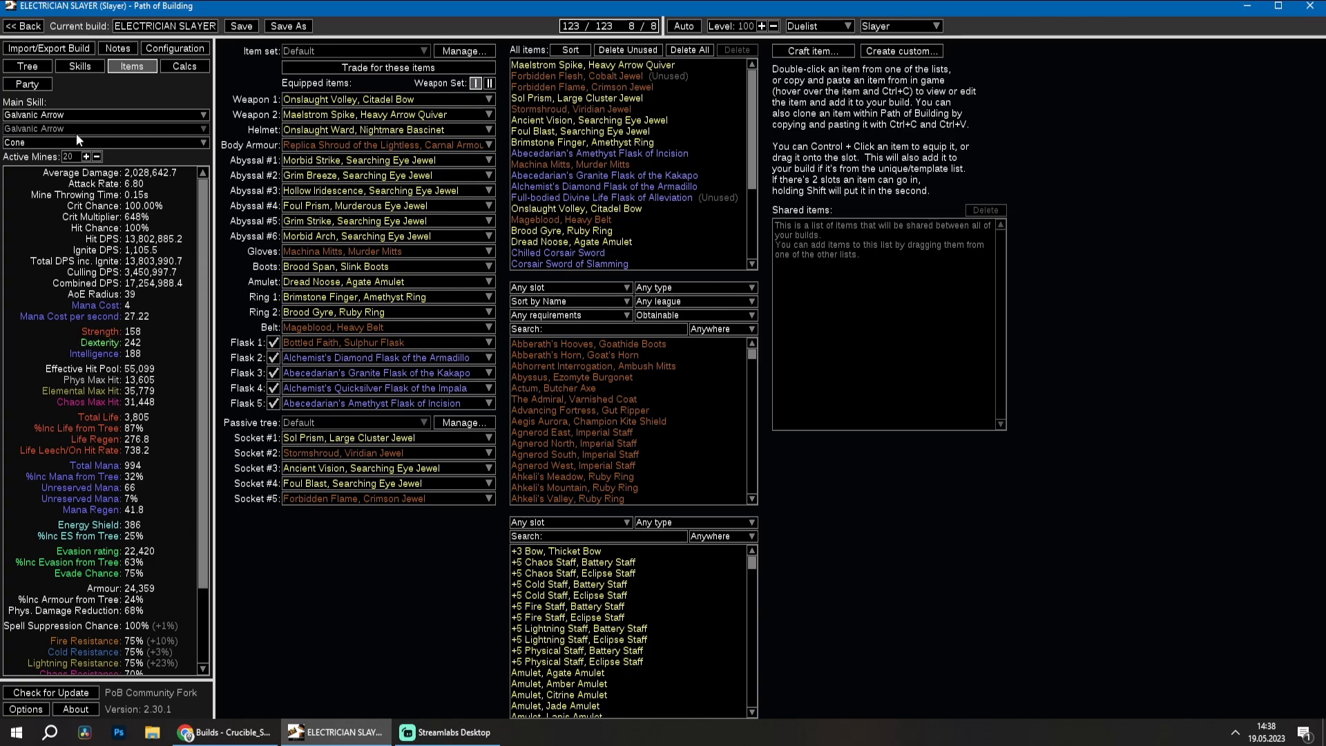
Inspect the Skill Hit Damage calculations for Galvanic Arrow, including the lightning, cold and fire hit damage breakdowns.
click(173, 66)
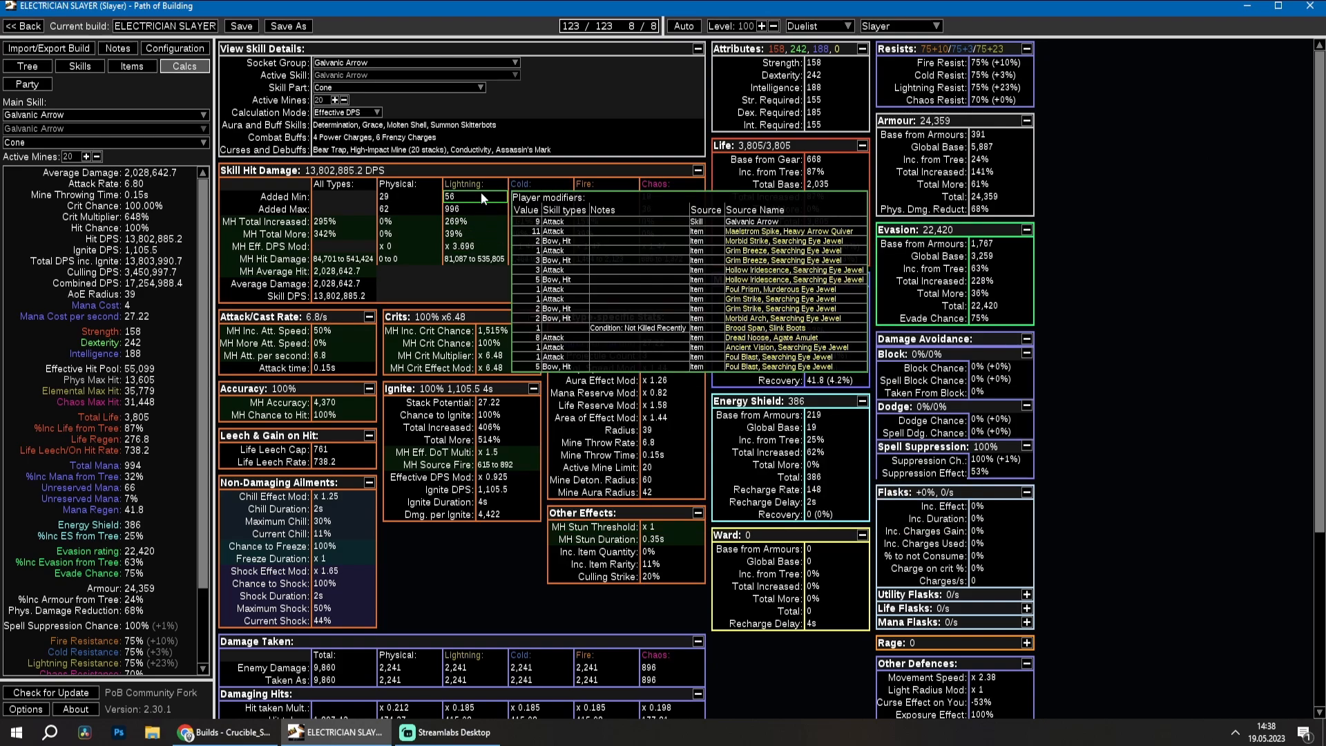
mouse_move(462, 264)
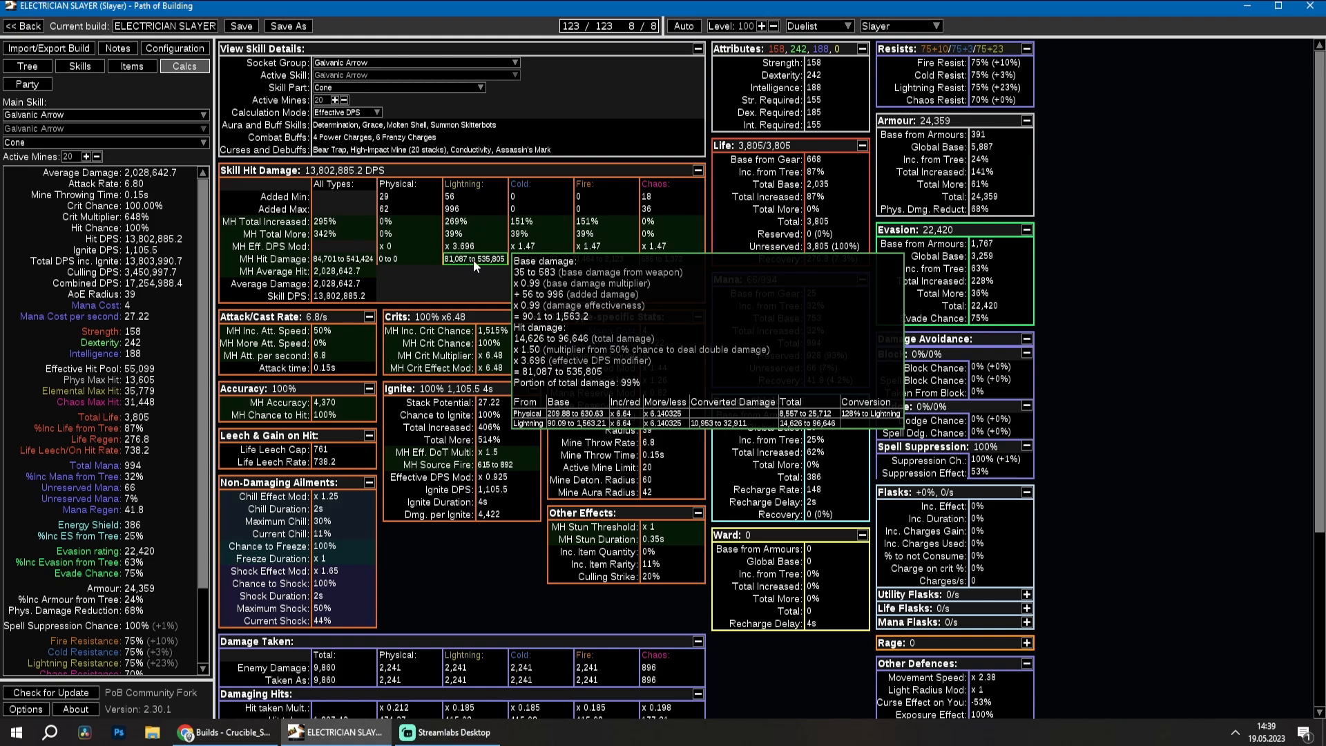
mouse_move(591, 261)
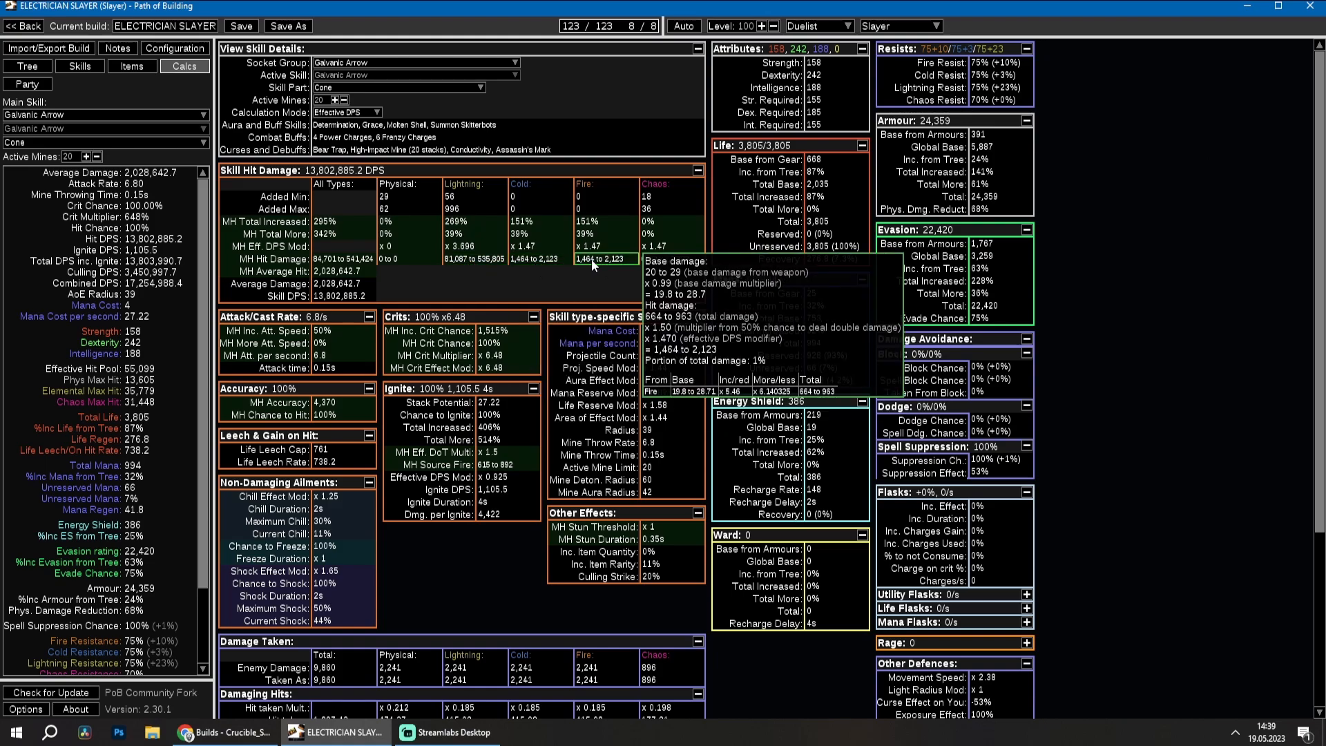
mouse_move(536, 264)
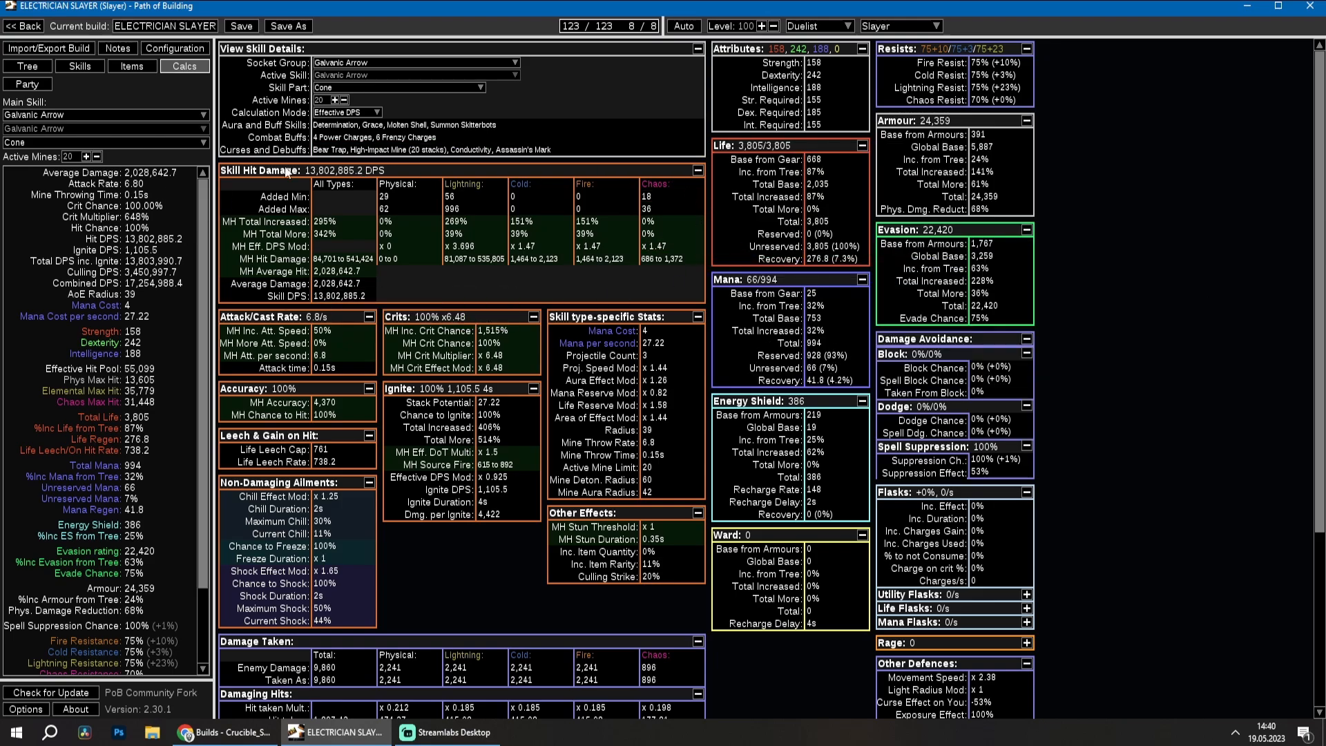
Examine the breakdowns of critical strike chance and multiplier, chance to hit, life leech and ignite damage in the calculations.
scroll(350, 243, down, 3)
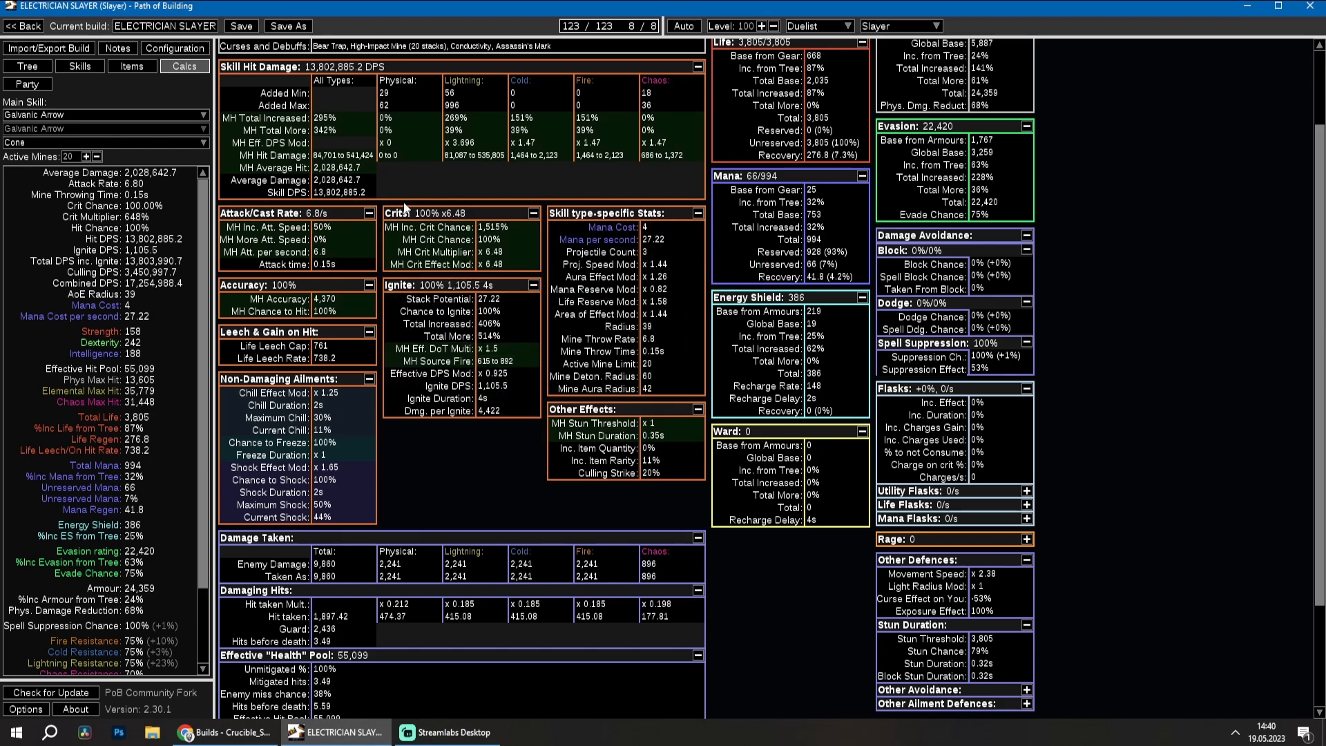
mouse_move(480, 230)
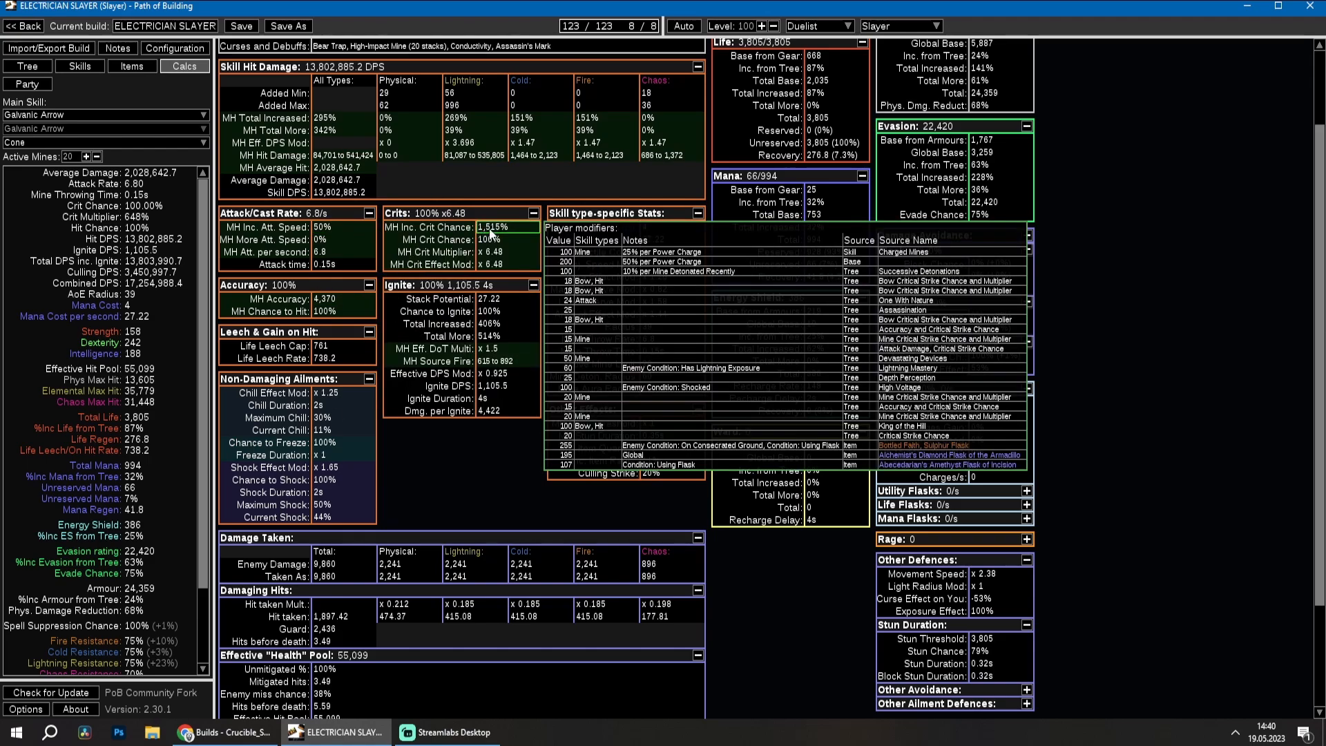
mouse_move(494, 256)
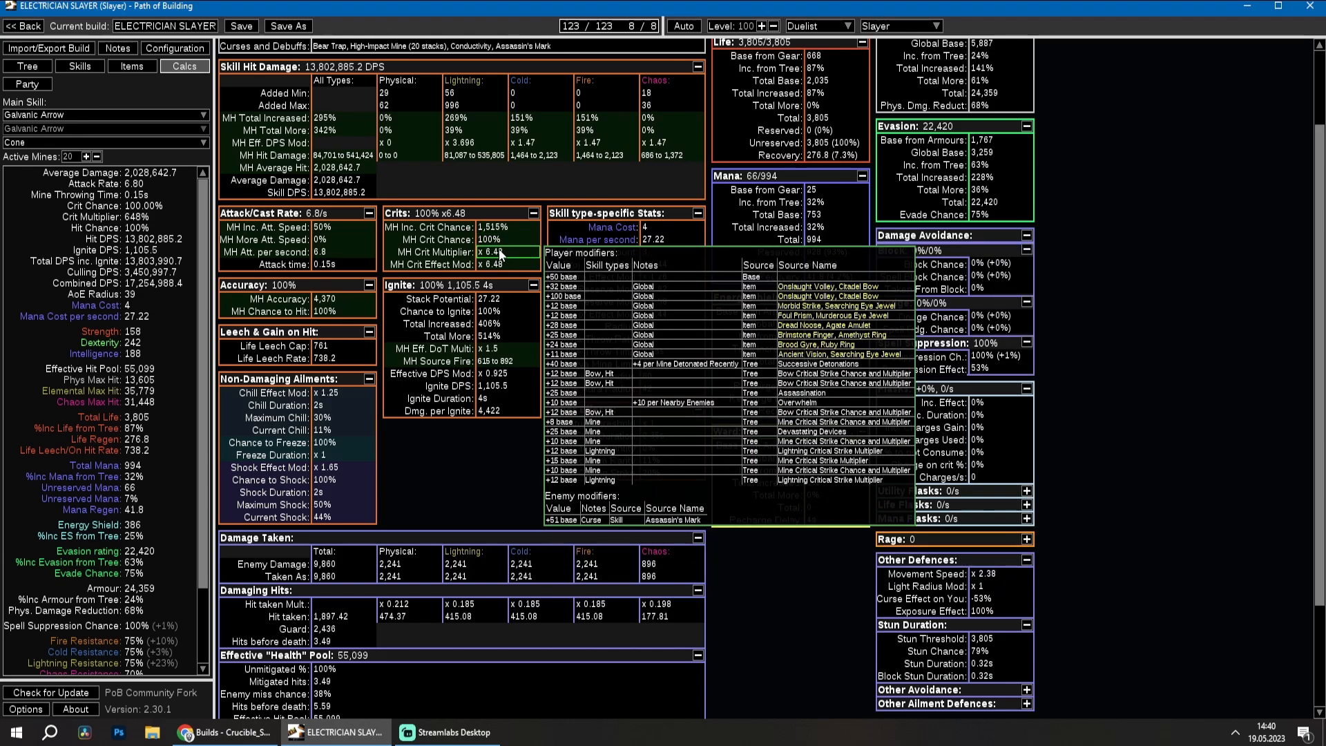
mouse_move(326, 302)
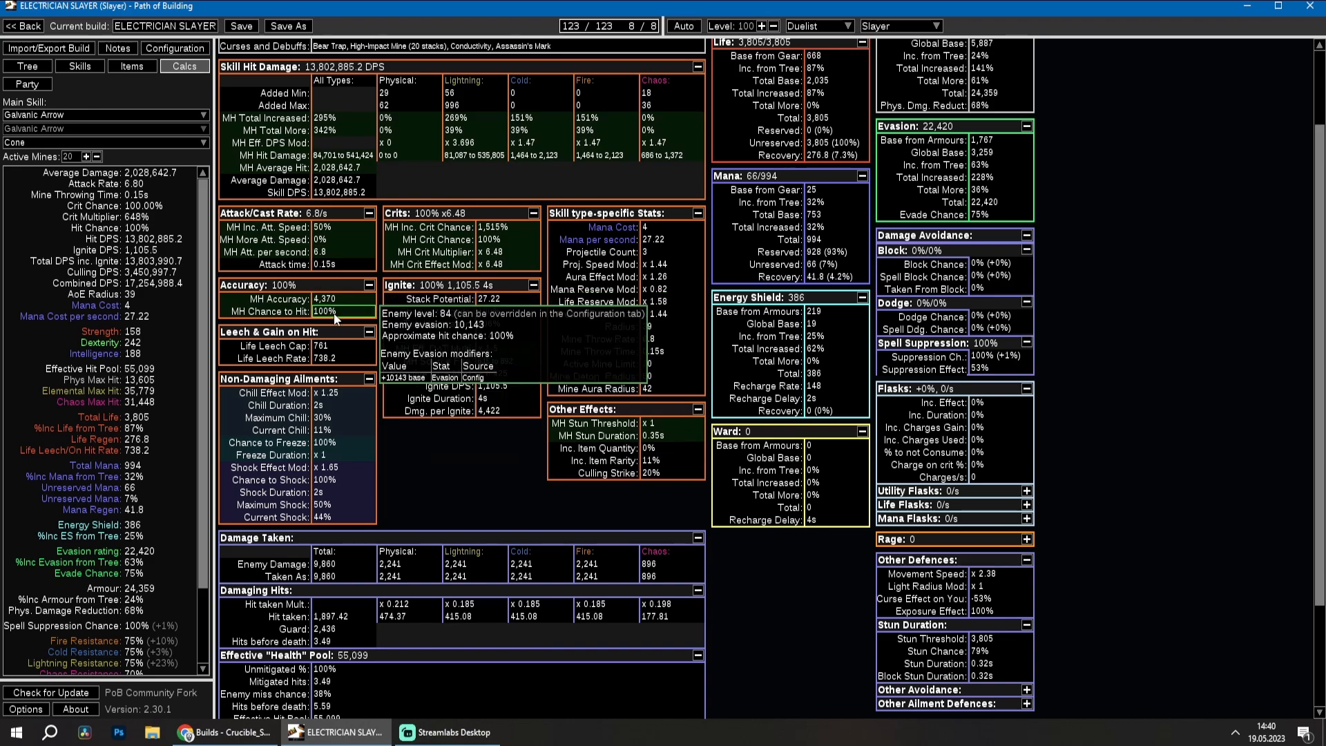
mouse_move(329, 347)
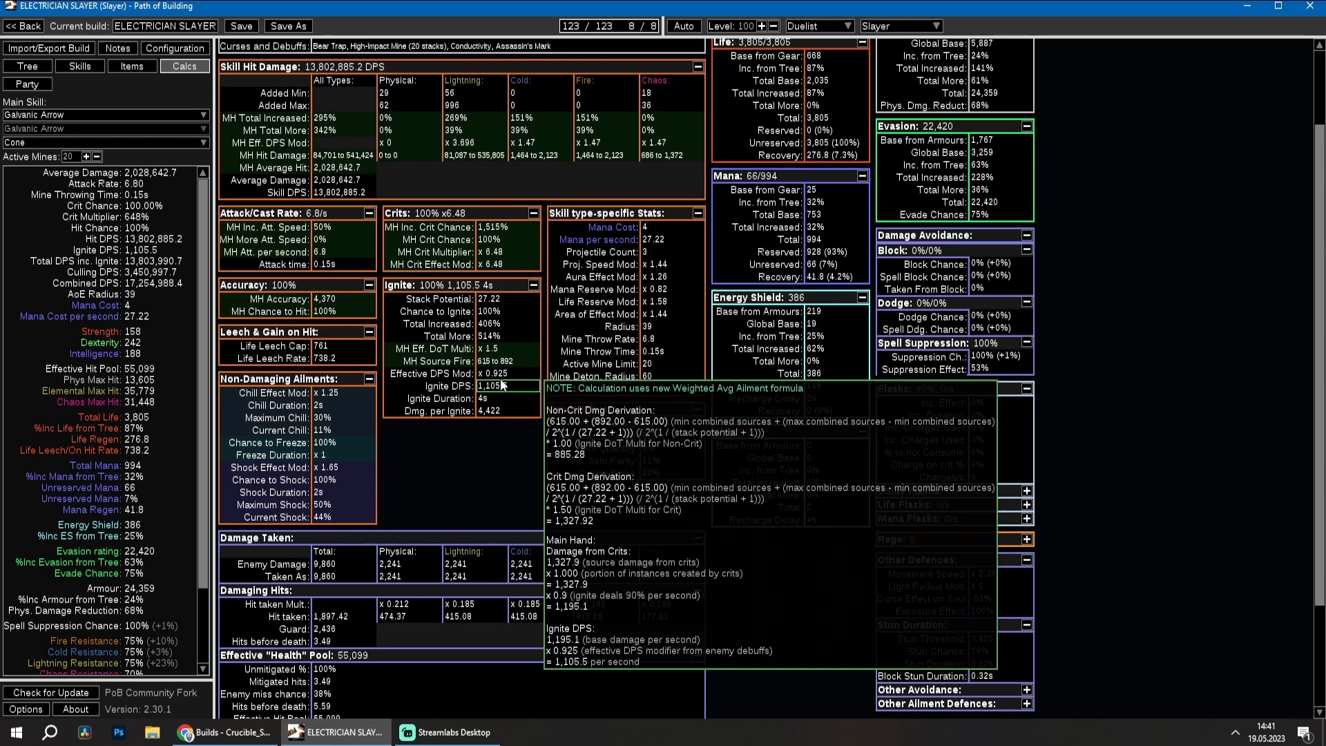
mouse_move(506, 334)
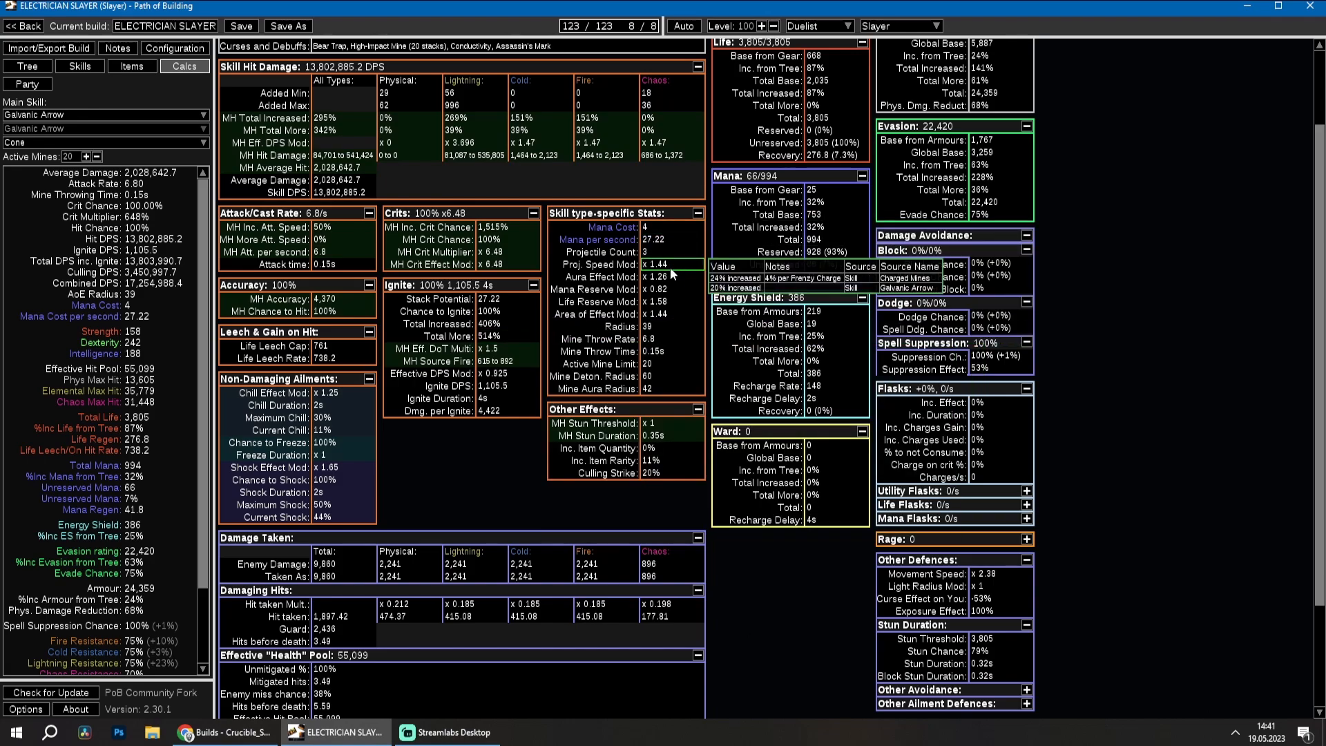
Check the skill type-specific stats such as mana cost, projectile count and area of effect, plus the Other Effects section.
mouse_move(661, 230)
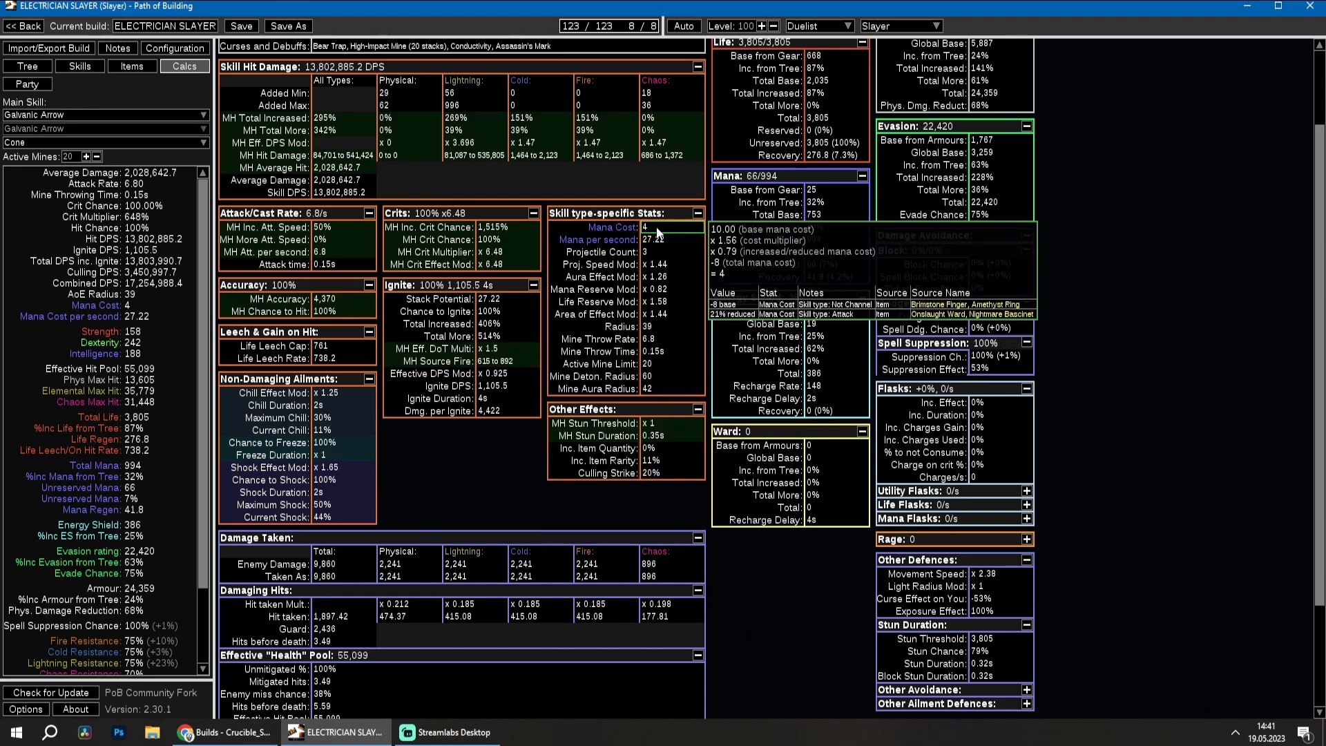
mouse_move(658, 253)
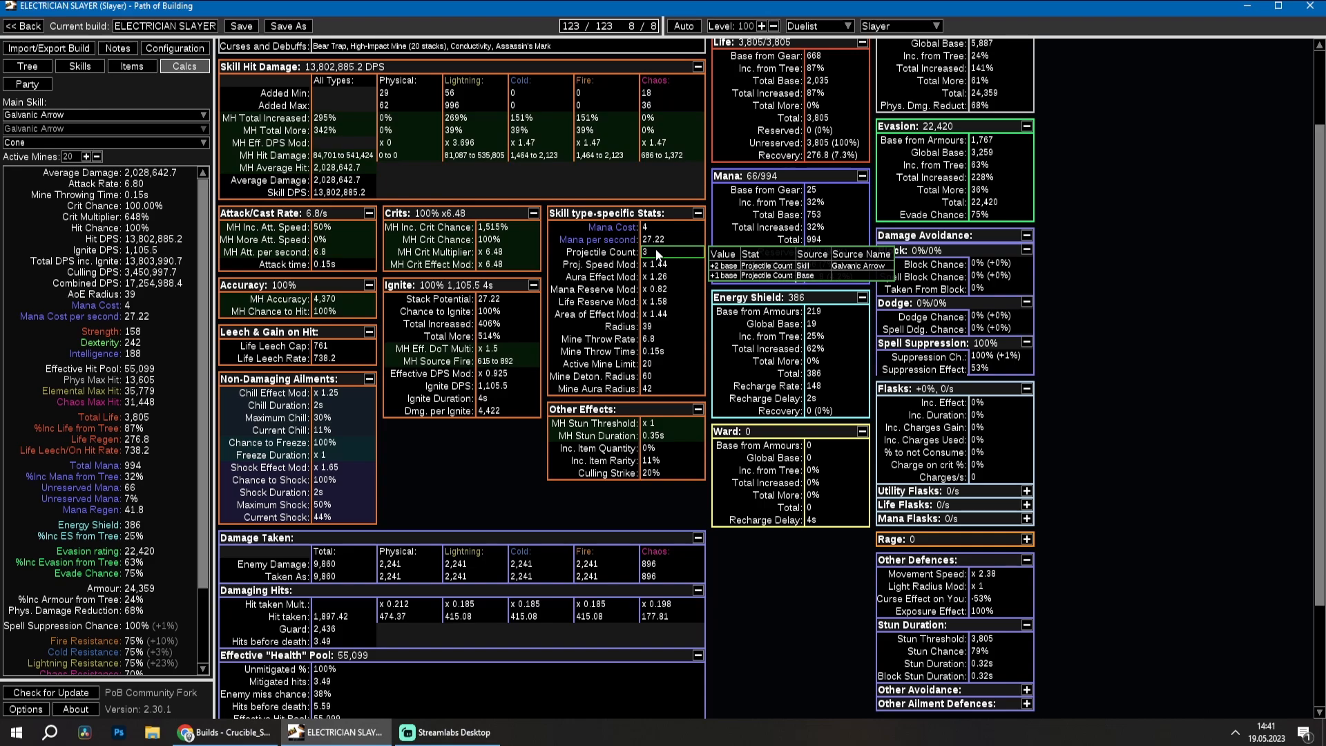
mouse_move(657, 334)
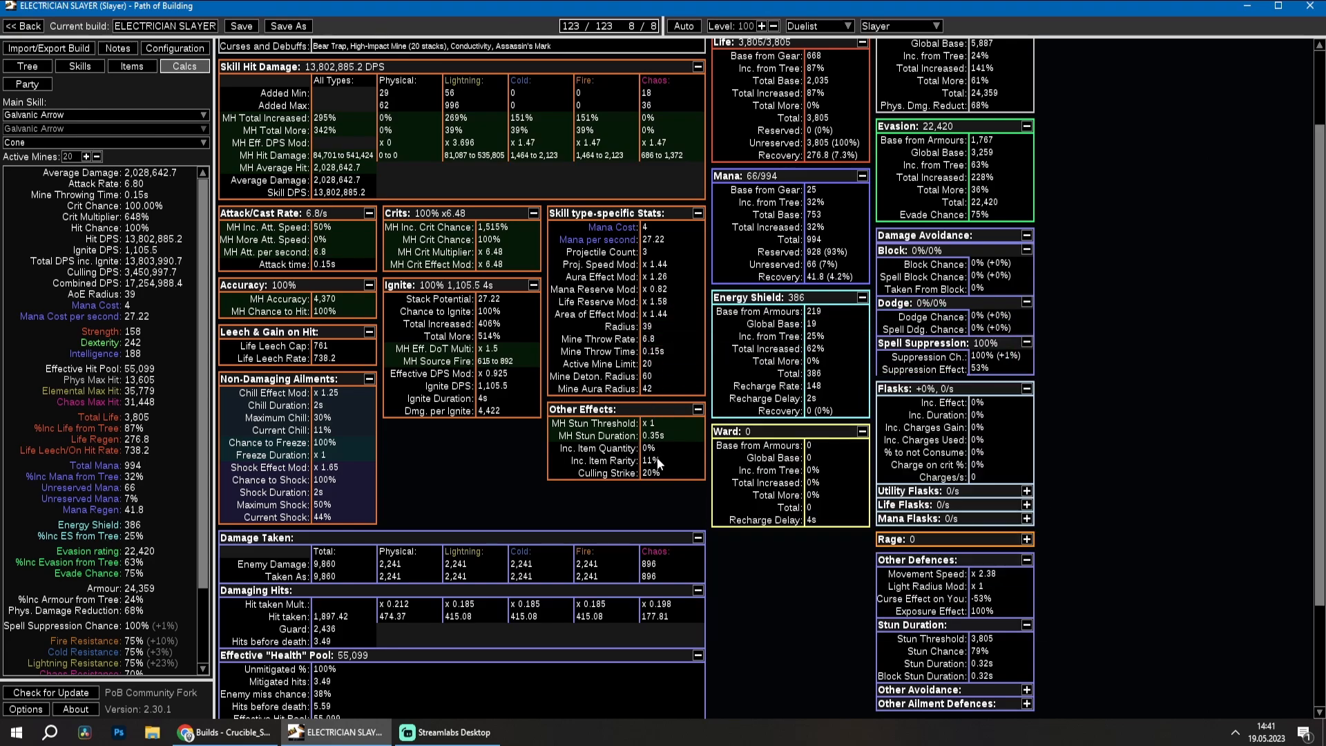
mouse_move(653, 482)
Expand the Other Avoidance section and examine ailment avoidance along with the energy shield, stun and curse effect calculations.
scroll(656, 387, up, 3)
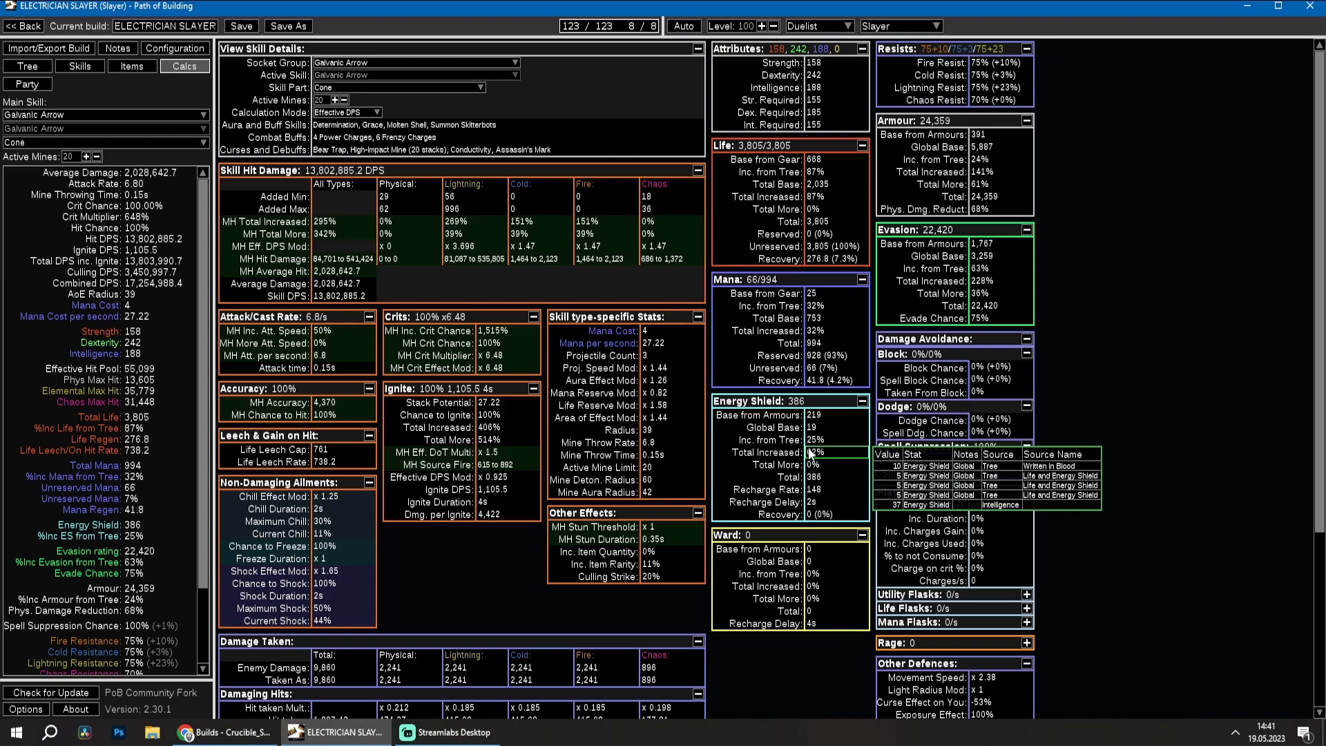
scroll(1143, 471, down, 7)
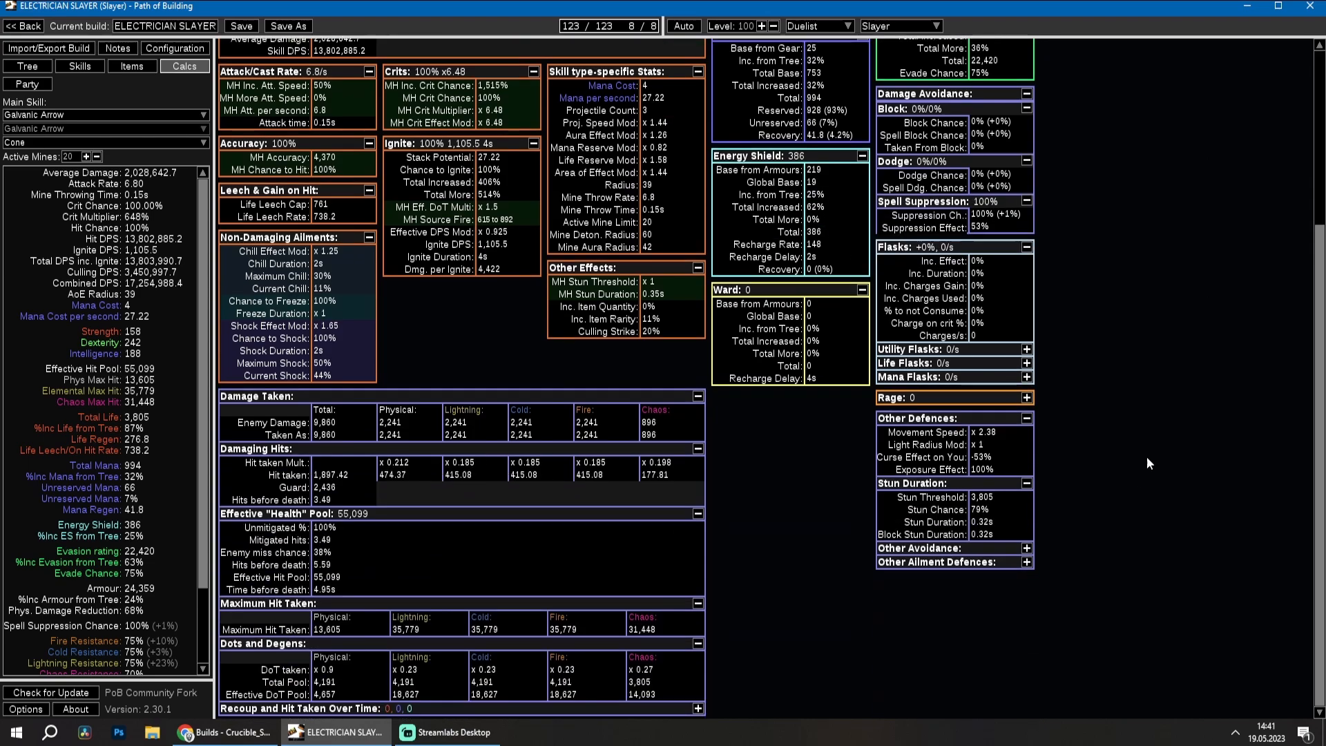
click(1027, 549)
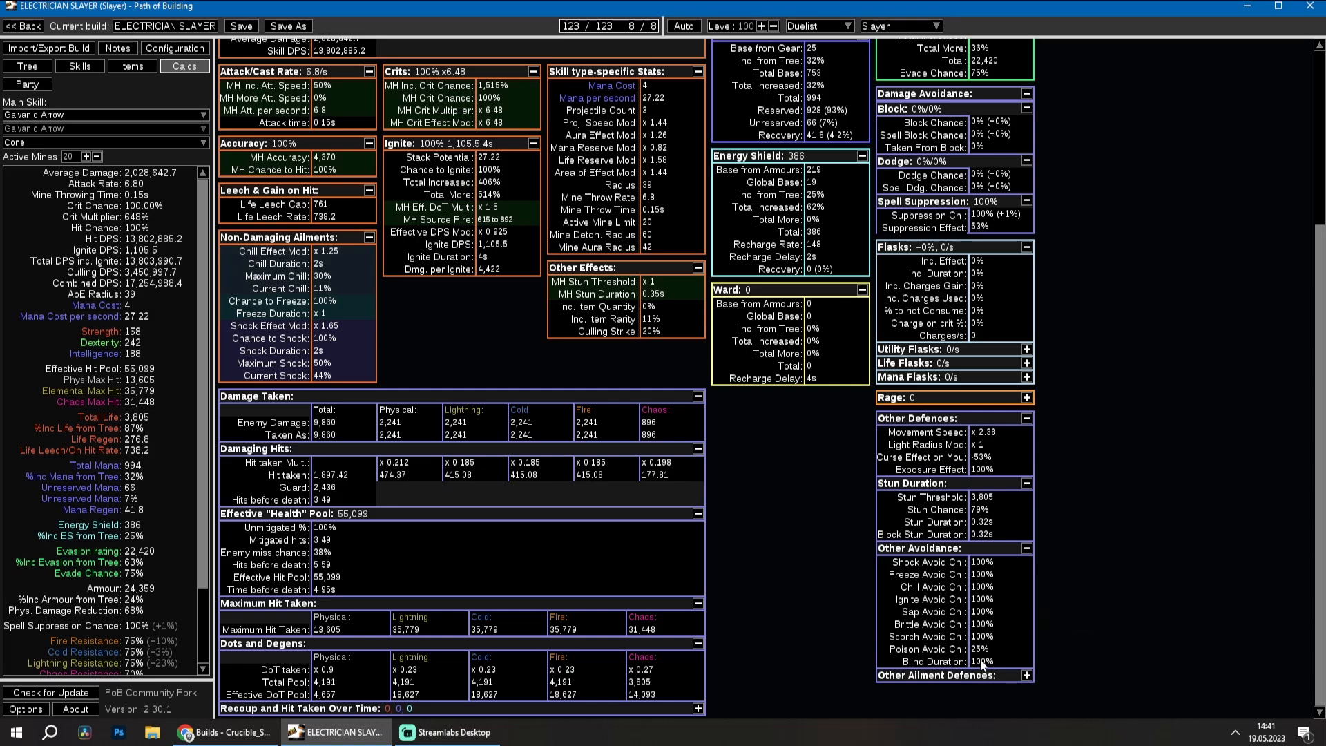
mouse_move(988, 562)
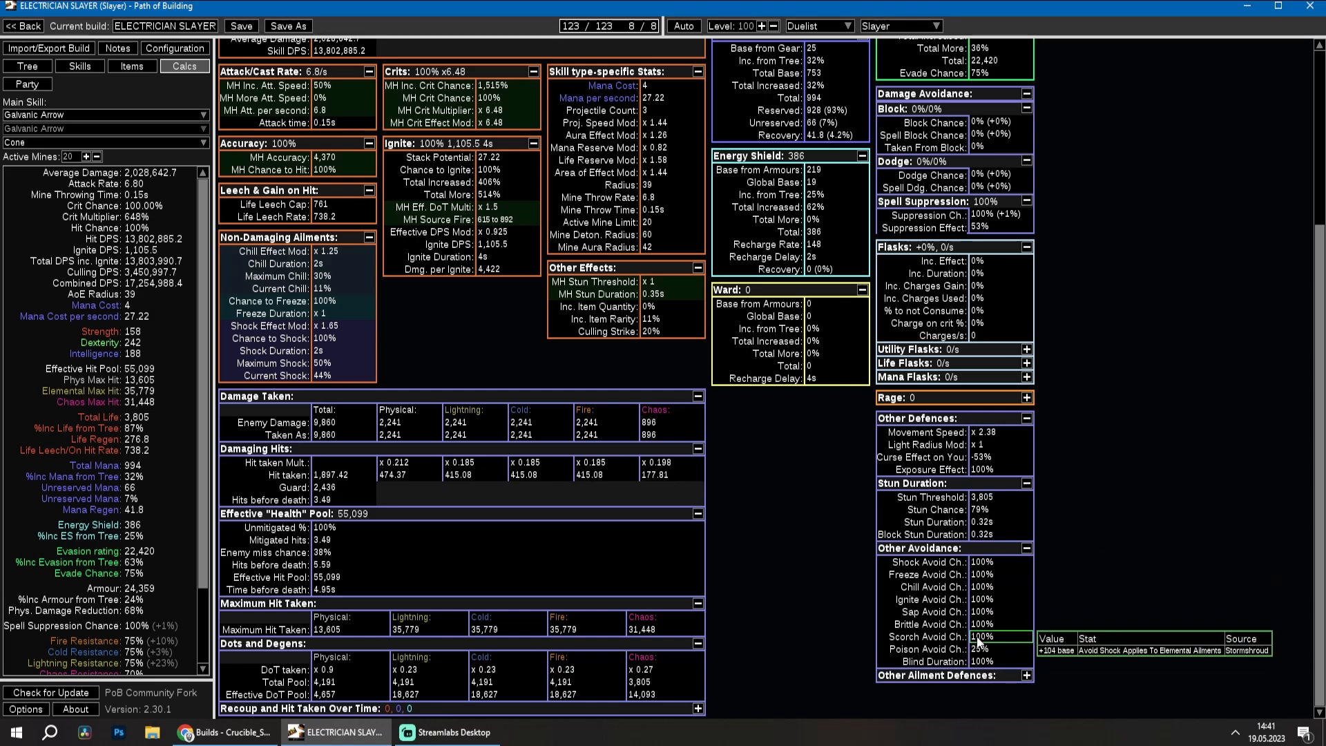
mouse_move(985, 640)
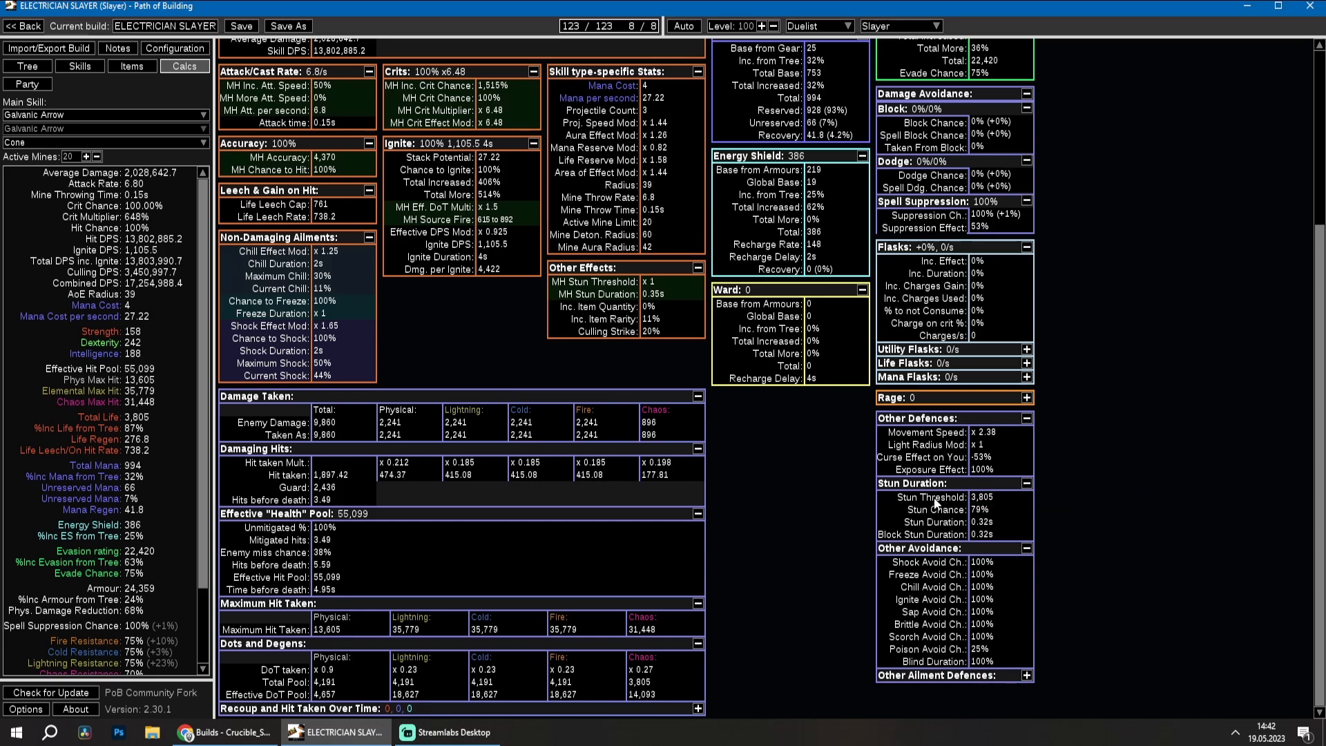
mouse_move(950, 509)
scroll(1058, 487, up, 4)
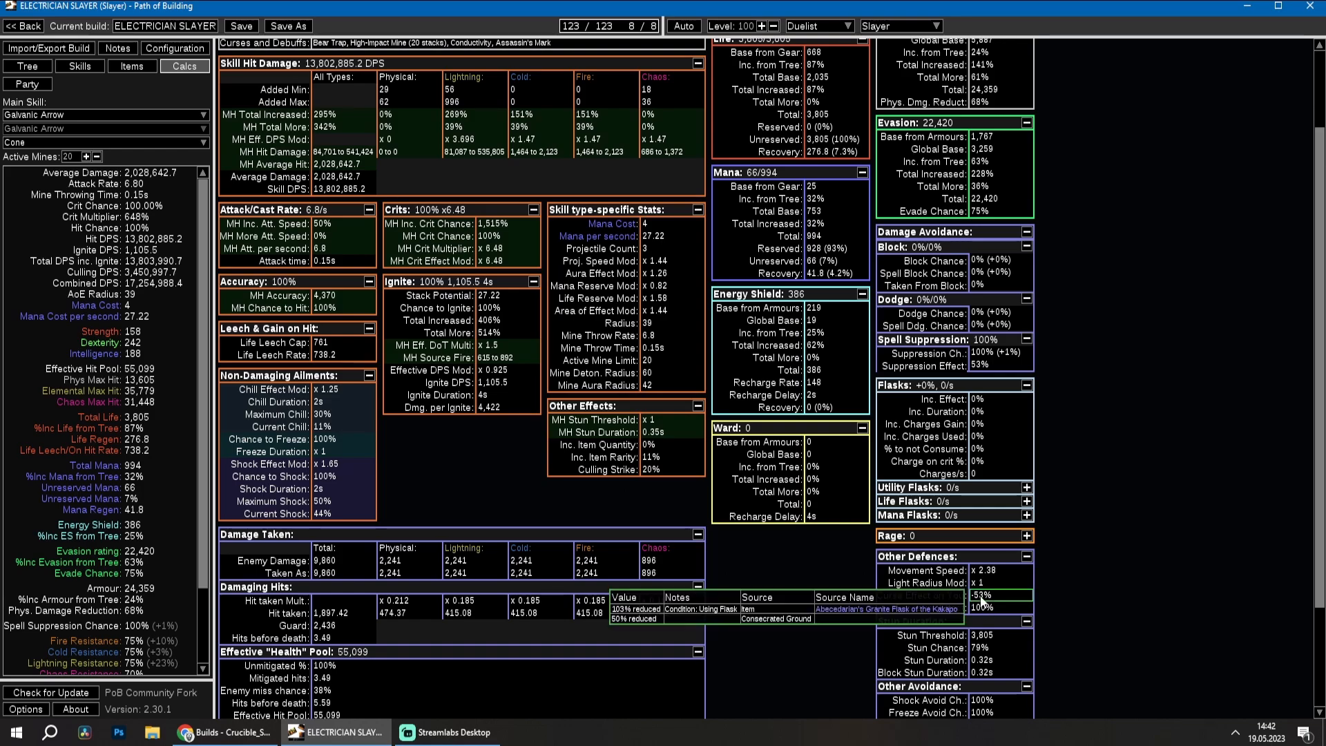
Examine the calculation breakdowns of curse effect, spell suppression effect, lightning resistance and armour.
mouse_move(998, 600)
scroll(1059, 566, up, 2)
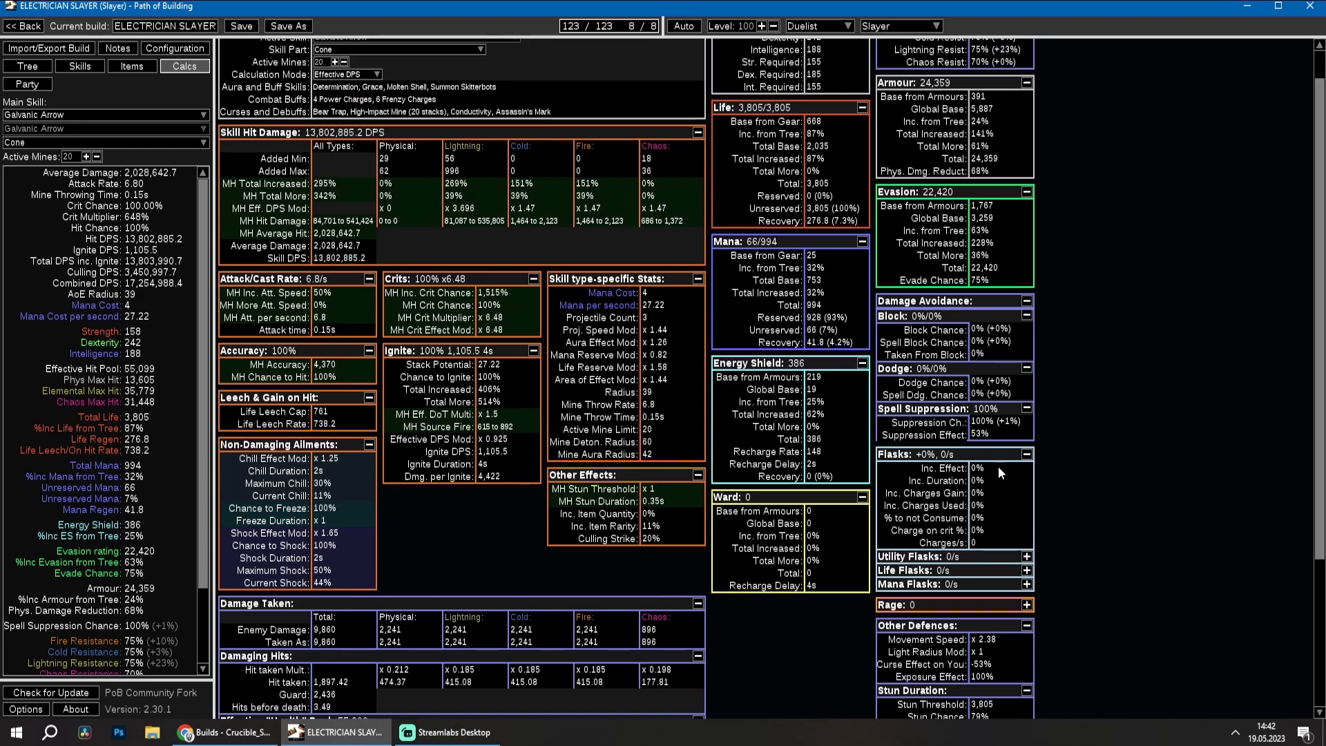
mouse_move(987, 435)
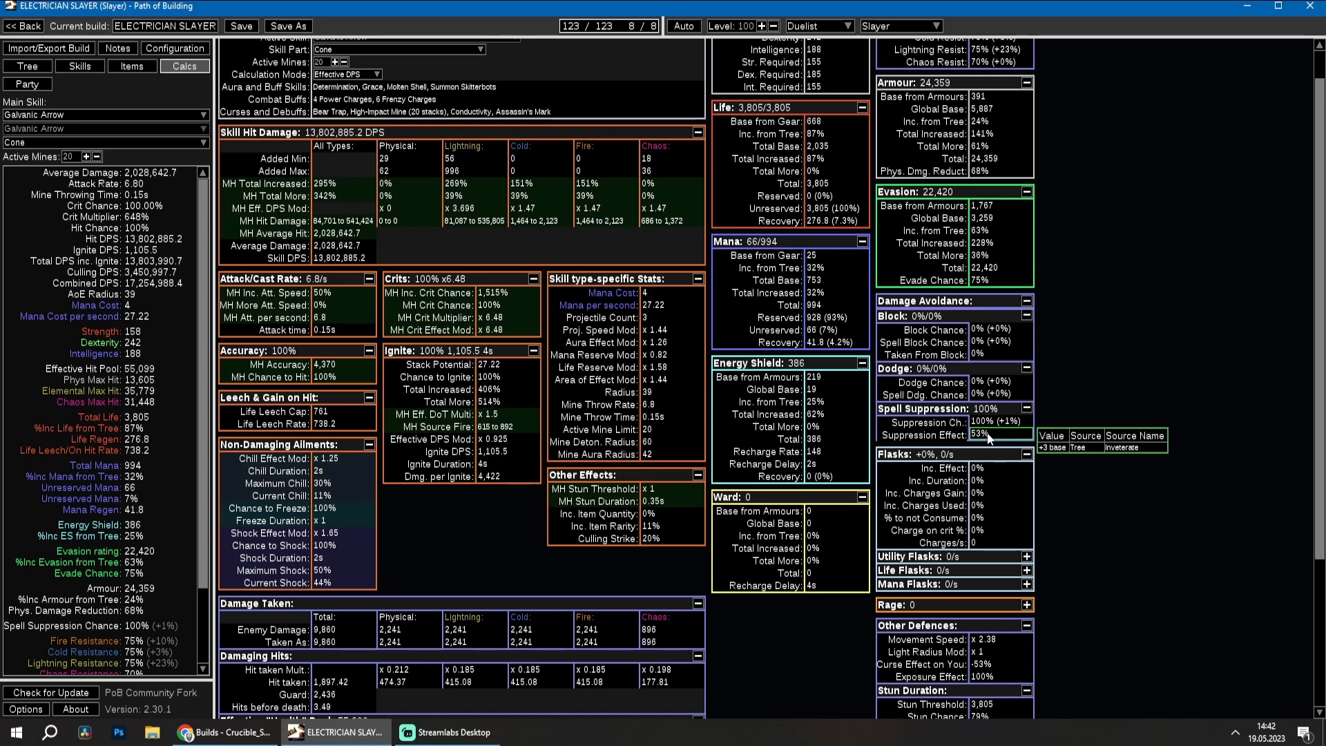
scroll(997, 493, up, 1)
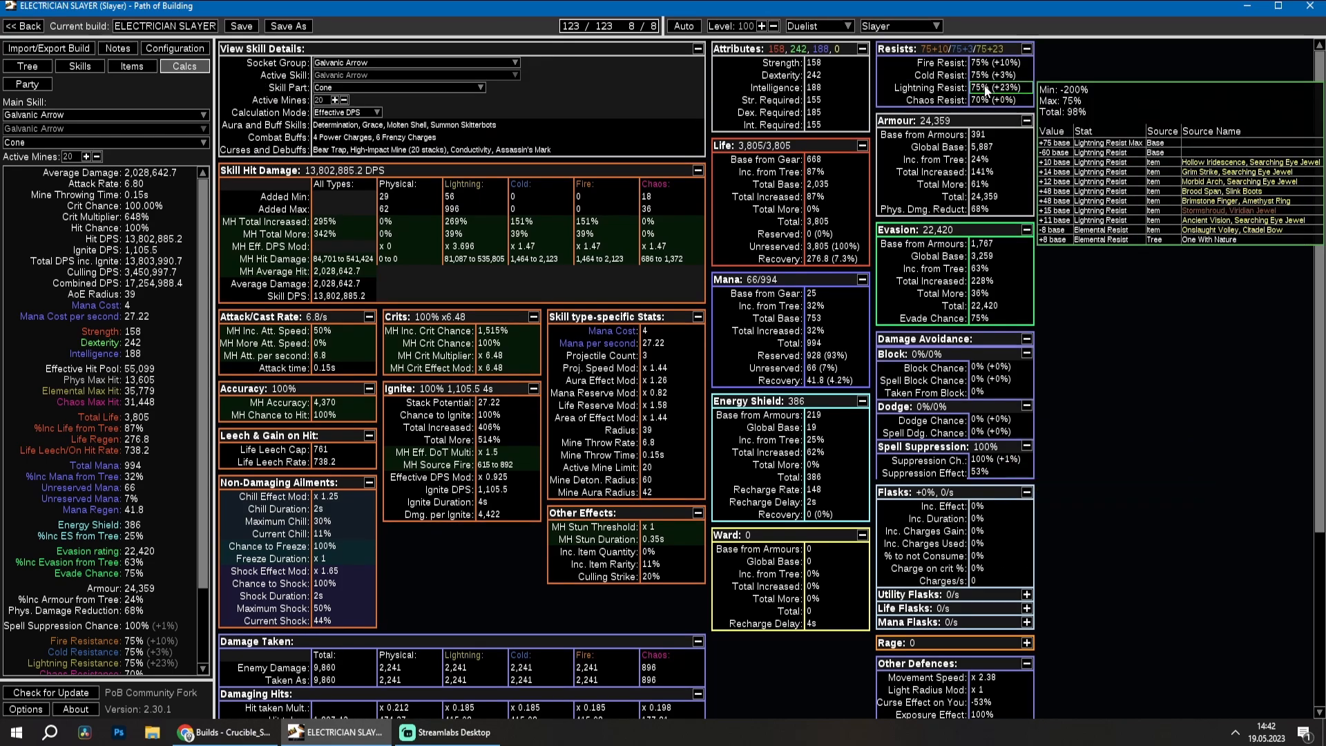
mouse_move(993, 255)
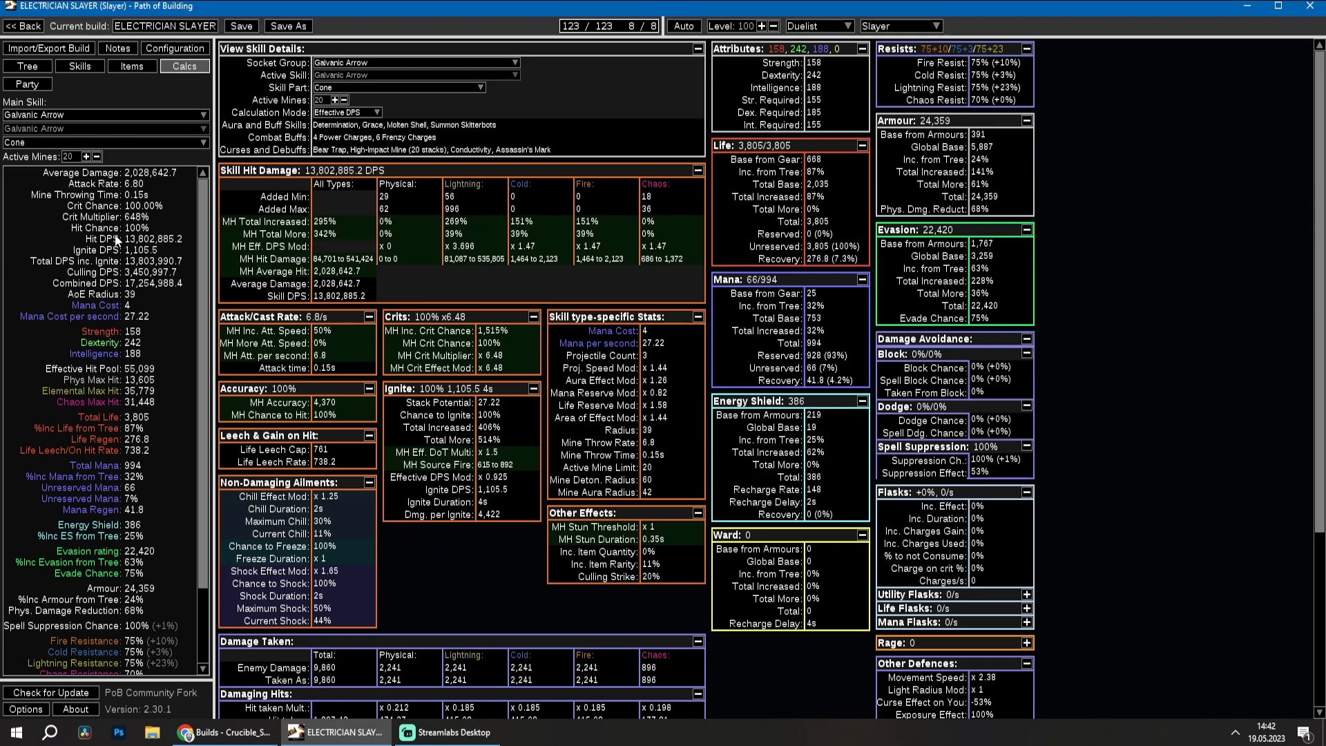
mouse_move(1007, 92)
mouse_move(982, 138)
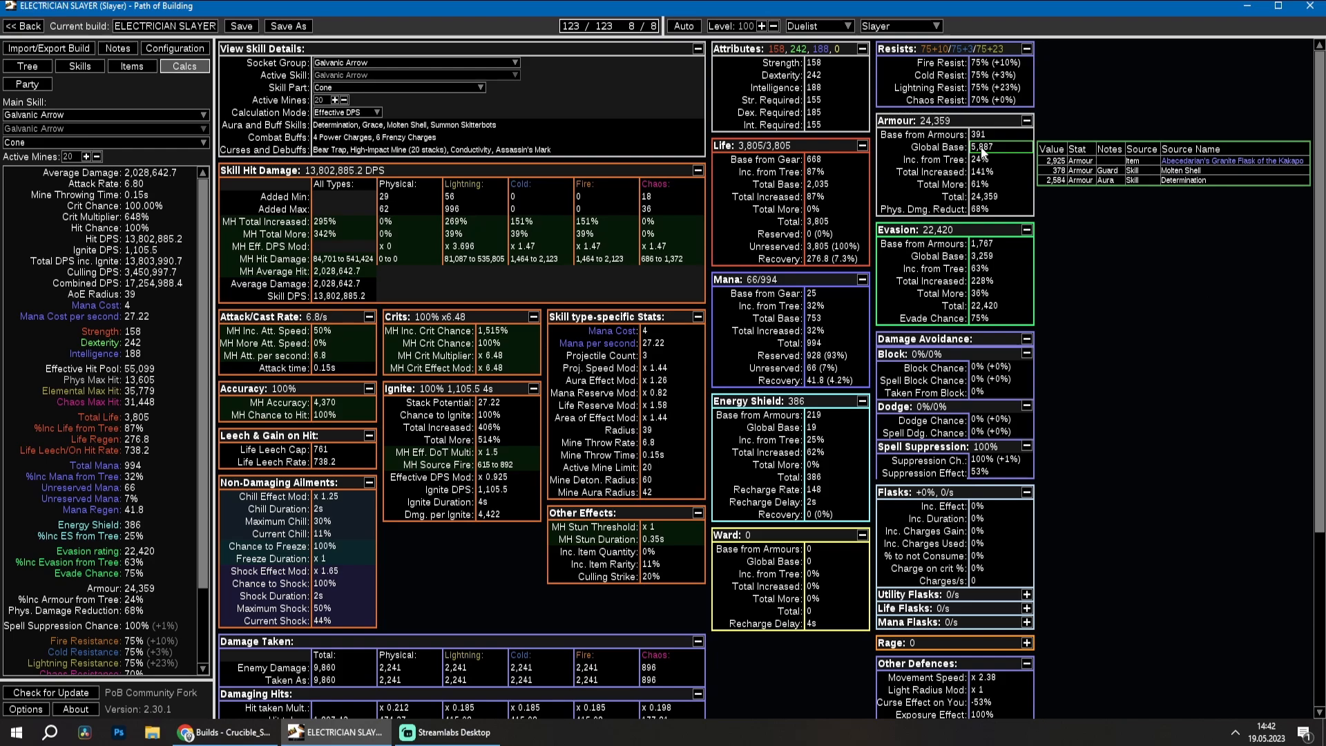
mouse_move(992, 166)
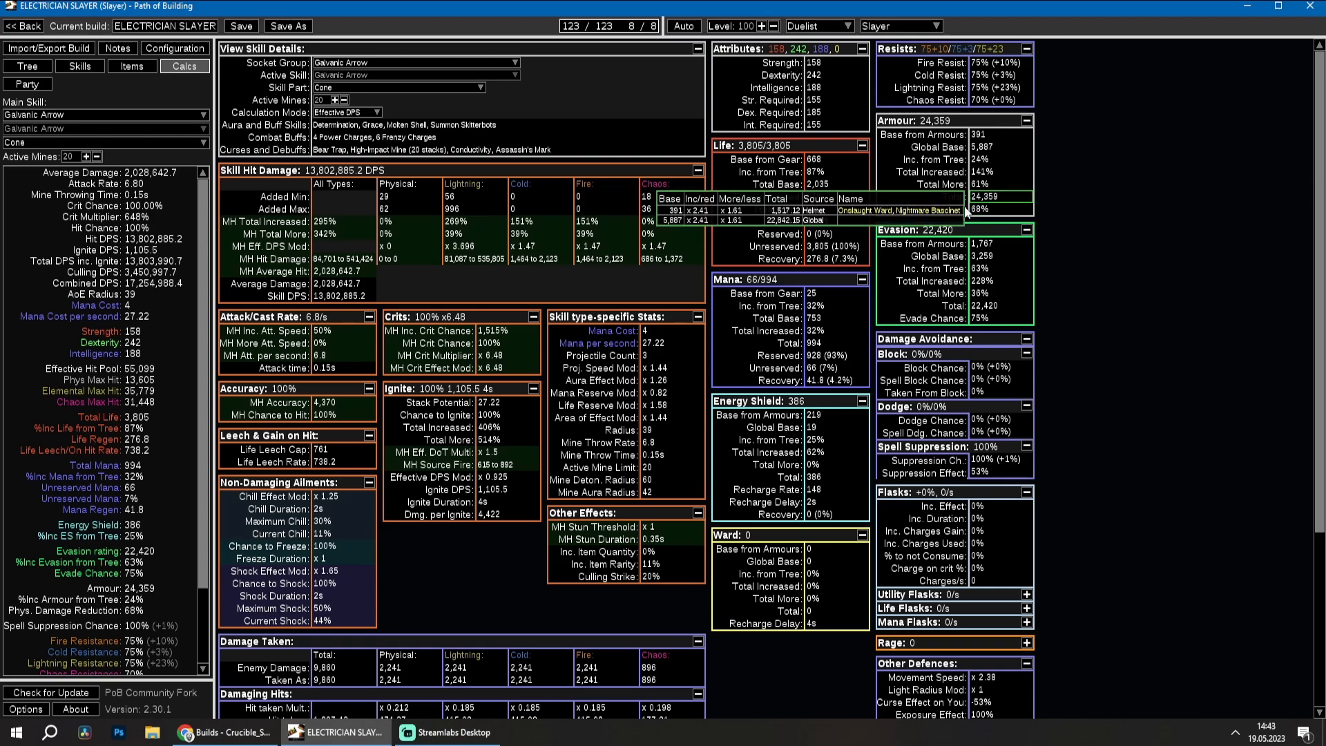
Inspect the sources of base life, cold resistance, attribute requirements, mana recovery and evasion in the calculations.
mouse_move(812, 173)
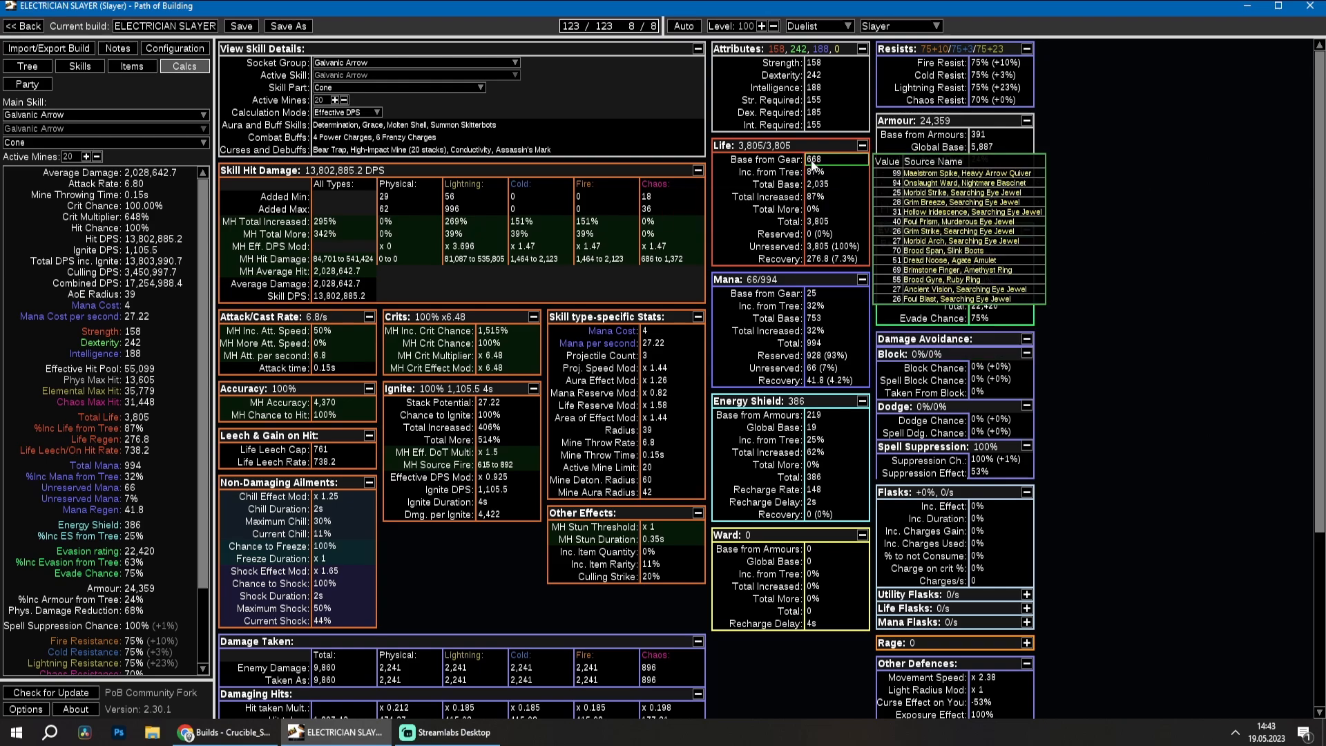
mouse_move(983, 78)
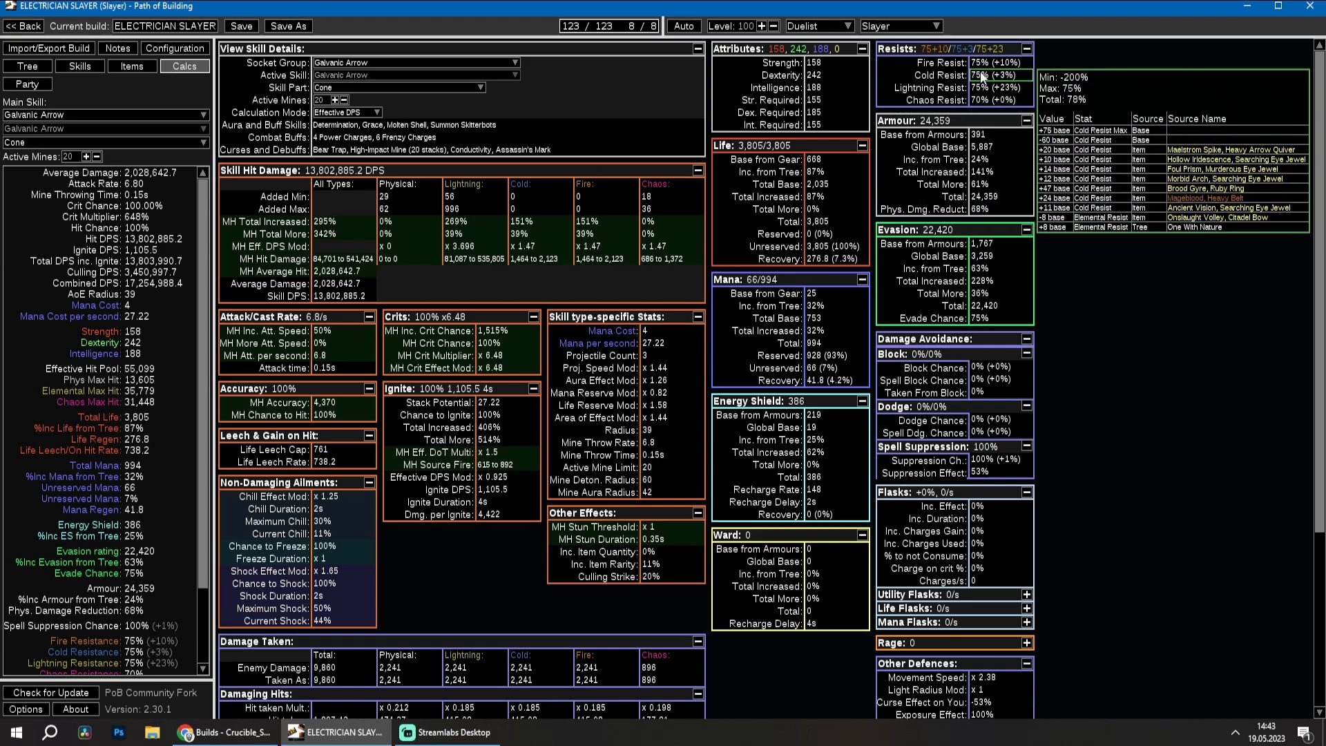
mouse_move(799, 119)
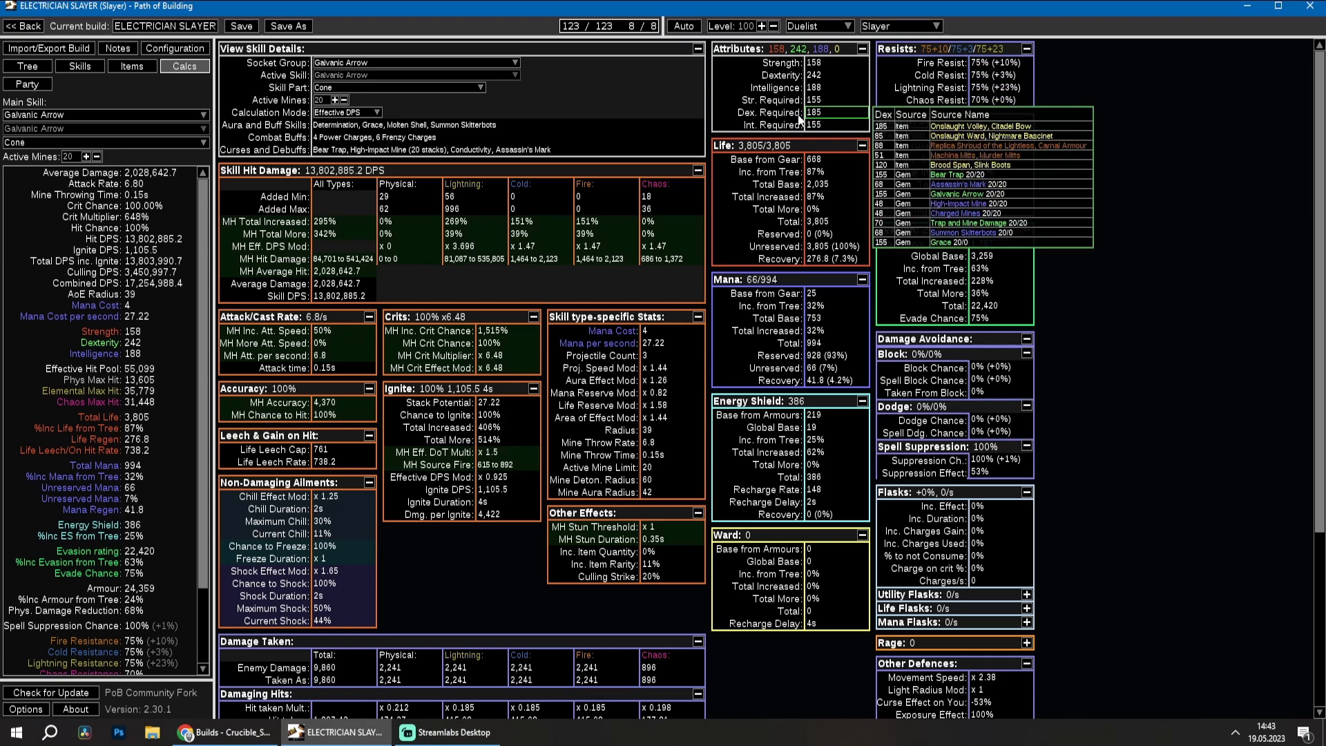
mouse_move(814, 89)
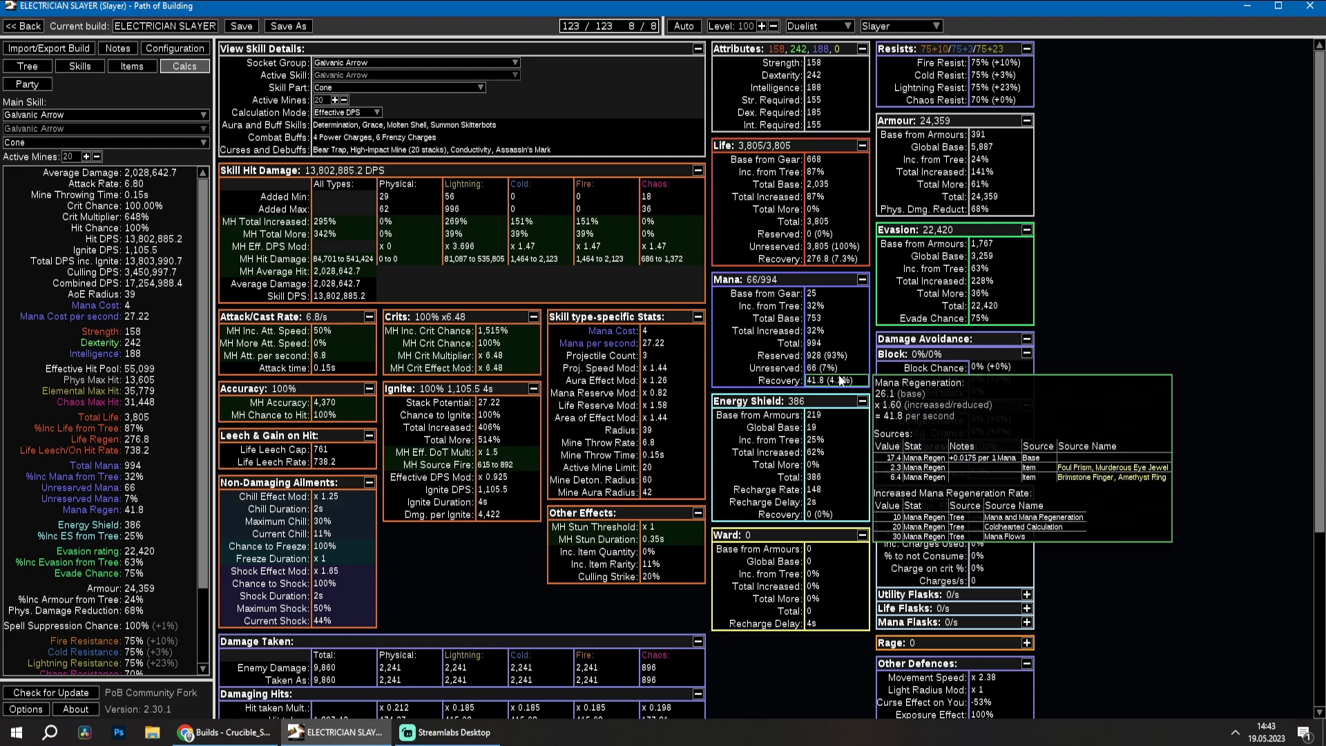
mouse_move(848, 354)
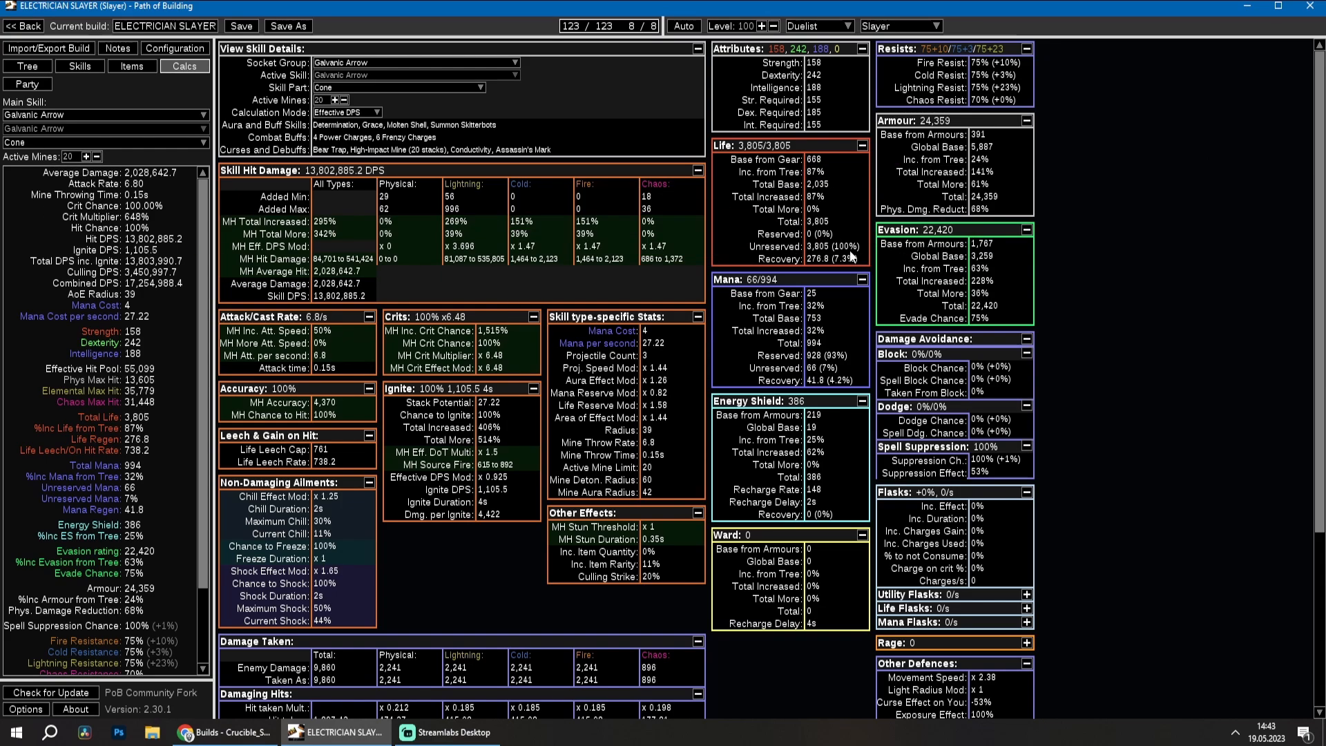
mouse_move(981, 252)
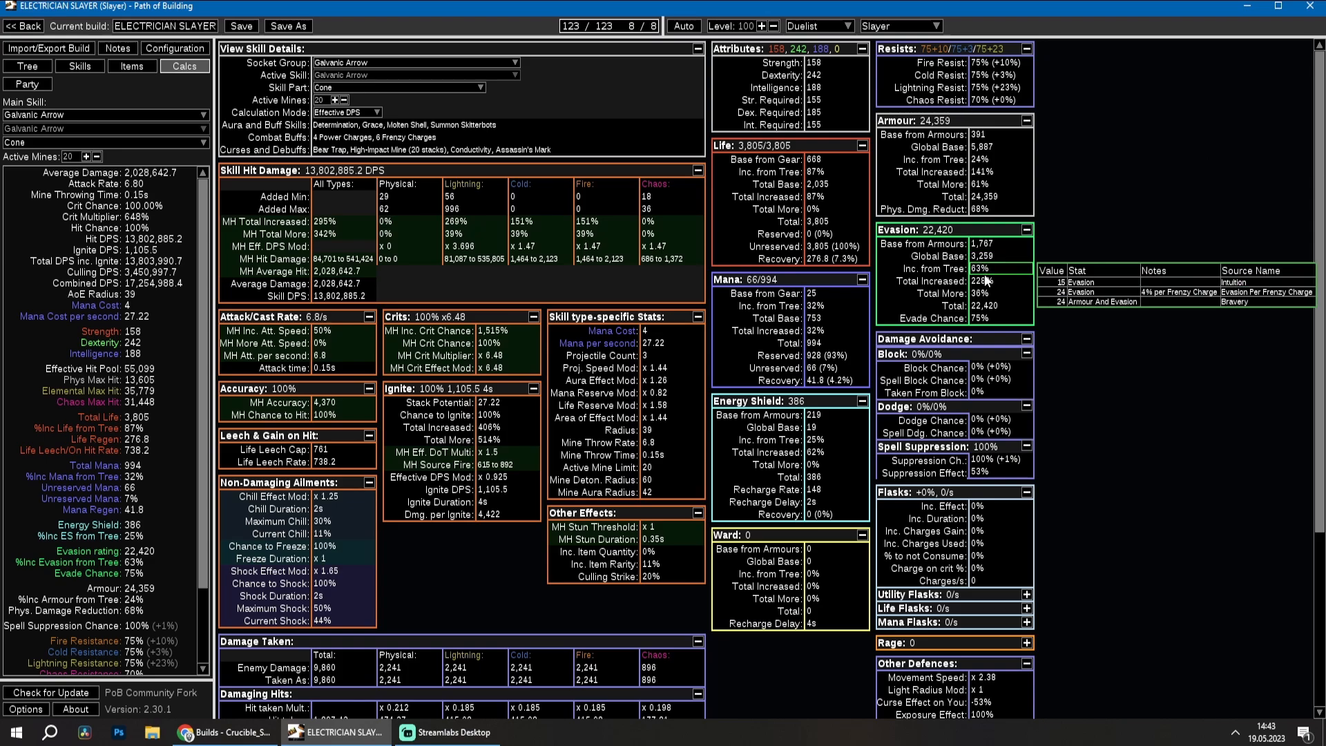
mouse_move(984, 317)
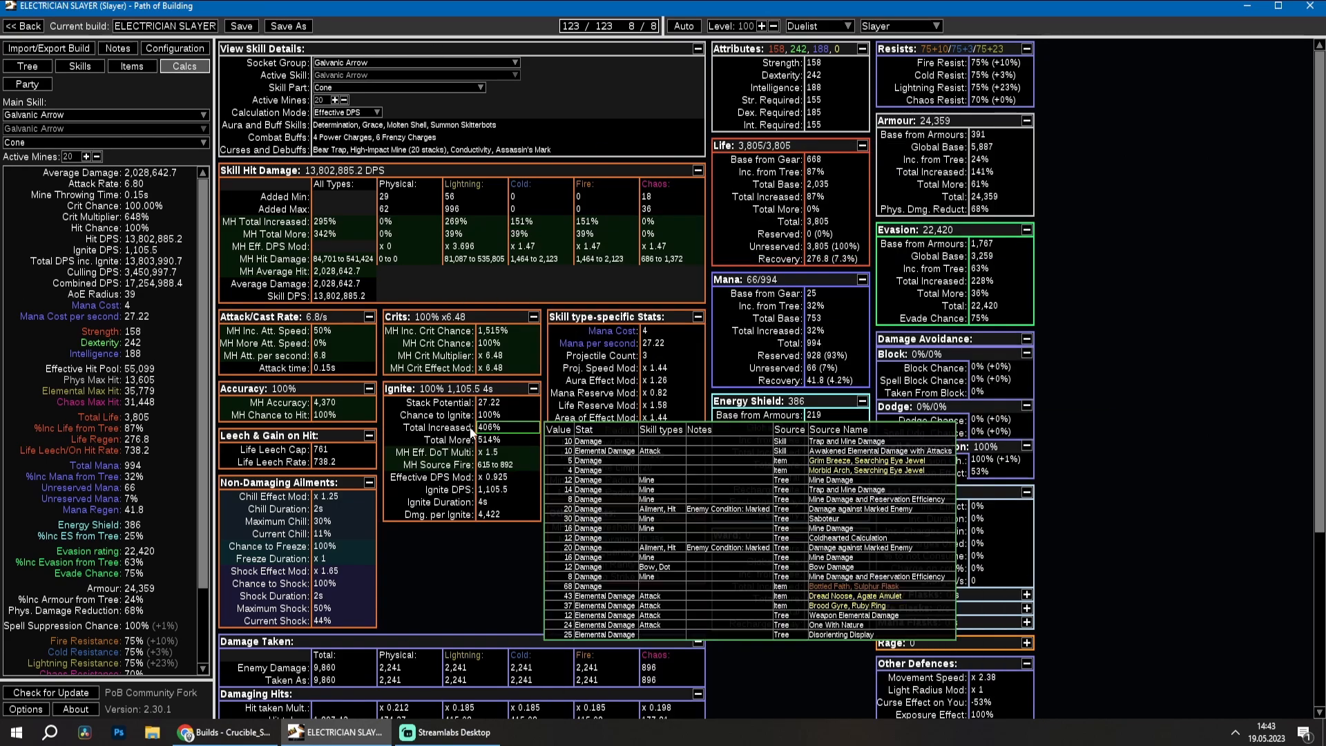
Open the passive skill tree and survey the allocated path from the Duelist start and the surrounding clusters.
click(28, 66)
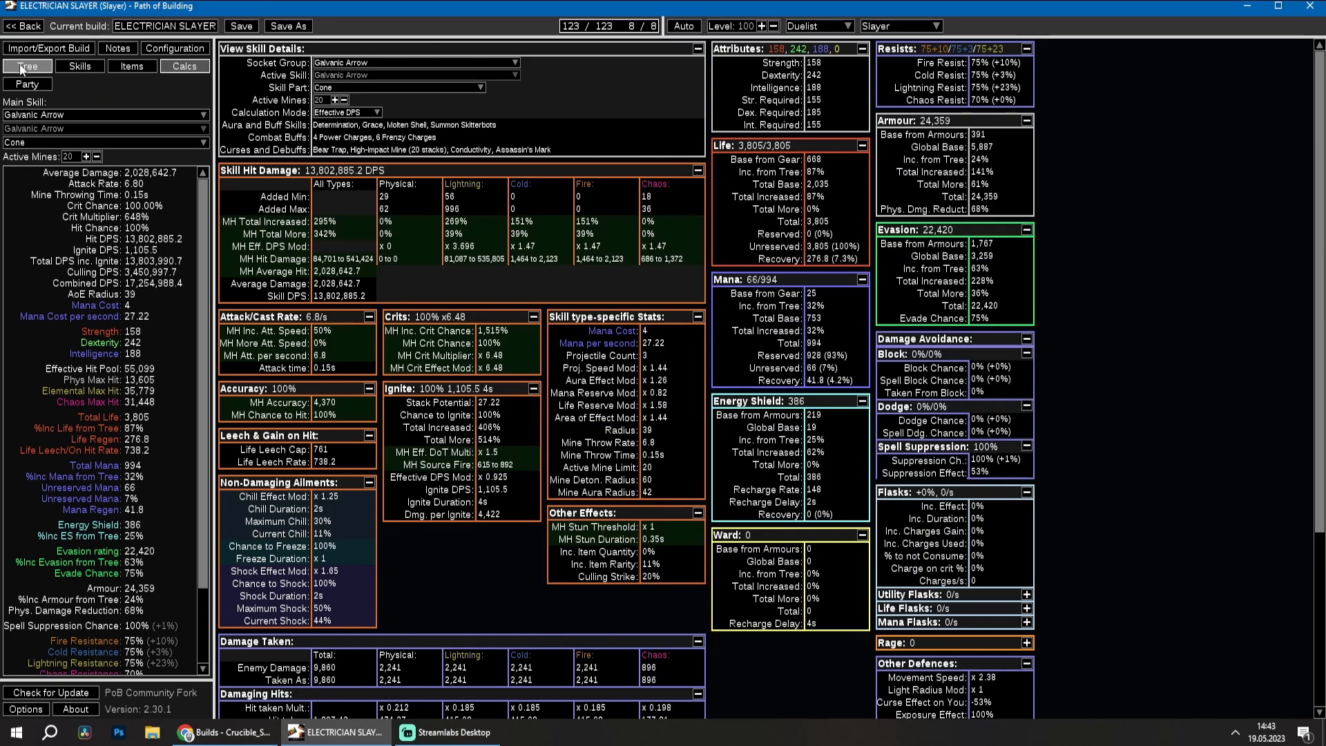
scroll(718, 368, down, 3)
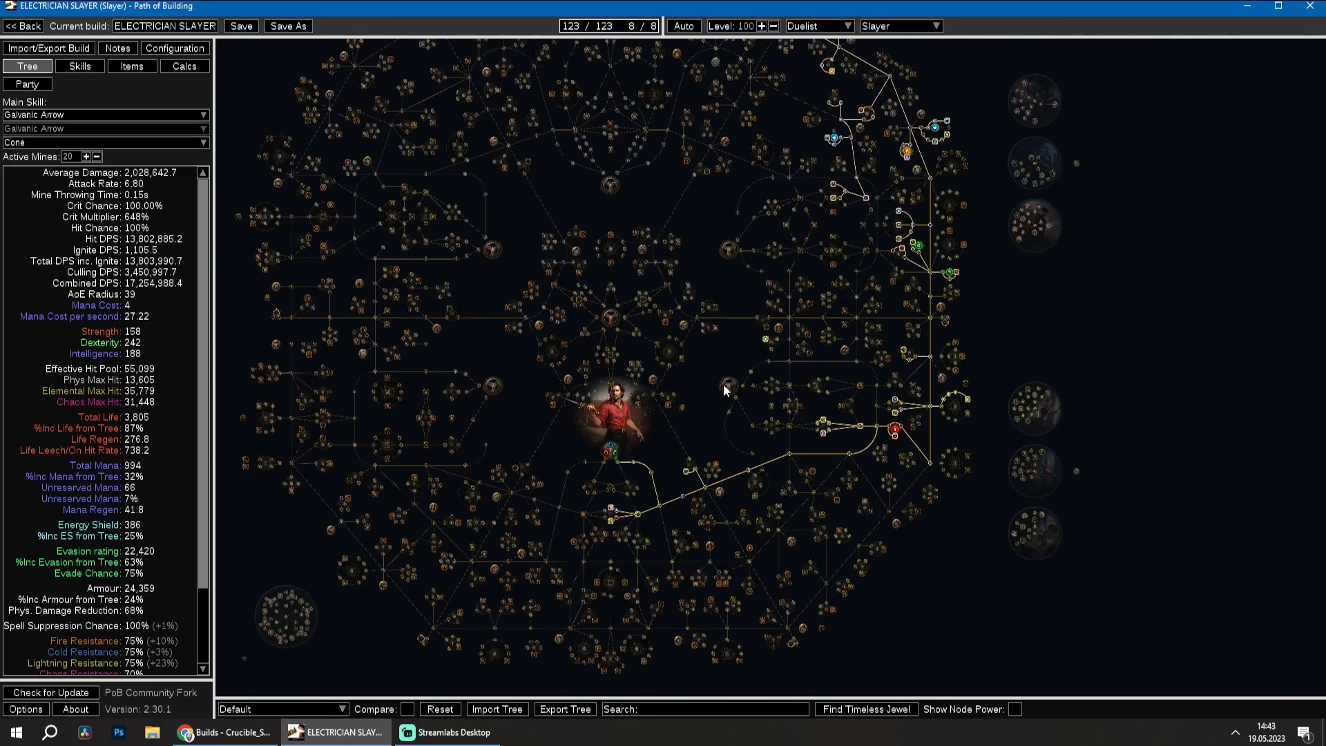
scroll(782, 346, down, 2)
drag(804, 334, 768, 395)
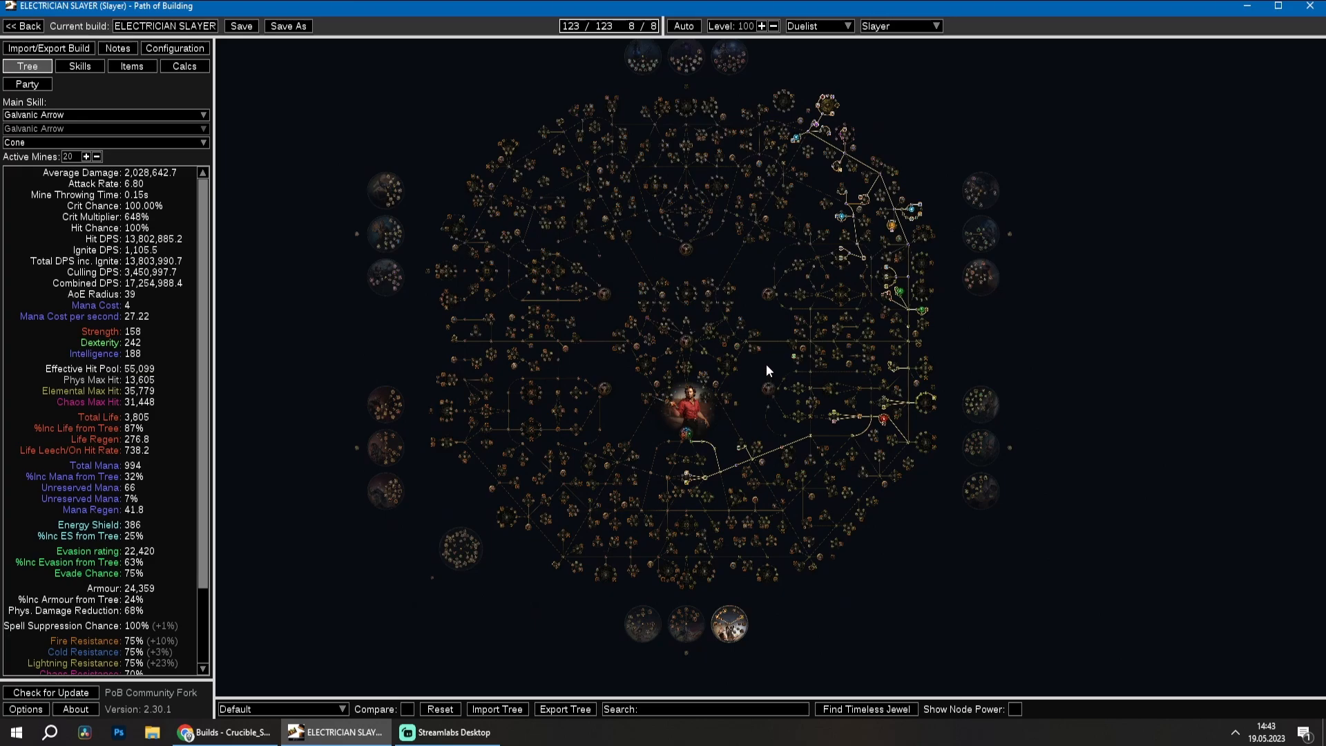
scroll(753, 391, up, 3)
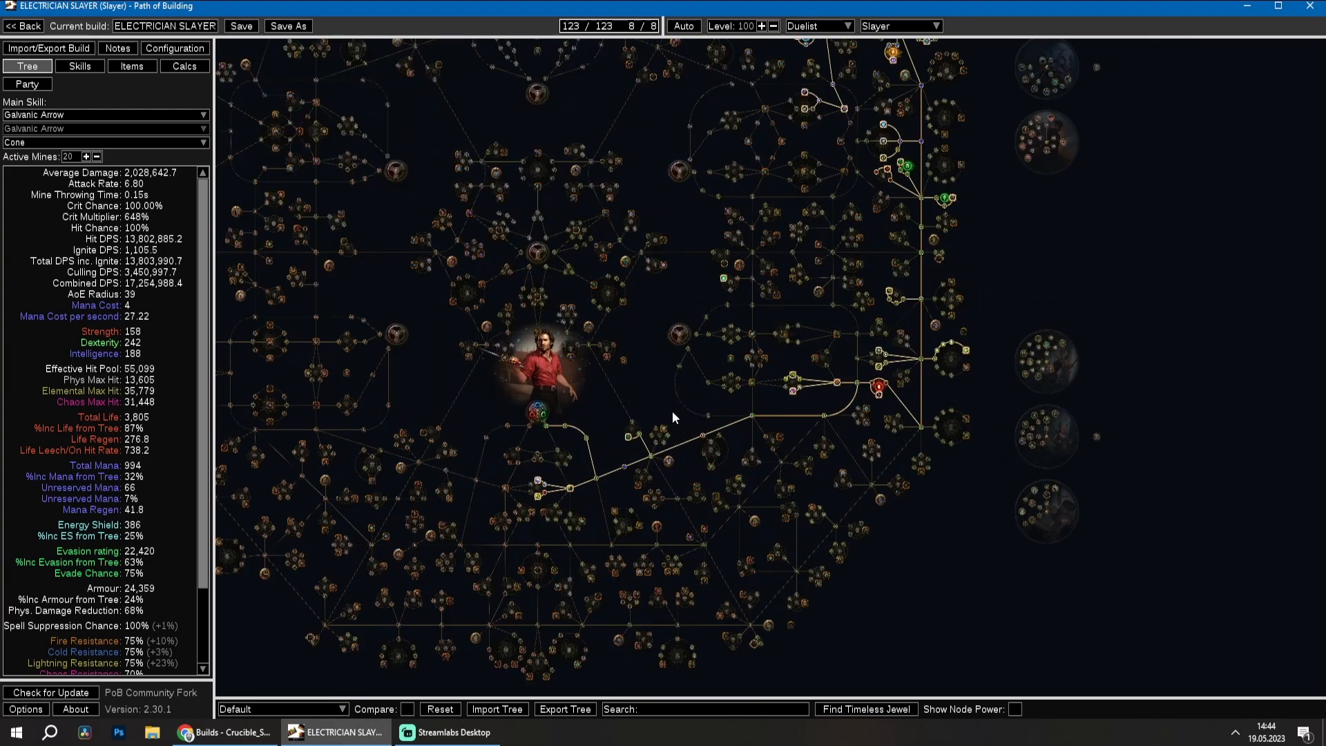
scroll(673, 411, up, 3)
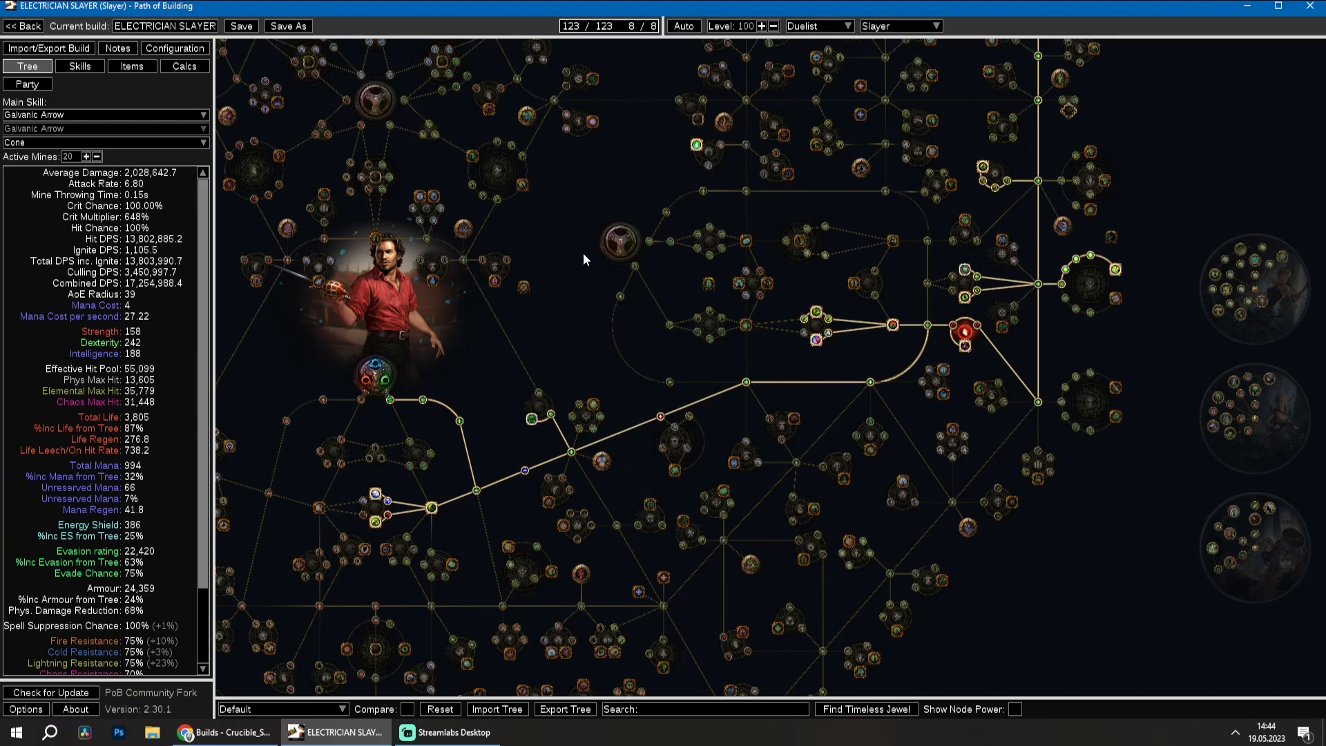
scroll(583, 253, down, 4)
drag(831, 225, 898, 204)
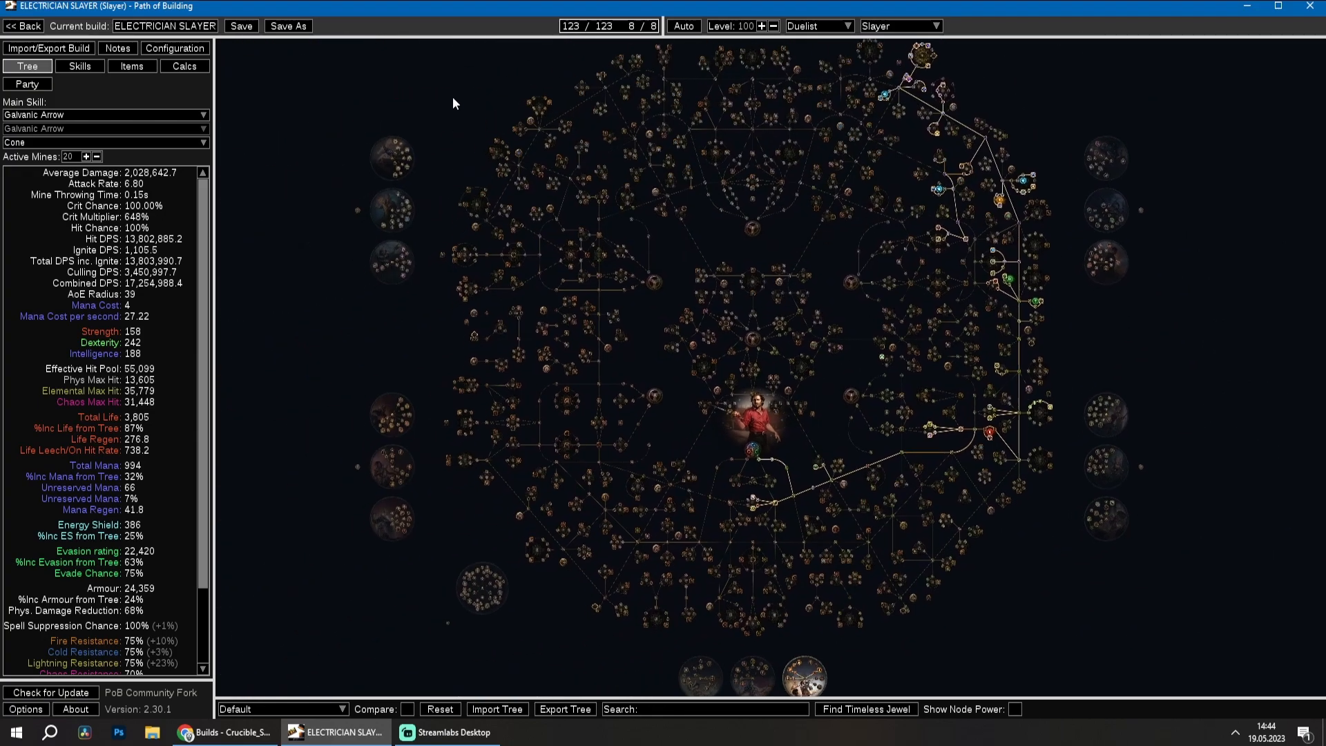
drag(832, 254, 839, 279)
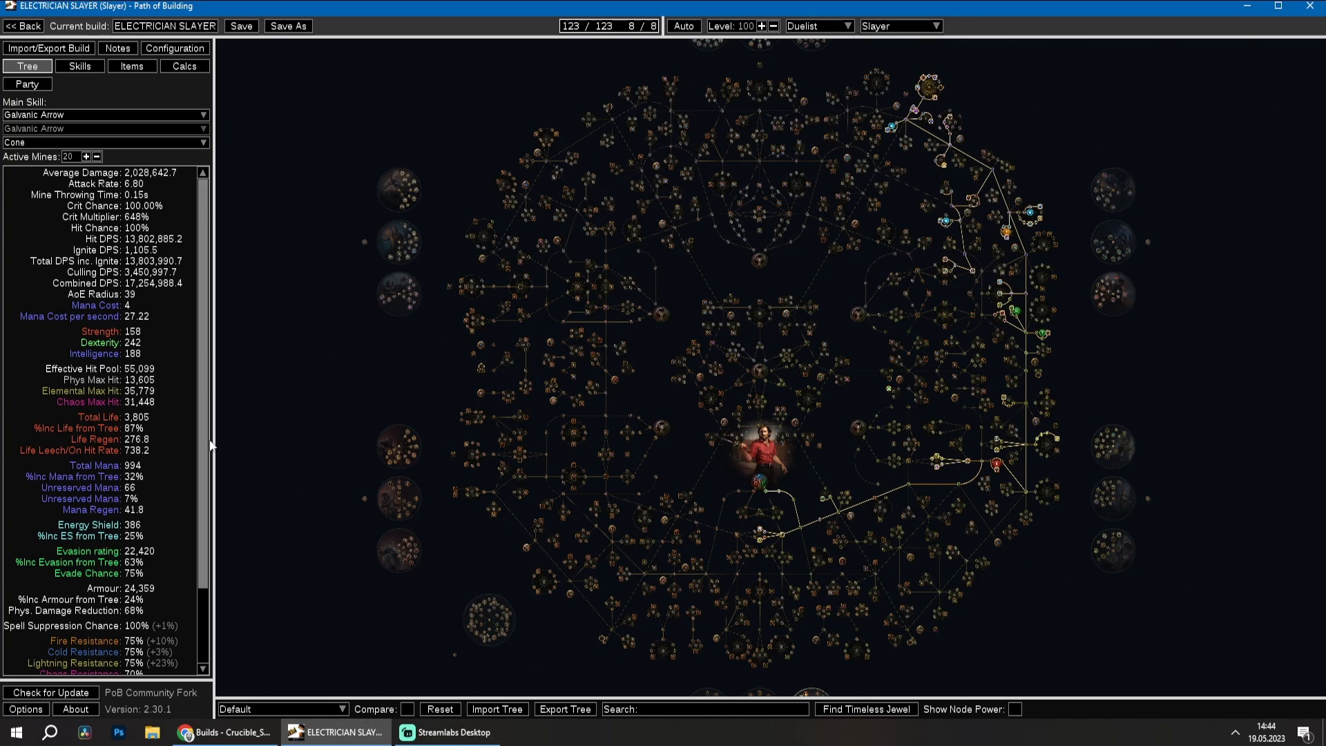
Review the character stat summary down to Full DPS and check the Galvanic Arrow socket group's gem setup.
scroll(204, 442, down, 3)
scroll(202, 204, up, 3)
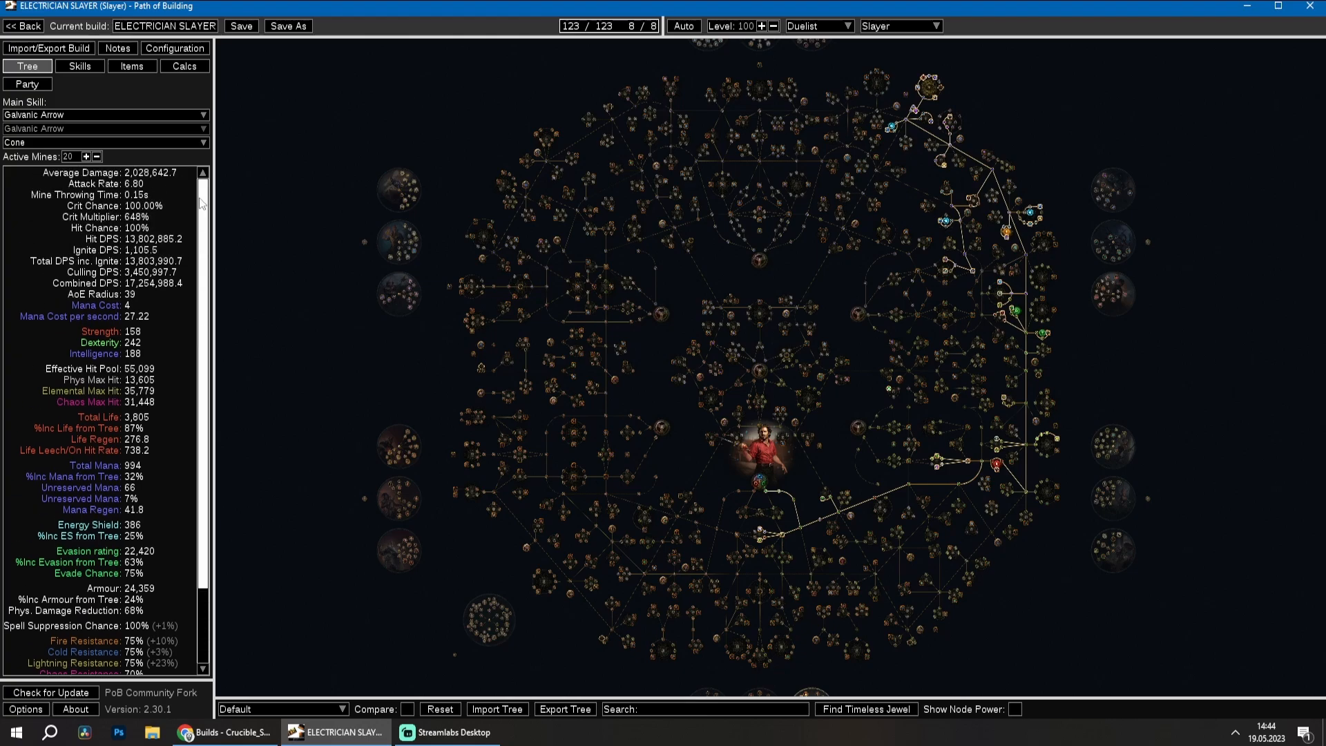
scroll(81, 592, down, 3)
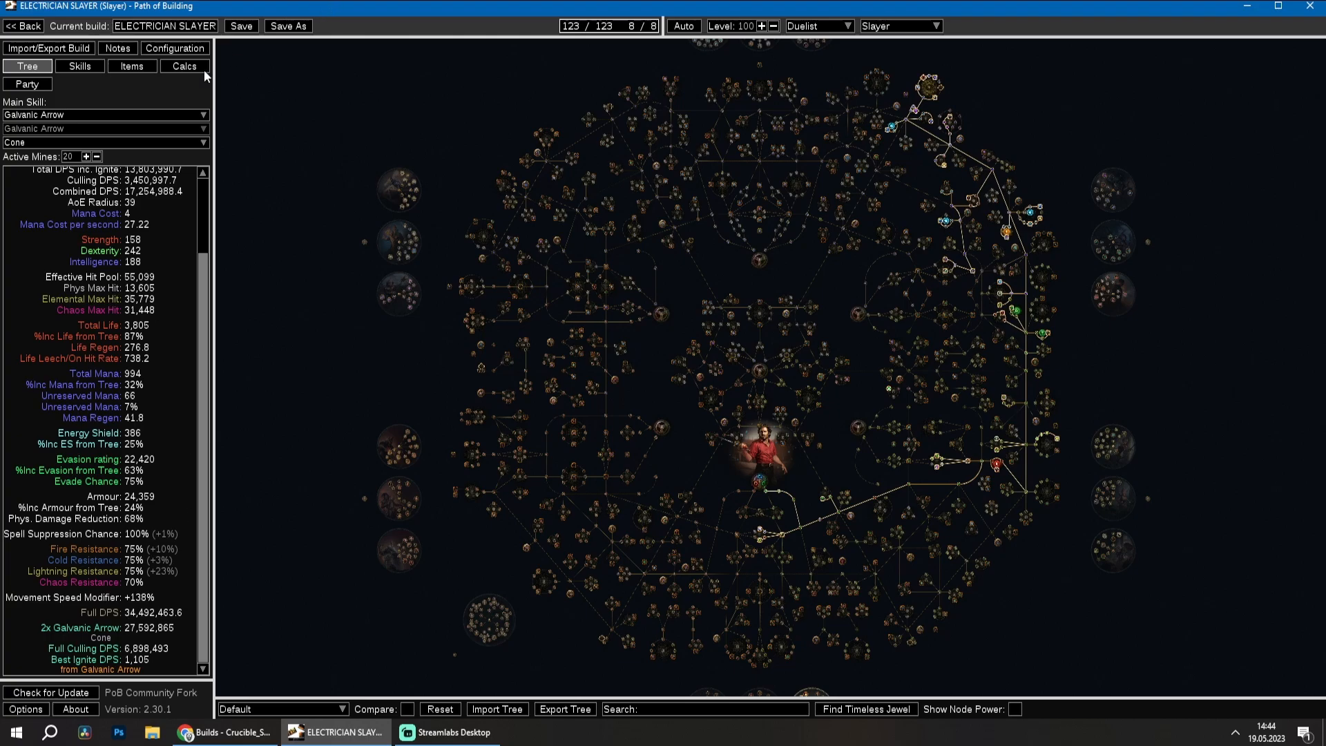
click(91, 69)
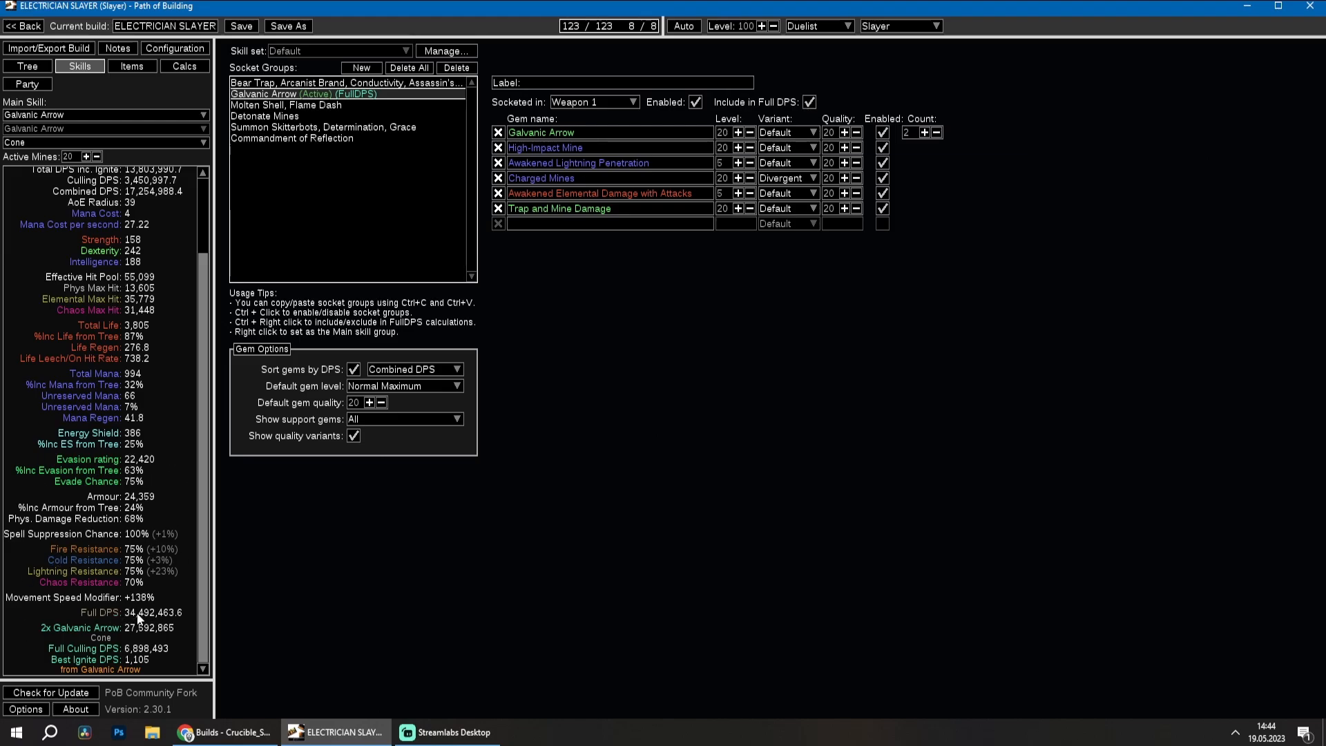
Return to the passive tree and enable node power display based on Full DPS.
click(28, 65)
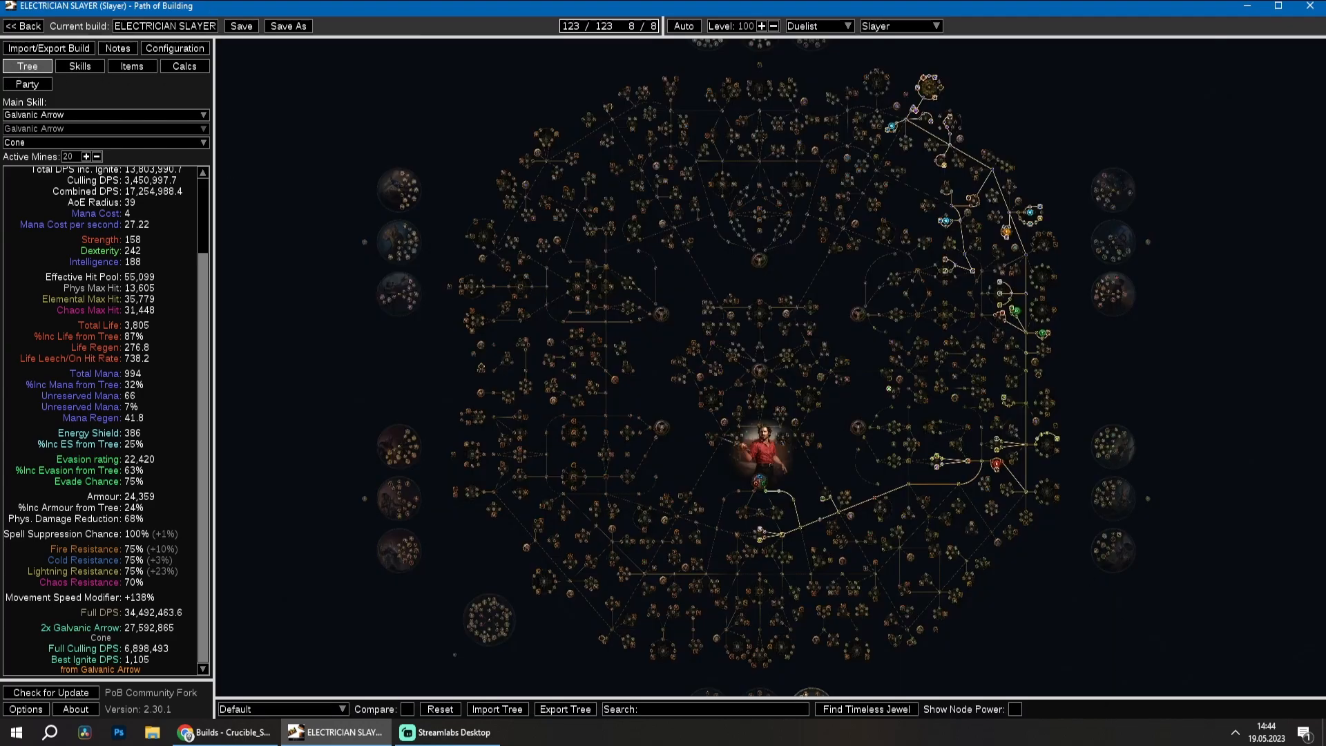
click(1014, 710)
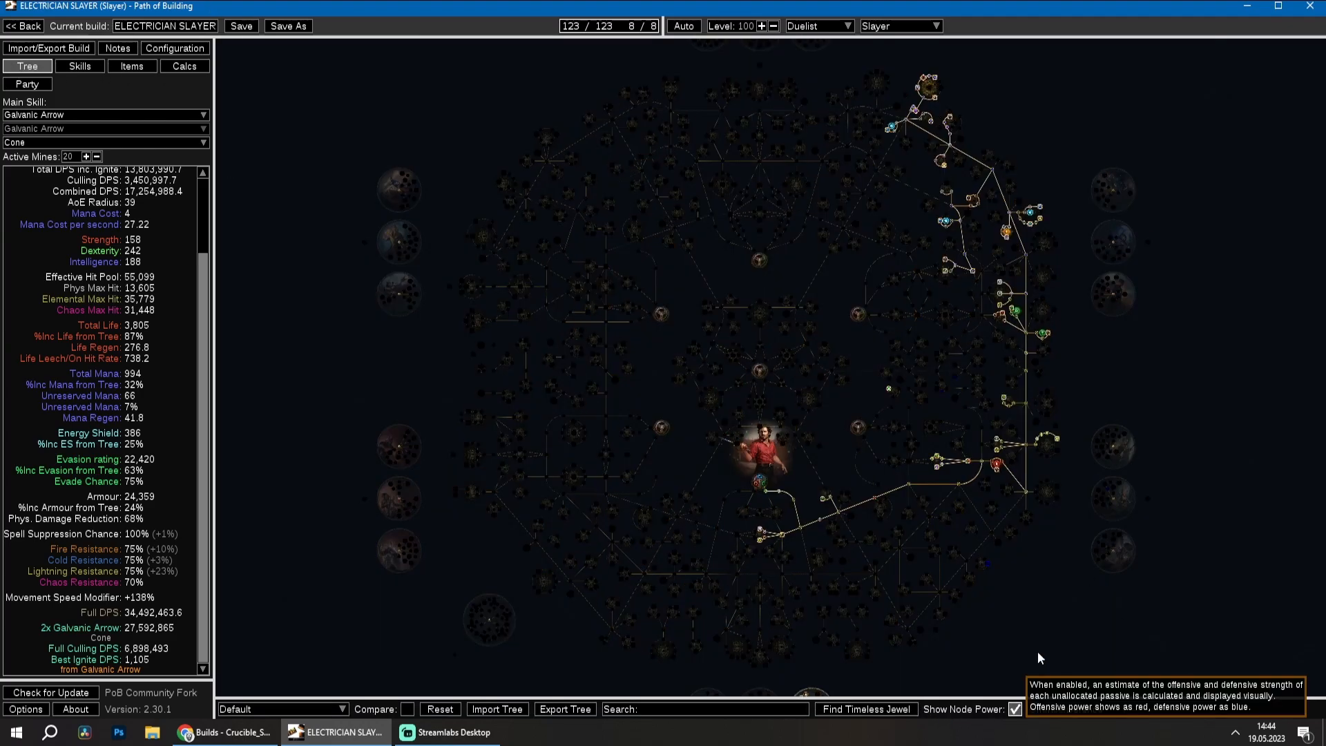
drag(1037, 652, 1017, 578)
click(1075, 714)
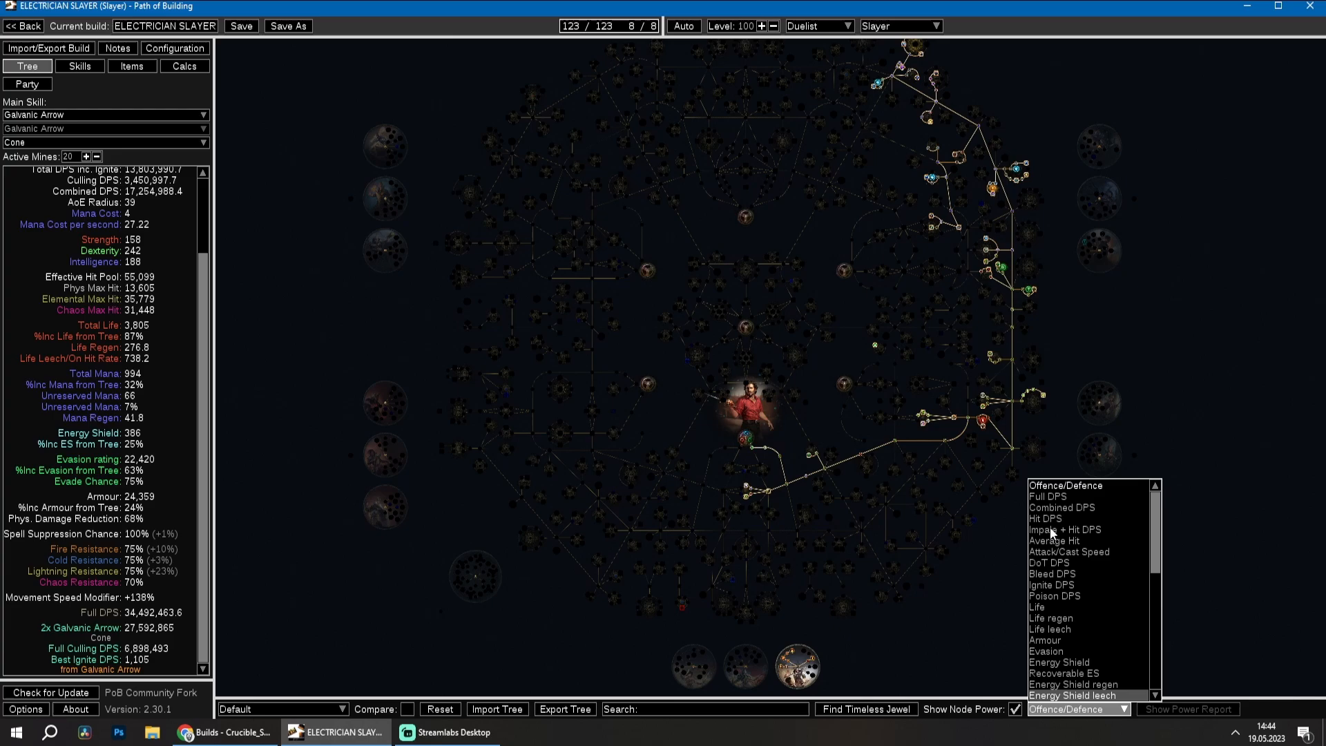
click(1050, 491)
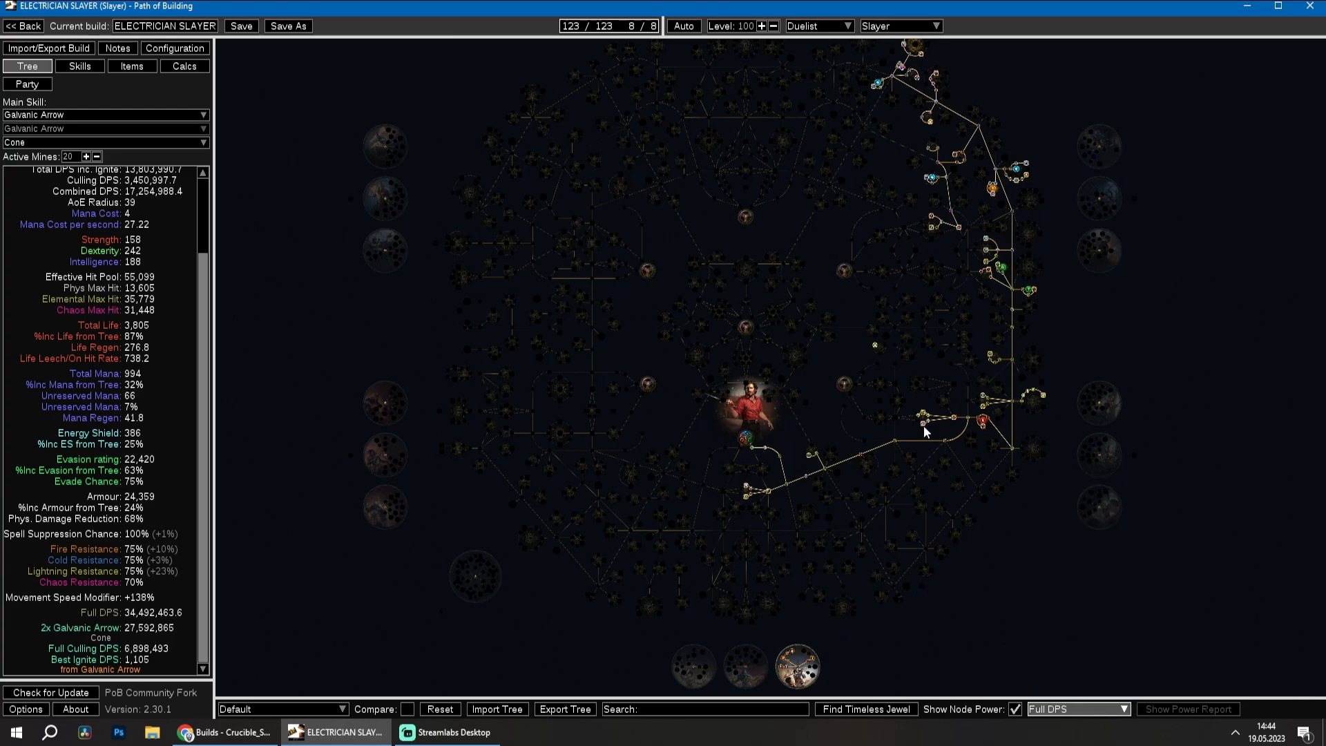
drag(822, 357, 749, 408)
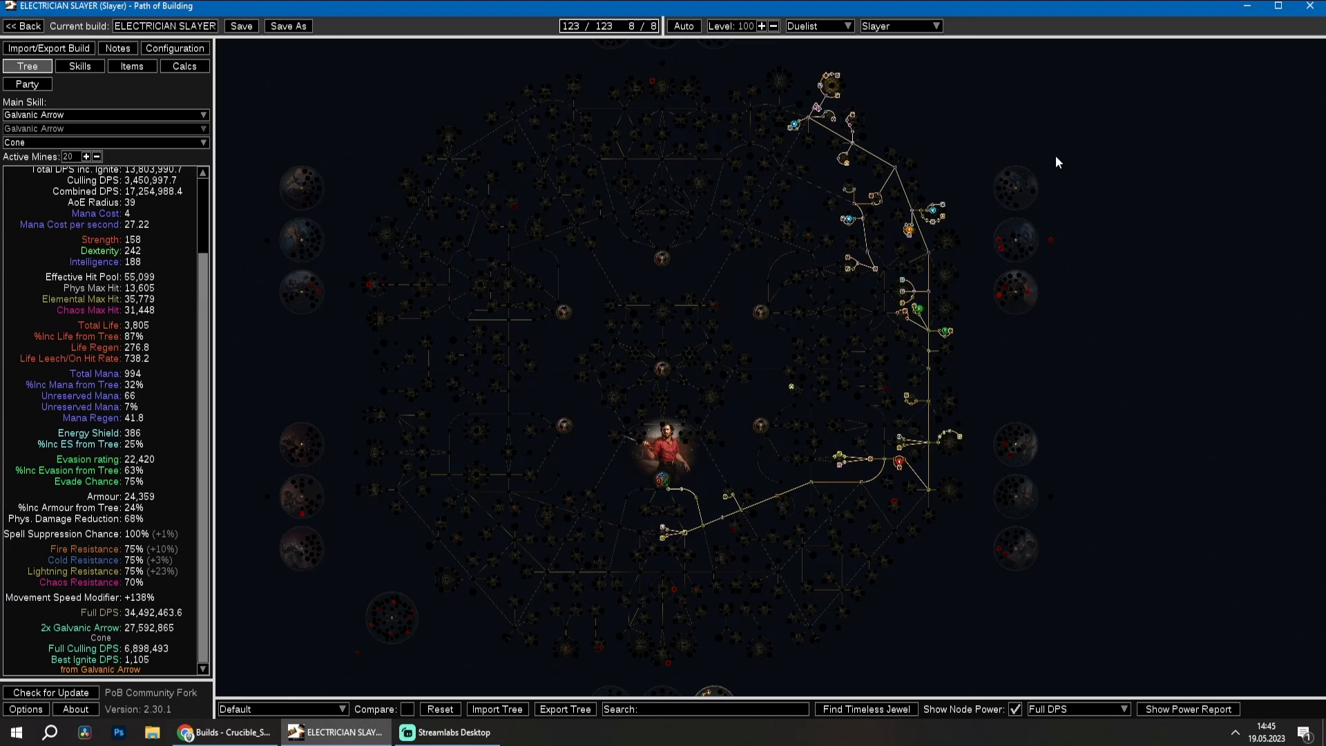
Show the node power report and compare its notables sorted by power per point and by Full DPS.
click(1171, 707)
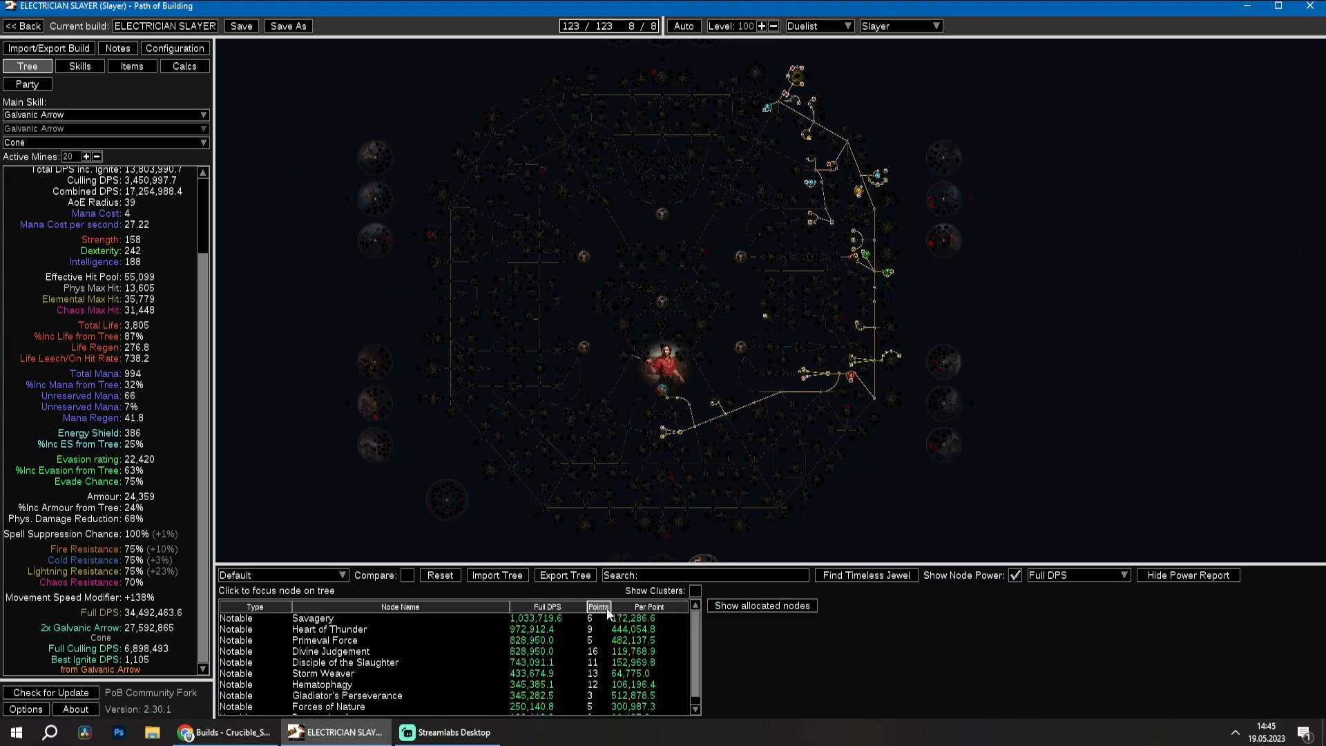
click(625, 609)
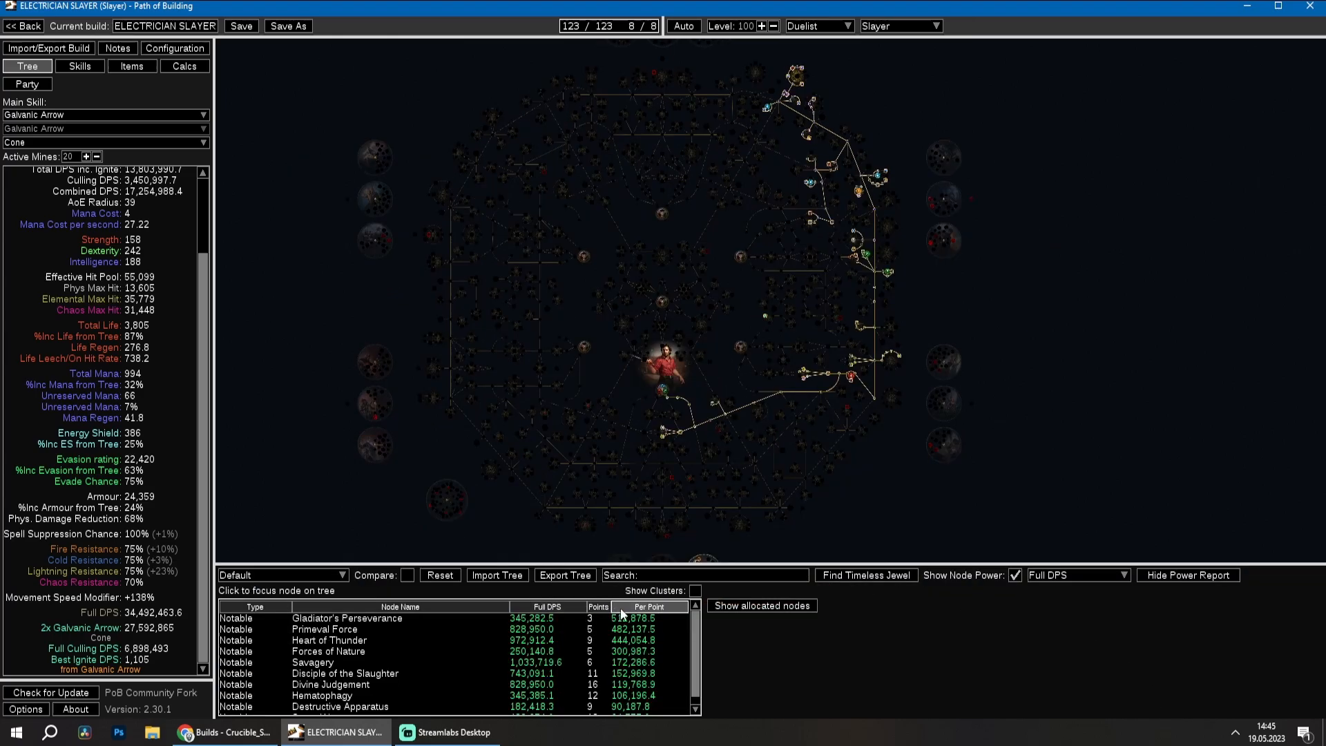
click(567, 607)
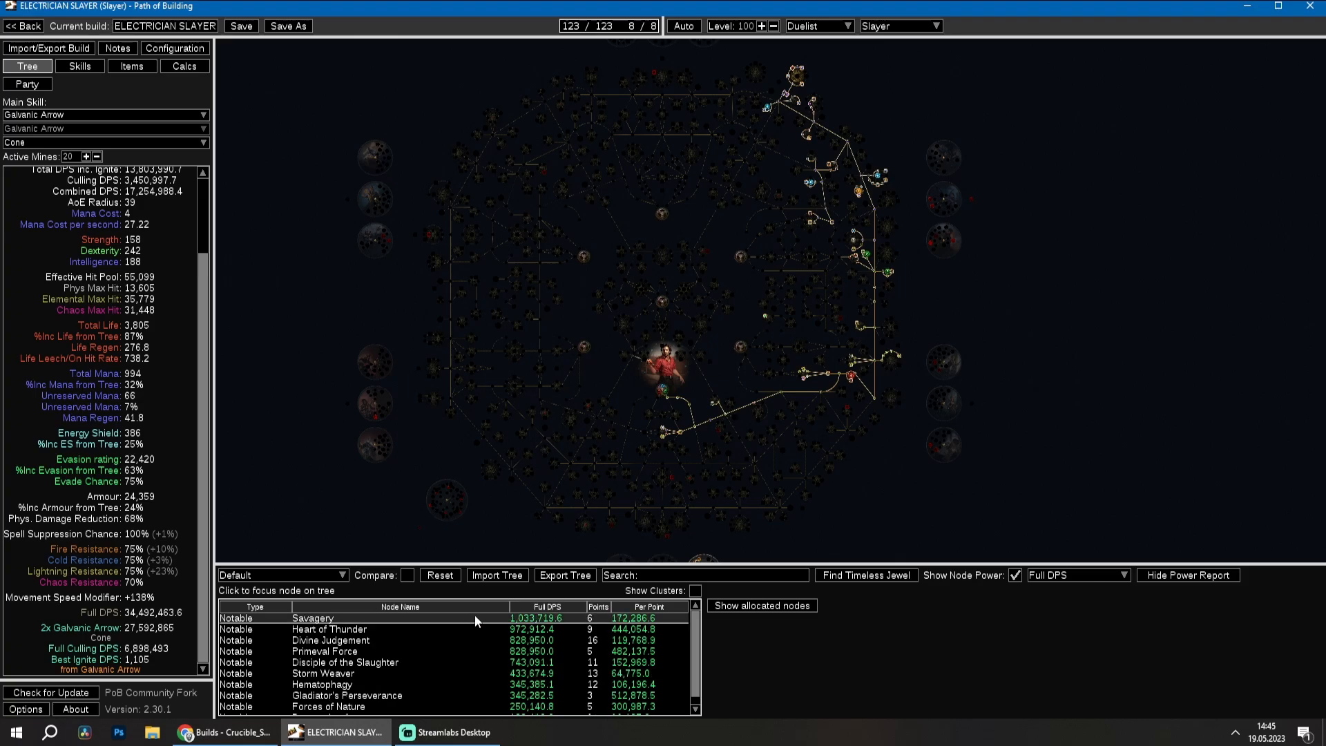
click(642, 609)
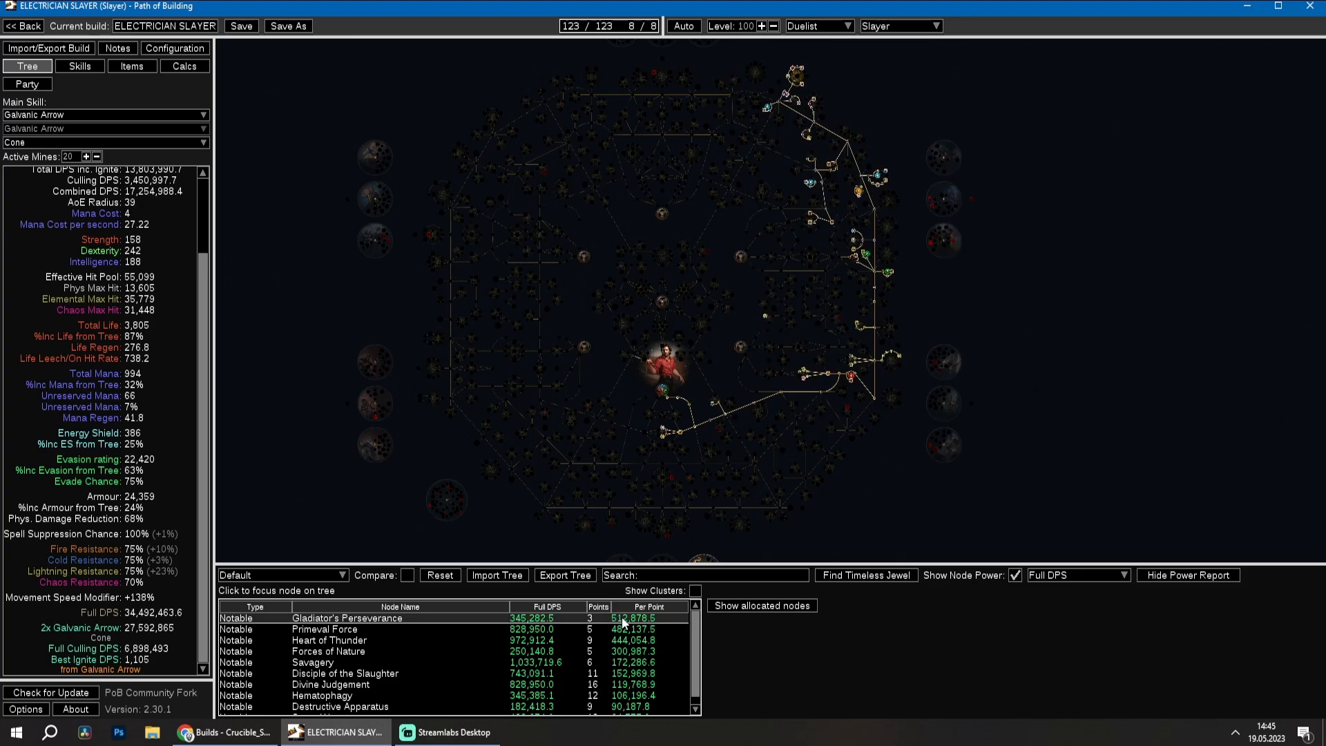
Sort the power report by Full DPS and focus the Savagery notable on the passive tree.
click(547, 608)
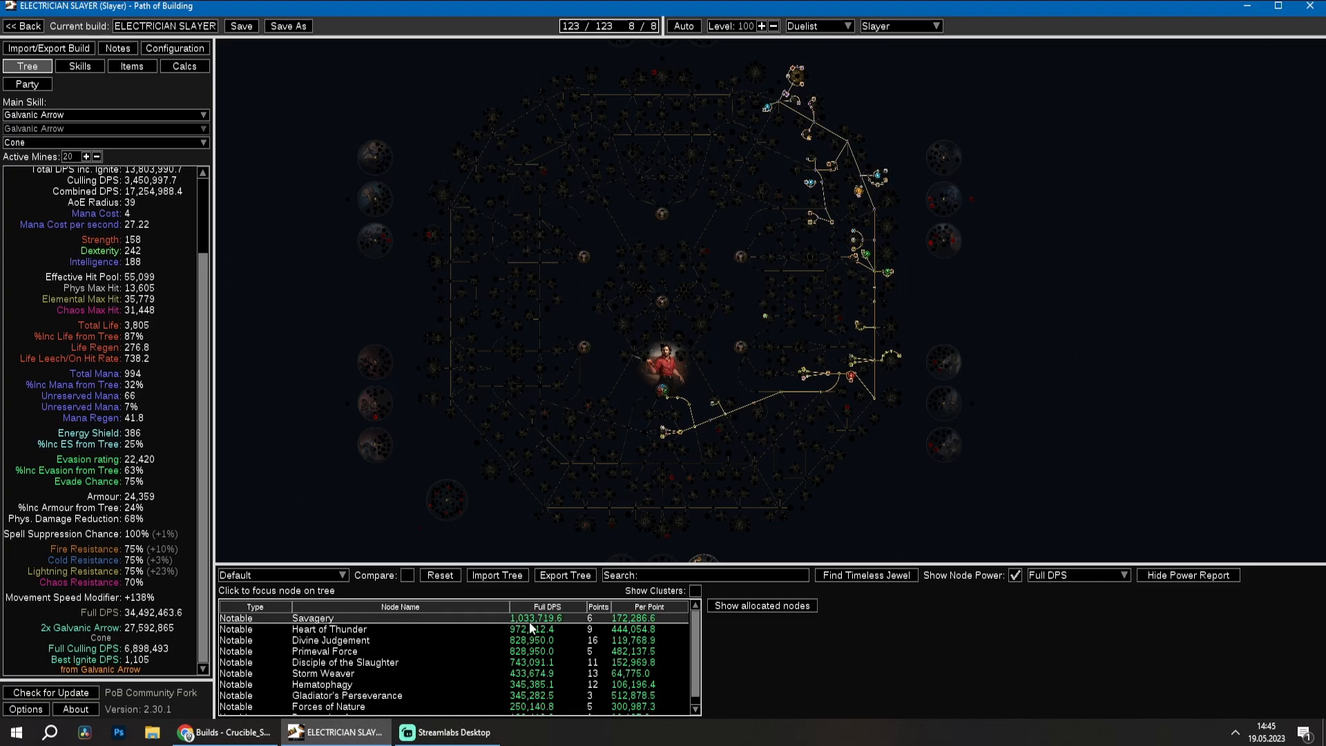
click(530, 623)
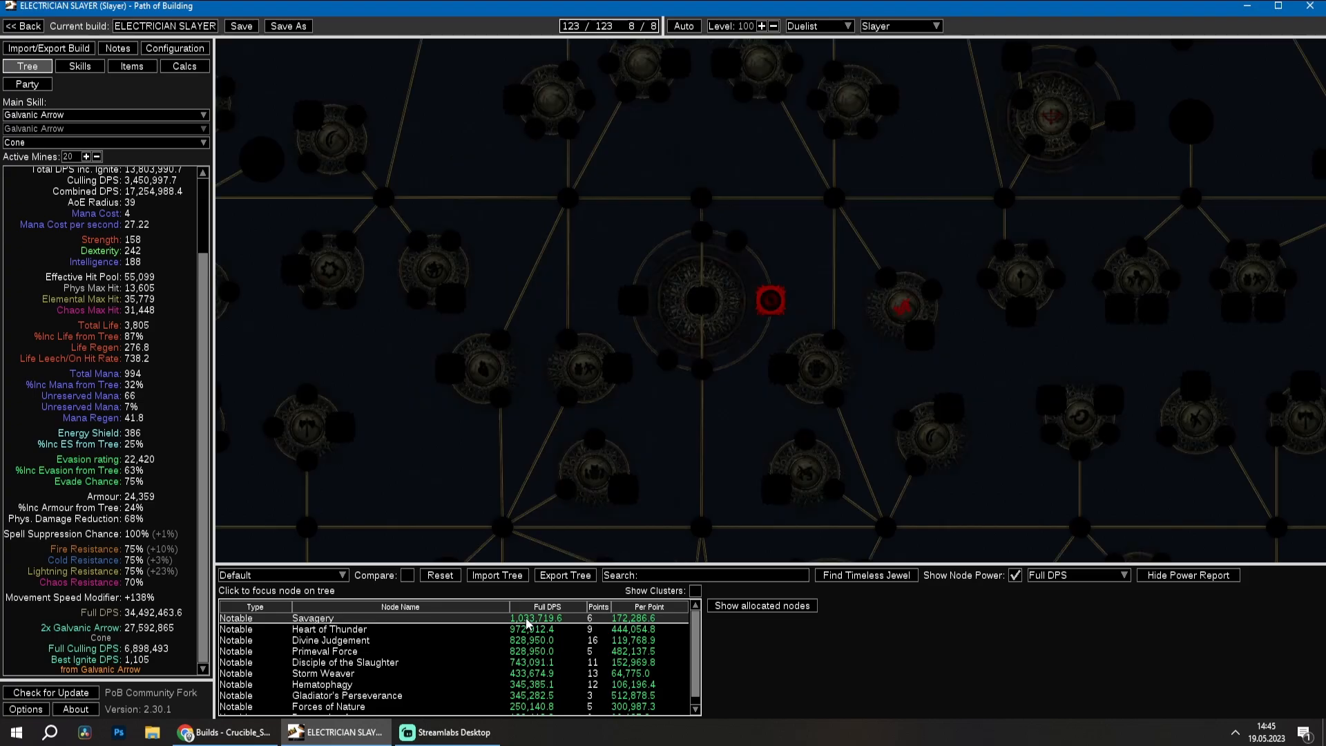
mouse_move(764, 306)
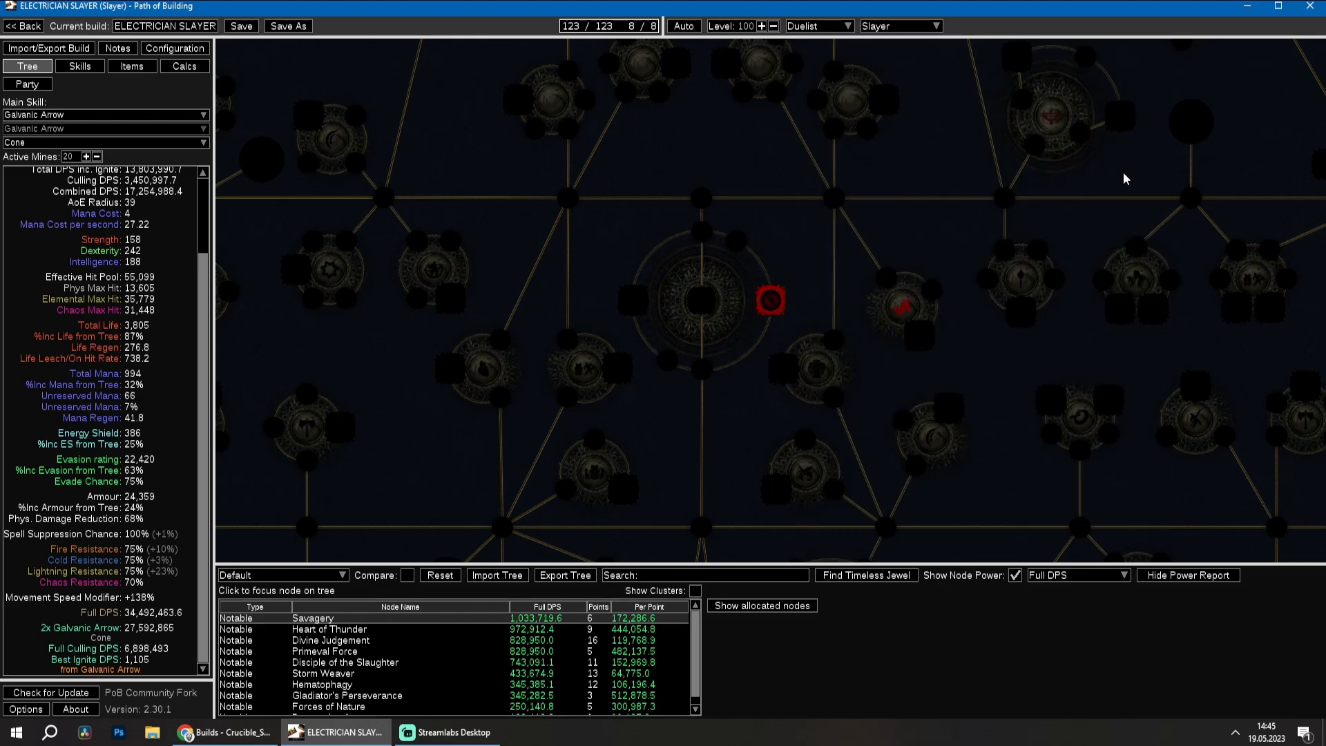
Sort the power report by power per point, focus Gladiator's Perseverance, and inspect the DPS gain of the nearby Attack Damage and Speed node.
click(646, 607)
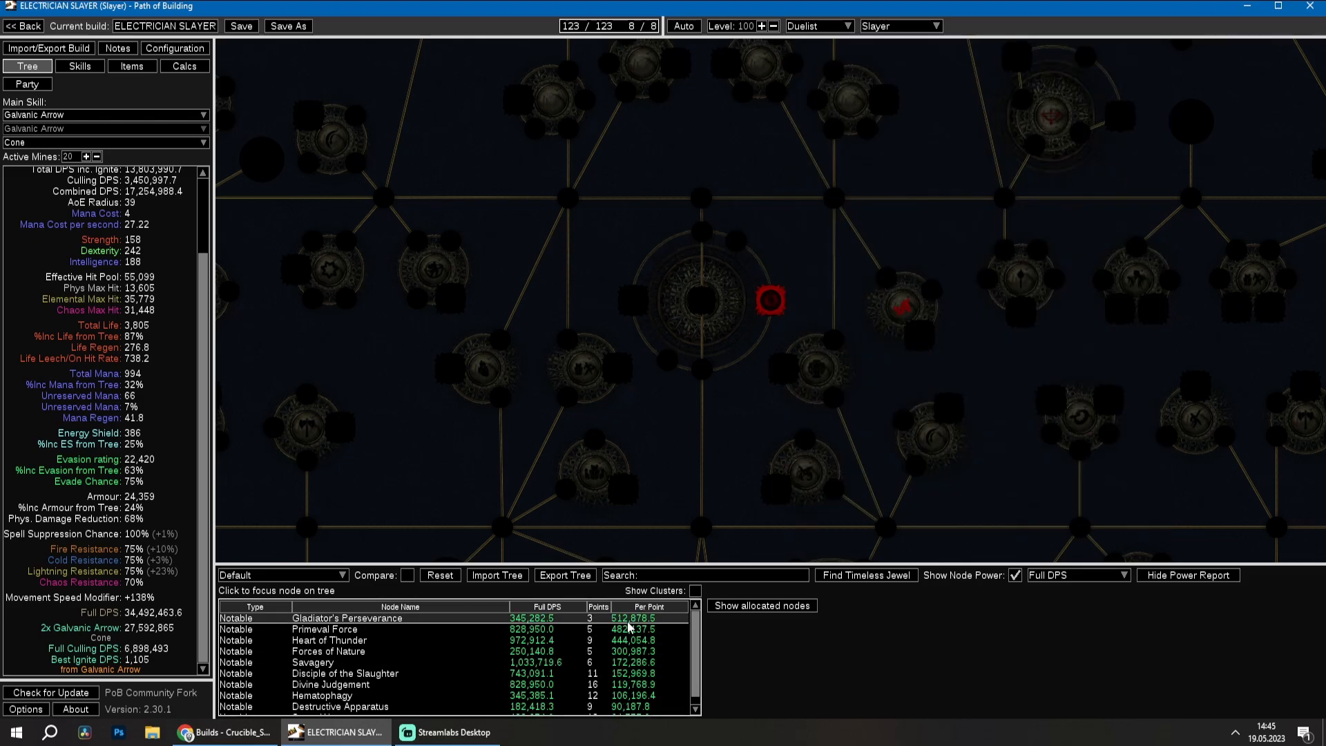
click(643, 618)
scroll(952, 237, down, 6)
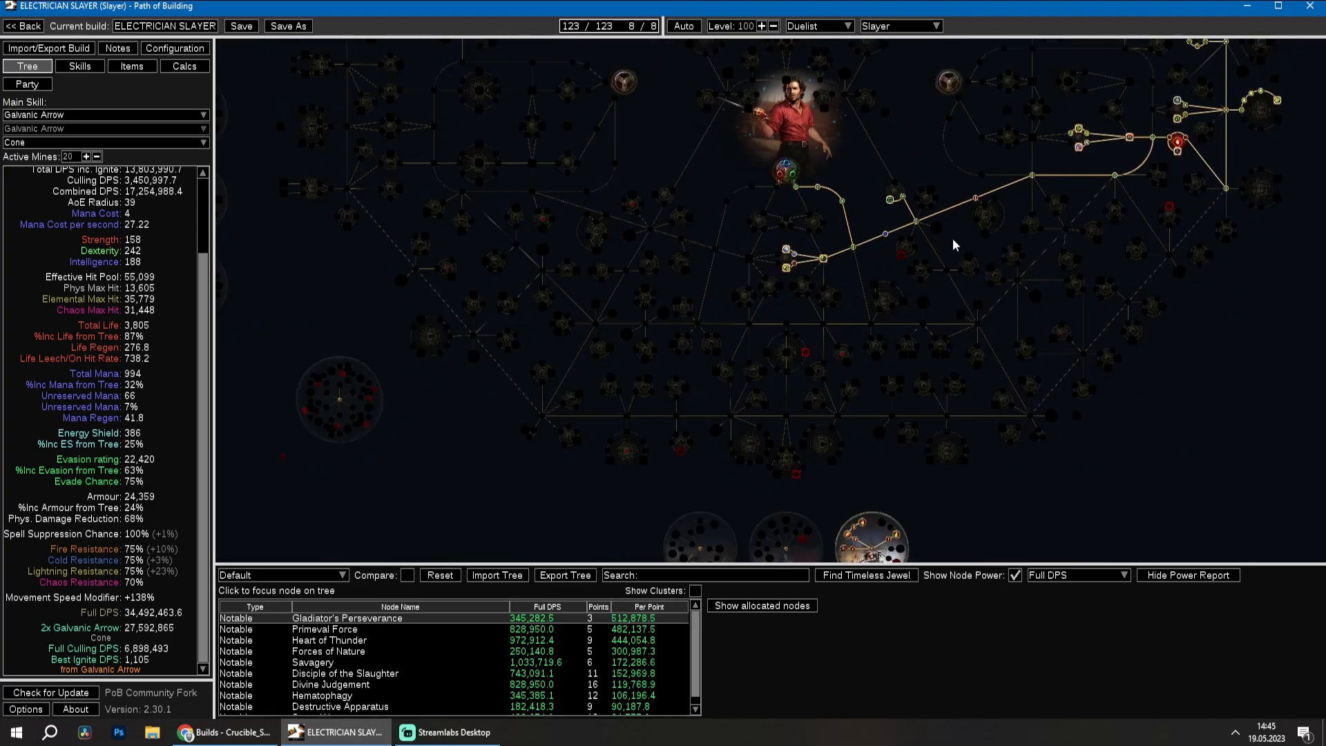
scroll(831, 343, up, 1)
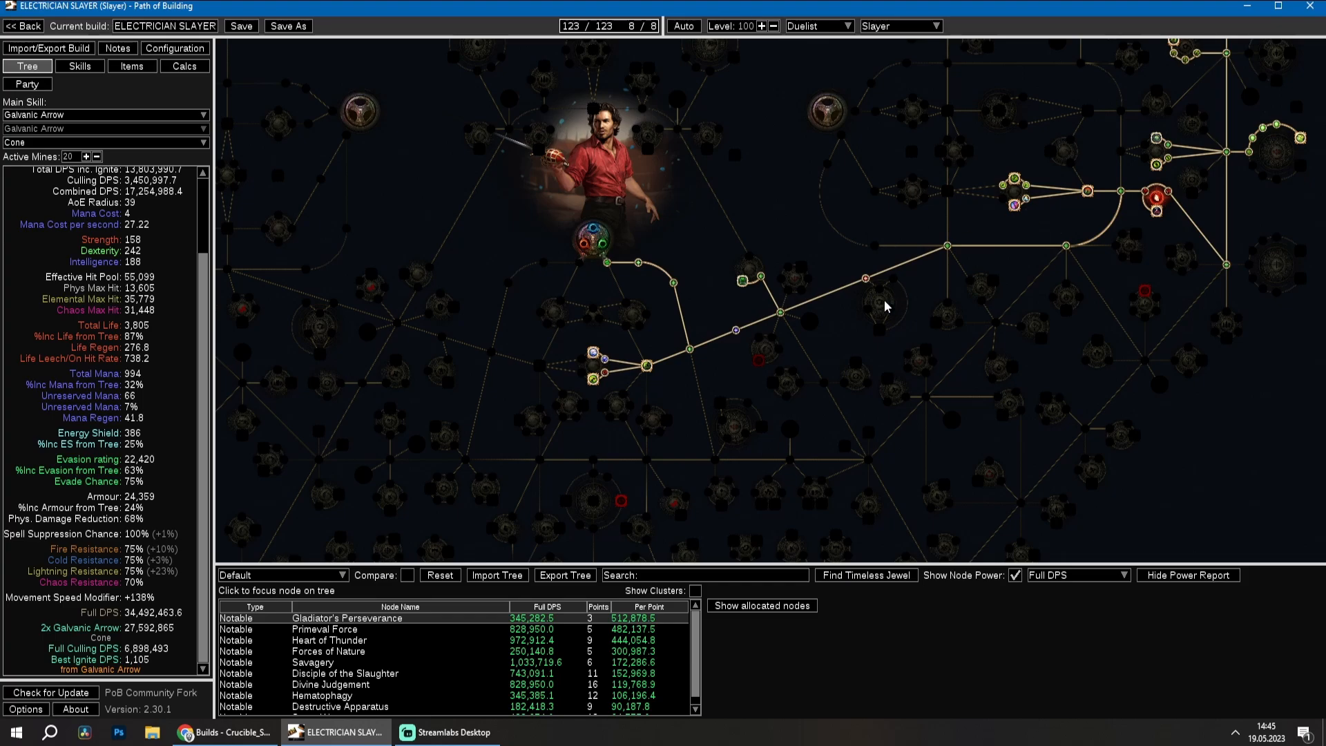
mouse_move(764, 366)
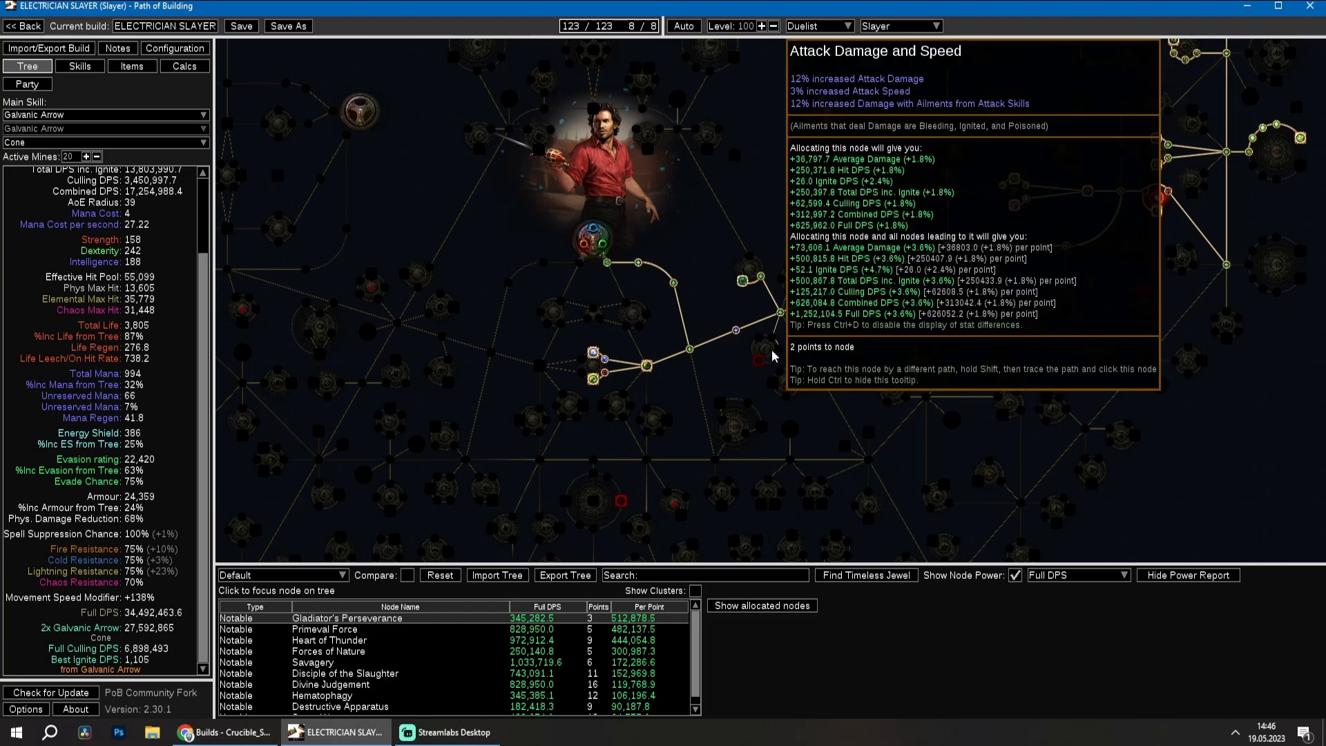
Focus the Storm Weaver notable from the power report on the passive tree and view its surroundings.
scroll(621, 663, down, 1)
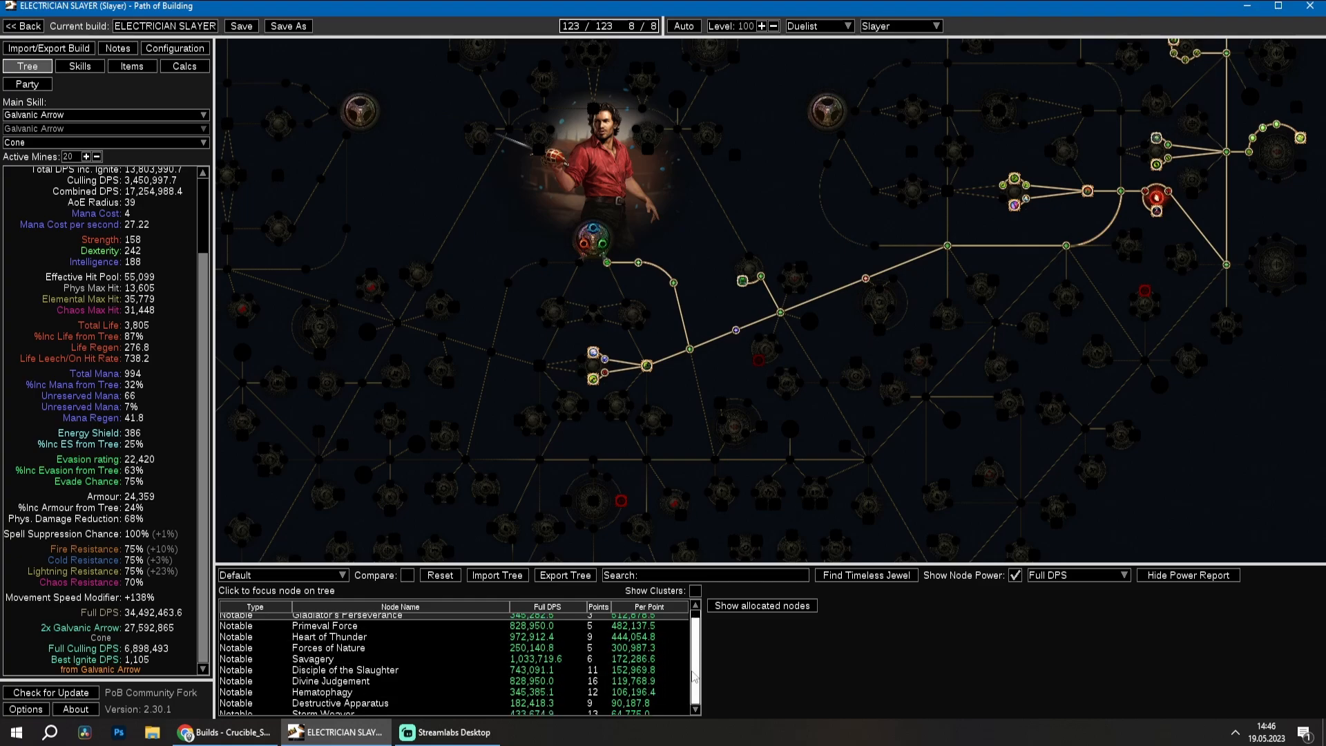
click(628, 711)
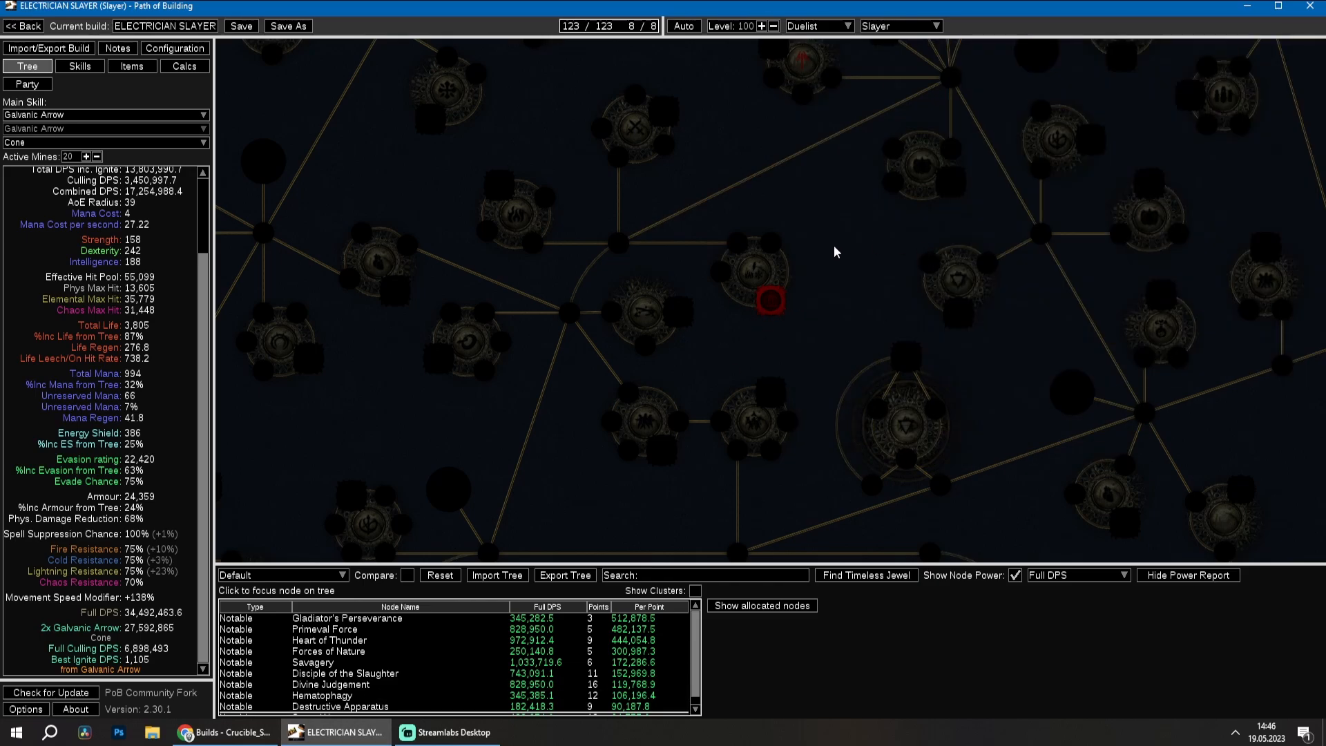
scroll(840, 304, down, 5)
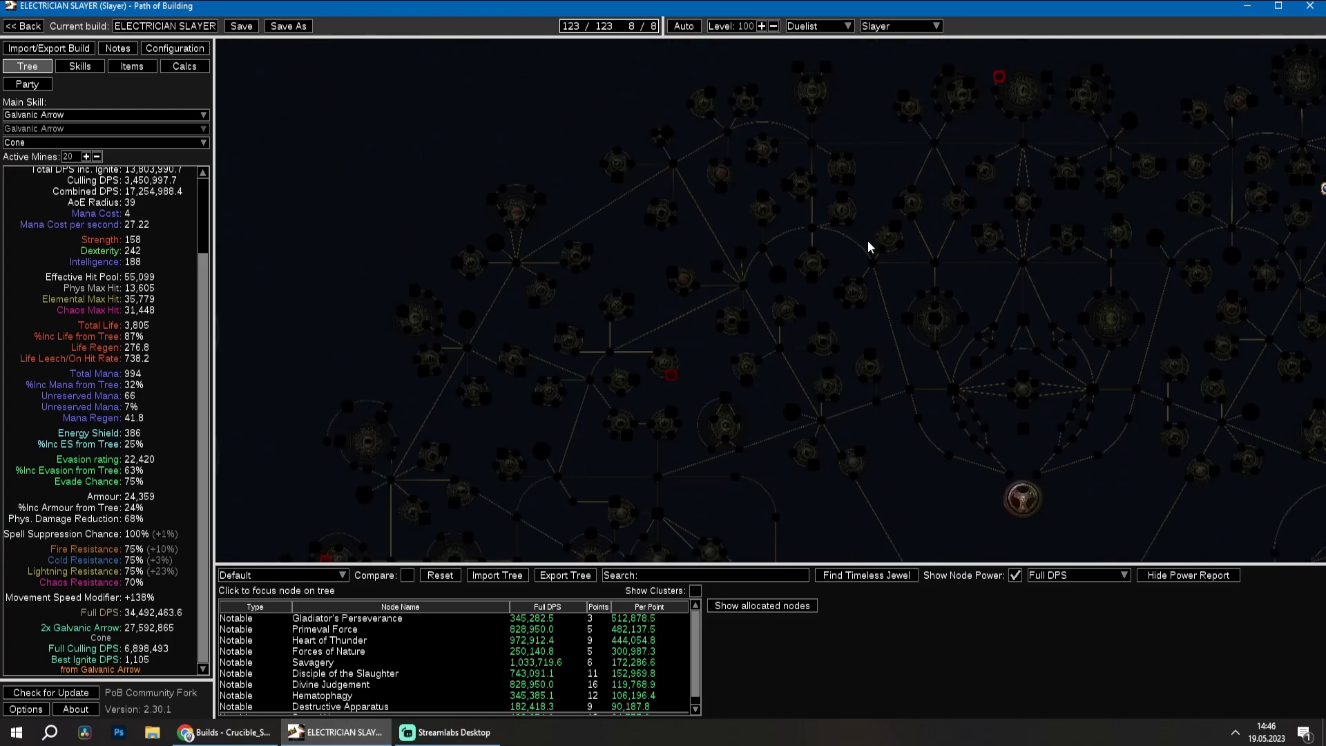
Unallocate the Overshock notable to compare Full DPS without it, and allocate it again.
scroll(773, 253, up, 5)
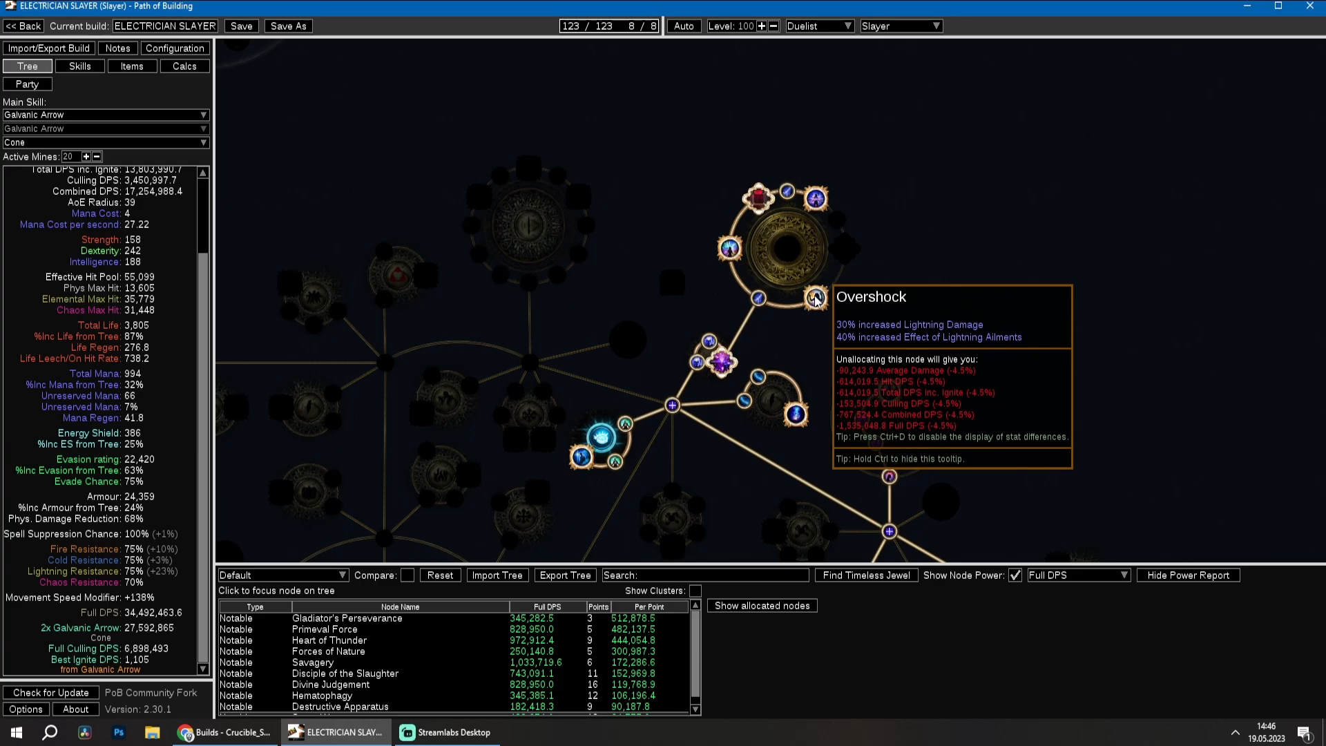
click(815, 298)
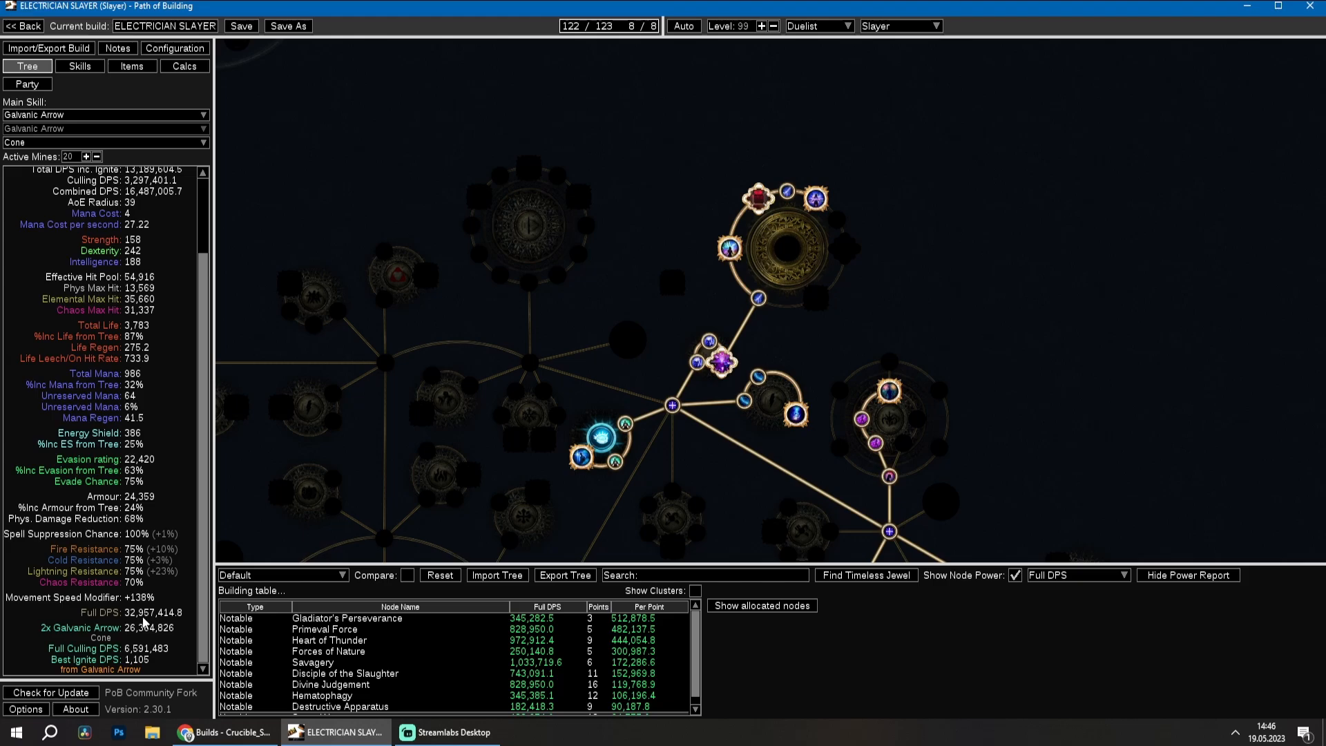
mouse_move(826, 299)
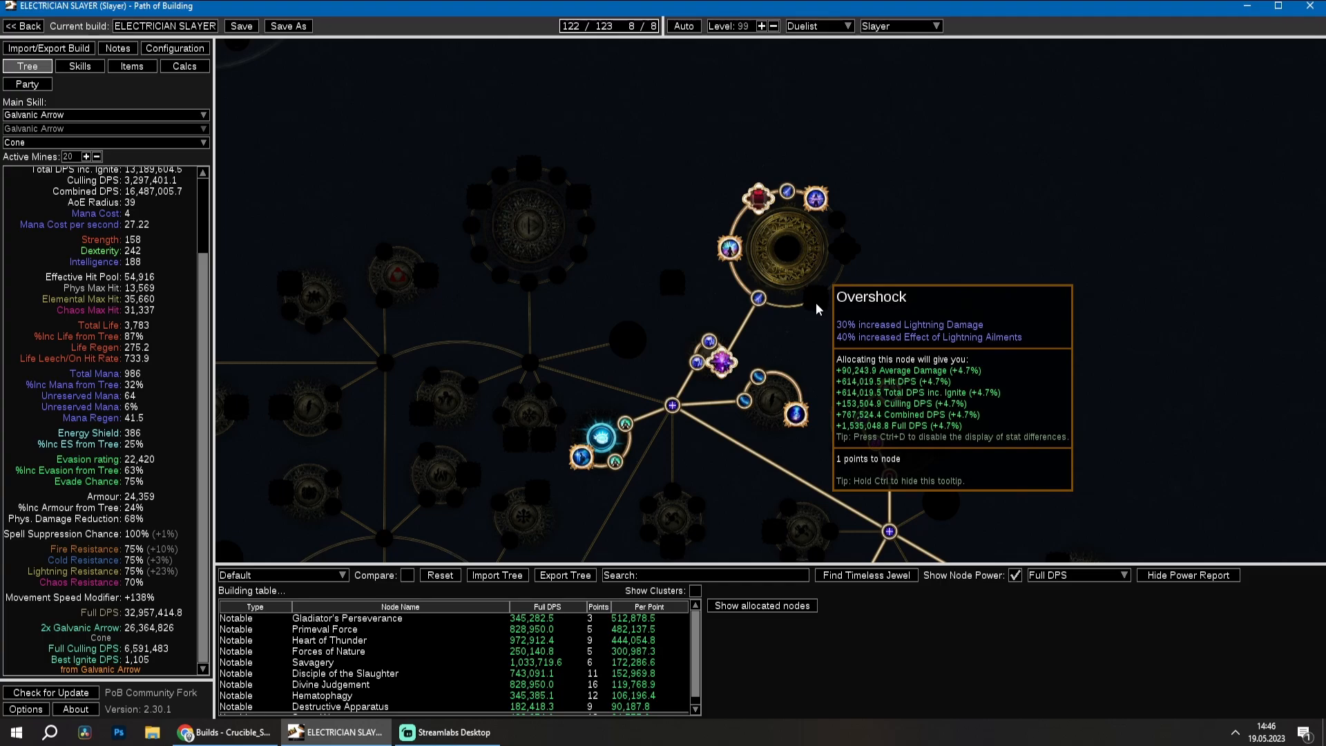
click(816, 298)
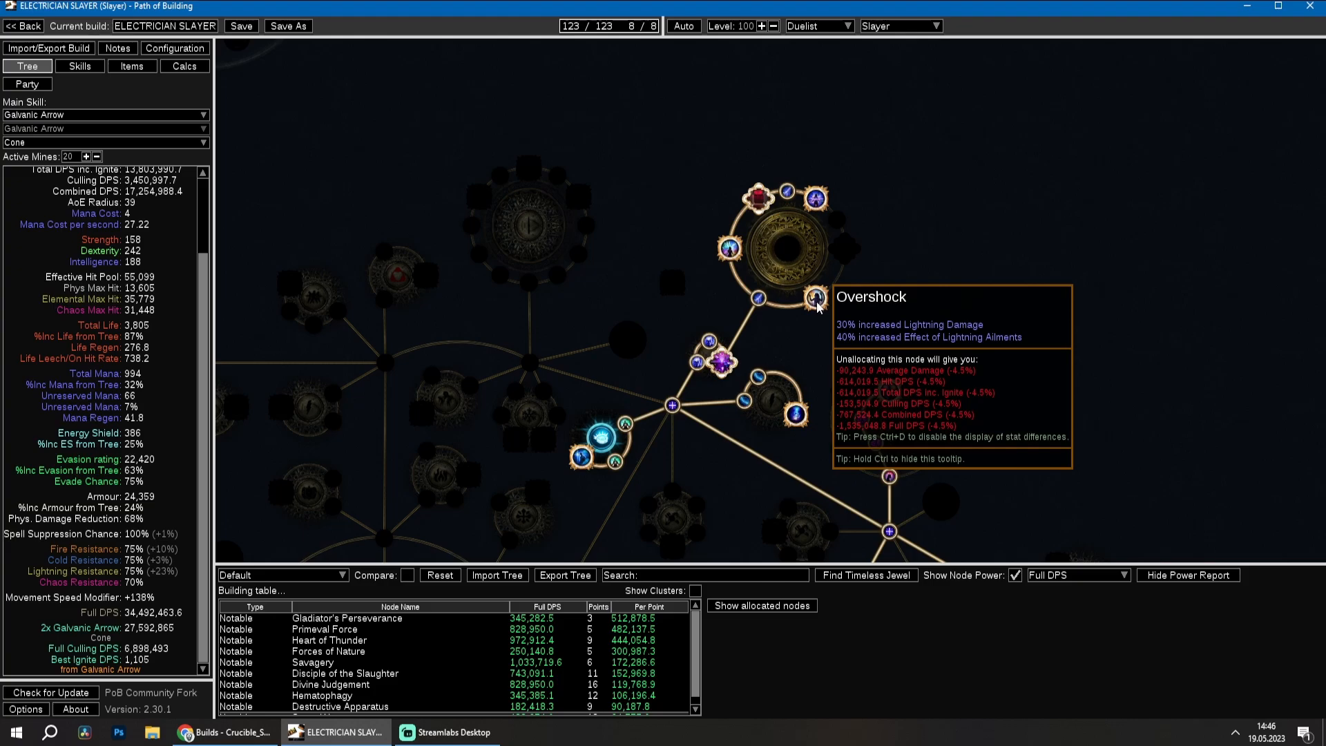
Inspect the DPS contribution of allocated nodes from Storm Drinker through the mine damage cluster to the jewel clusters farther down the tree.
mouse_move(698, 369)
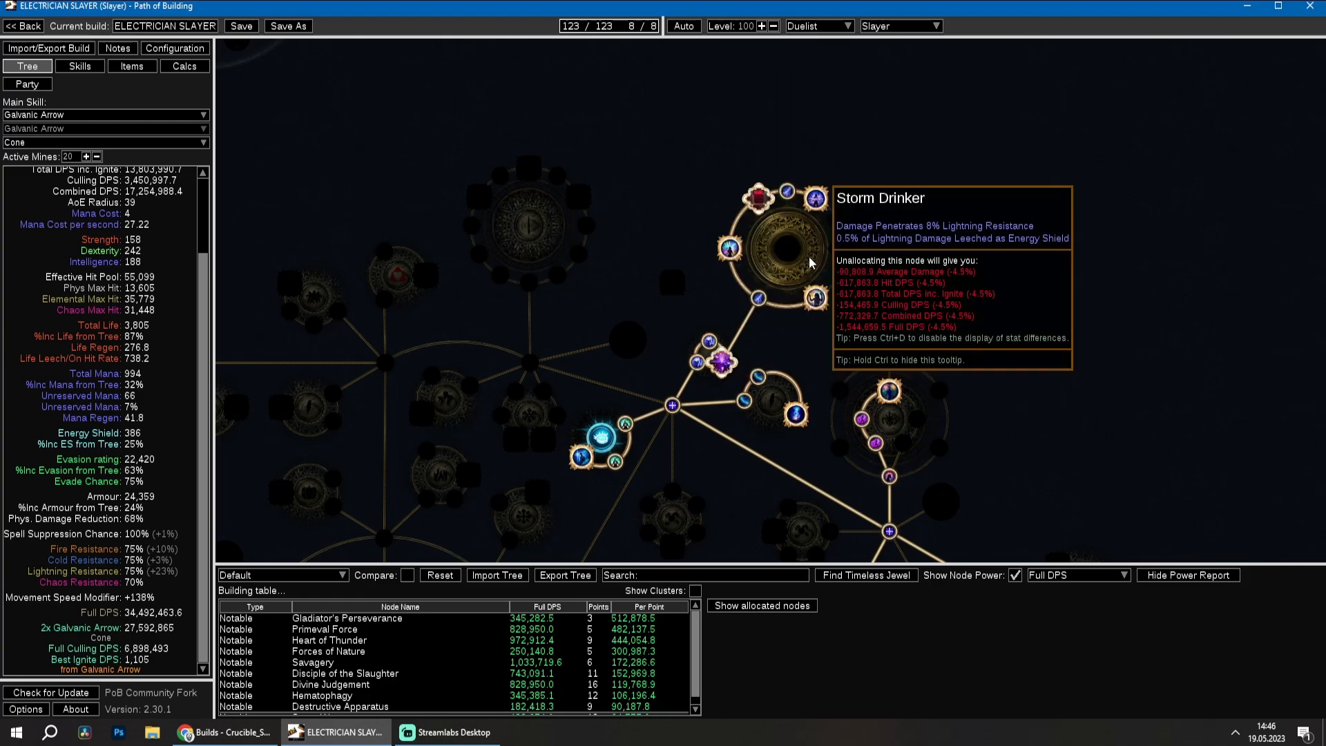
drag(938, 558, 871, 316)
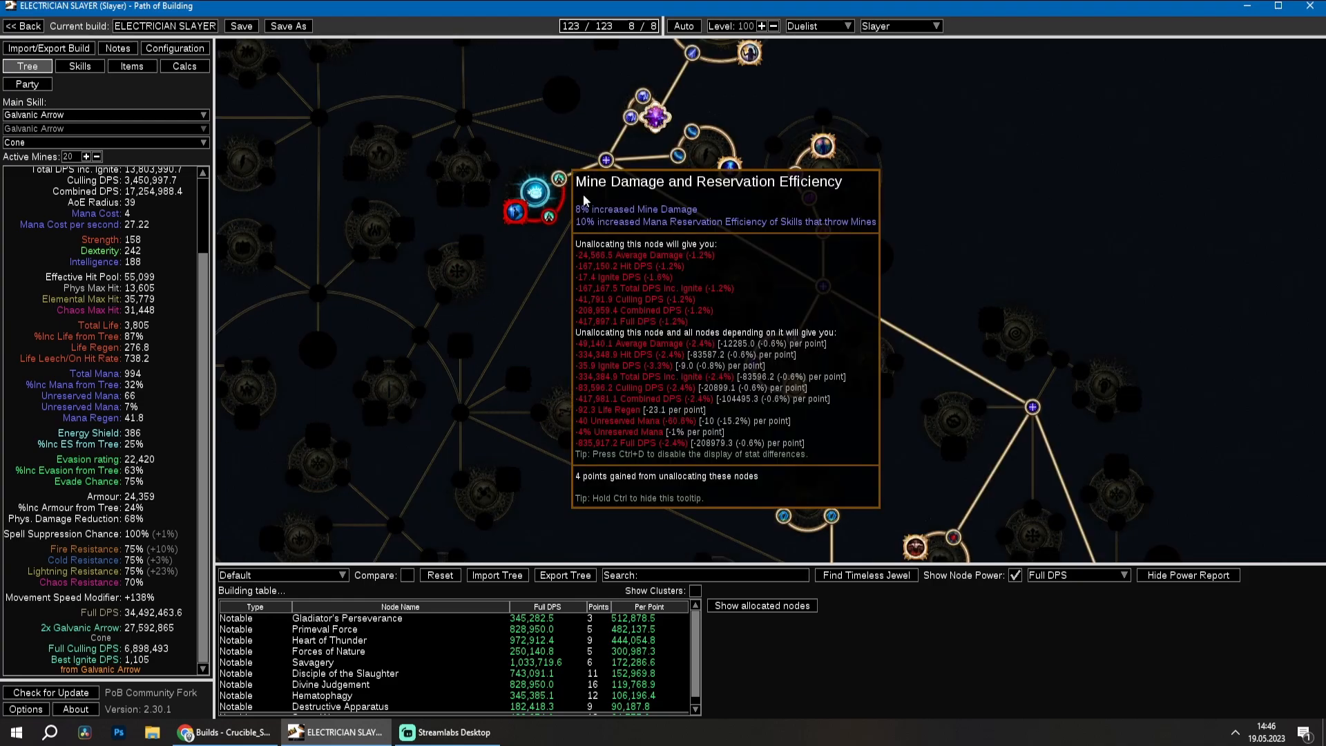
drag(722, 418, 639, 133)
drag(701, 422, 656, 200)
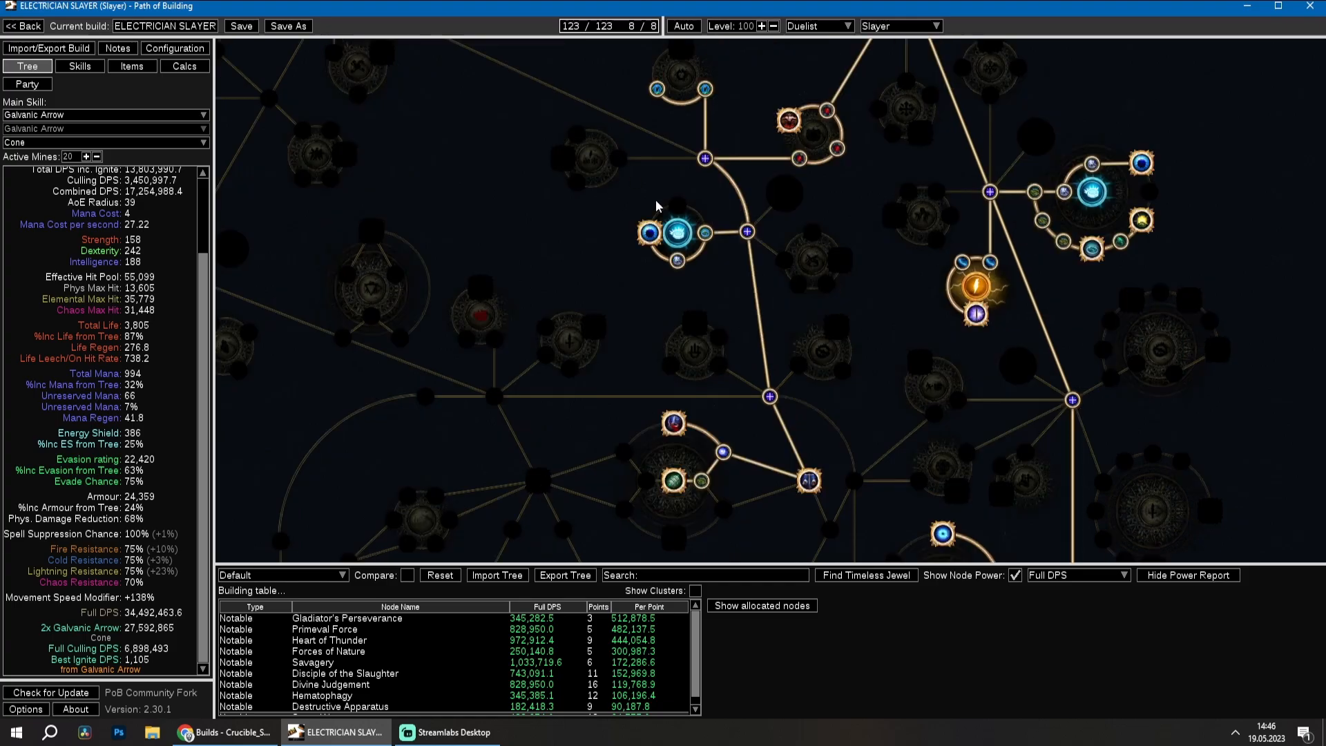
drag(884, 202, 699, 274)
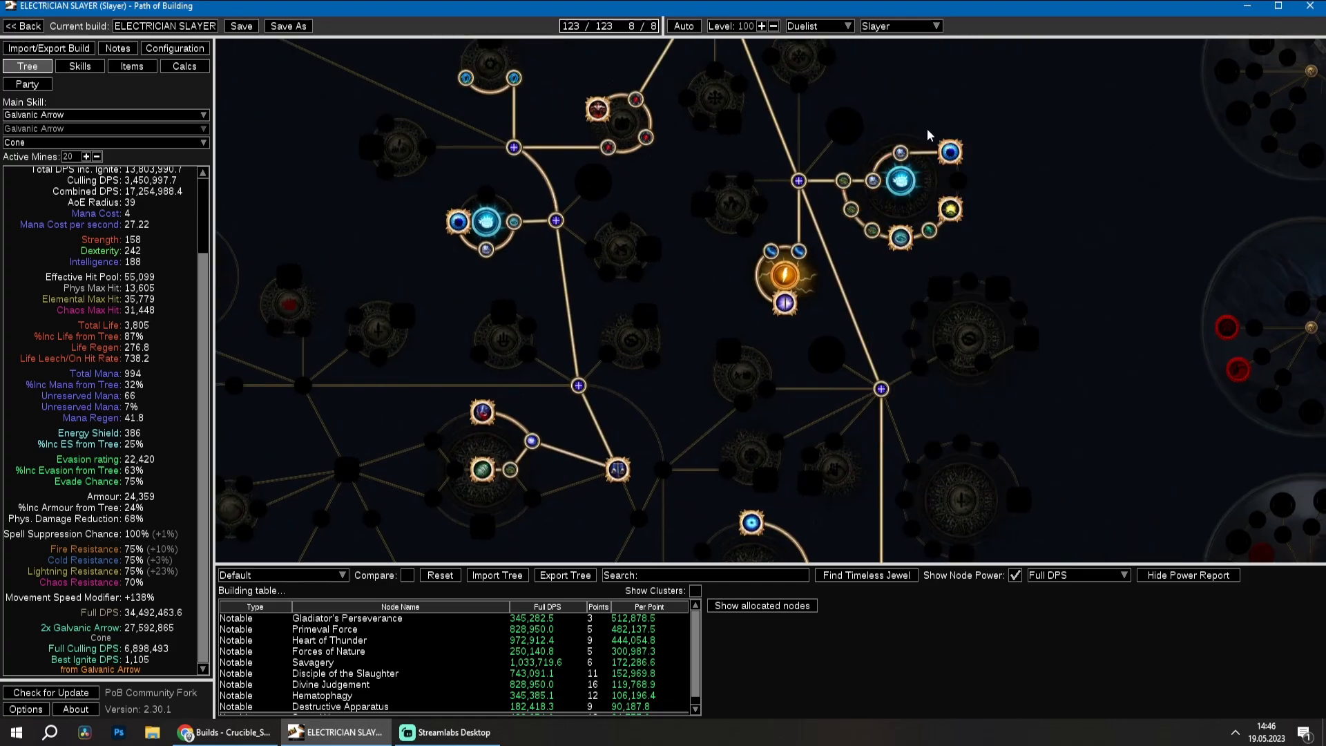
mouse_move(845, 183)
scroll(689, 346, down, 5)
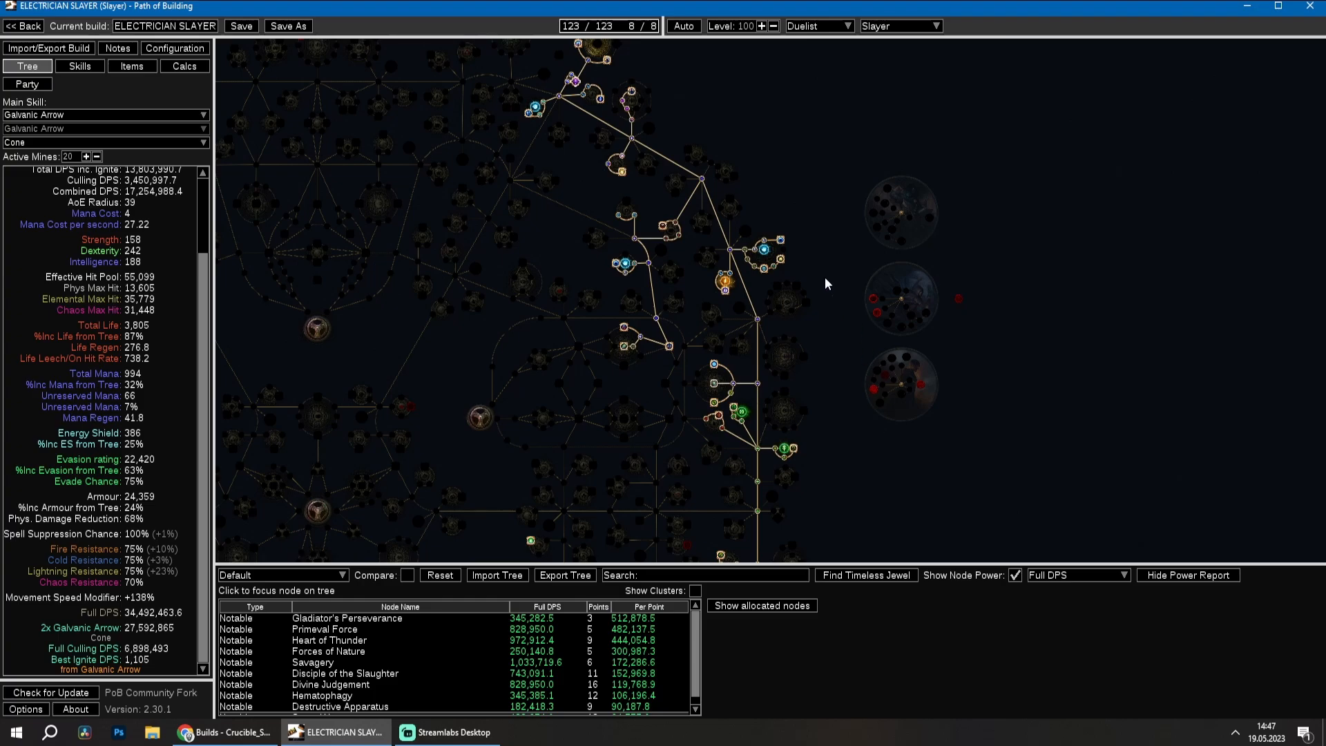
Inspect the DPS loss from unallocating the Weapon Lightning Damage, Accuracy and Critical Strike, and Damage against Marked Enemy nodes.
scroll(808, 266, up, 2)
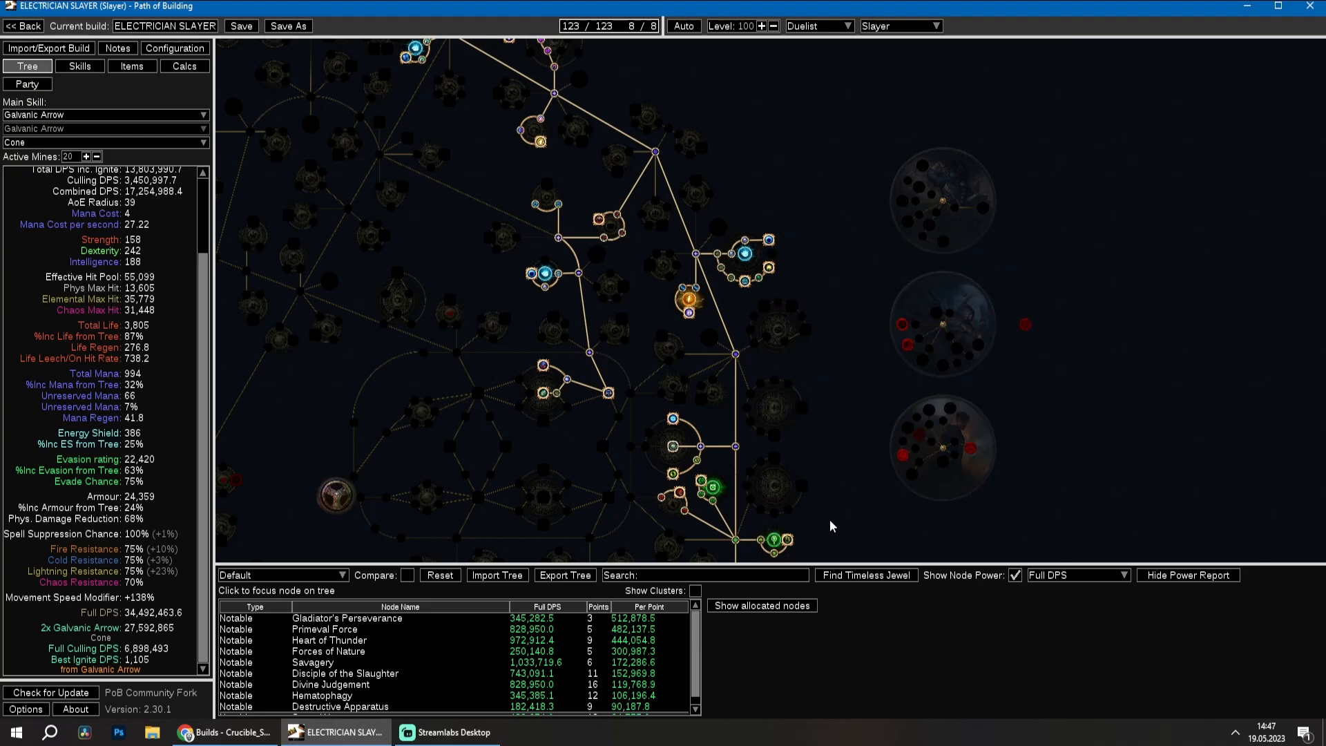
drag(831, 522, 880, 328)
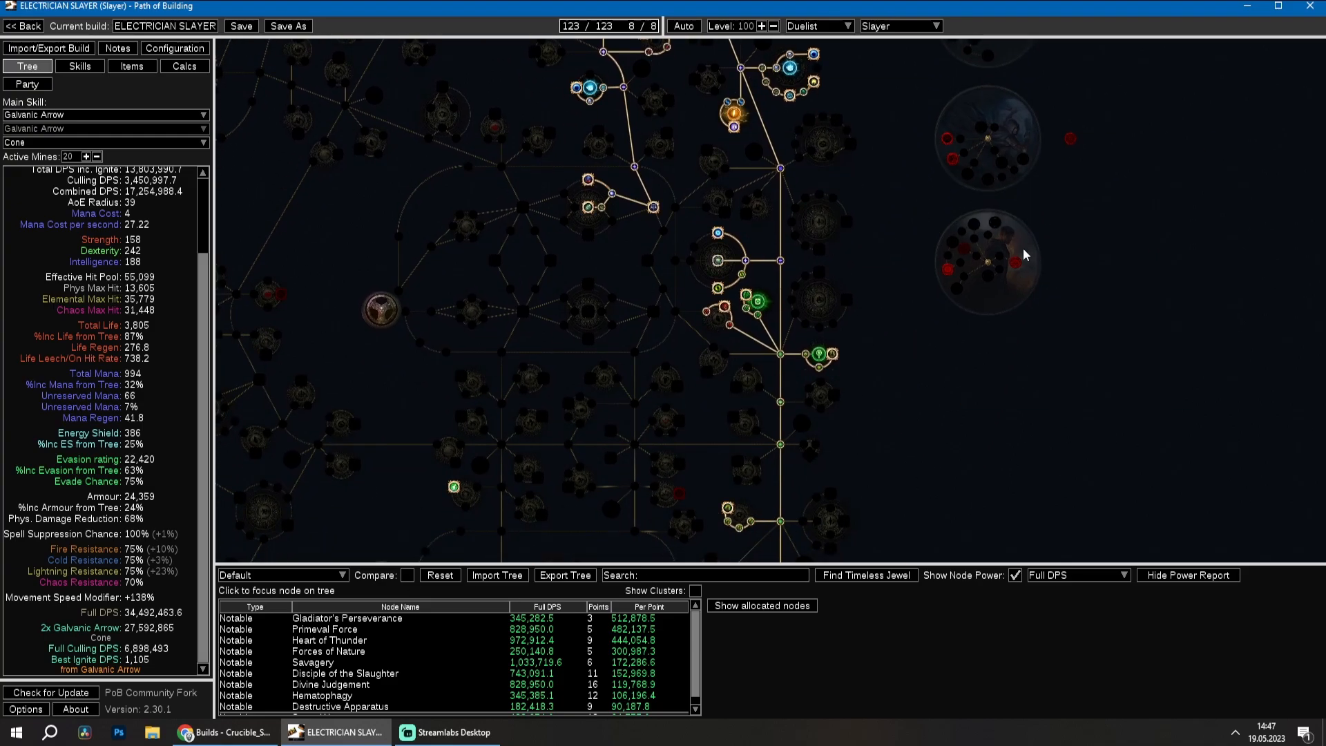
drag(865, 205, 888, 356)
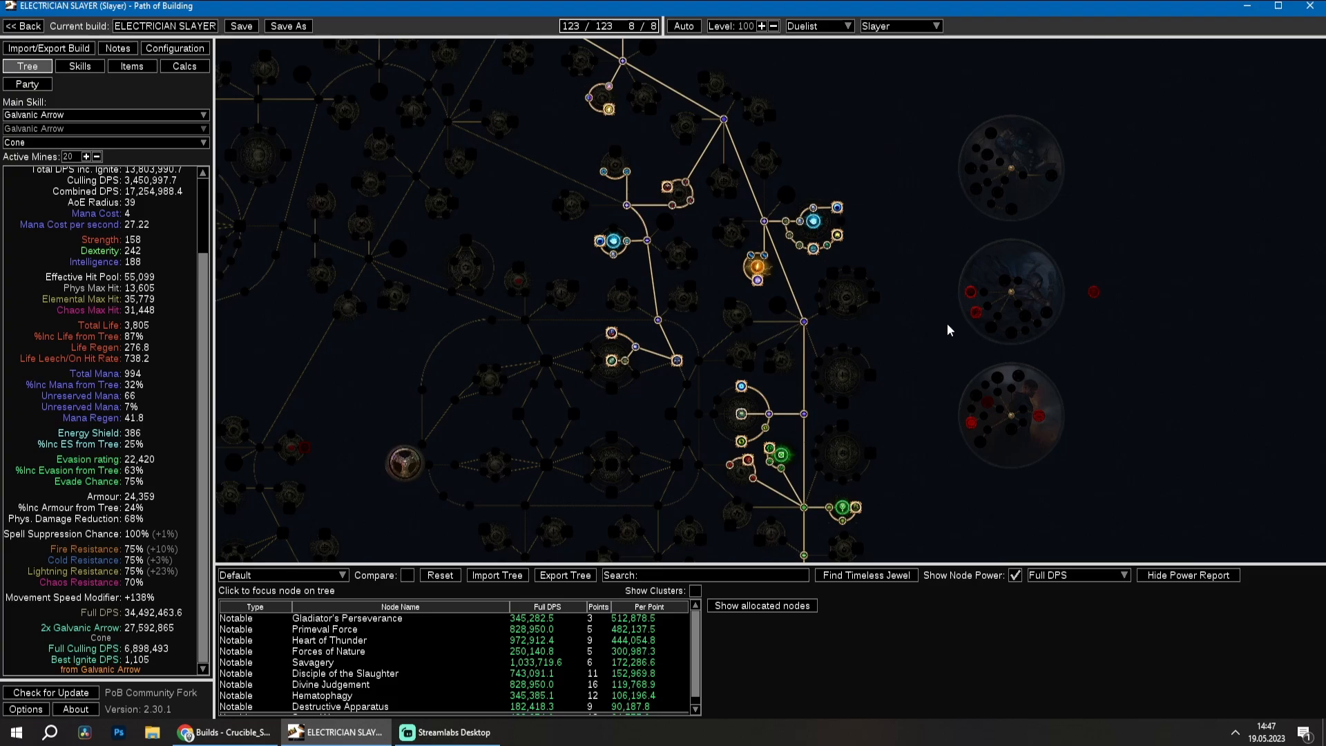
mouse_move(768, 259)
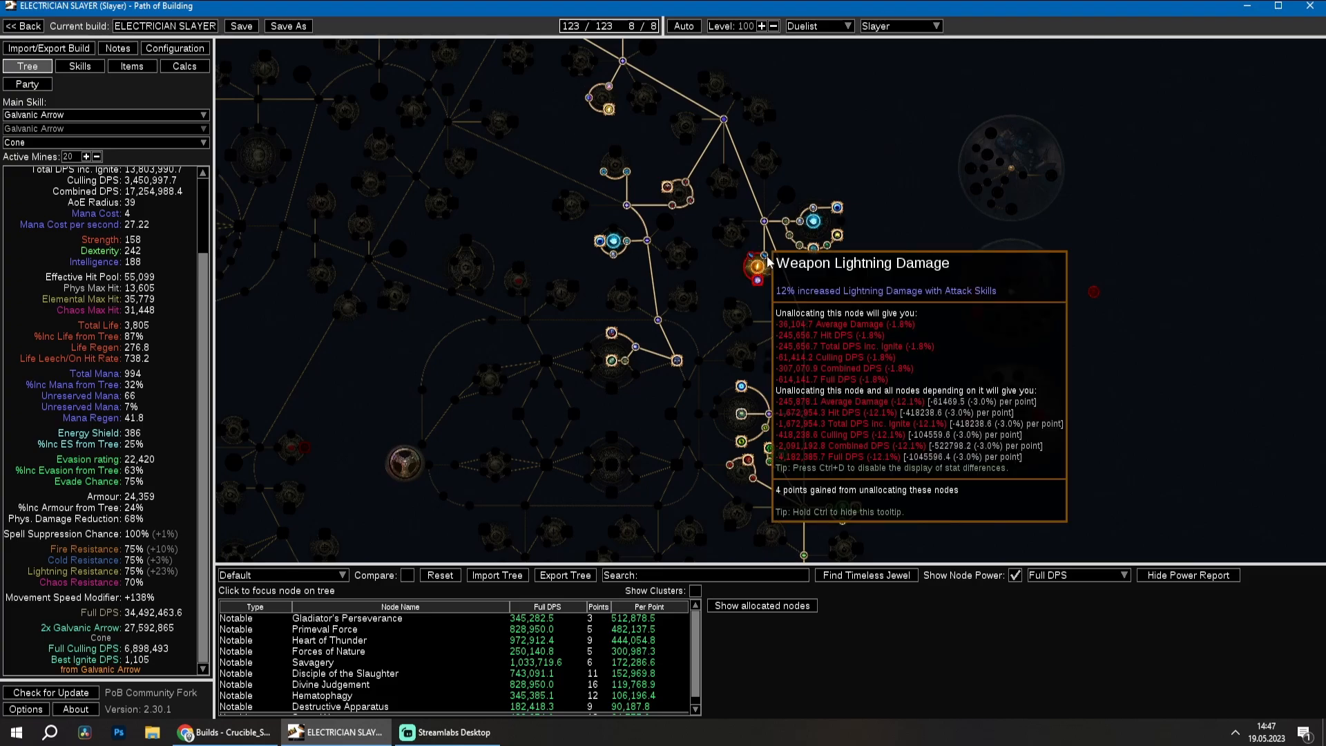
drag(951, 509, 965, 243)
mouse_move(799, 209)
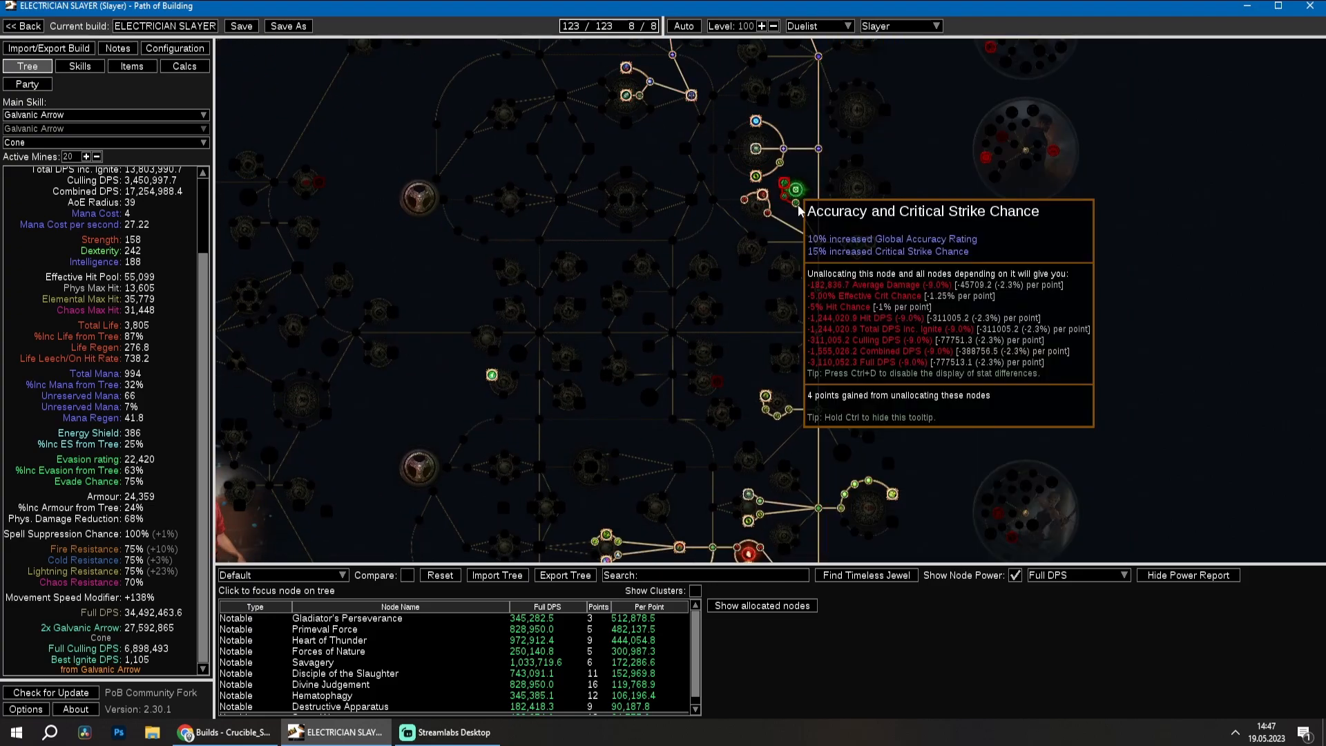
mouse_move(841, 243)
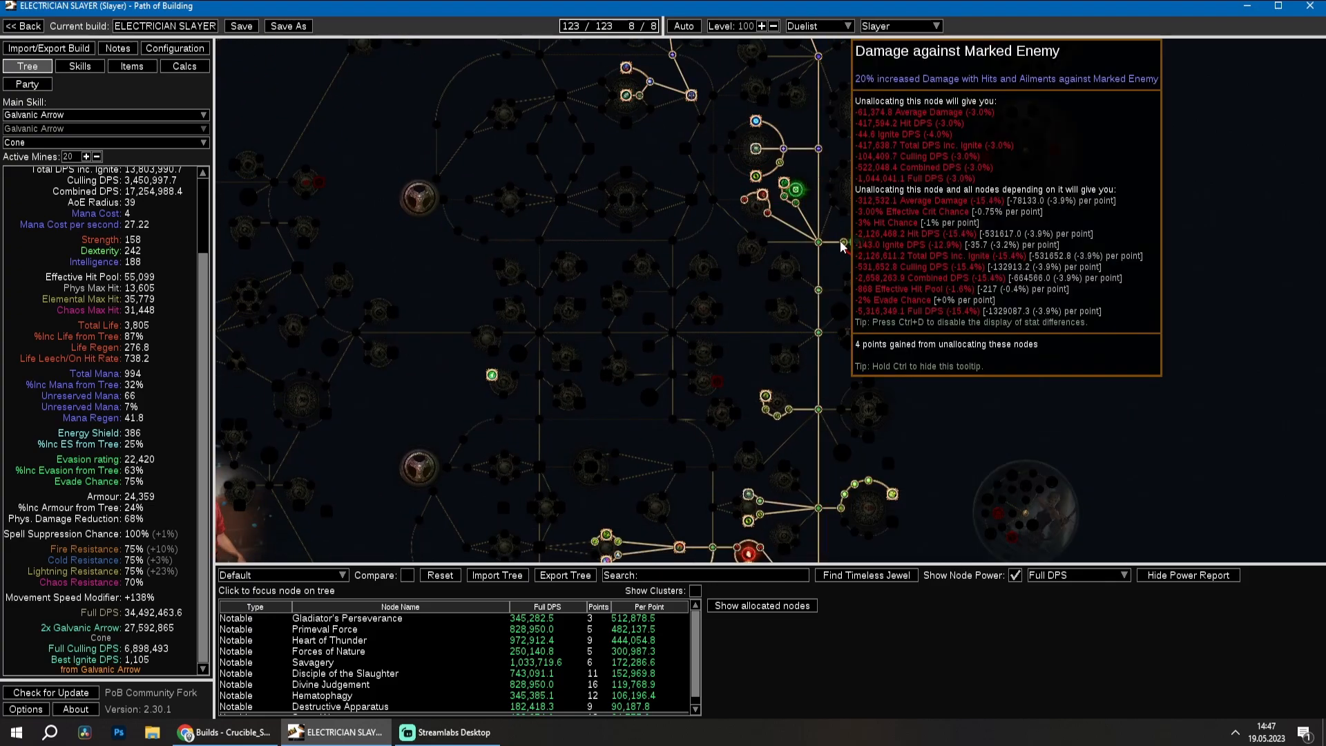
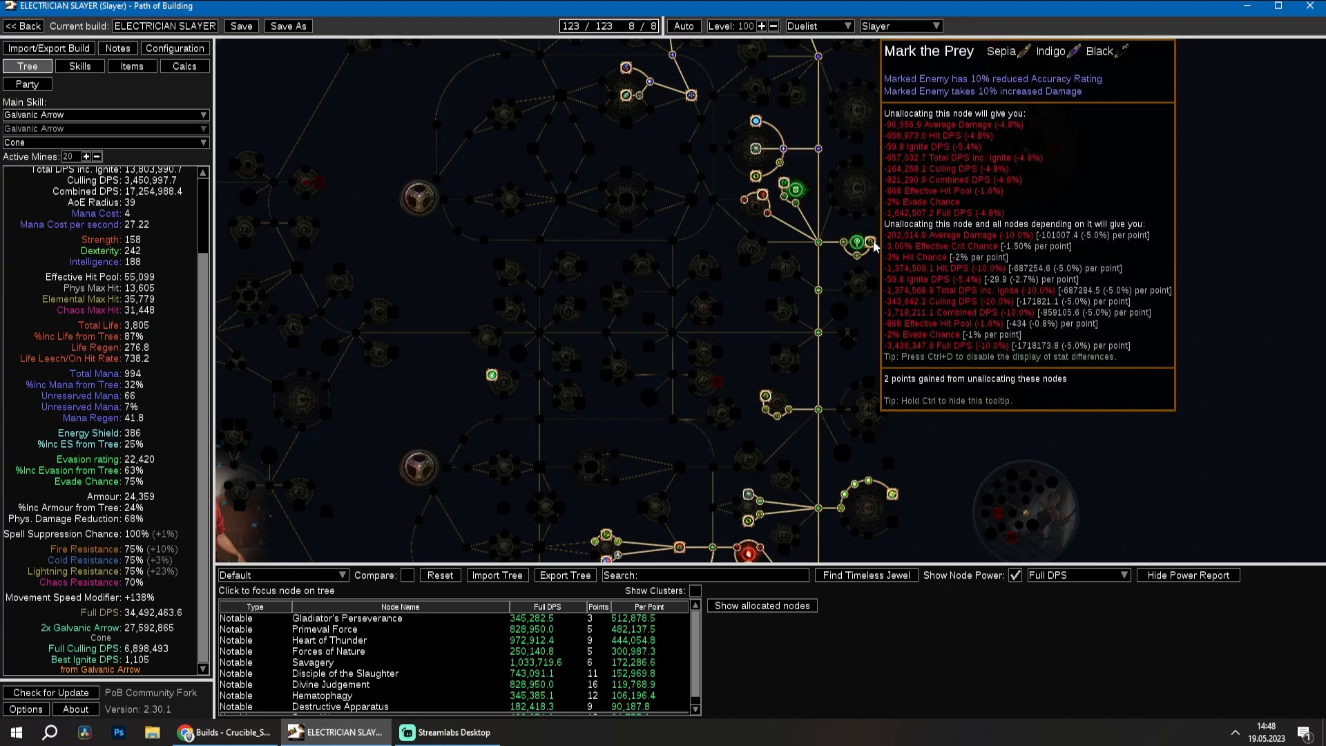
Examine the red-highlighted node power candidates around the allocated path in the lower part of the passive tree.
scroll(1063, 241, down, 2)
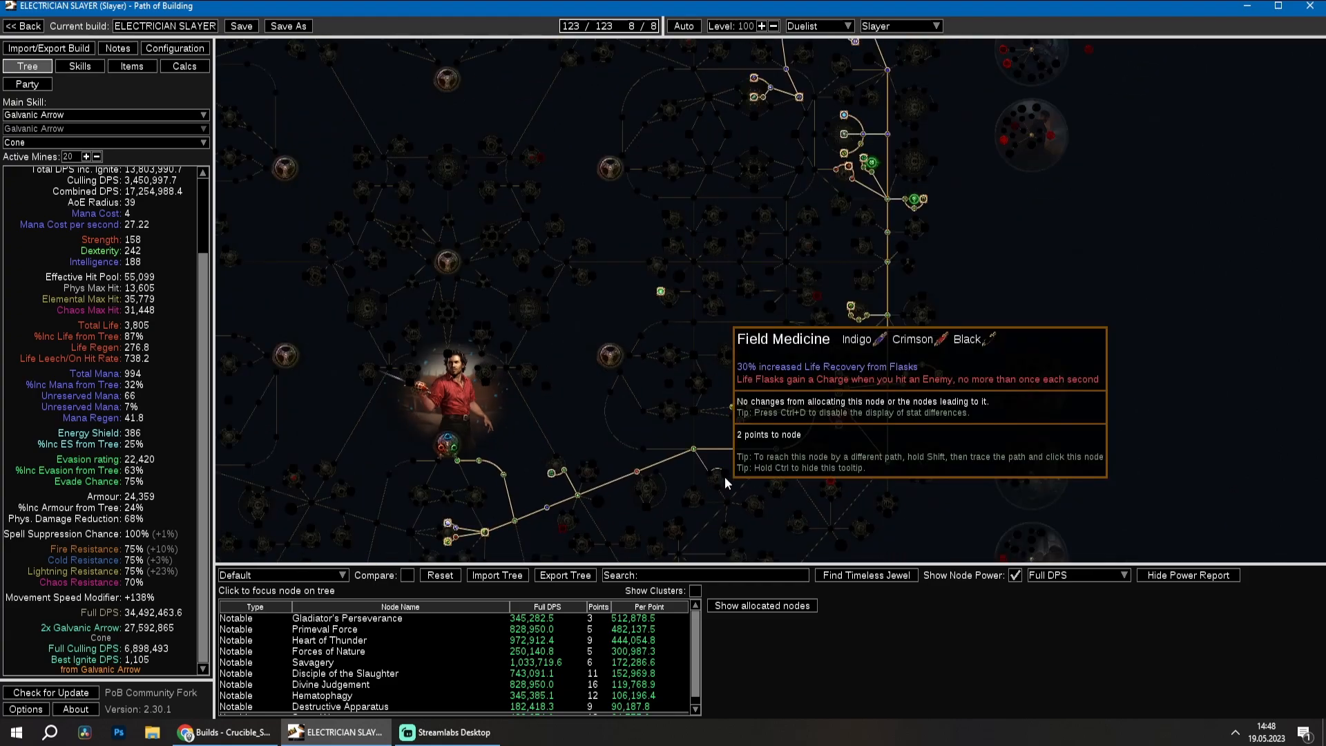
drag(727, 477, 830, 369)
drag(735, 358, 771, 228)
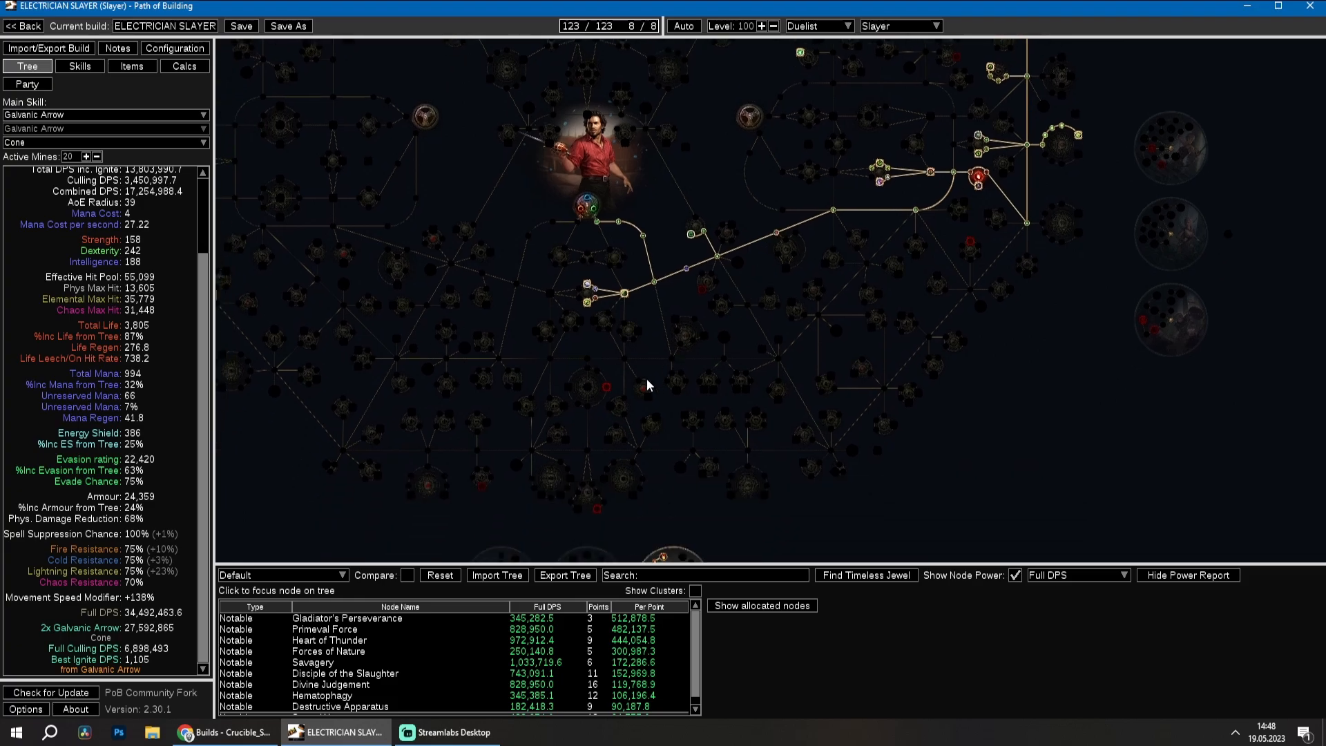
mouse_move(597, 511)
mouse_move(971, 246)
scroll(1023, 314, up, 2)
scroll(1020, 325, down, 2)
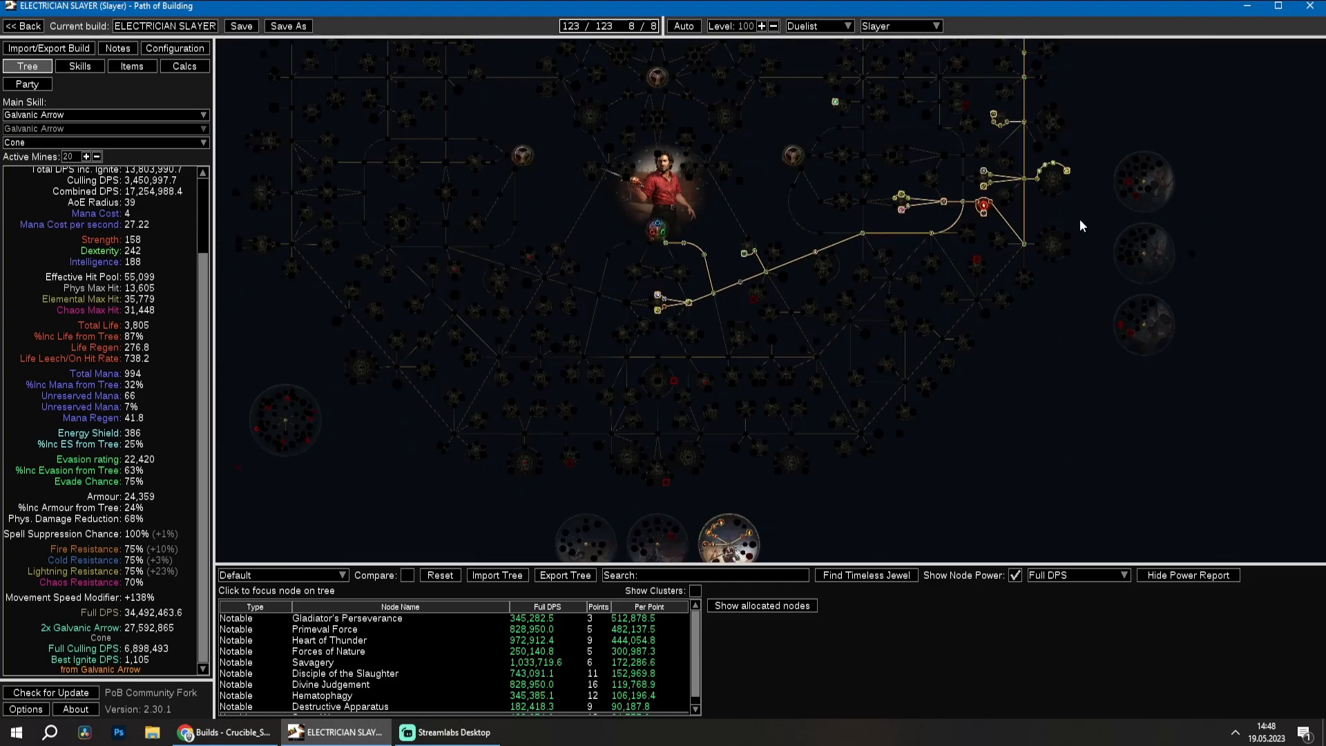
Deallocate the mine cluster branch, including its mastery, near the eastern side of the passive tree.
drag(1080, 218, 1030, 404)
drag(747, 333, 699, 505)
drag(660, 339, 683, 432)
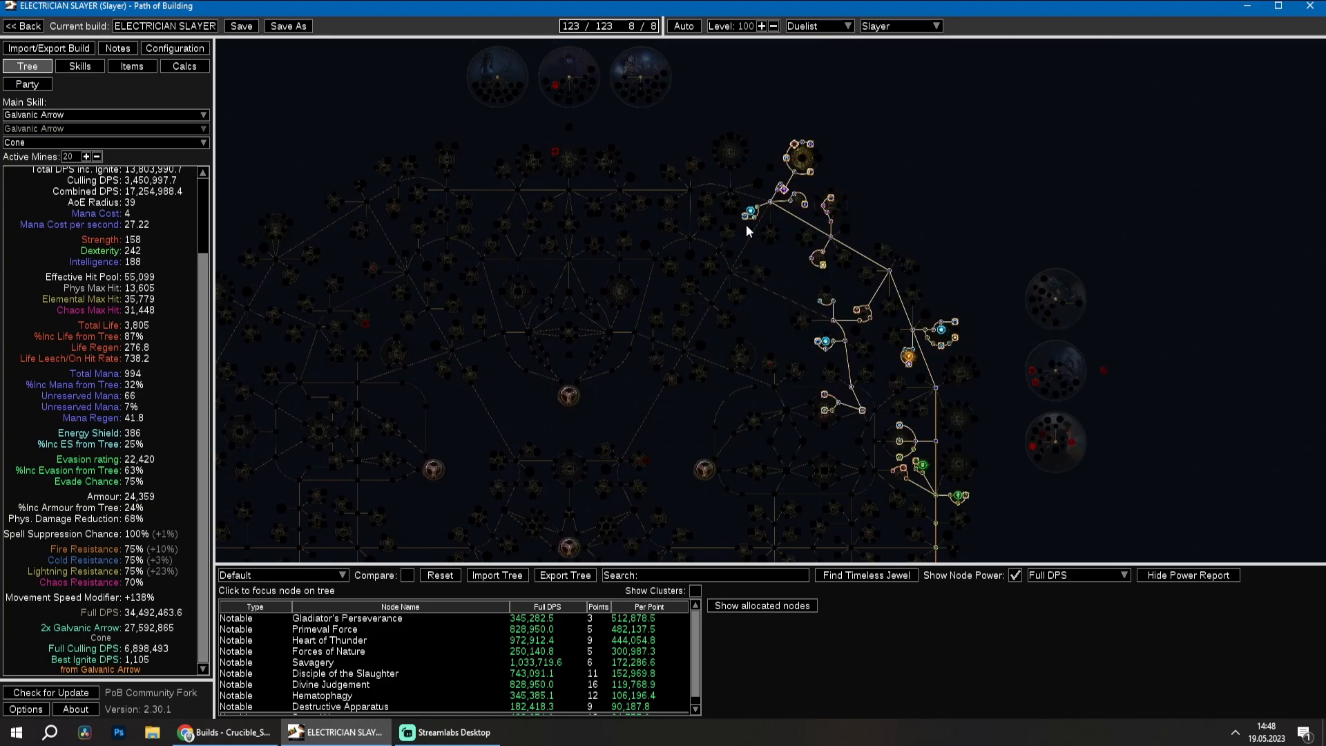
scroll(812, 387, up, 1)
drag(810, 363, 761, 244)
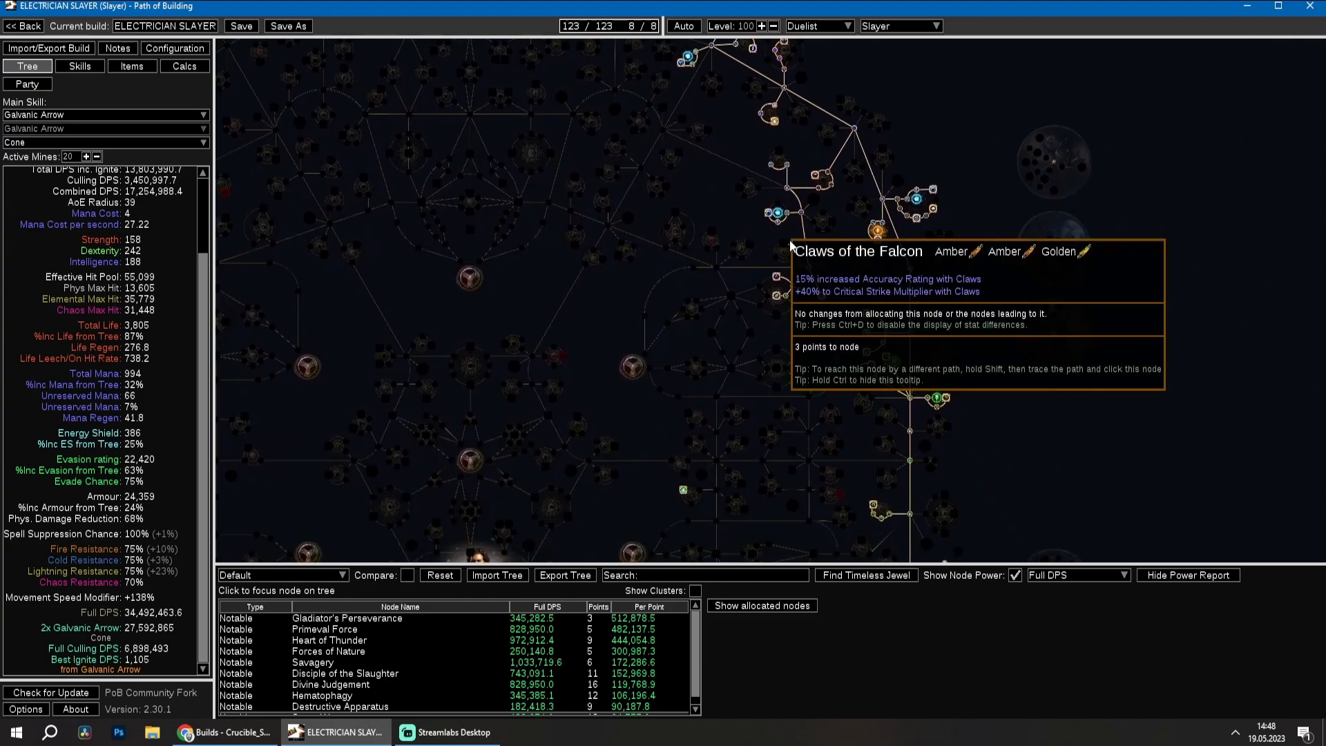
click(787, 224)
scroll(794, 234, up, 1)
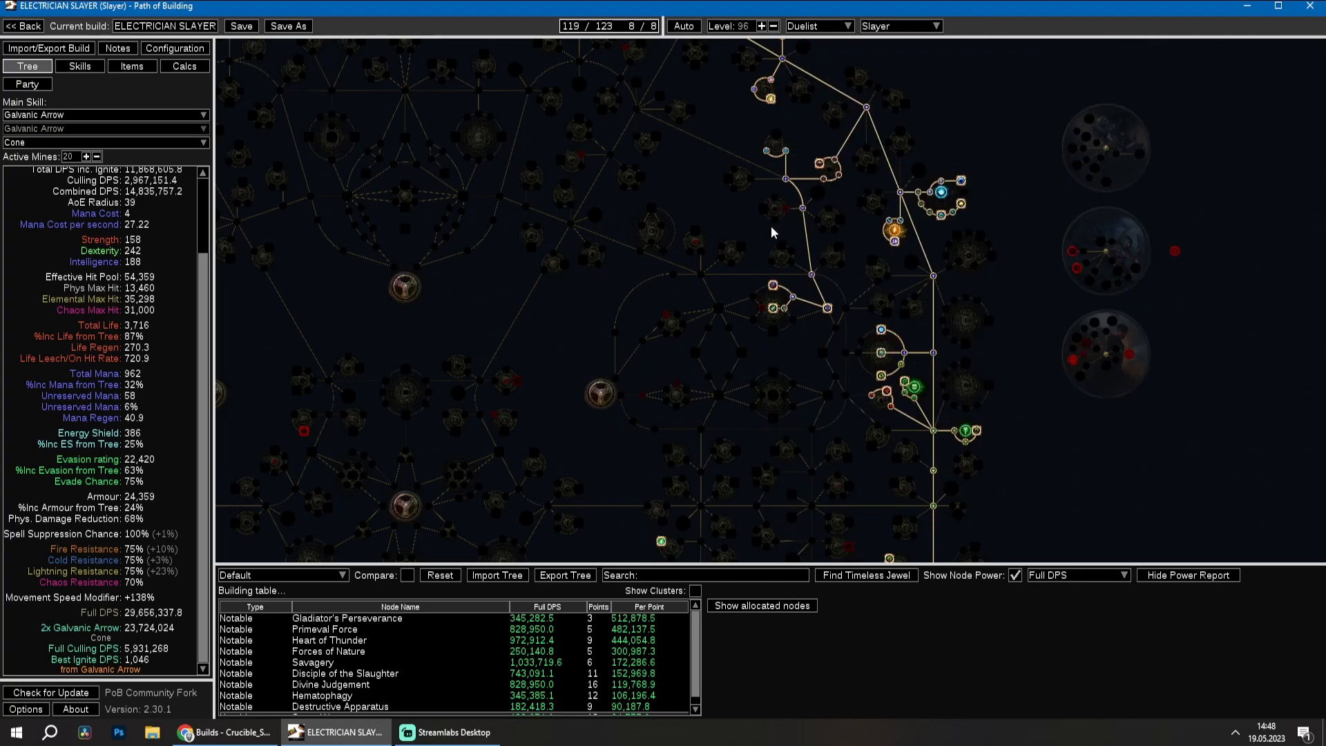
Allocate Successive Detonations and the Mine Mastery with "30% increased Effect of Auras from Mines".
mouse_move(763, 213)
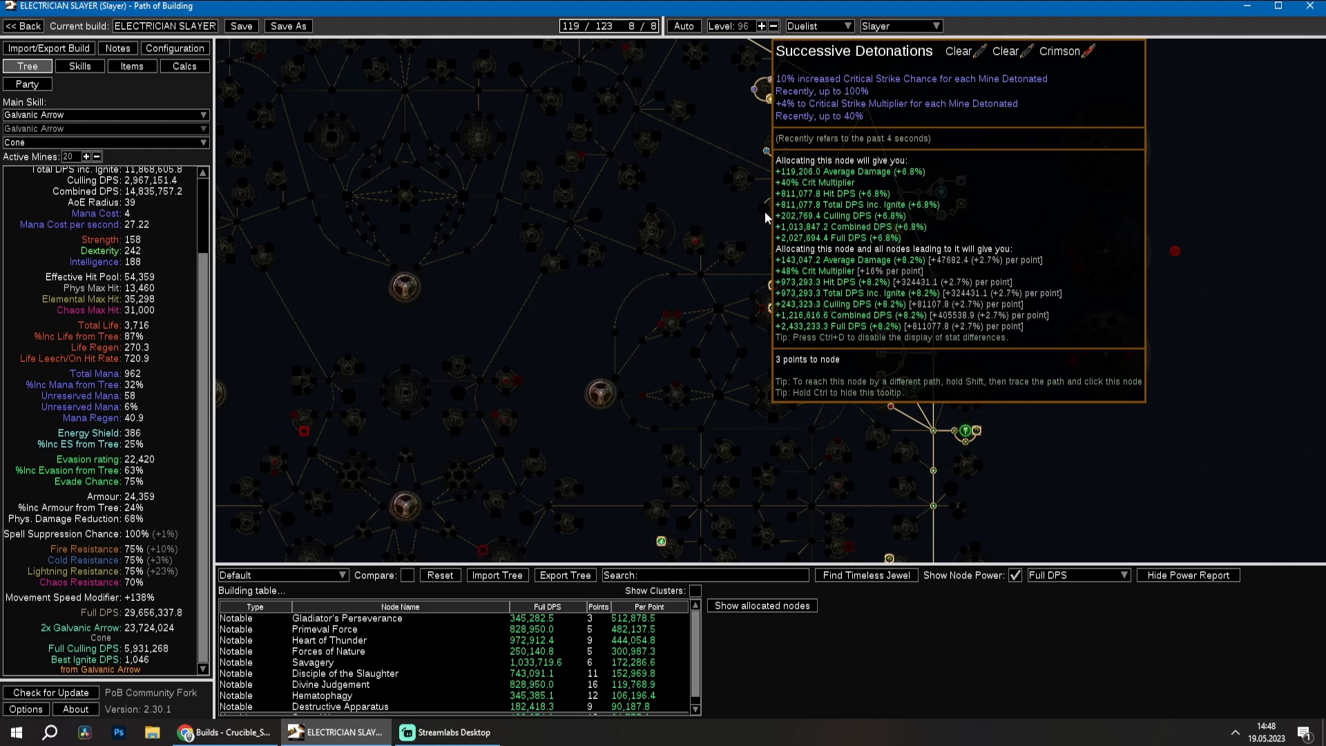
click(765, 212)
click(779, 214)
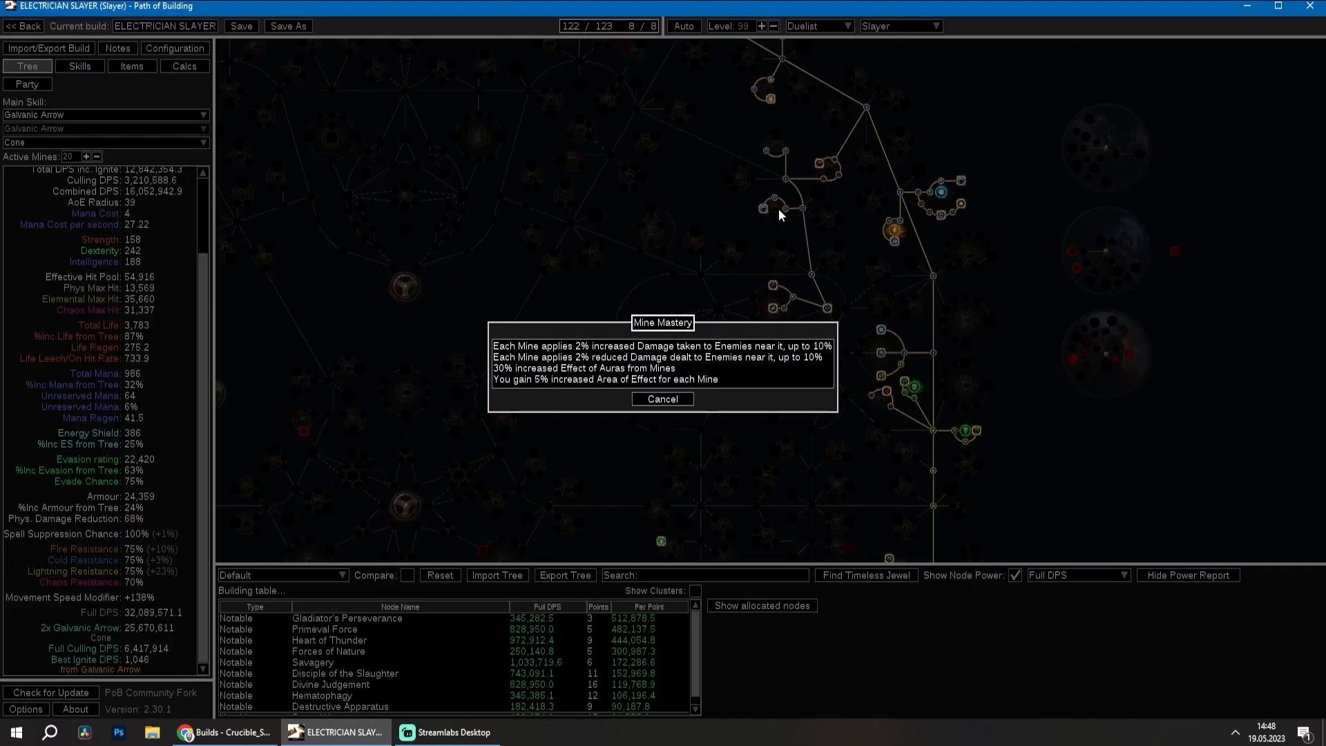
mouse_move(624, 380)
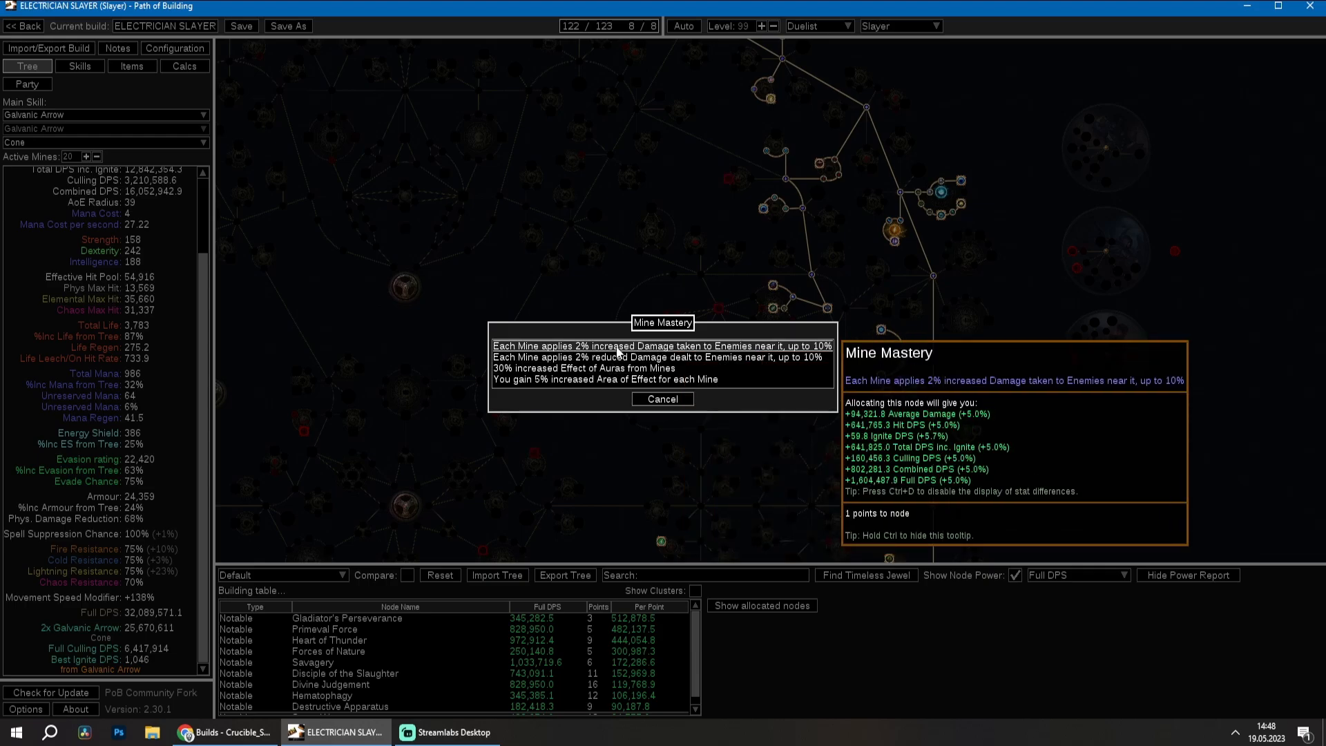
click(611, 368)
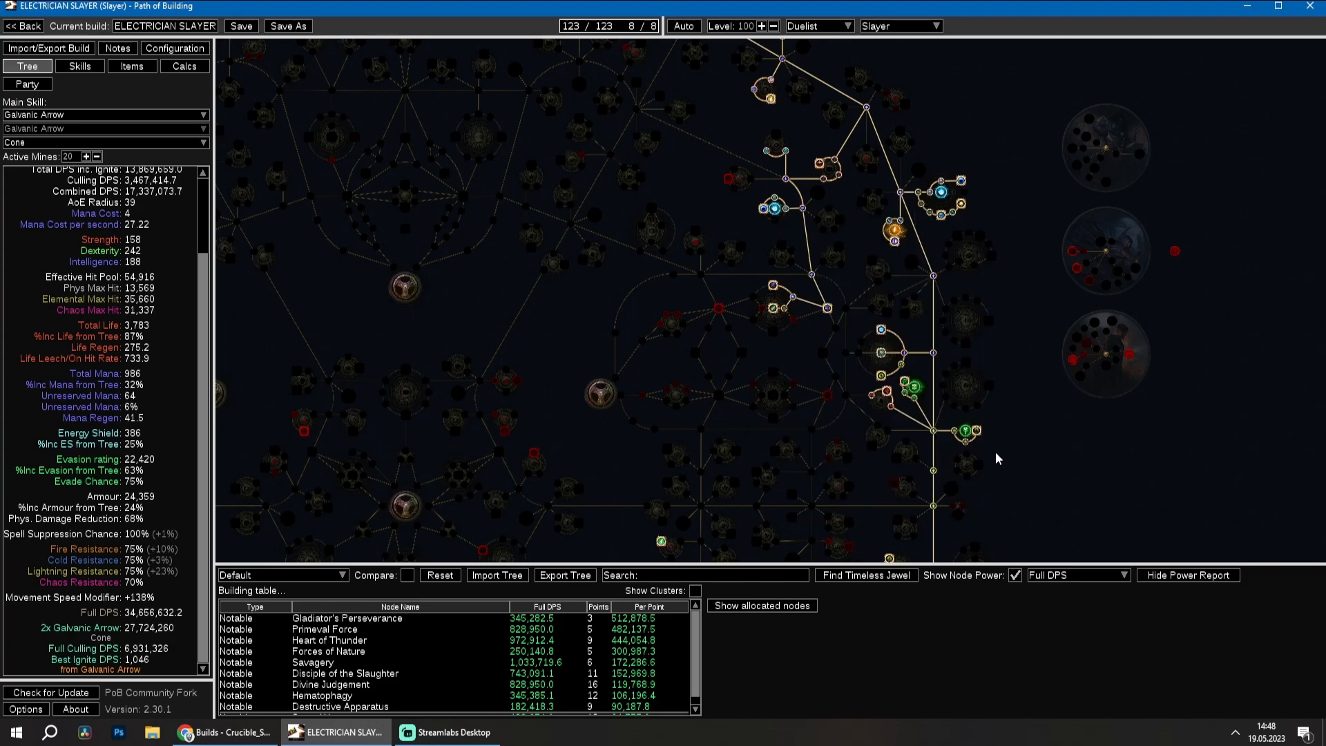
Include cluster notables in the node power report and sort it by Full DPS.
drag(1051, 474, 1053, 195)
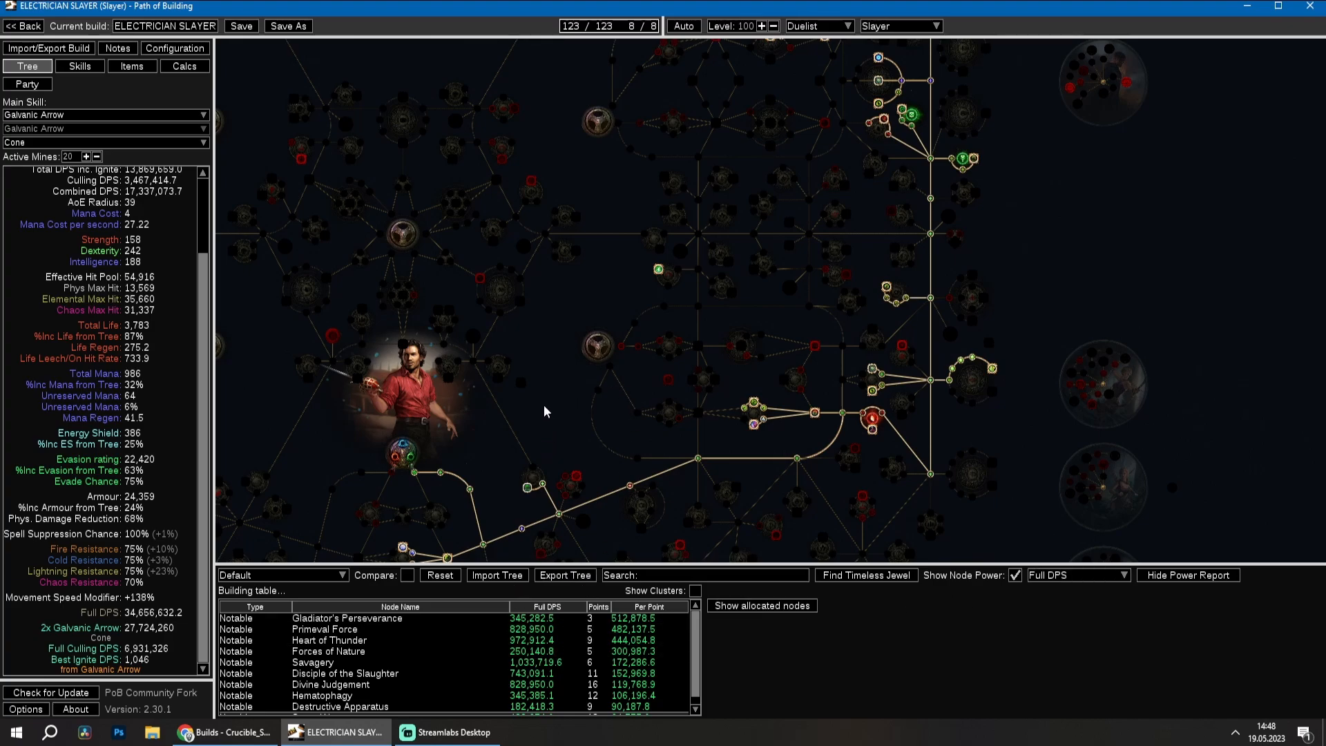
drag(545, 405, 540, 349)
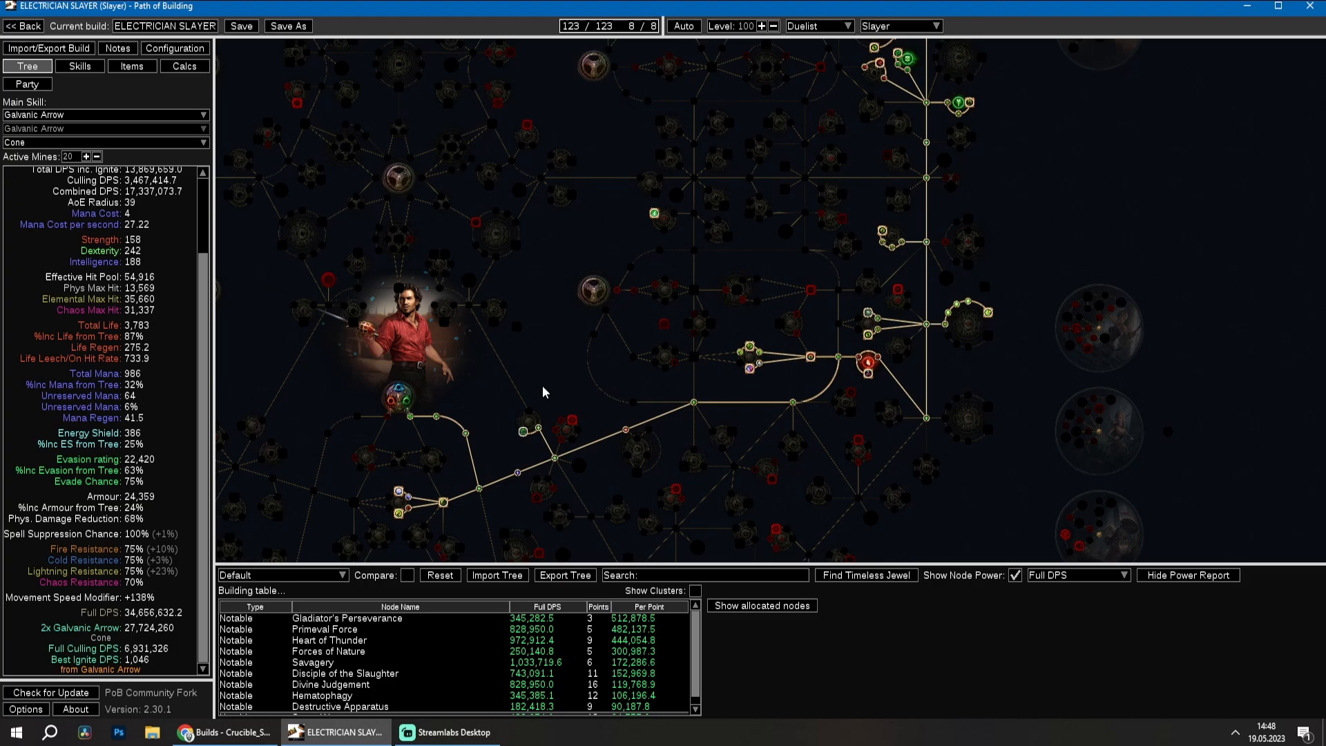
click(696, 591)
click(381, 619)
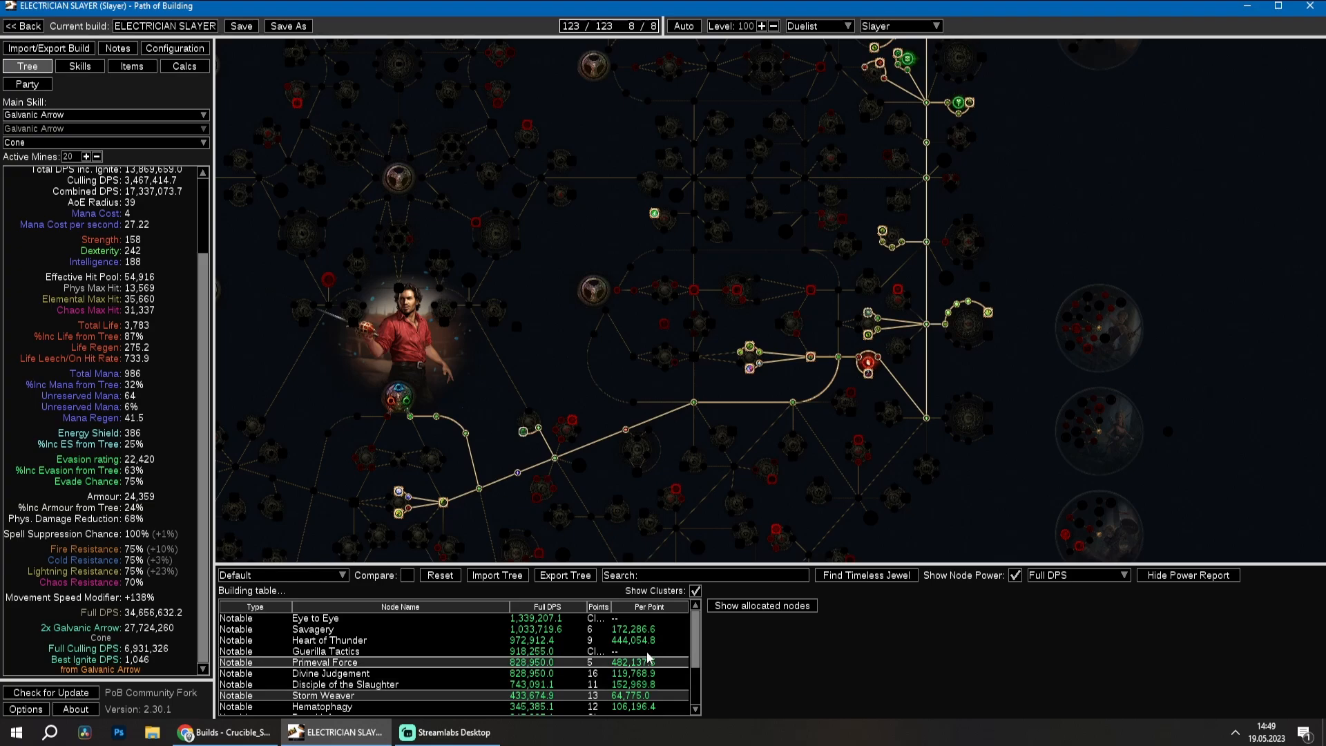
click(529, 608)
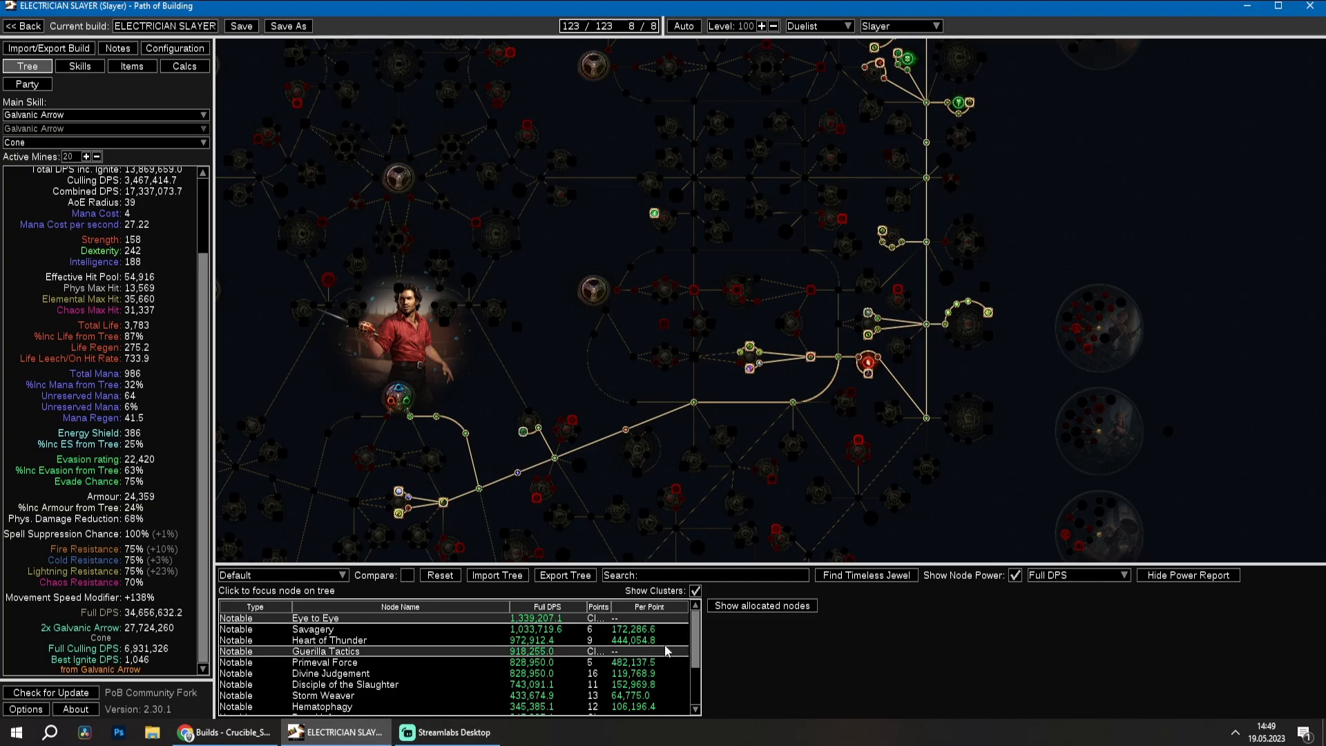
Focus the tree view on Guerilla Tactics and review the remaining notables in the power report.
scroll(699, 637, down, 3)
scroll(699, 637, up, 3)
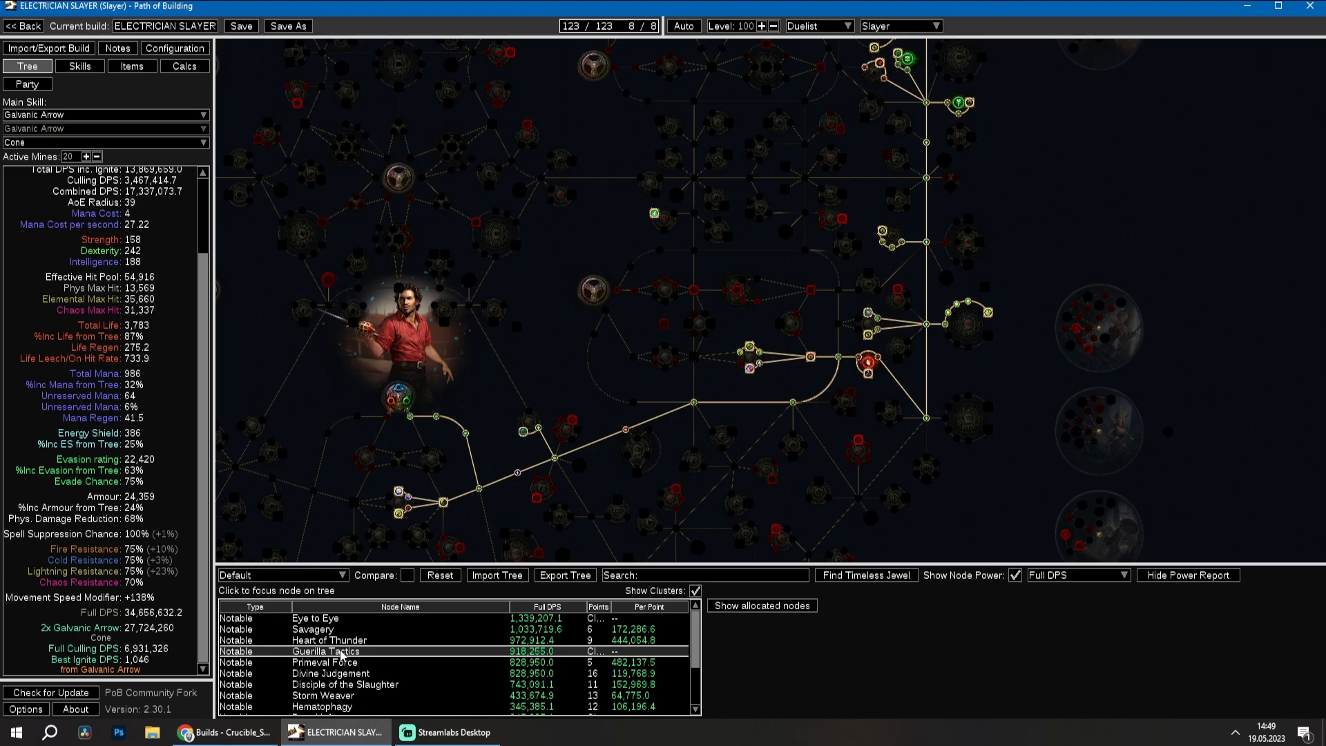
click(341, 653)
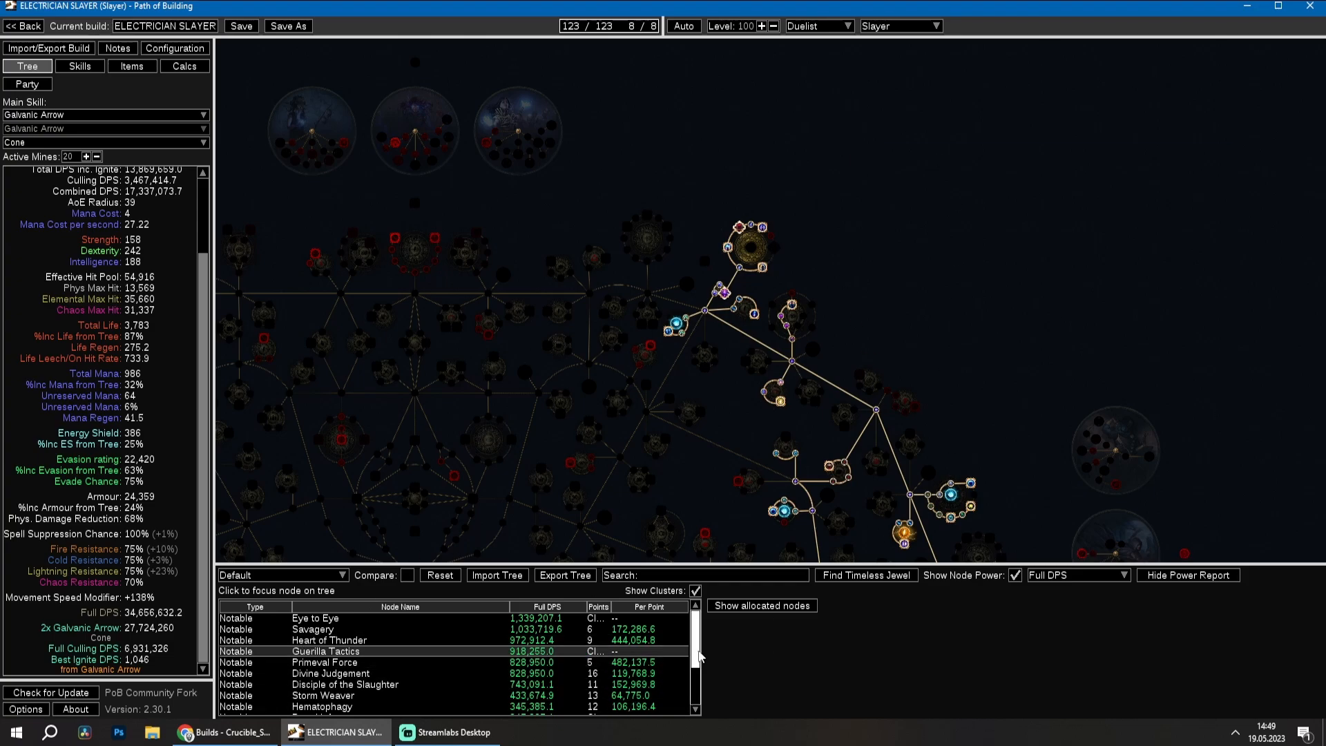
scroll(677, 657, down, 2)
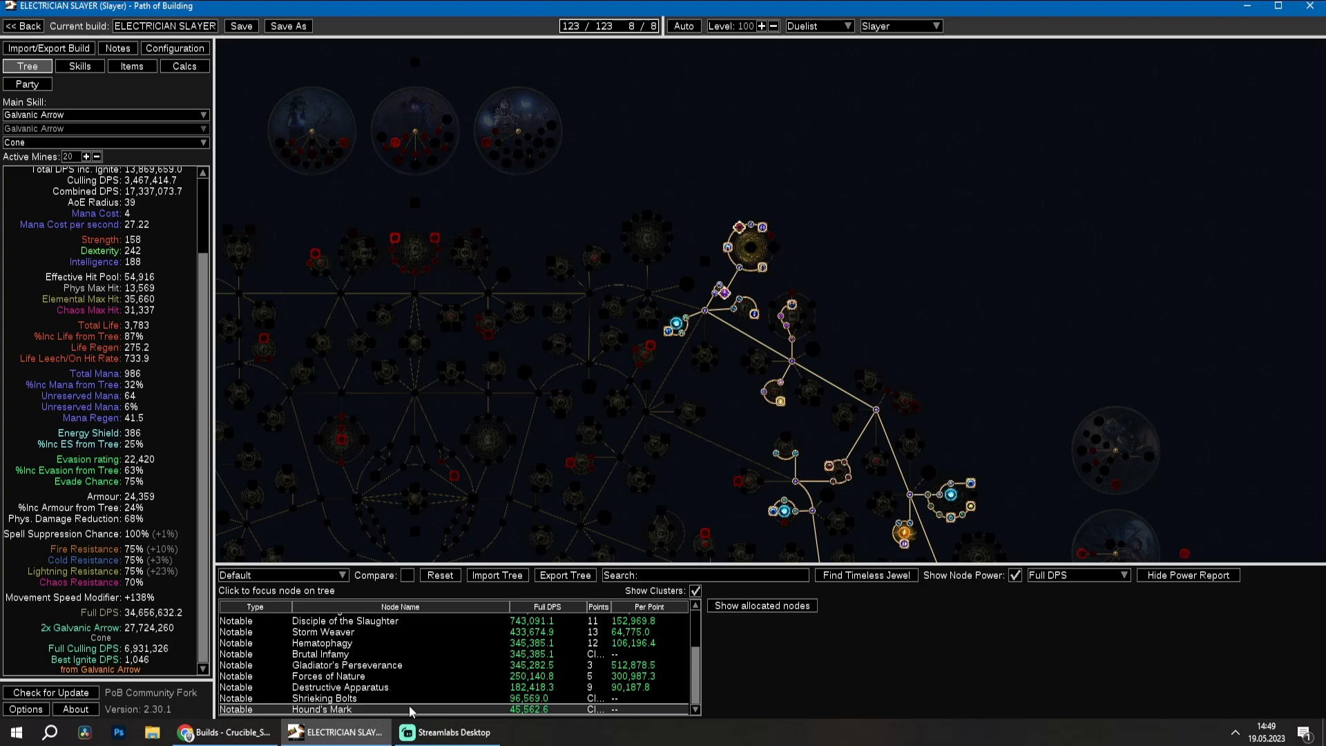
scroll(411, 711, up, 1)
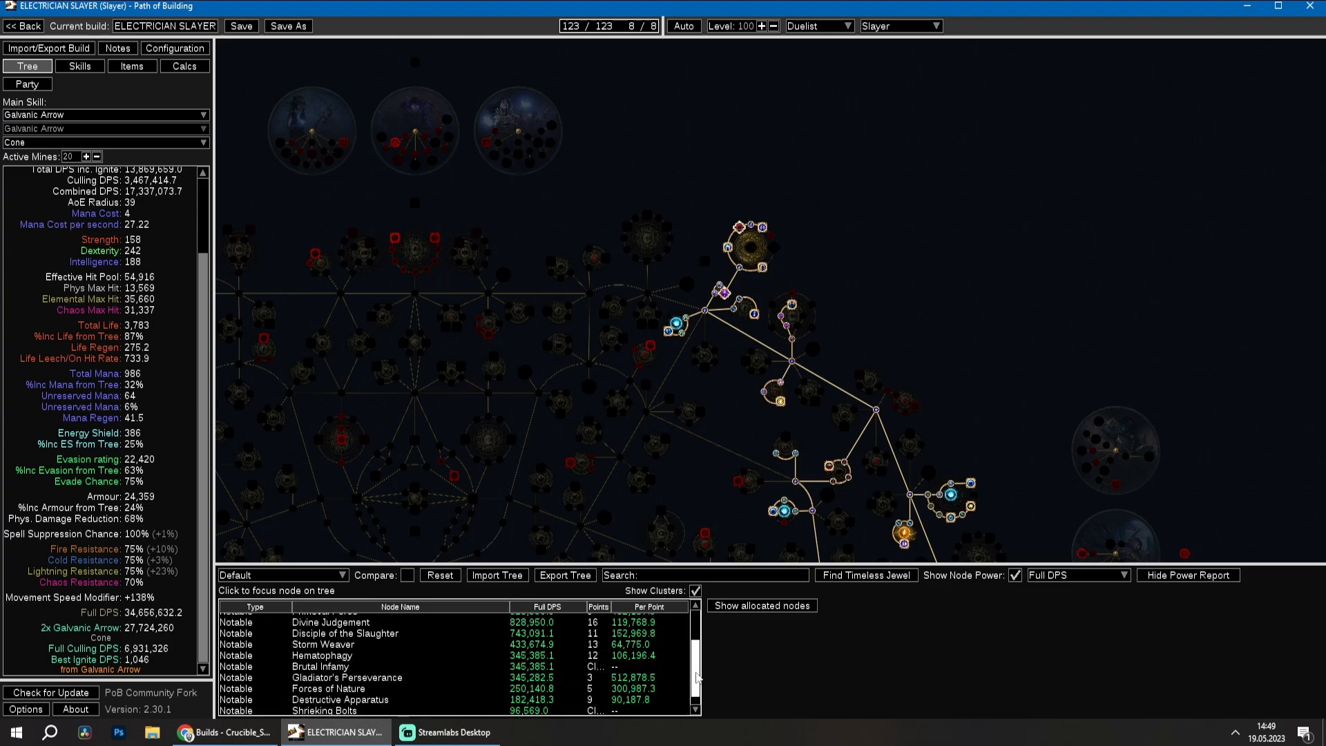
scroll(696, 678, down, 1)
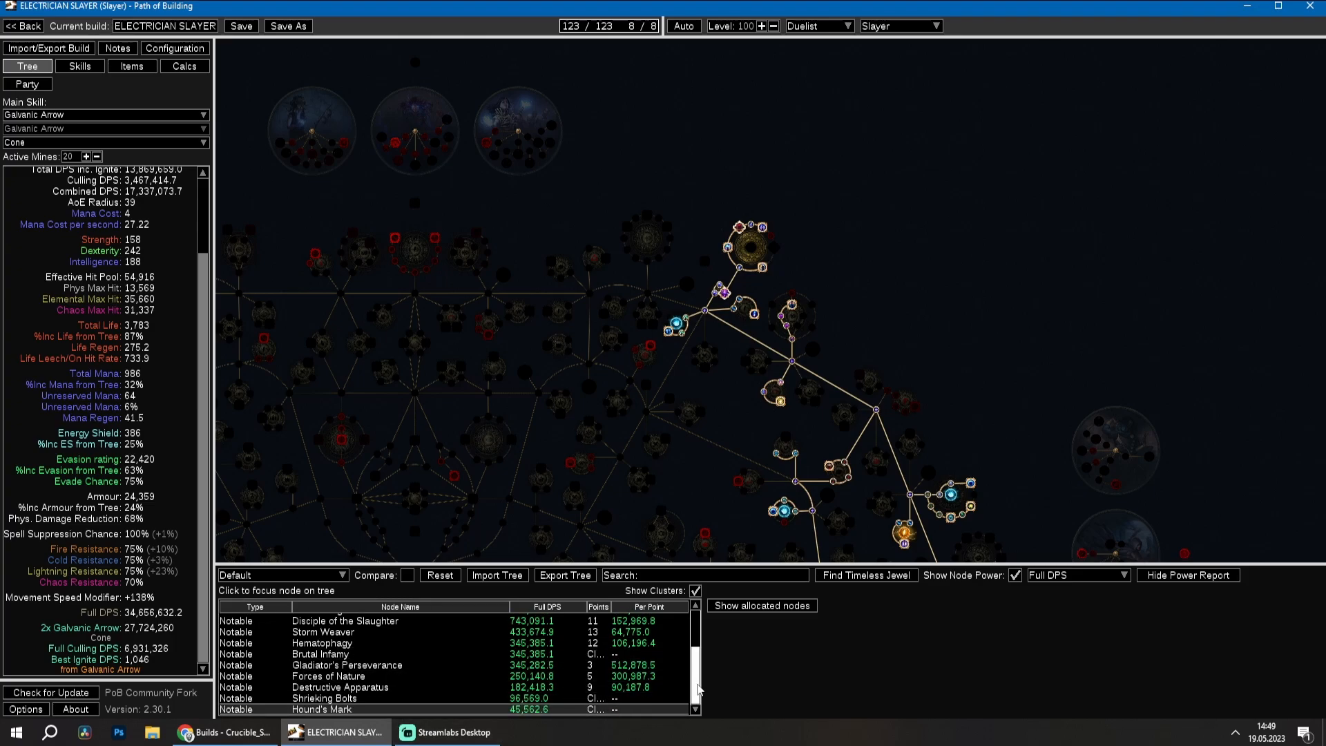
drag(698, 688, 708, 636)
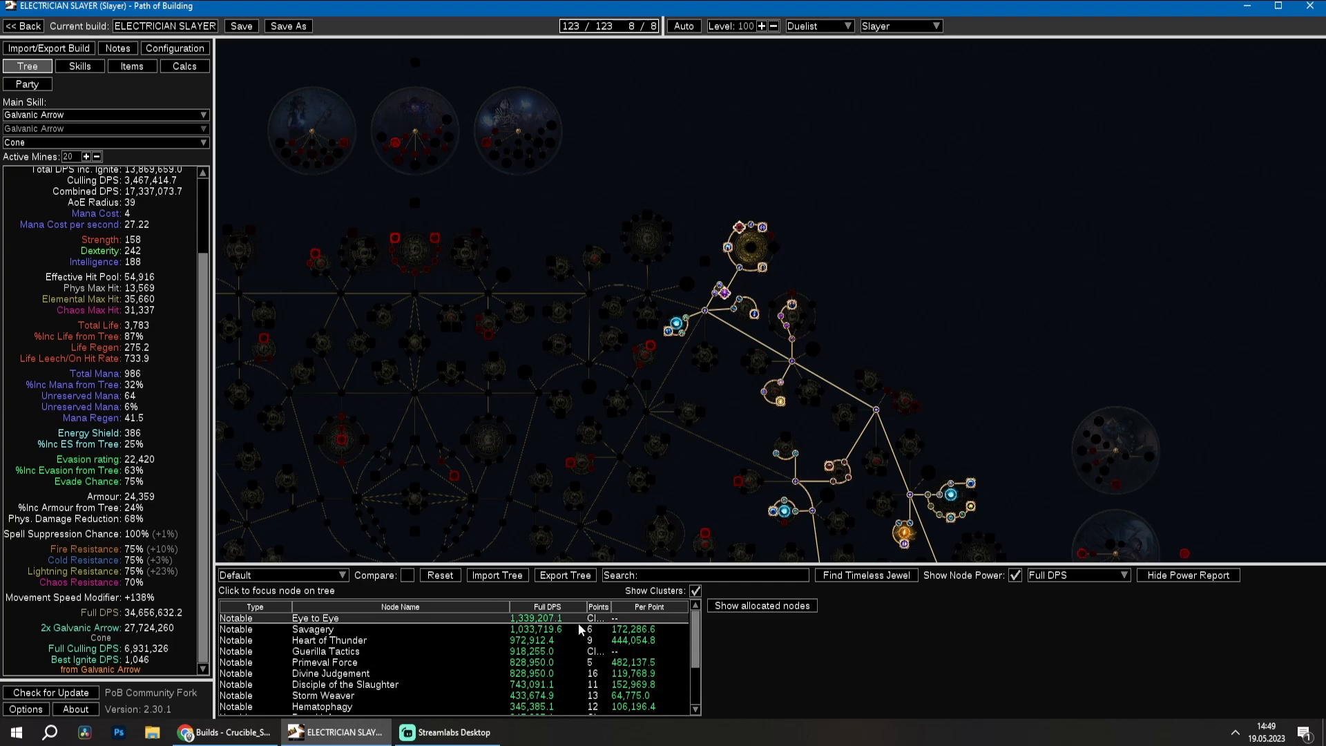
Set the node power metric to Life regen.
click(1105, 575)
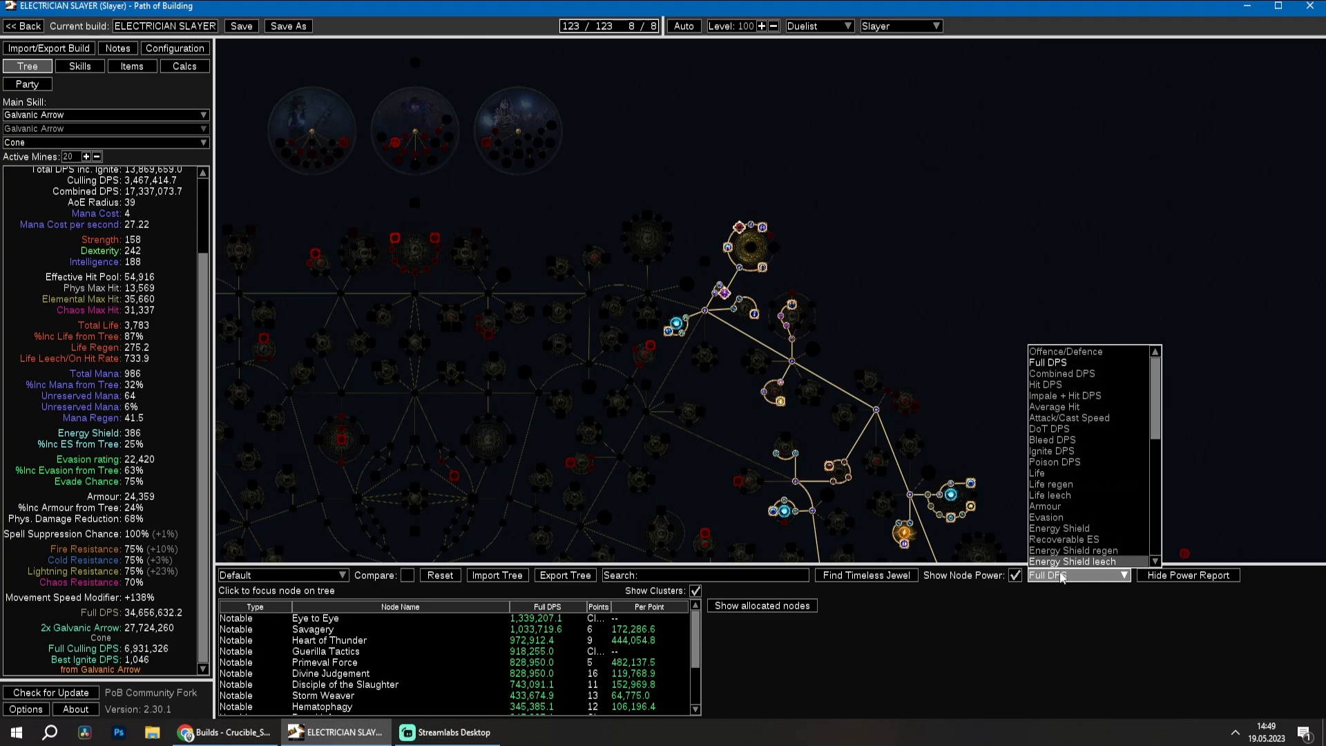
click(1065, 485)
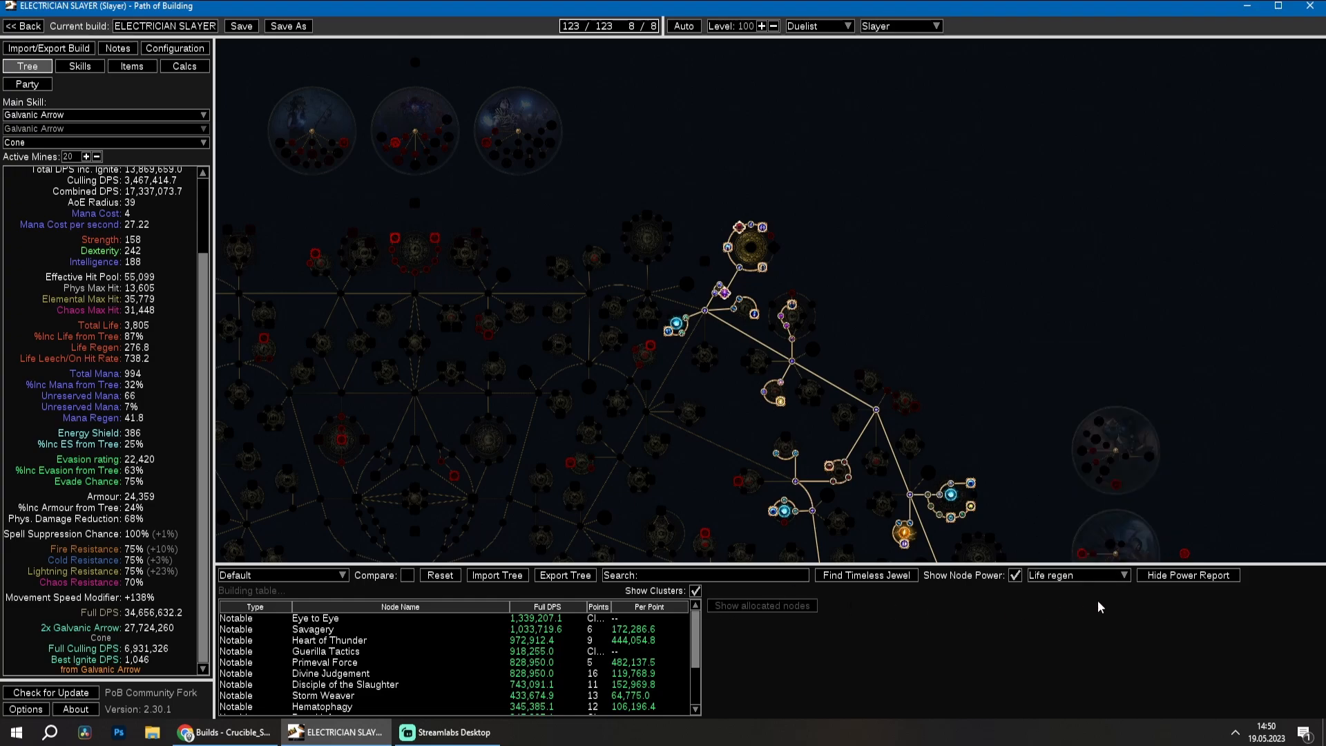
Examine passive nodes across the tree for life regeneration, including Hearty and Sovereignty, and turn off the node power display.
drag(878, 470, 1014, 256)
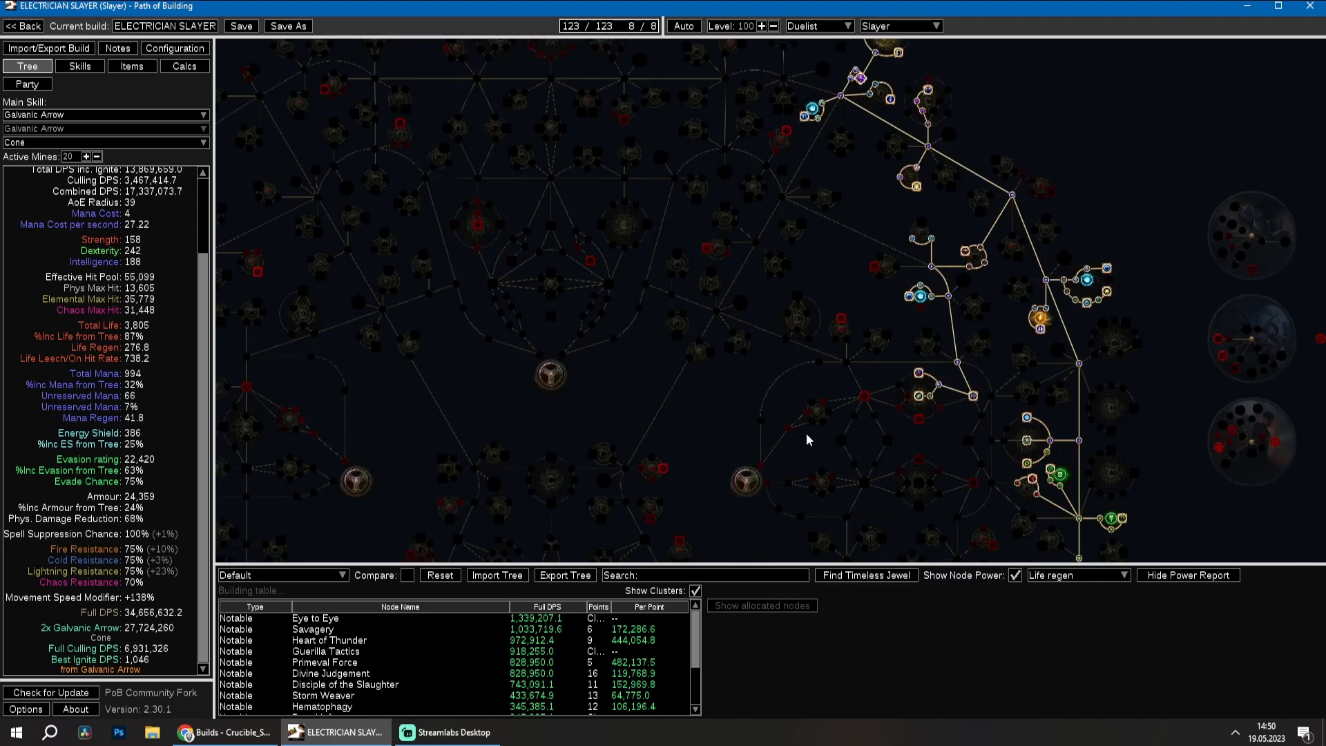
drag(808, 440, 863, 259)
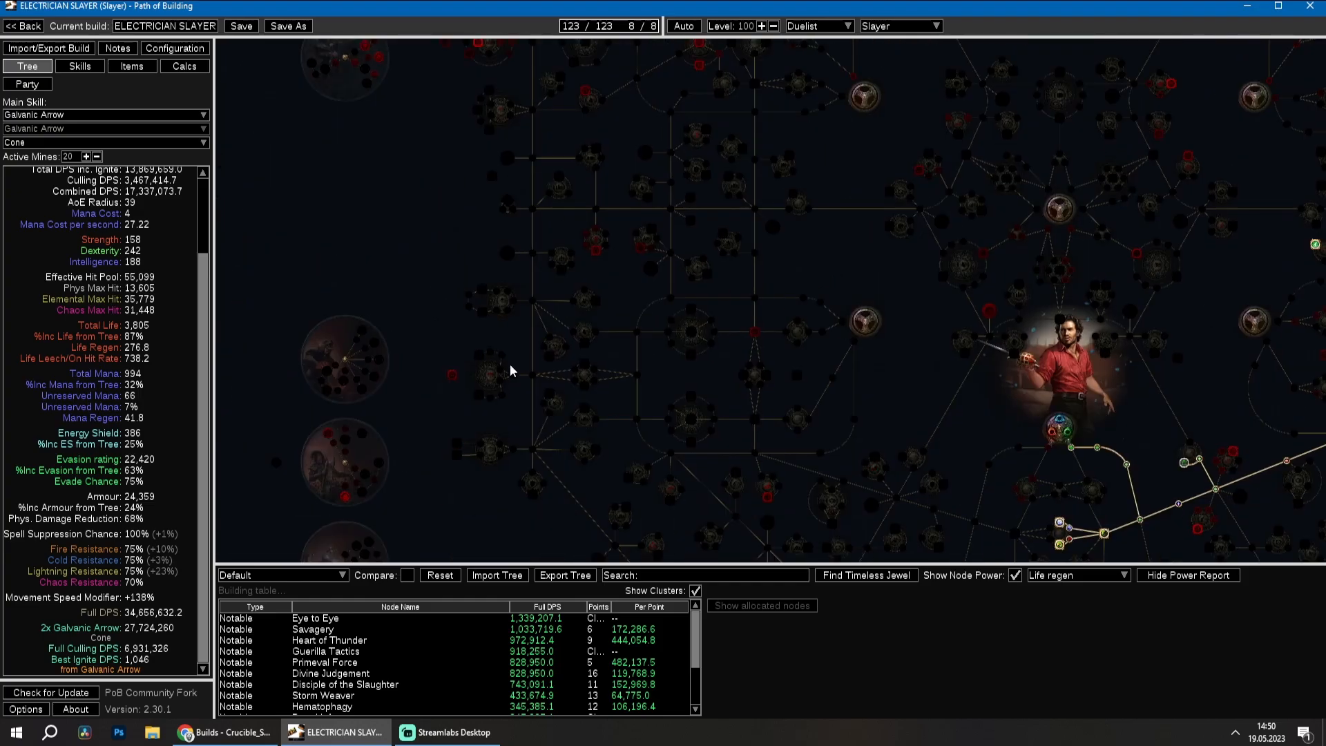
mouse_move(597, 306)
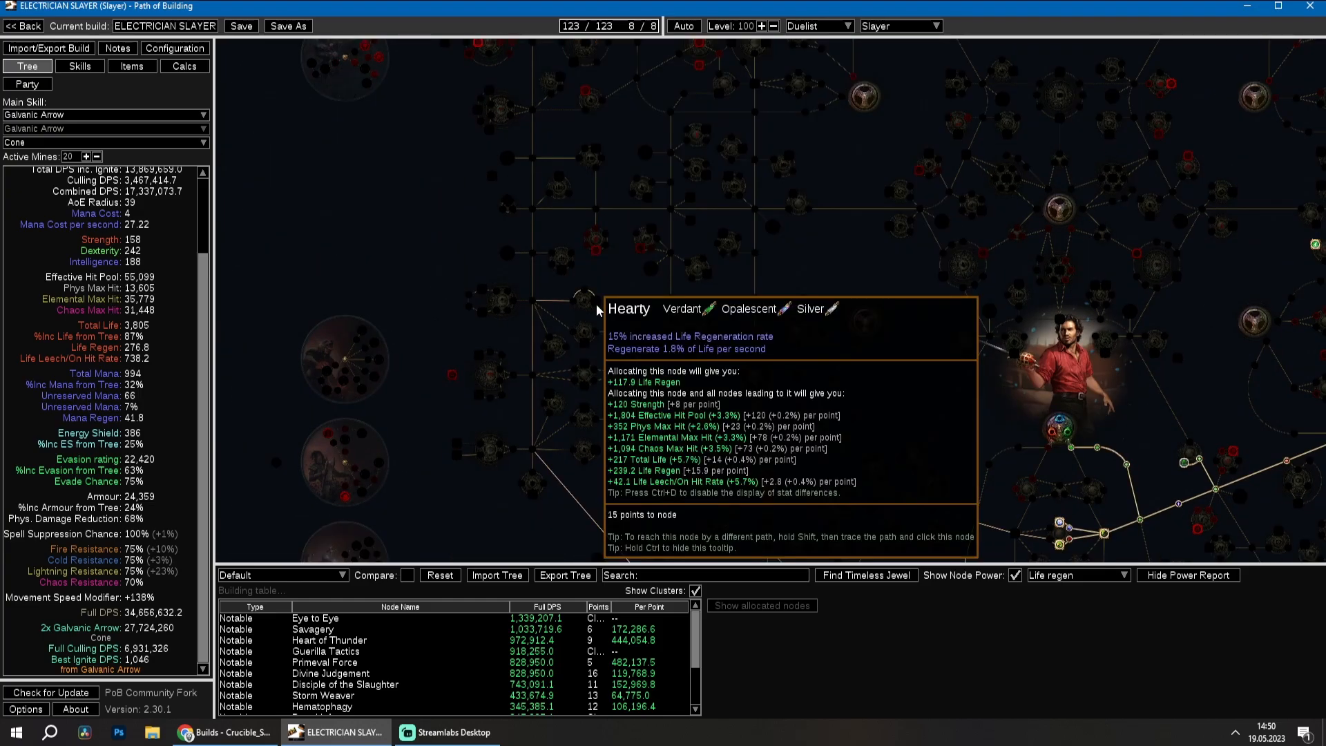
drag(615, 258, 630, 423)
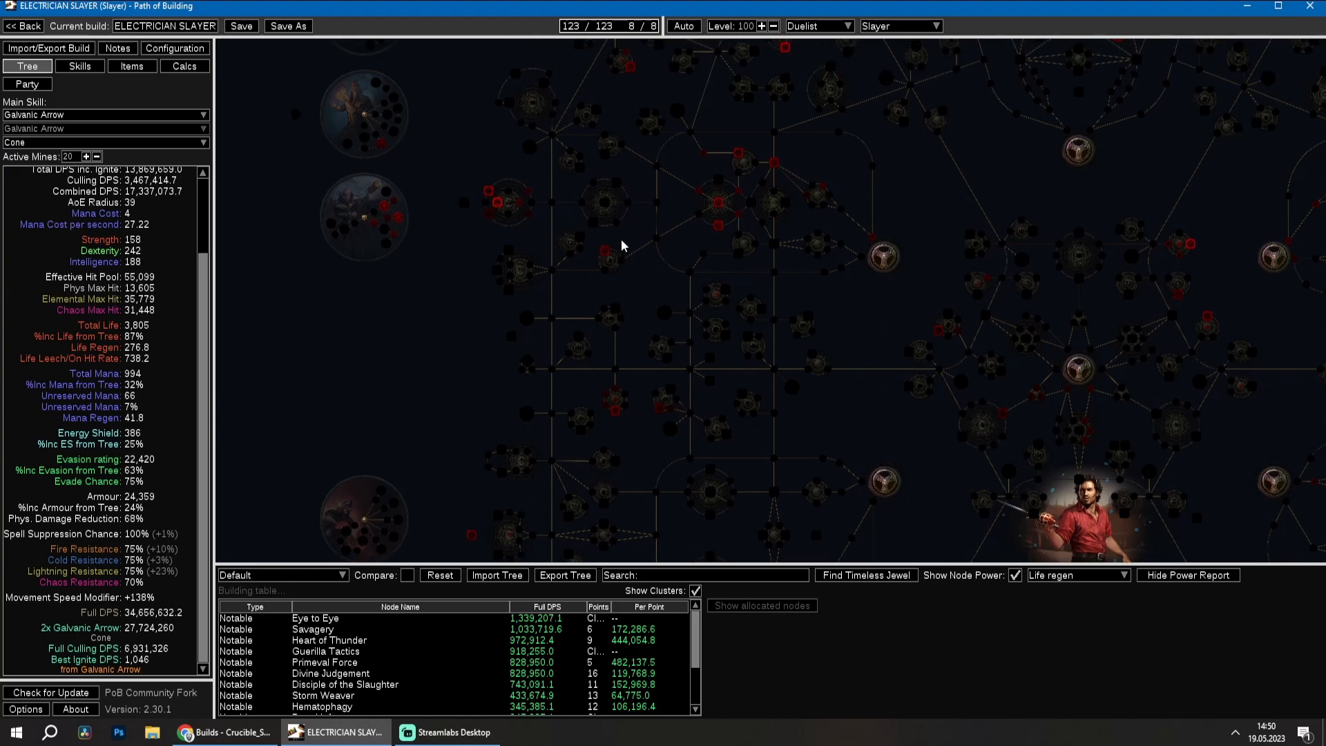
mouse_move(629, 69)
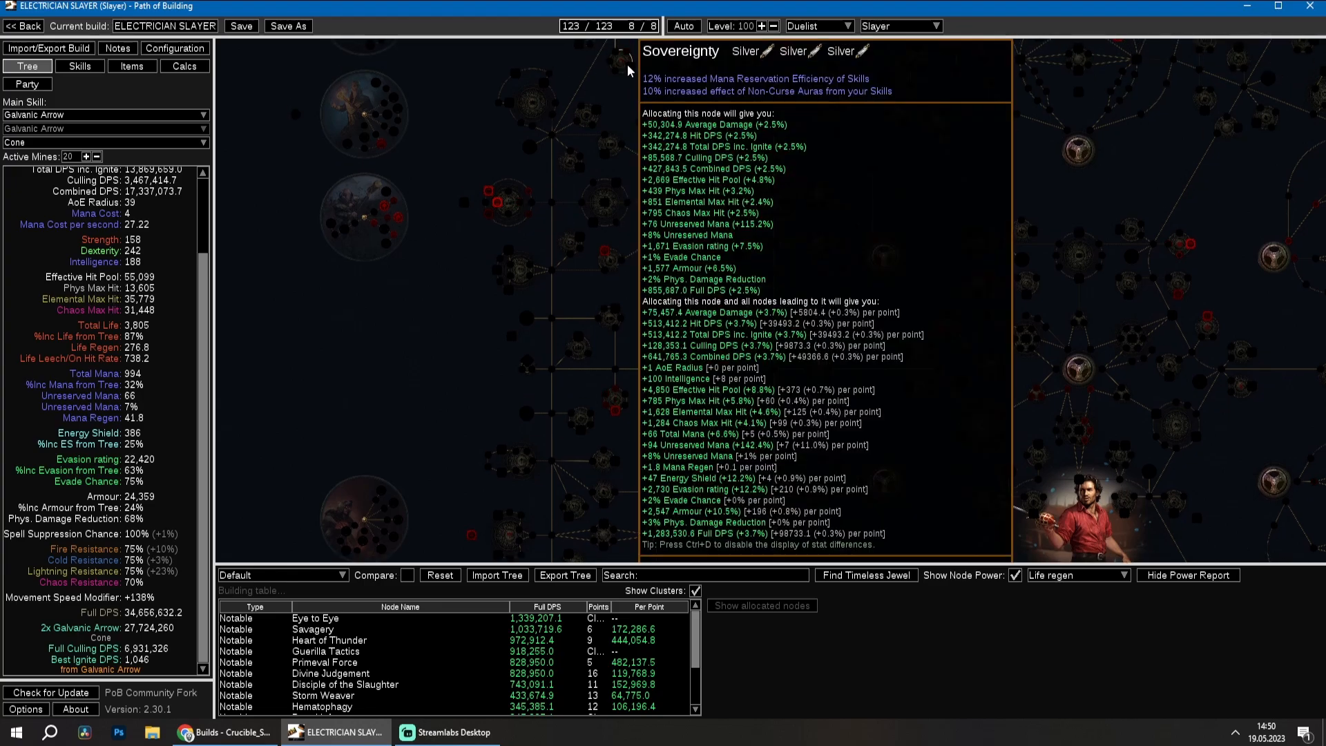
drag(604, 155, 583, 322)
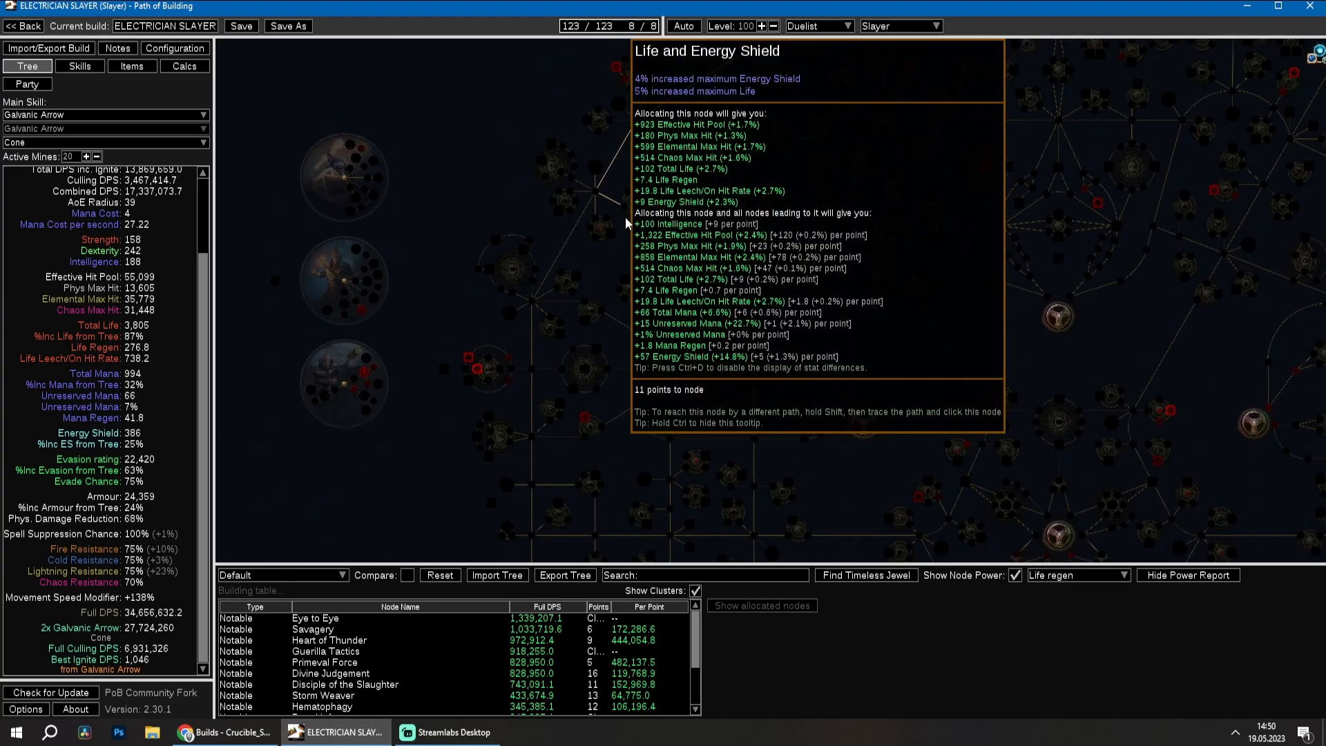
mouse_move(652, 154)
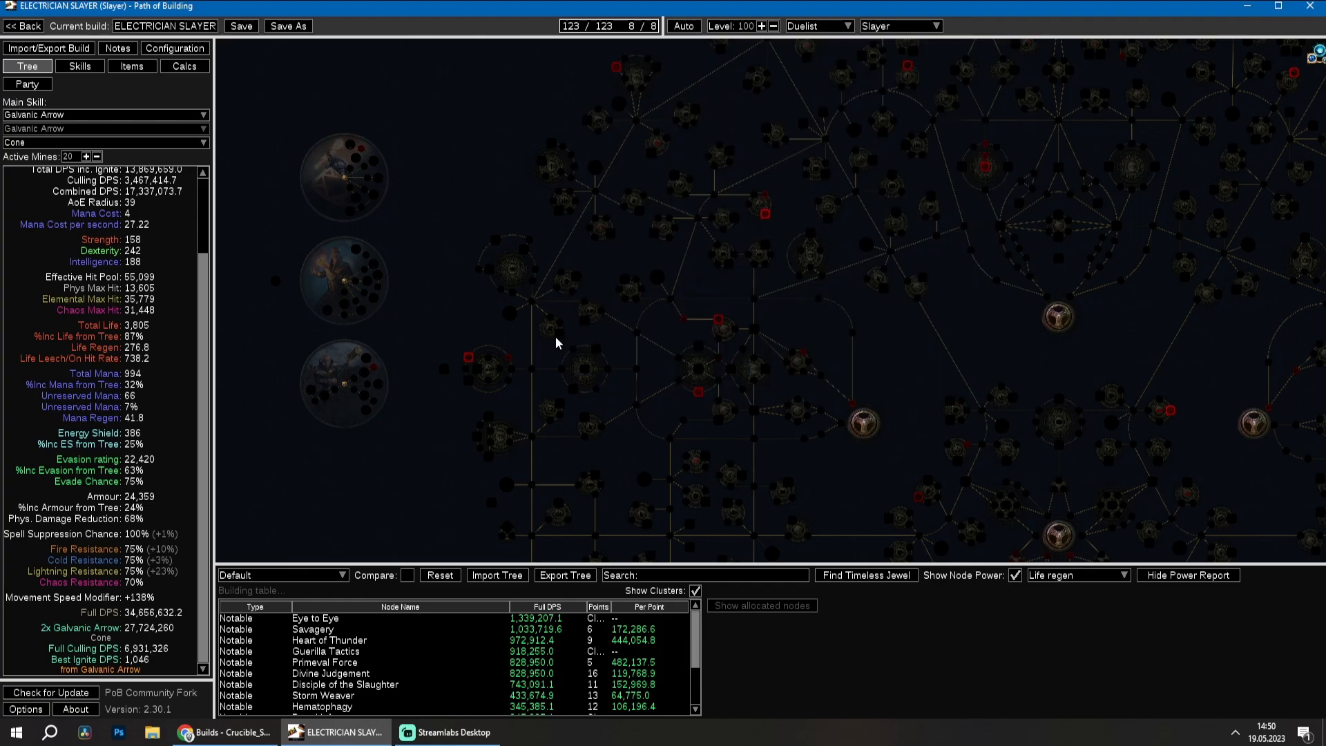
mouse_move(558, 339)
drag(897, 478, 528, 213)
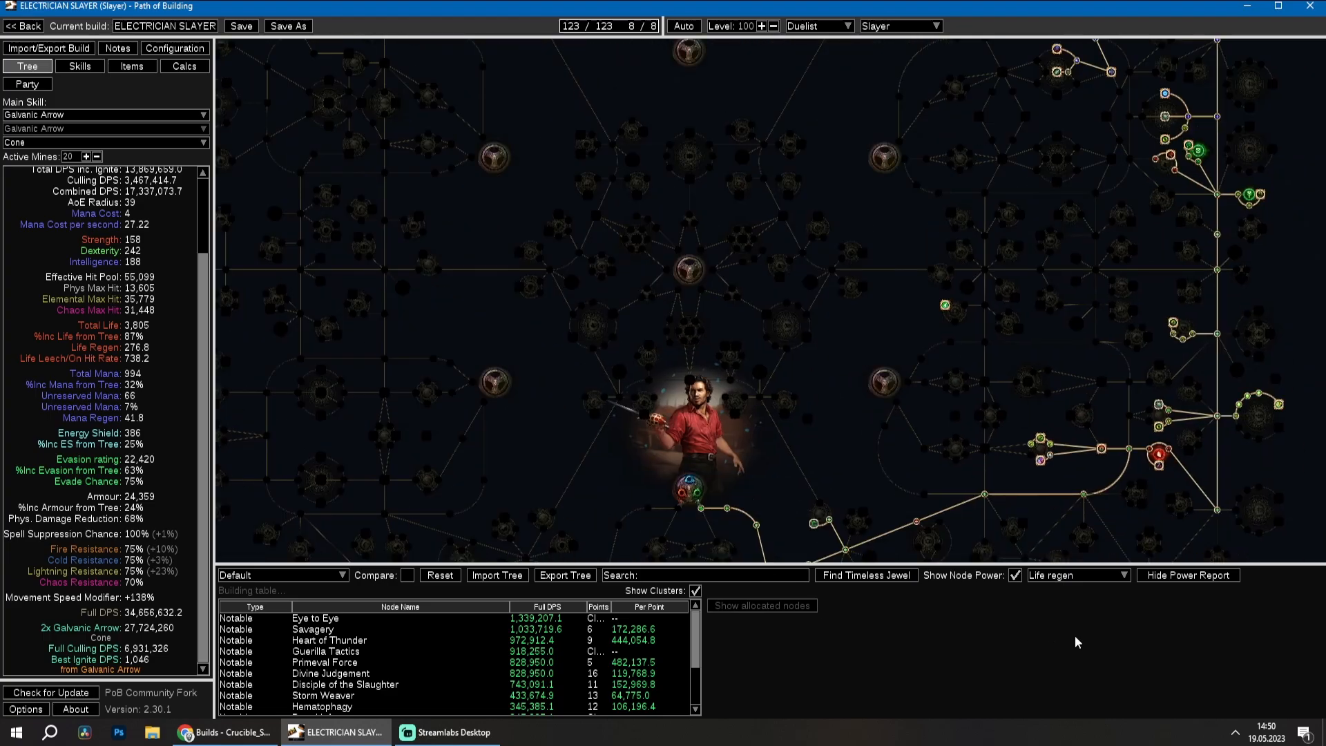
click(1014, 575)
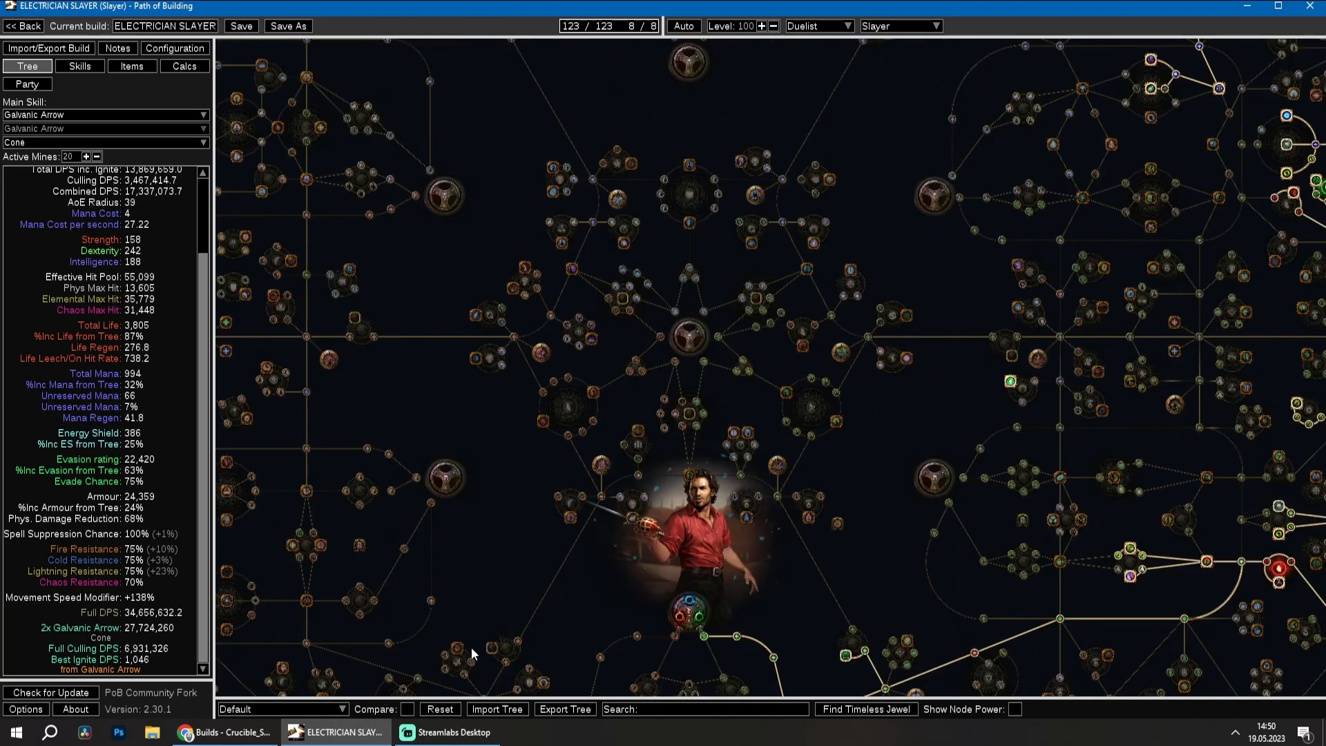
Copy the Default passive tree under the name "trewtrwe" and make the copy the active tree.
mouse_move(492, 649)
click(335, 710)
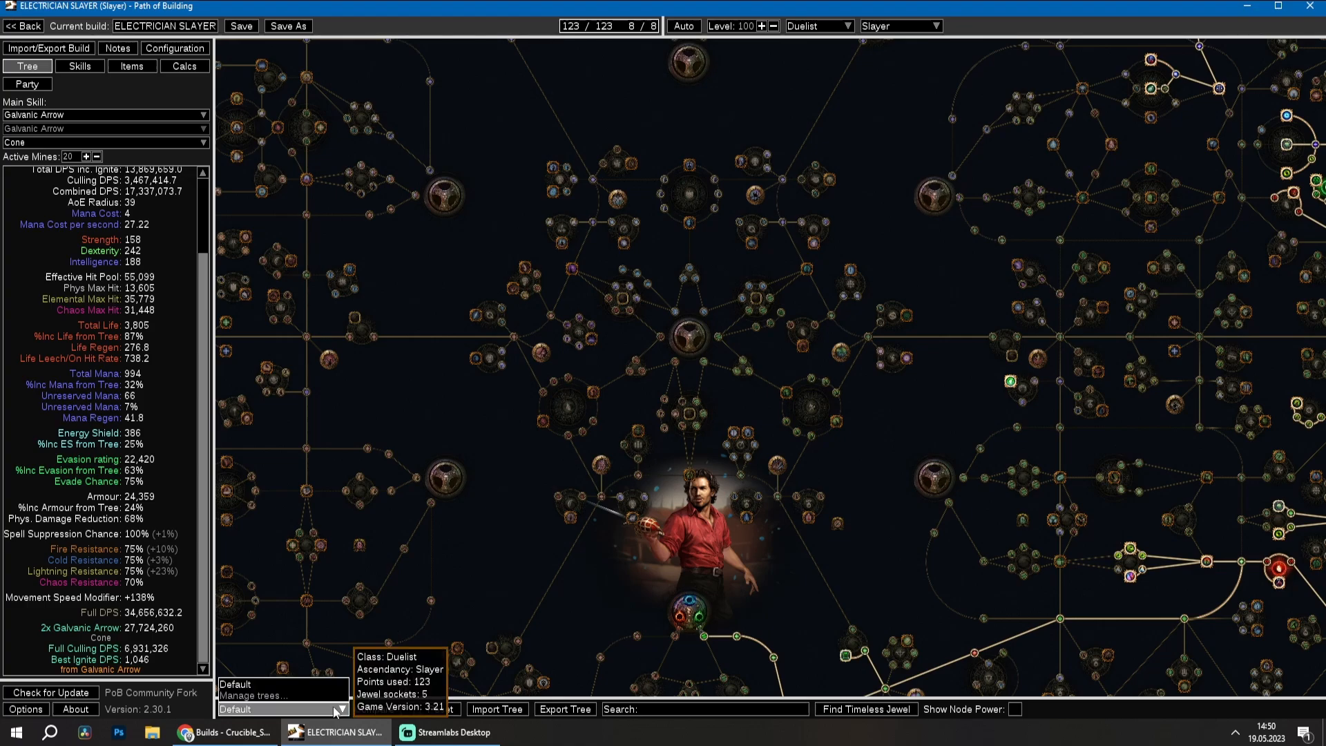
click(271, 700)
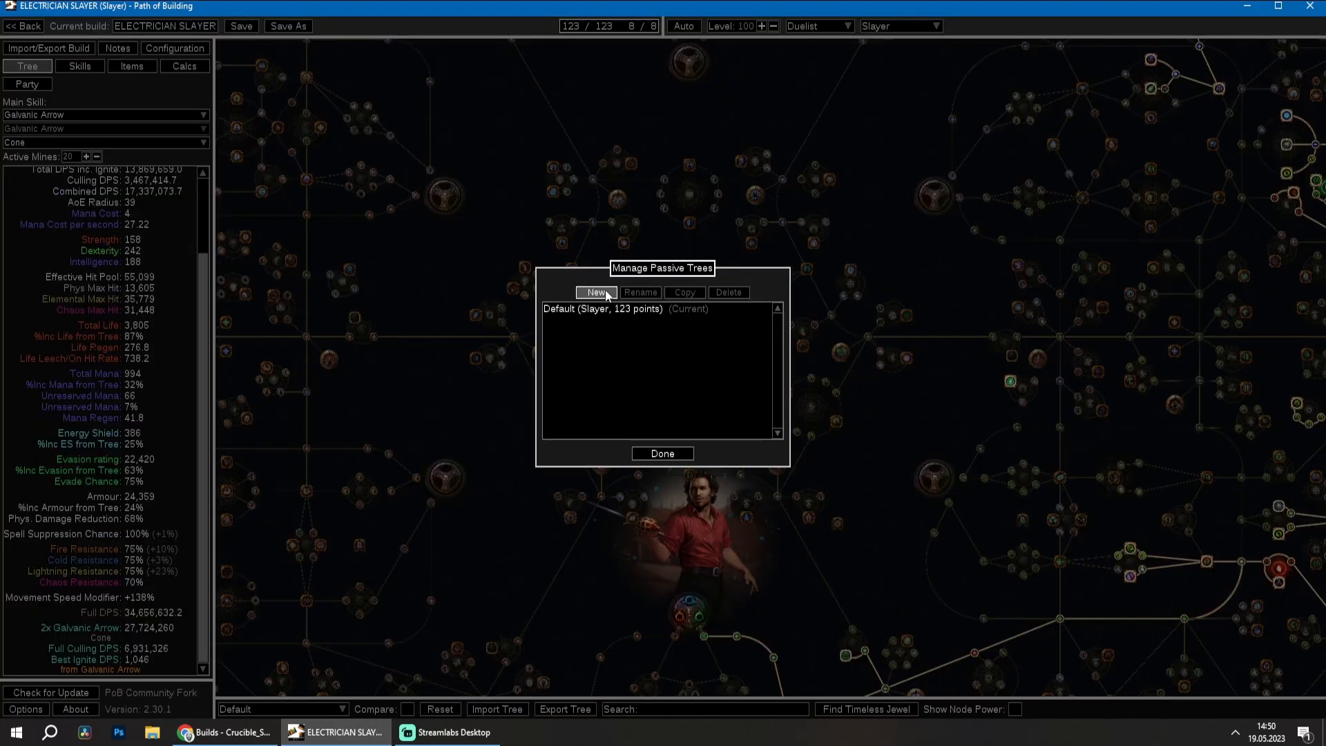
click(681, 293)
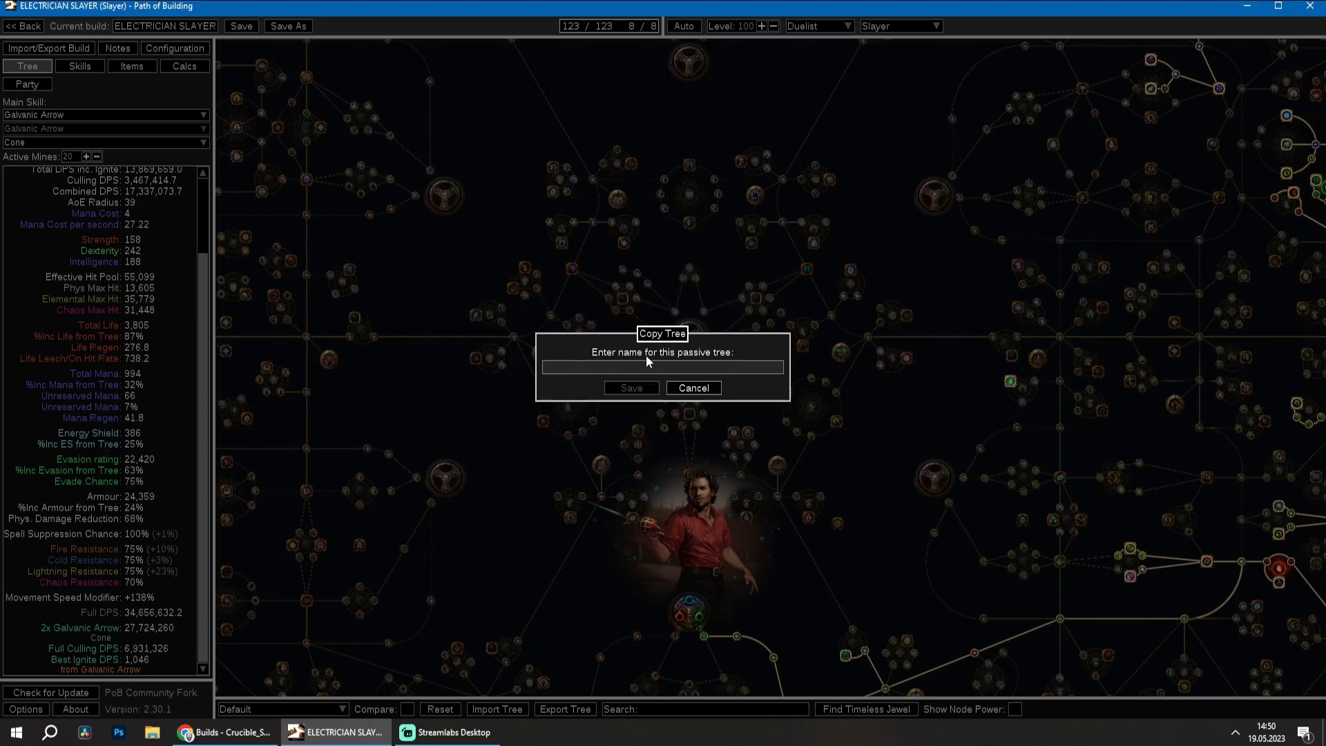
text(trewtrwe)
click(632, 388)
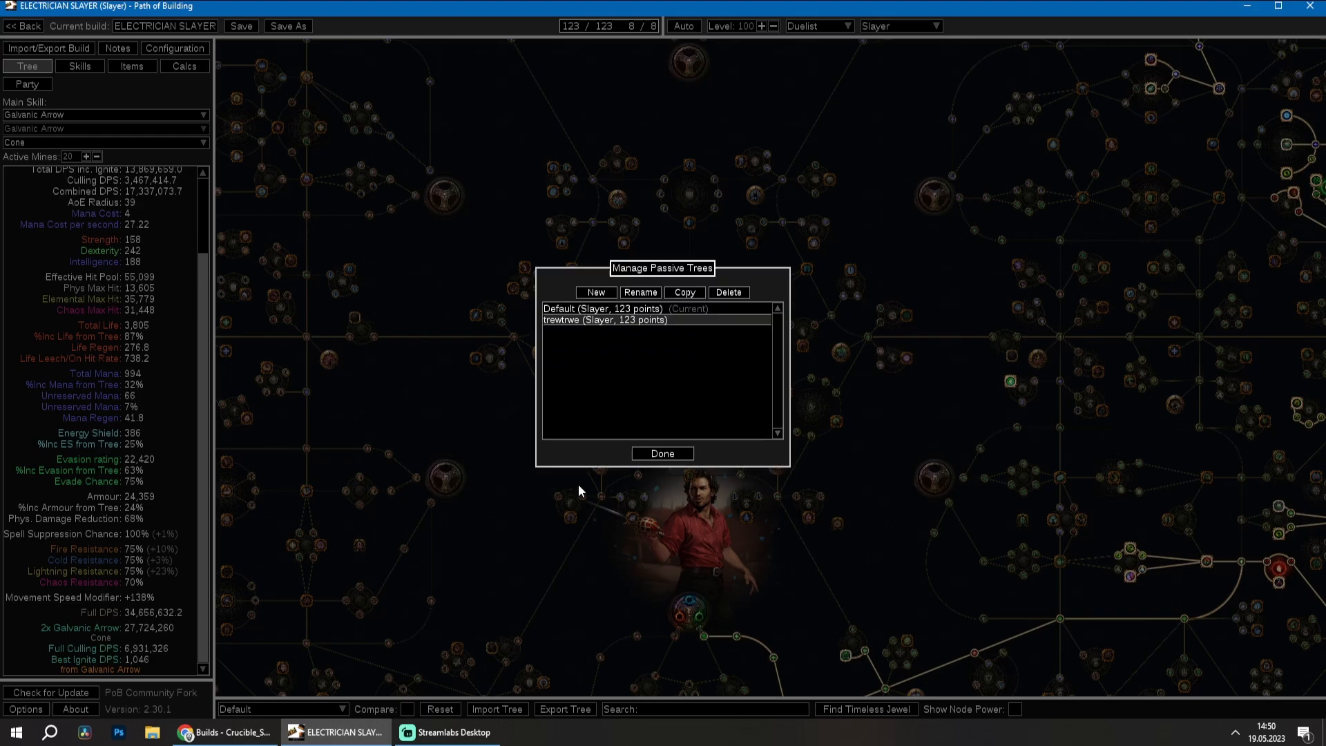
click(583, 322)
click(662, 454)
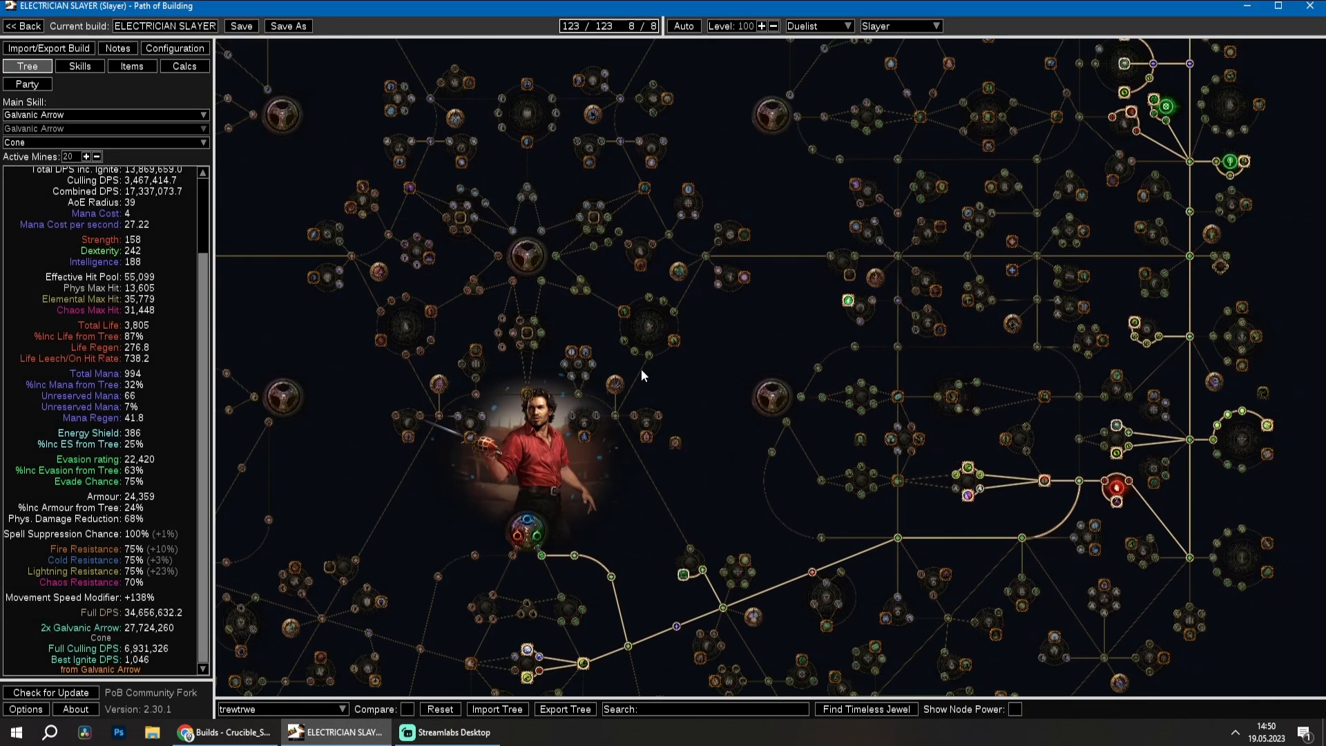
Deallocate the upper nodes of the small cluster west of the red mastery in the trewtrwe tree, and switch back to the Default tree.
drag(641, 370, 569, 333)
click(908, 437)
click(267, 710)
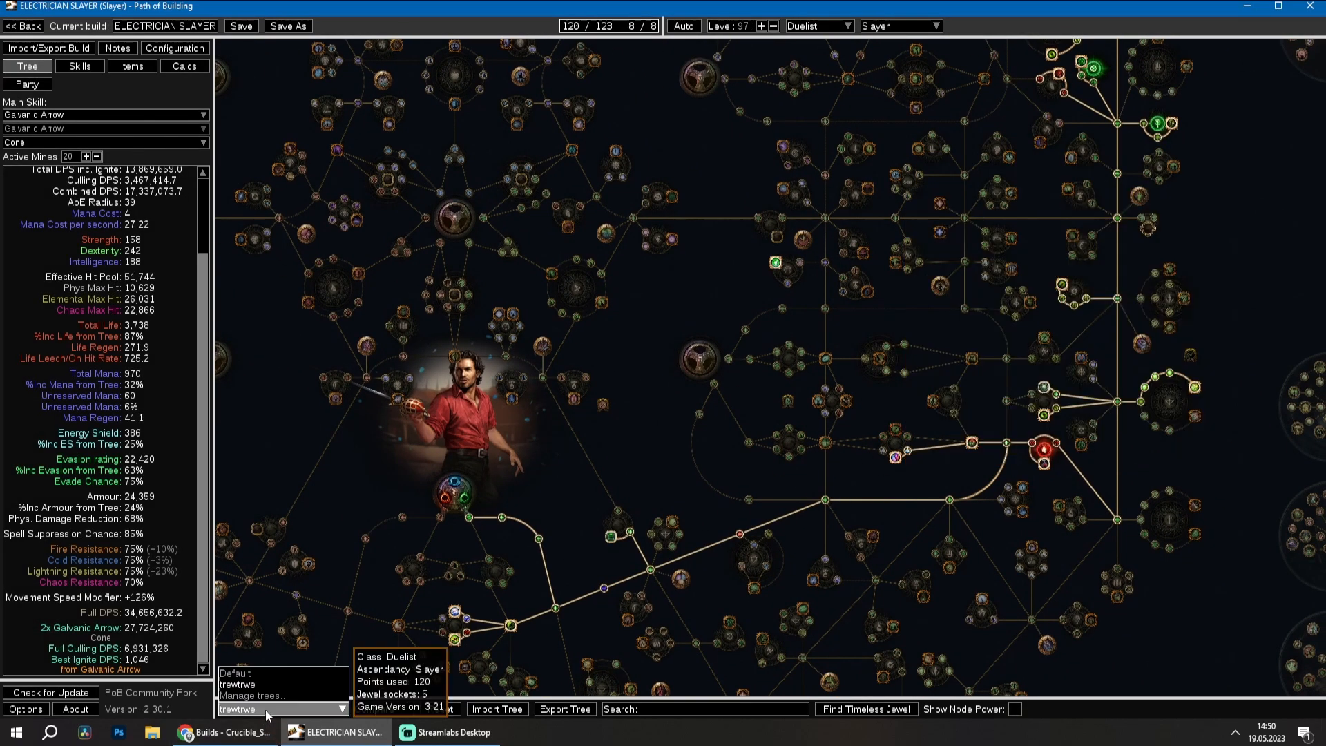
click(240, 675)
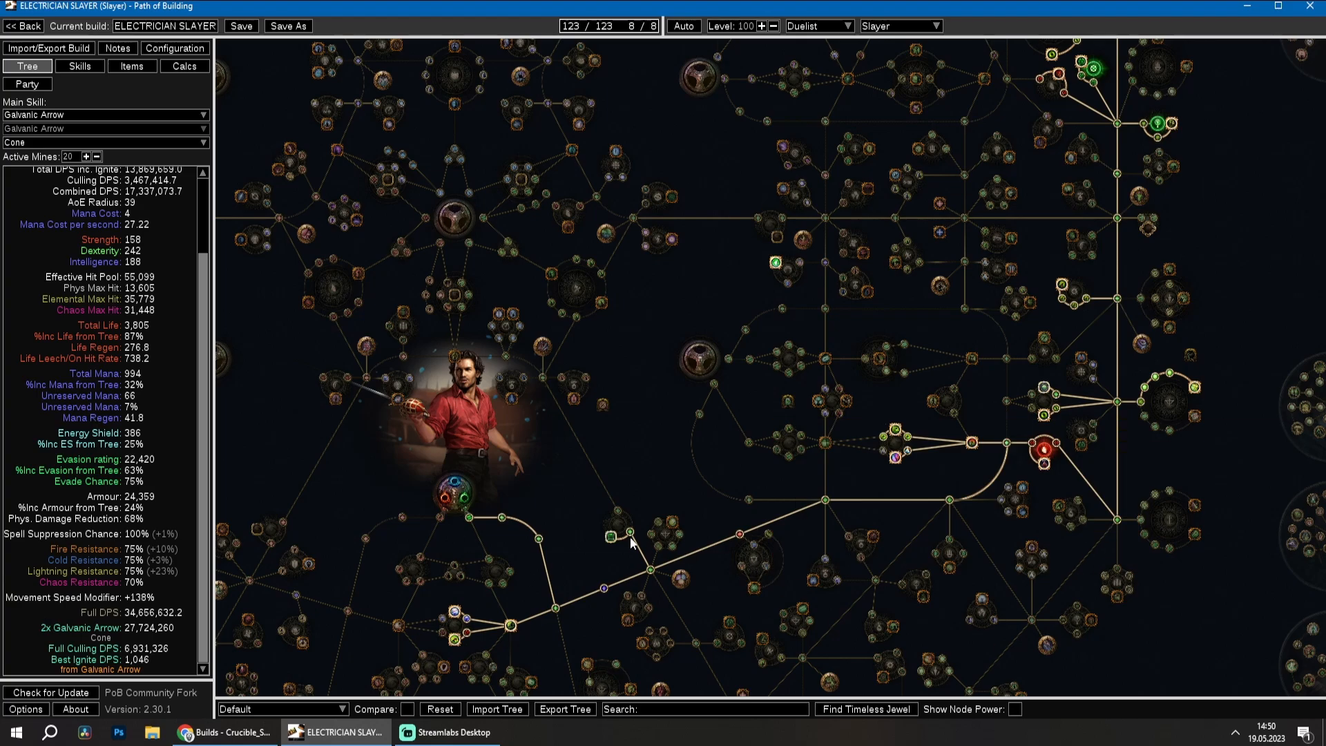
In the skills view, set the gem sorting metric to Full DPS.
scroll(138, 387, up, 3)
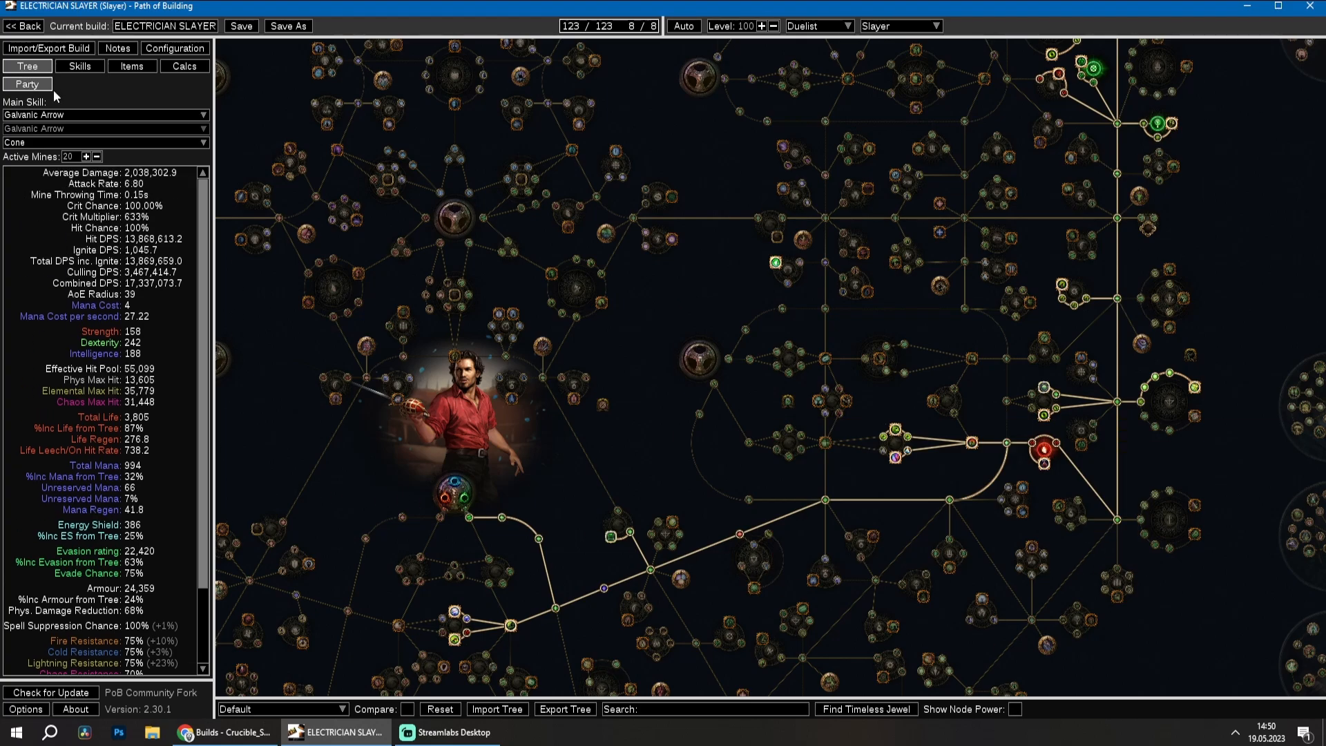
click(79, 66)
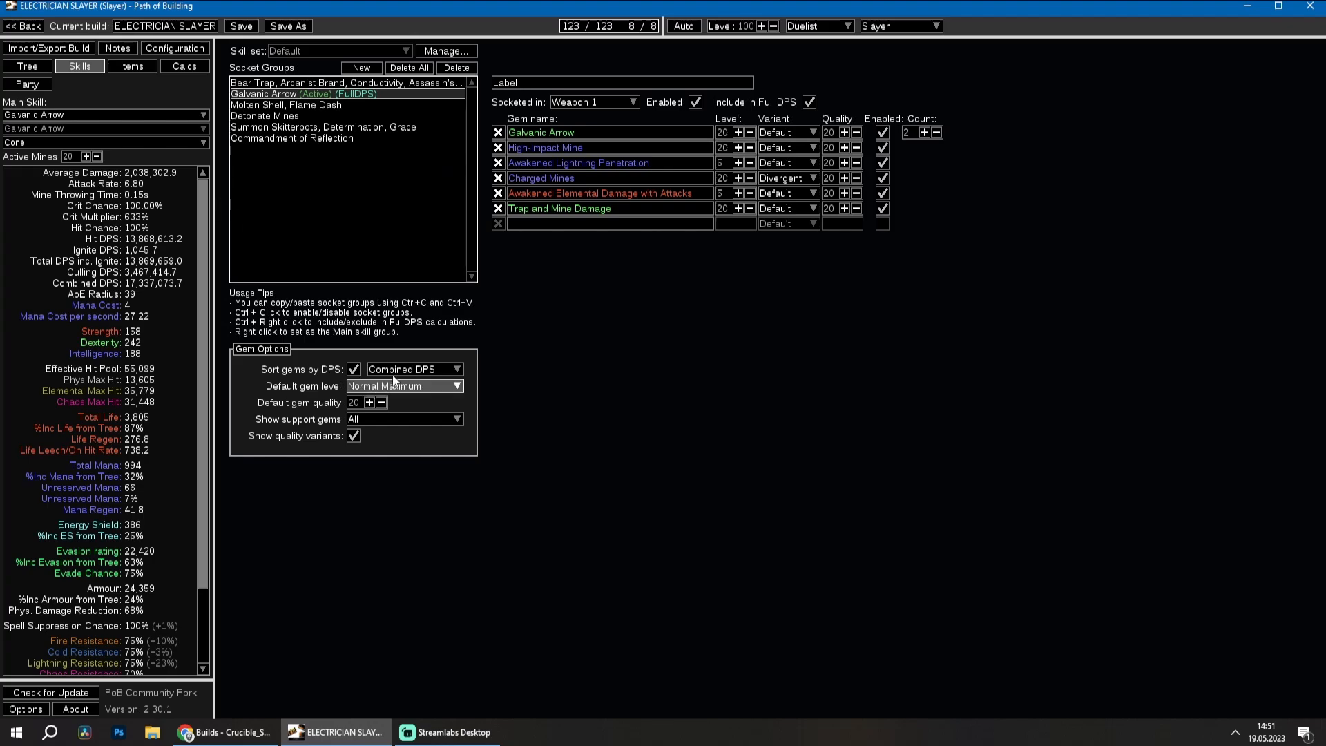
click(415, 370)
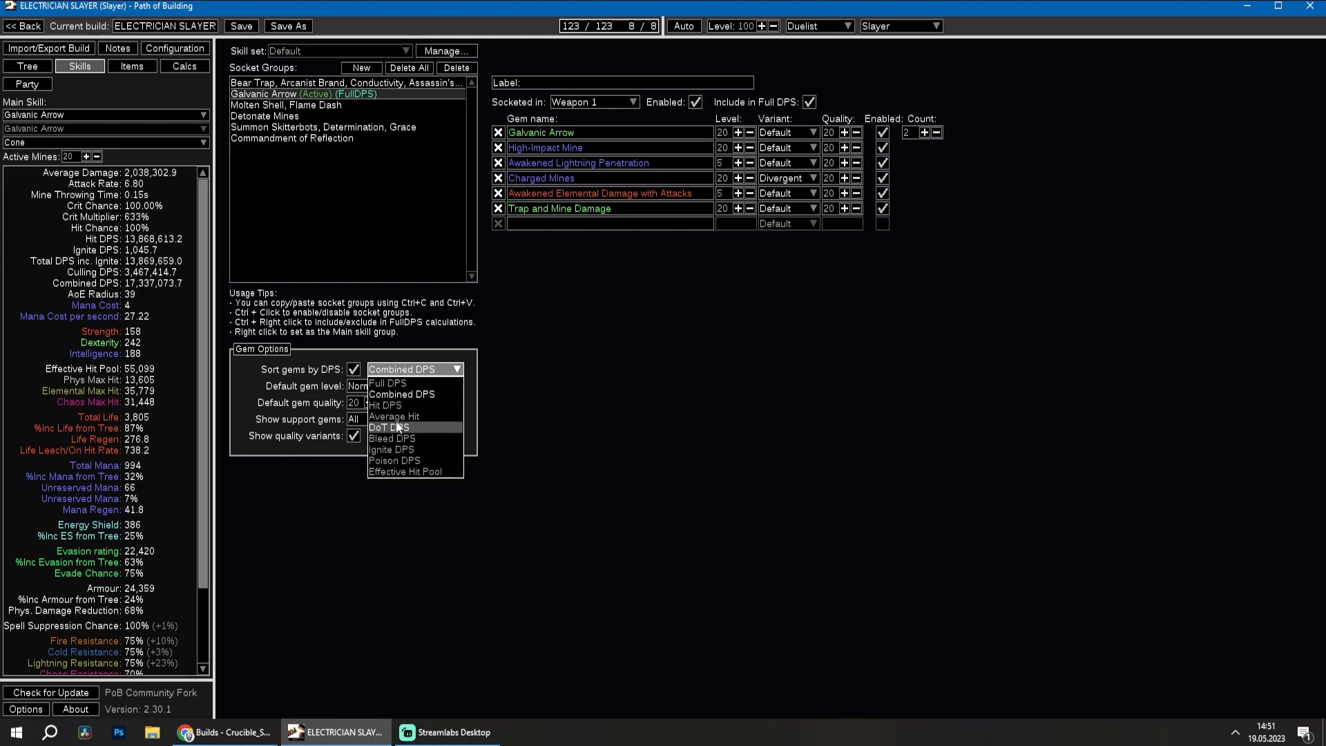
click(400, 386)
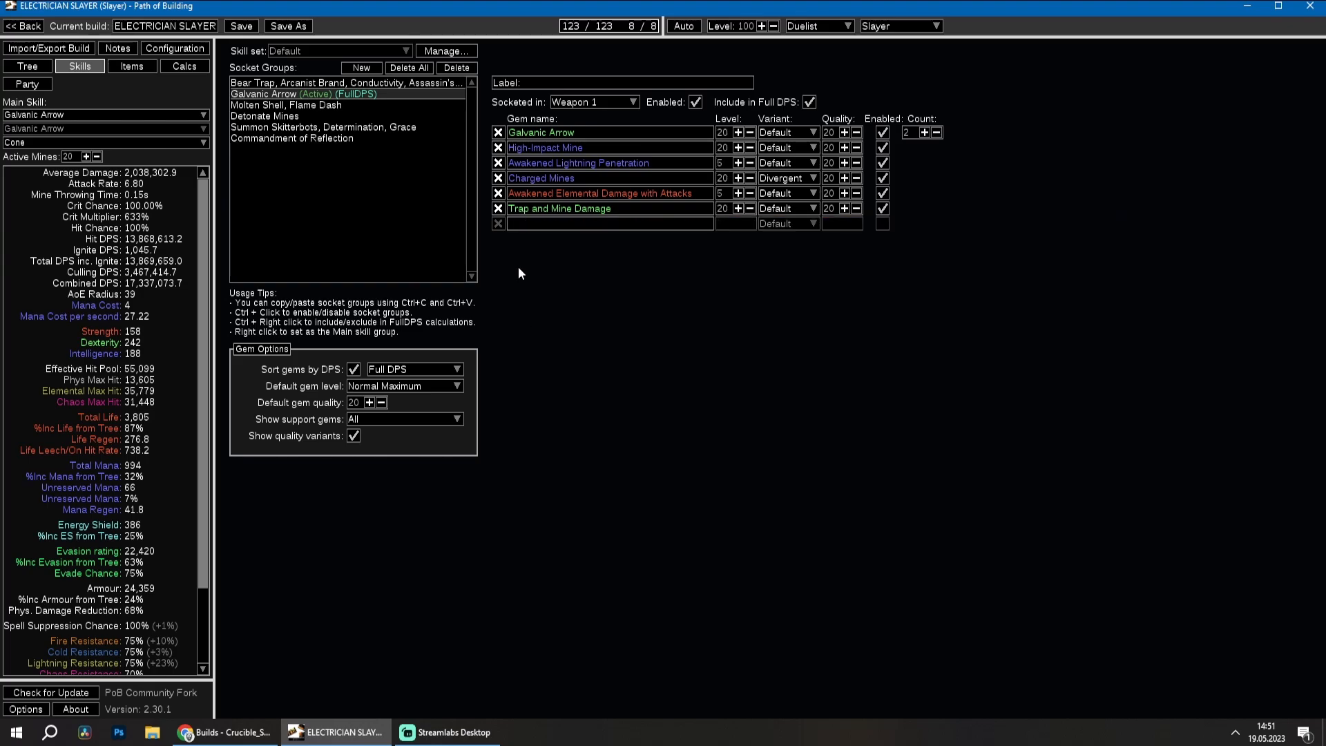
Remove Trap and Mine Damage from the Galvanic Arrow socket group, keeping the support gem filter on All.
click(498, 209)
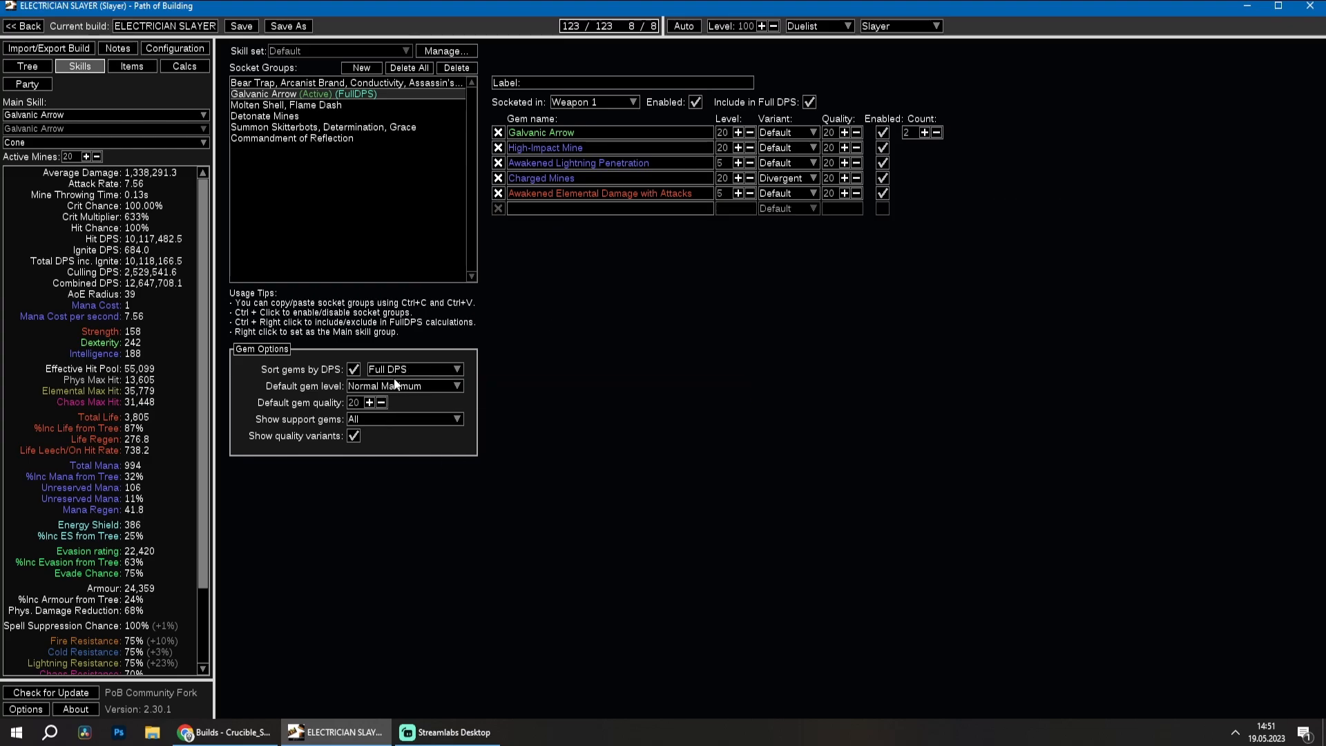
click(366, 417)
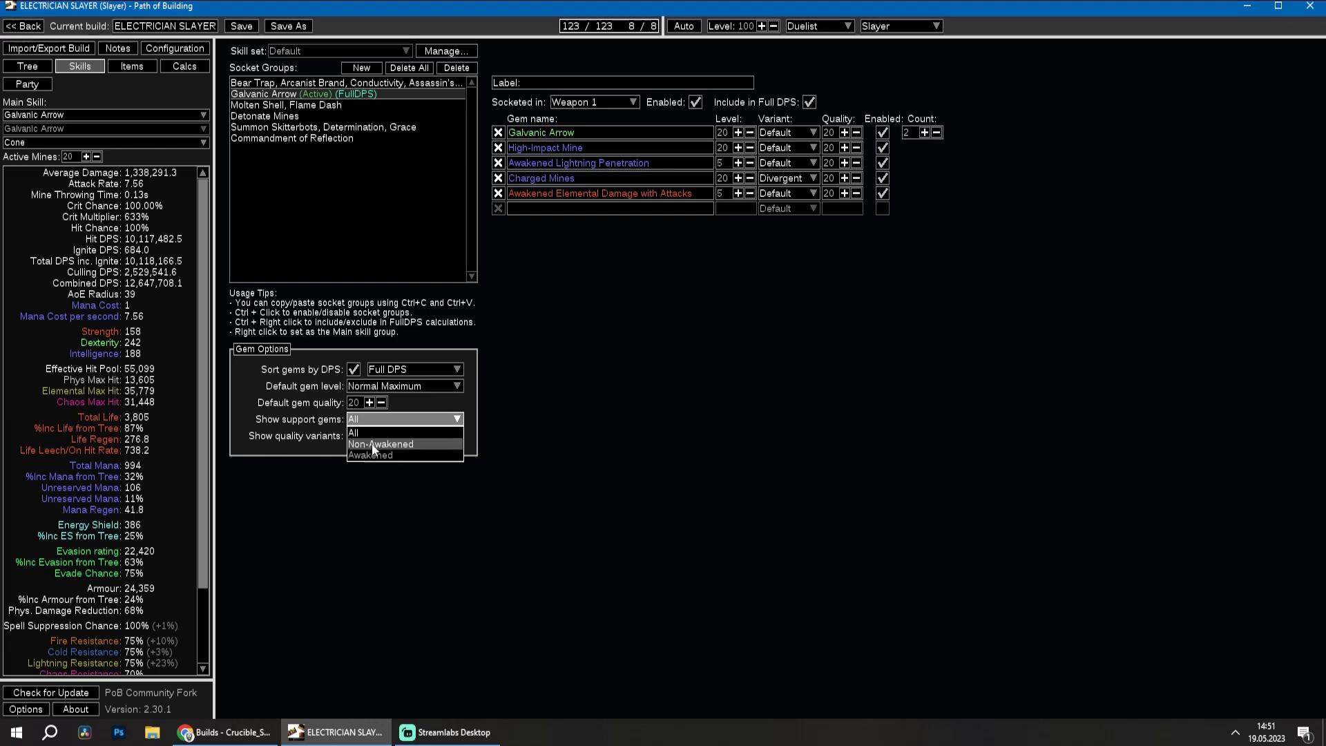
click(404, 433)
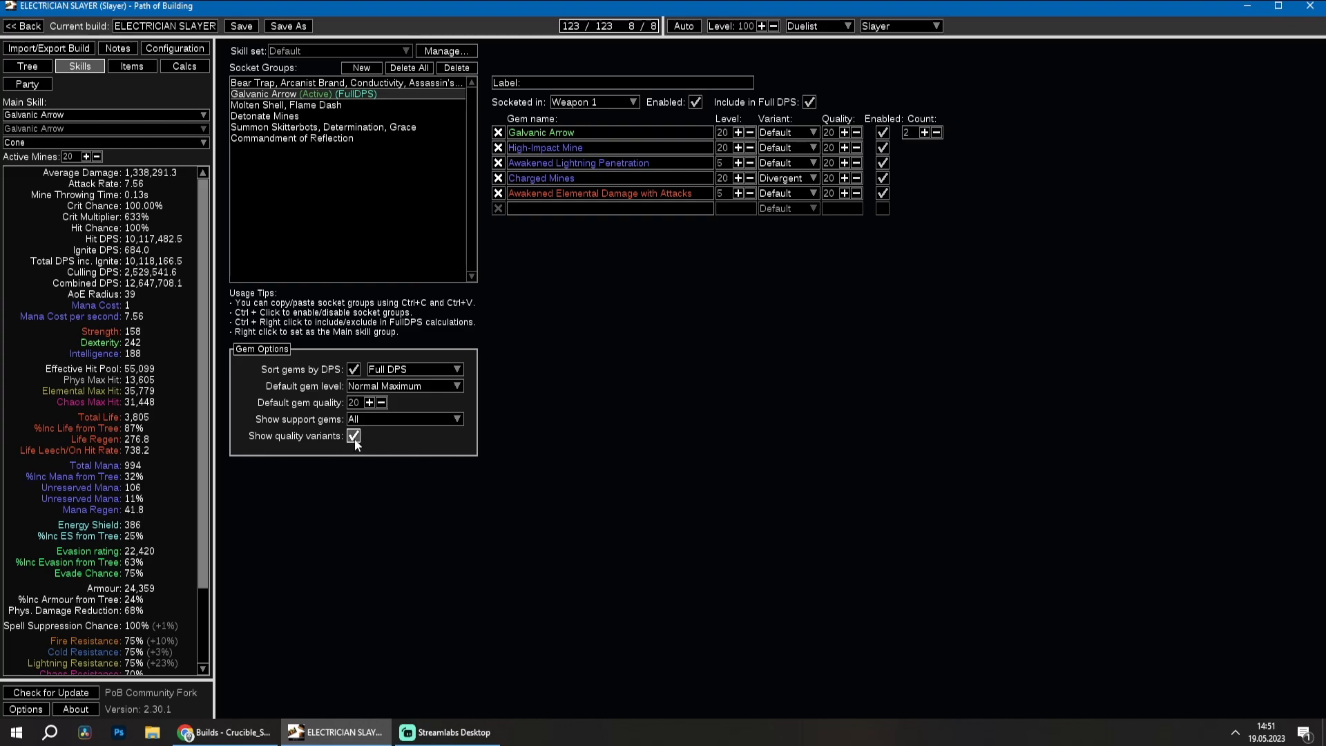
Inspect the Charged Mines quality variant and the stat changes Barrage Support would give in the empty gem slot.
mouse_move(768, 181)
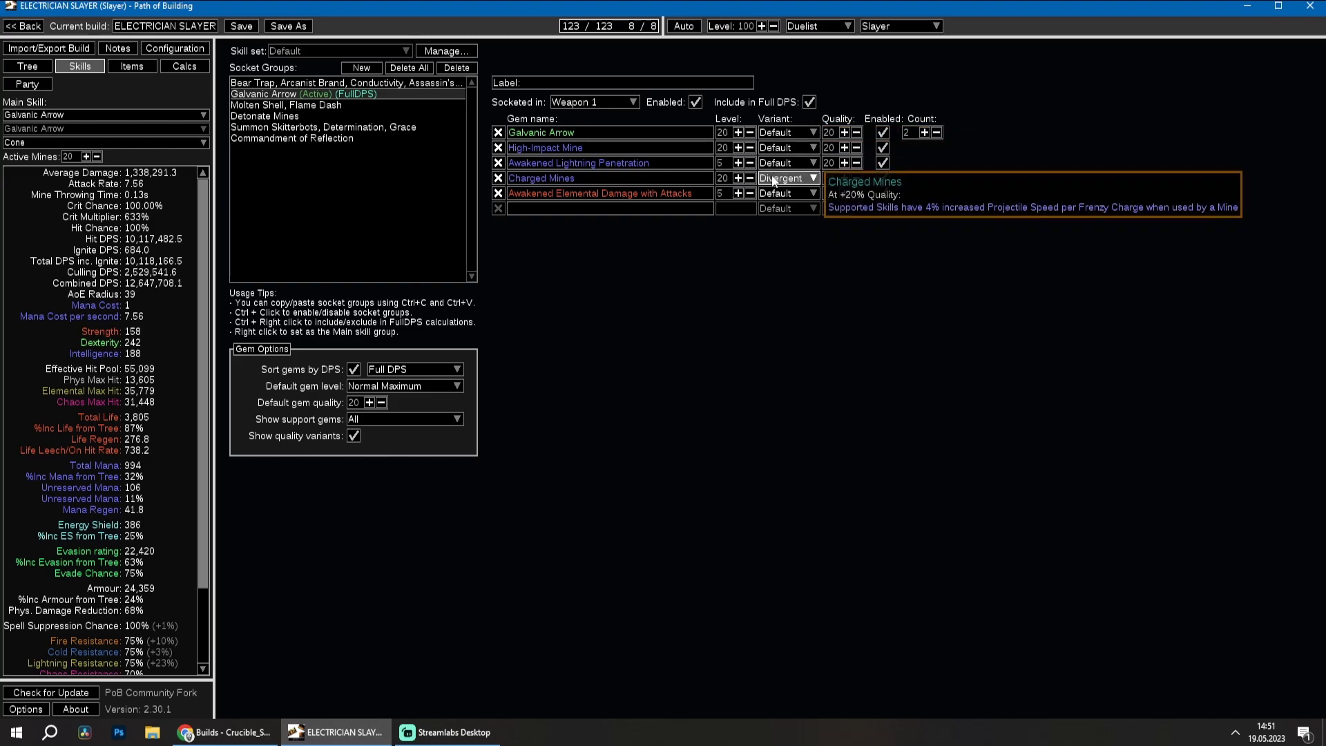
click(554, 208)
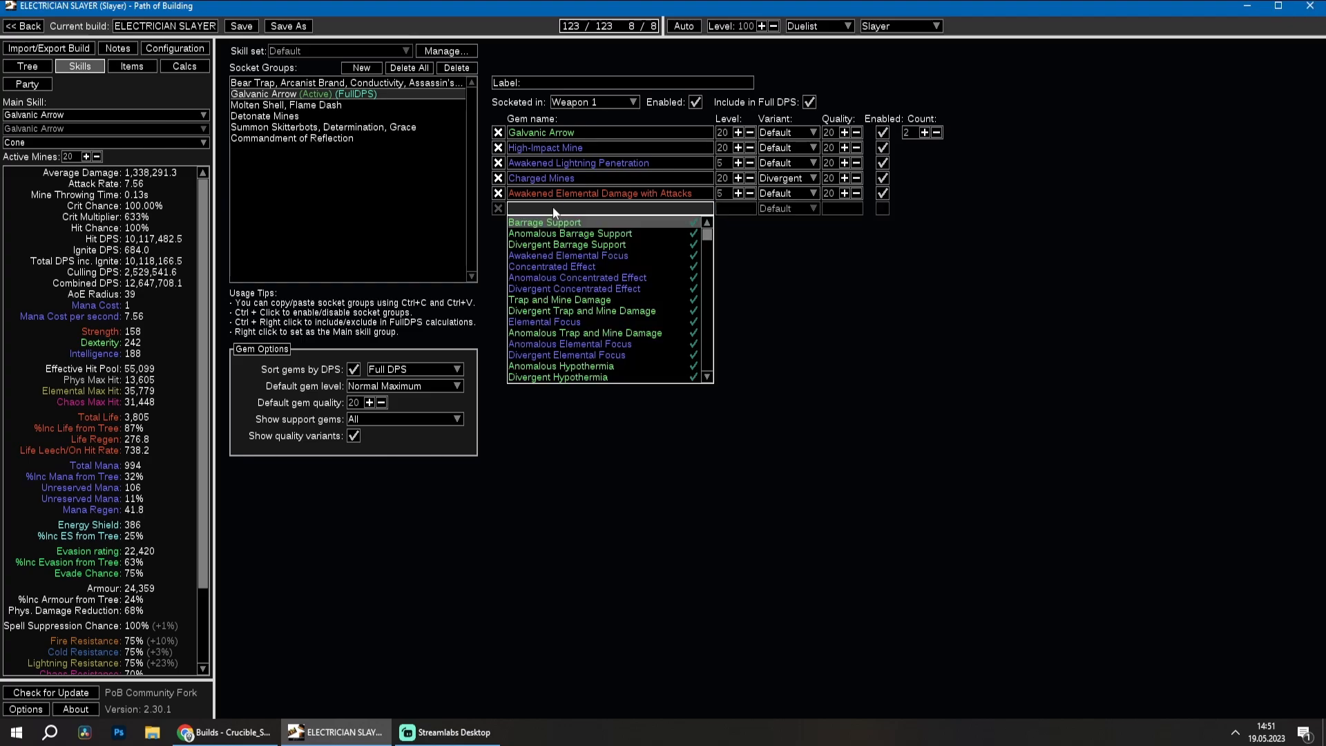
mouse_move(562, 227)
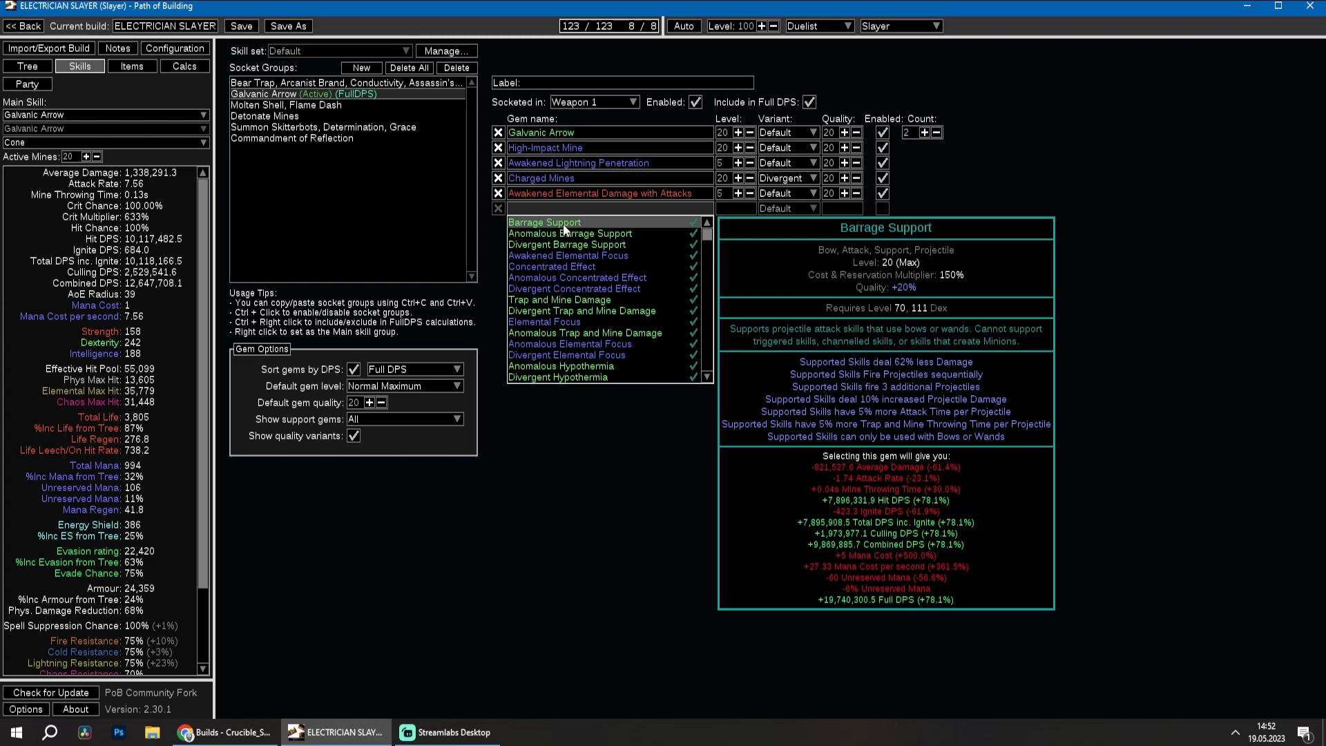
click(529, 483)
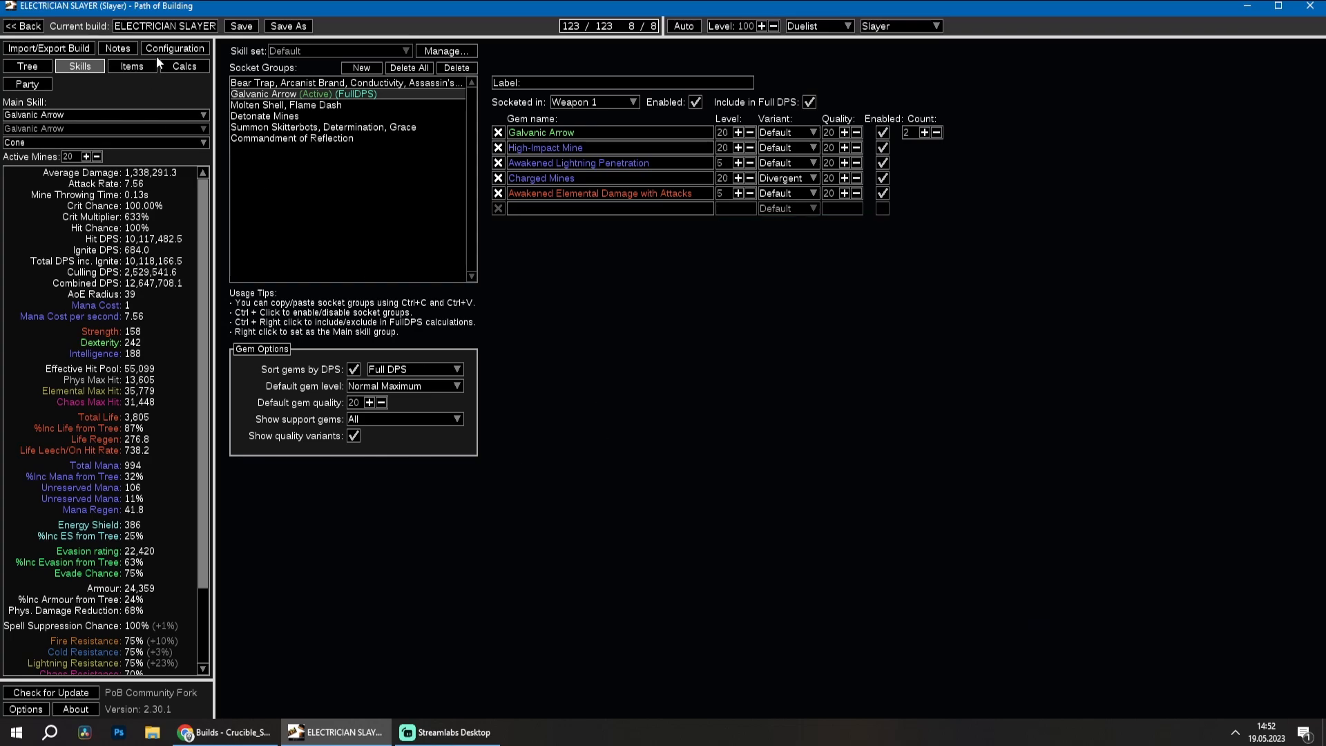
Examine the "260% more damage" custom modifier in the build configuration without editing it.
click(173, 49)
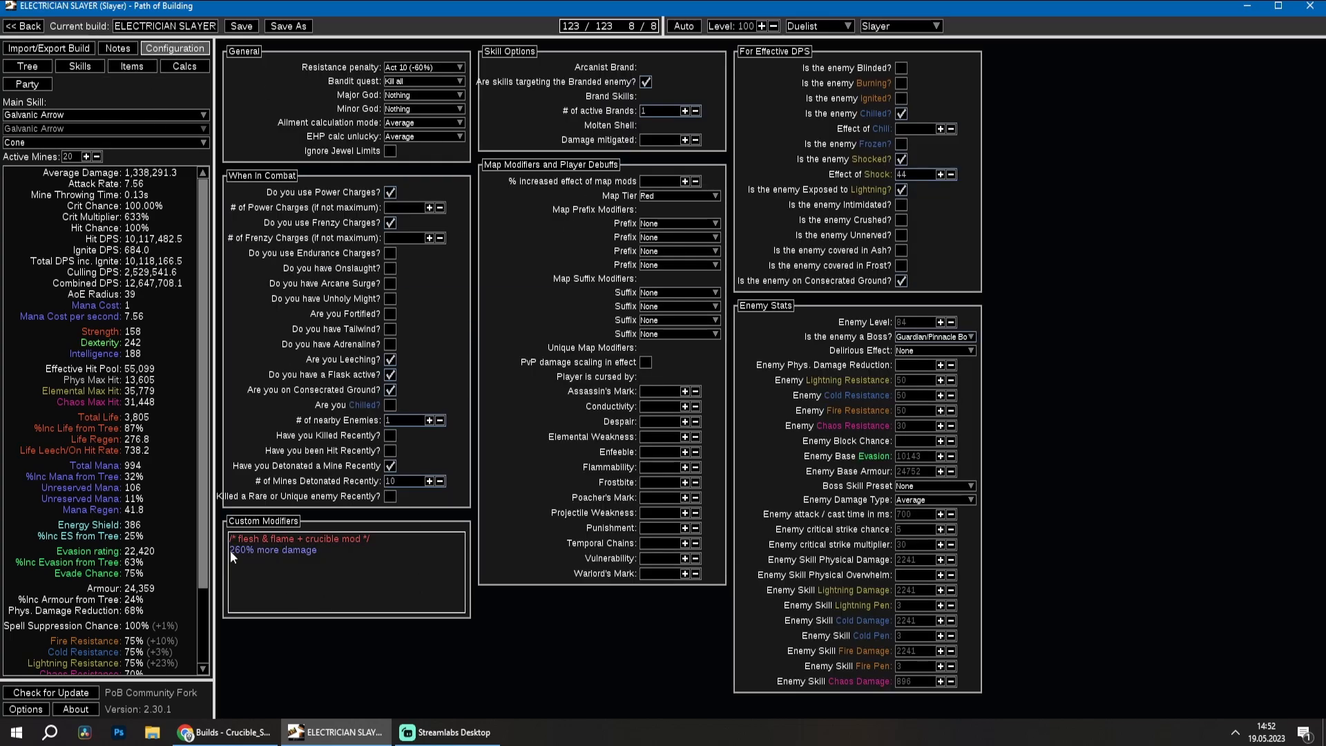
click(333, 548)
drag(308, 549, 218, 551)
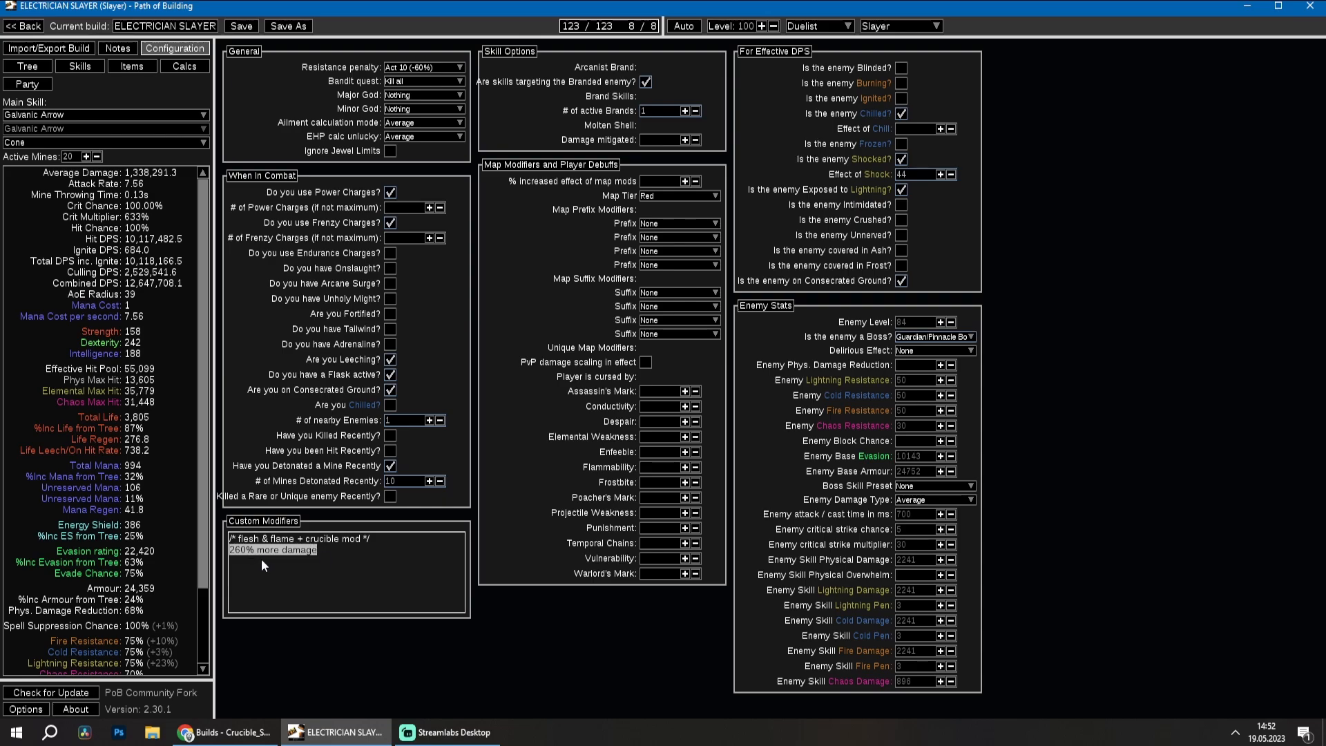
click(331, 561)
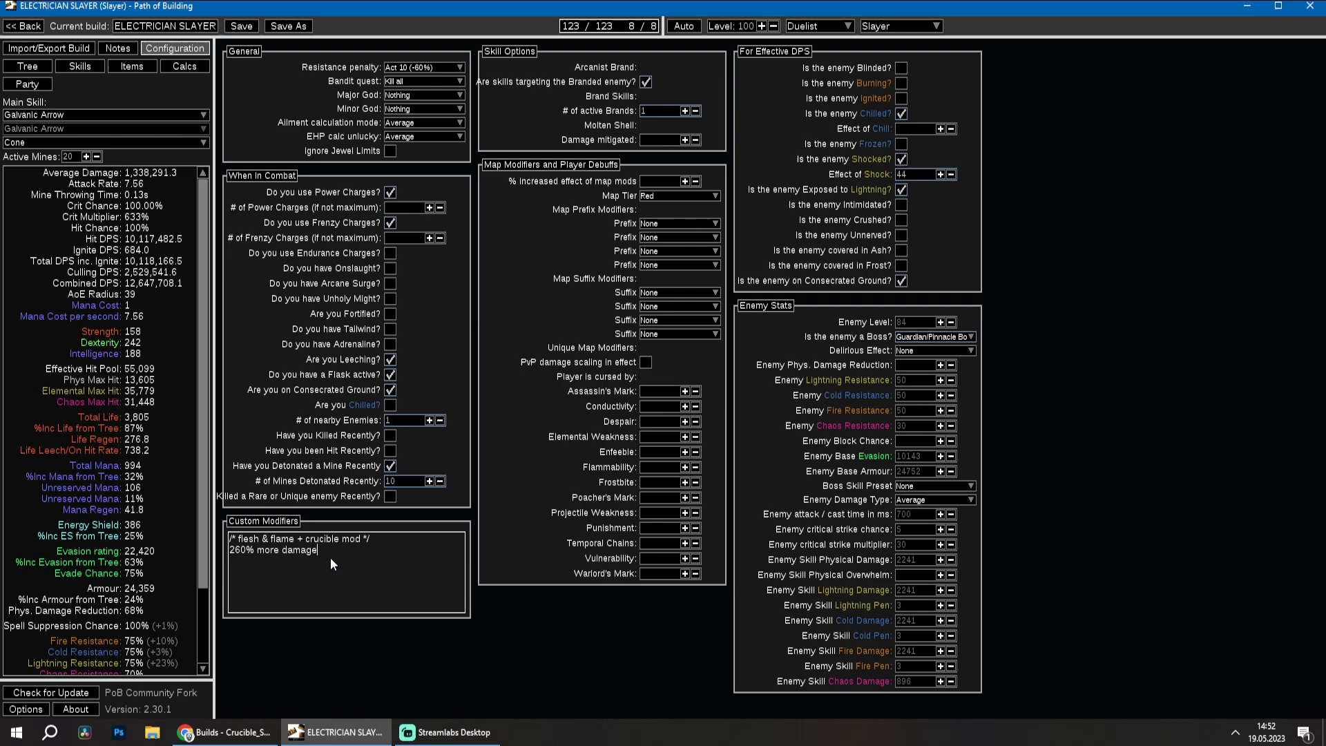
drag(264, 556, 222, 550)
click(278, 554)
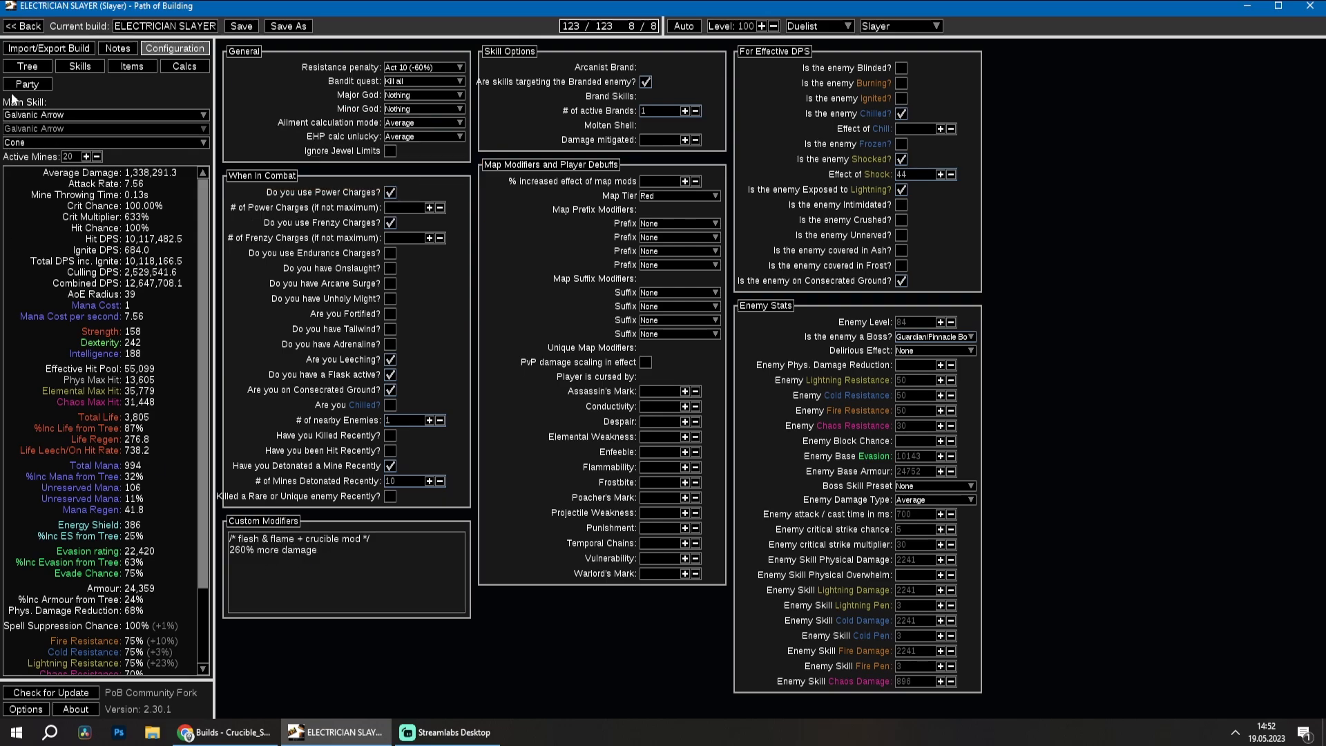
Look over the allocated passives and jewel clusters along the eastern side of the passive tree.
click(27, 67)
drag(724, 82, 614, 304)
drag(578, 191, 463, 541)
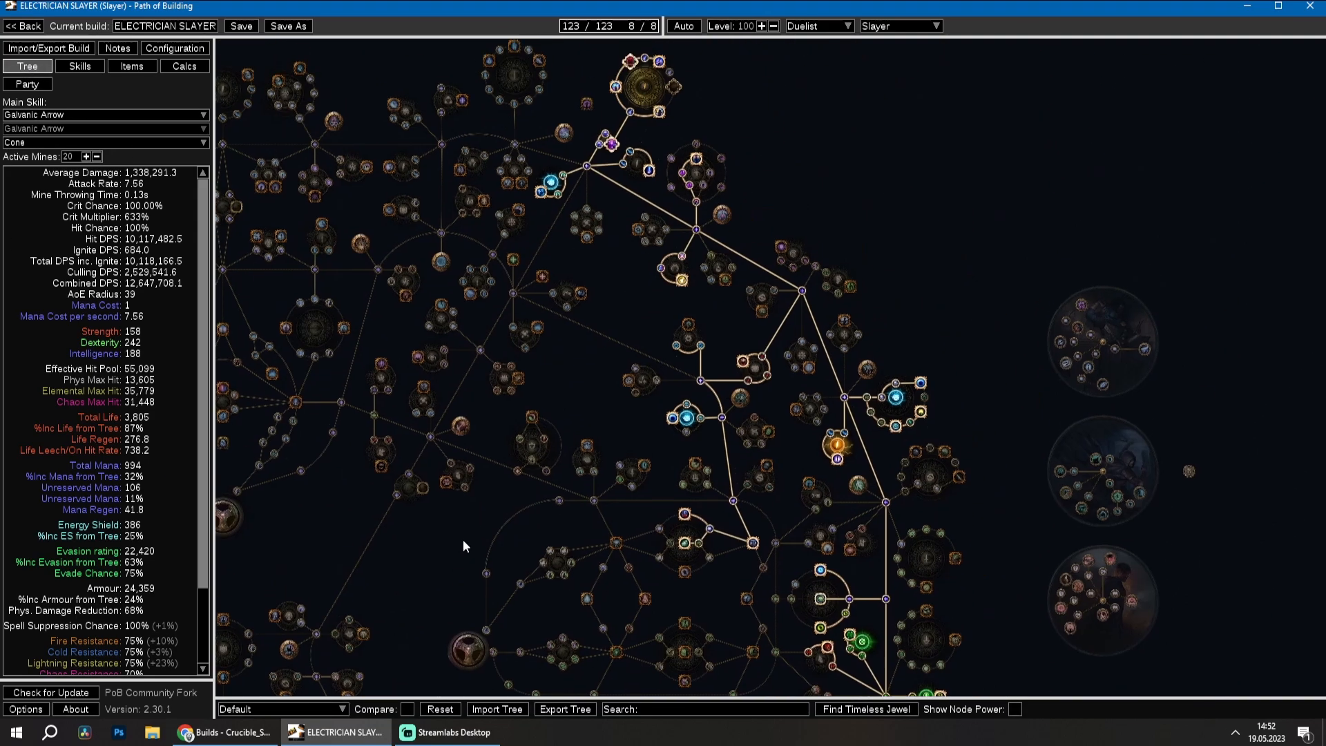
mouse_move(676, 87)
drag(431, 666, 704, 228)
drag(651, 677, 702, 197)
drag(633, 549, 615, 698)
drag(717, 175, 612, 634)
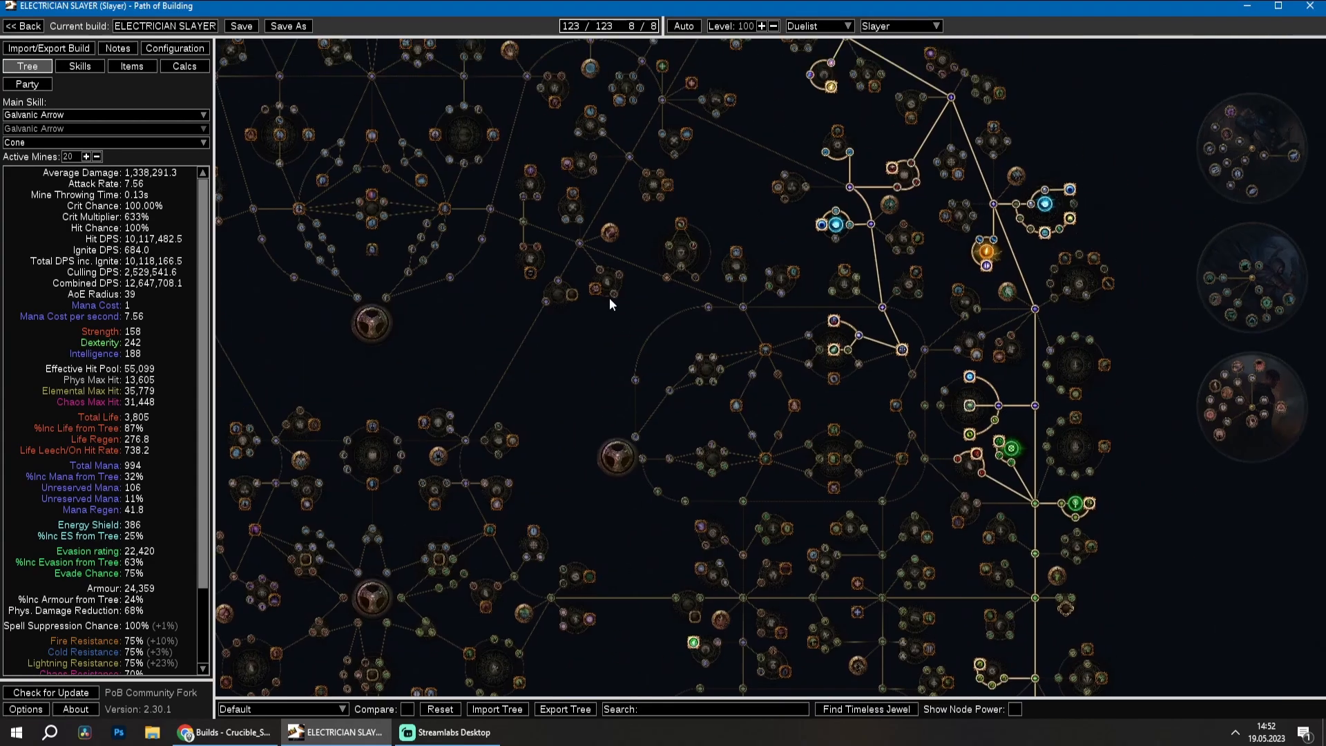
drag(611, 300, 607, 434)
Disable the "260% more damage" custom modifier with a leading slash, and remove the slash again.
click(175, 48)
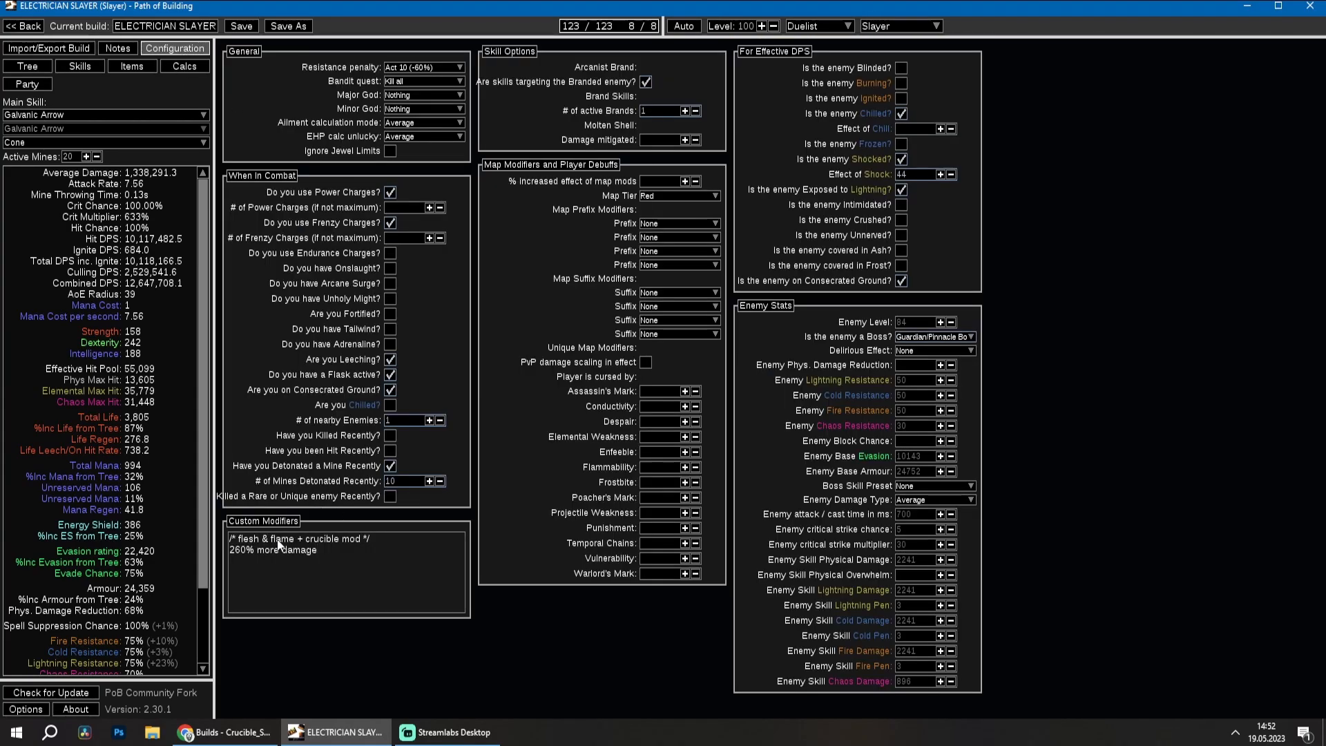
click(261, 551)
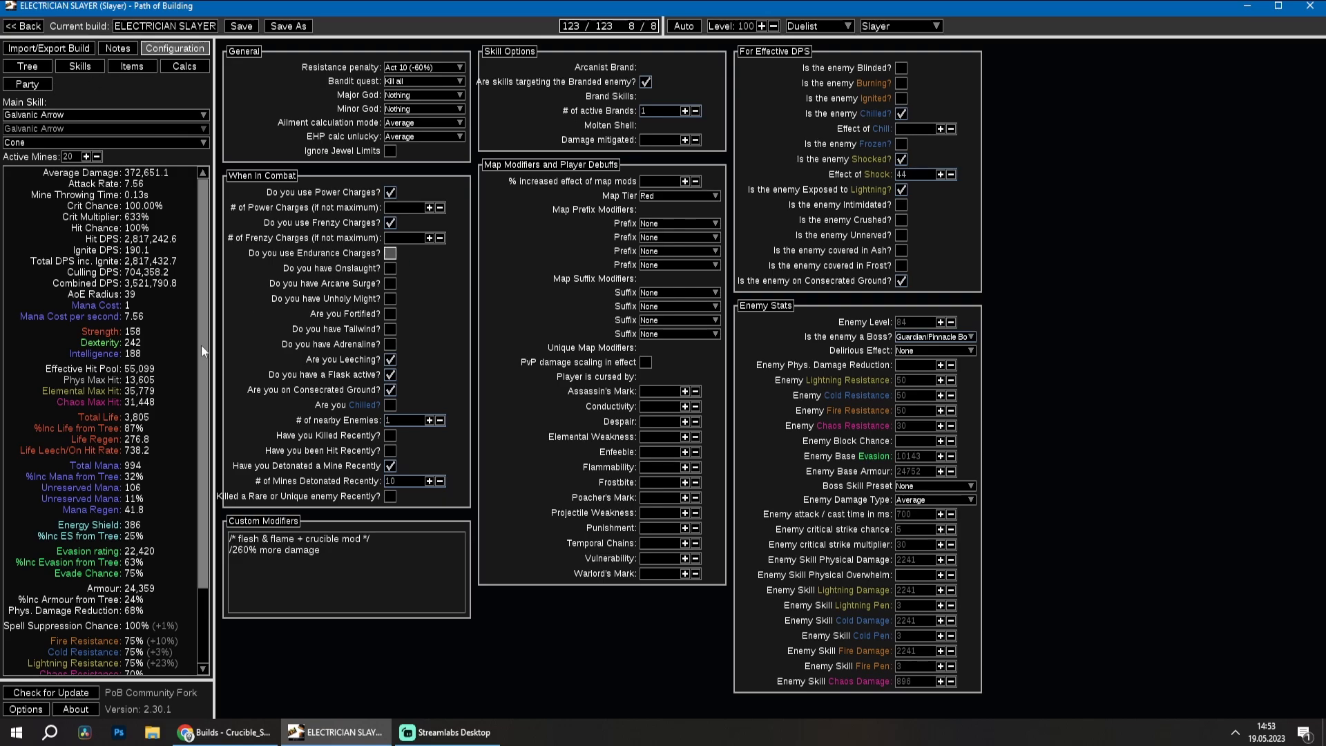
key(BackSpace)
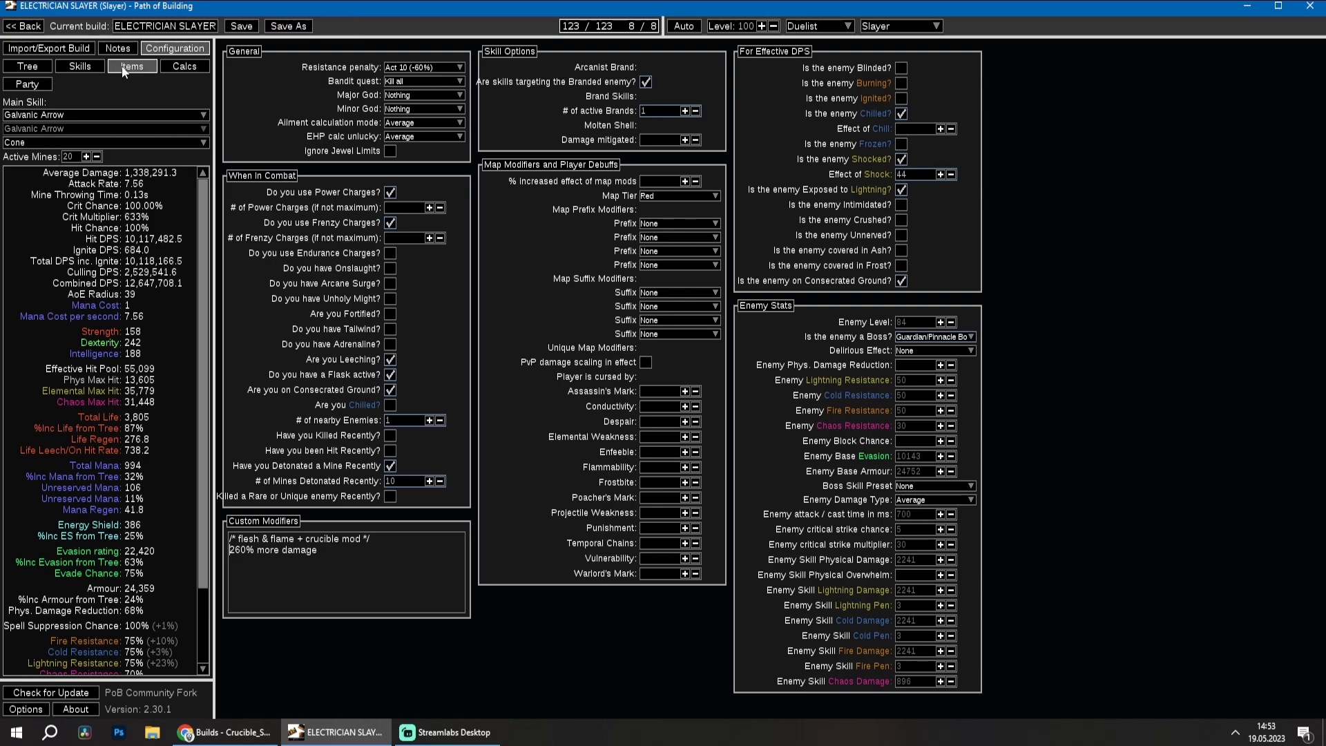
Add the default Trap and Mine Damage support gem back to the Galvanic Arrow socket group.
click(147, 66)
click(93, 64)
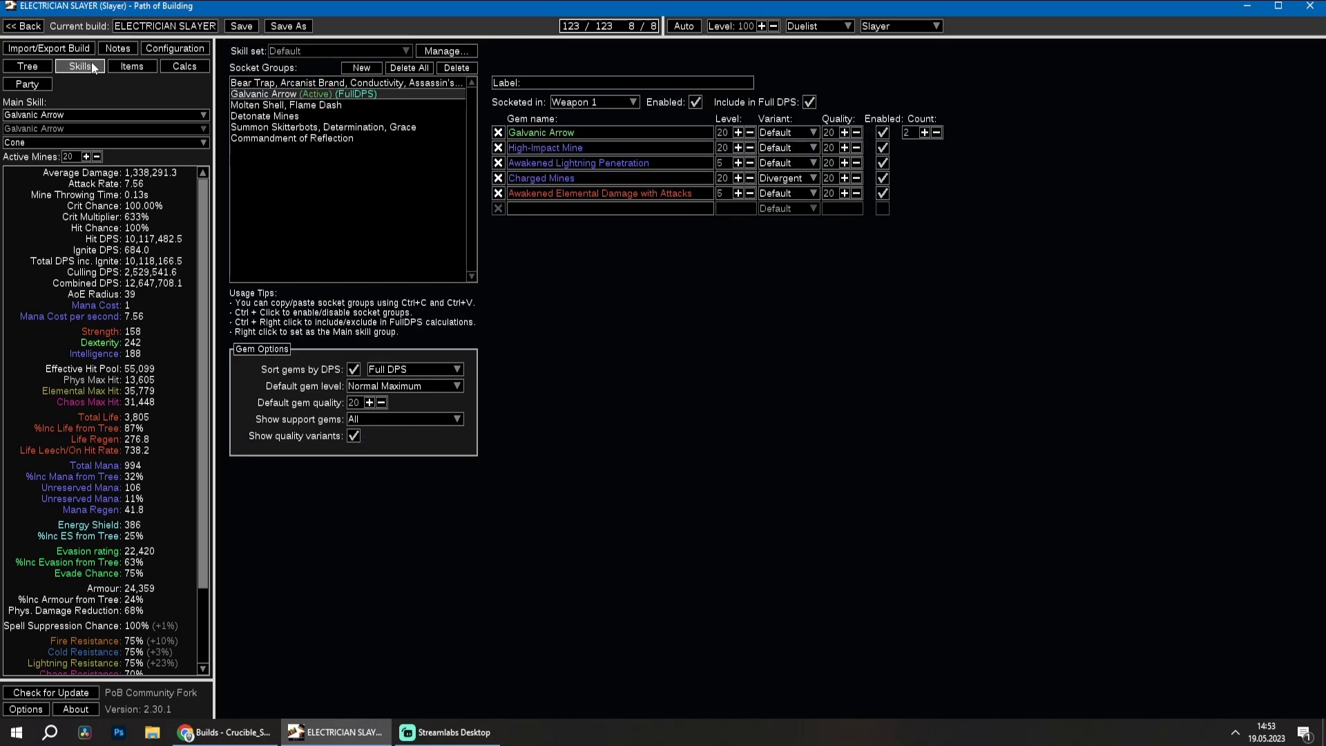
click(596, 209)
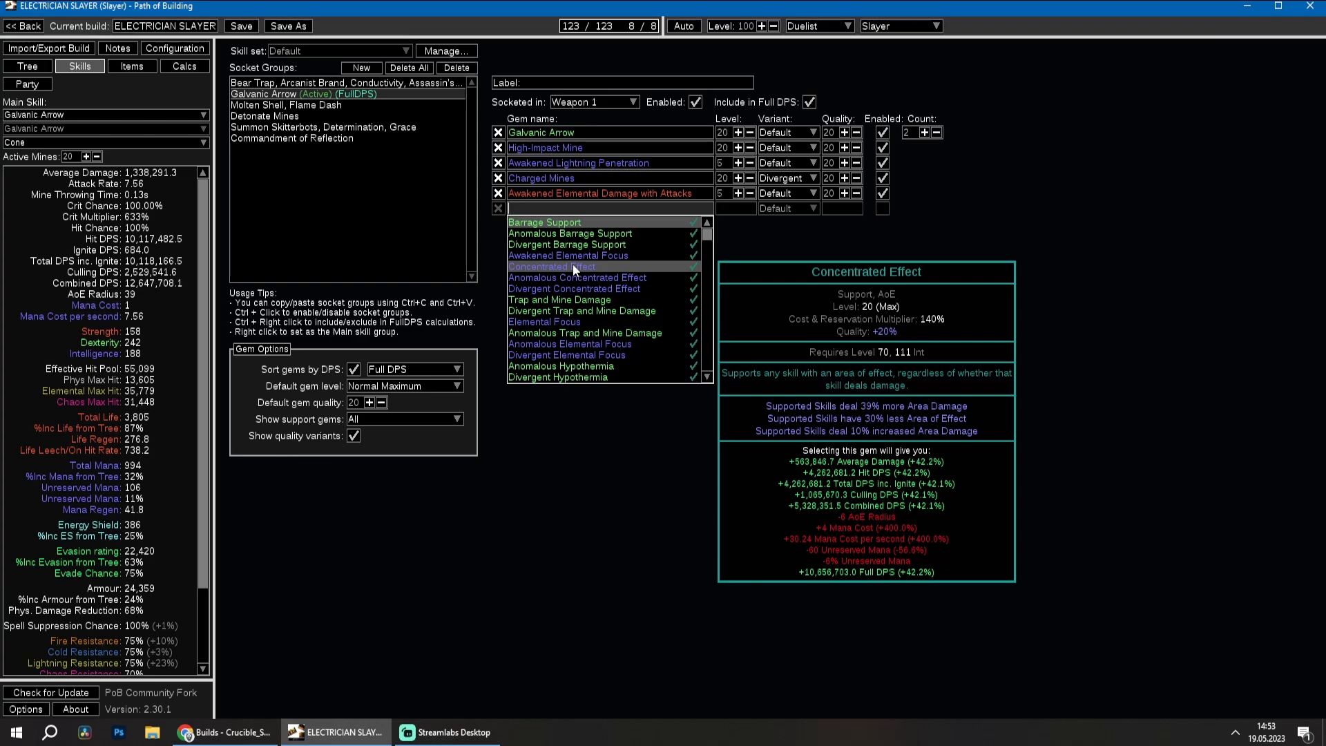
click(572, 301)
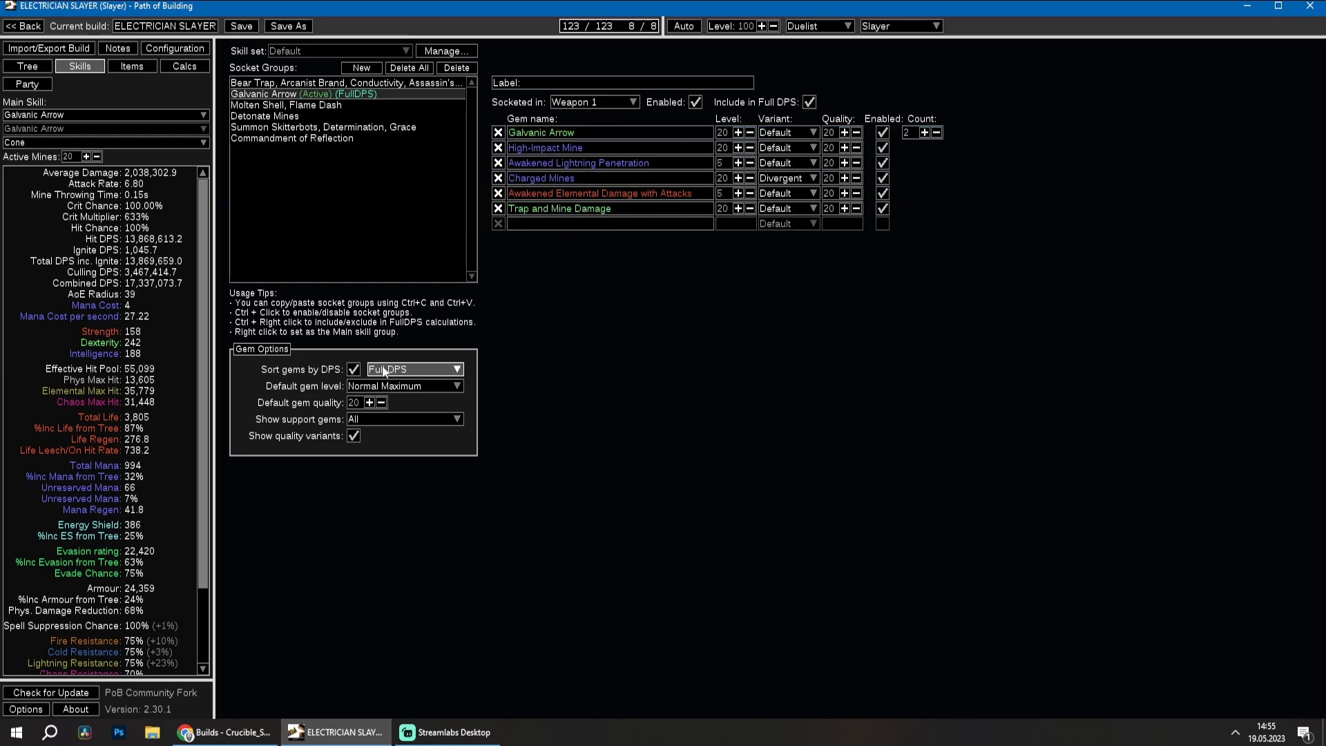
Remove Bear Trap from the gloves socket group with Arcanist Brand, Conductivity and Assassin's Mark, and check the Full DPS.
click(341, 216)
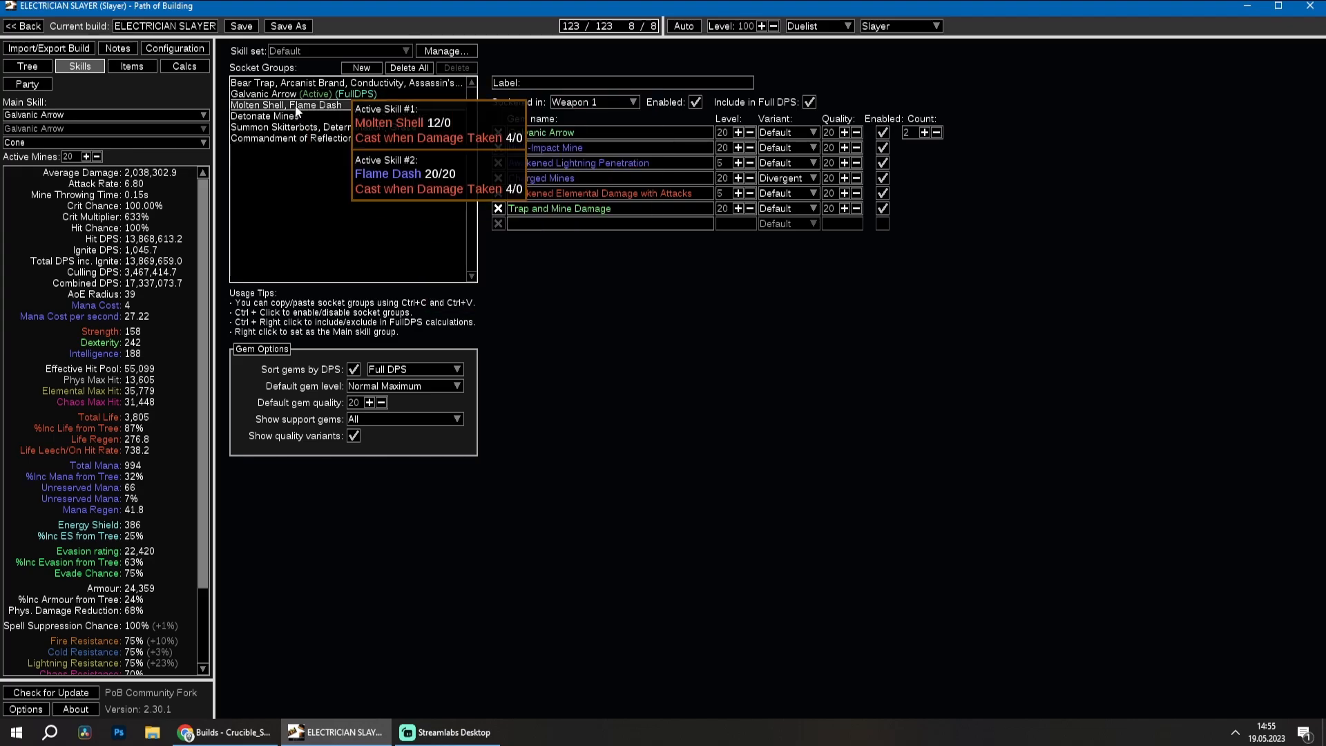
click(414, 83)
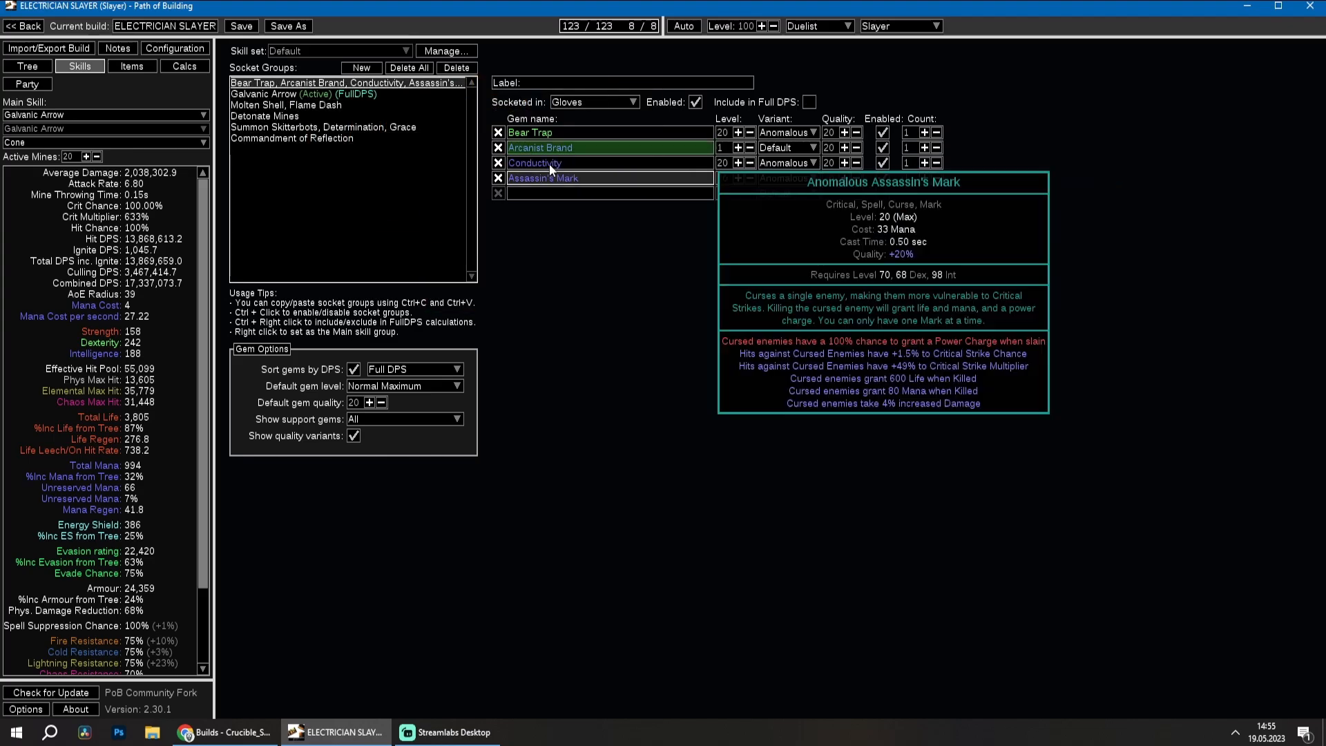
click(498, 132)
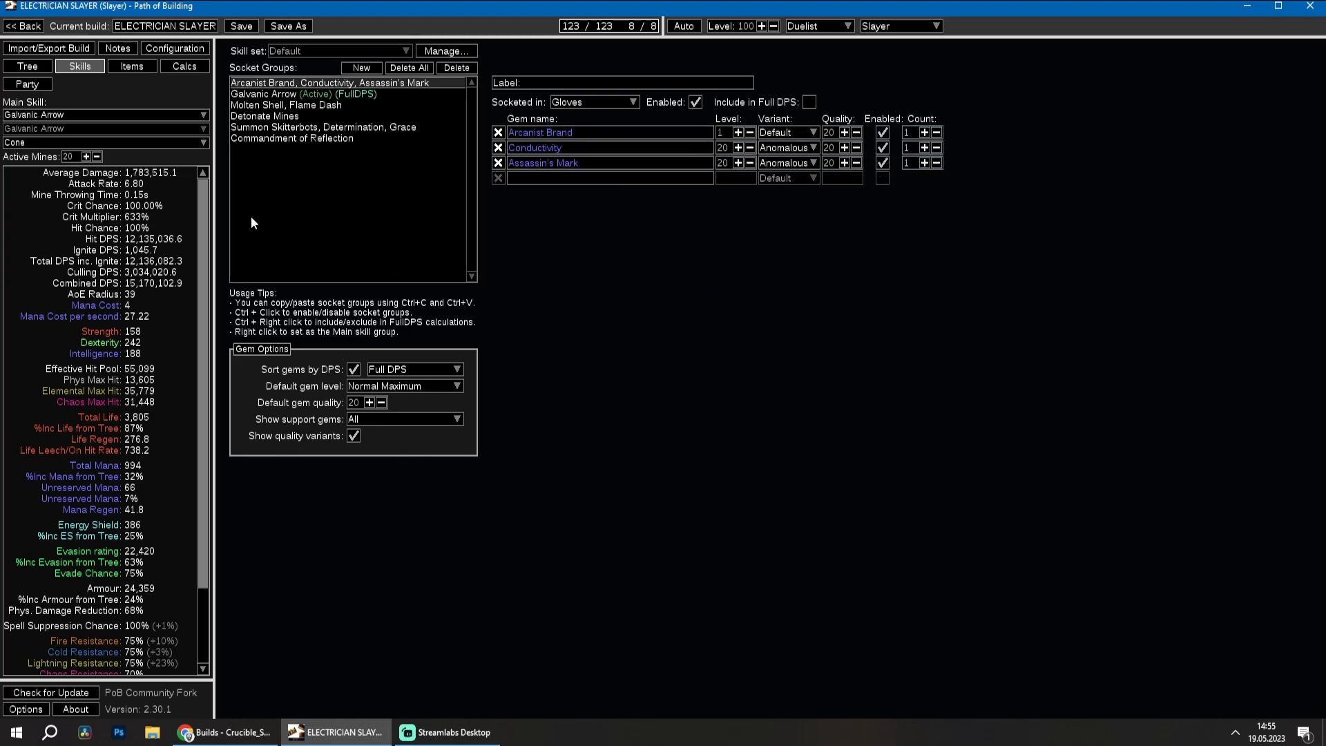
click(332, 205)
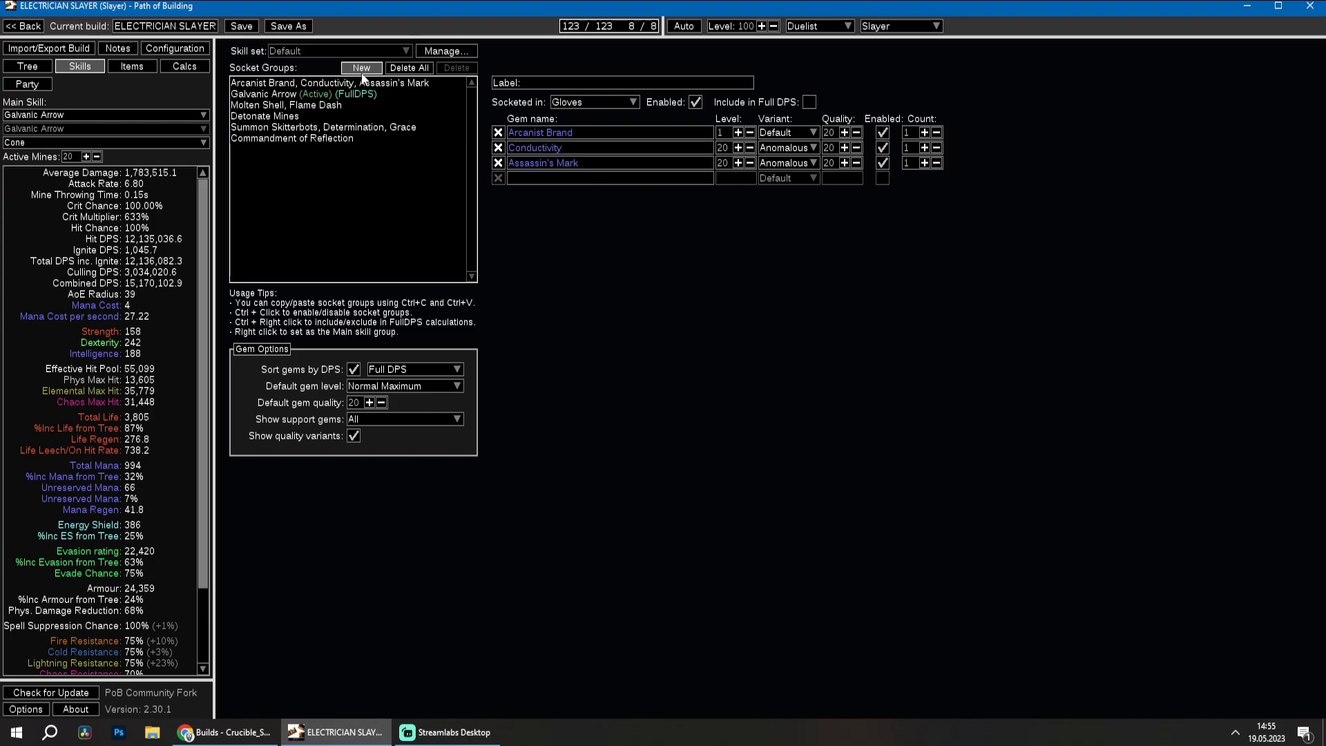
scroll(183, 439, down, 3)
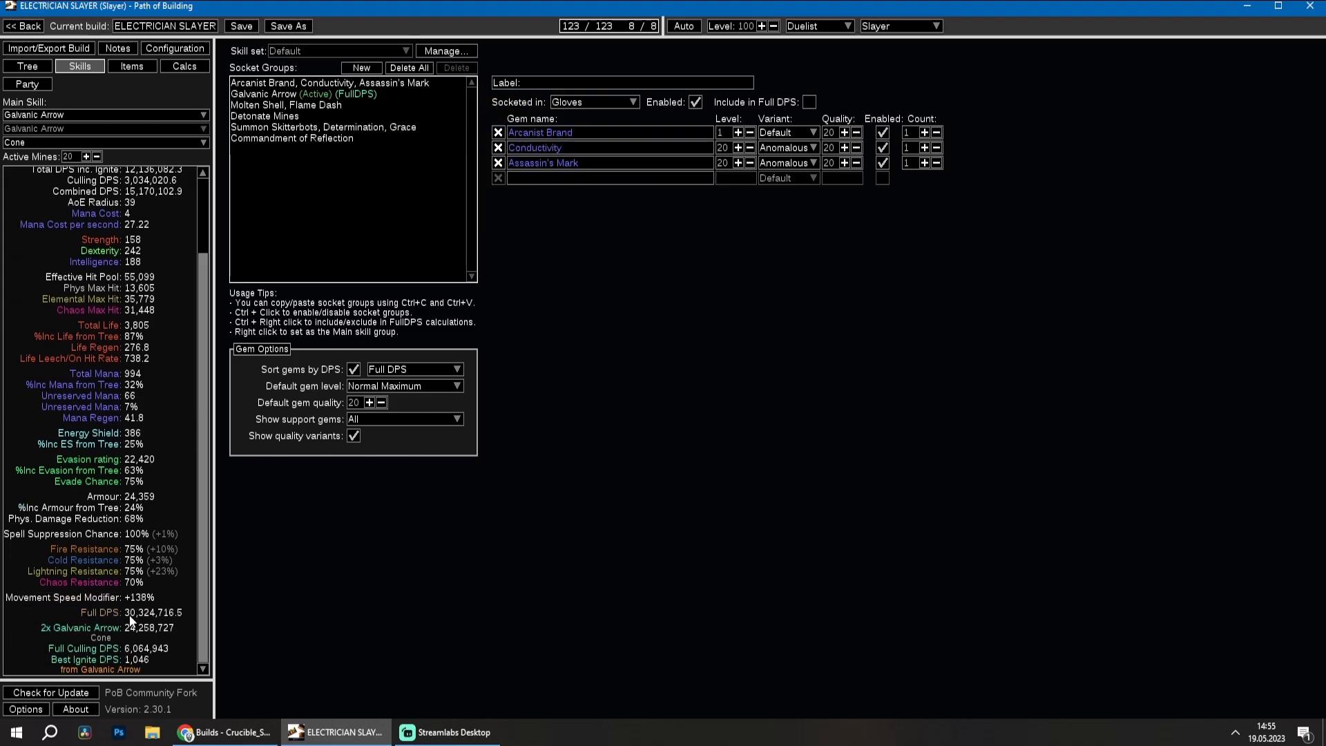
Create a new socket group containing the default Bear Trap gem, and delete the empty group below it.
click(357, 70)
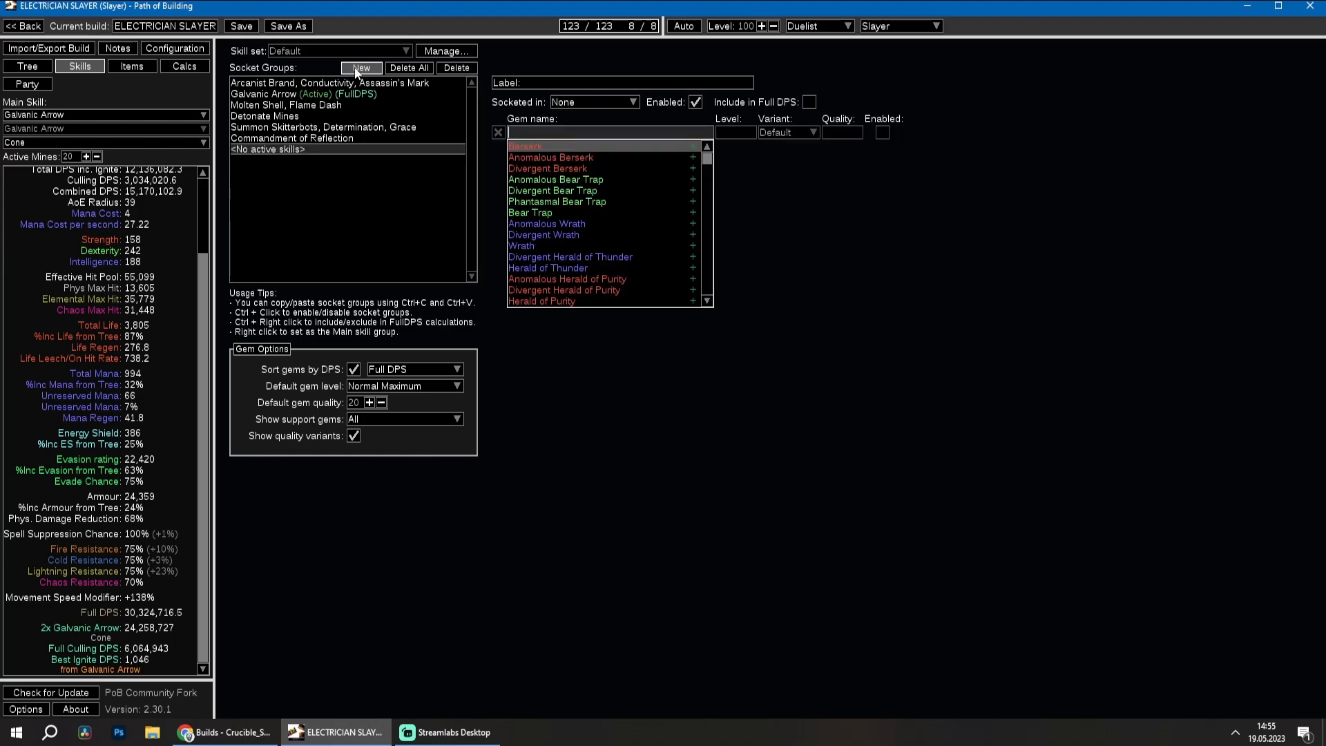
click(536, 213)
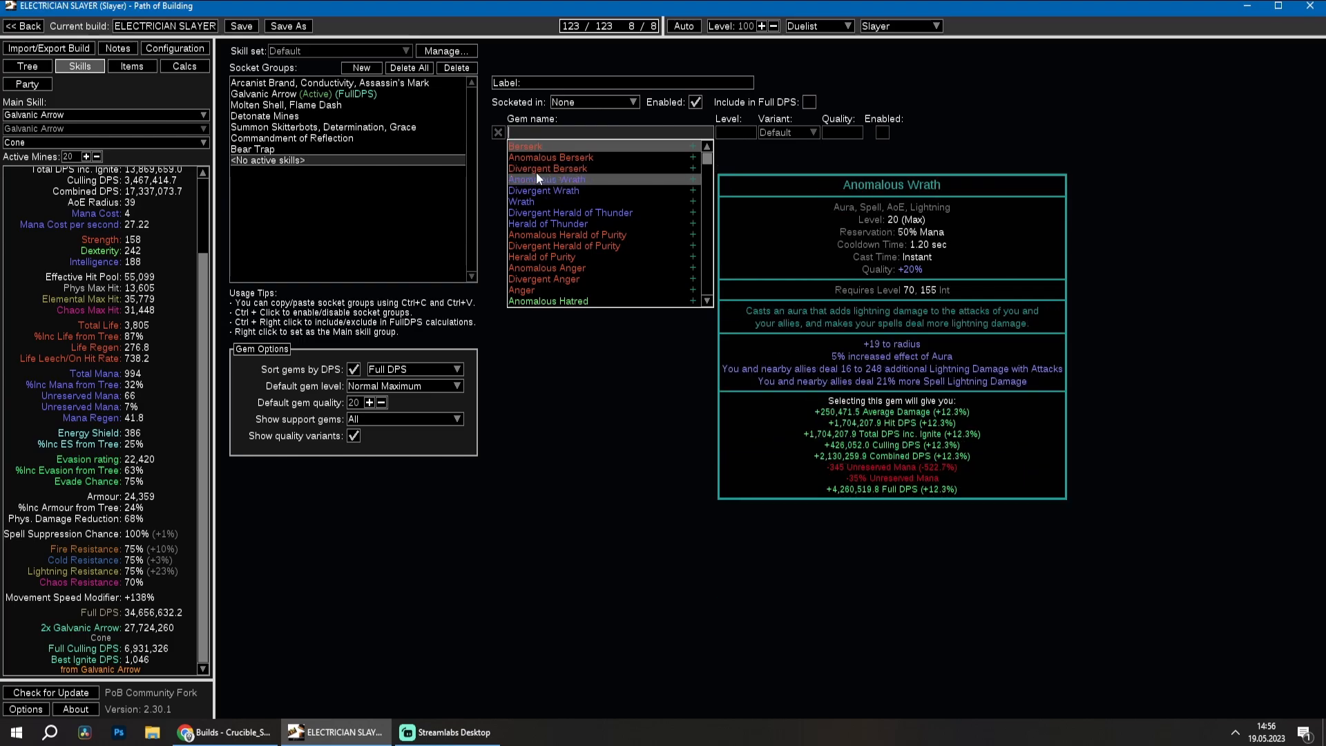
click(331, 83)
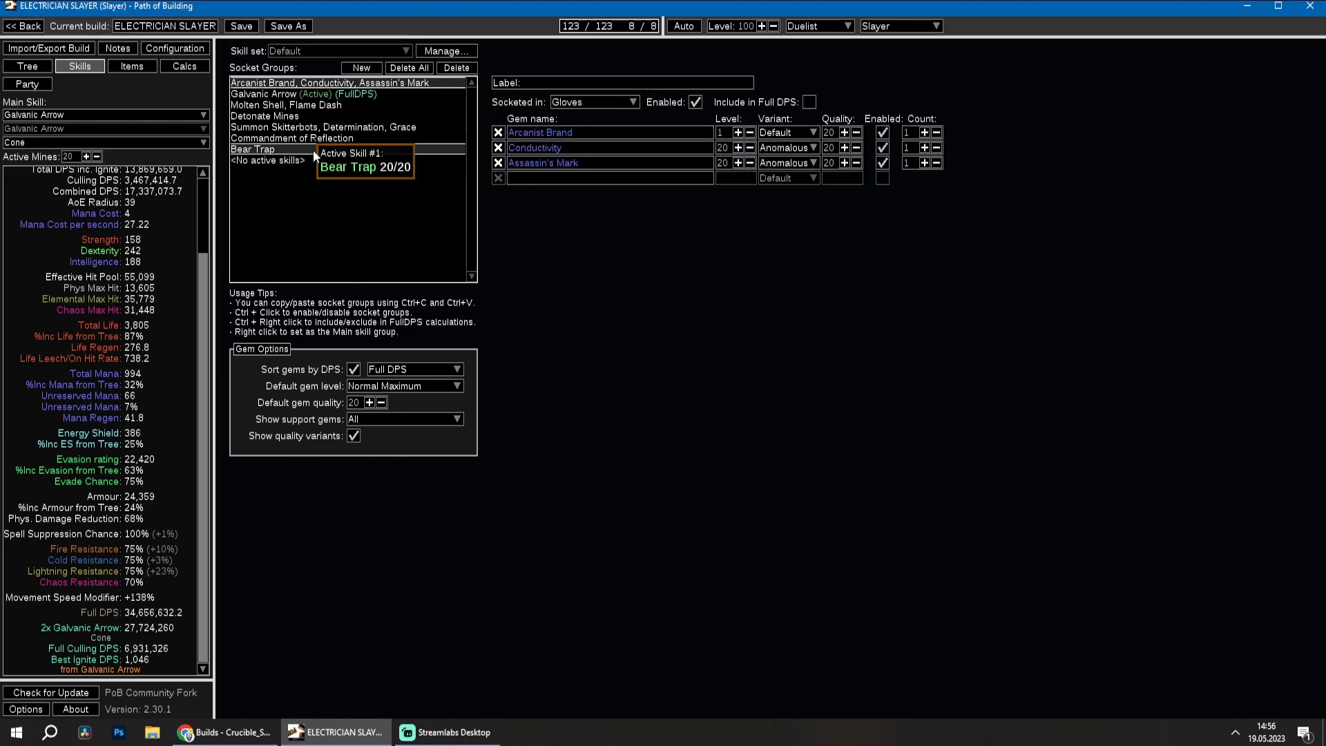
click(291, 161)
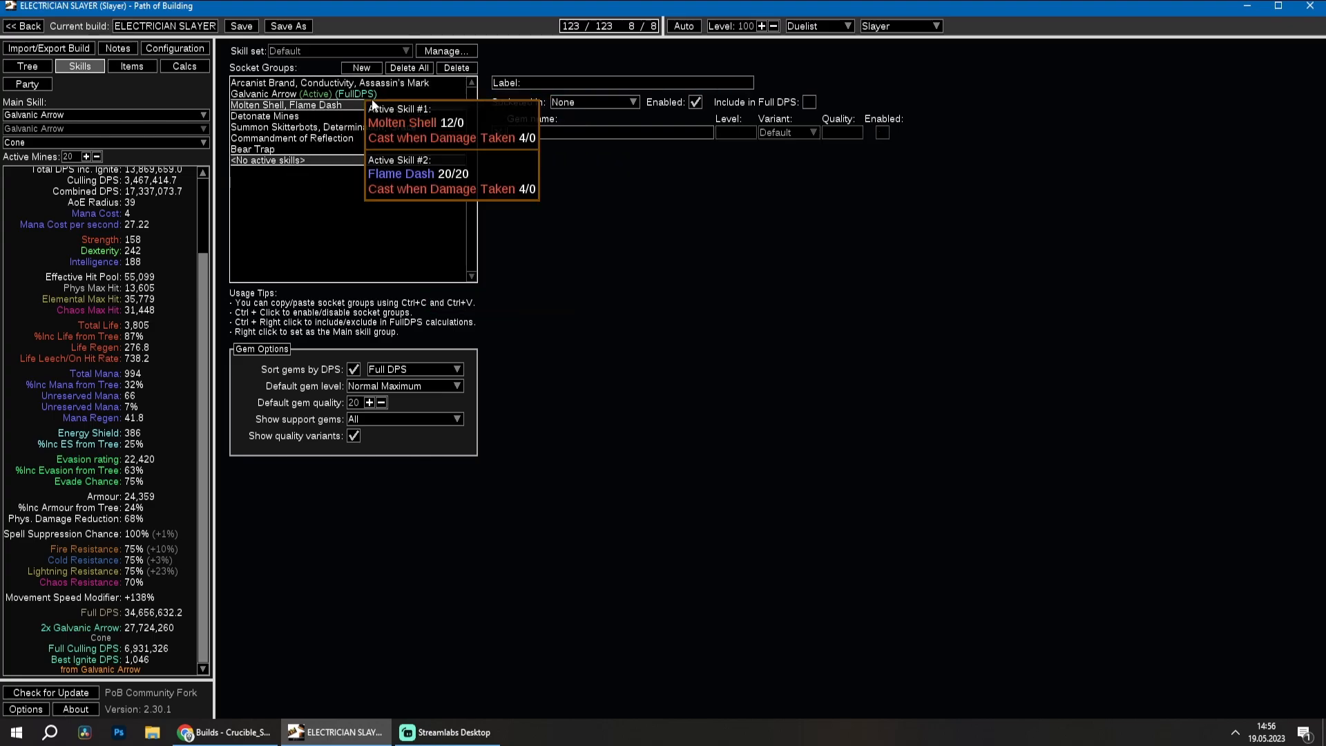
click(456, 69)
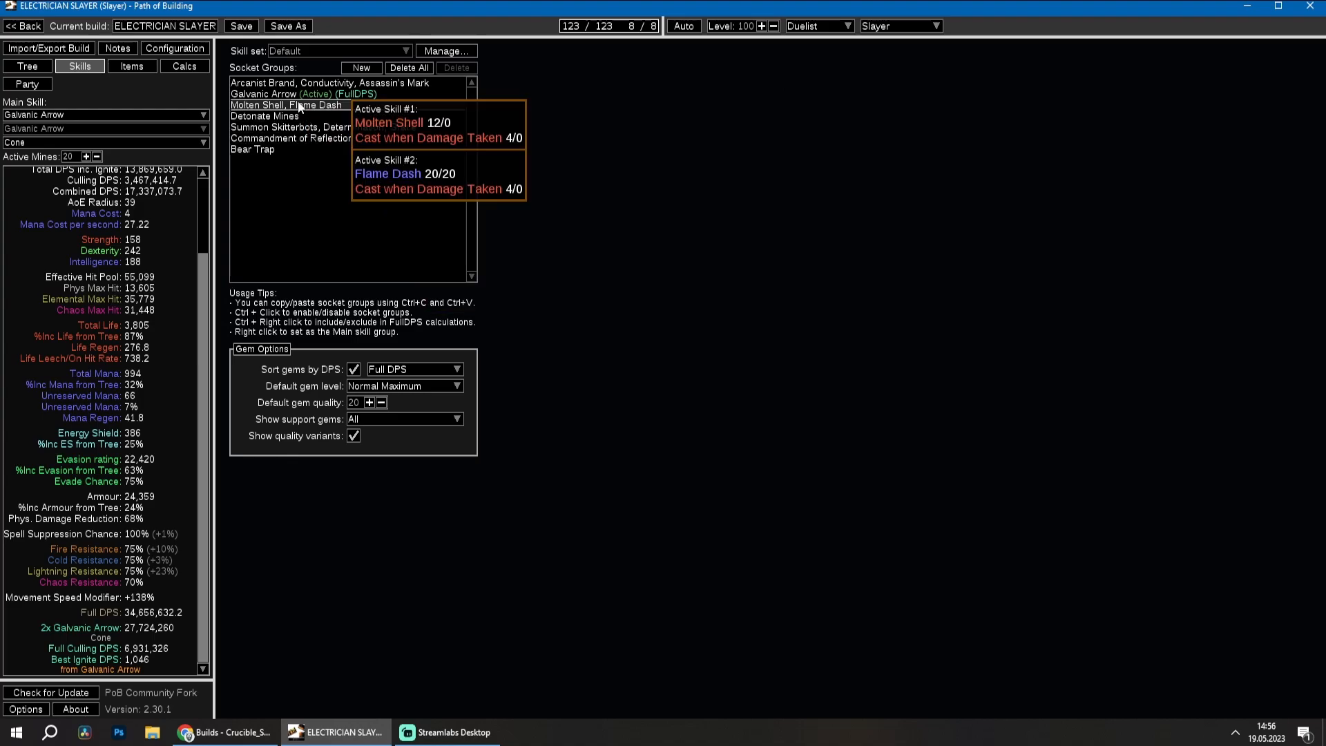
Review which item slots the Arcanist Brand group and the Galvanic Arrow group are socketed in.
click(293, 84)
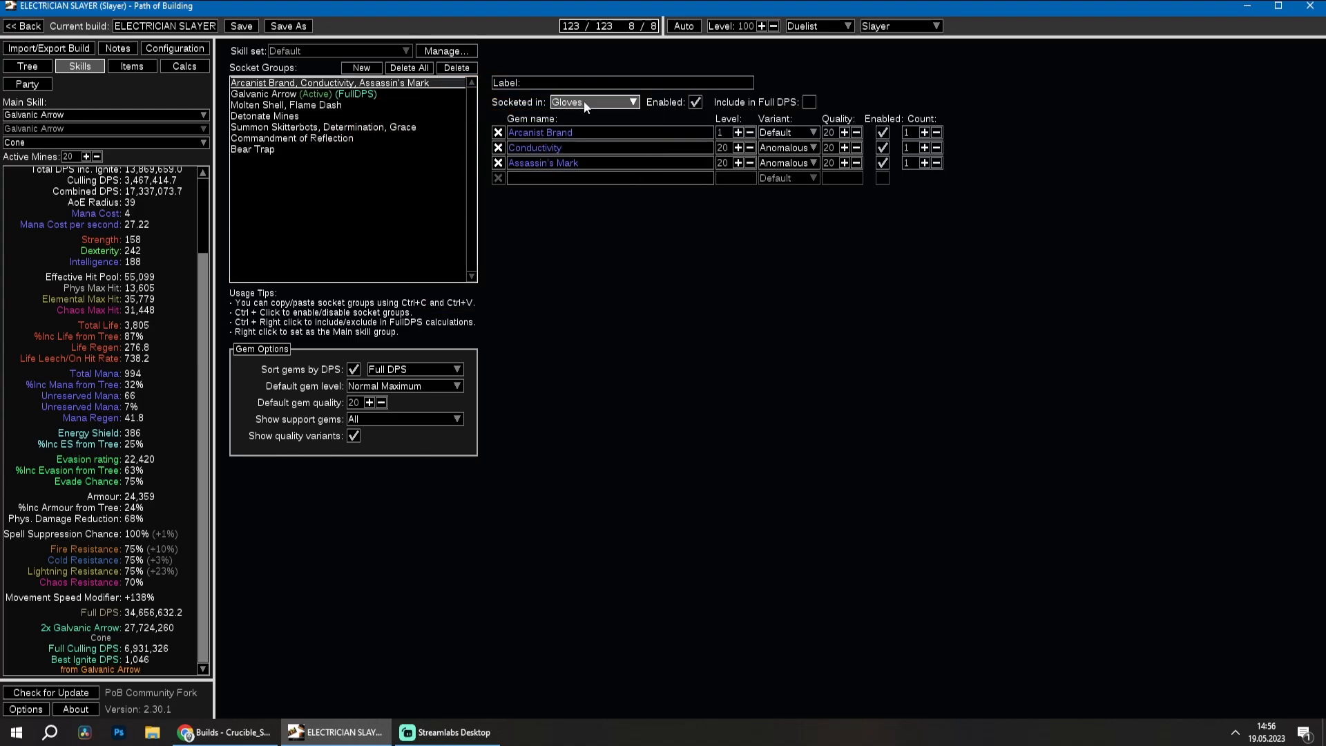
click(297, 94)
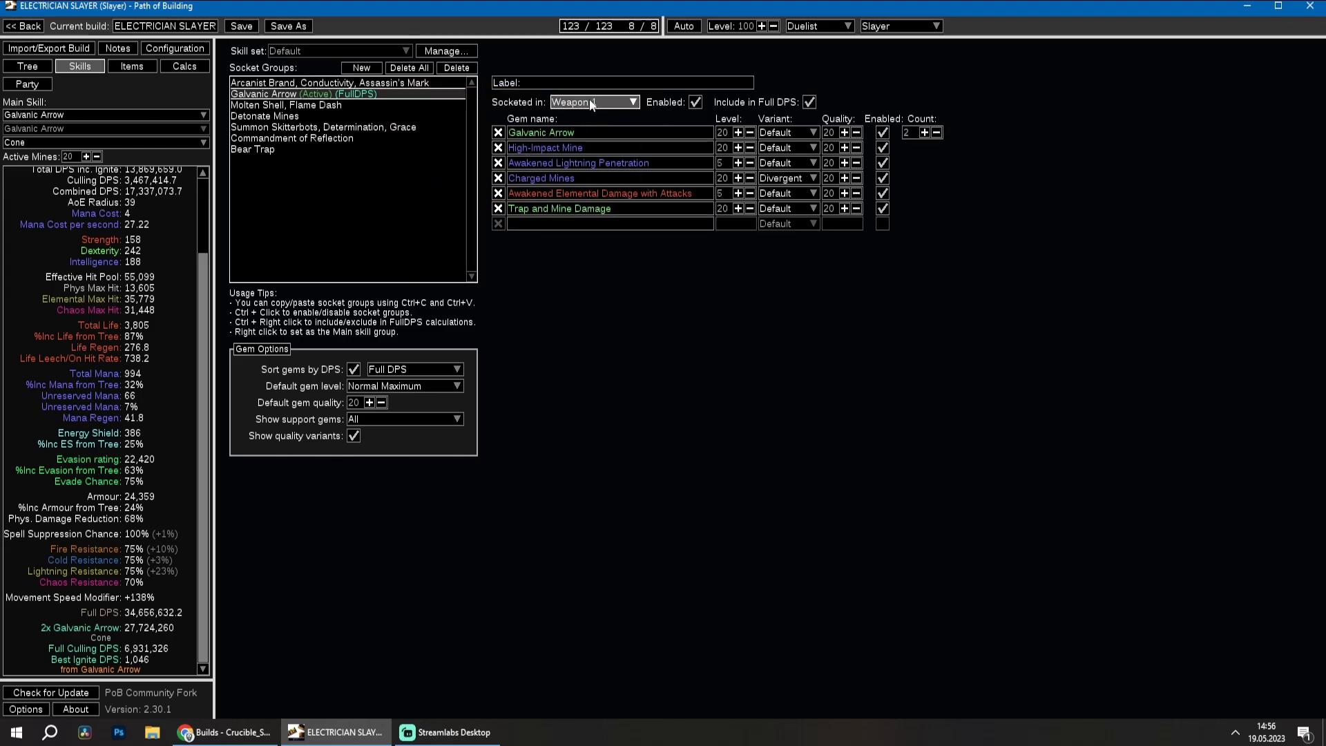
Set the Galvanic Arrow group's item slot to None to compare its damage, and restore it to Weapon 1.
click(591, 102)
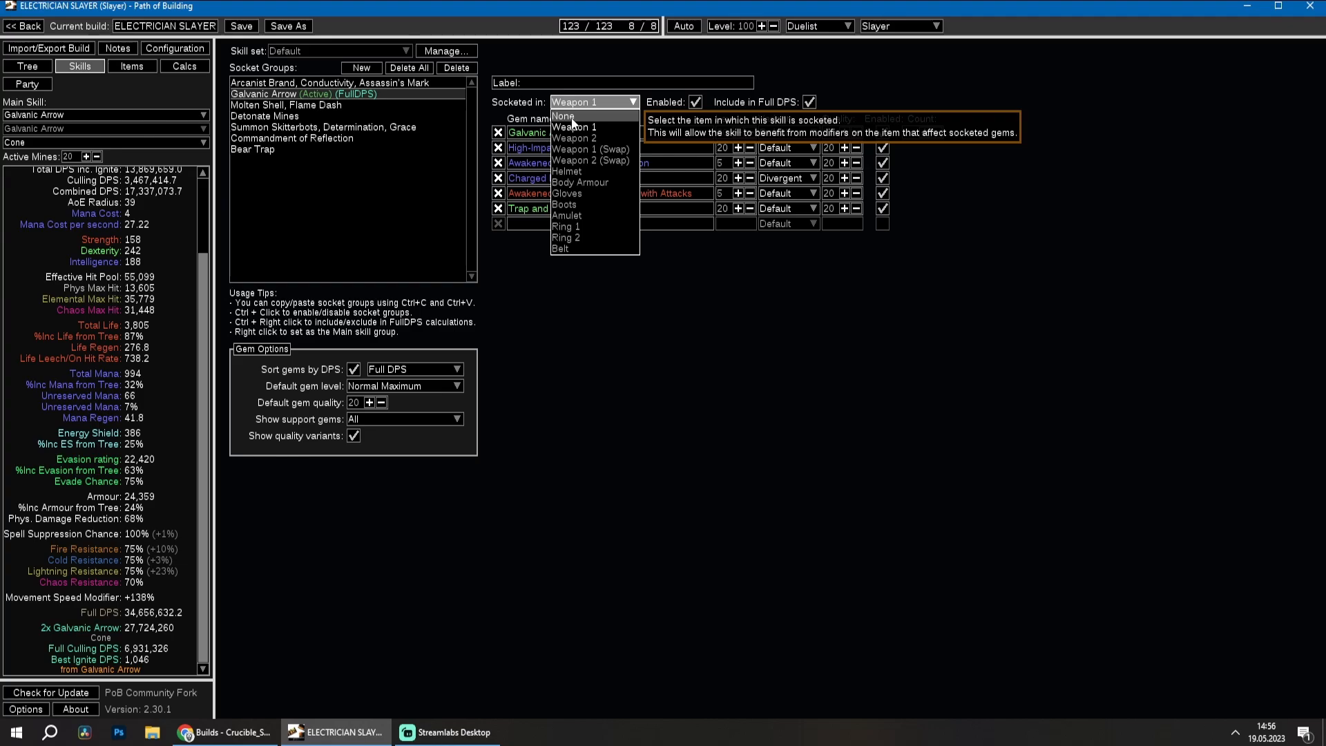
click(571, 117)
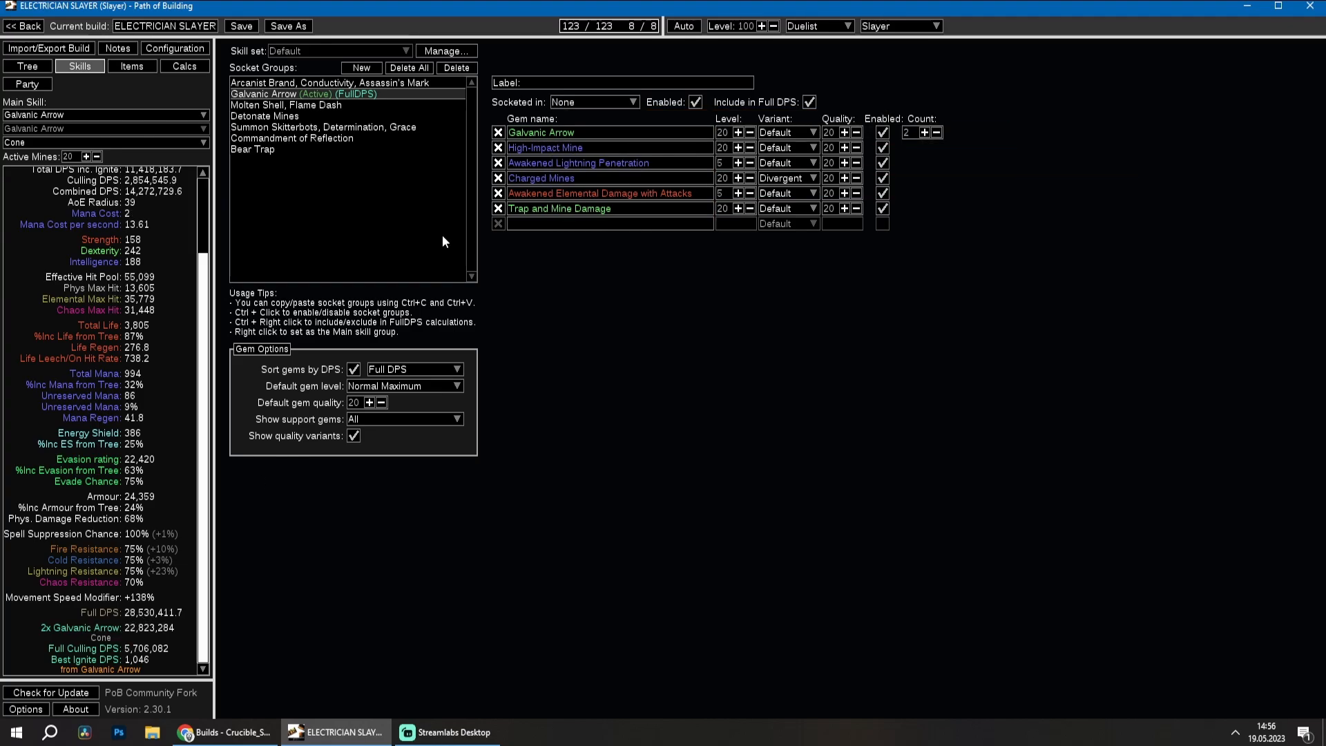
click(593, 102)
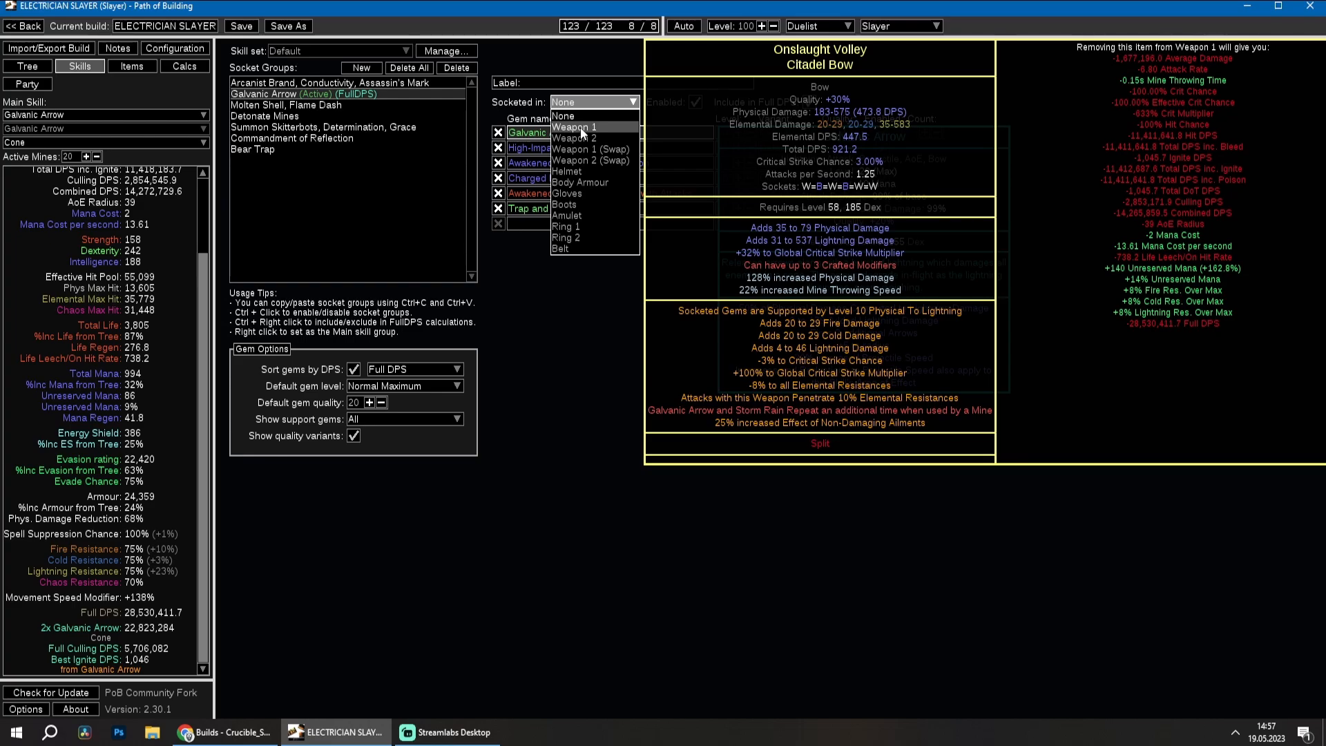
click(582, 129)
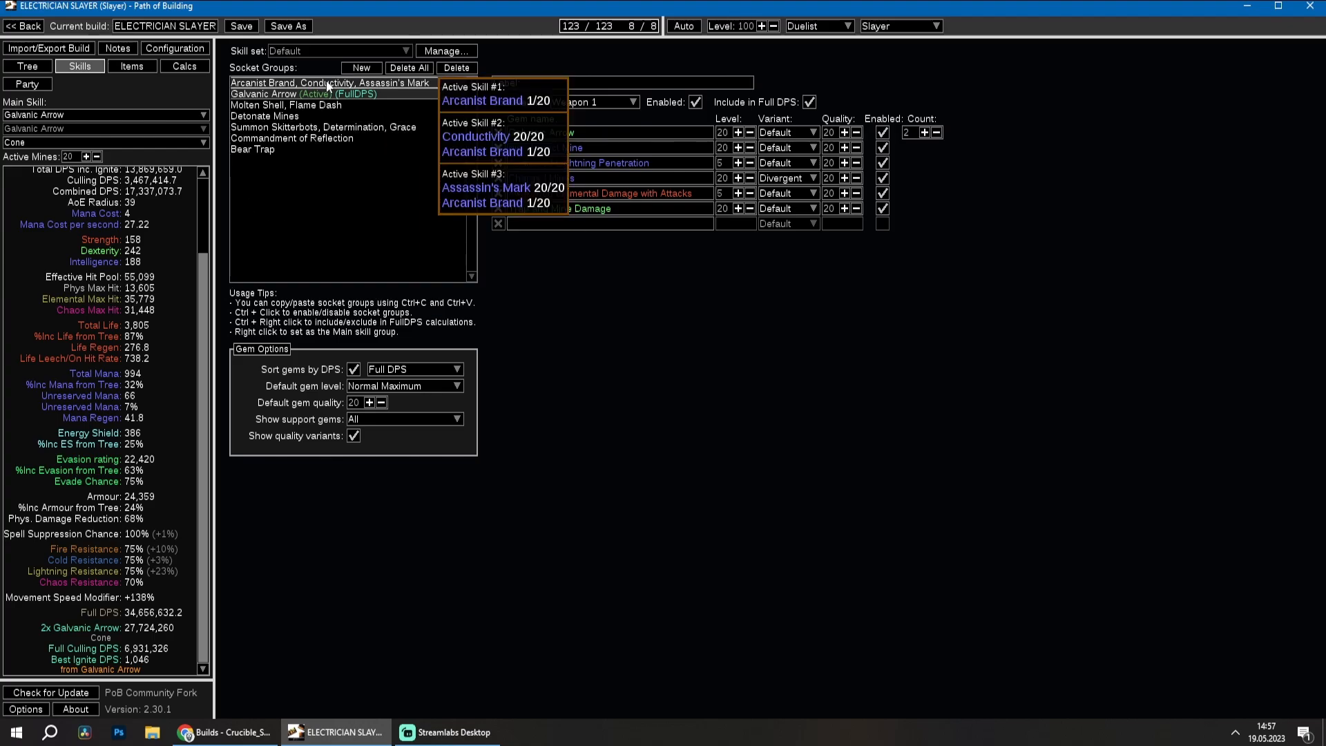
Sort the unique items in the item database by Full DPS, keeping the type filter at Any type.
click(131, 66)
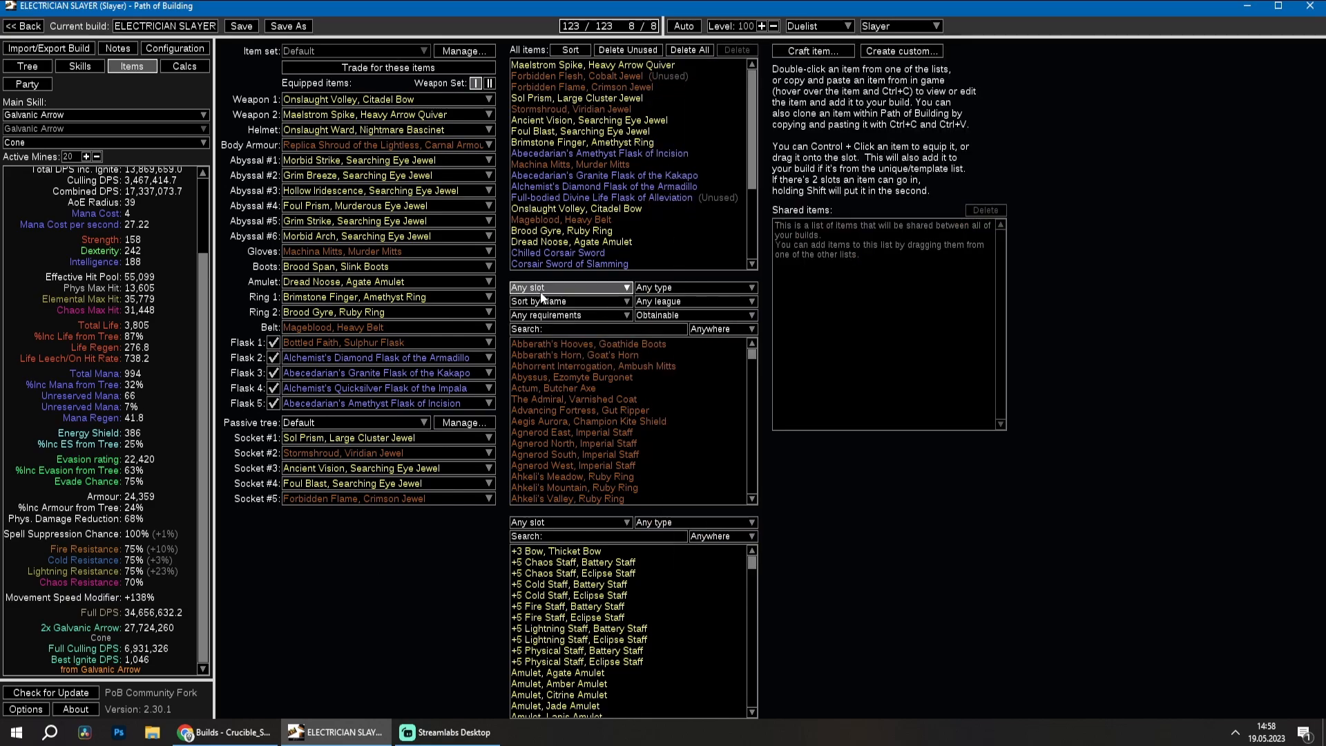
click(570, 302)
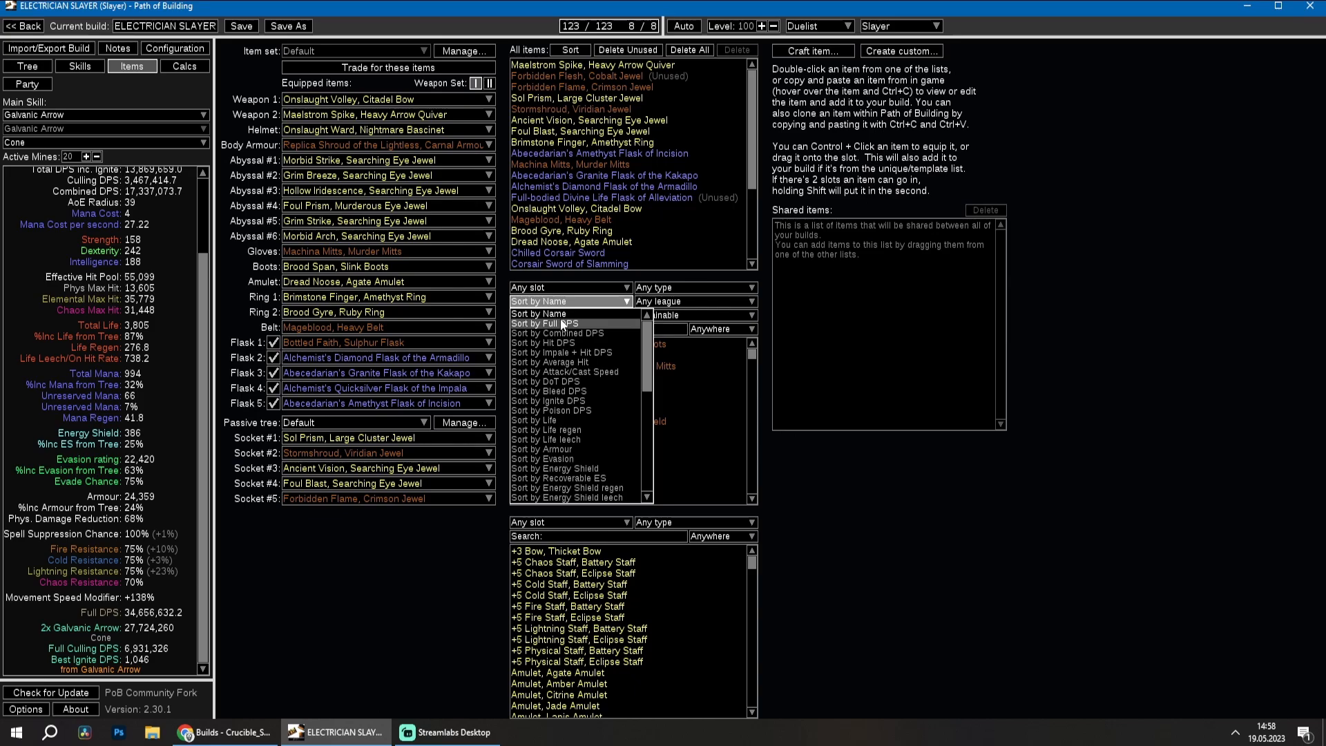
click(563, 324)
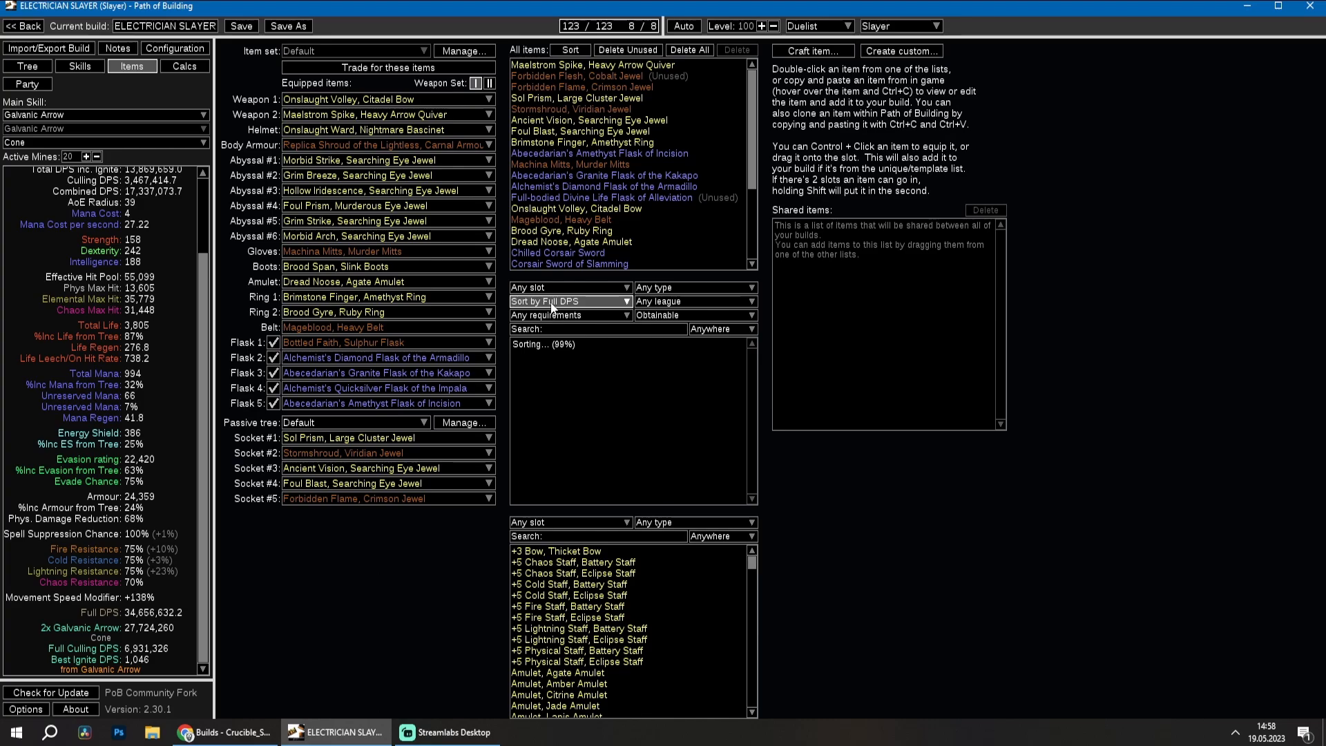
click(683, 289)
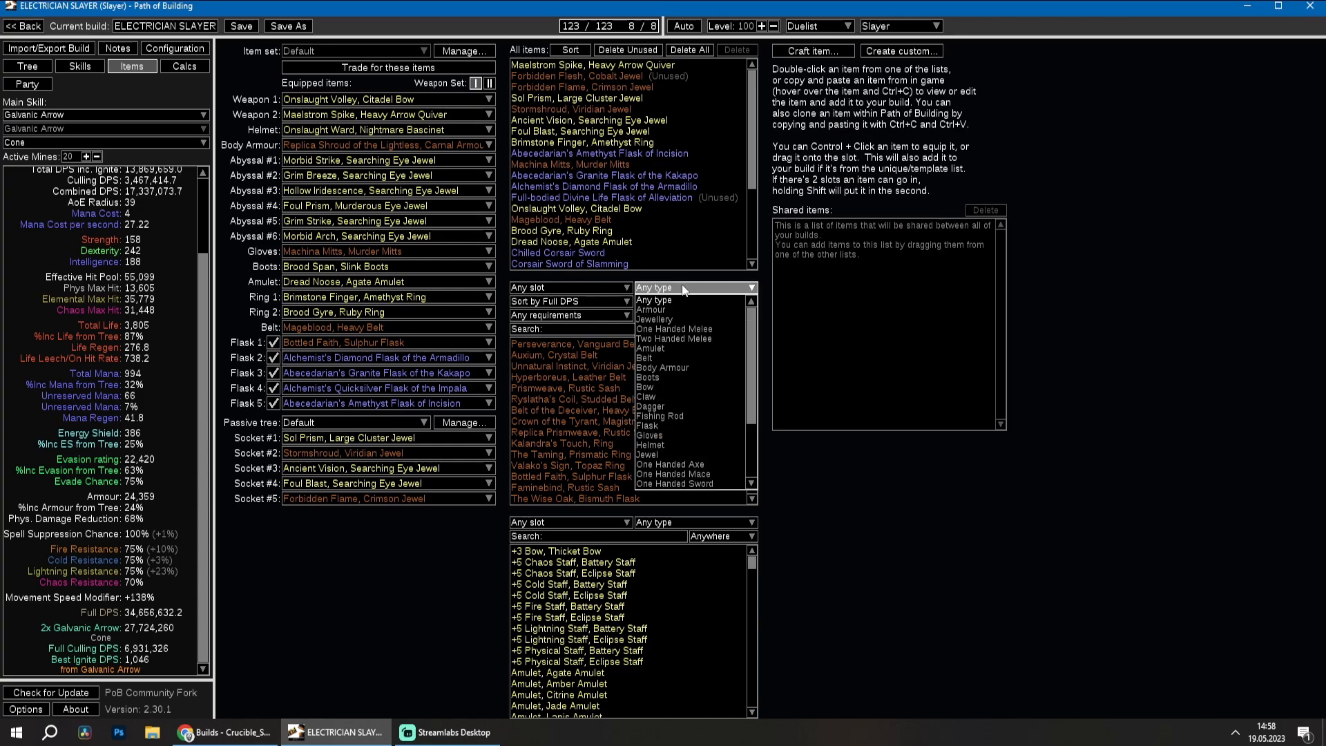
click(653, 300)
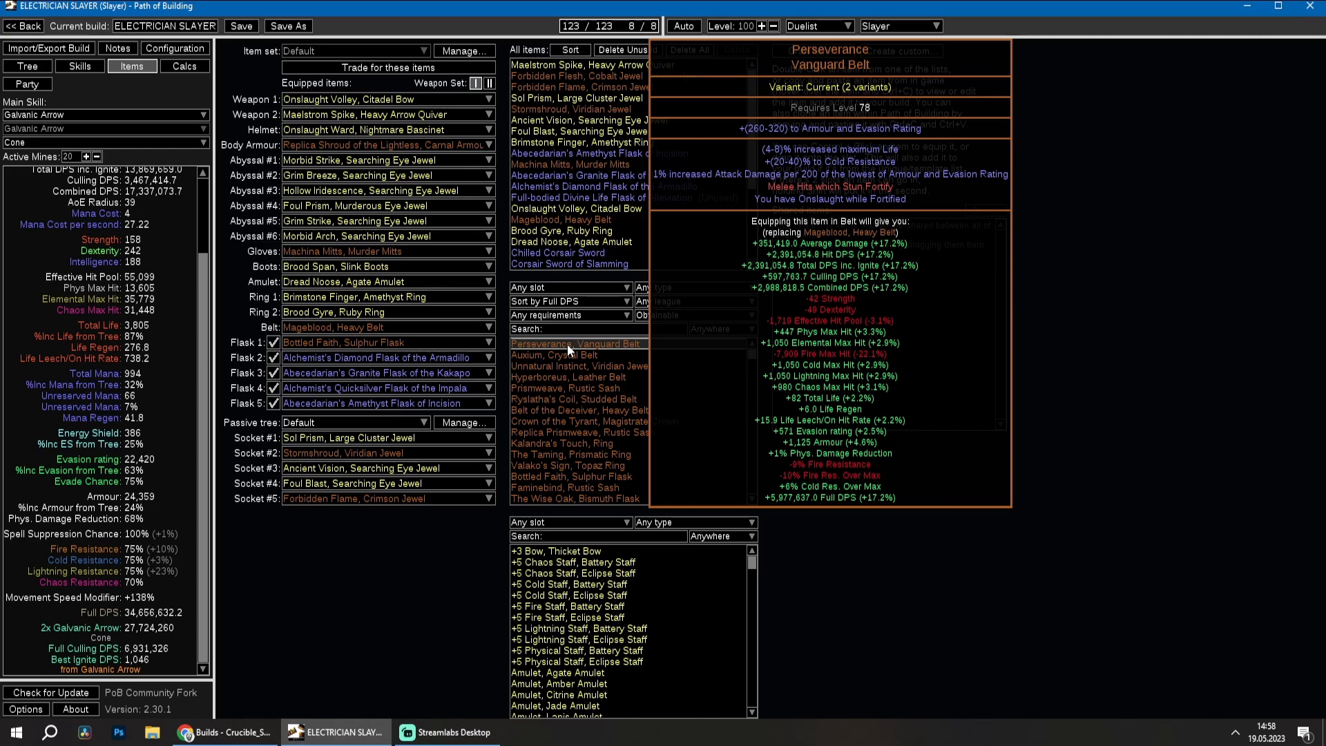
Inspect the stat comparisons of the highest-ranked unique items, and filter the list to the Amulet type.
mouse_move(574, 355)
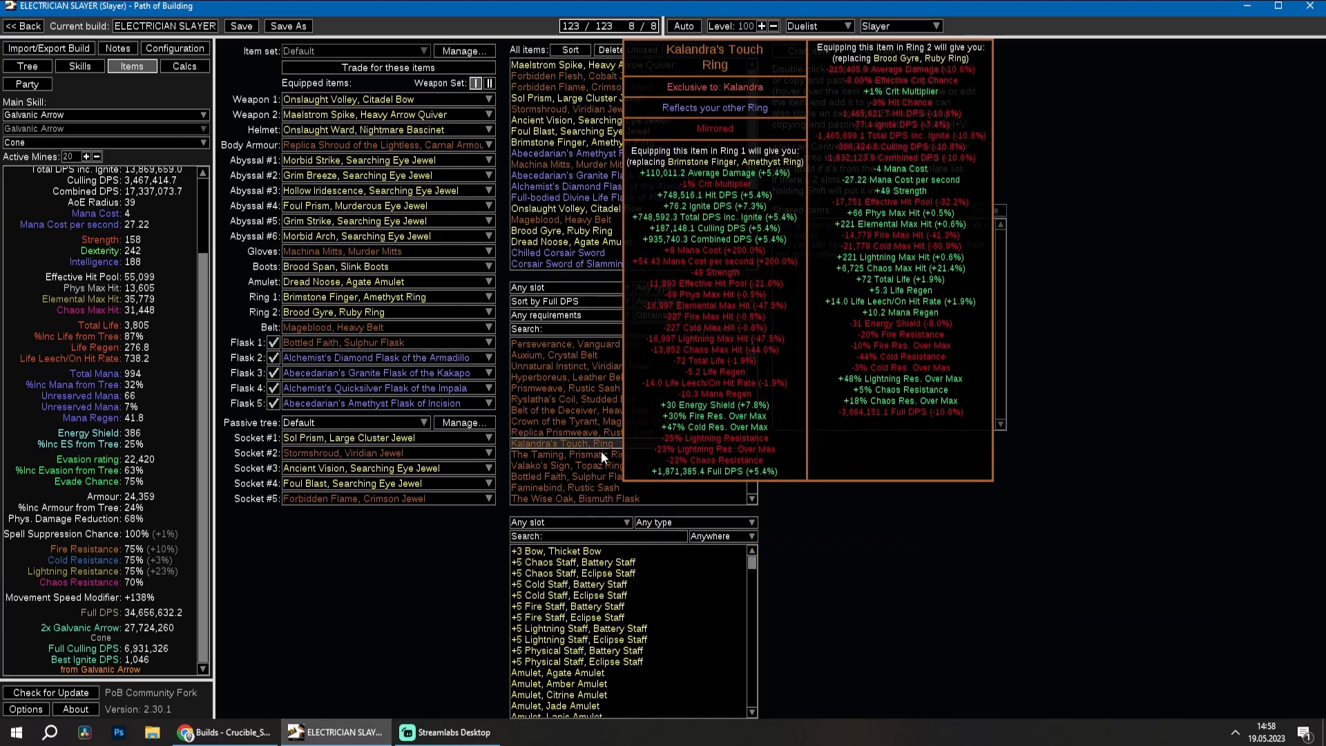
mouse_move(605, 501)
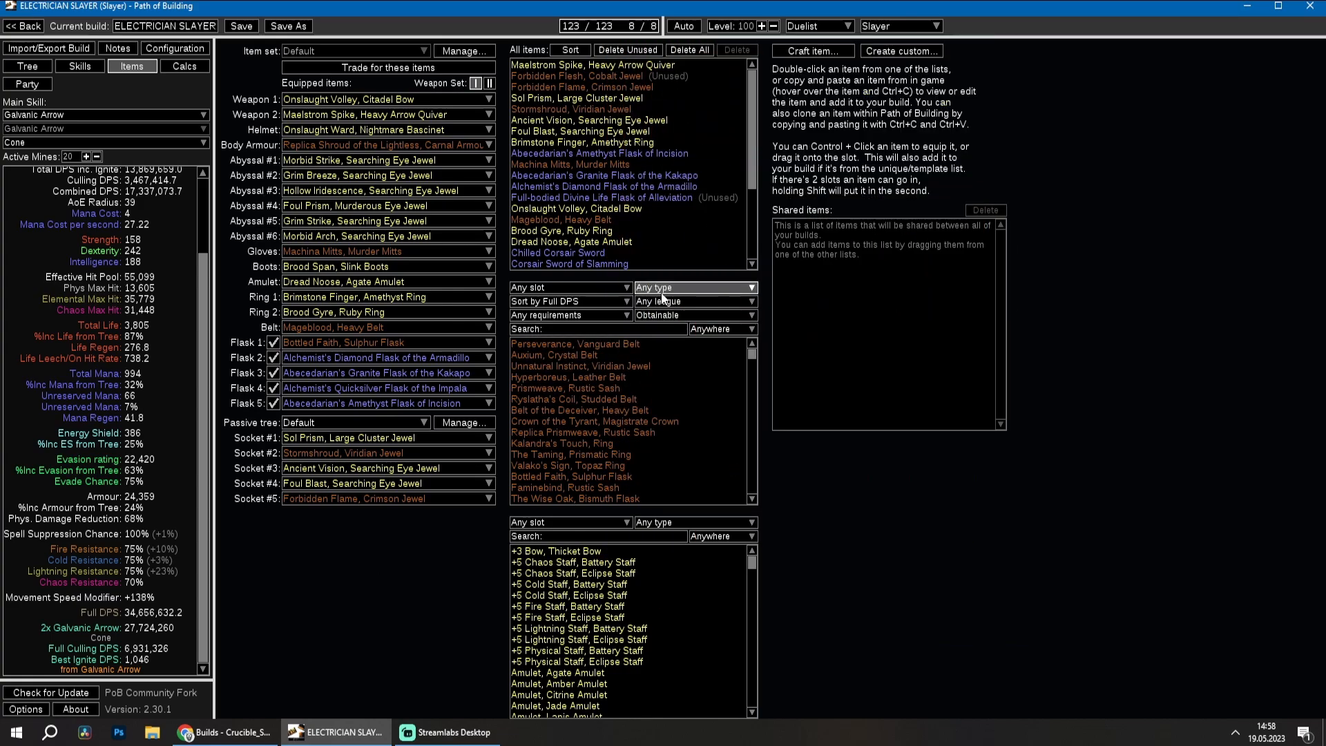
click(665, 289)
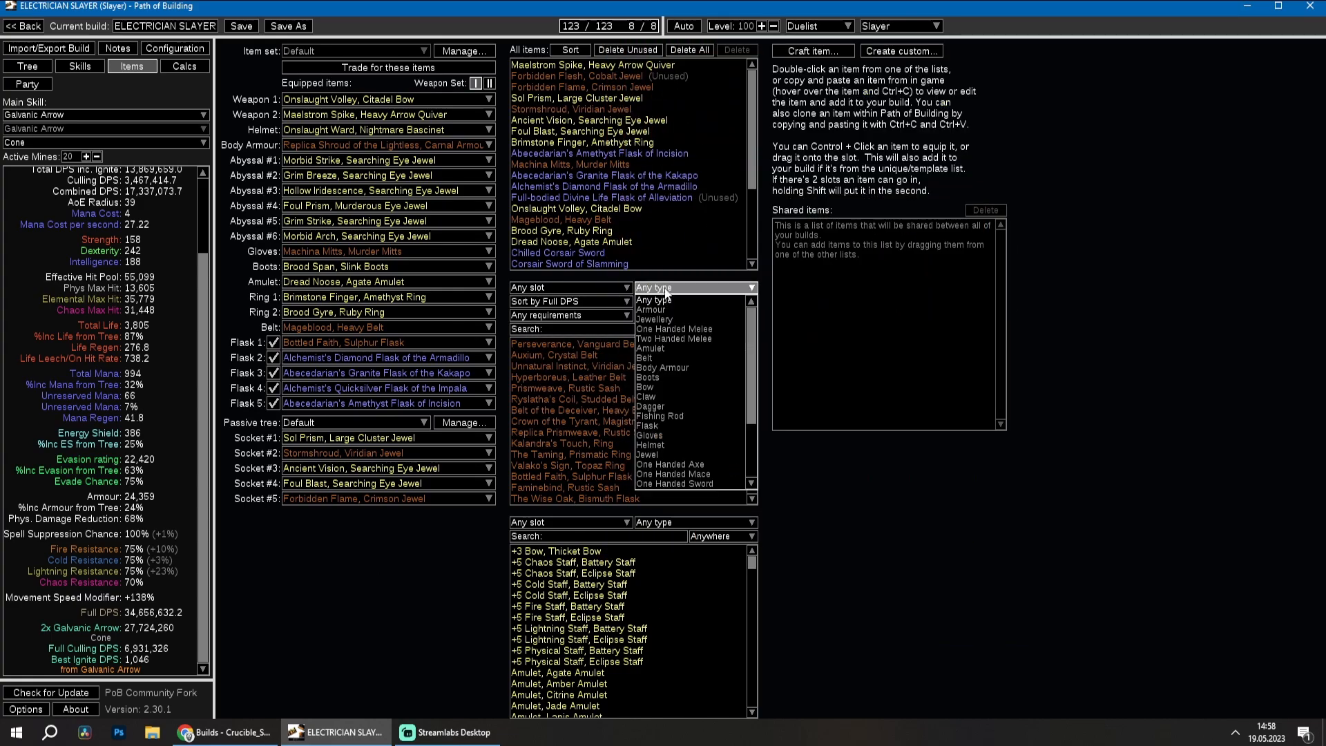
click(651, 350)
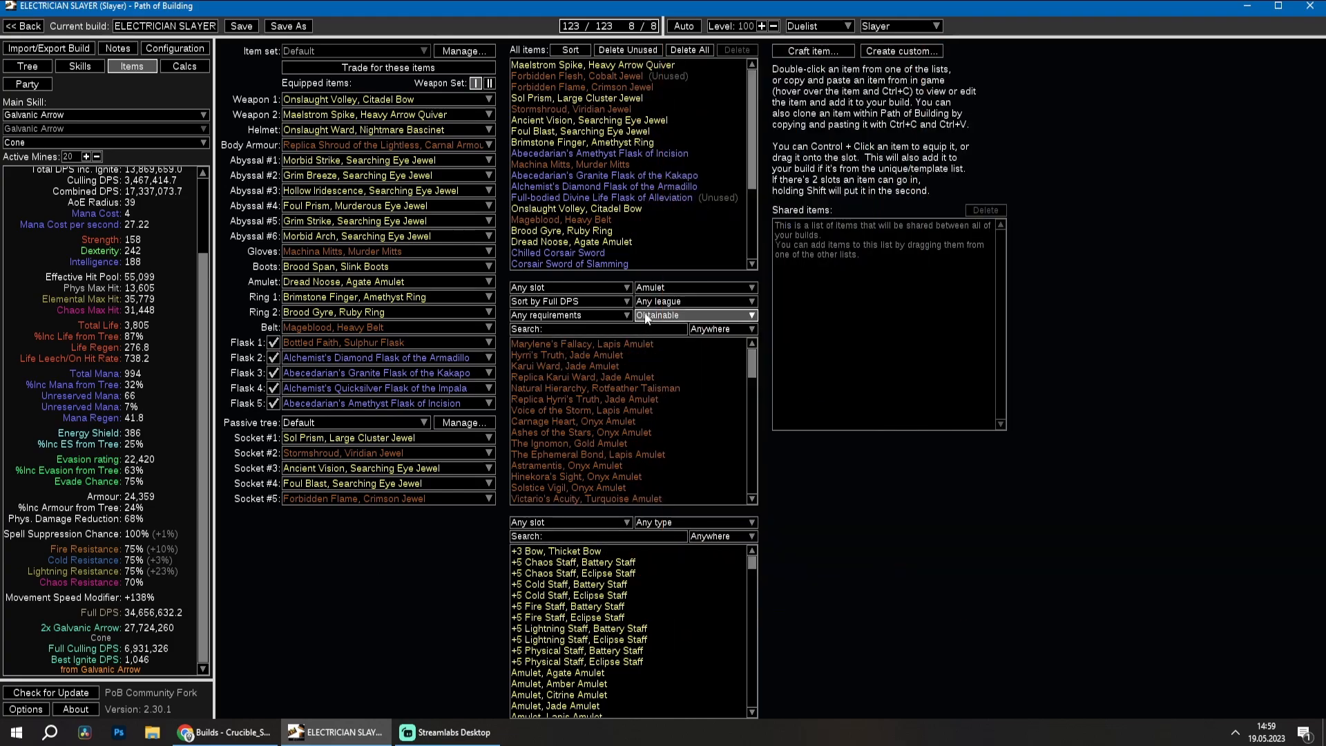
Craft a new Rare item of type Gloves: Armour/Evasion with the Dragonscale Gauntlets base.
click(810, 52)
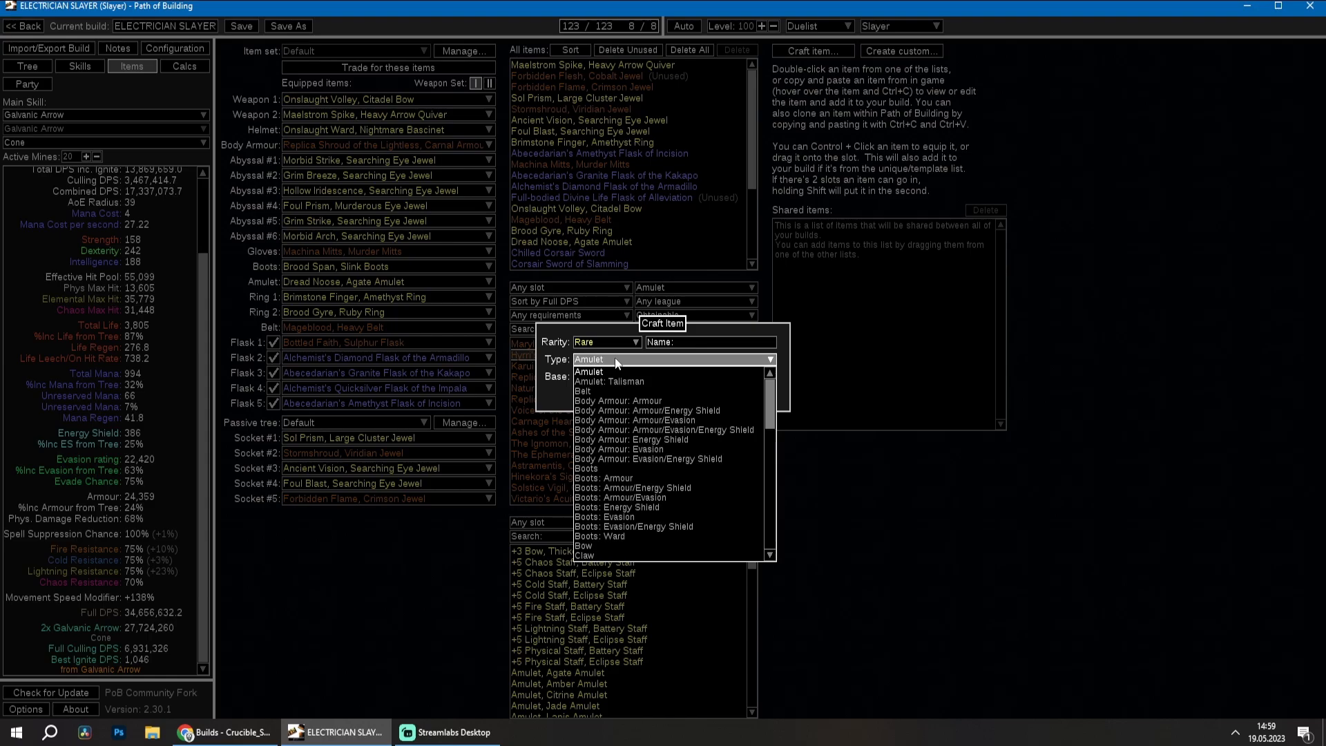
text(gne)
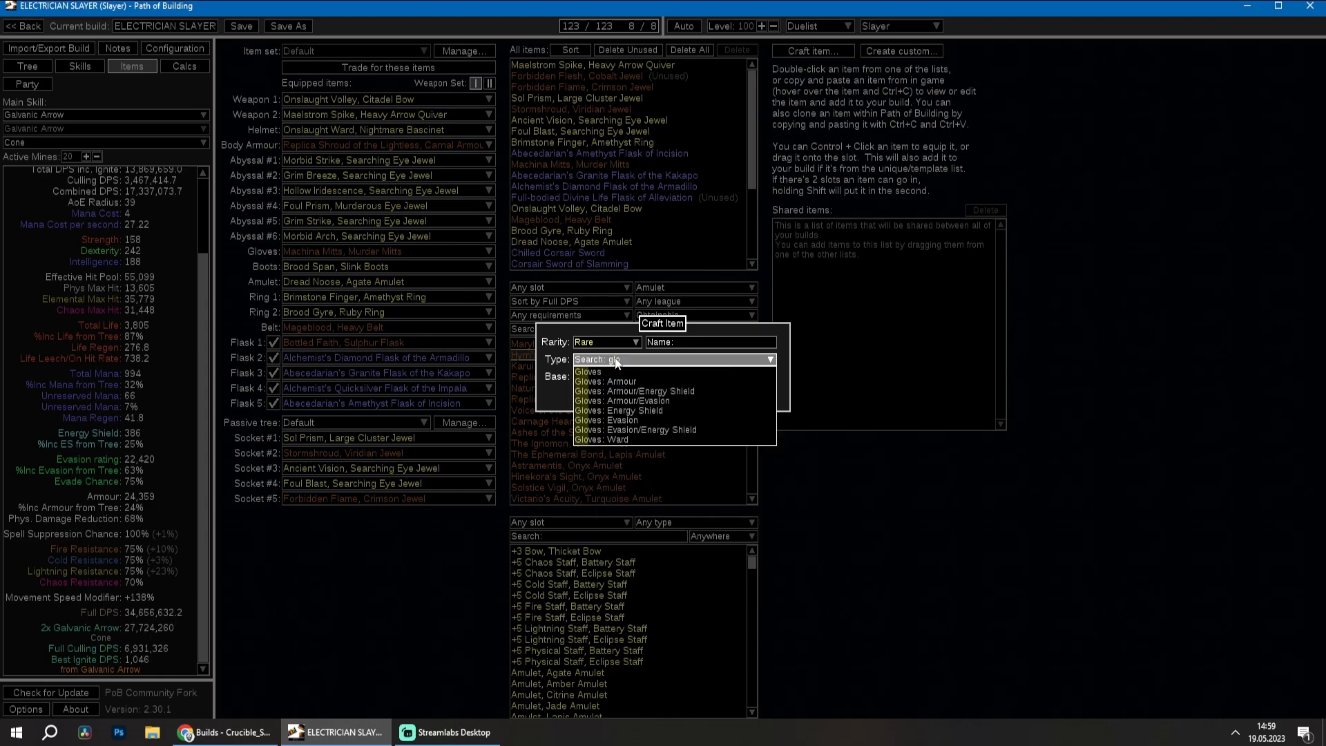
key(BackSpace)
key(BackSpace)
text(love)
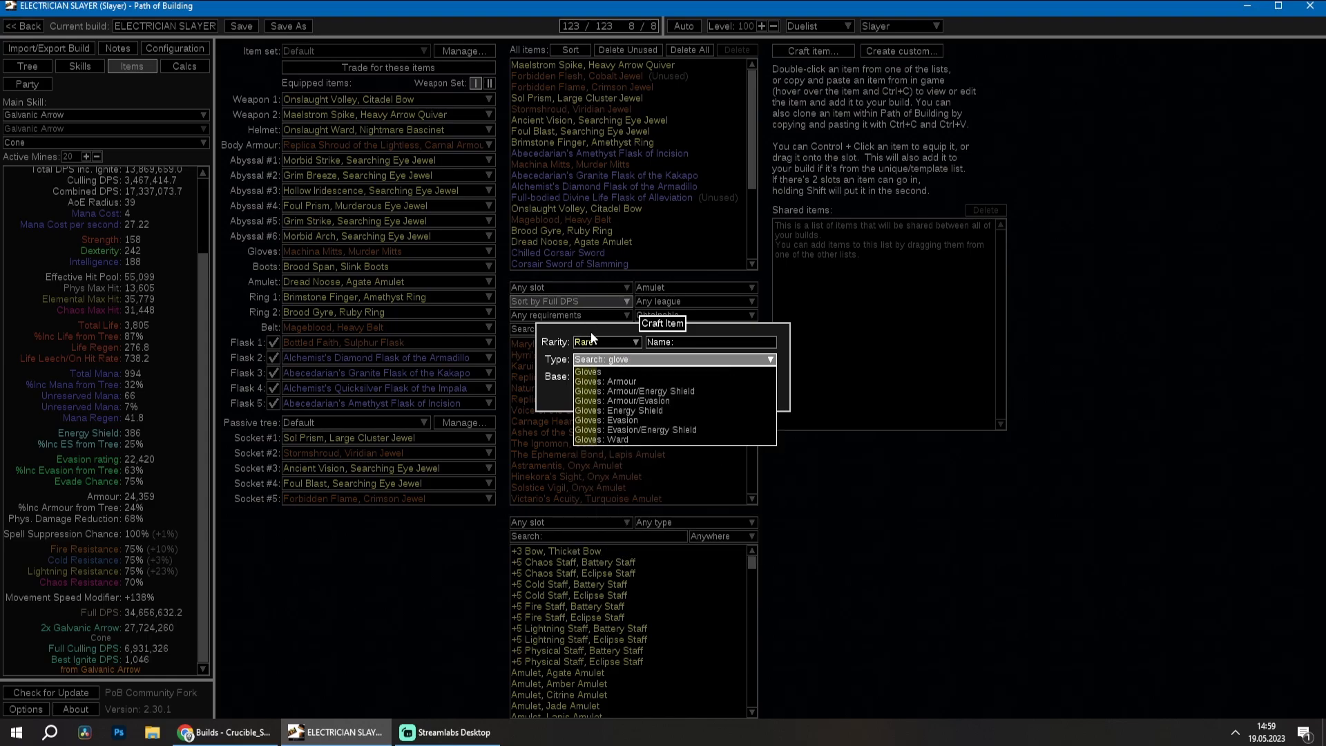
click(619, 404)
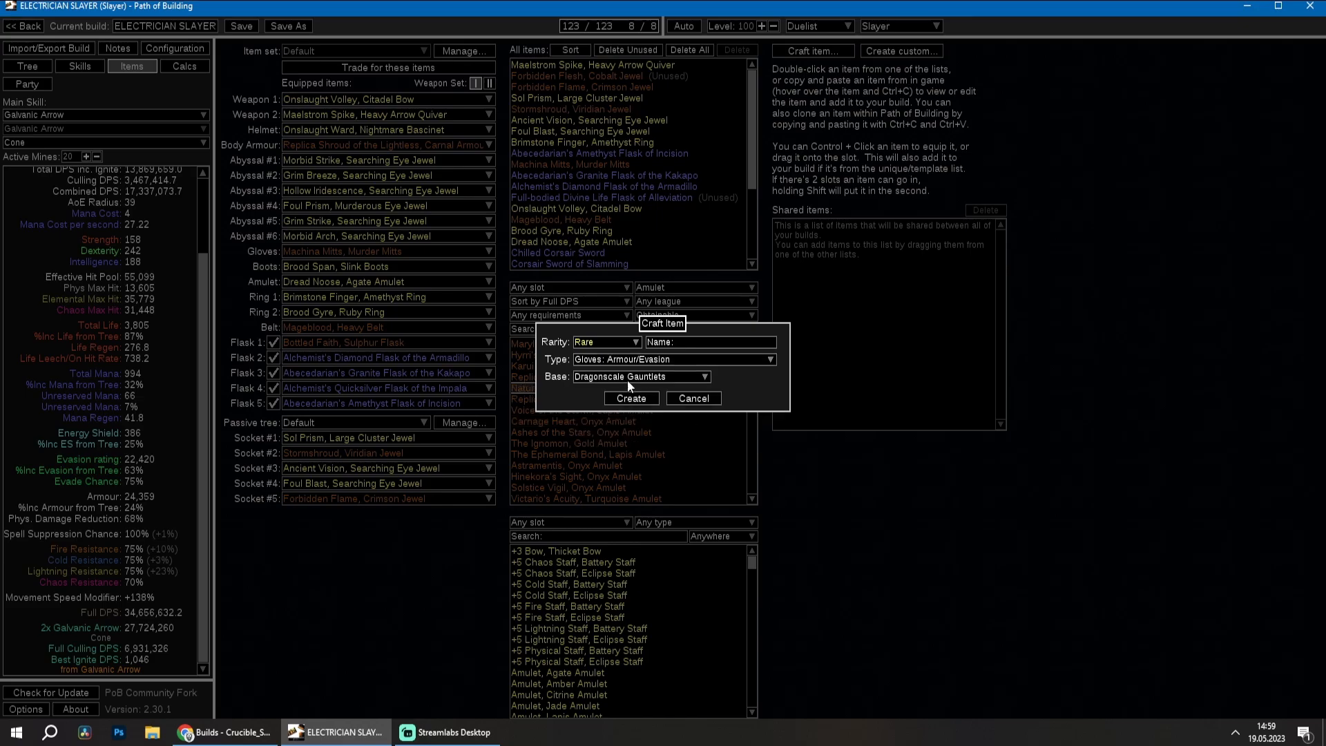
click(627, 378)
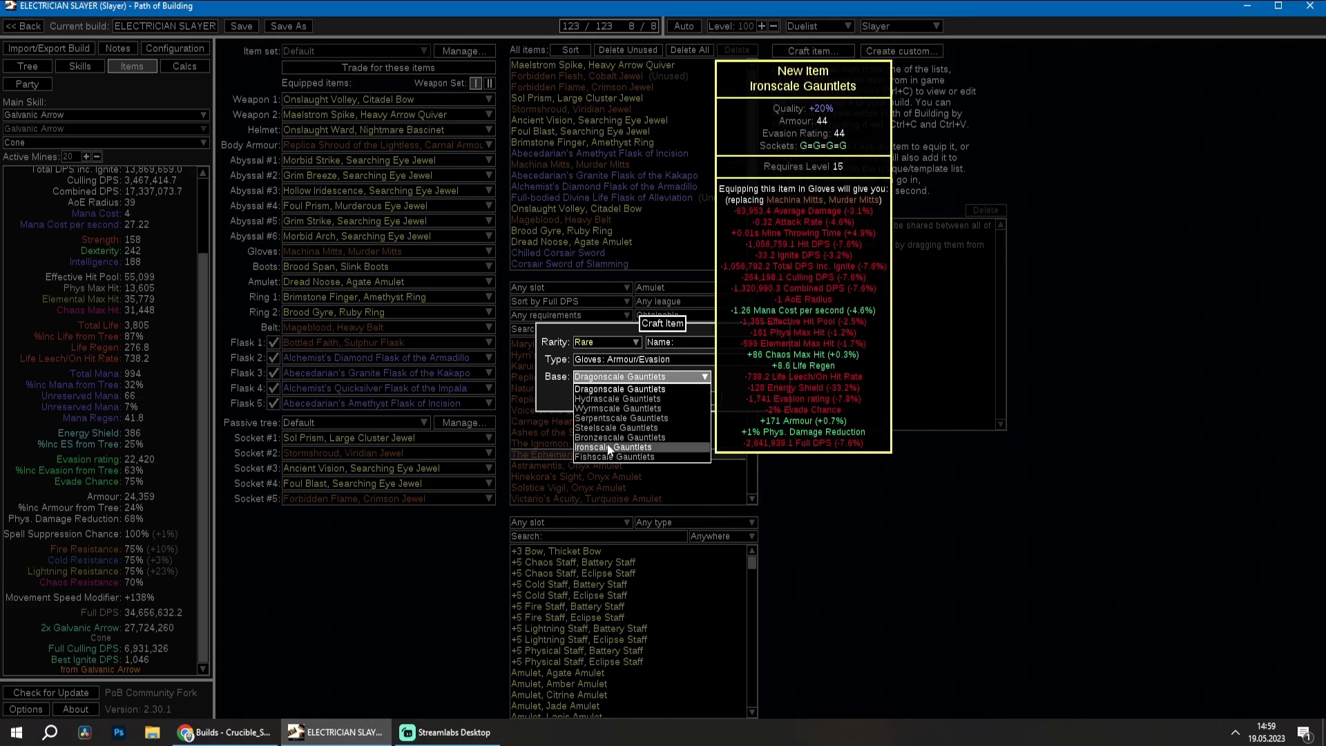
click(611, 389)
click(628, 399)
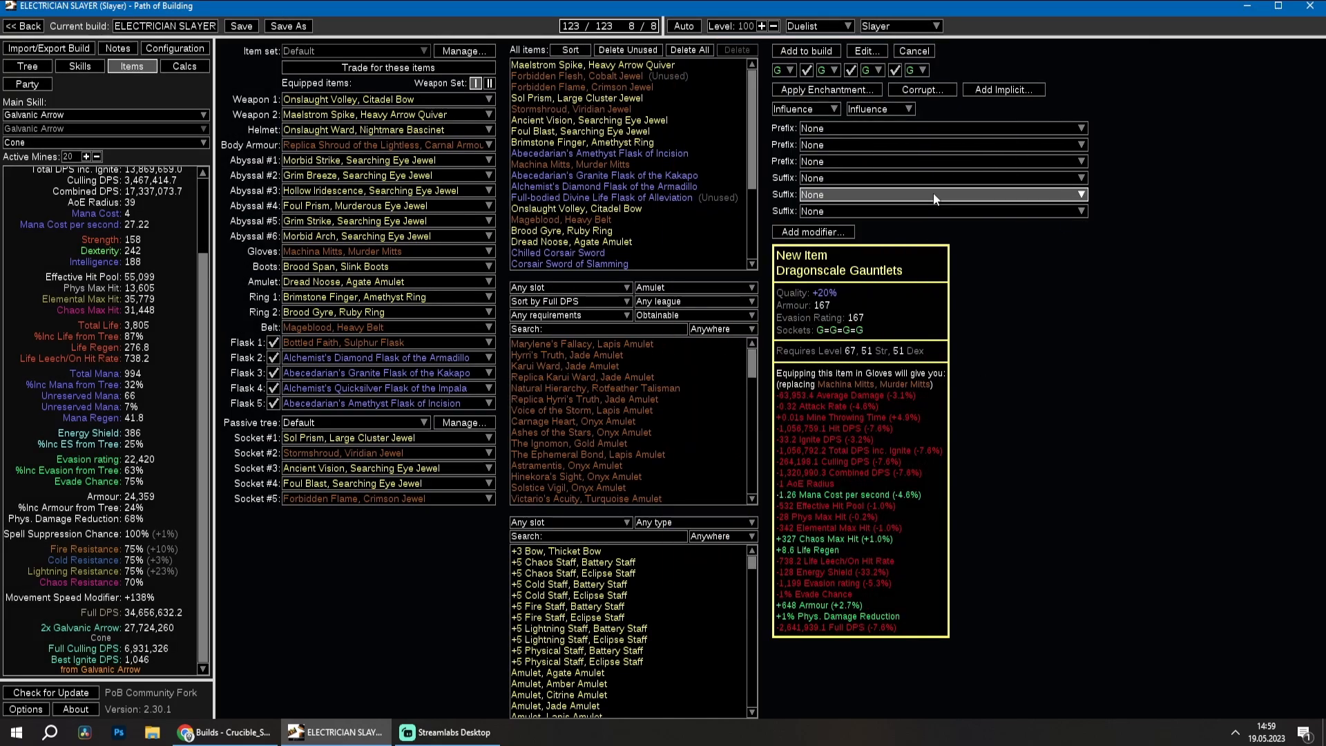
Give the Dragonscale Gauntlets a +67 to maximum Life prefix and a +44% to Fire Resistance suffix.
click(871, 125)
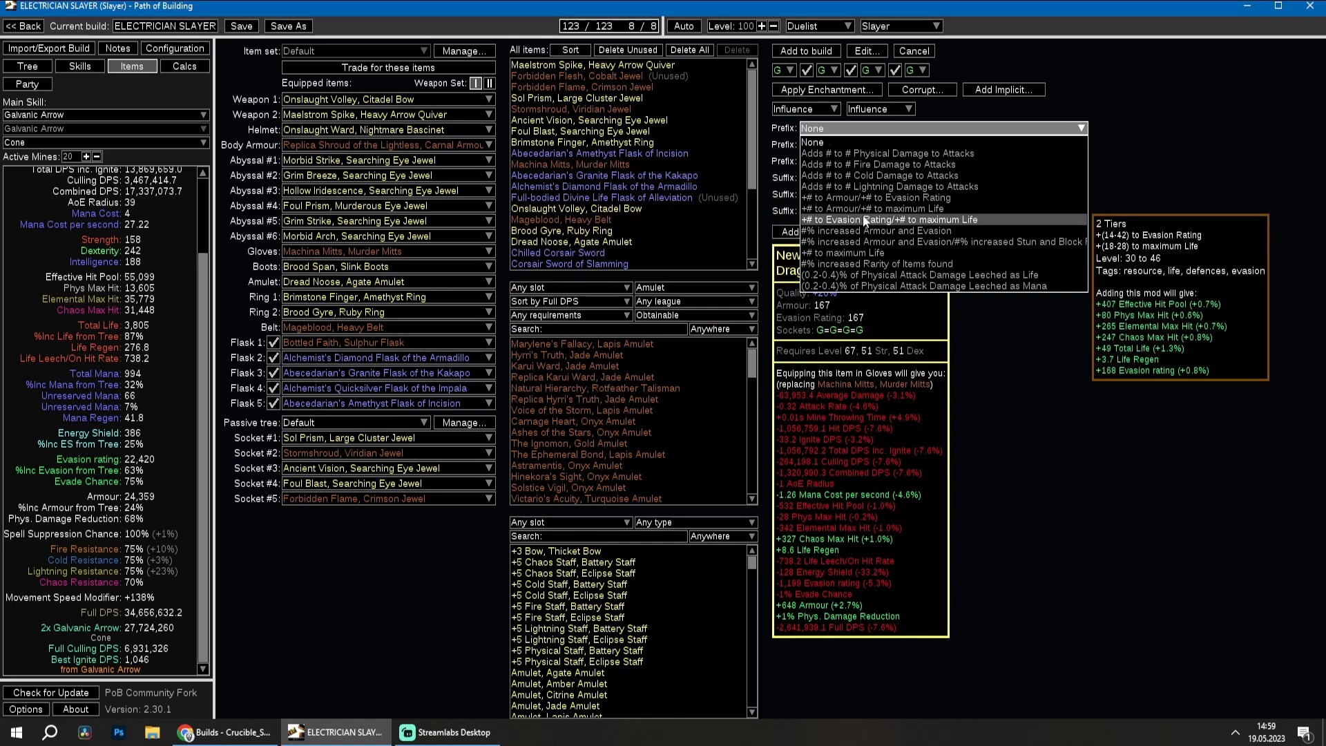
click(844, 255)
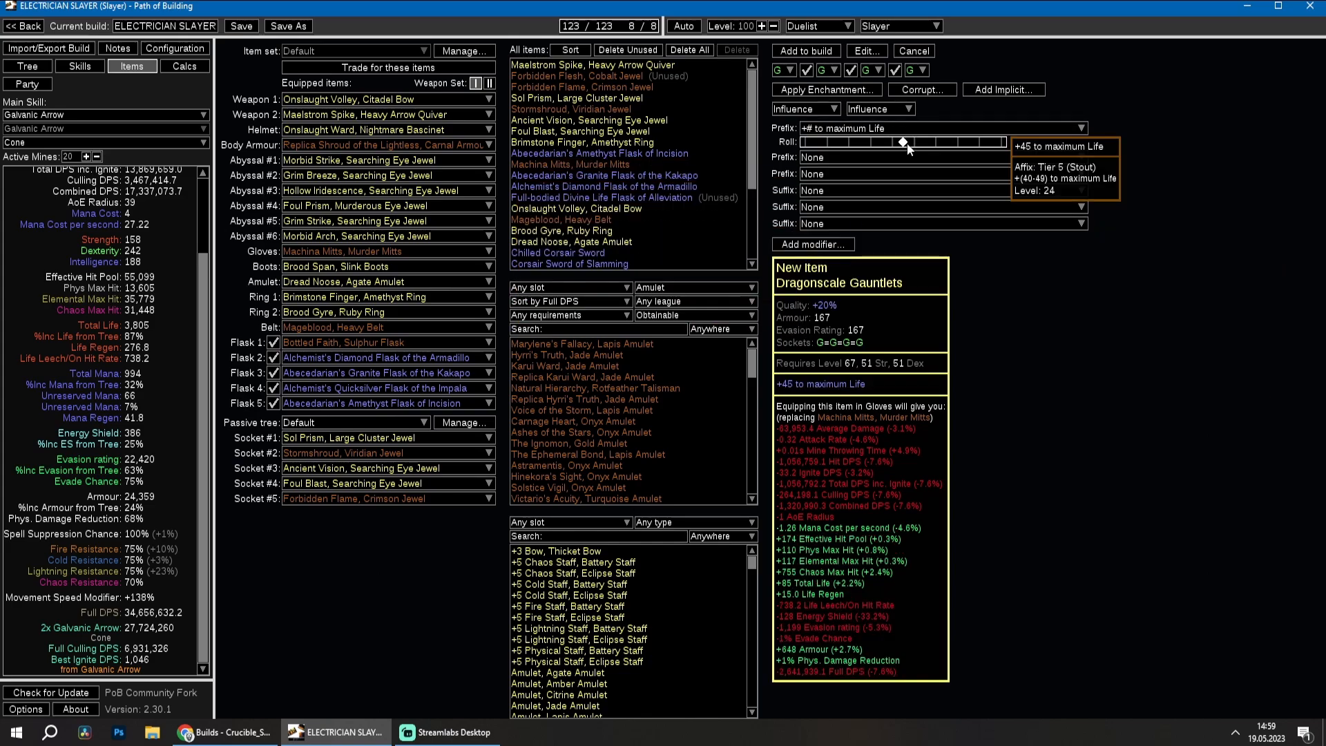
mouse_move(967, 143)
mouse_down()
mouse_move(882, 143)
mouse_move(958, 143)
mouse_up()
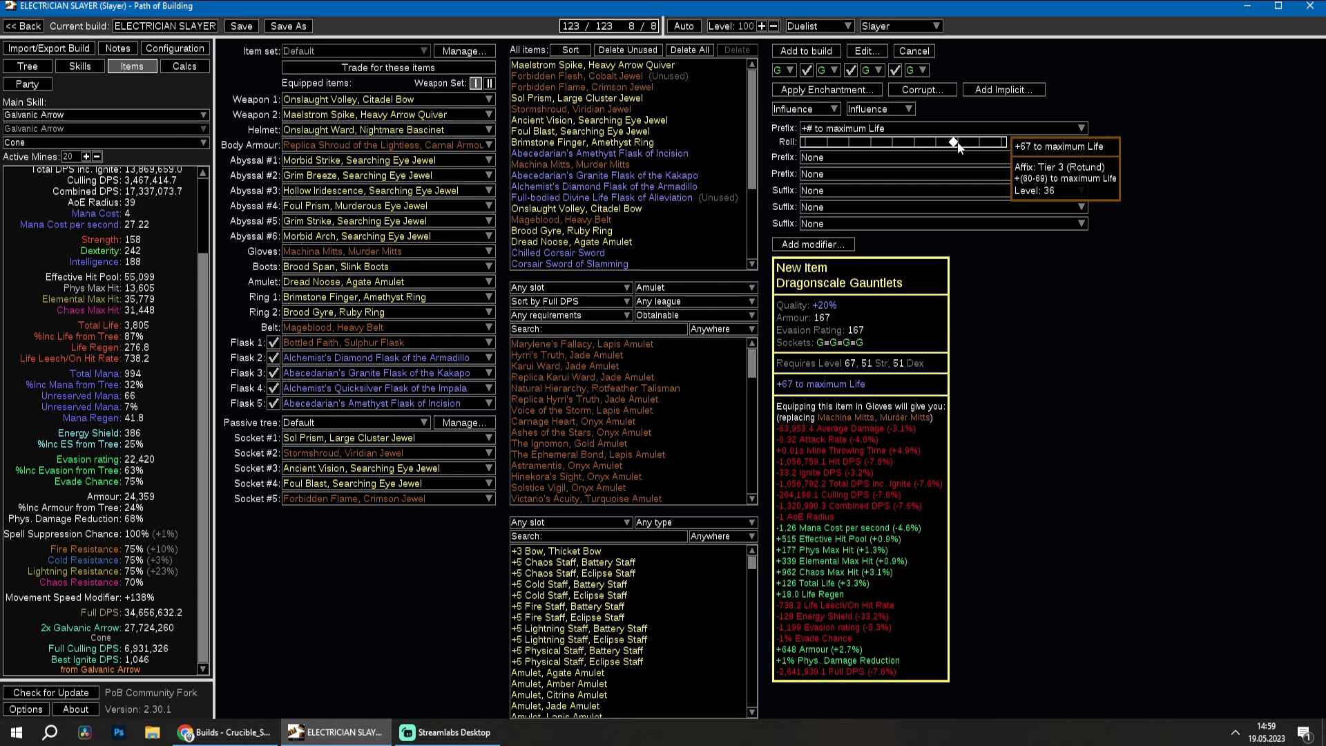
click(839, 189)
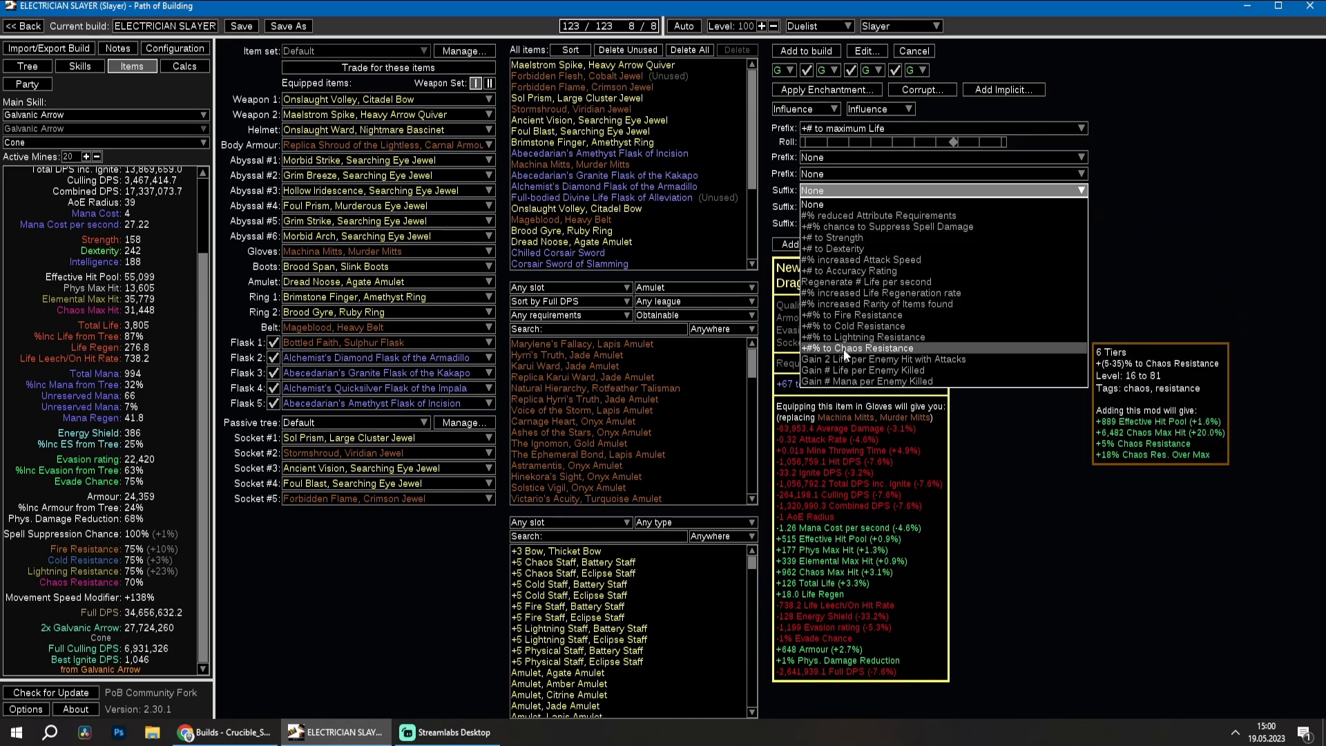
click(846, 315)
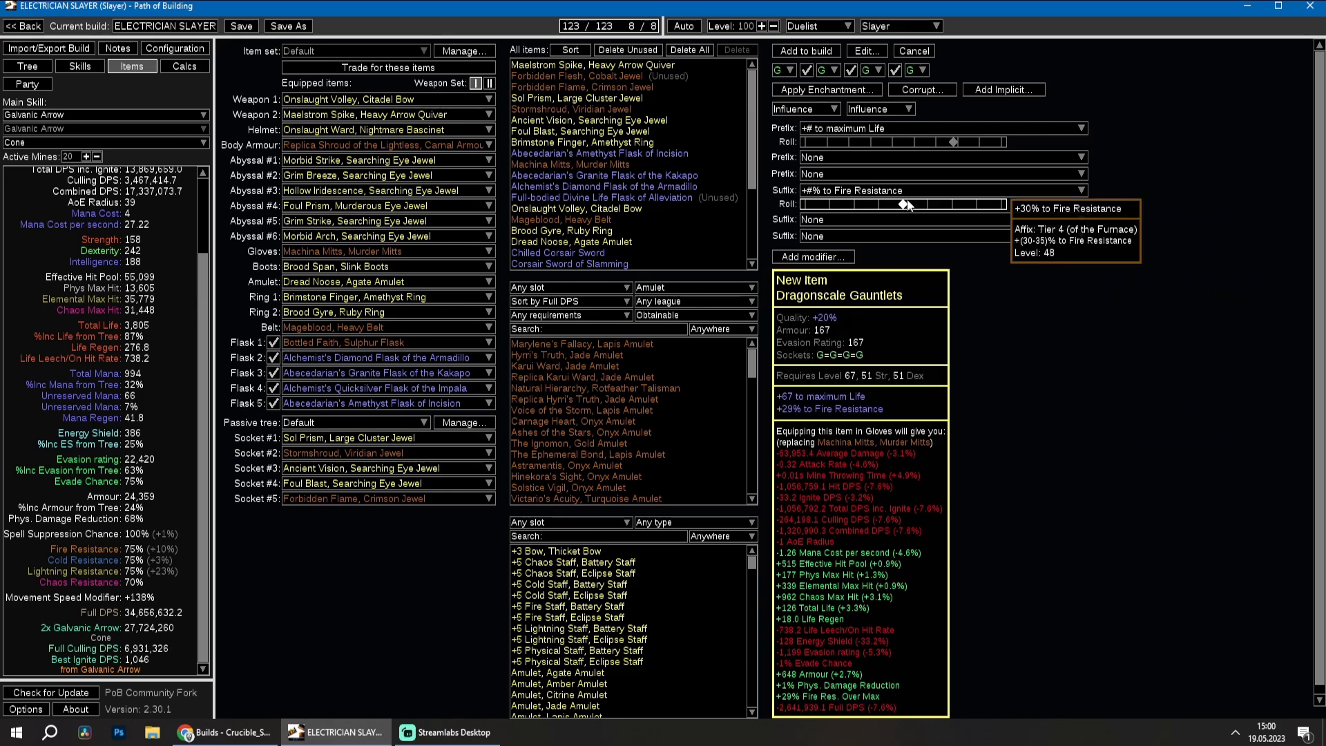
drag(903, 205, 967, 210)
Add the Crafting Bench modifier for +1 to Level of Socketed Projectile Gems and Projectiles Pierce an additional Target to the gauntlets.
click(814, 257)
click(535, 352)
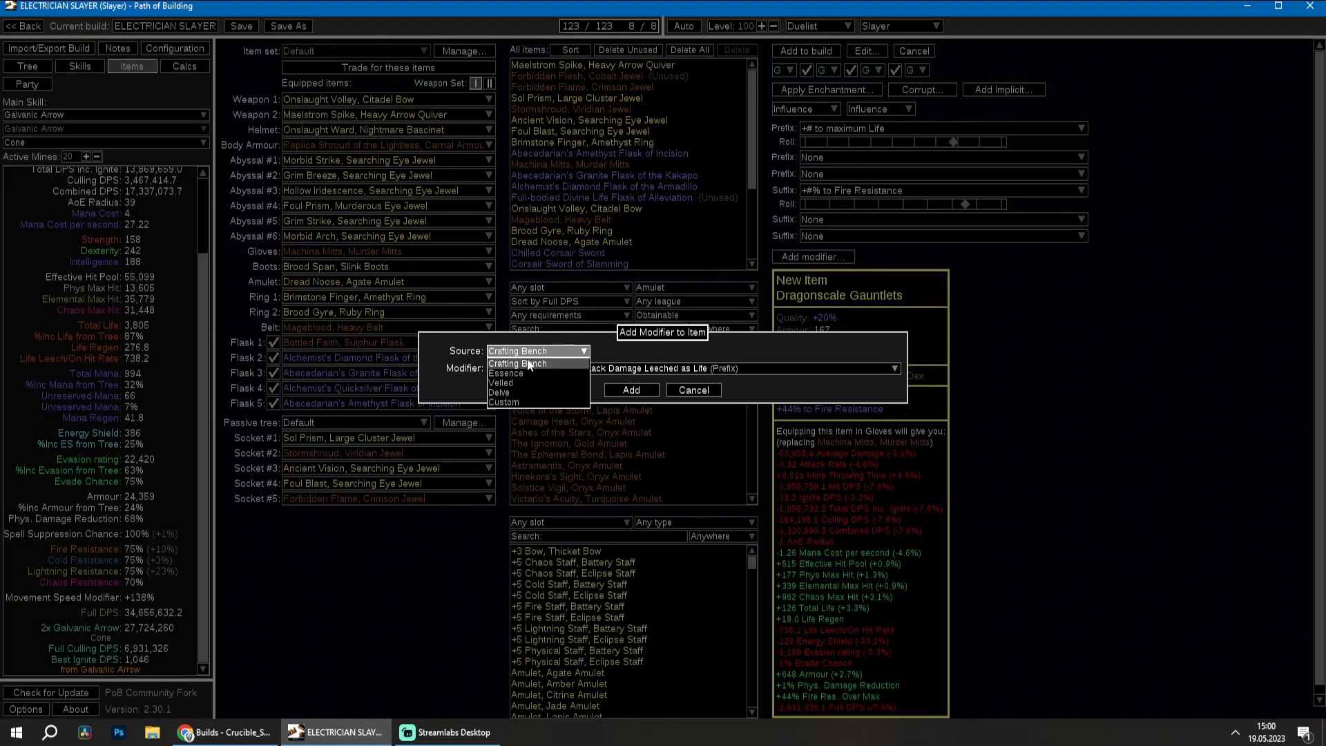
click(529, 364)
click(571, 369)
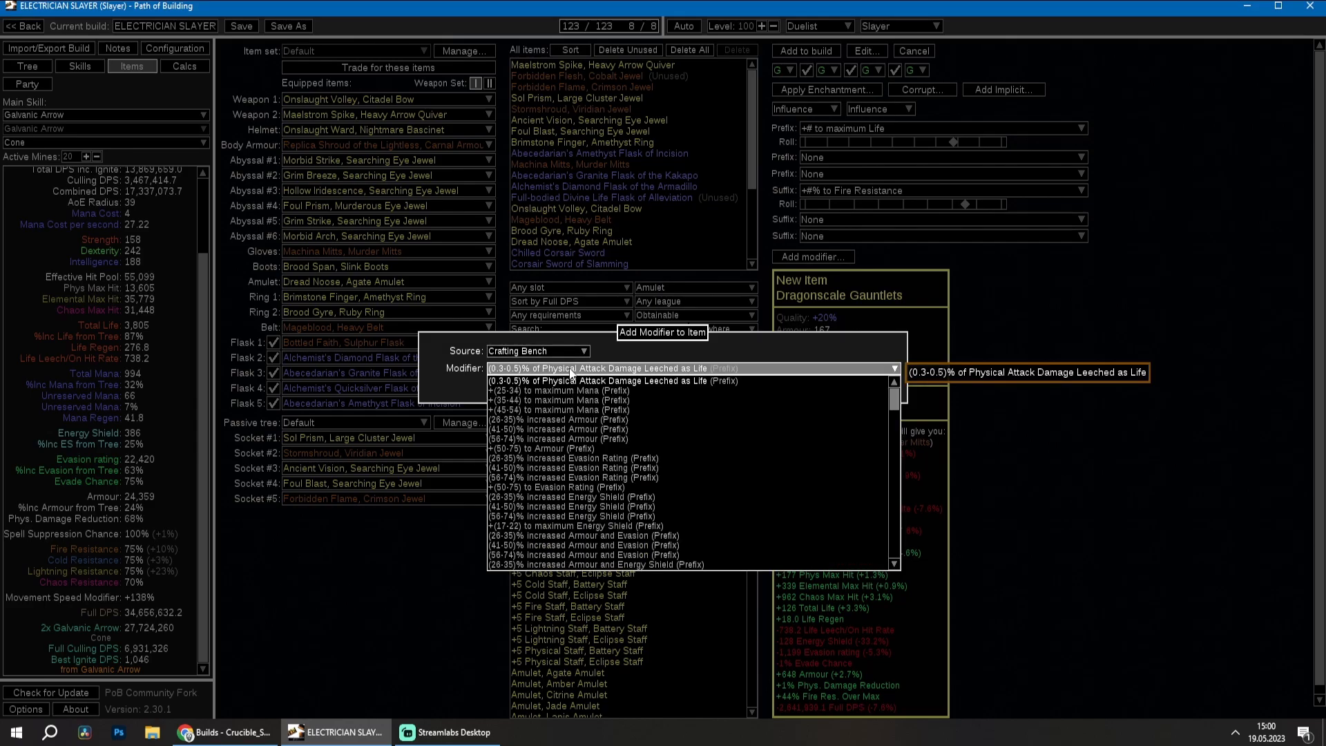
text(proje)
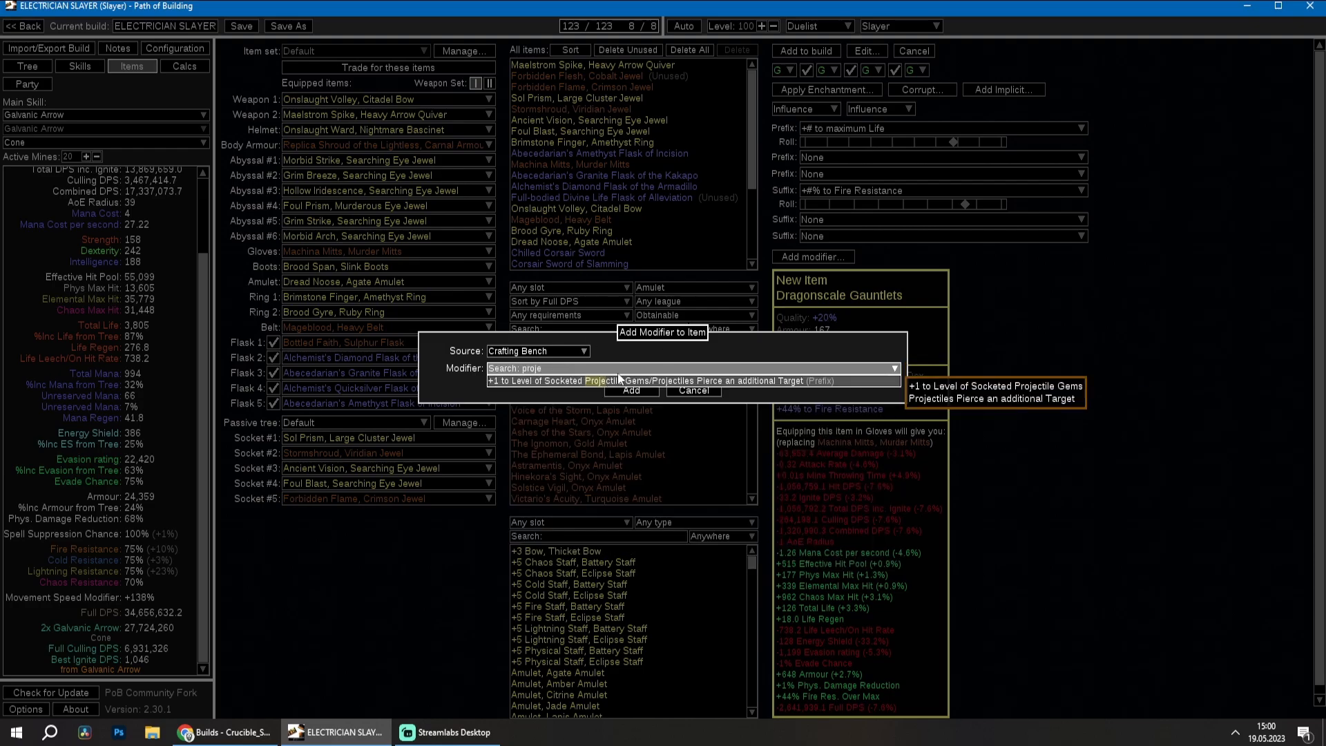
click(602, 381)
click(631, 391)
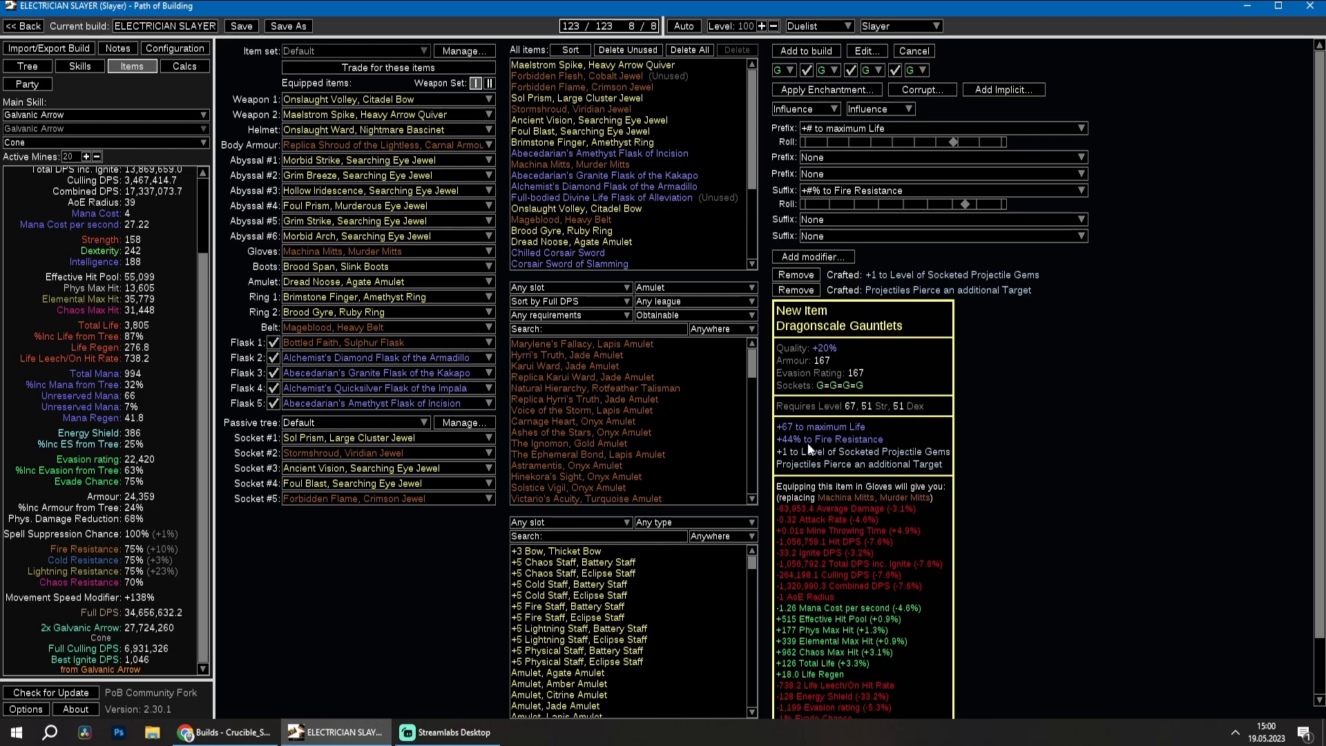
Add the Essence of Delirium modifier, Socketed Gems deal 30% more Damage over Time, to the gauntlets.
click(813, 257)
click(515, 351)
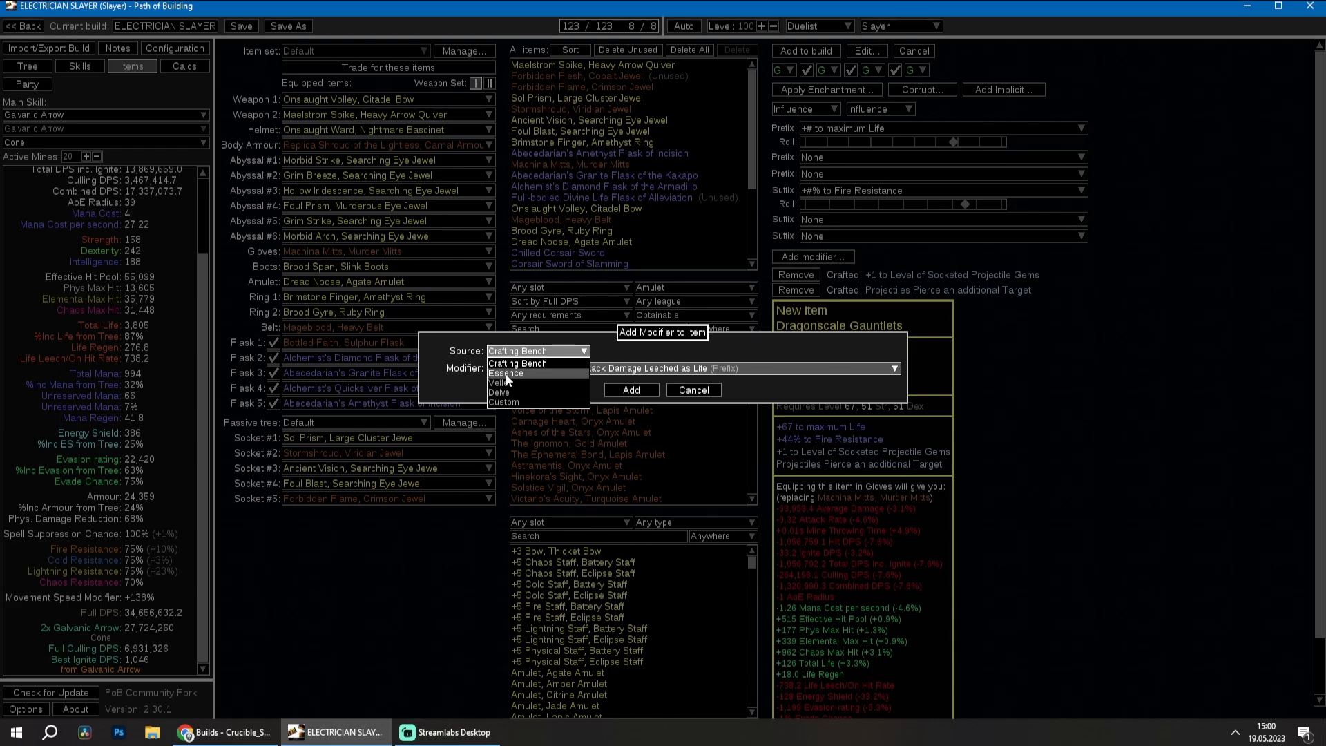
click(506, 374)
click(556, 373)
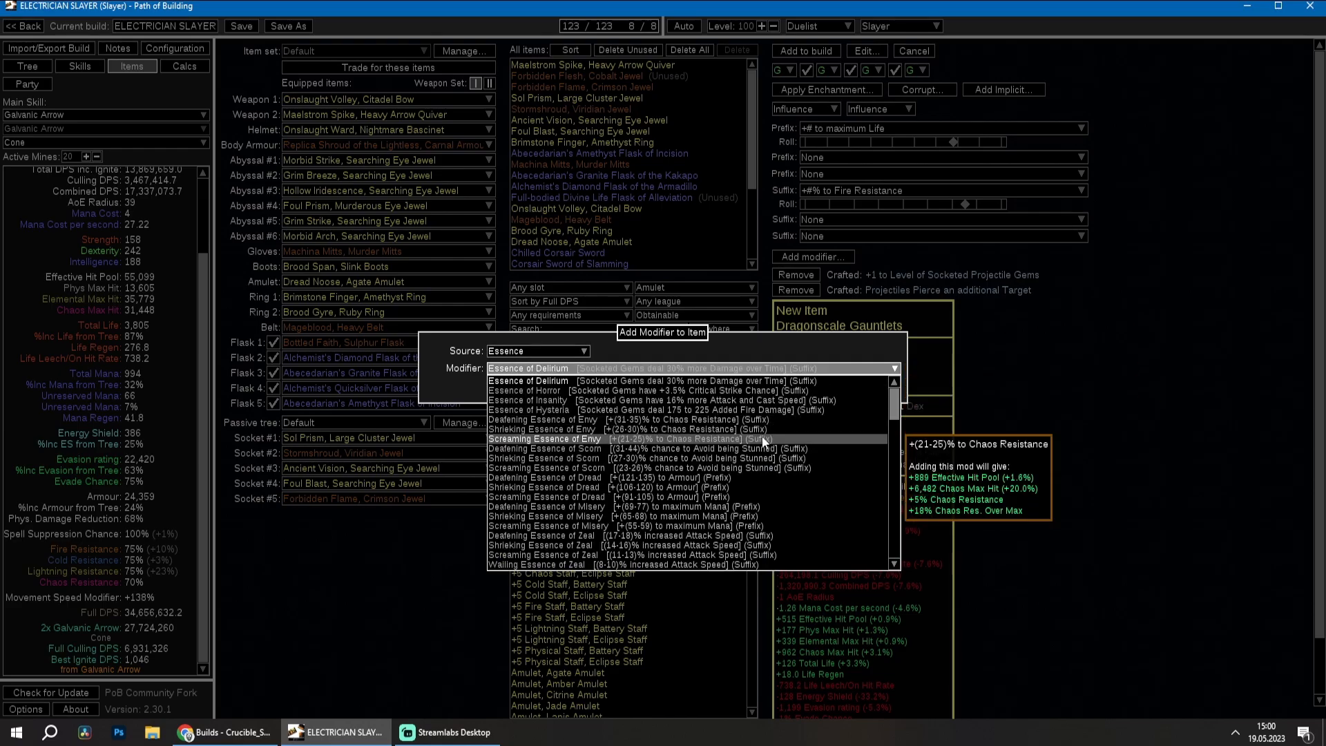
drag(893, 407, 905, 370)
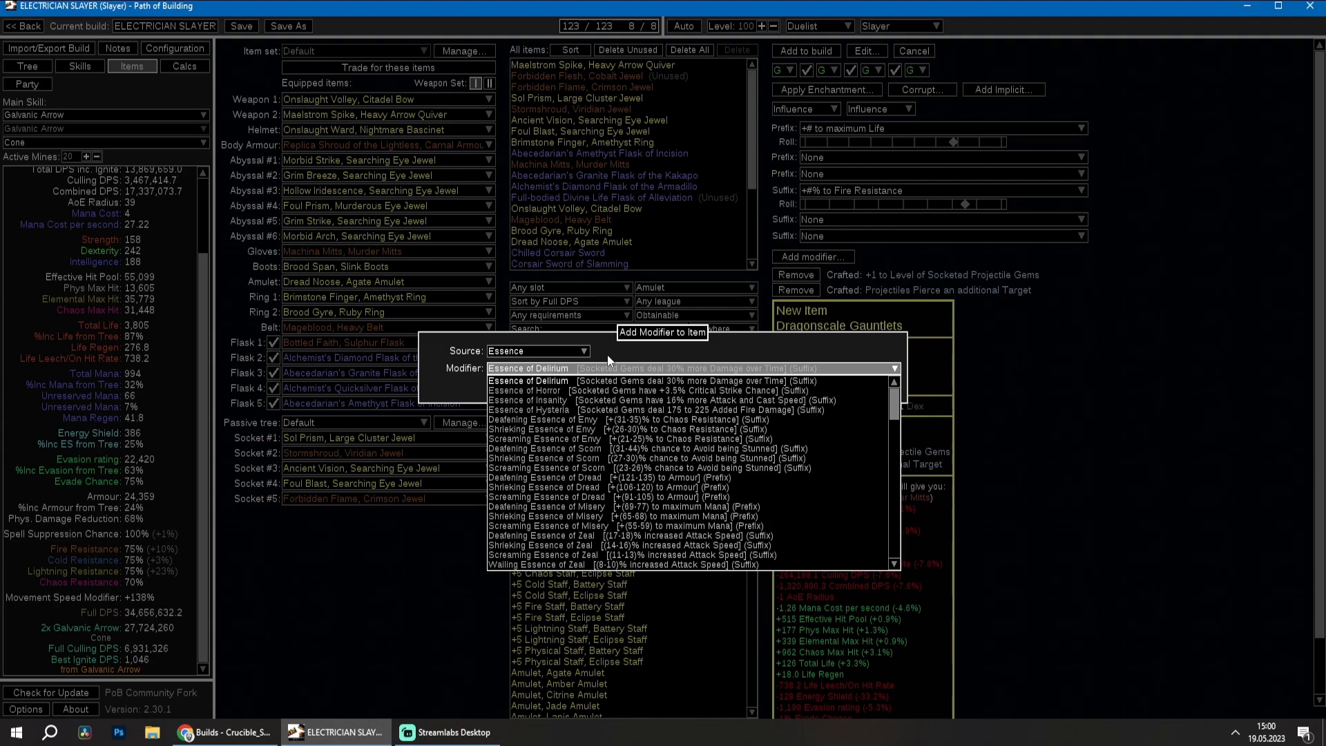
text(damage)
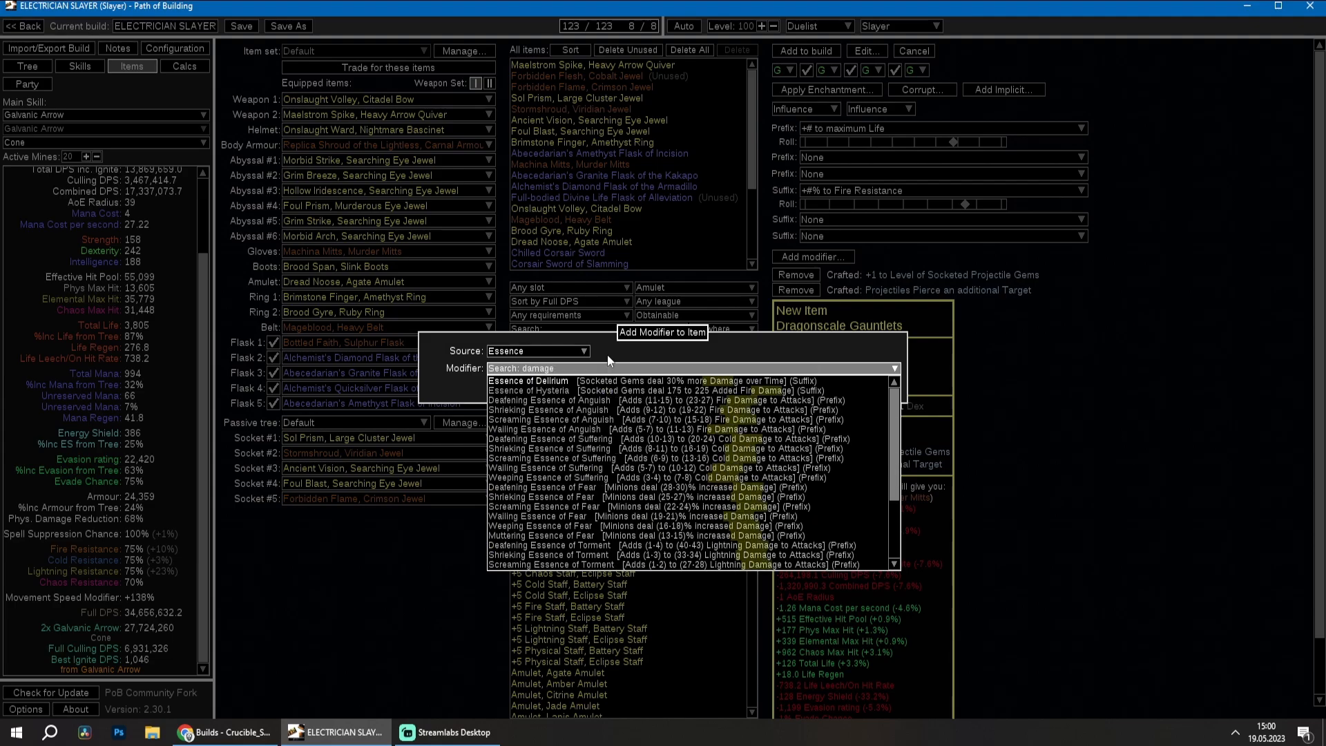
text( over tim)
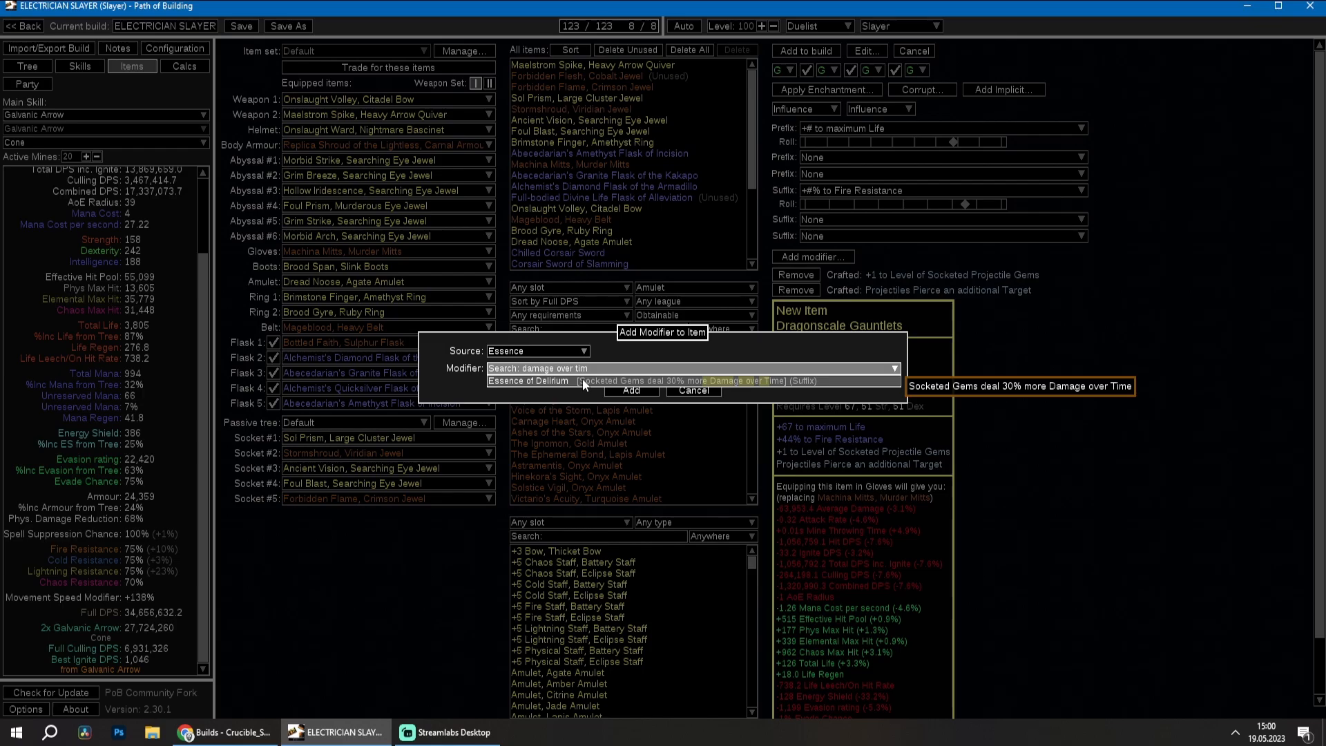
click(582, 381)
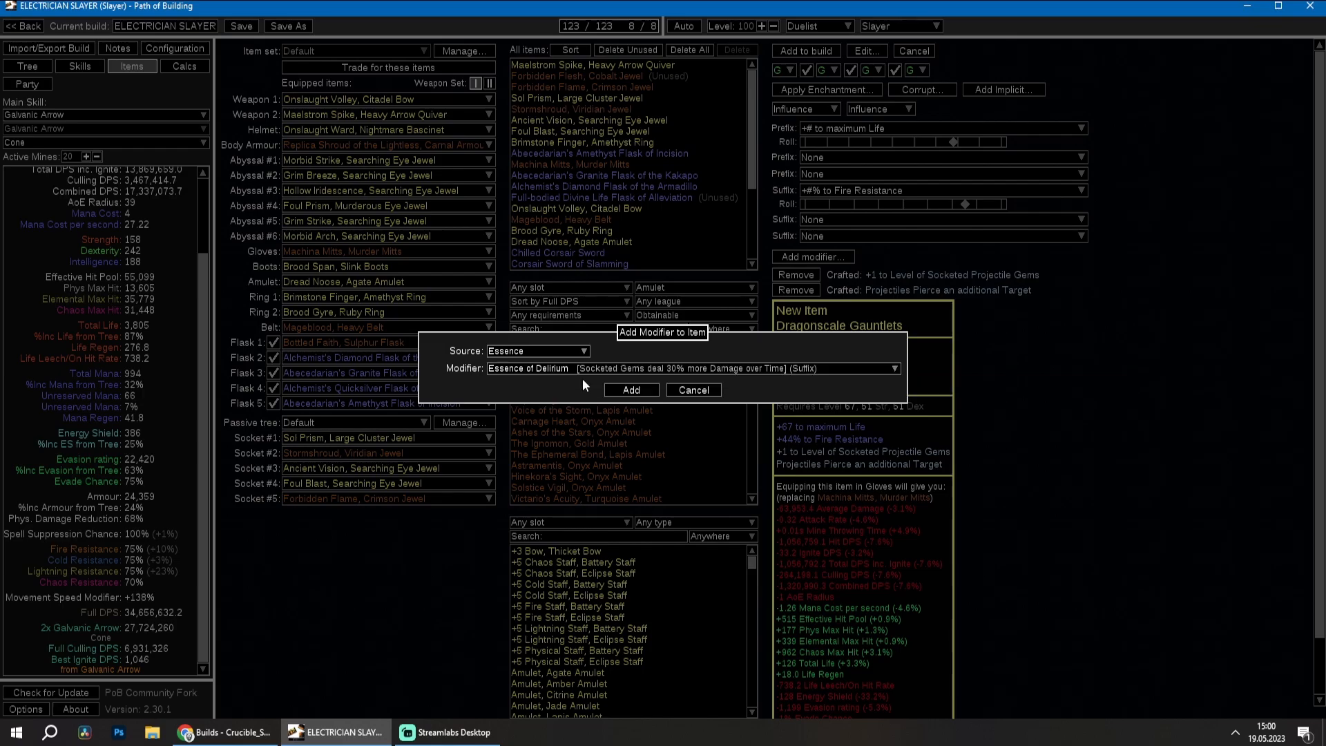
click(631, 391)
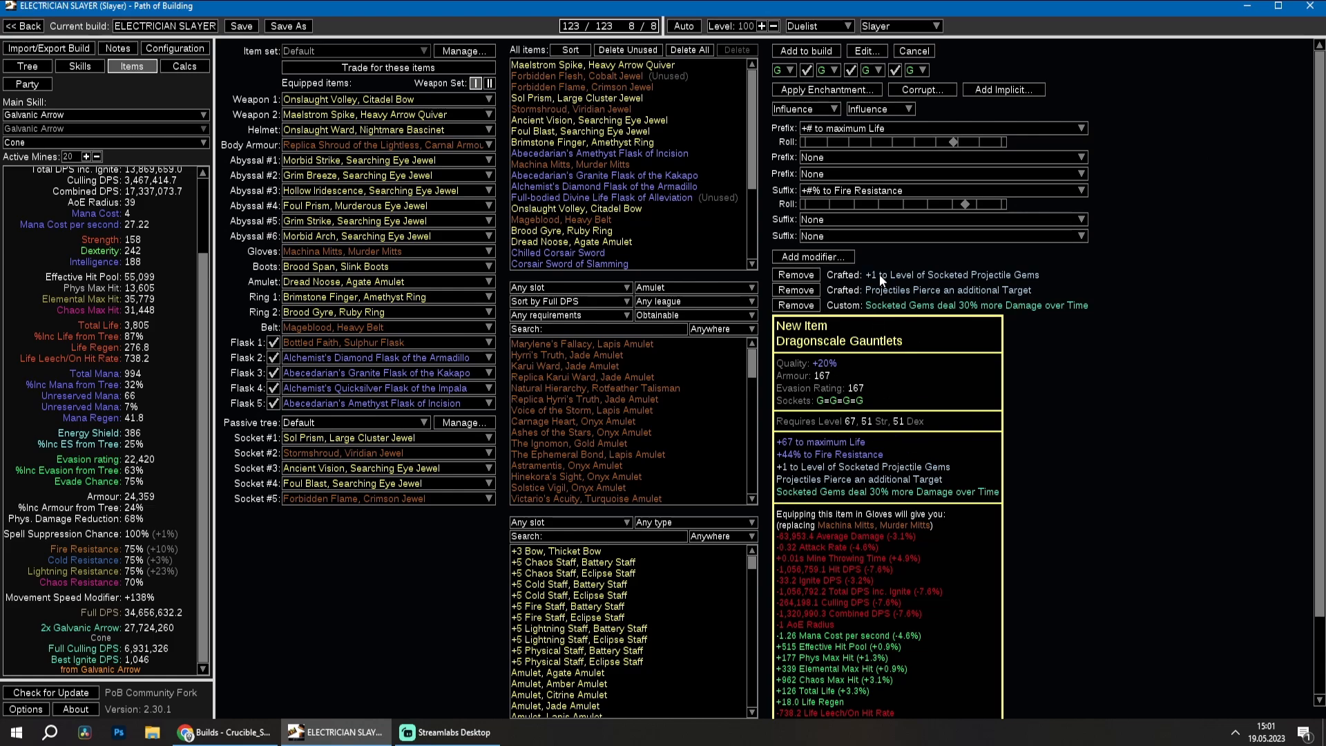
Edit the gauntlets' item text so the +44% Fire Resistance line grants Cold Resistance instead, and save it.
click(866, 52)
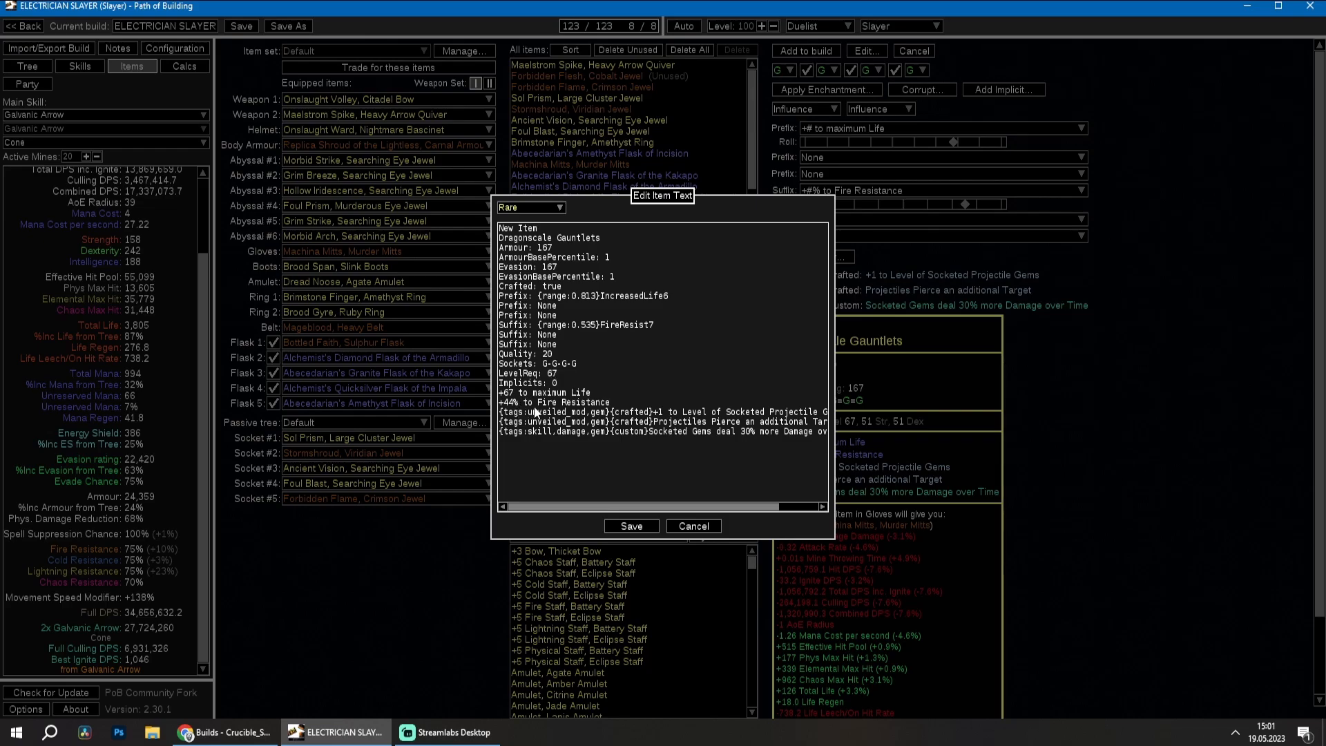
key(BackSpace)
key(BackSpace)
key(BackSpace)
key(BackSpace)
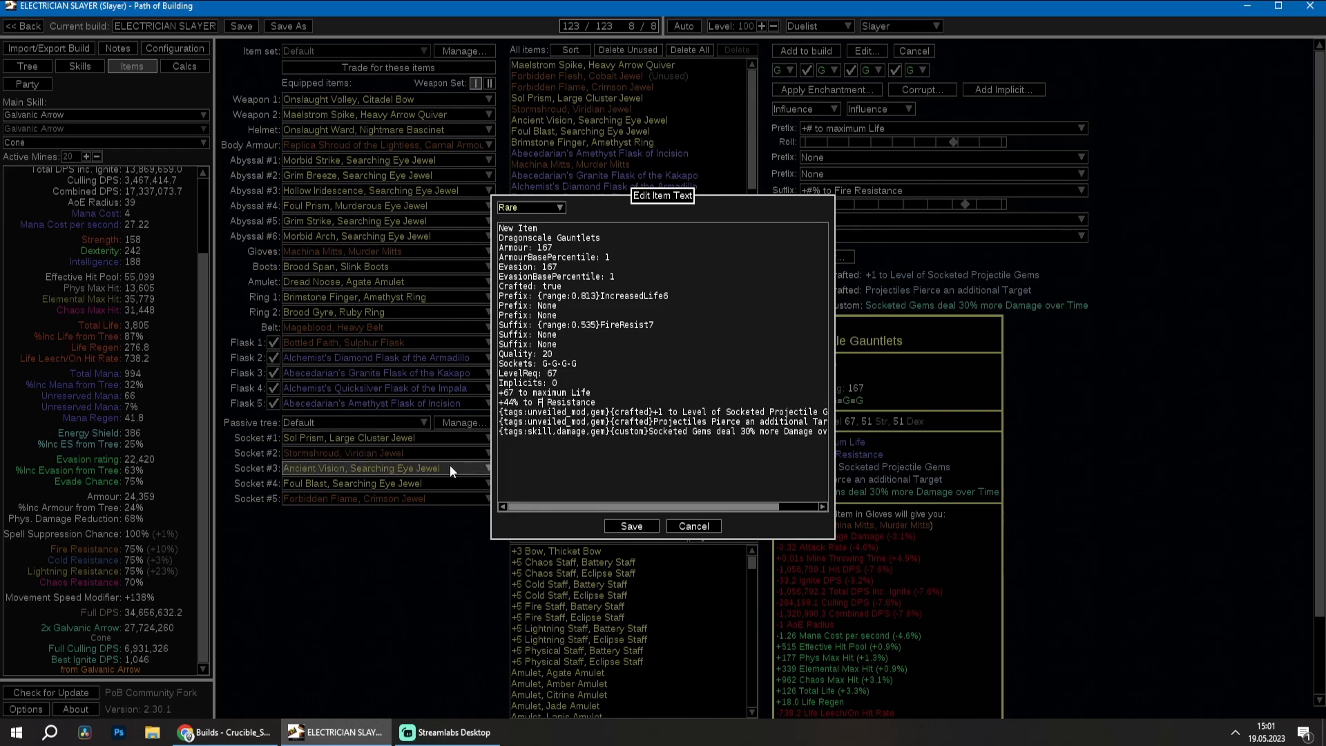
text(Cold)
click(632, 527)
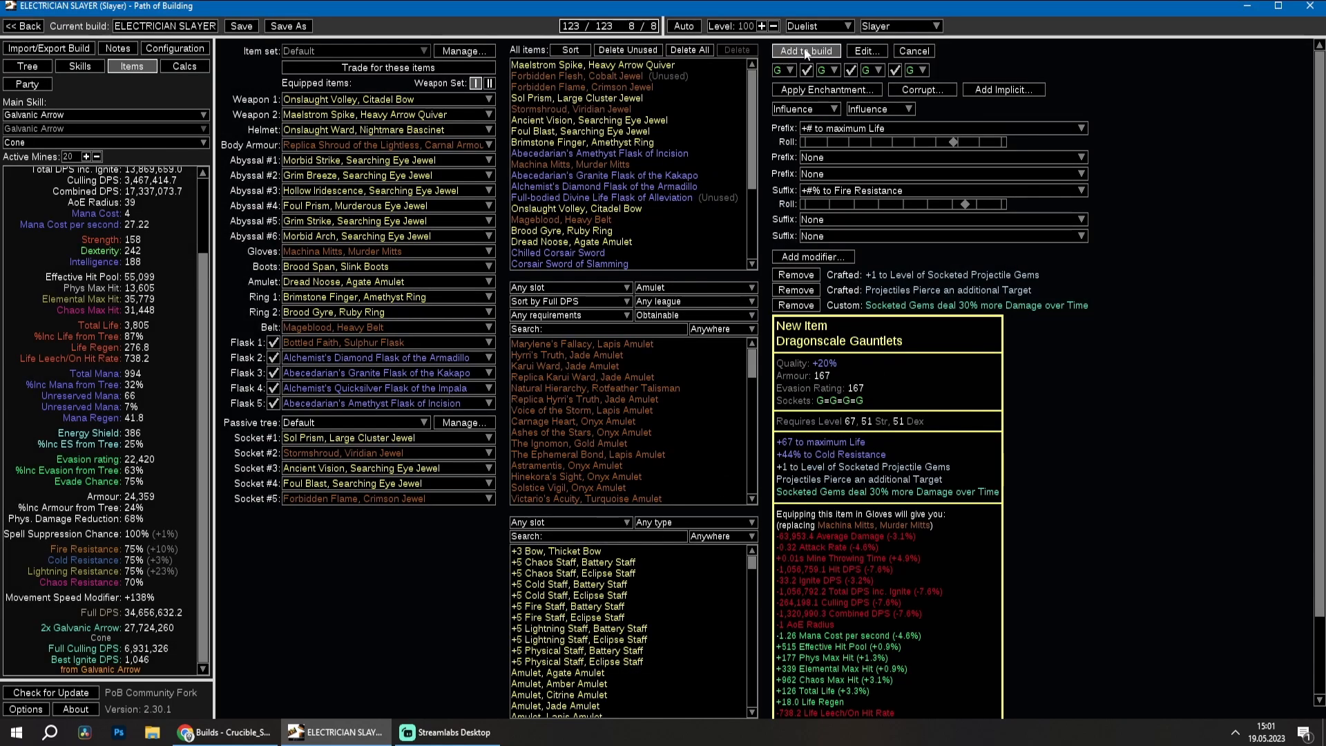
click(867, 51)
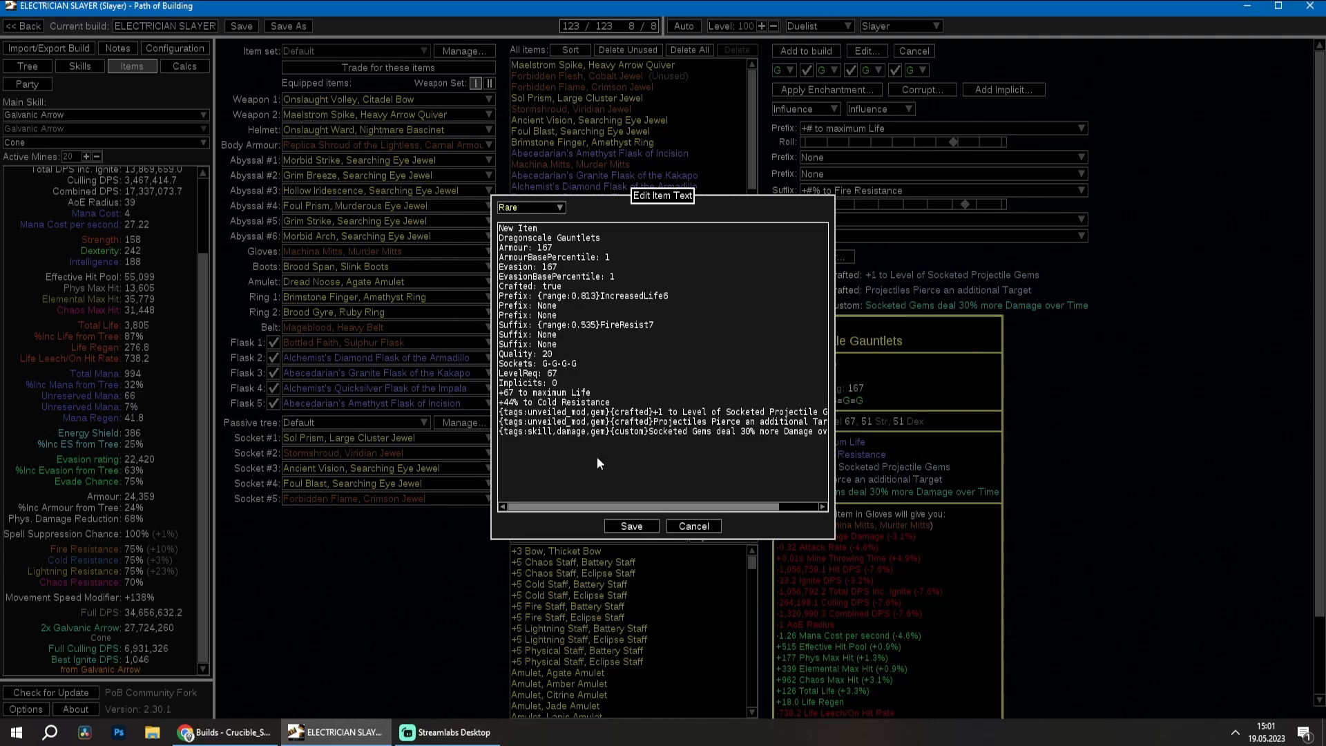
drag(649, 508, 613, 506)
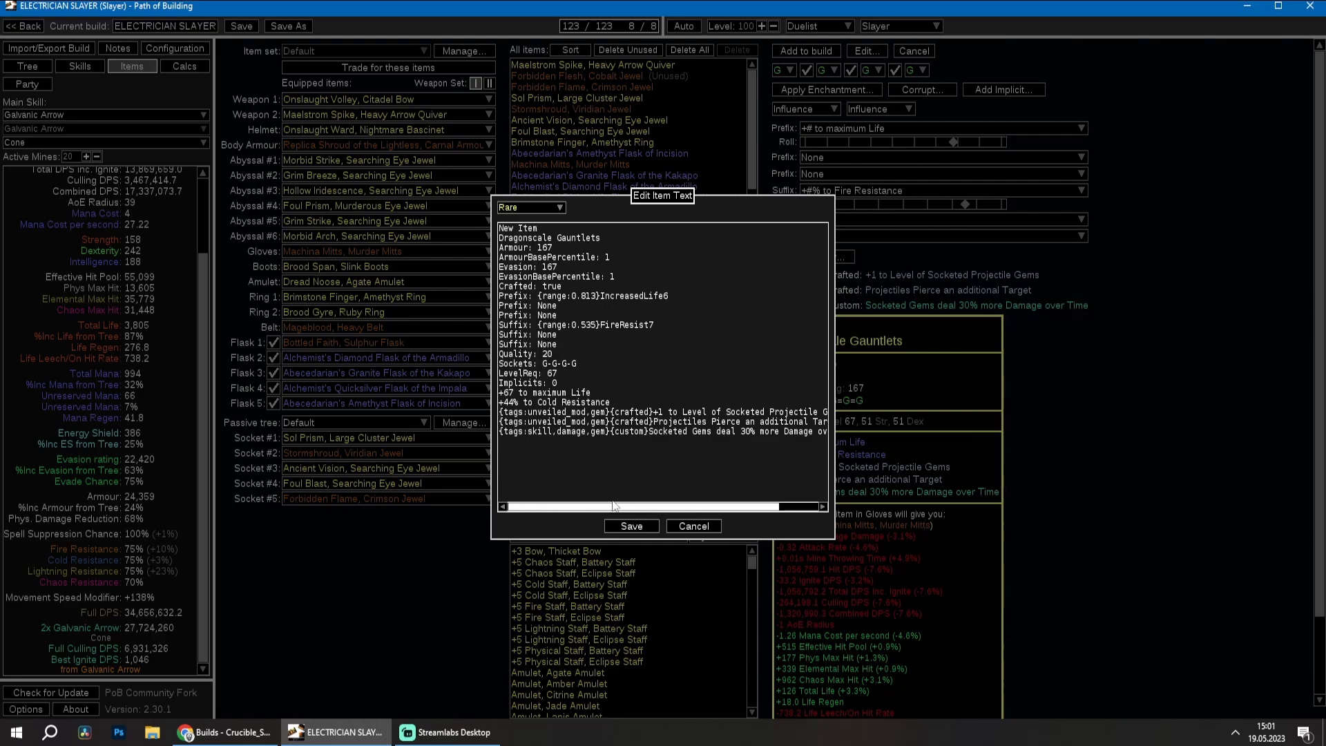
click(690, 527)
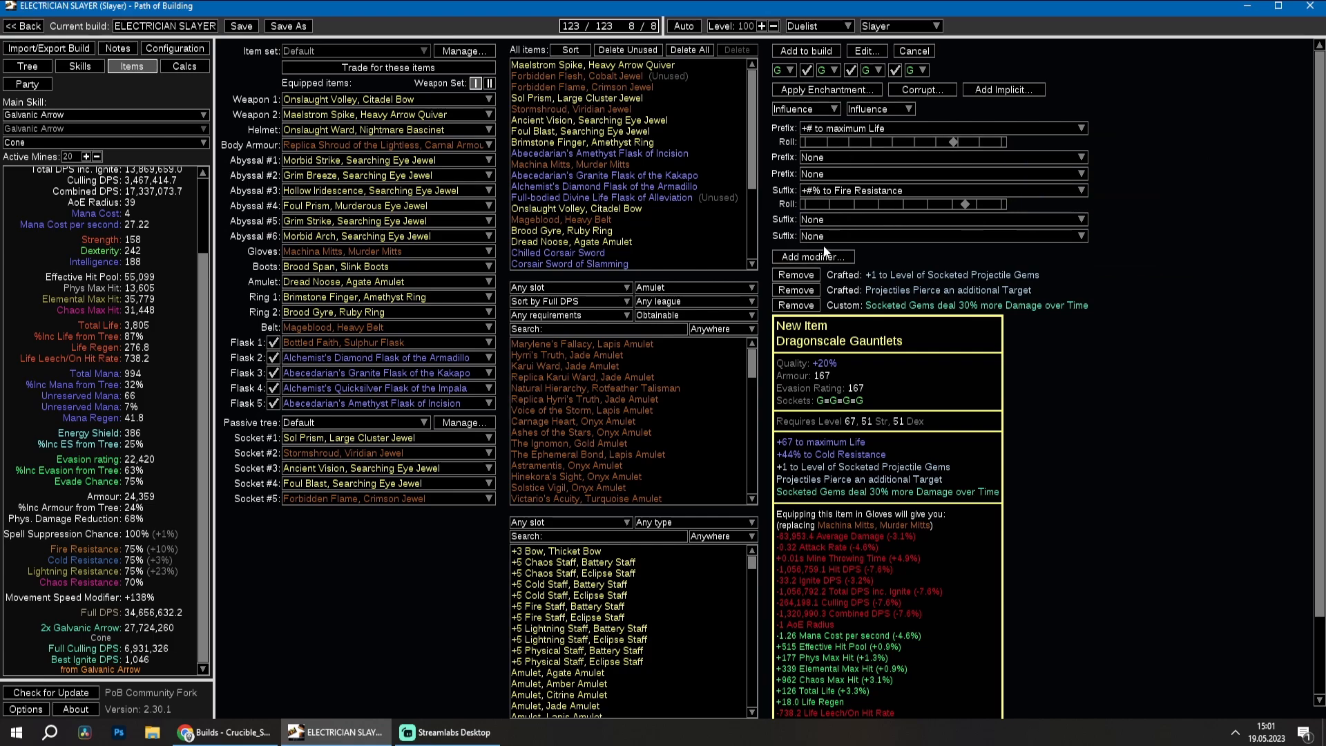
Replace the gauntlets' two crafted projectile modifiers with the Crafting Bench modifier +(50-75) to Armour, rolled at +65.
click(796, 275)
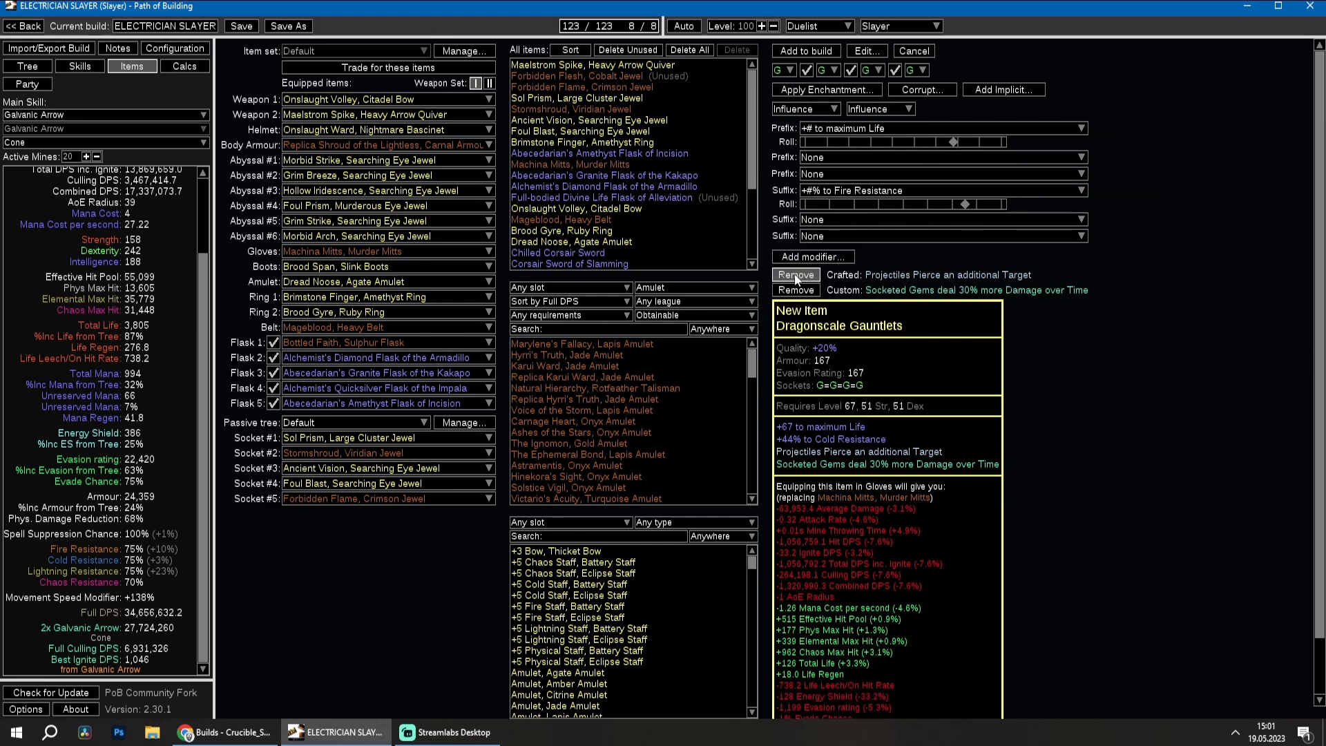
click(797, 274)
click(813, 256)
click(601, 369)
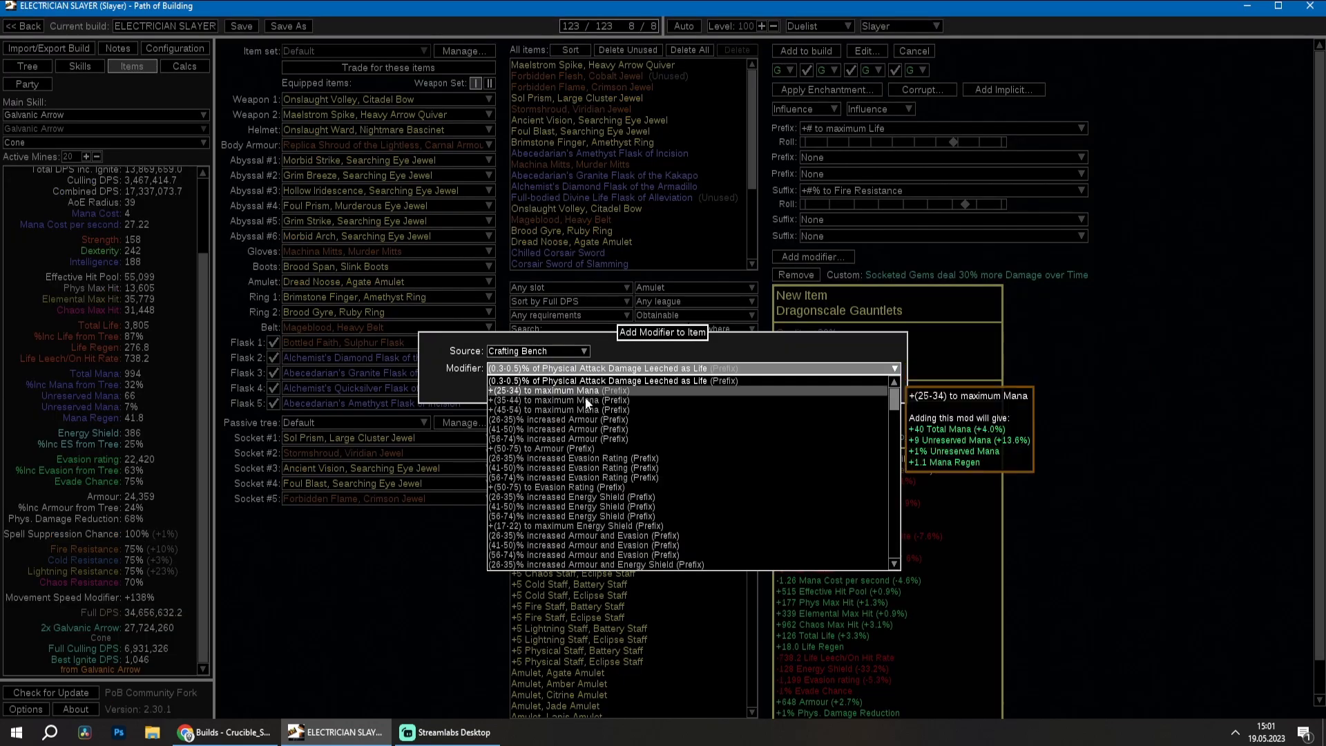
click(561, 457)
click(632, 392)
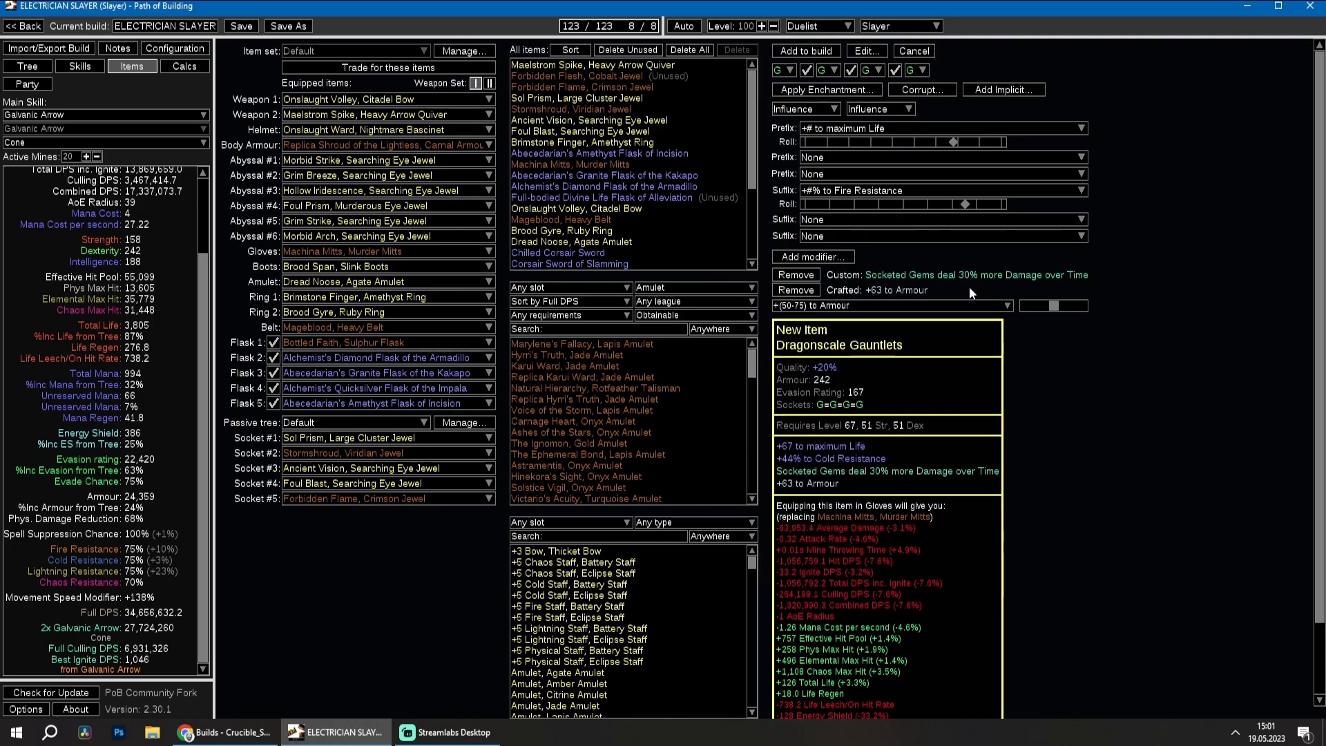
mouse_move(1054, 305)
mouse_down()
mouse_move(1087, 314)
mouse_move(1041, 310)
mouse_move(1061, 315)
mouse_up()
Set the +(50-75) to Armour modifier's range to 1 in the item text and add the gauntlets to the build.
click(868, 52)
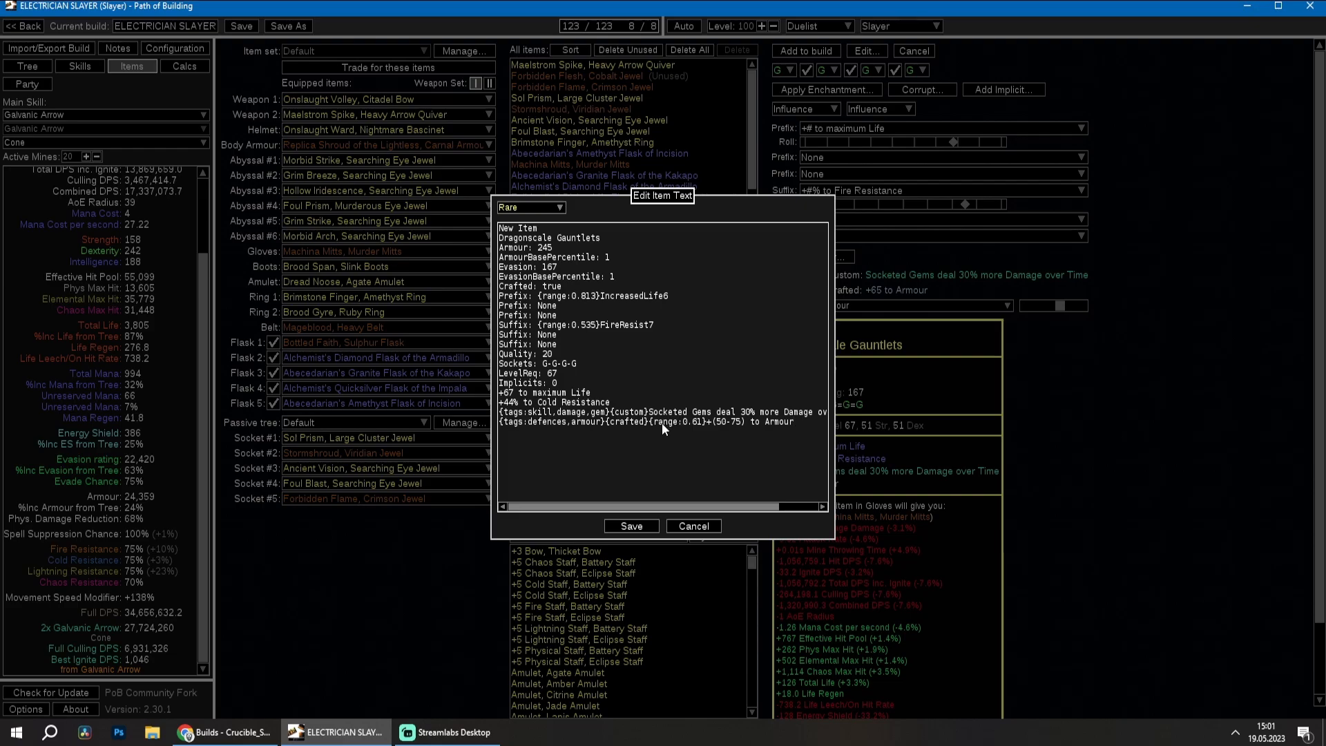
drag(729, 424, 788, 424)
drag(650, 422, 743, 421)
key(BackSpace)
key(BackSpace)
key(BackSpace)
key(BackSpace)
key(BackSpace)
key(BackSpace)
text(:1)
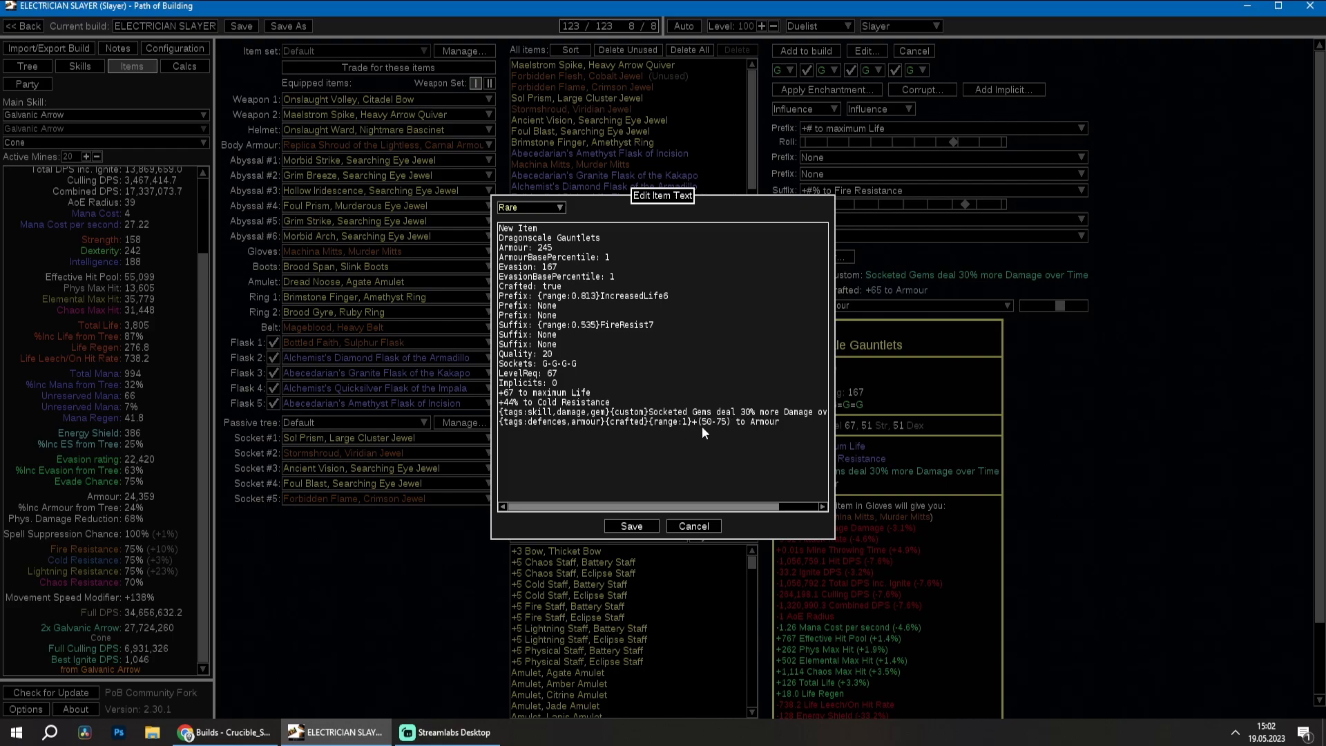
click(628, 529)
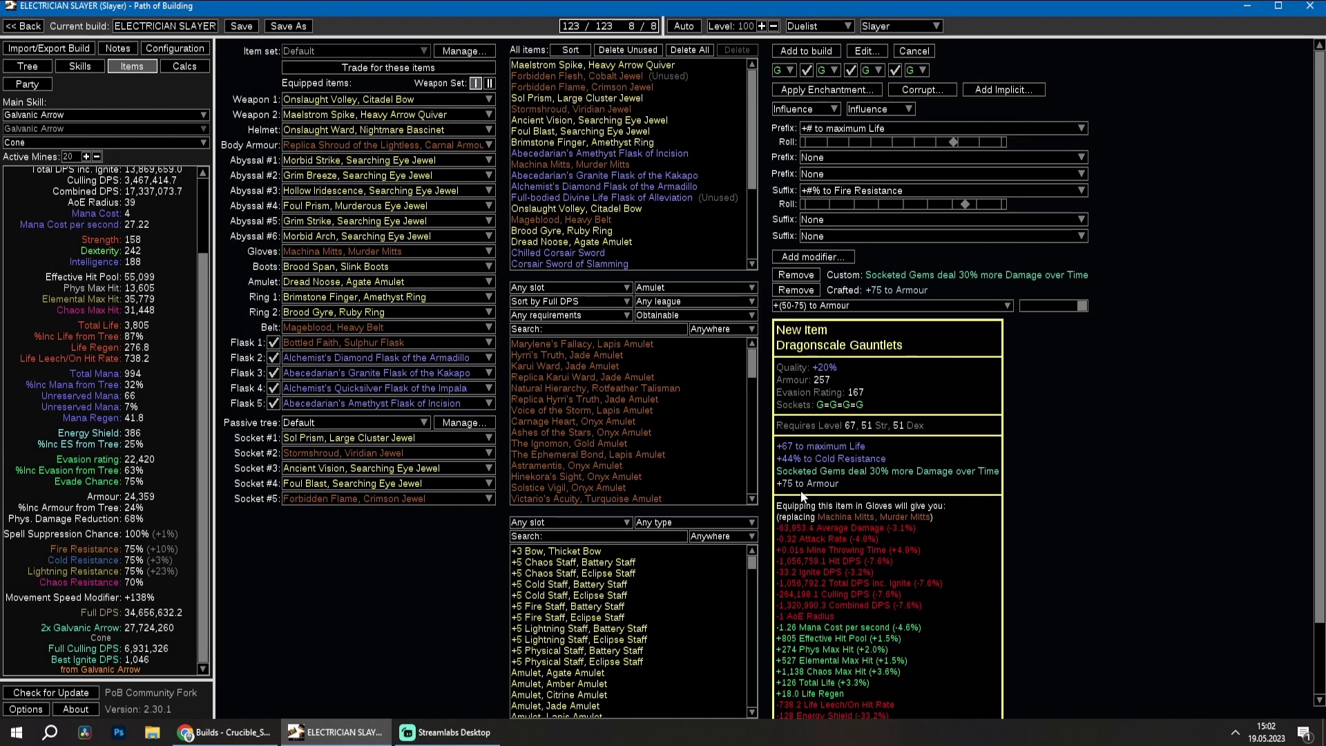
mouse_move(1082, 305)
mouse_down()
mouse_move(1043, 309)
mouse_move(1090, 308)
mouse_up()
click(814, 55)
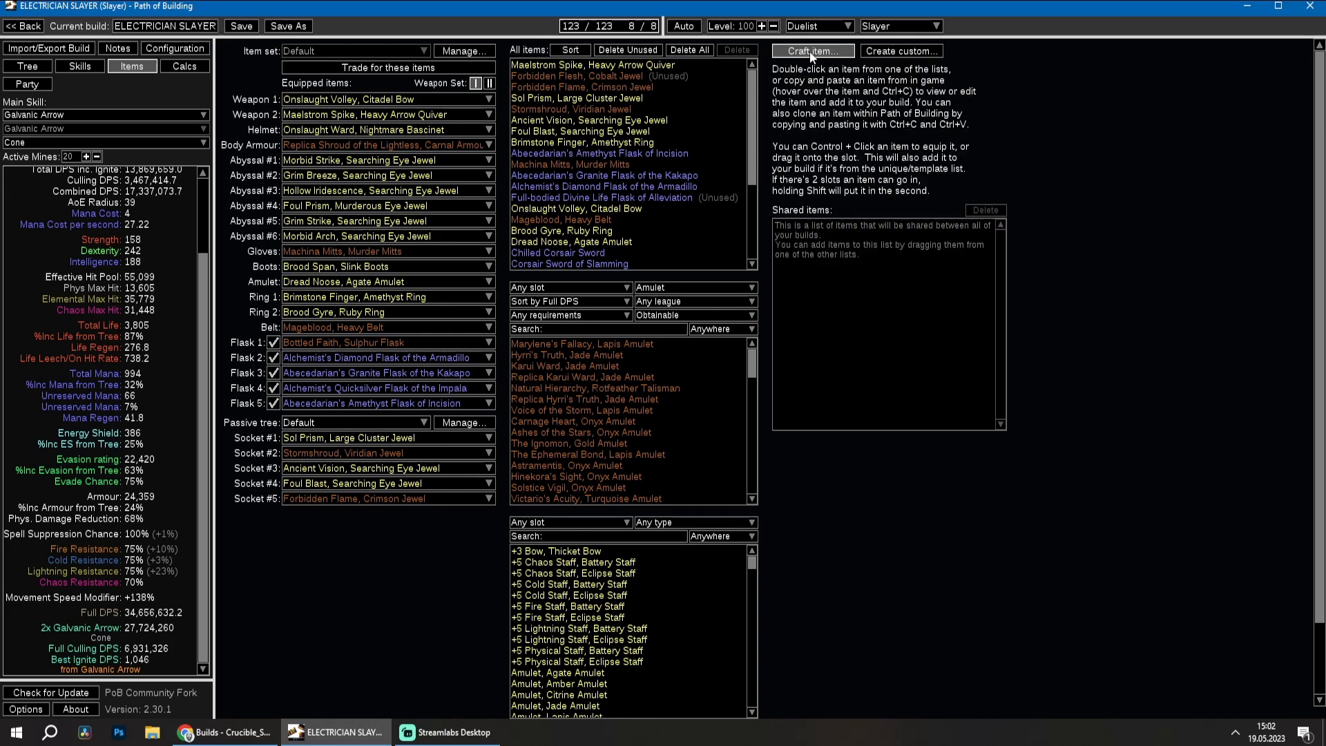
Look at the custom item text form and the Foul Blast Searching Eye Jewel's stat comparison without saving anything.
click(881, 52)
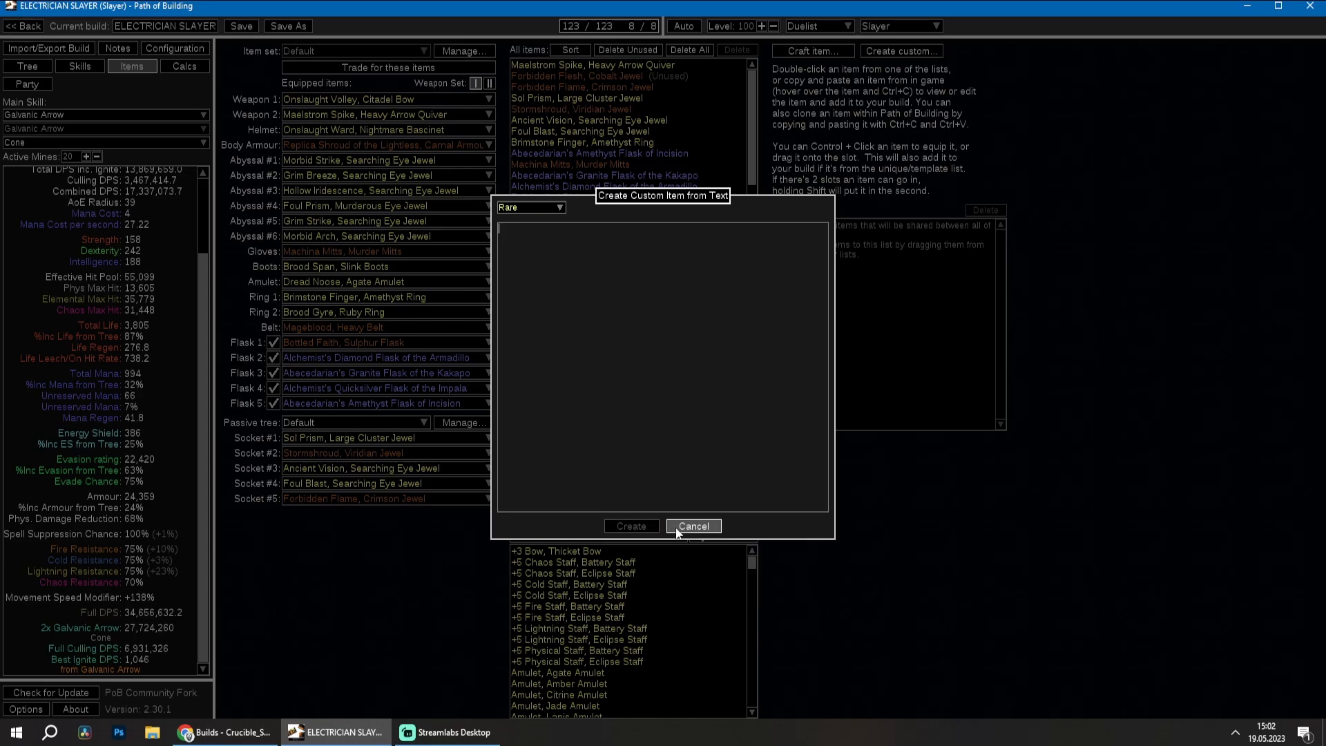
click(694, 526)
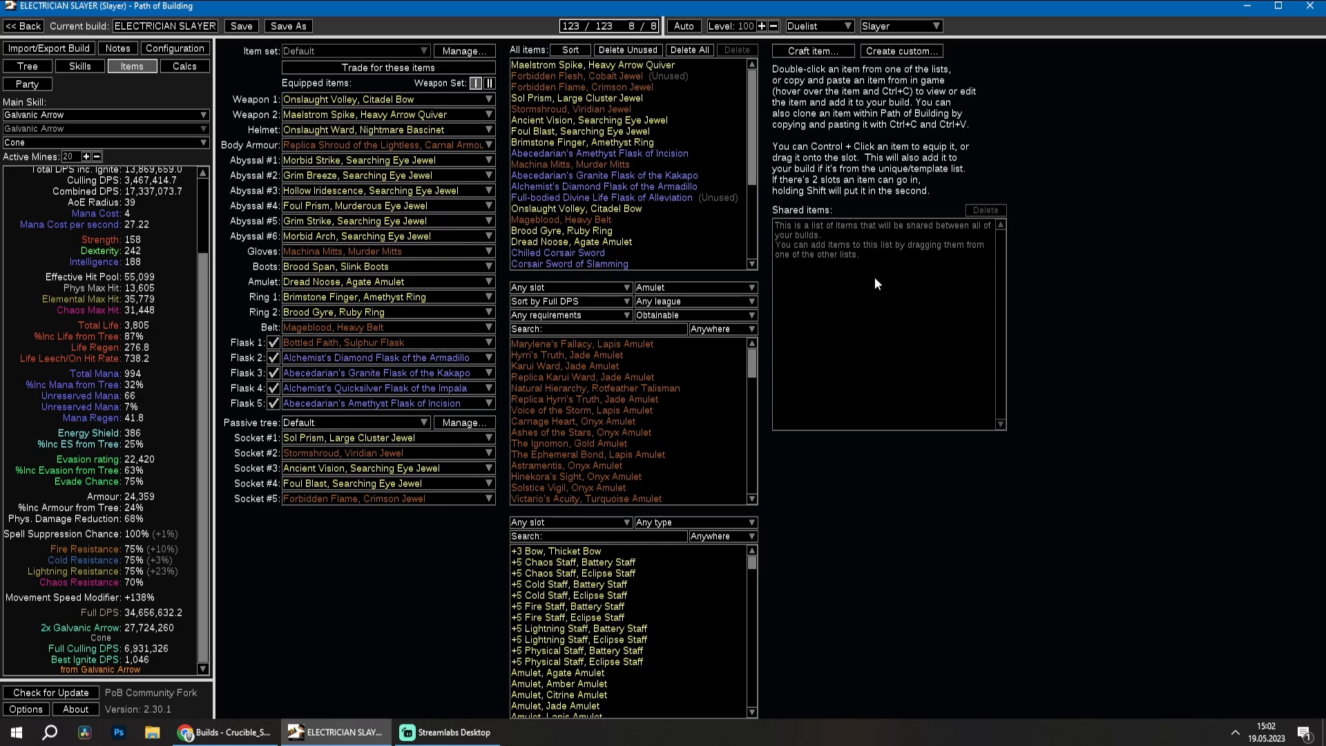
double_click(606, 132)
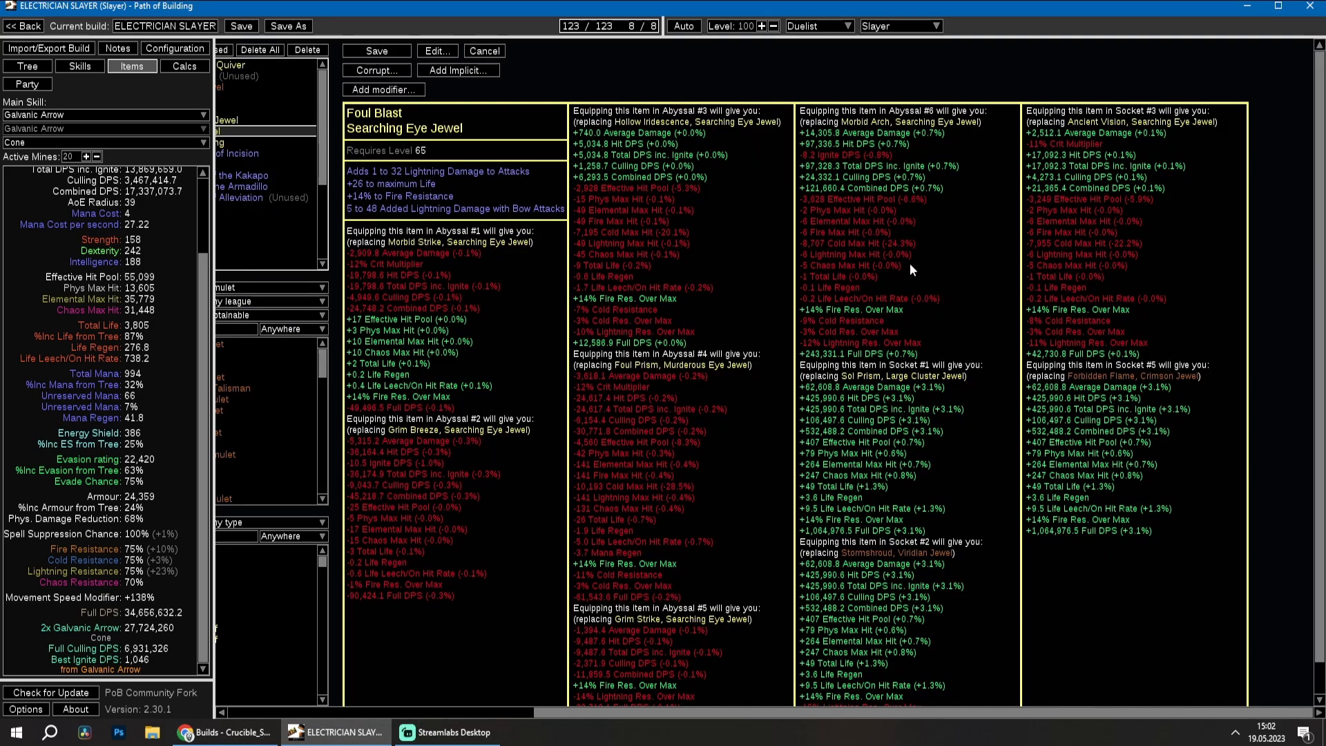
click(471, 50)
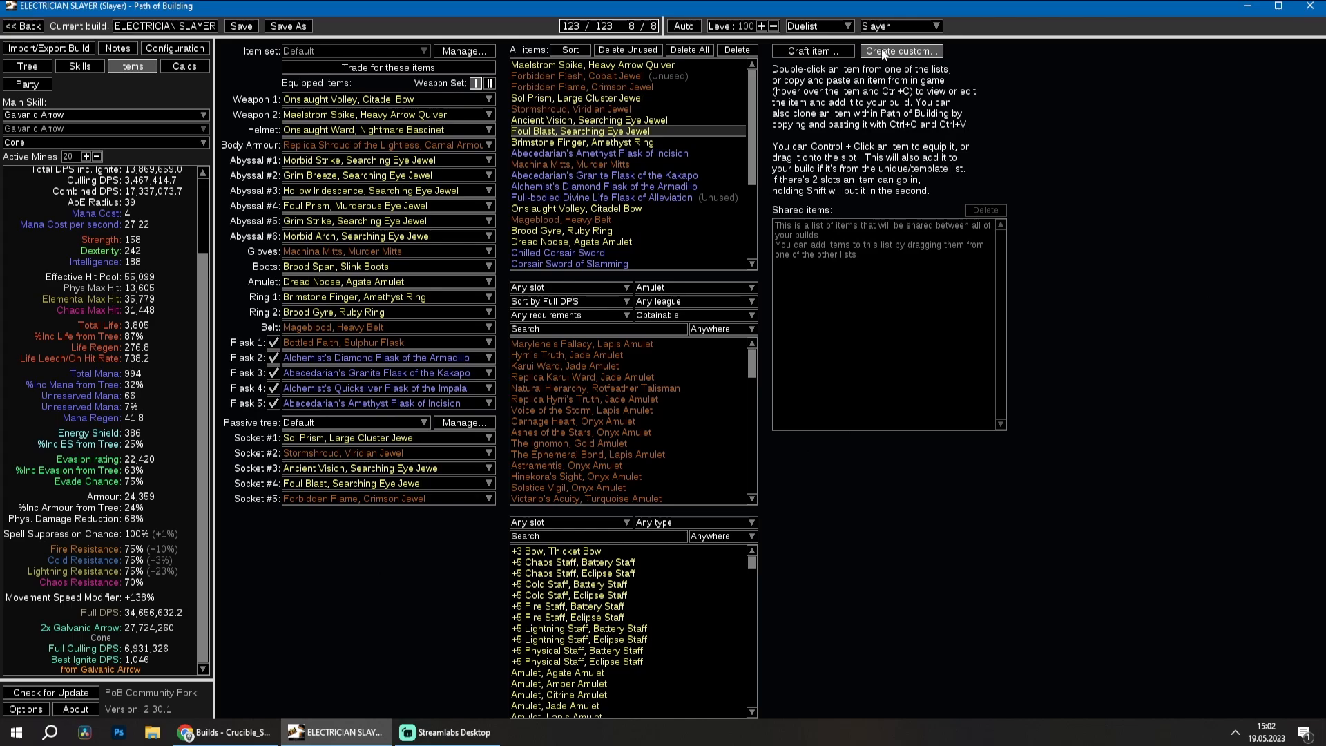
mouse_move(610, 410)
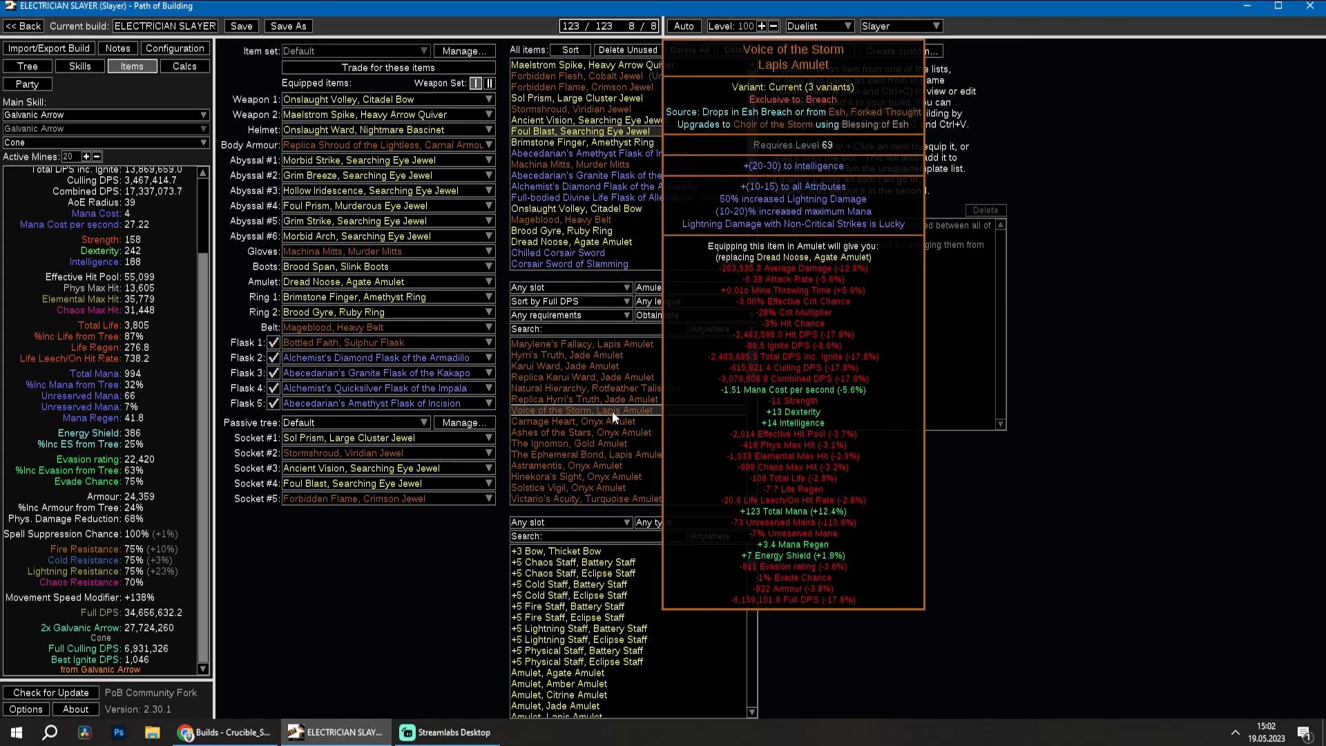
mouse_move(656, 368)
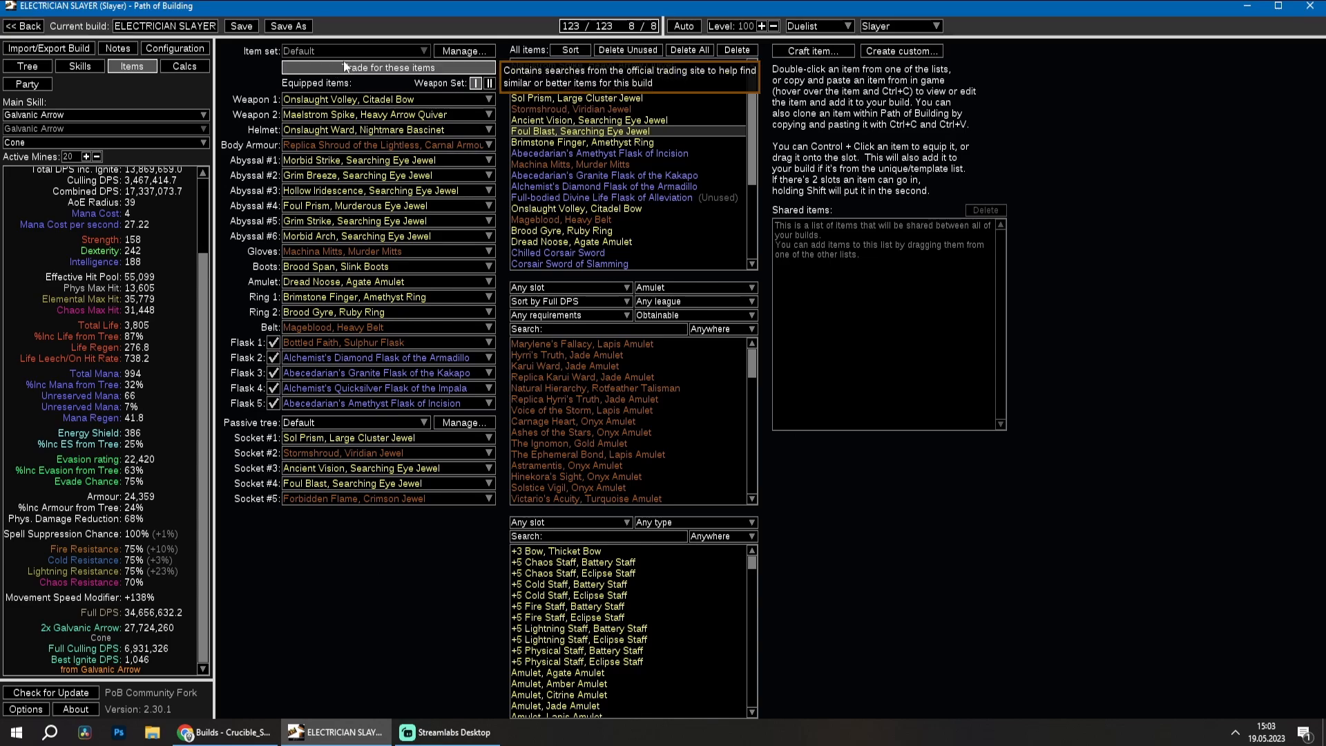
Open the item trader and remove Effective Hit Pool from its search weights, keeping only Full DPS at 1.00.
click(365, 69)
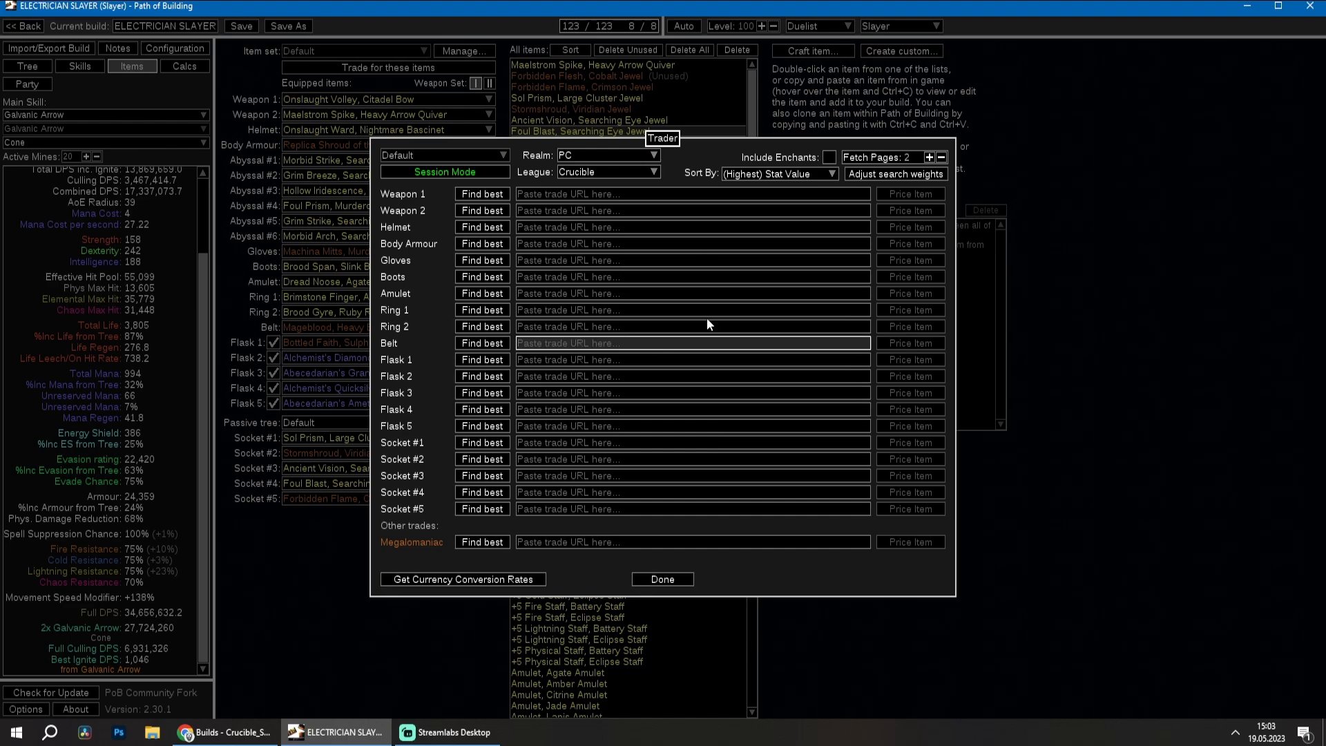
mouse_move(443, 171)
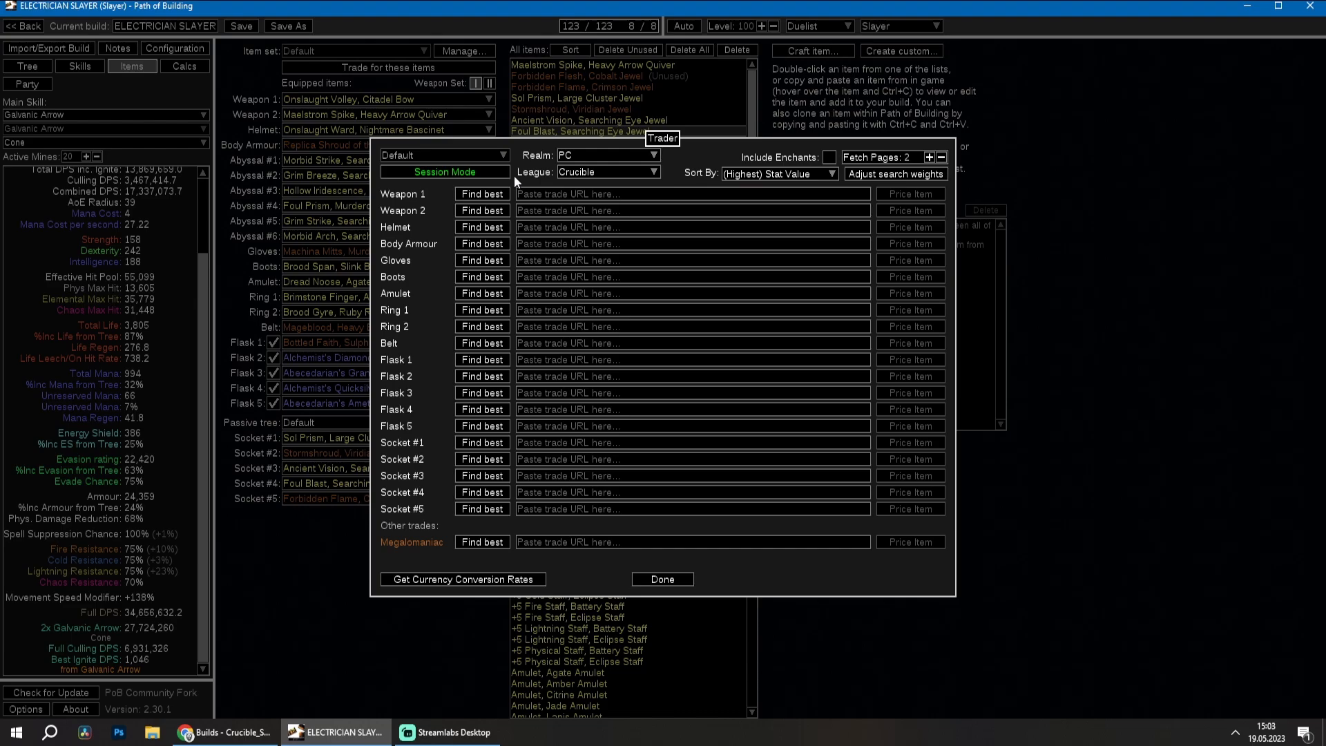
click(896, 174)
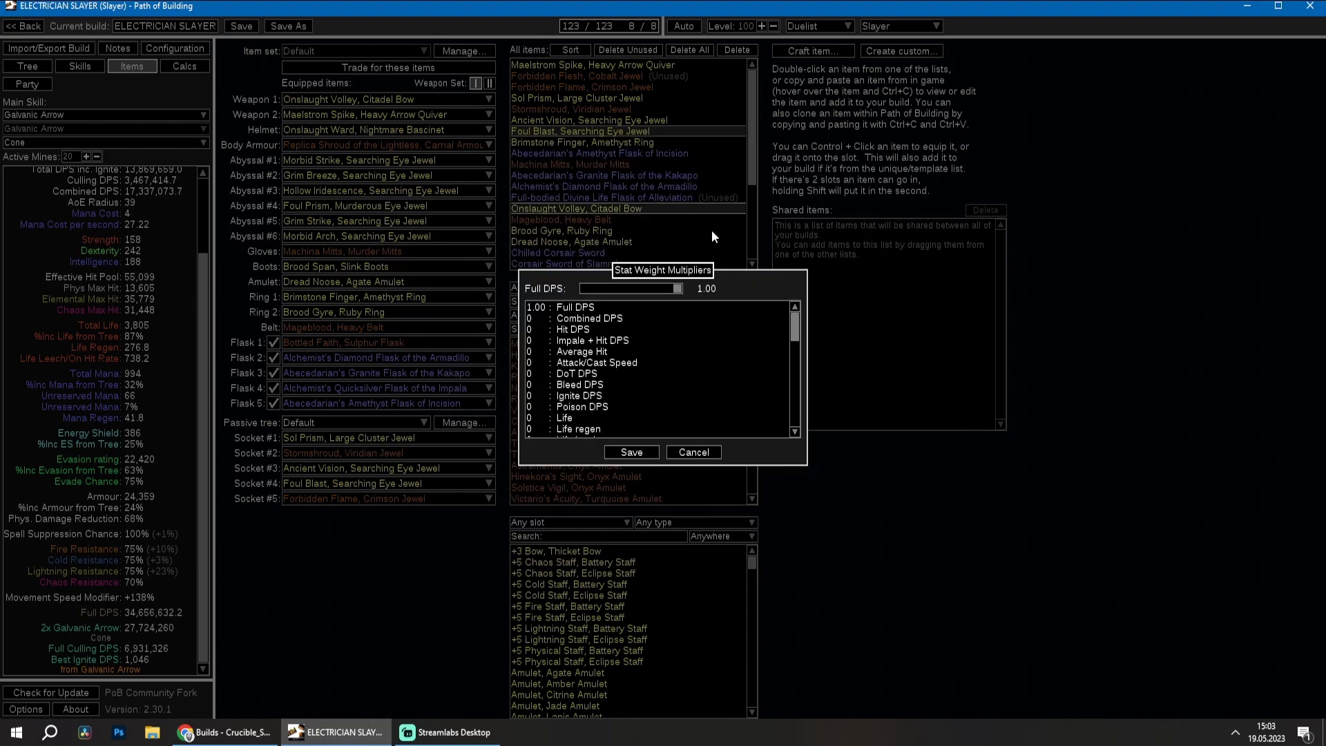
drag(795, 328, 795, 399)
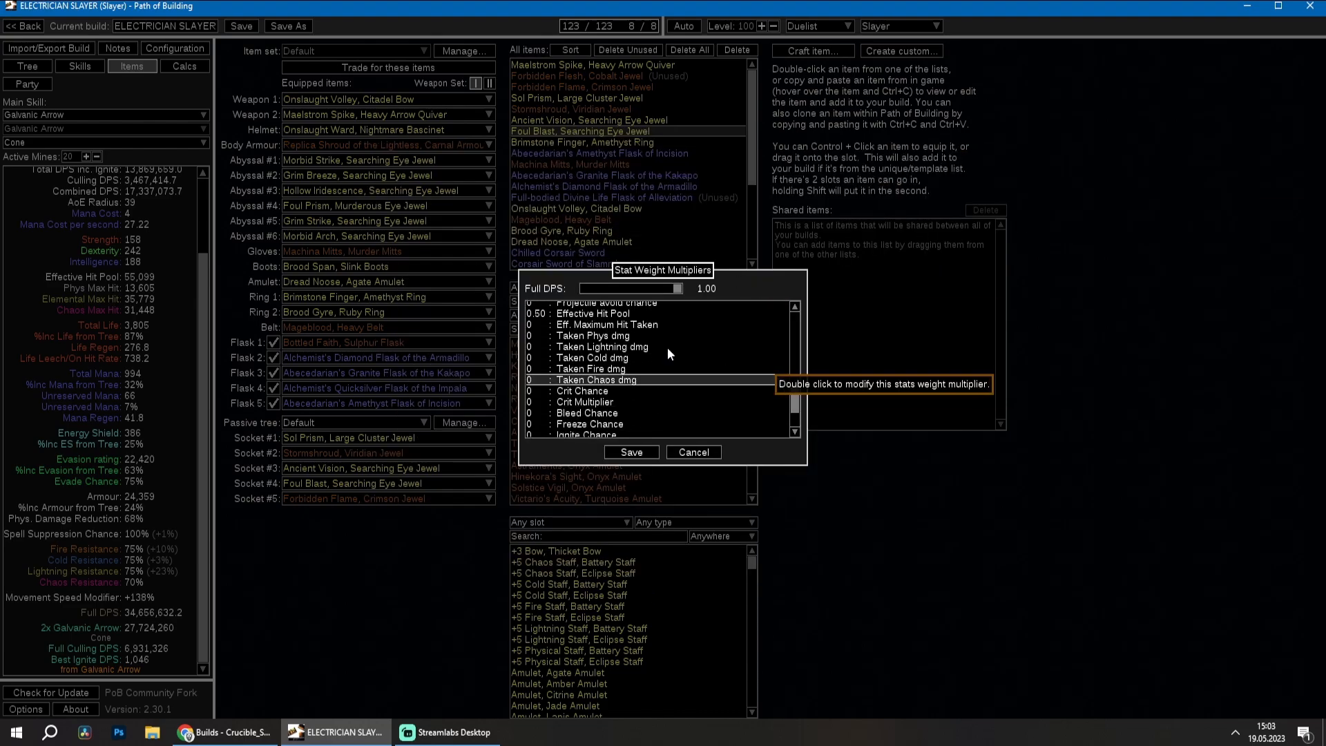
double_click(607, 319)
click(664, 289)
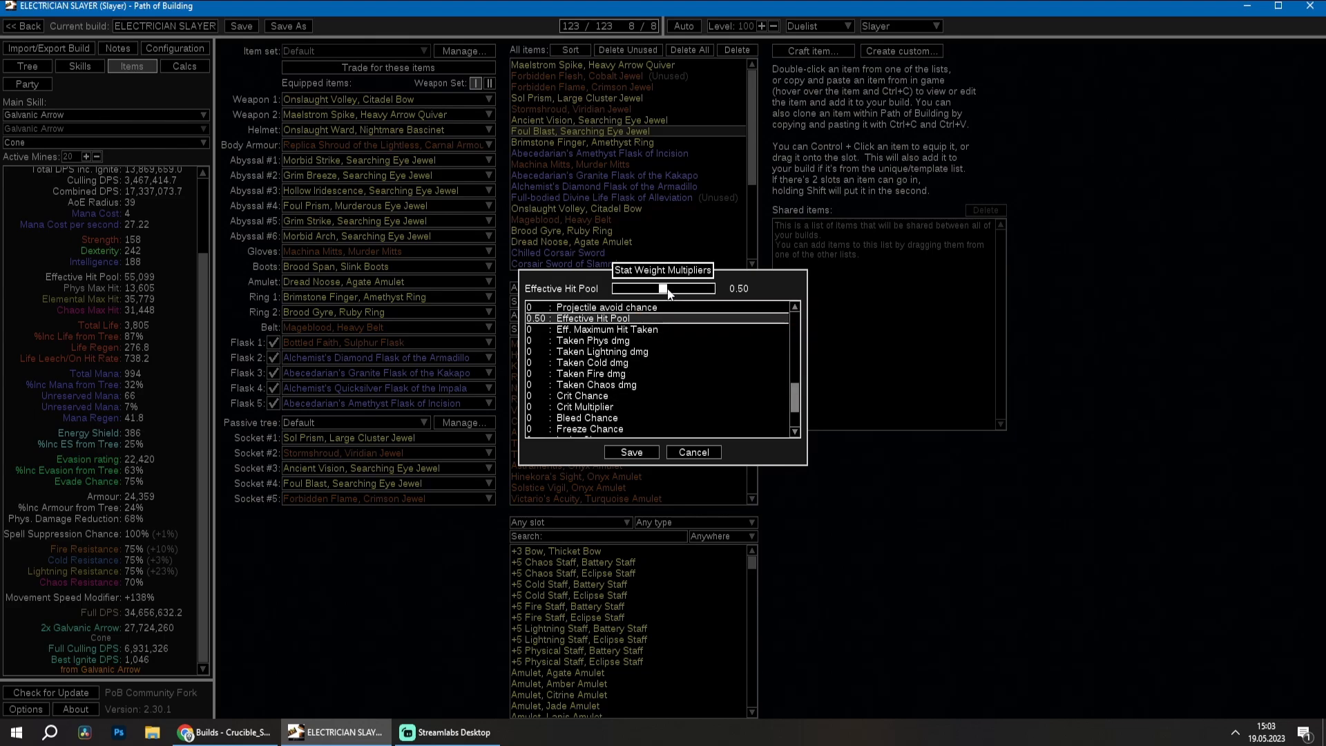
click(634, 452)
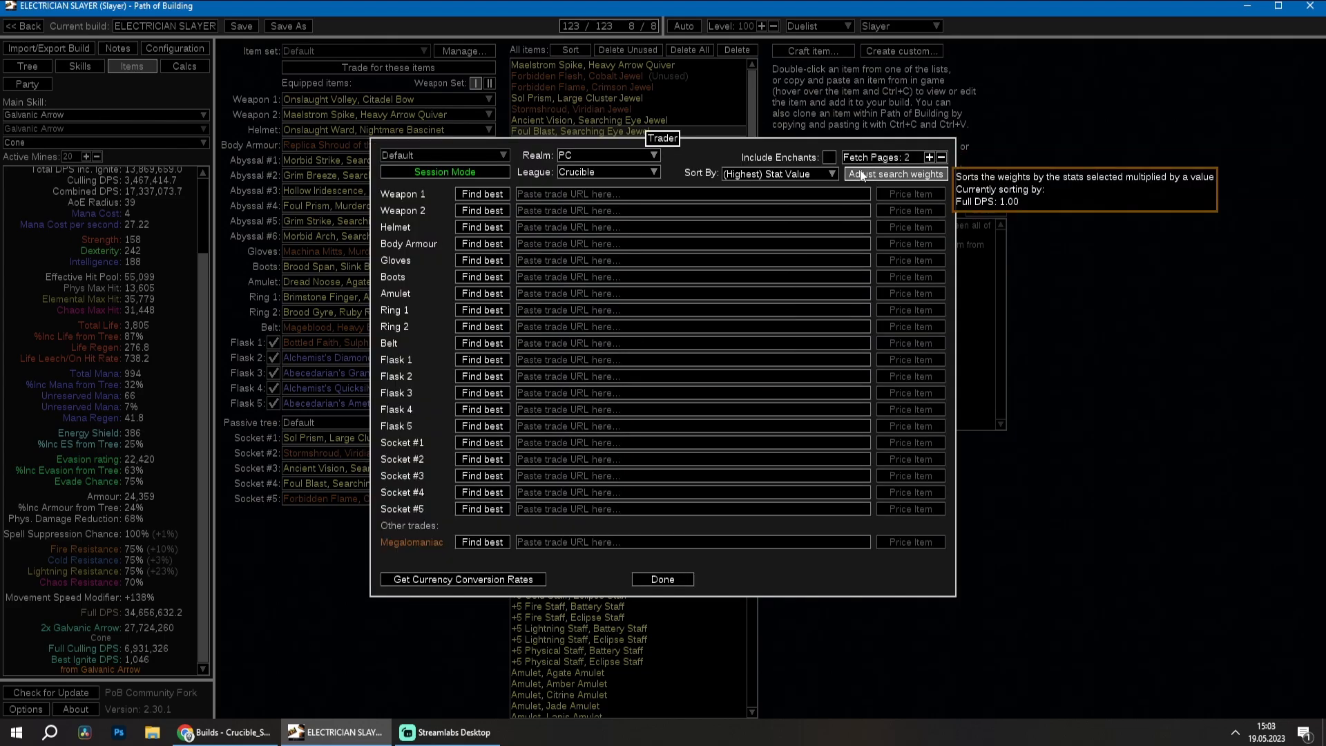
Find the best Weapon 2 item with a maximum price of 2 Divine Orb and corrupted mods excluded.
click(471, 214)
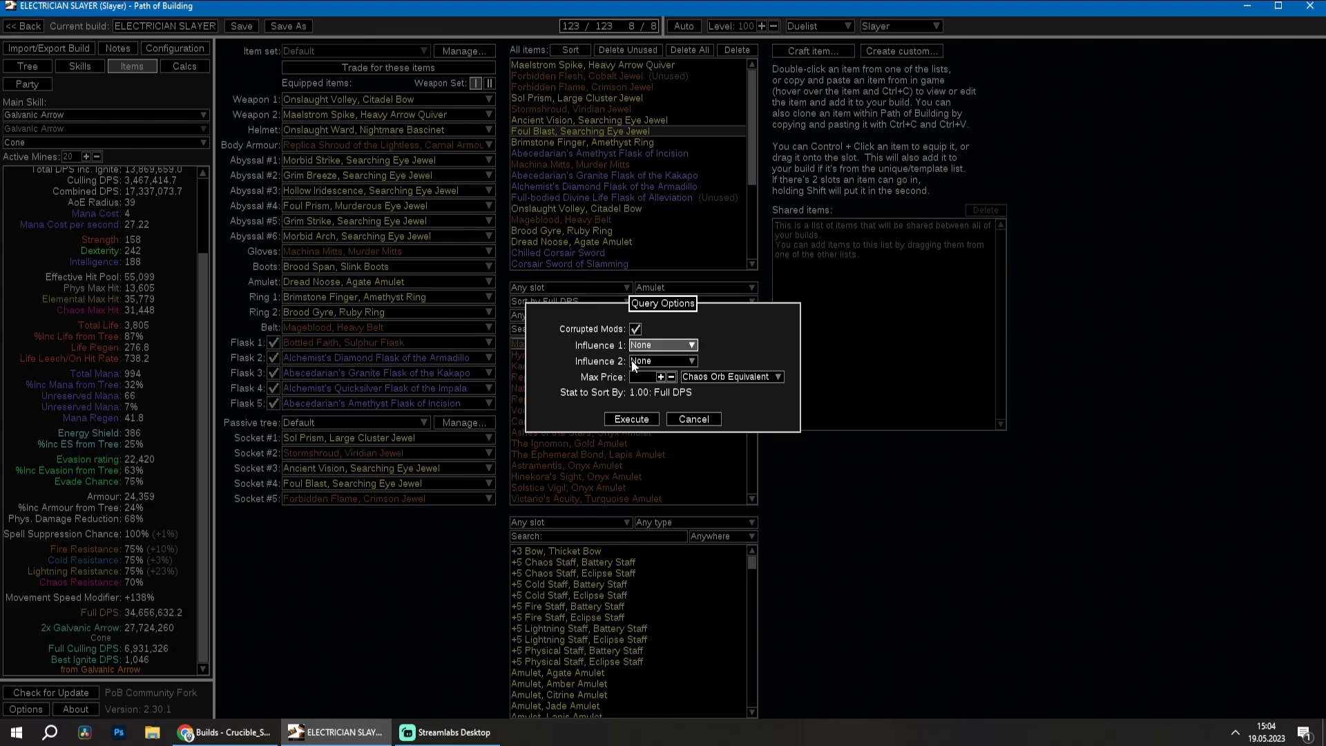
click(709, 376)
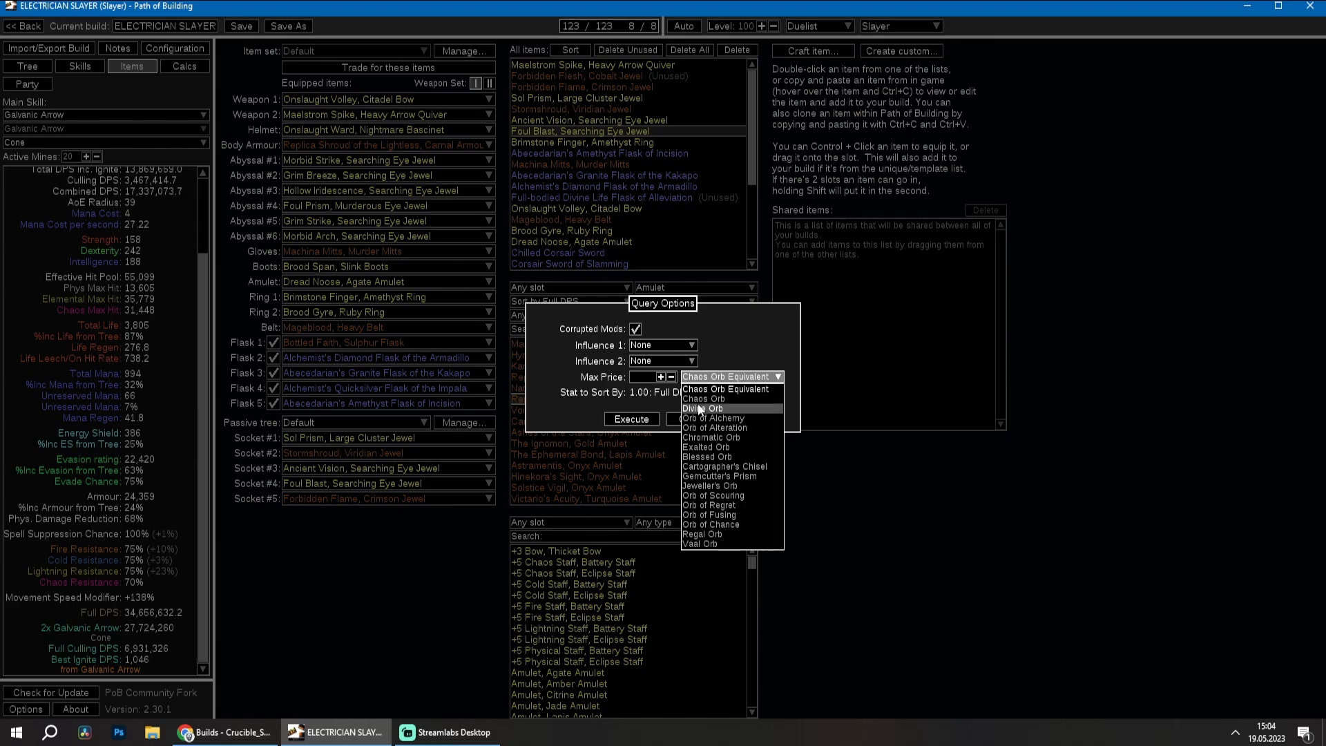
click(701, 410)
click(646, 377)
text(2)
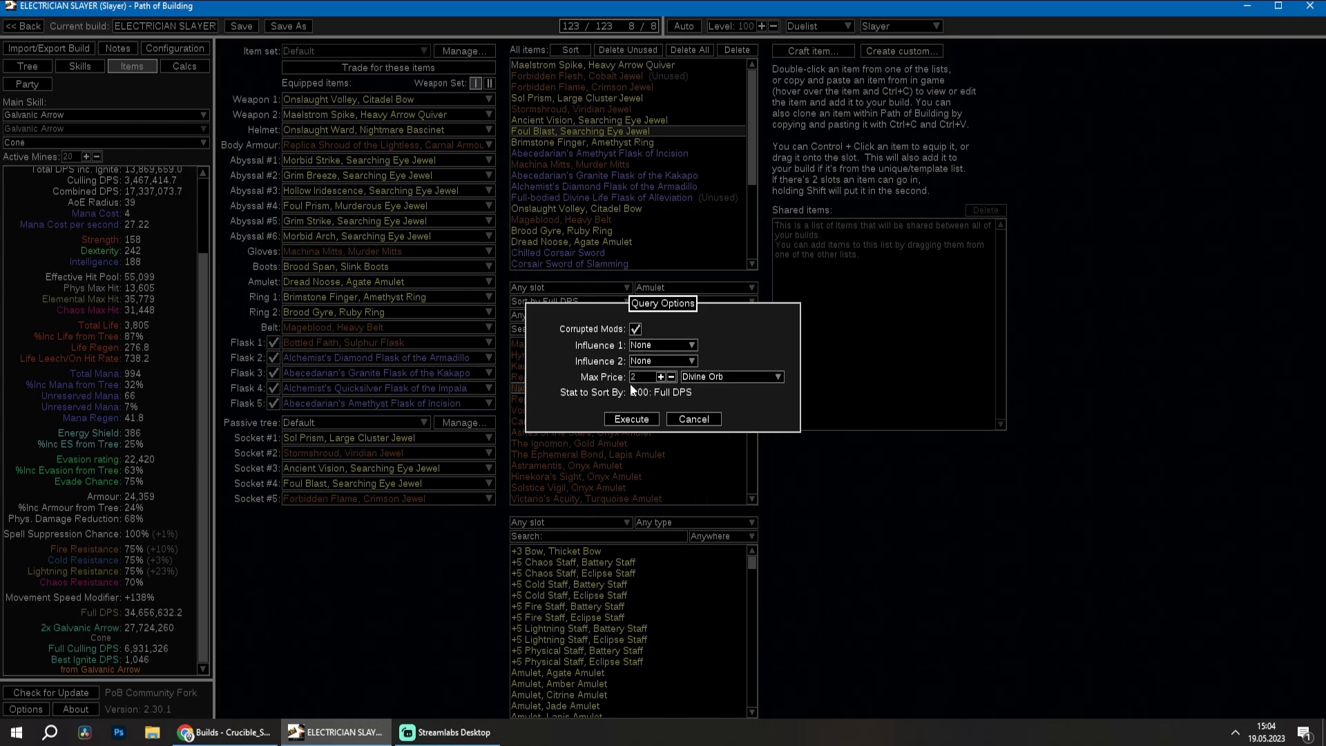
click(638, 330)
click(625, 422)
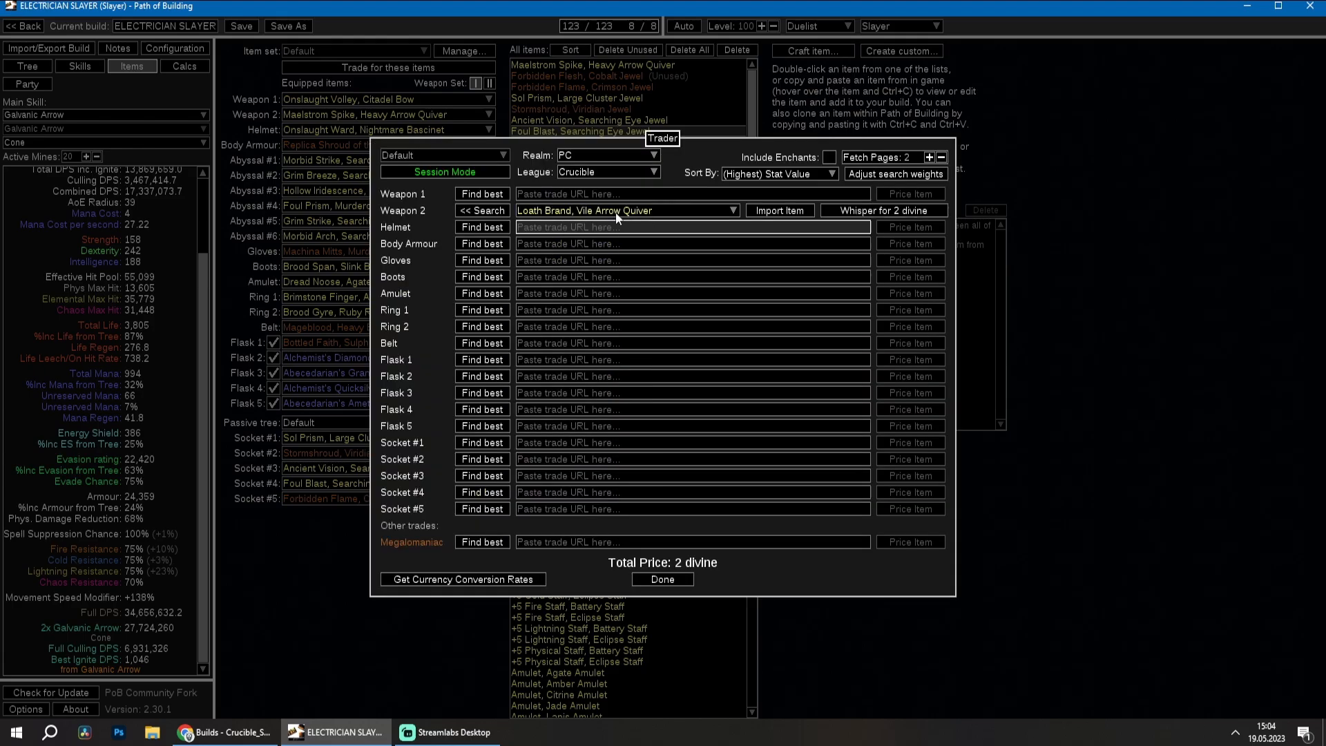
Return to the Weapon 2 trade search link and open it in the web browser.
mouse_move(520, 218)
click(486, 211)
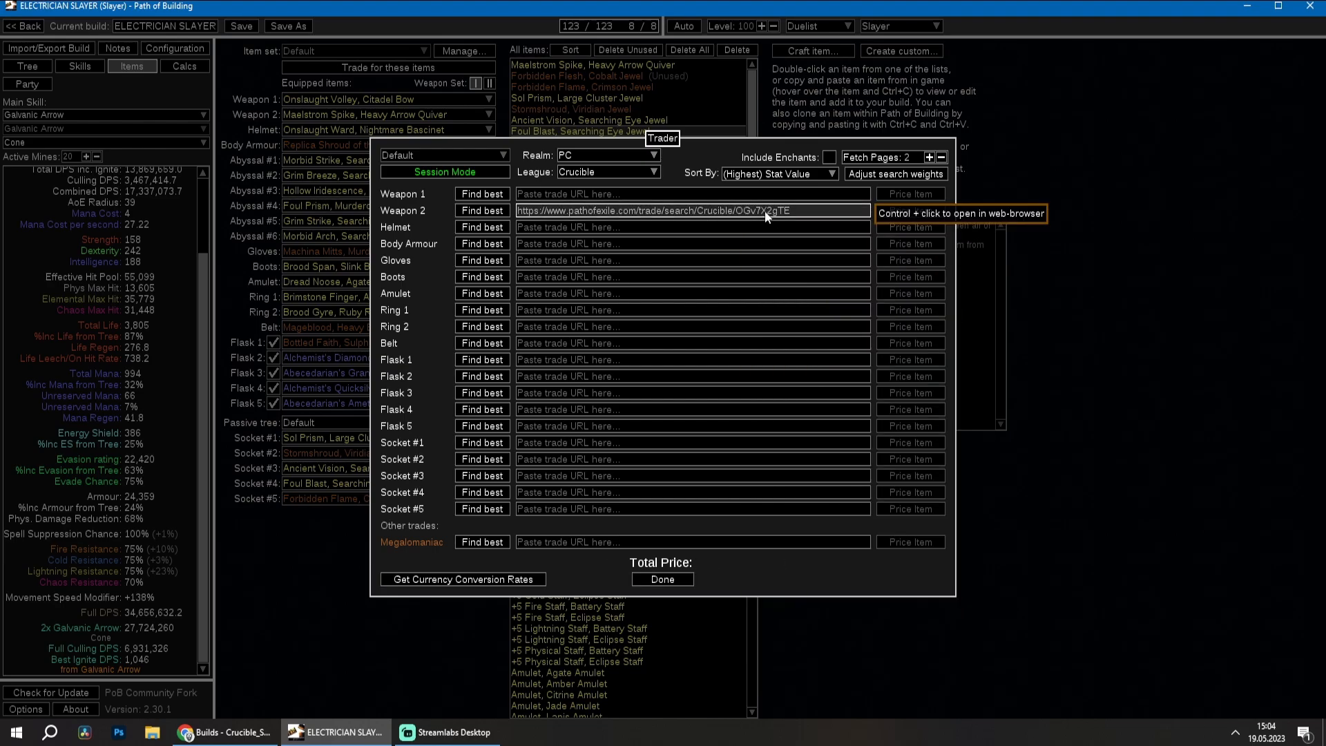
ctrl+click(765, 214)
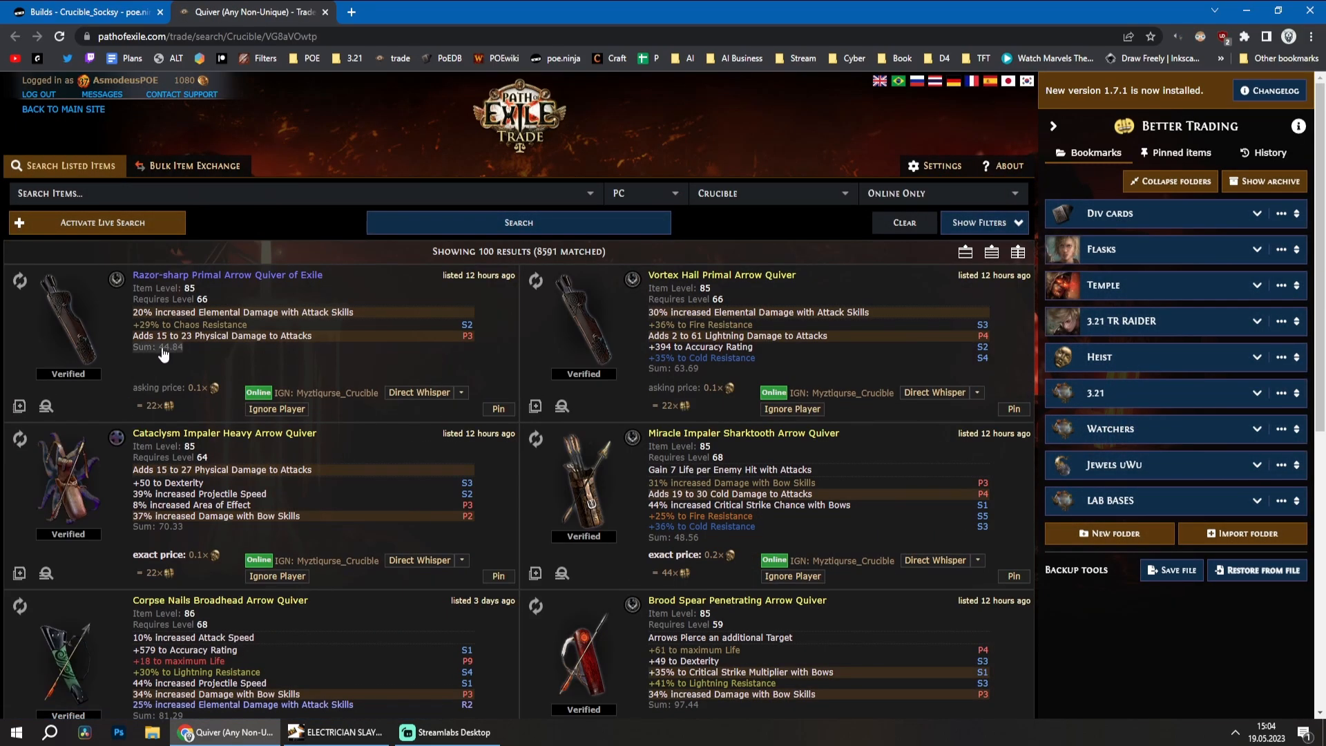
Sort the quiver listings by their weighted sum and copy the Rapture Dart Primal Arrow Quiver's item text.
click(956, 224)
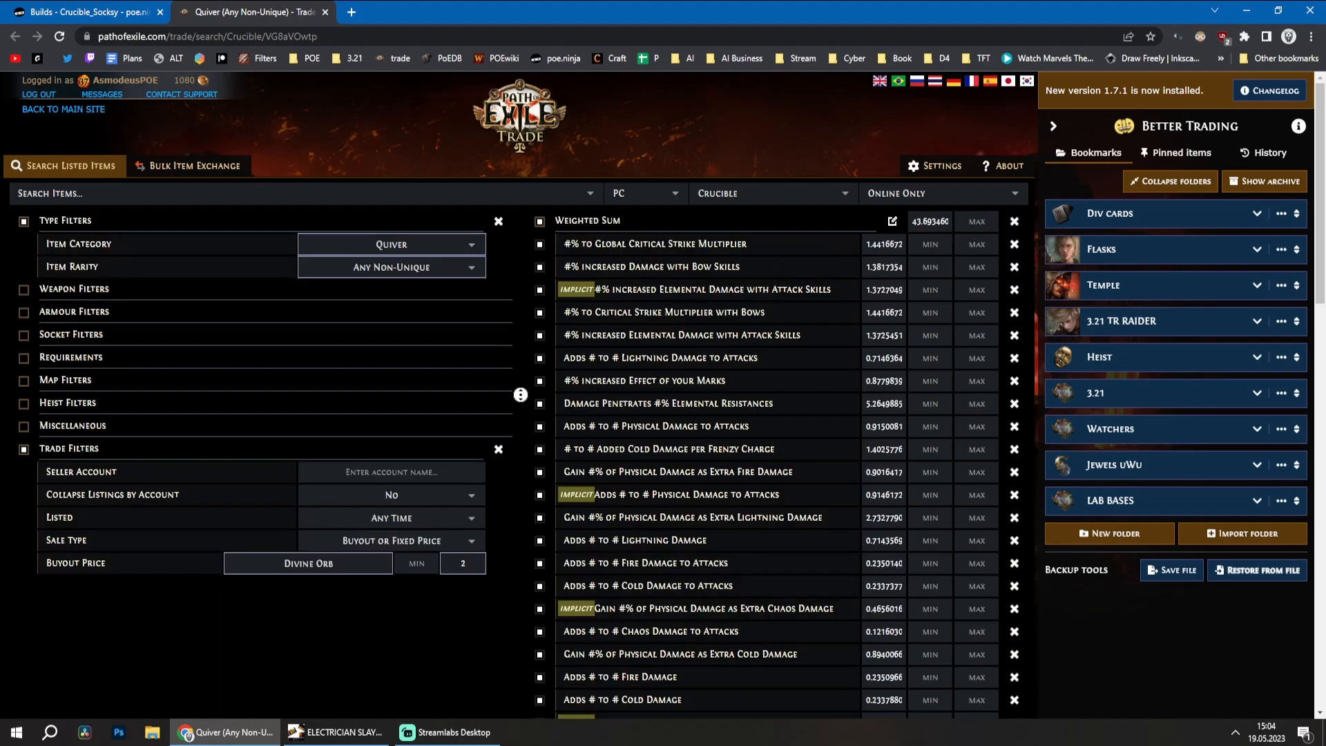
scroll(520, 395, down, 6)
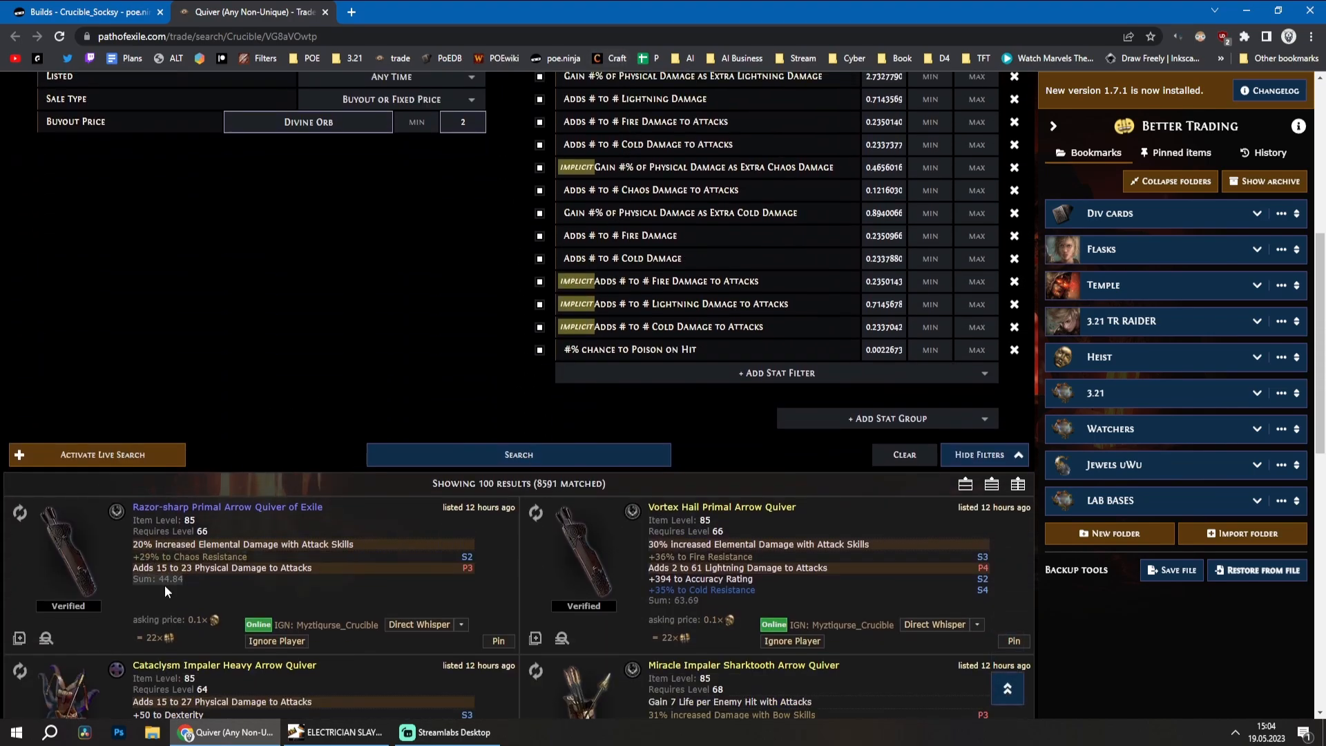
click(166, 583)
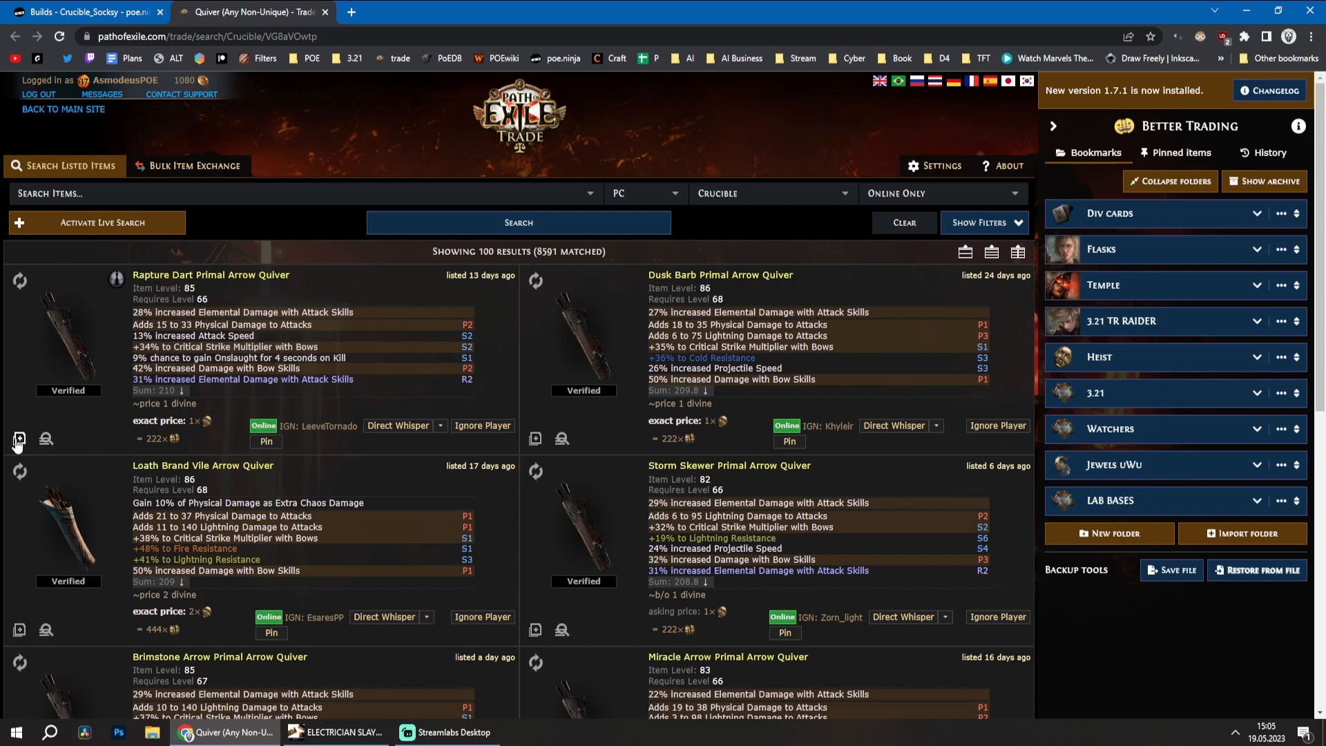
click(18, 439)
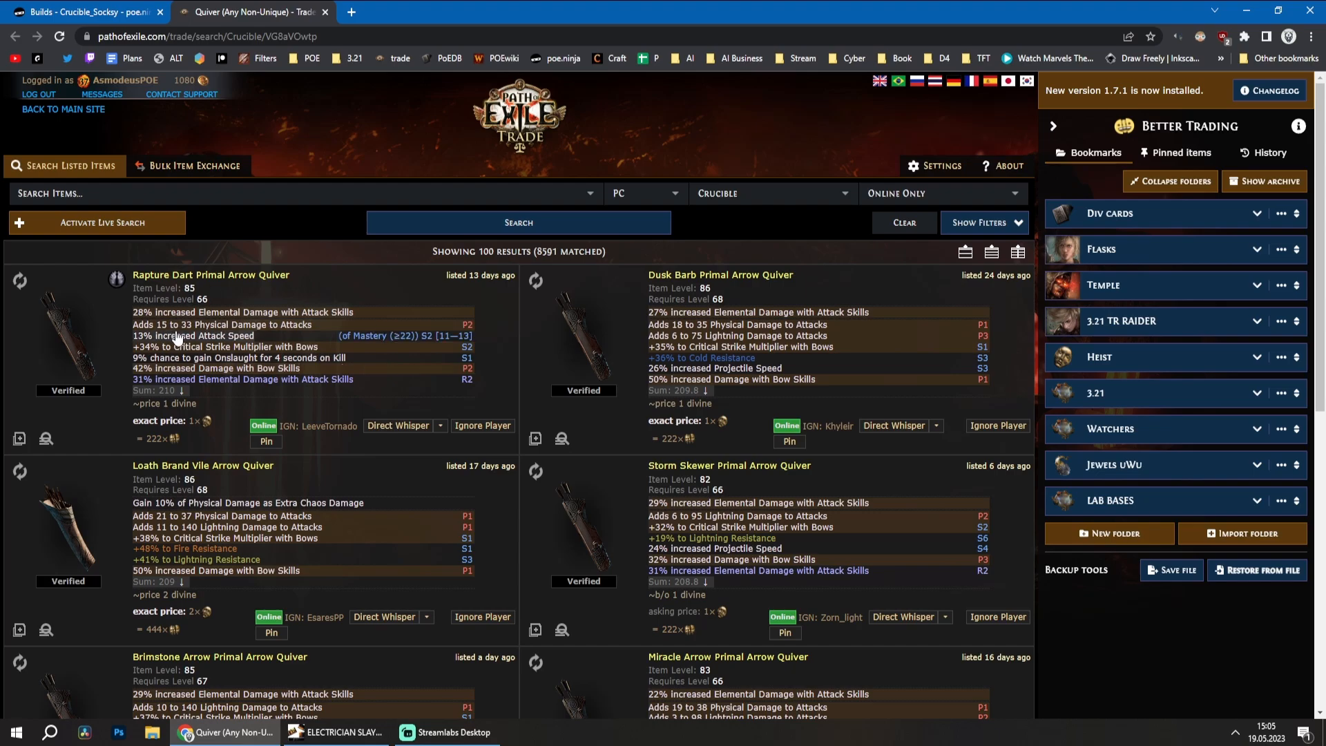
Switch to Path of Building and add the Rapture Dart Primal Arrow Quiver to the build as a custom item from the copied text.
click(337, 732)
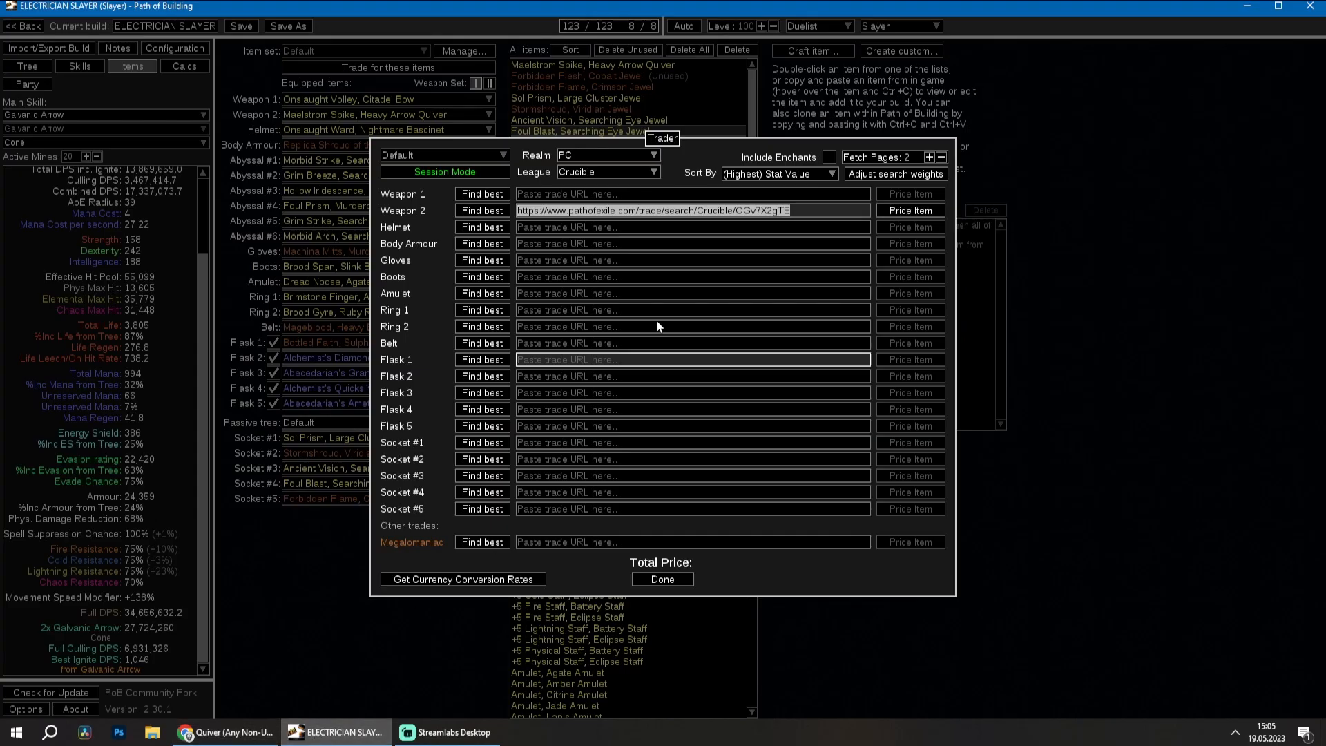
click(663, 581)
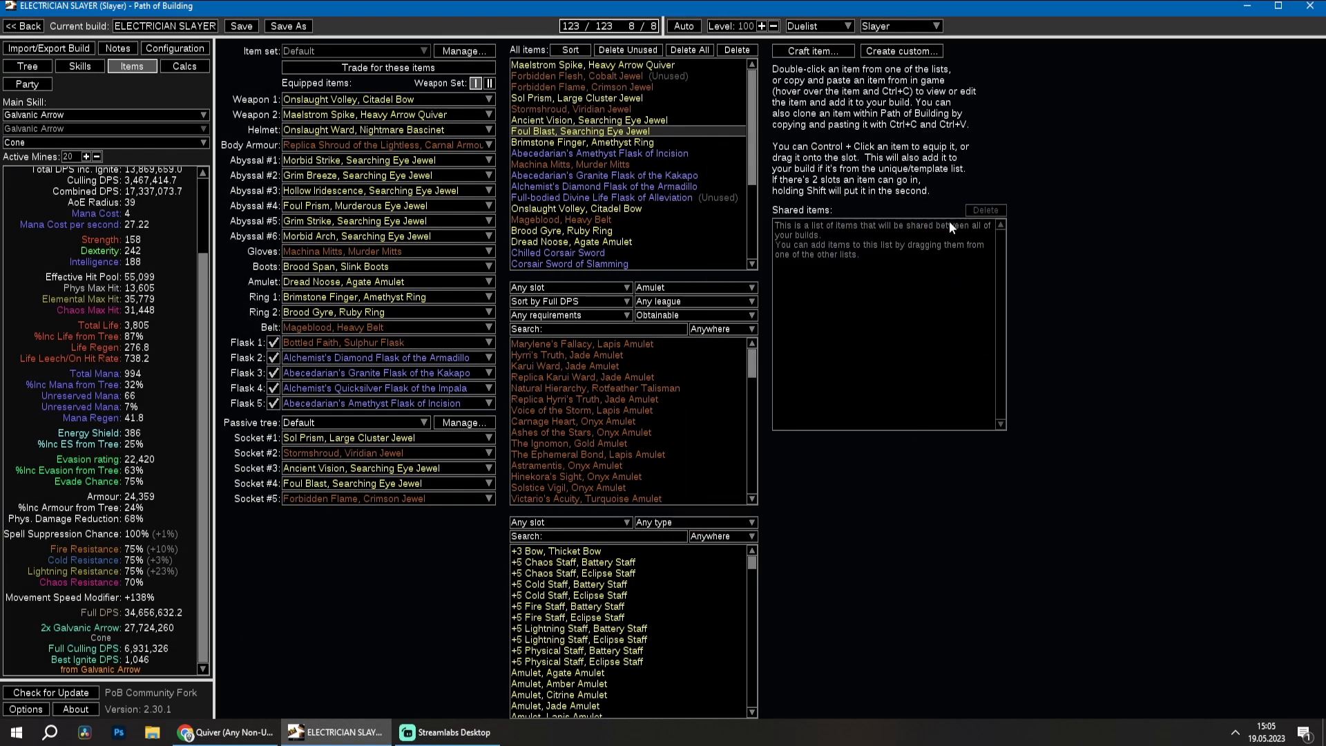
click(891, 59)
key(ctrl+v)
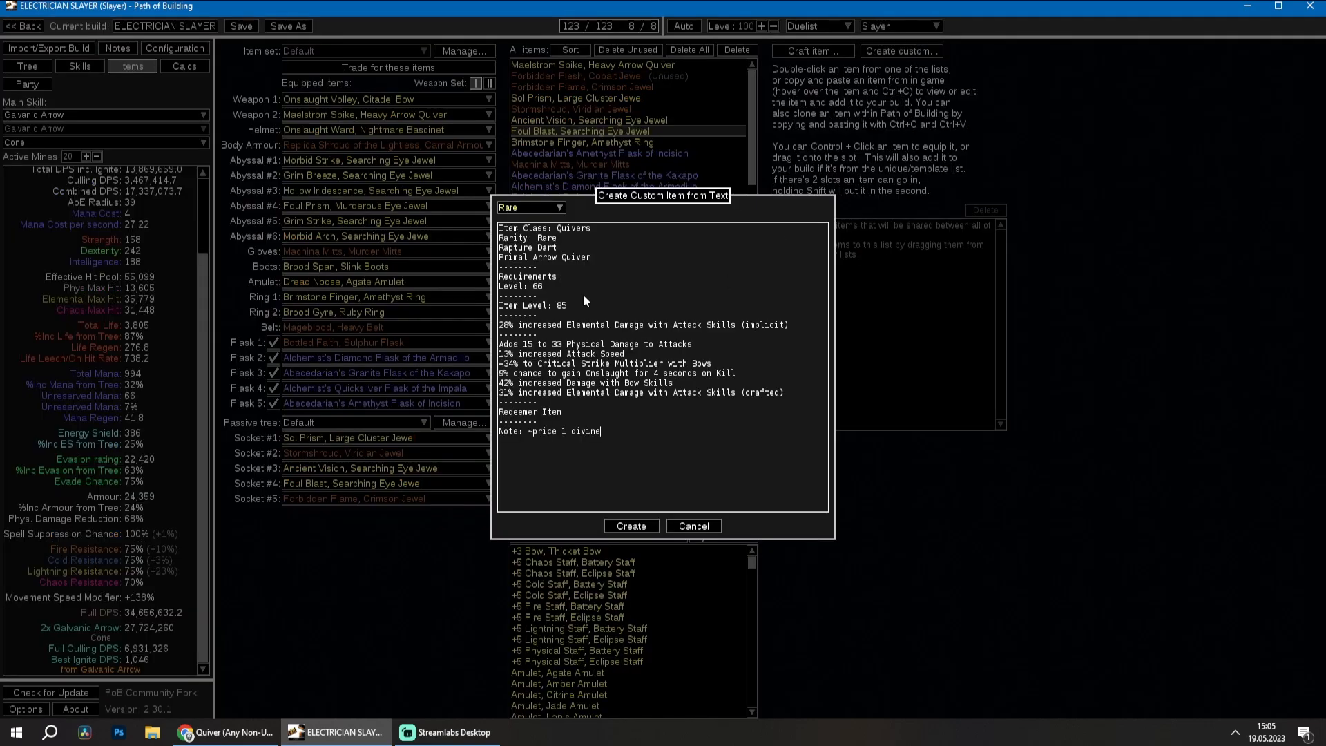
click(630, 527)
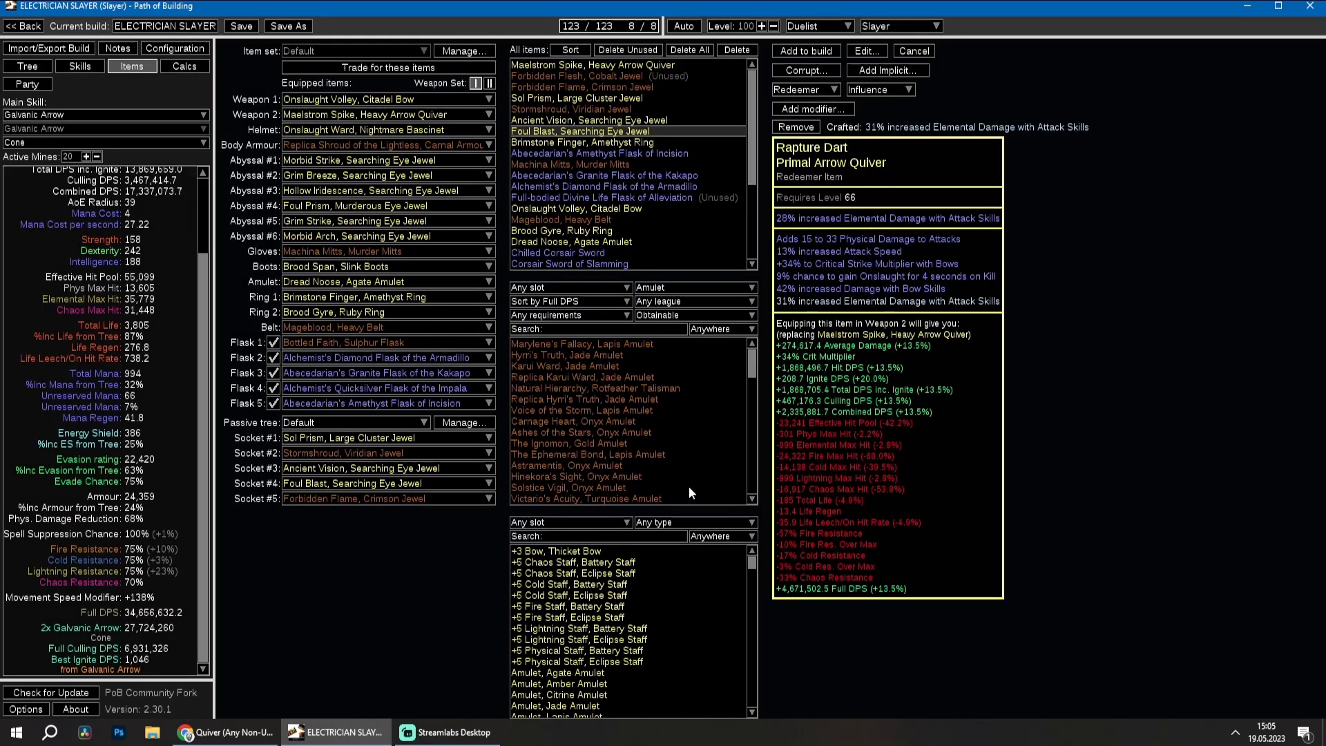
click(805, 53)
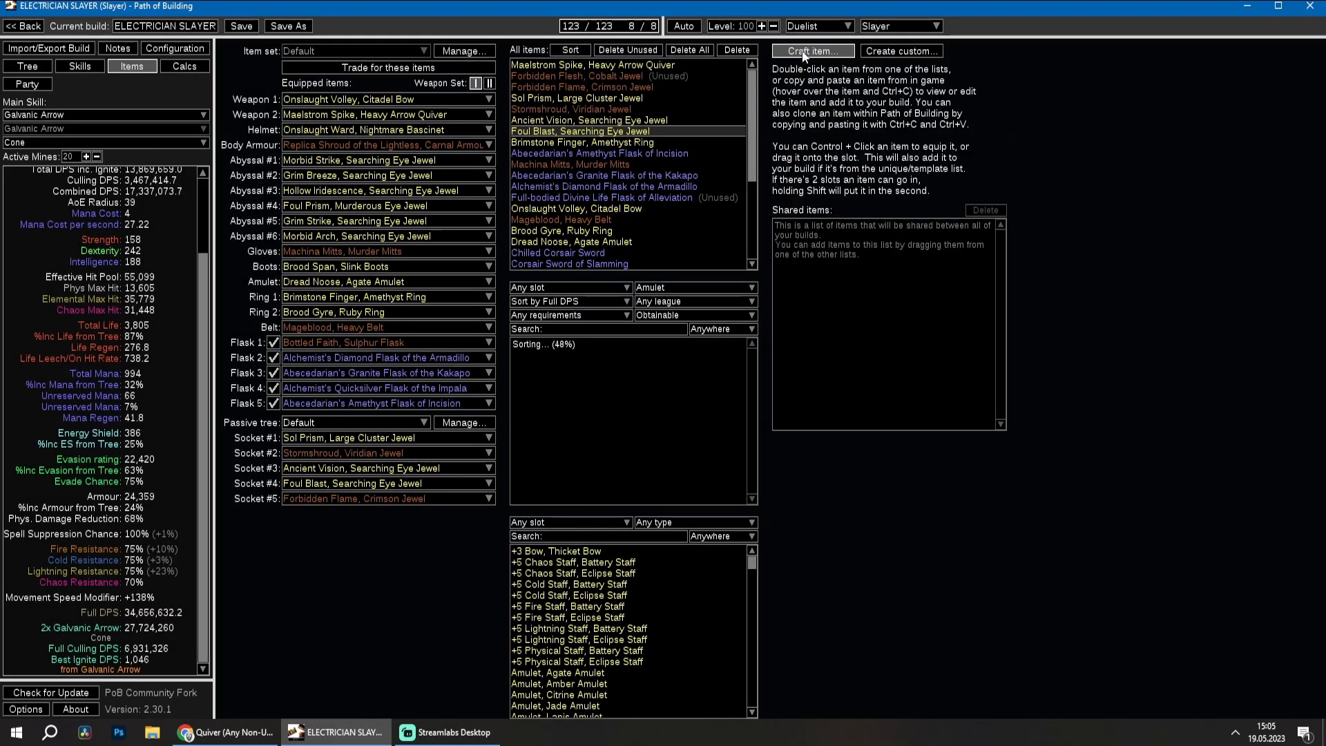
Try the Rapture Dart Primal Arrow Quiver in Weapon 2, compare its stats, and re-equip the Maelstrom Spike Heavy Arrow Quiver.
click(353, 116)
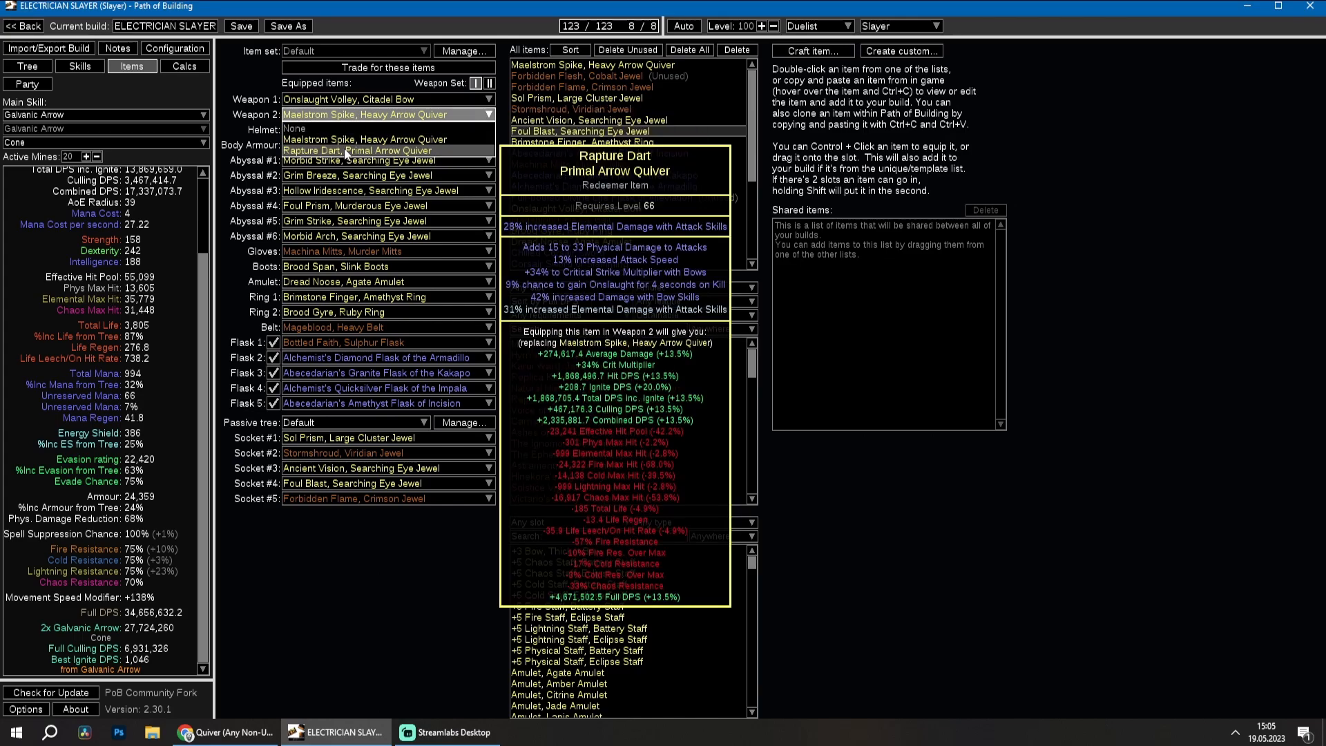
click(346, 152)
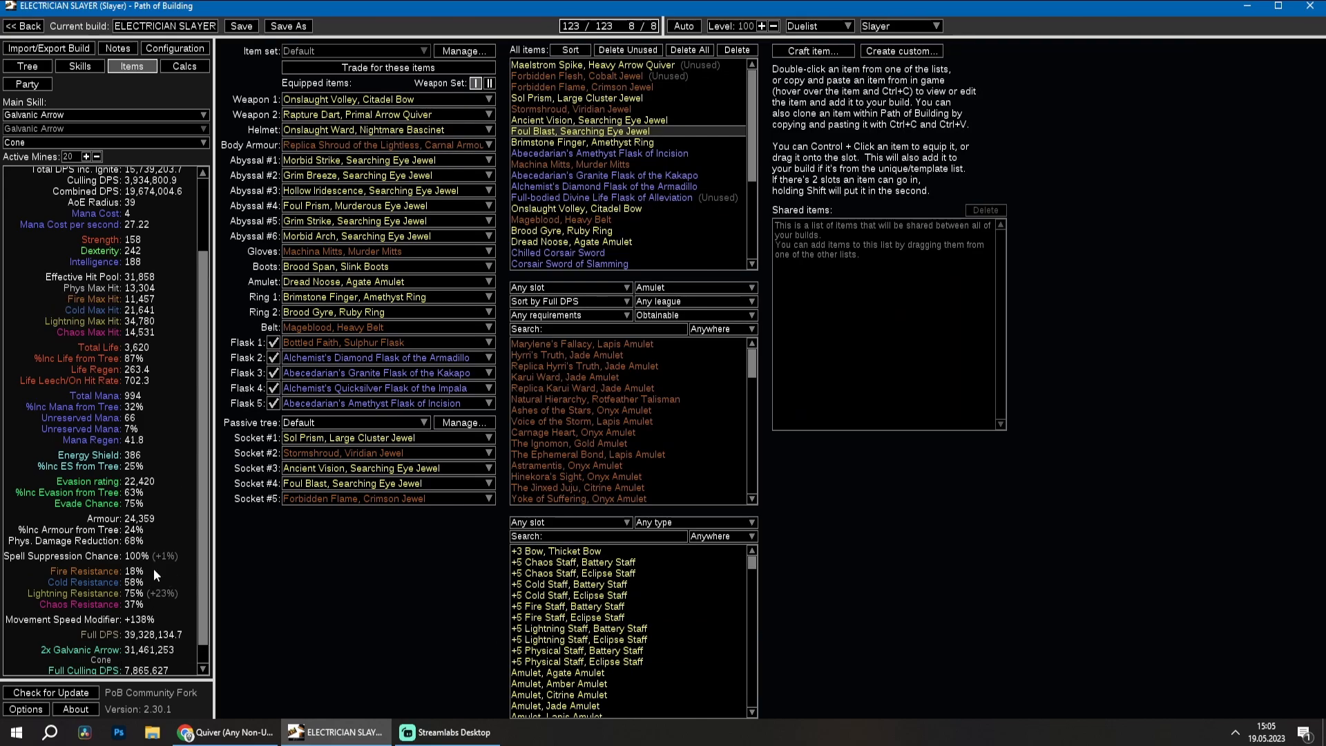
mouse_move(322, 120)
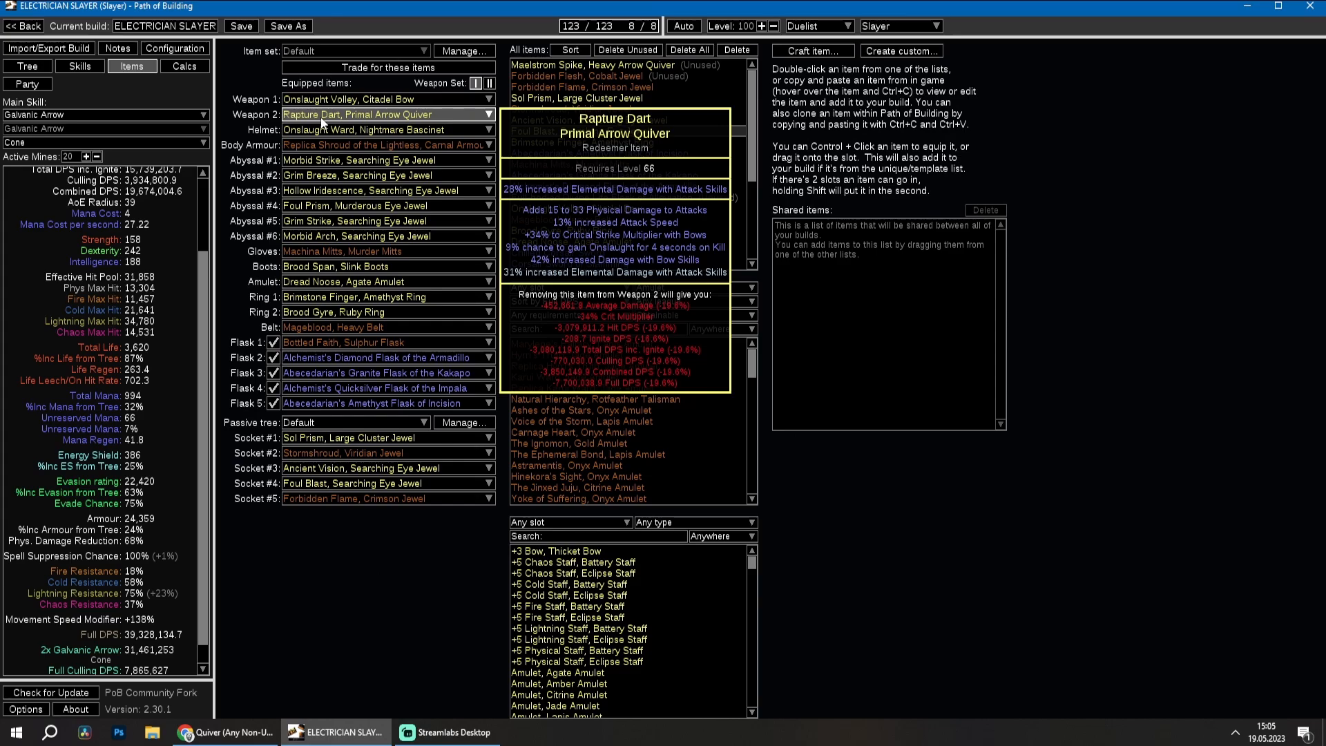
click(322, 118)
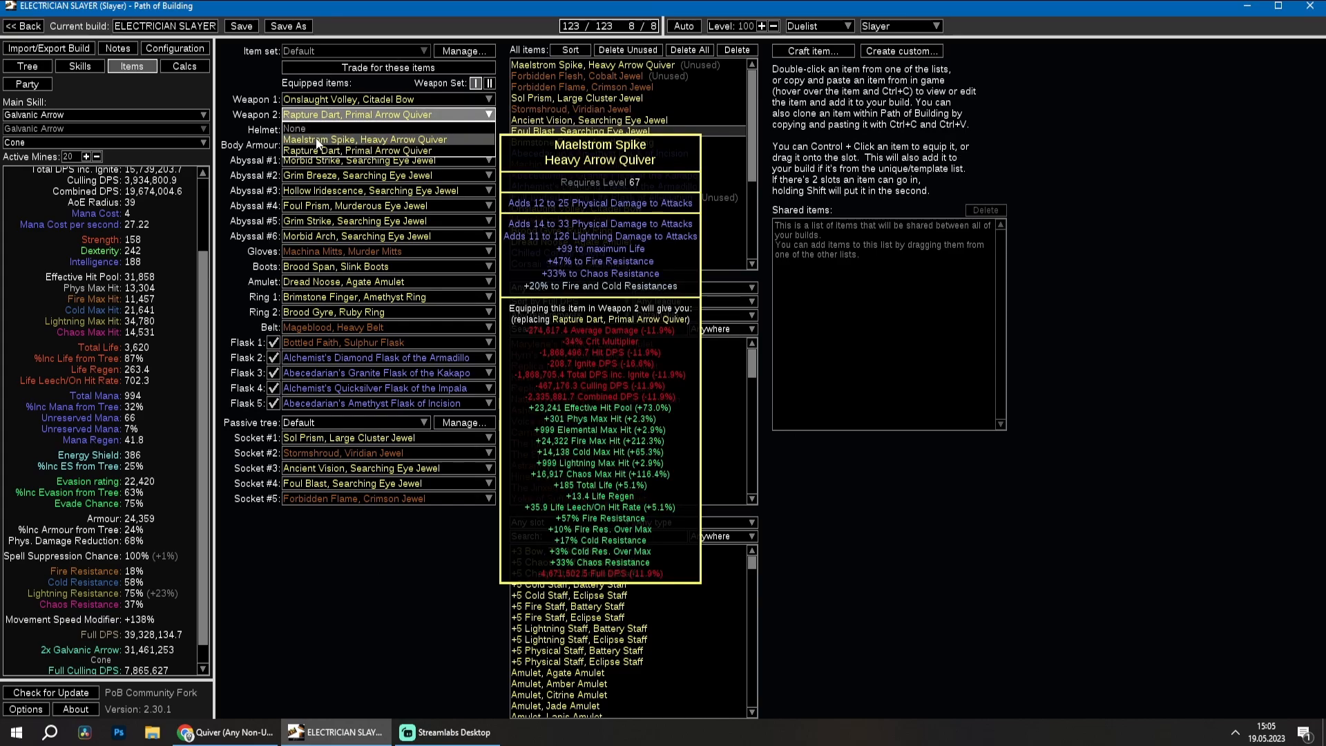
click(317, 140)
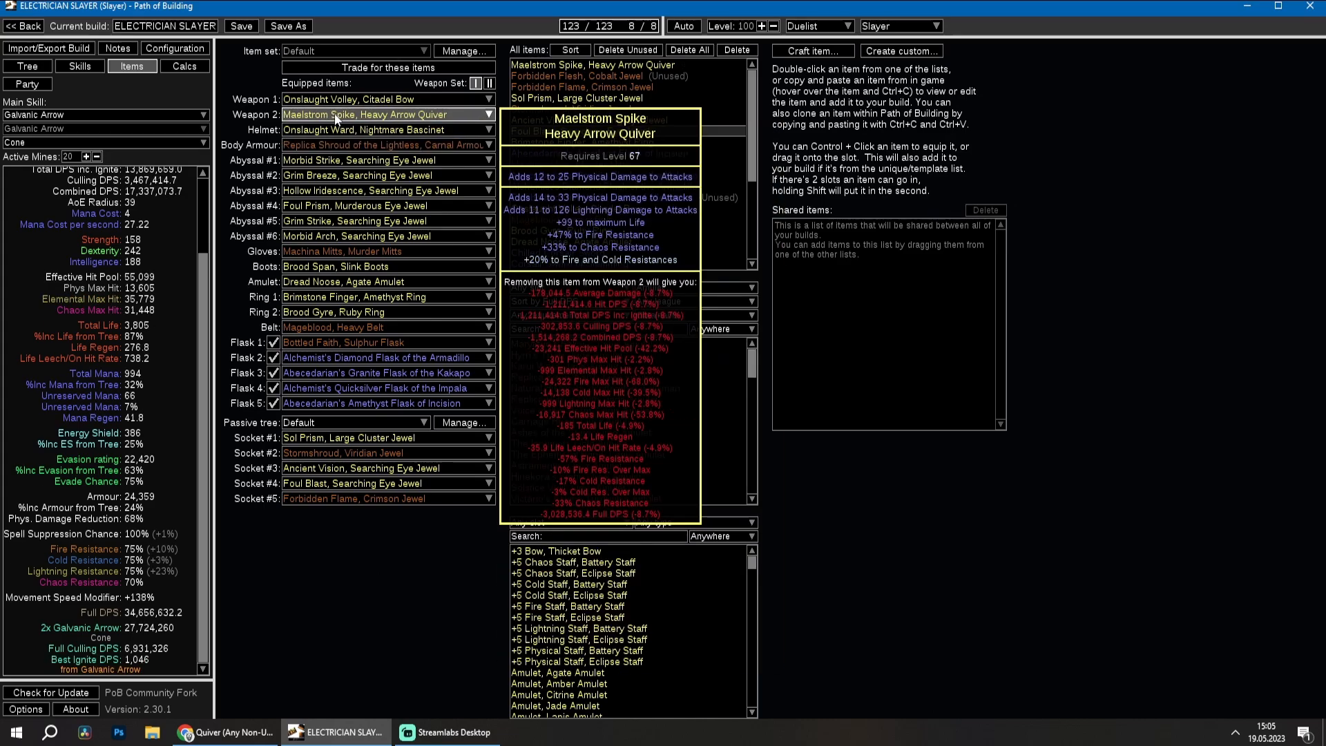
click(336, 118)
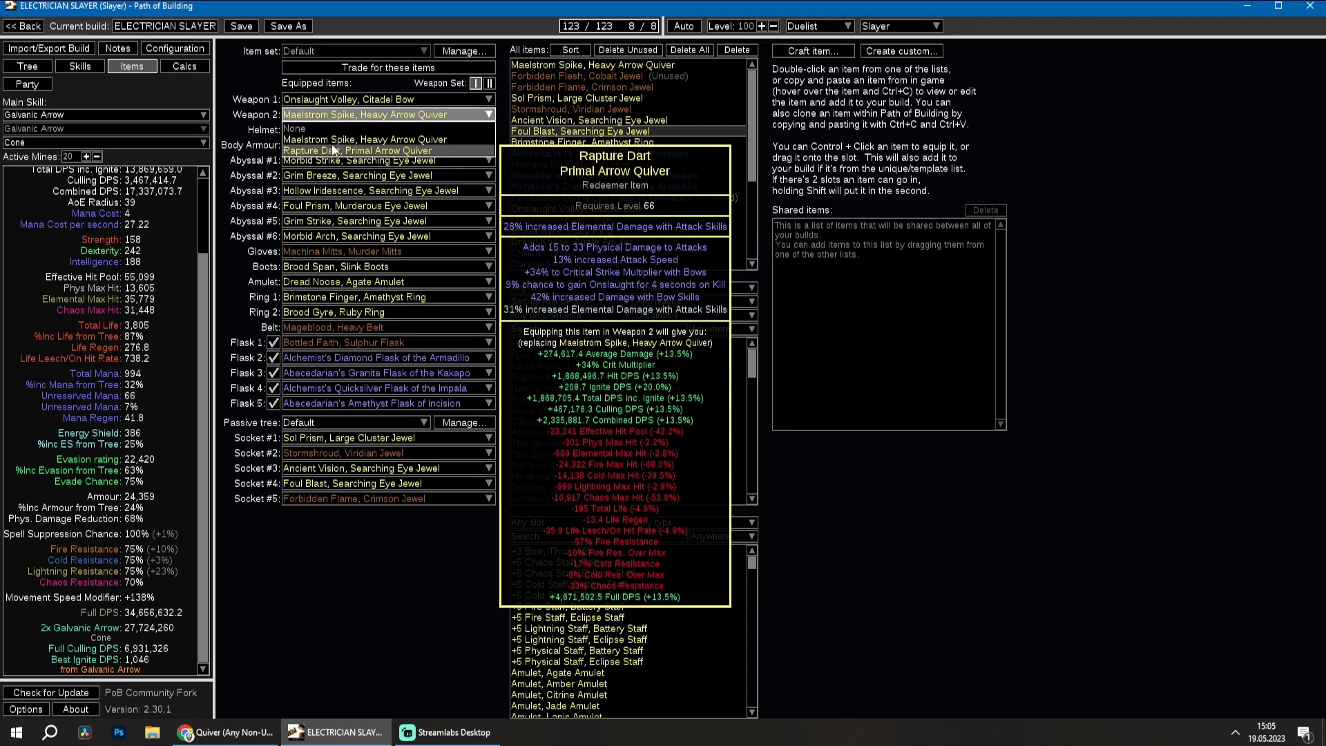
click(297, 603)
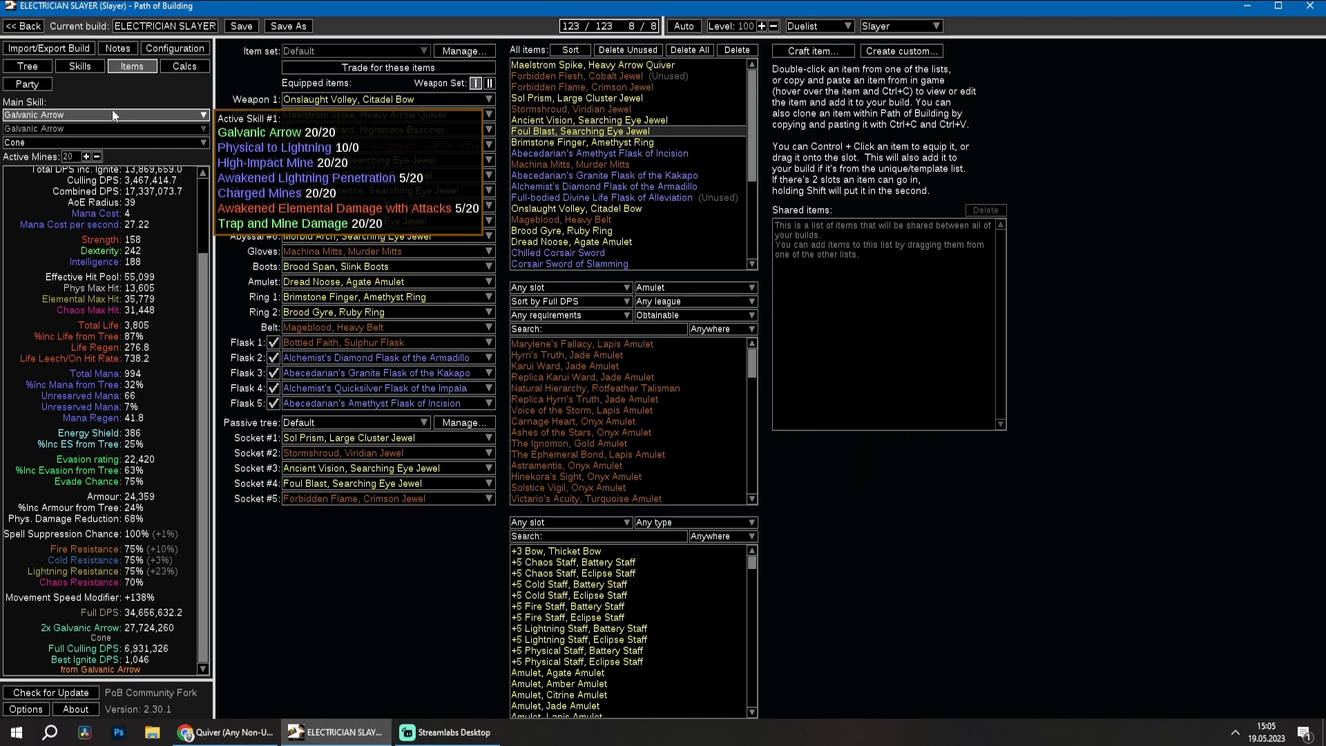
In the configuration, mark the enemy as not a boss and clear its Chilled, Shocked, Exposed to Lightning and Consecrated Ground conditions.
click(177, 68)
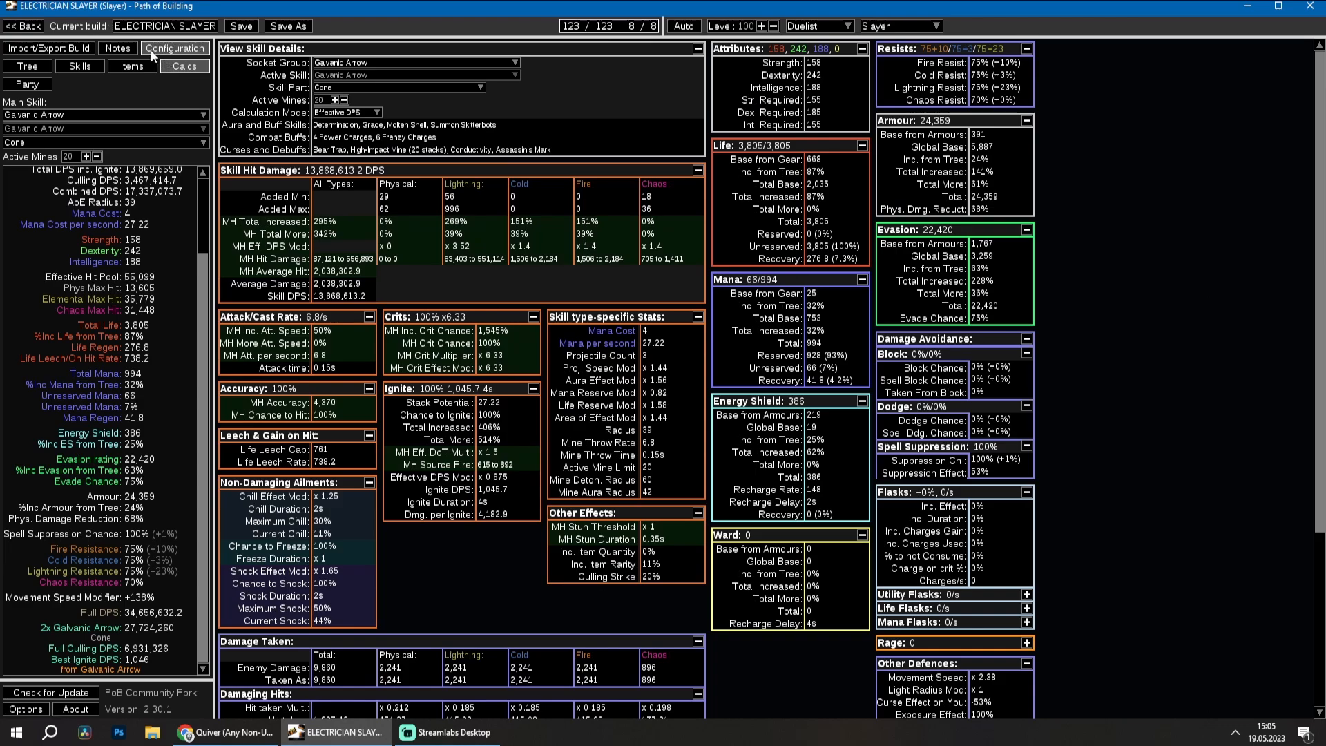
click(152, 51)
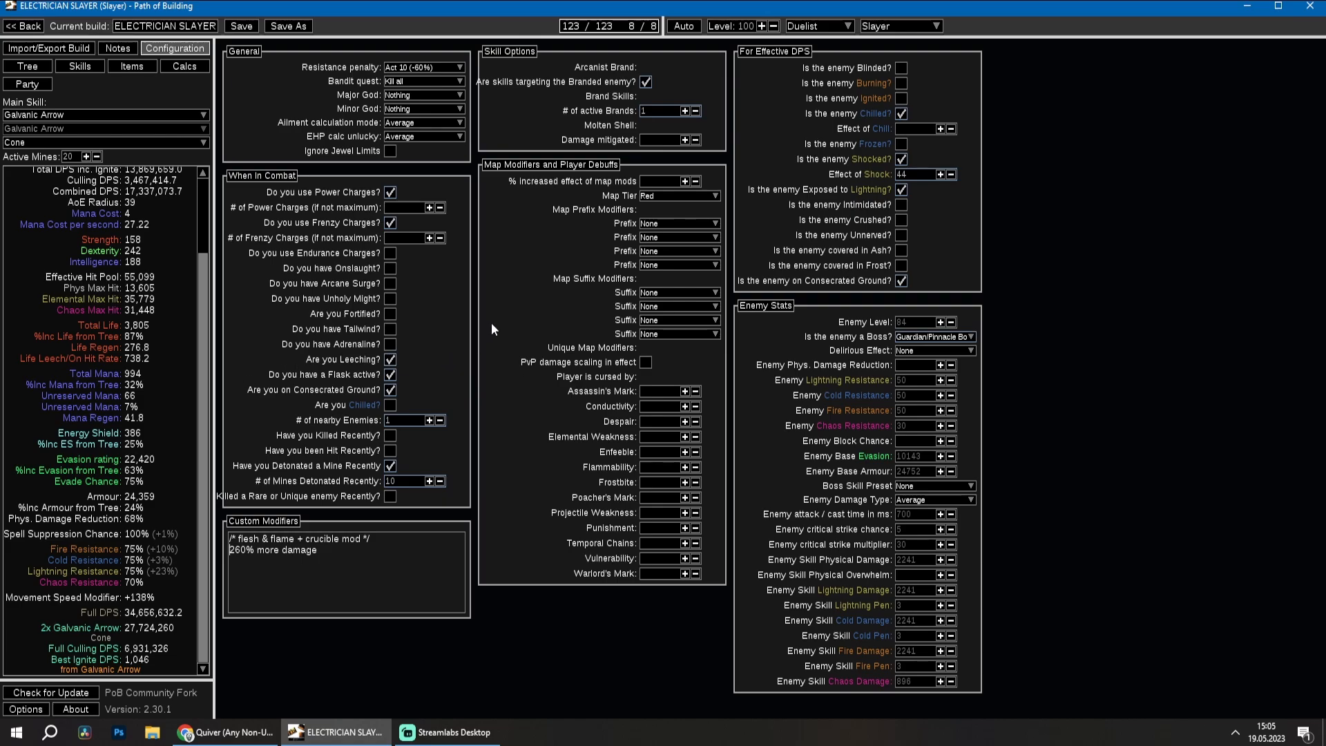
click(899, 337)
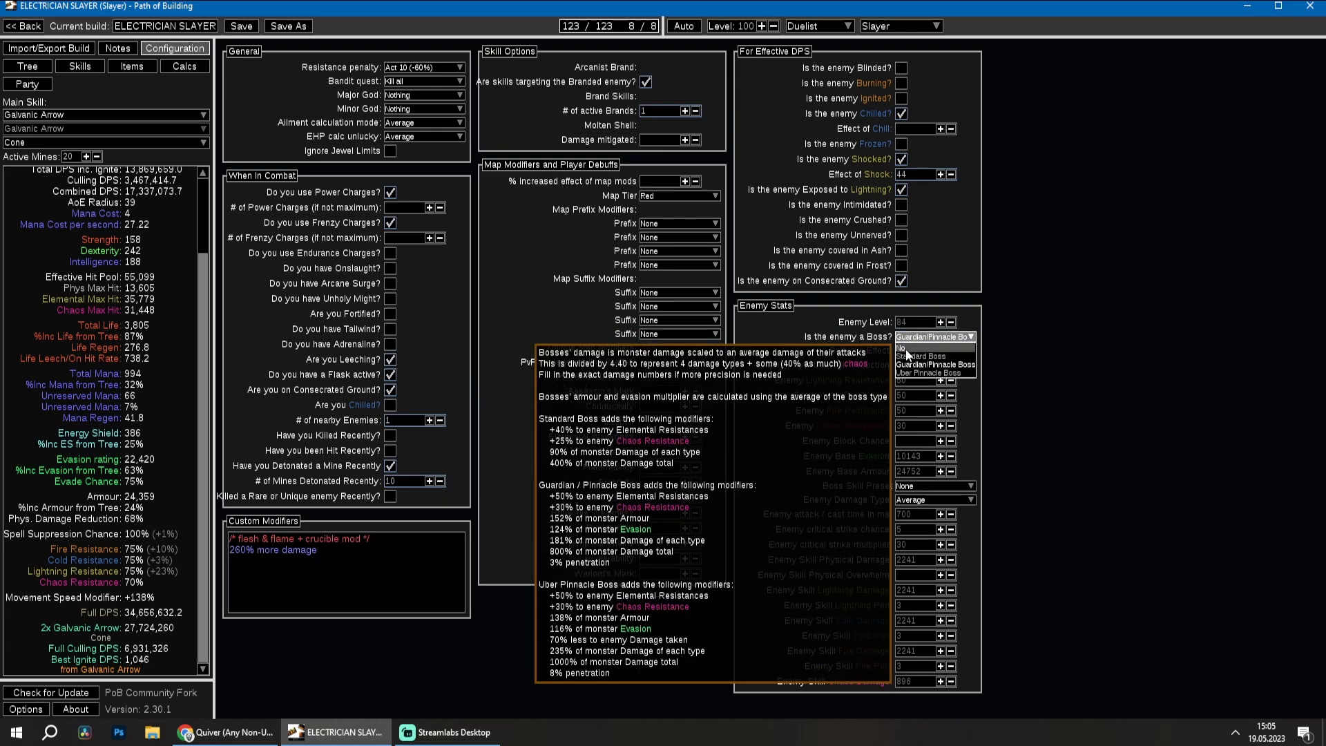
click(907, 350)
click(900, 114)
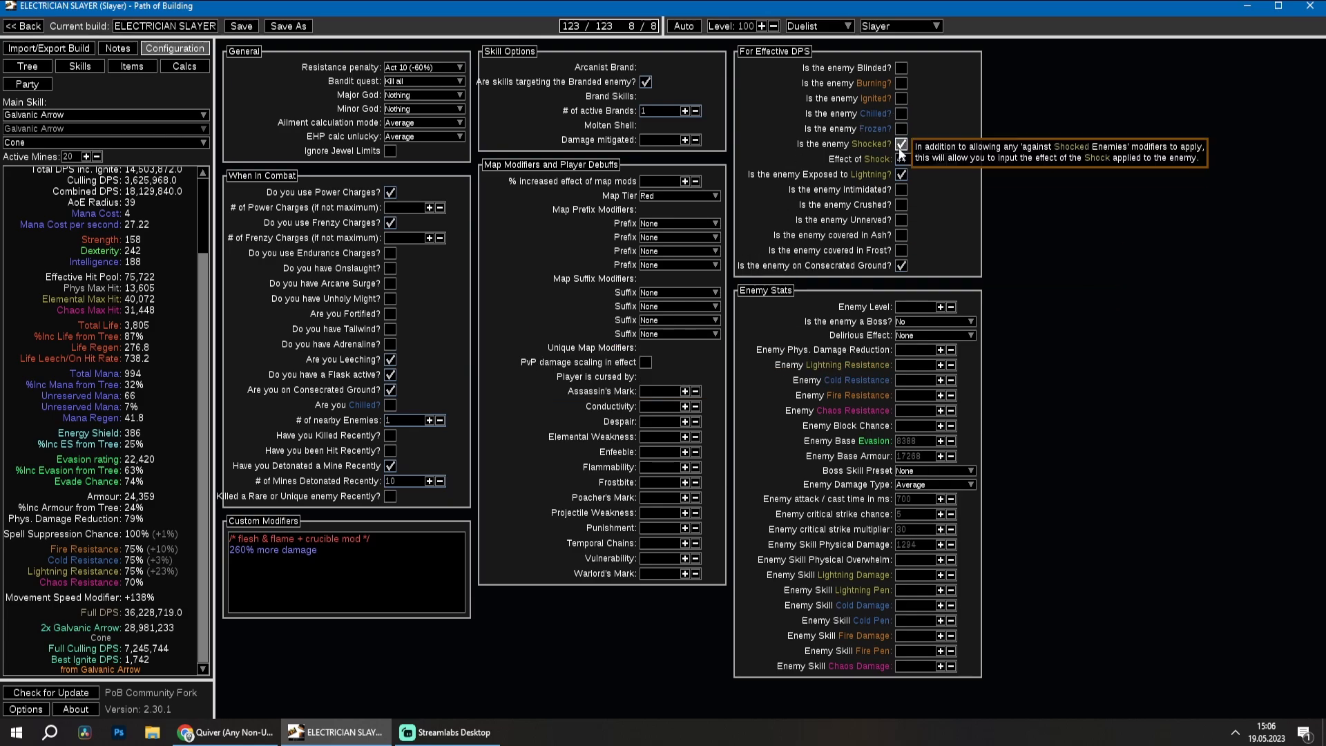
click(901, 144)
click(902, 174)
click(902, 265)
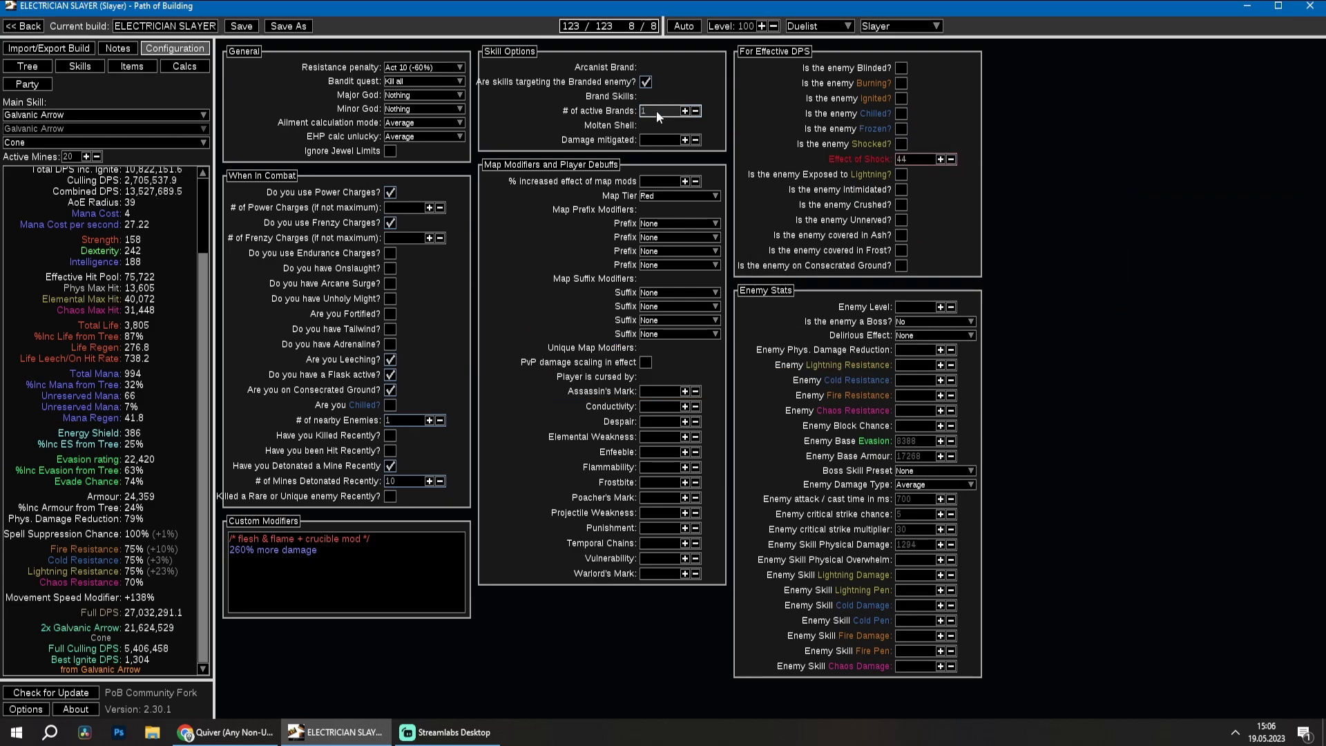
Disable the combat options for Power and Frenzy Charges, Leeching, active Flask, Consecrated Ground and recent mine detonation, and empty the mines detonated count.
click(390, 192)
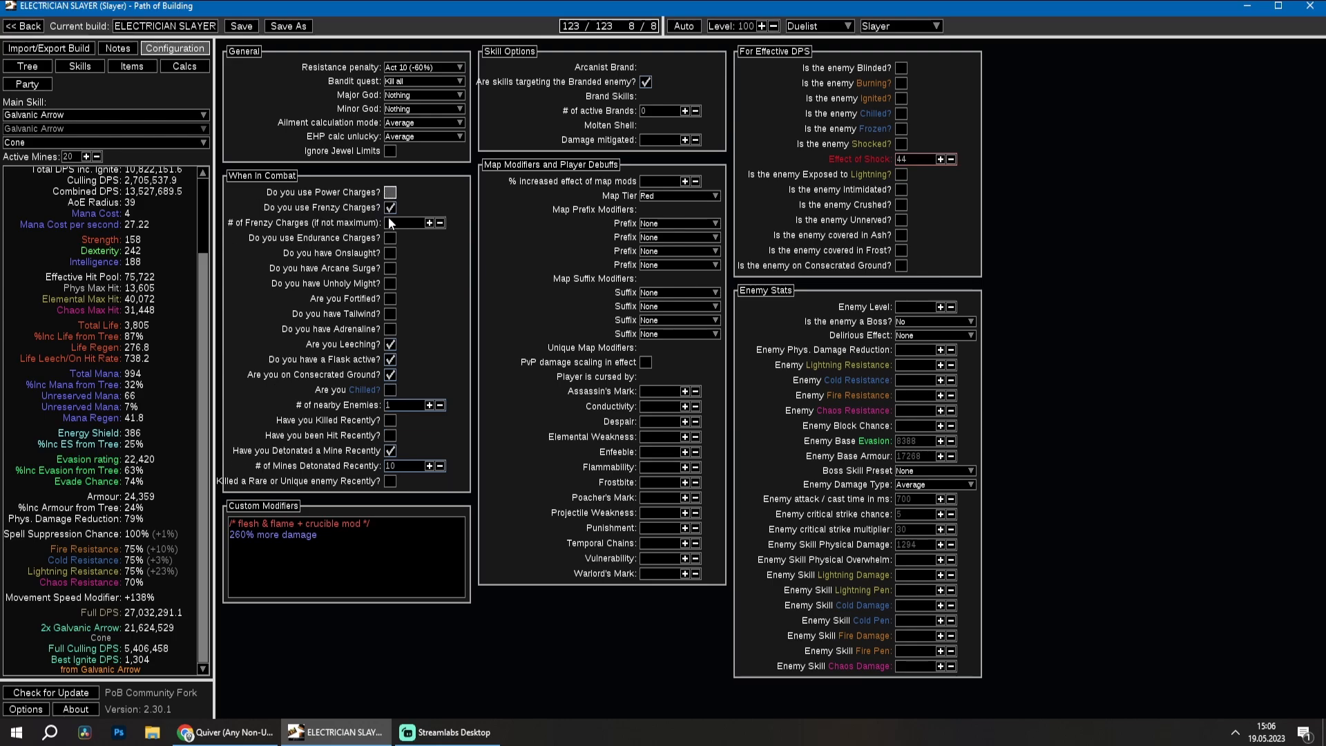
click(391, 208)
click(390, 330)
click(390, 344)
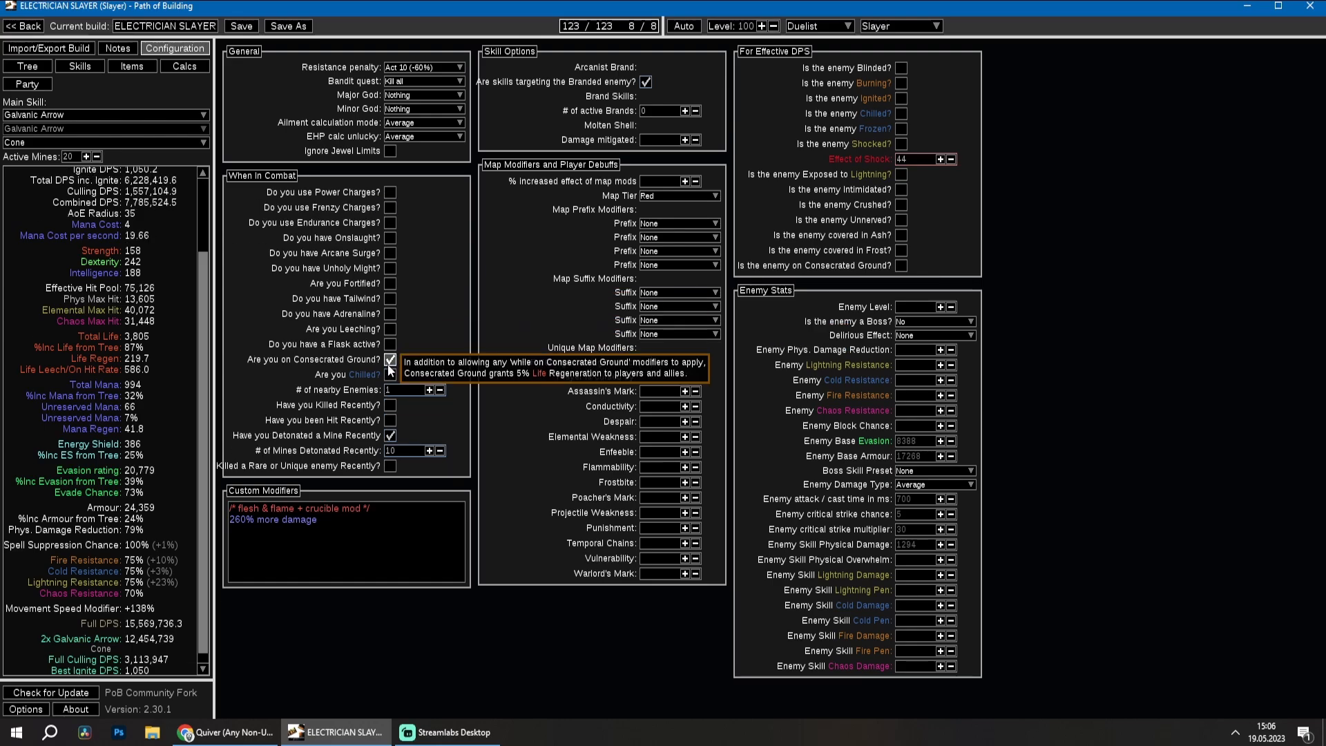
click(390, 359)
click(390, 436)
click(423, 450)
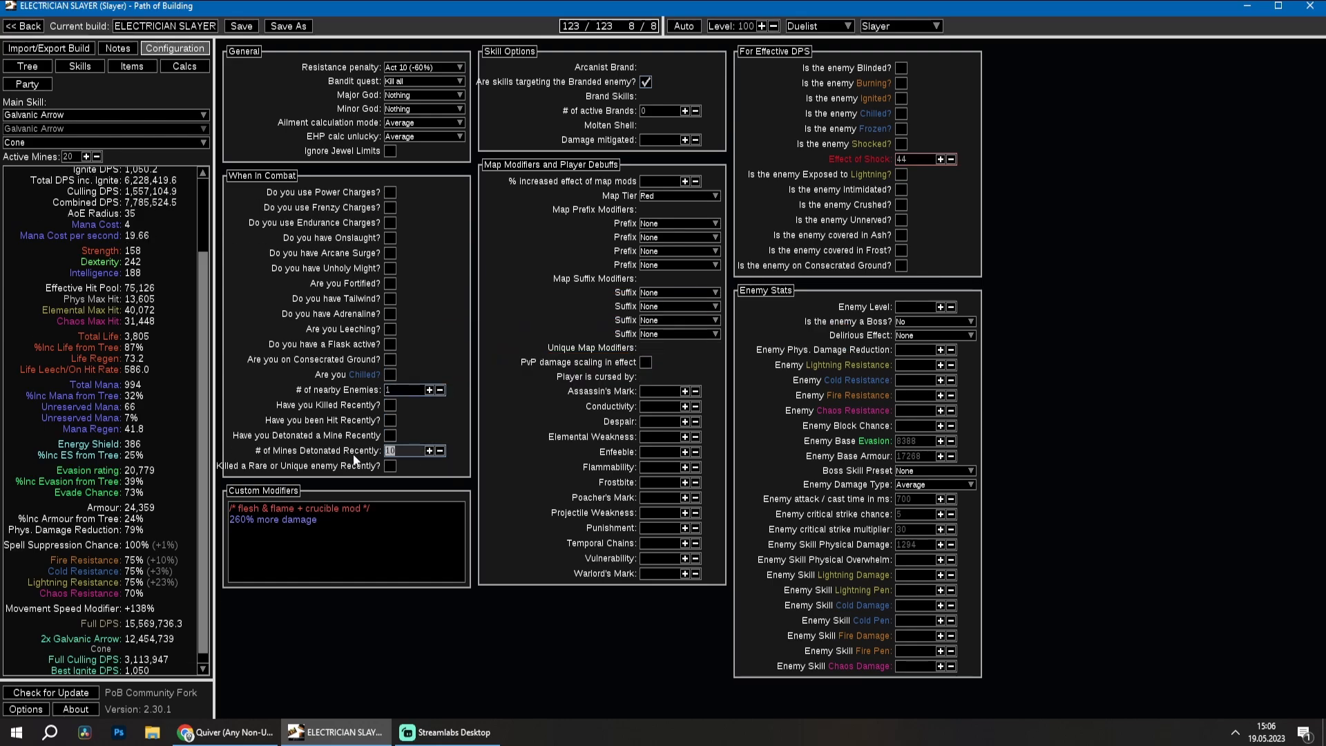
key(BackSpace)
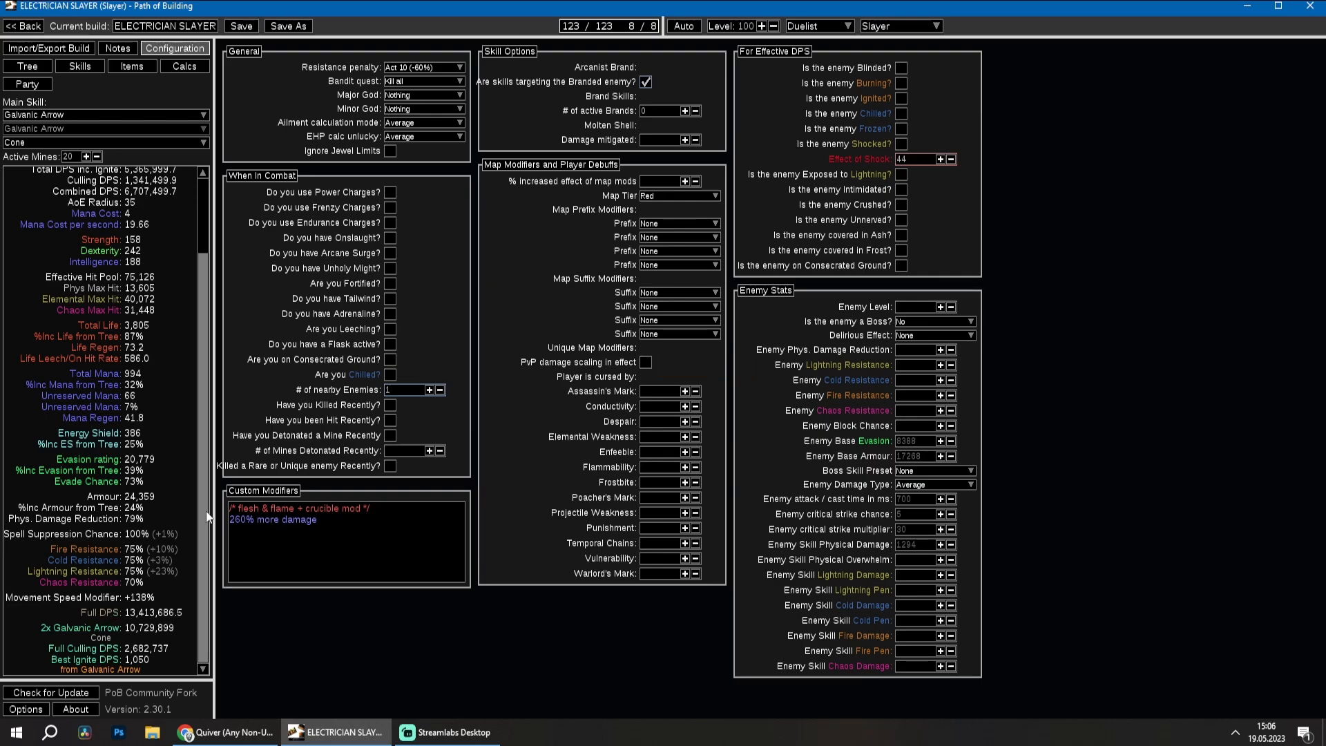
Empty the number of nearby enemies and turn off skills targeting the Branded enemy.
drag(330, 521, 232, 508)
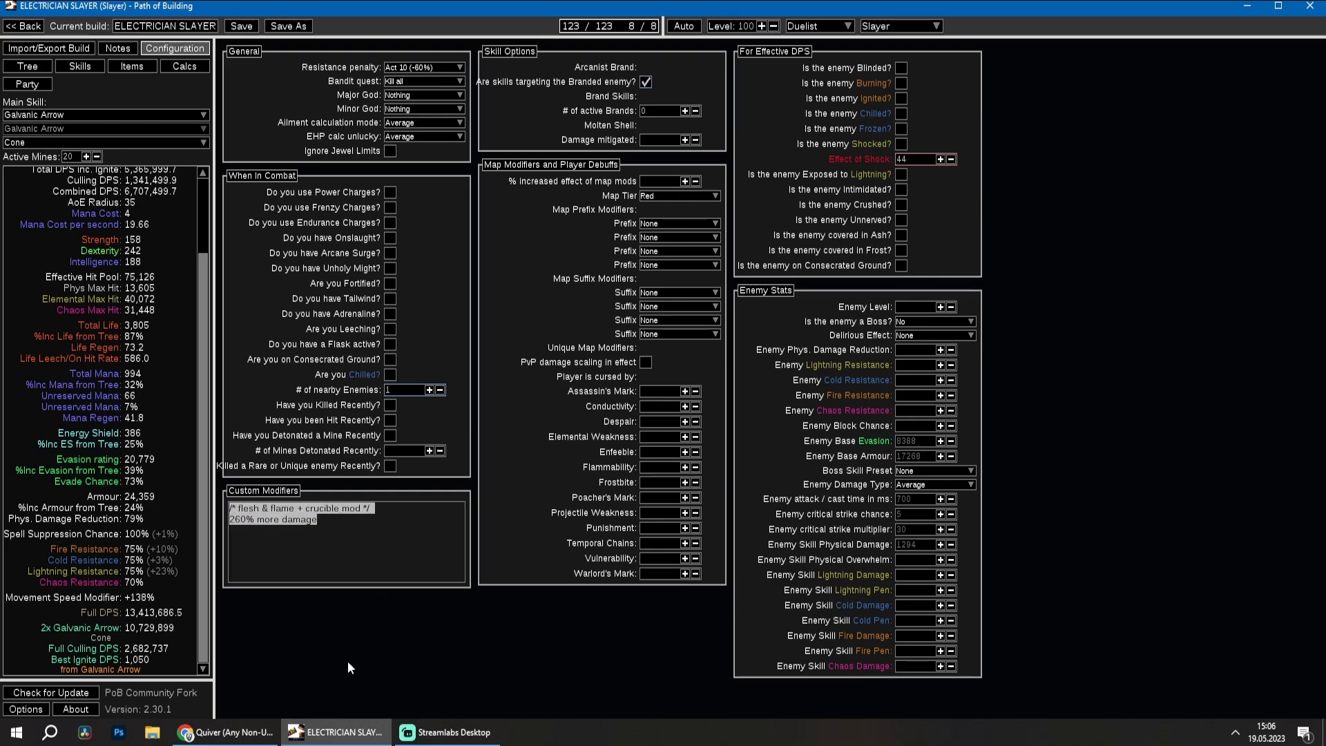
click(343, 623)
click(387, 391)
key(BackSpace)
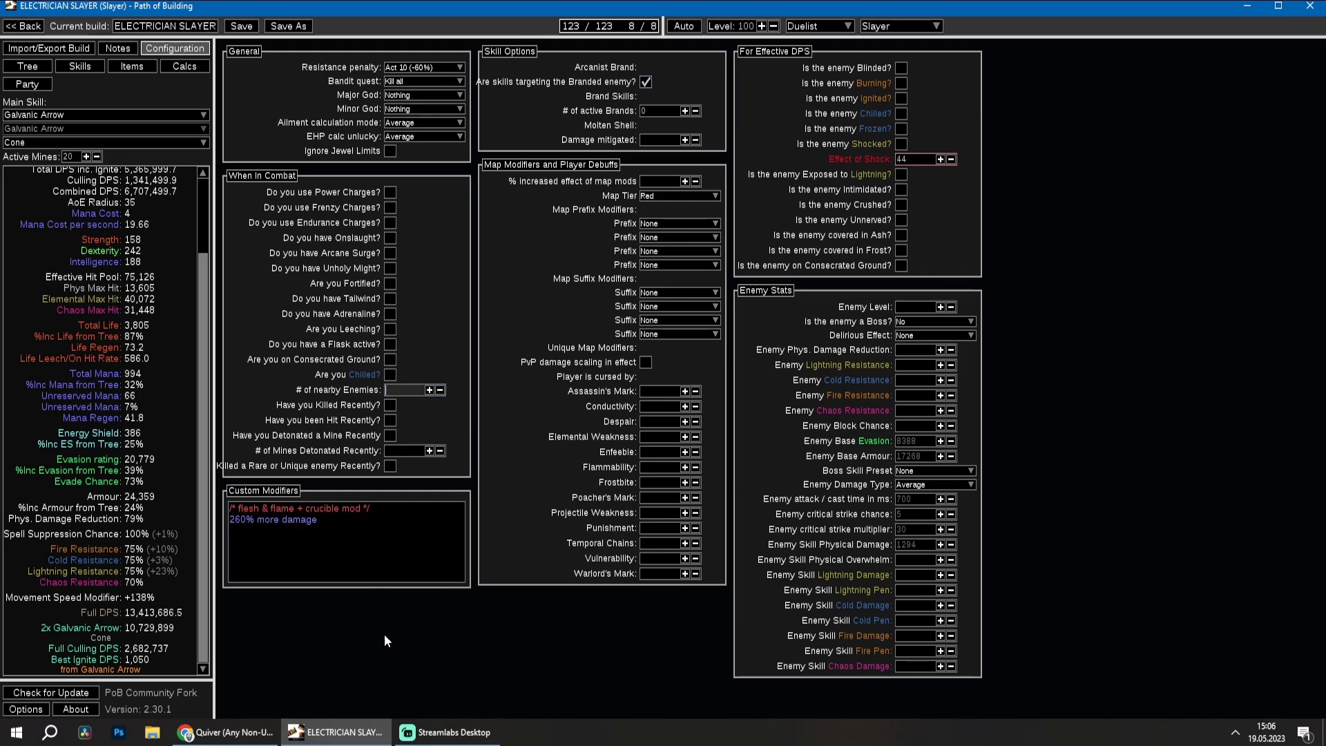
click(384, 634)
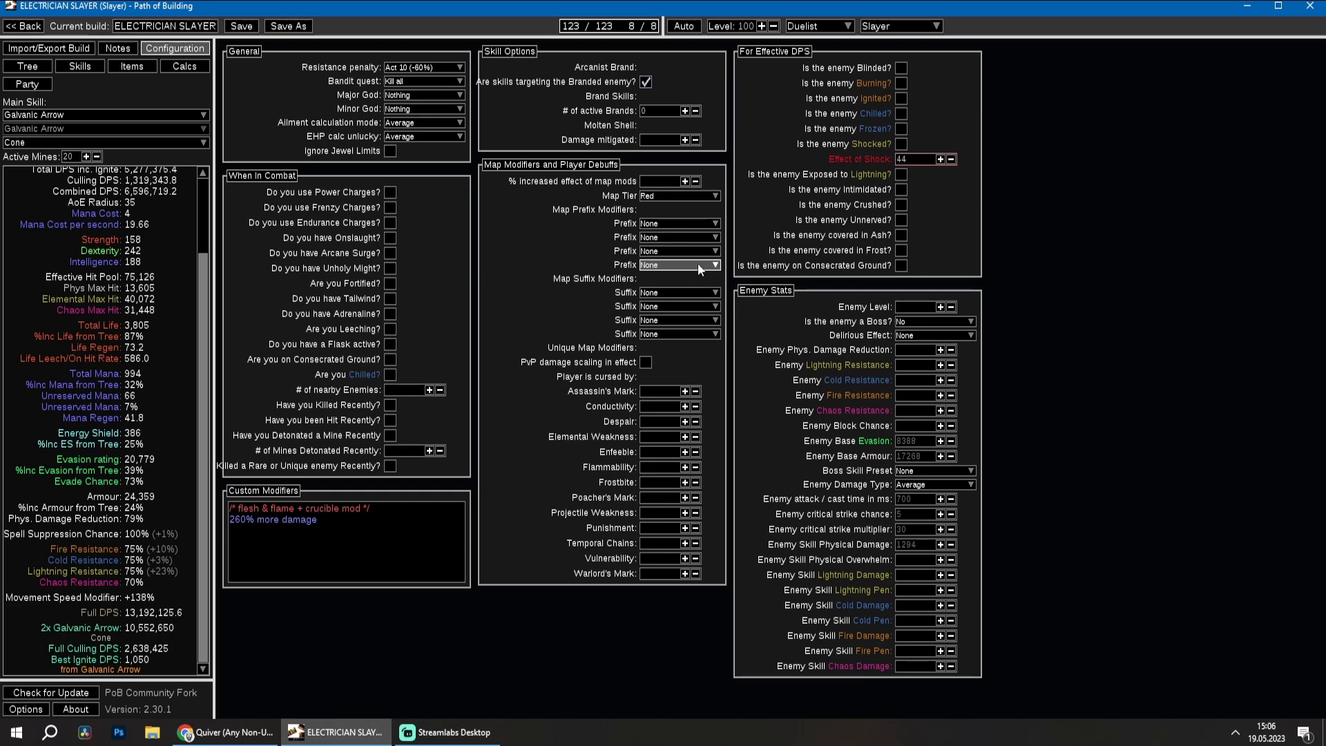
click(646, 83)
Set the enemy boss type to Guardian/Pinnacle Boss in the enemy stats.
mouse_move(914, 322)
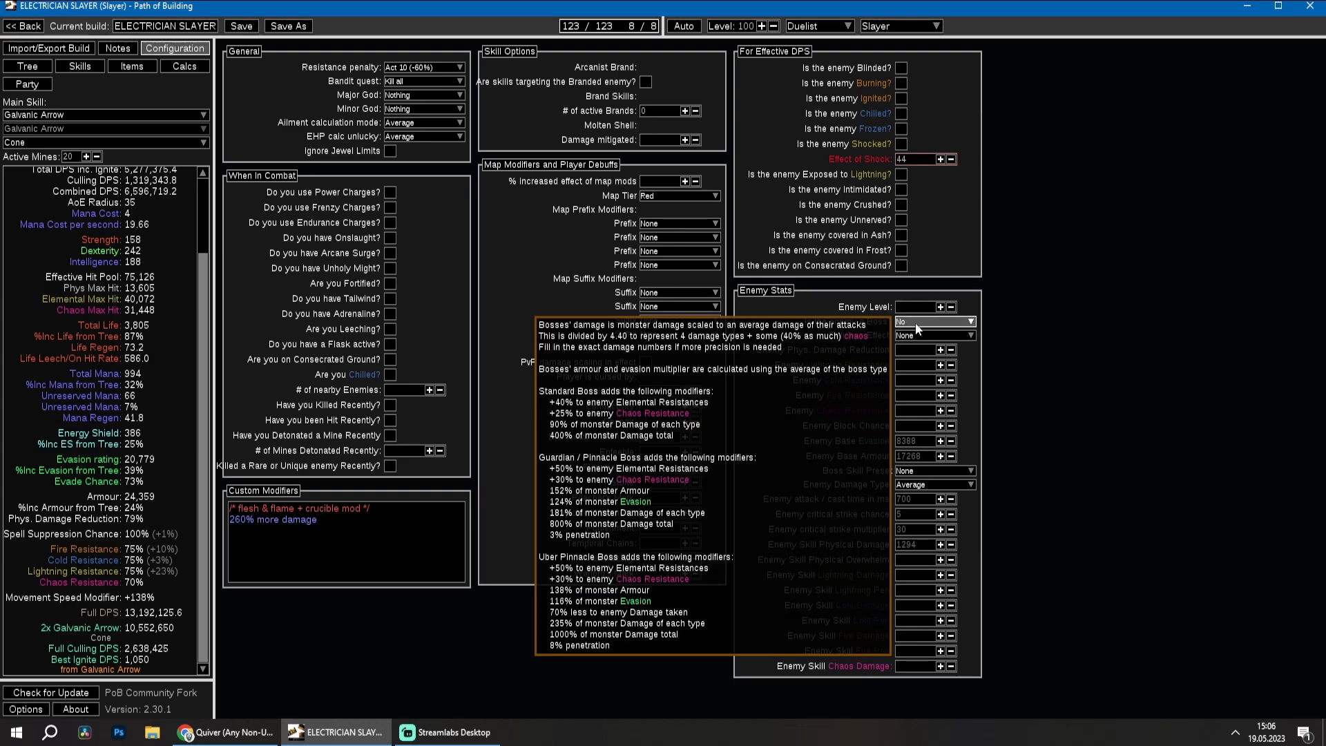
click(936, 322)
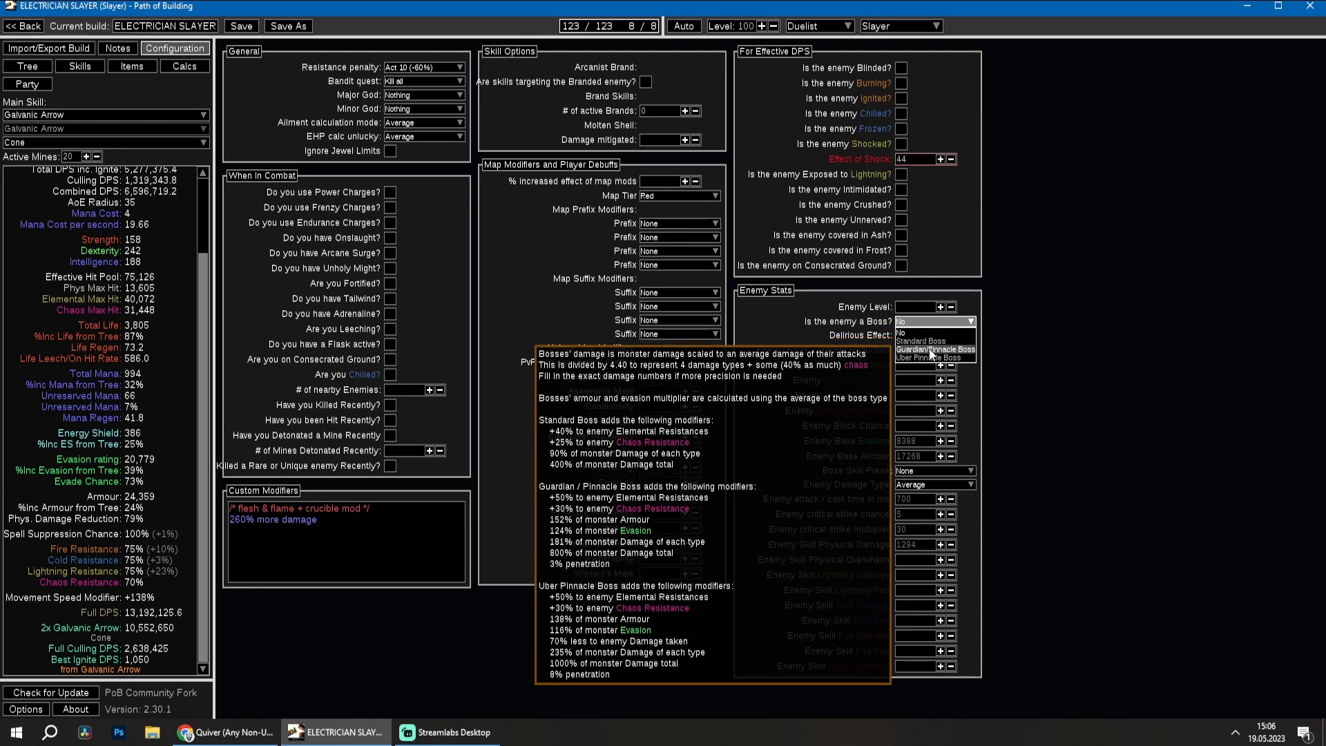
click(931, 350)
mouse_move(932, 325)
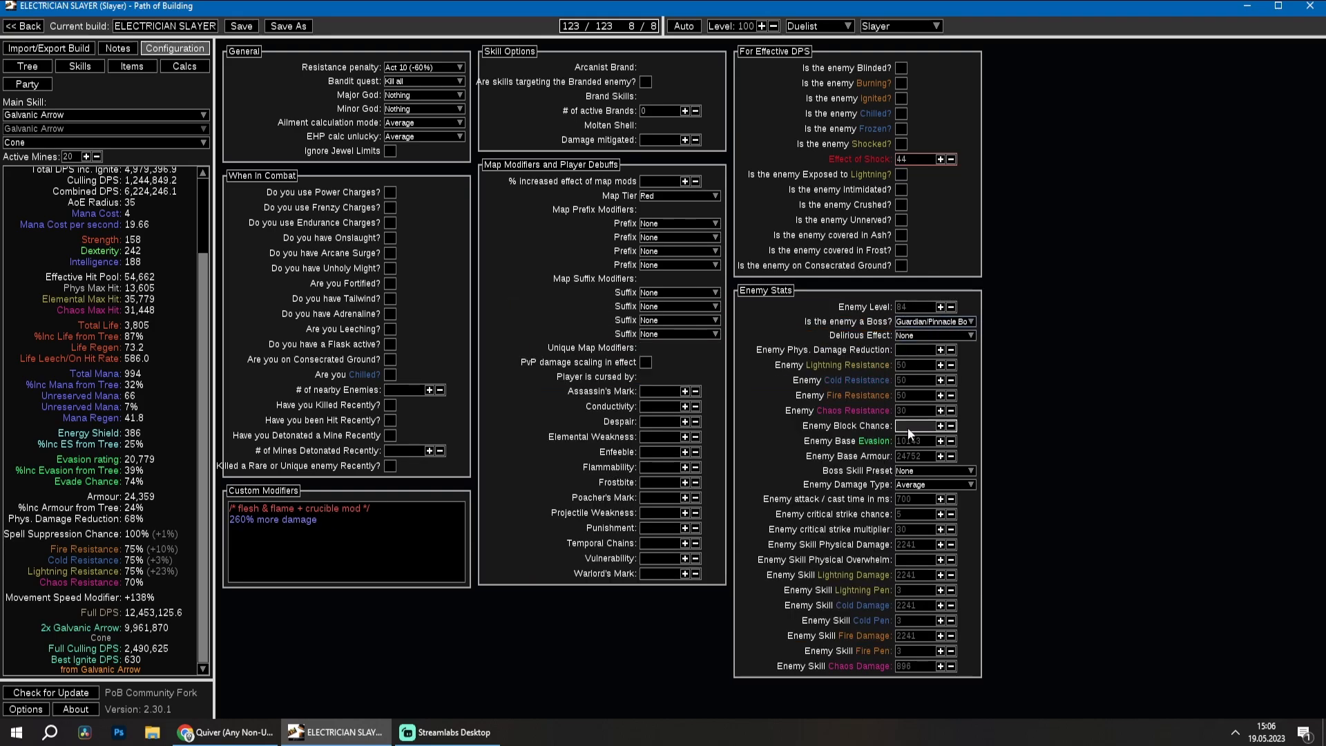
click(900, 380)
Set the Major God to Soul of Lunaris and the Minor God to Soul of Abberath.
click(406, 95)
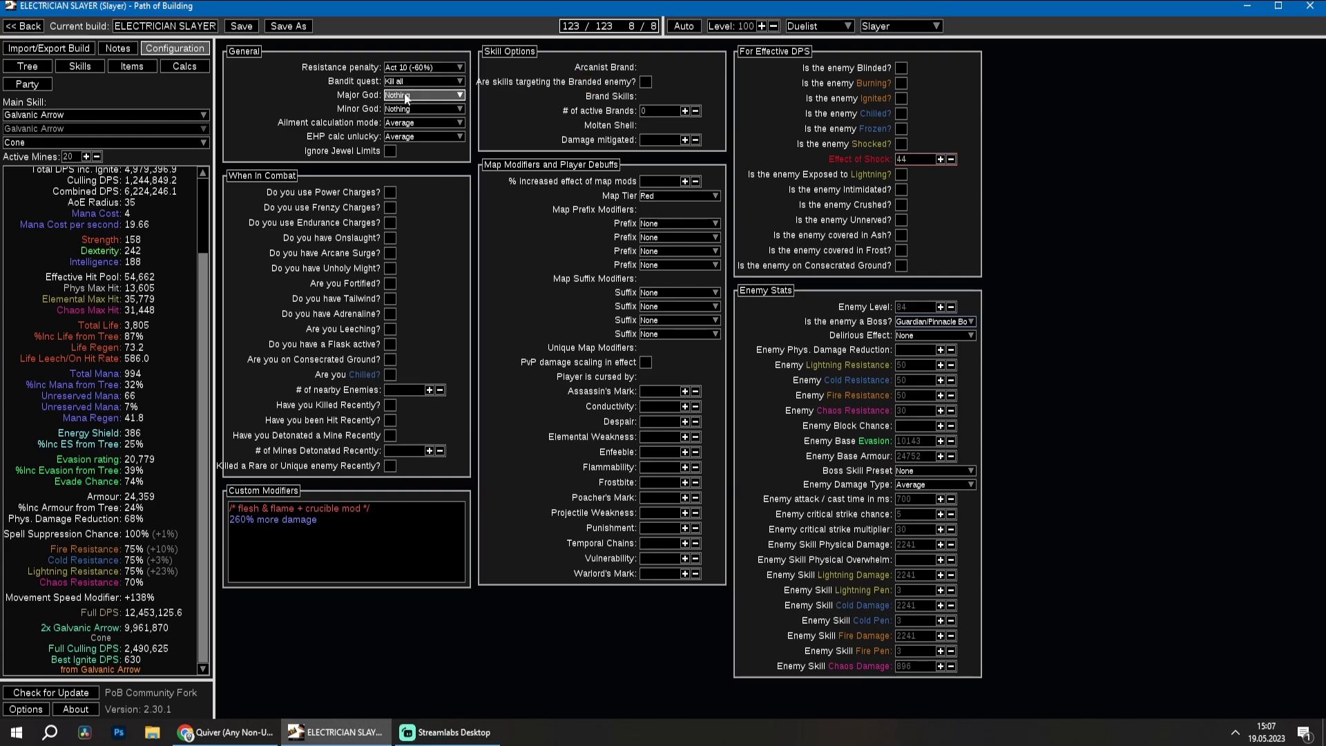
click(408, 124)
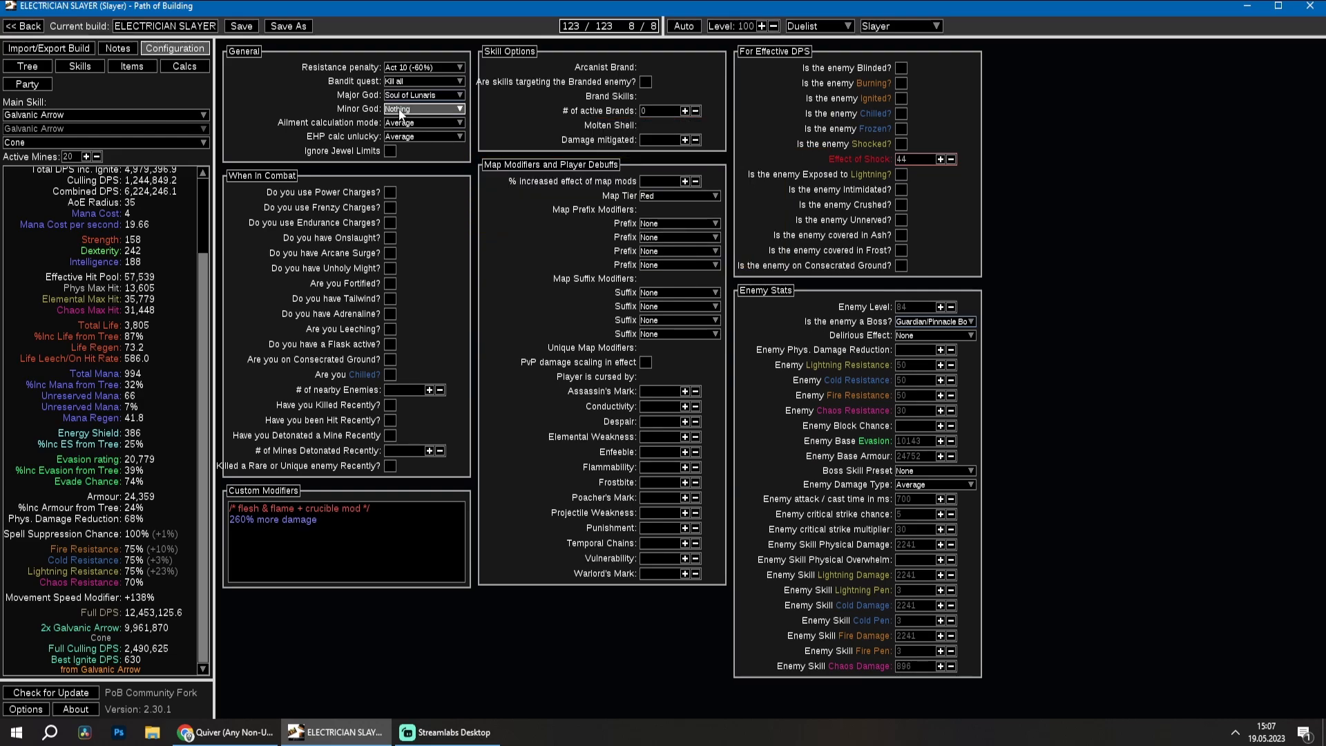
click(413, 108)
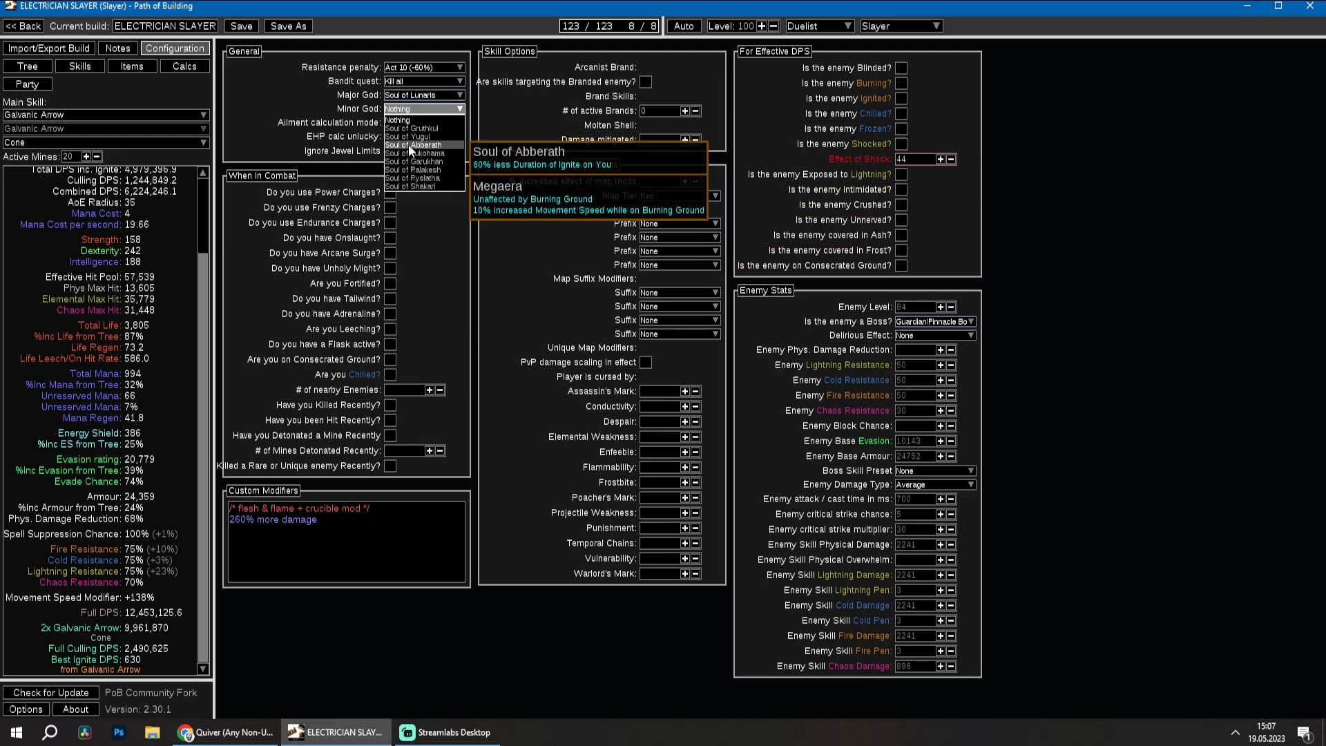
click(408, 143)
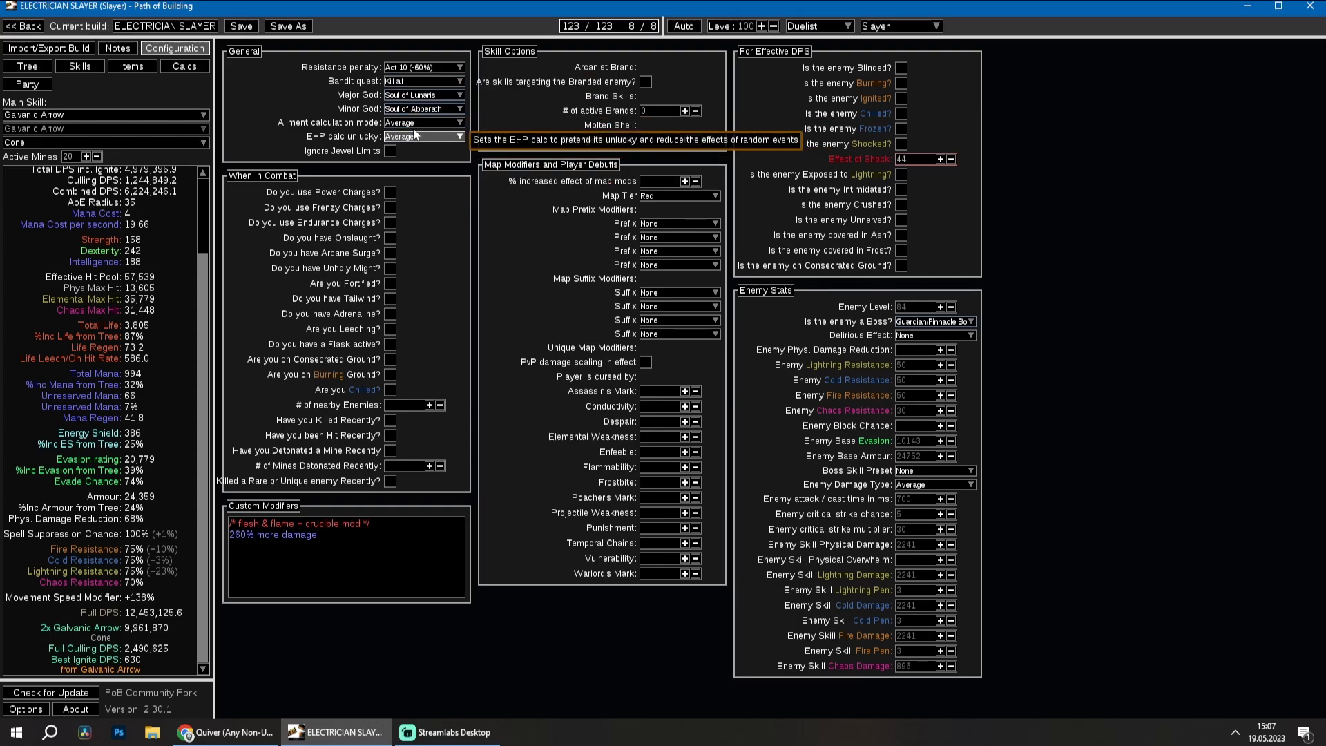
Enable the combat options for Power Charges, Frenzy Charges, Leeching, an active Flask and being on Consecrated Ground.
click(390, 192)
click(391, 224)
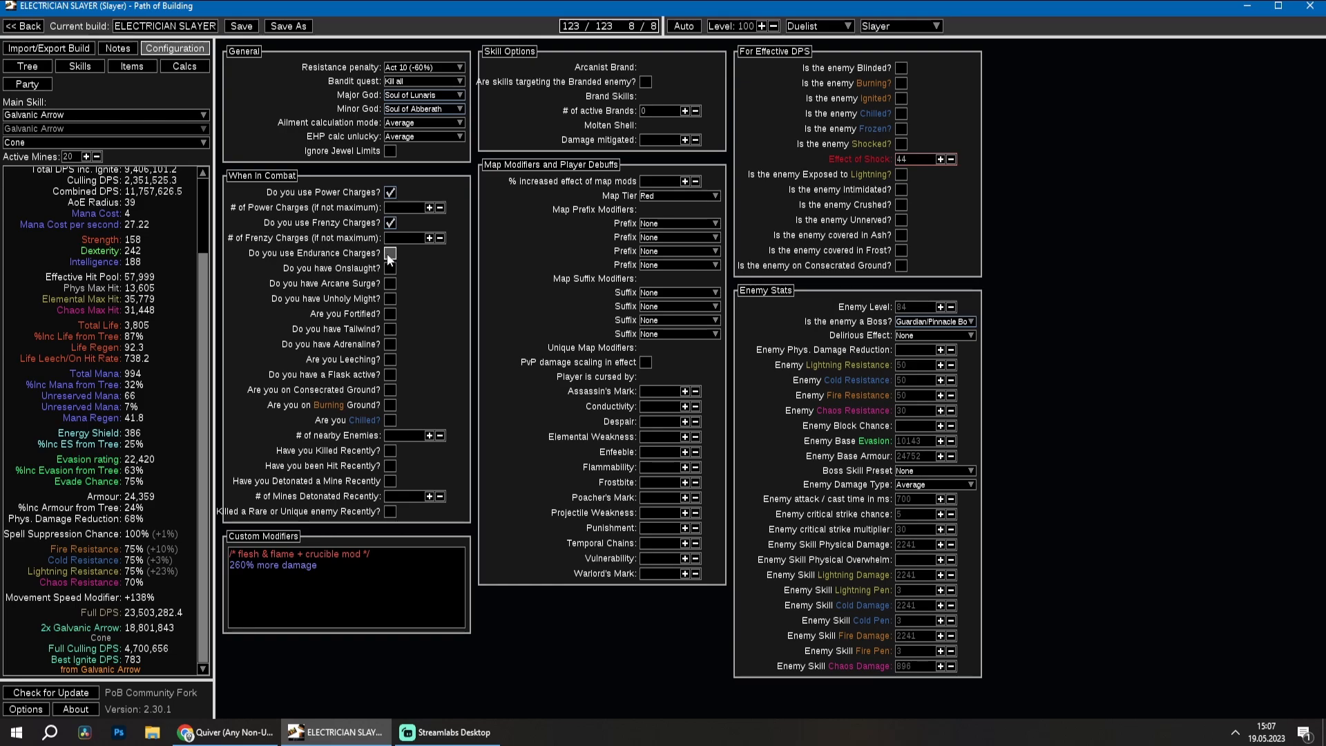
click(390, 360)
click(391, 361)
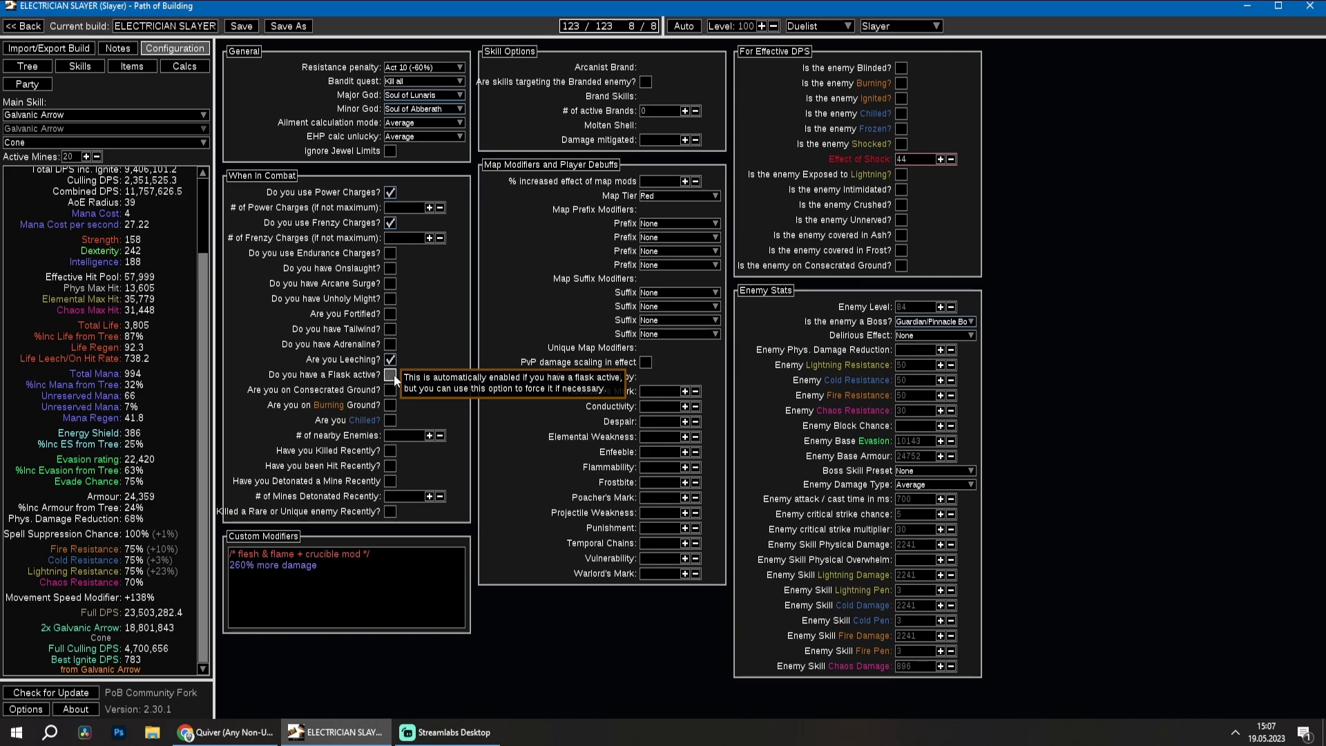
click(392, 375)
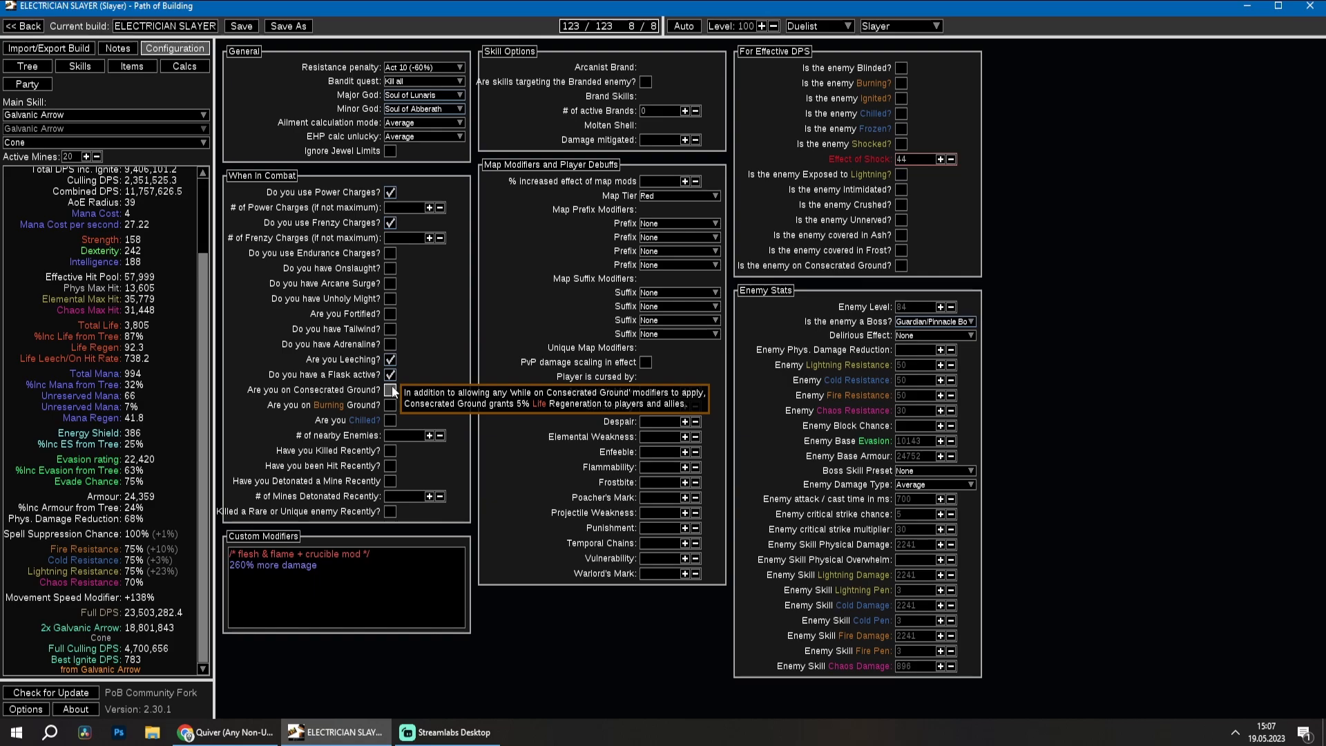
click(391, 390)
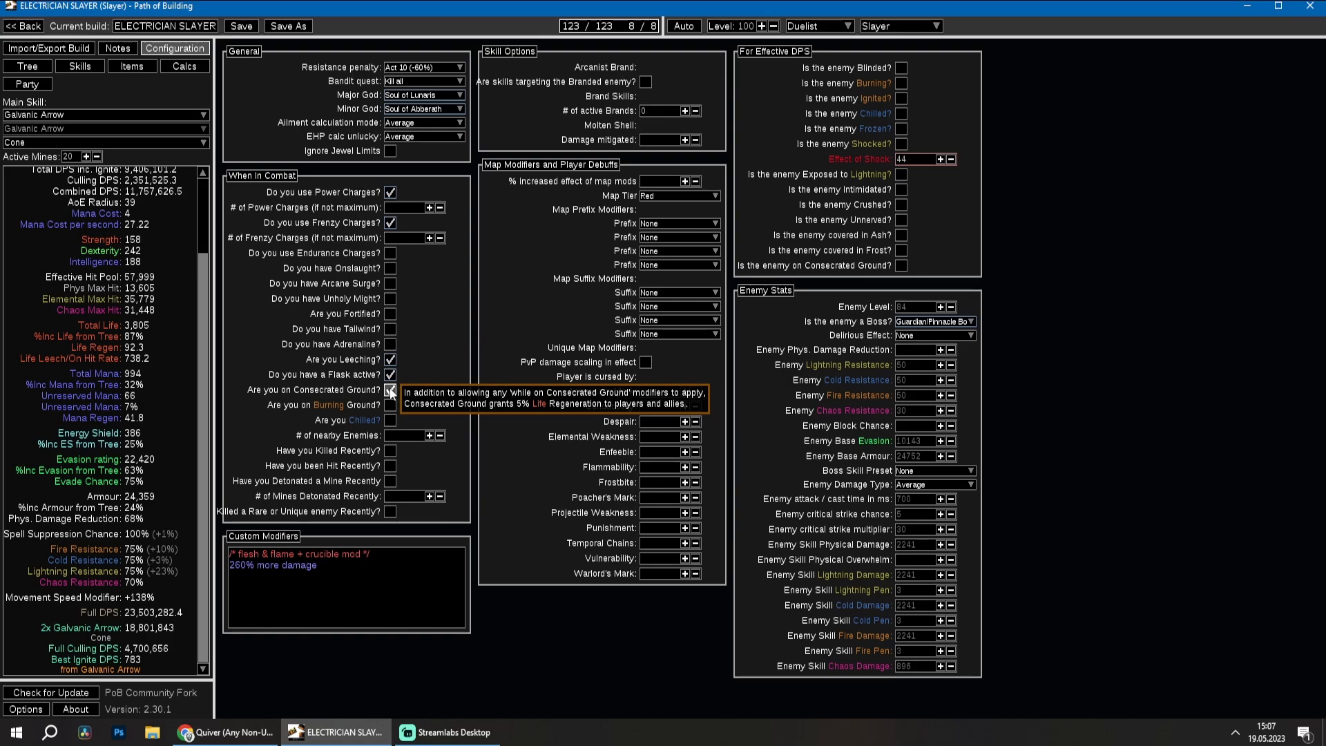
Mark the enemy as on Consecrated Ground, with 1 nearby enemy and 10 mines detonated recently.
click(901, 267)
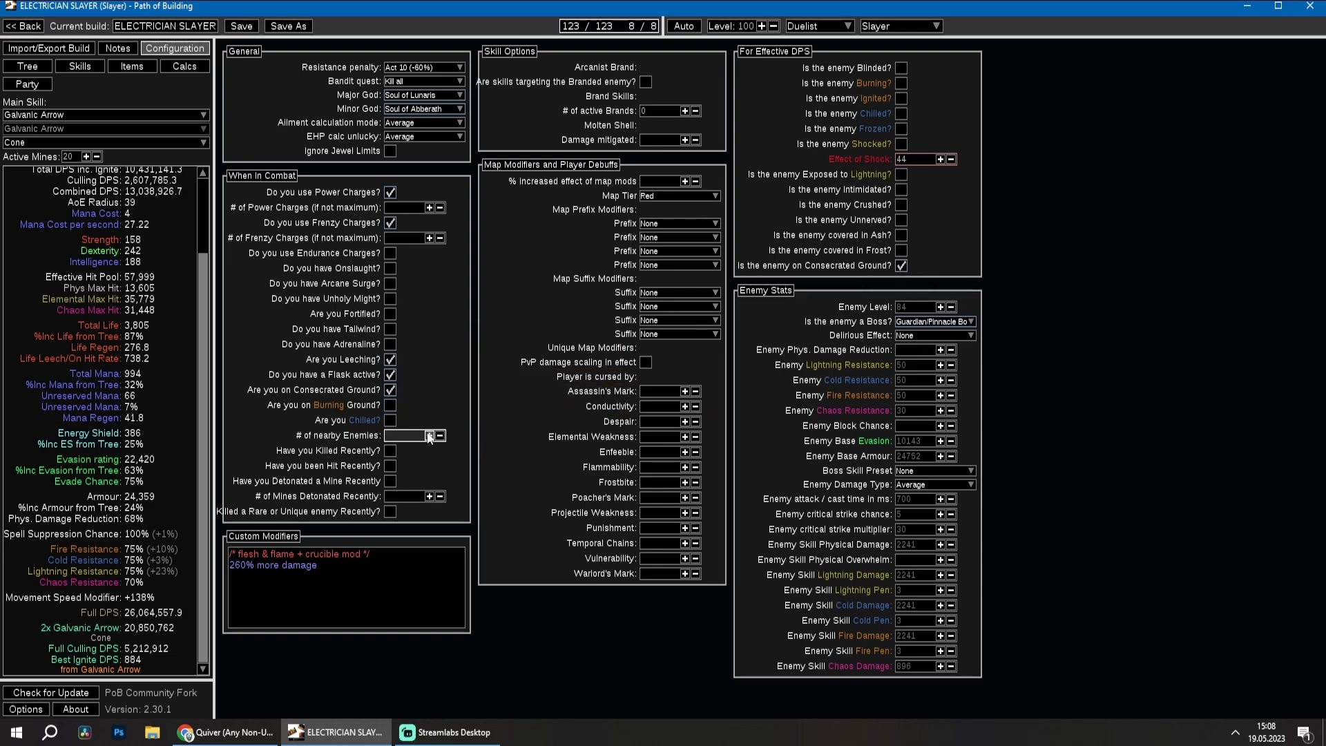
click(429, 436)
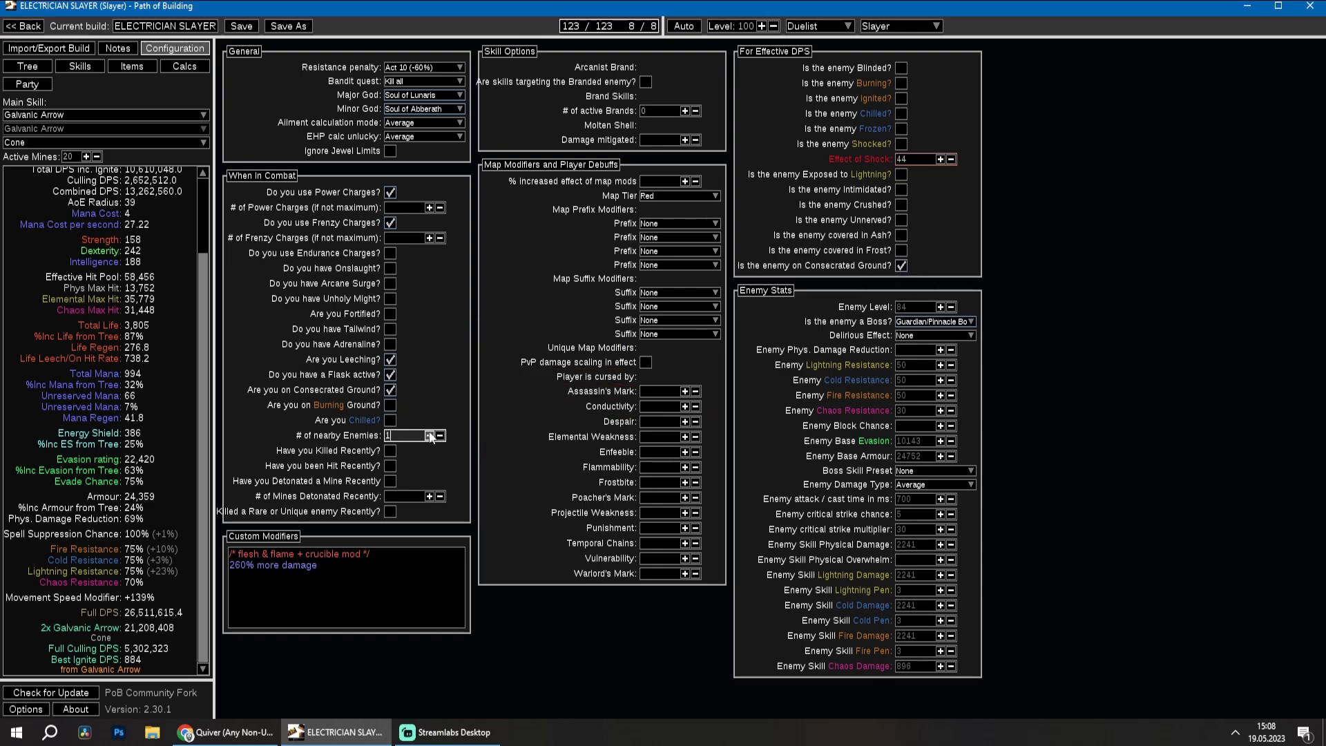
click(390, 481)
text(10)
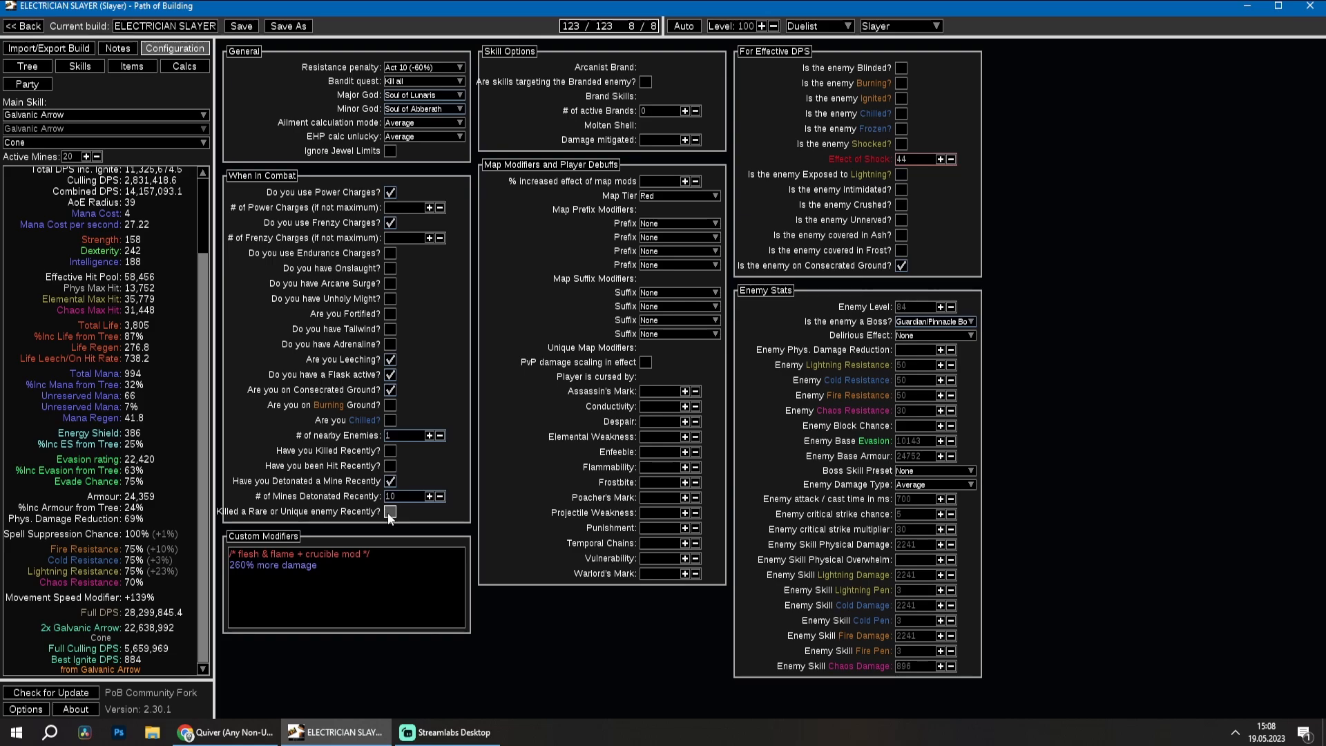
Enable skills targeting the Branded enemy with 1 active Brand, and mark the enemy as Burning, Ignited, Shocked and Exposed to Lightning.
click(645, 82)
click(685, 111)
click(900, 84)
click(901, 146)
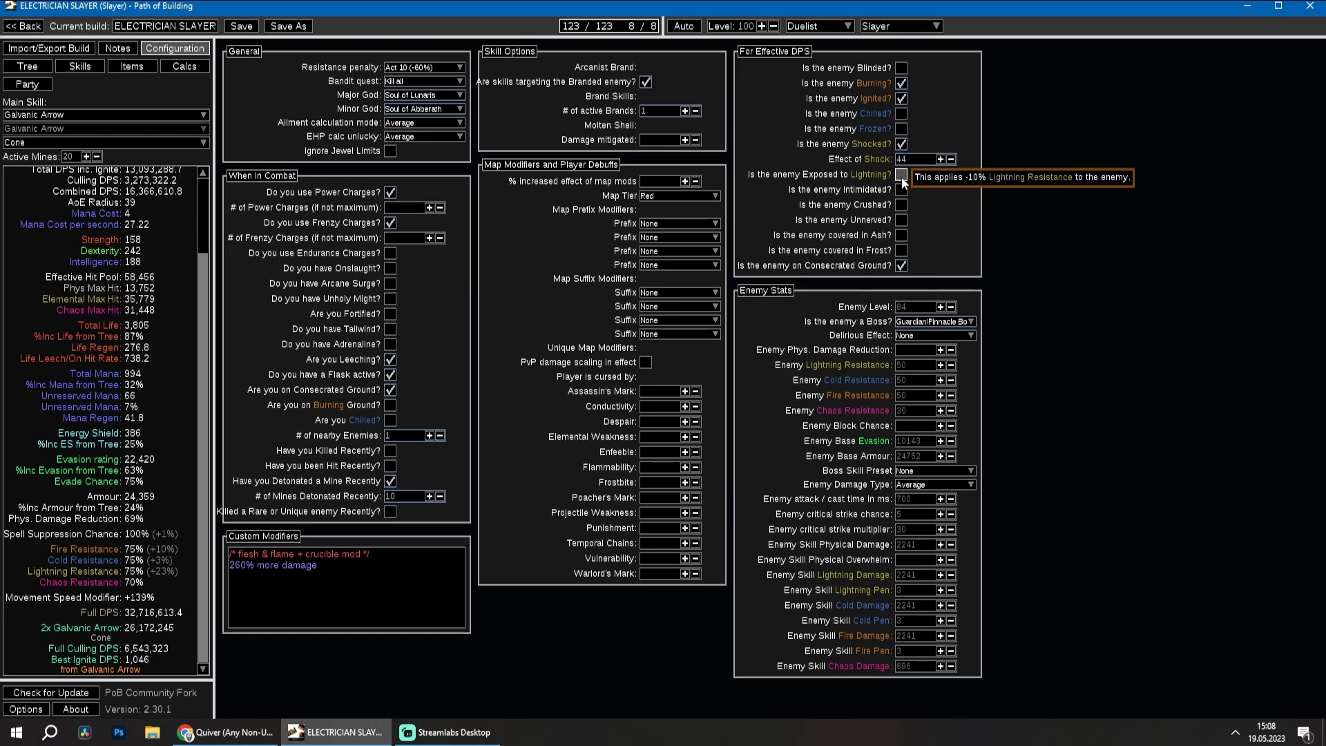
click(901, 175)
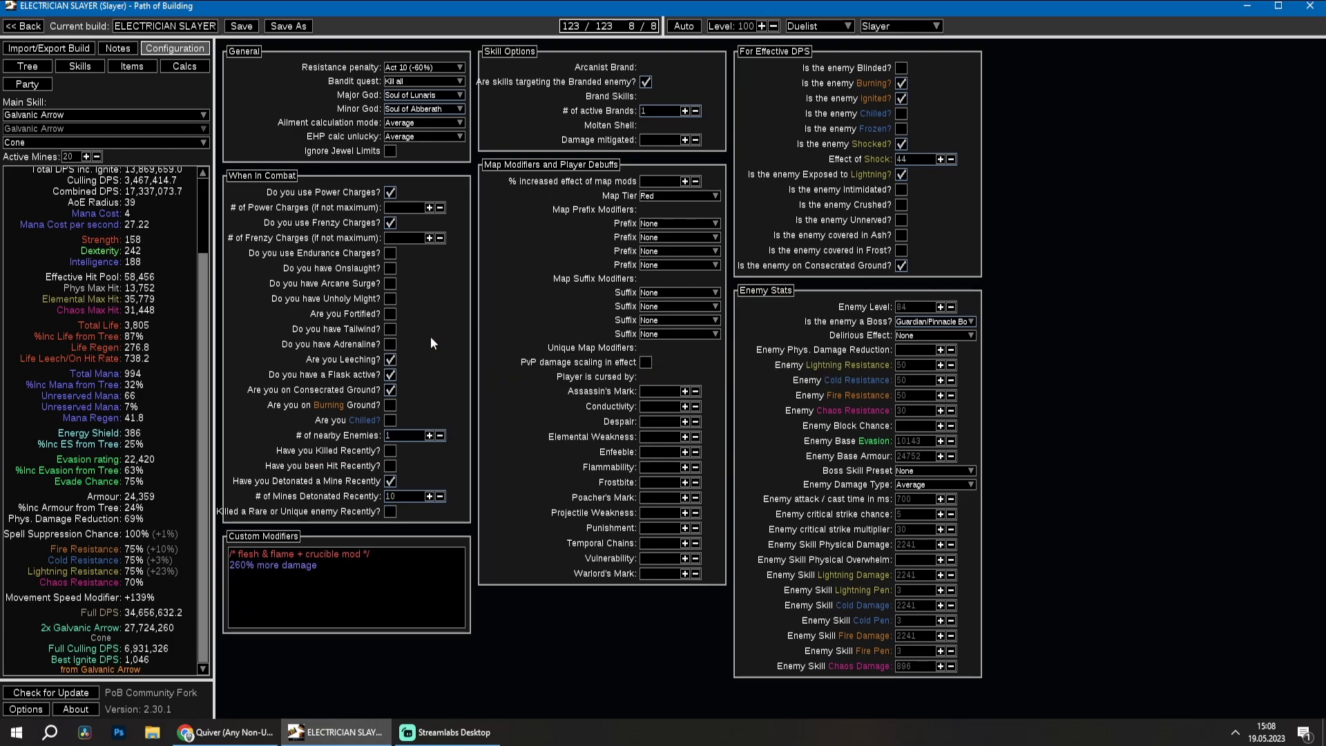
Try the enemy boss type No for comparison and restore Guardian/Pinnacle Boss.
mouse_move(923, 329)
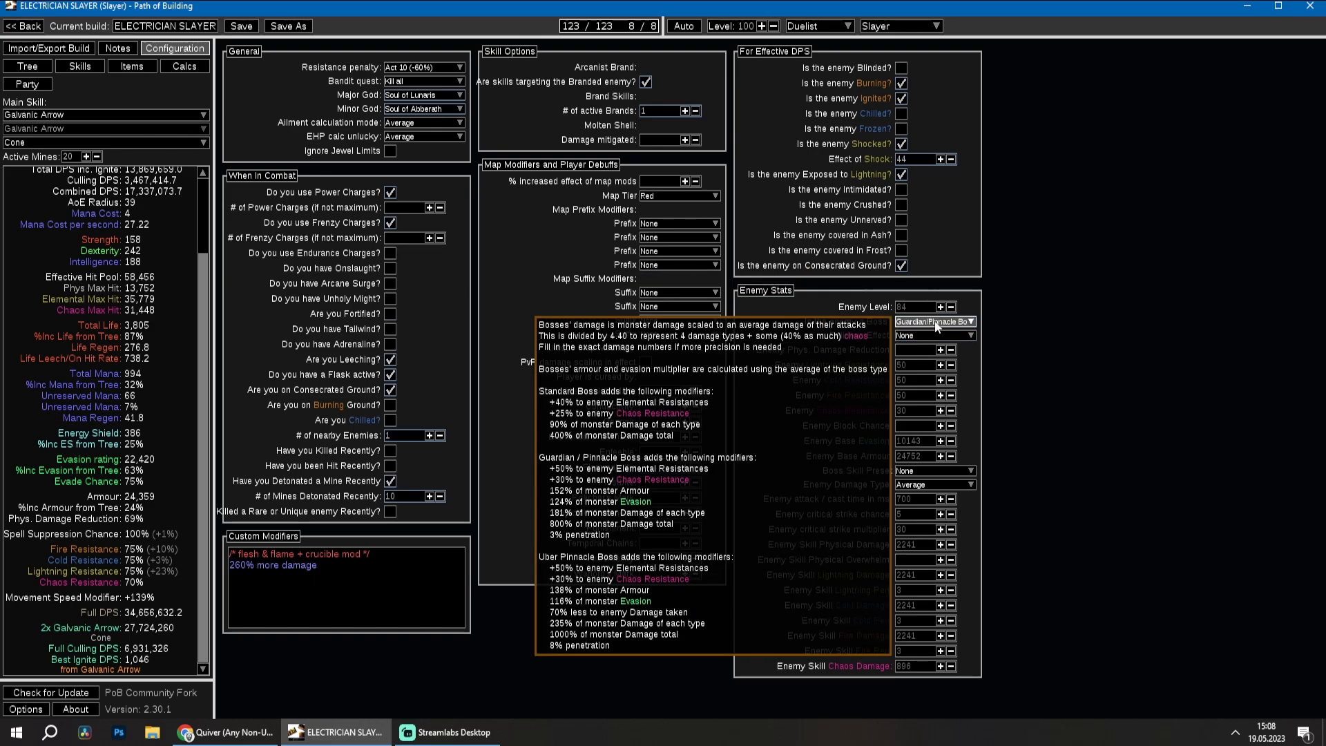
click(939, 324)
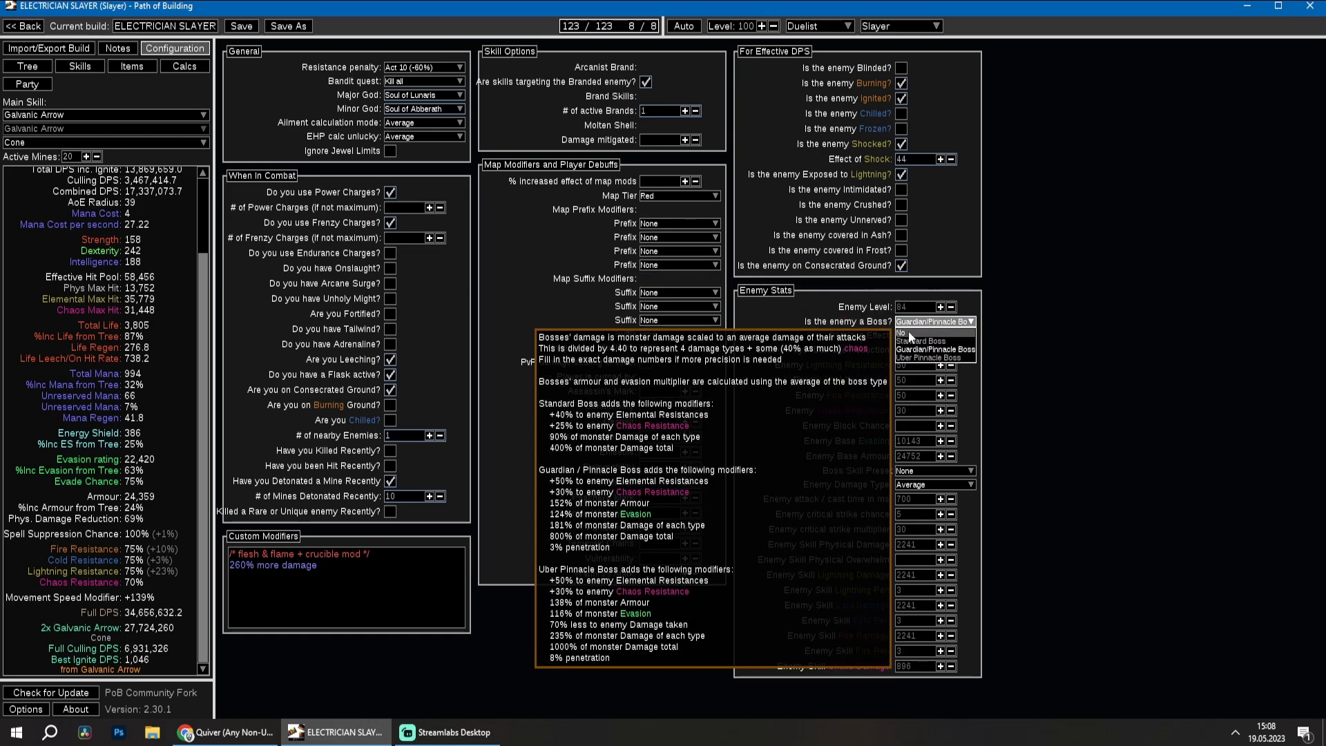
click(909, 333)
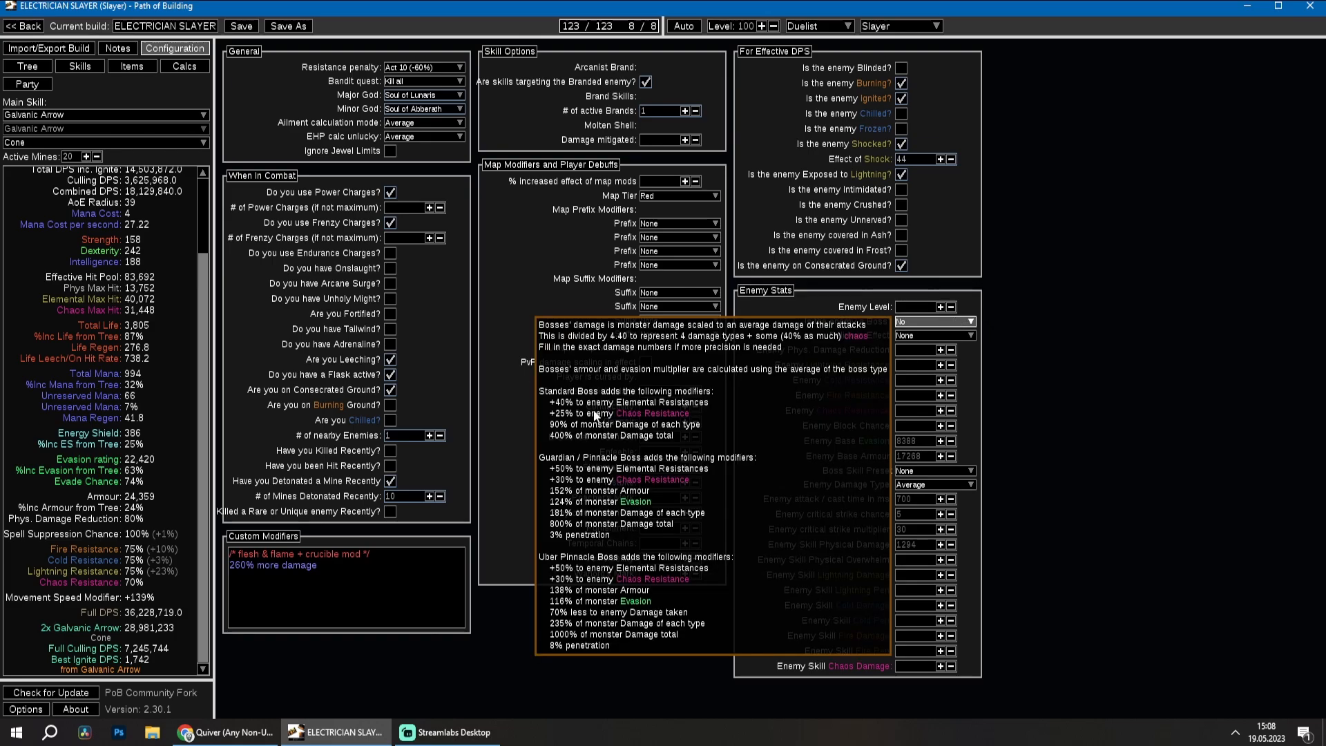
click(933, 324)
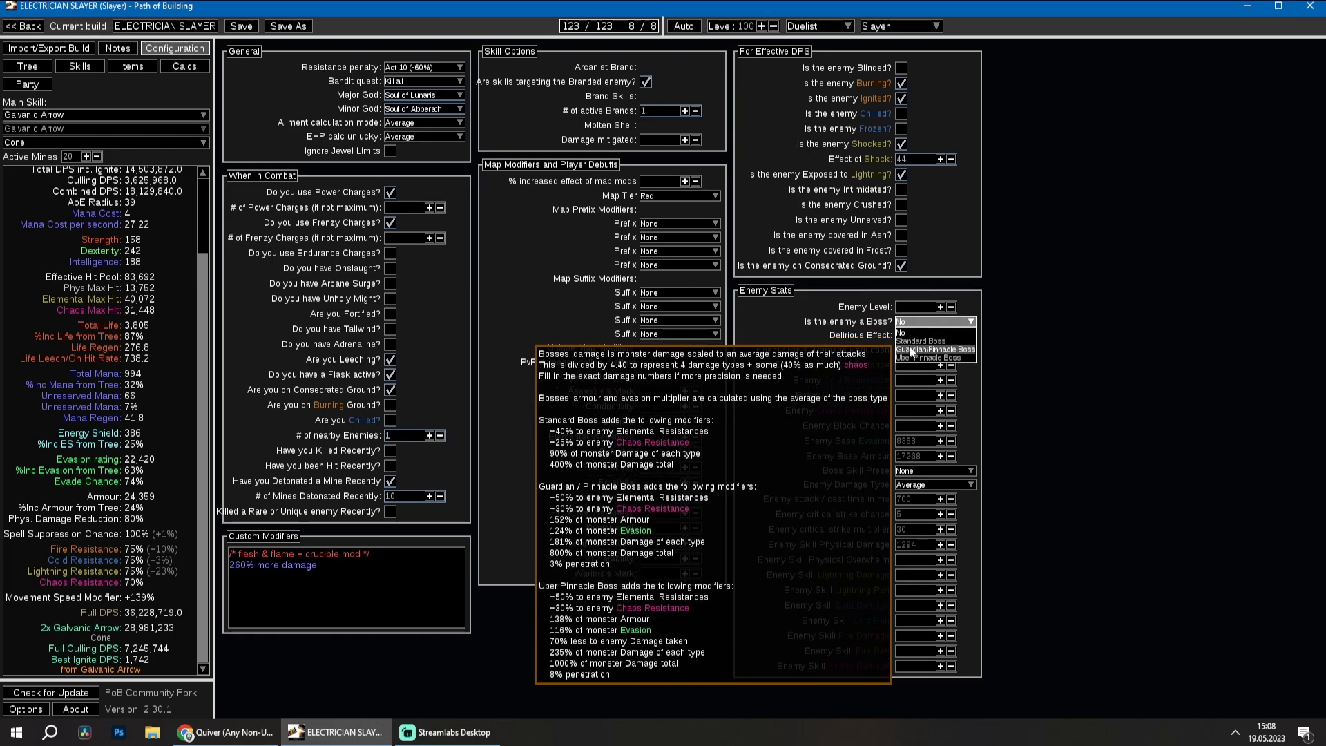
click(914, 351)
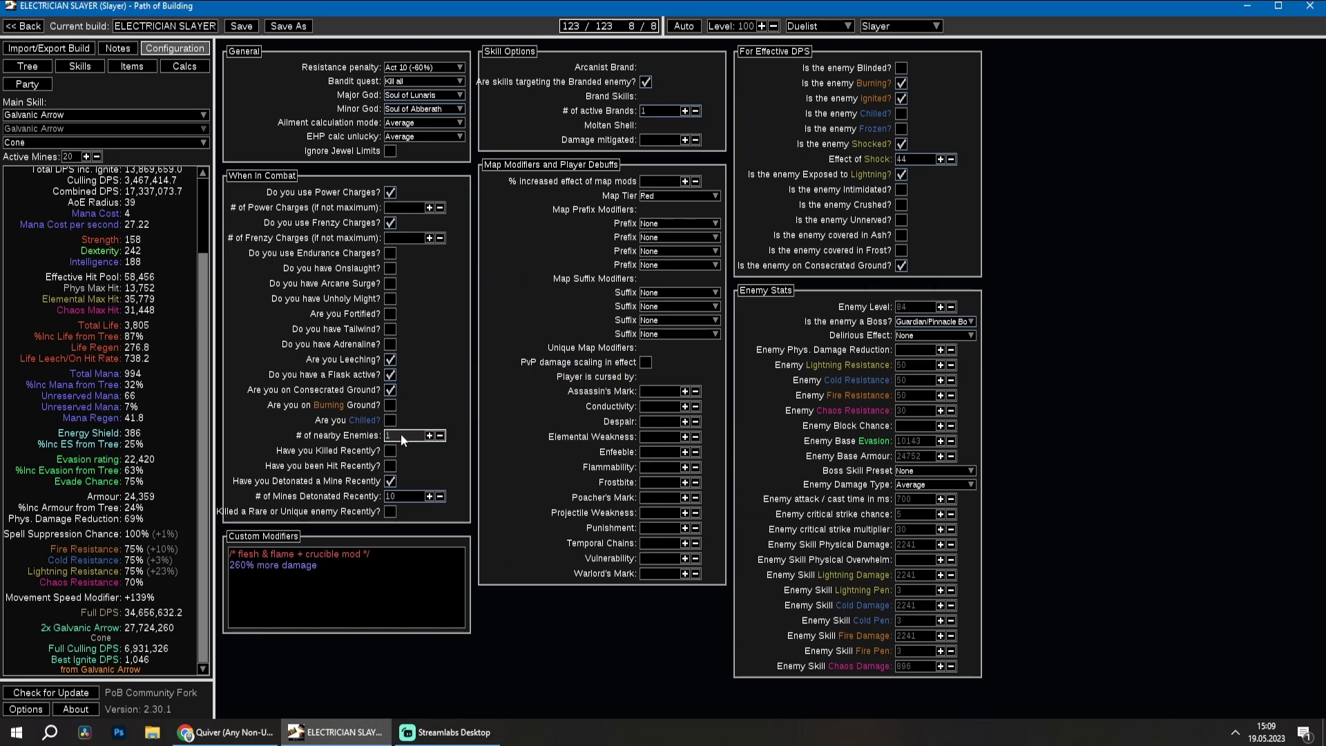
Add the line "+1000% to all elemental resistances" to the custom modifiers.
click(338, 564)
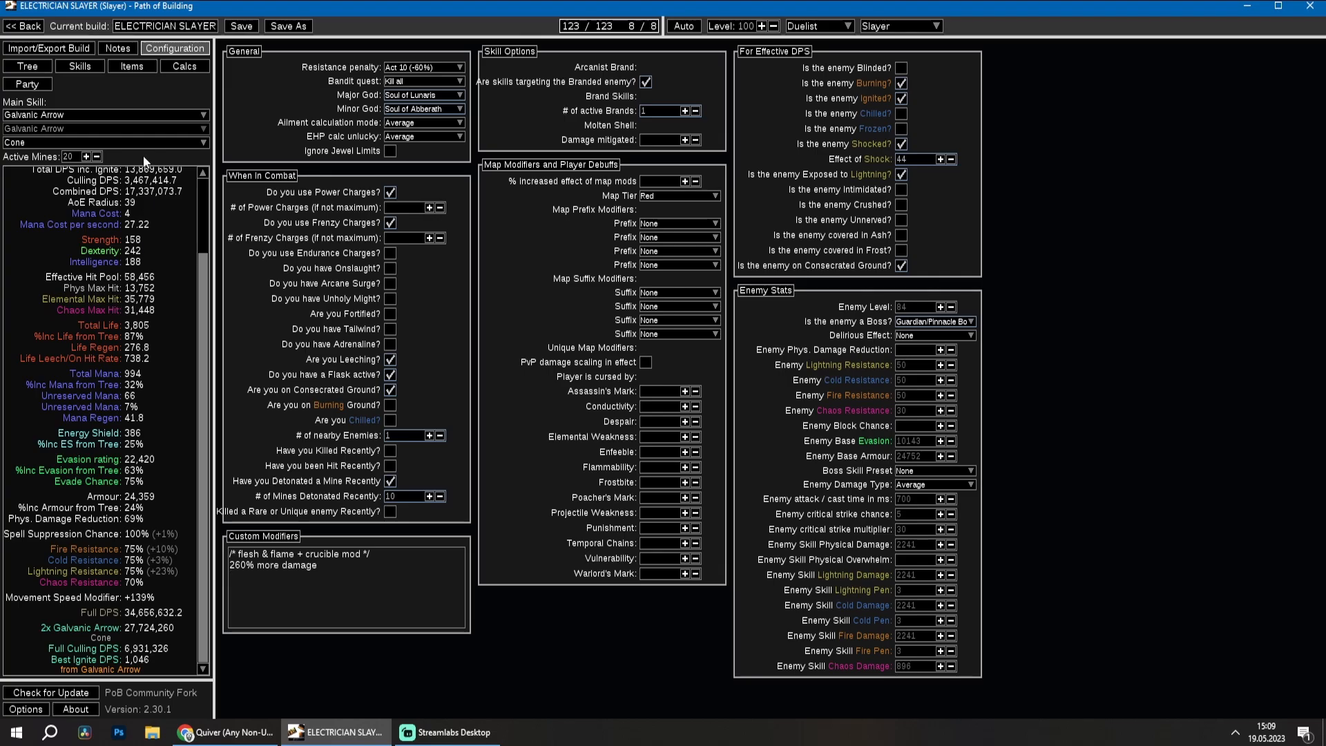
click(129, 69)
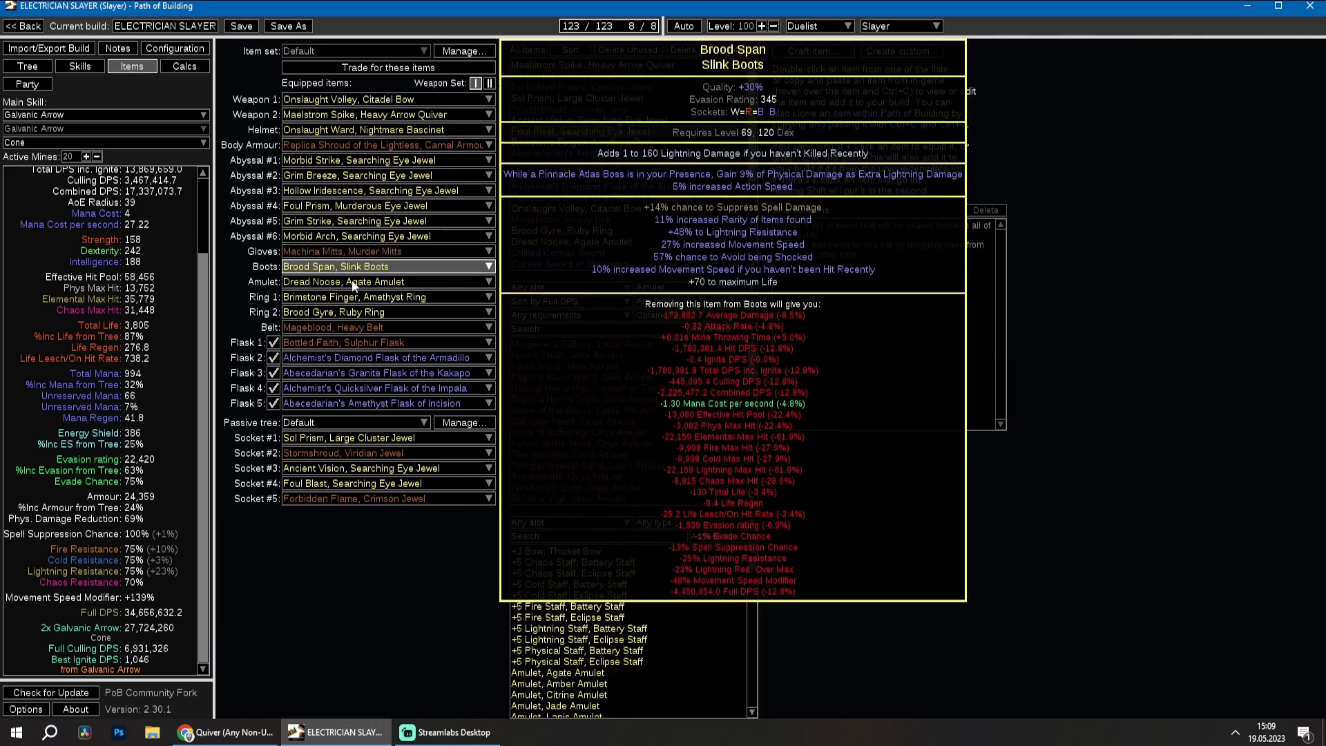
click(185, 67)
click(175, 48)
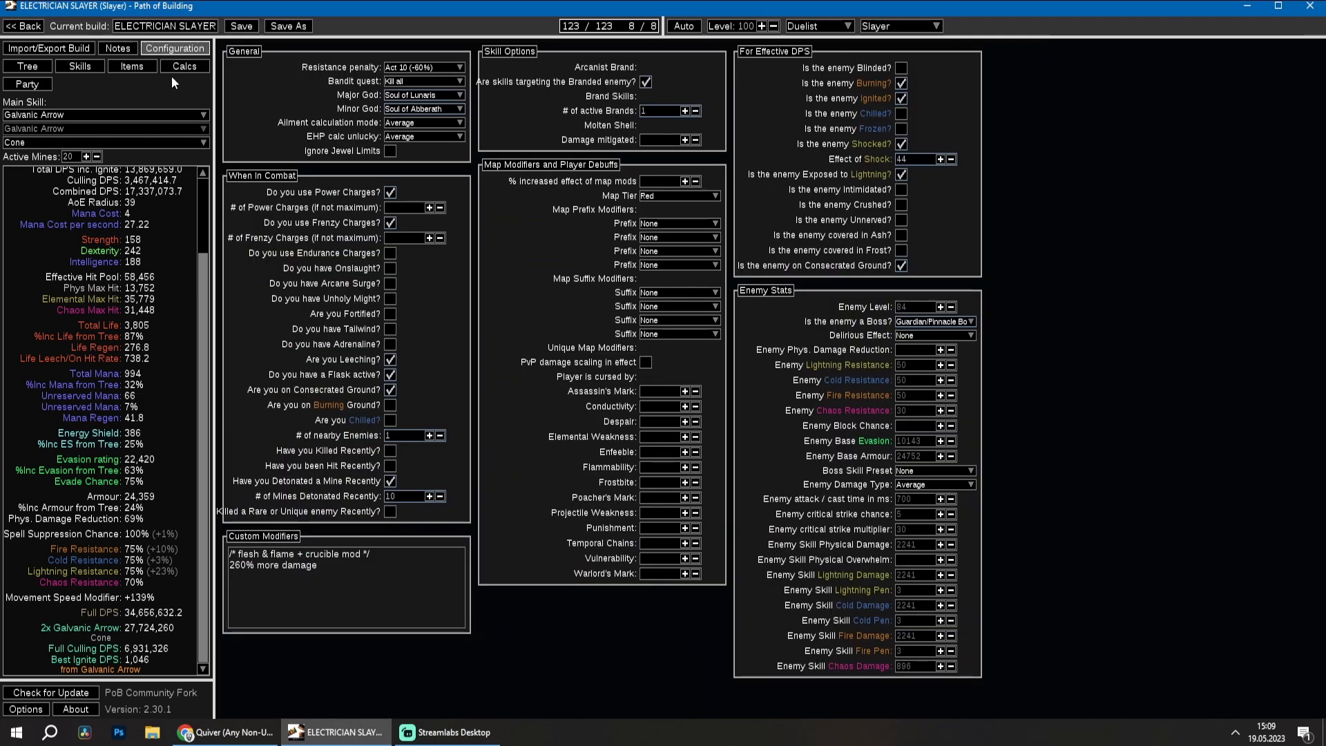
key(Return)
text(+1000% to all elemental )
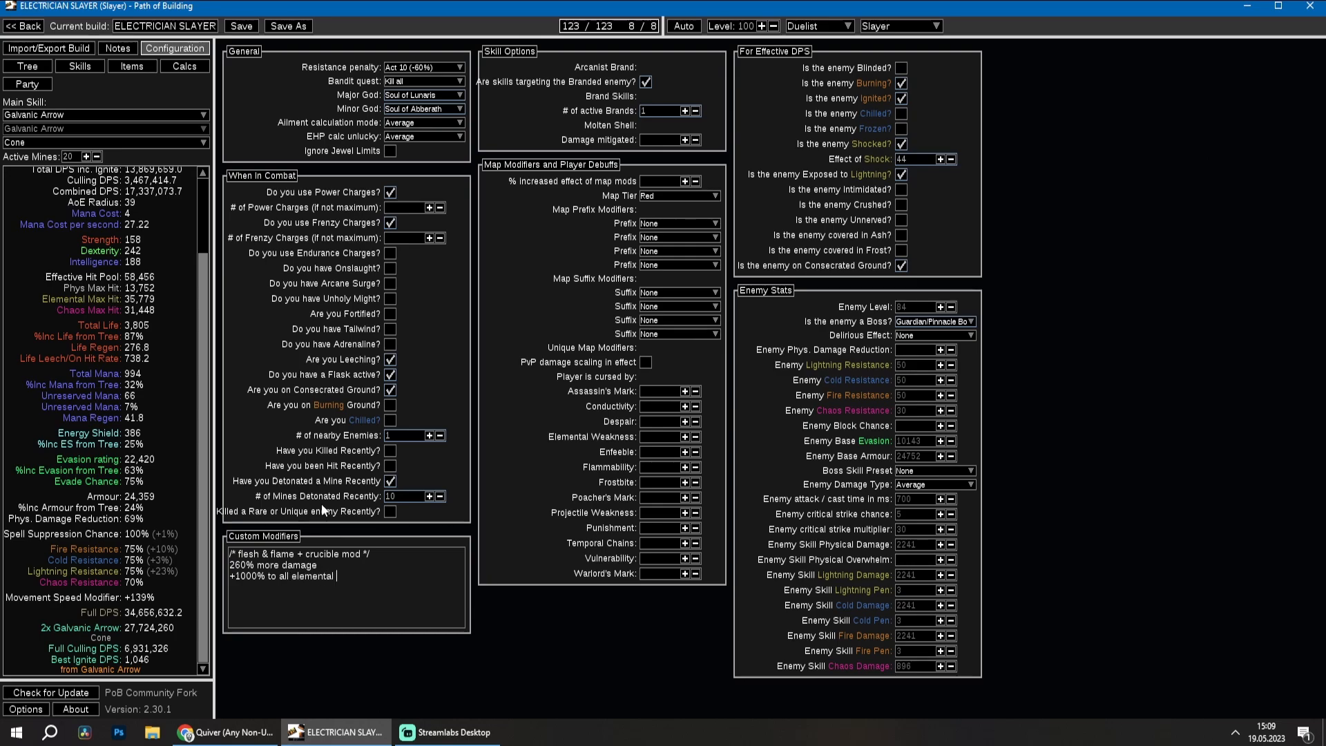
text(resistances)
Try disabling the elemental resistances modifier with a leading slash, and delete that line.
click(230, 576)
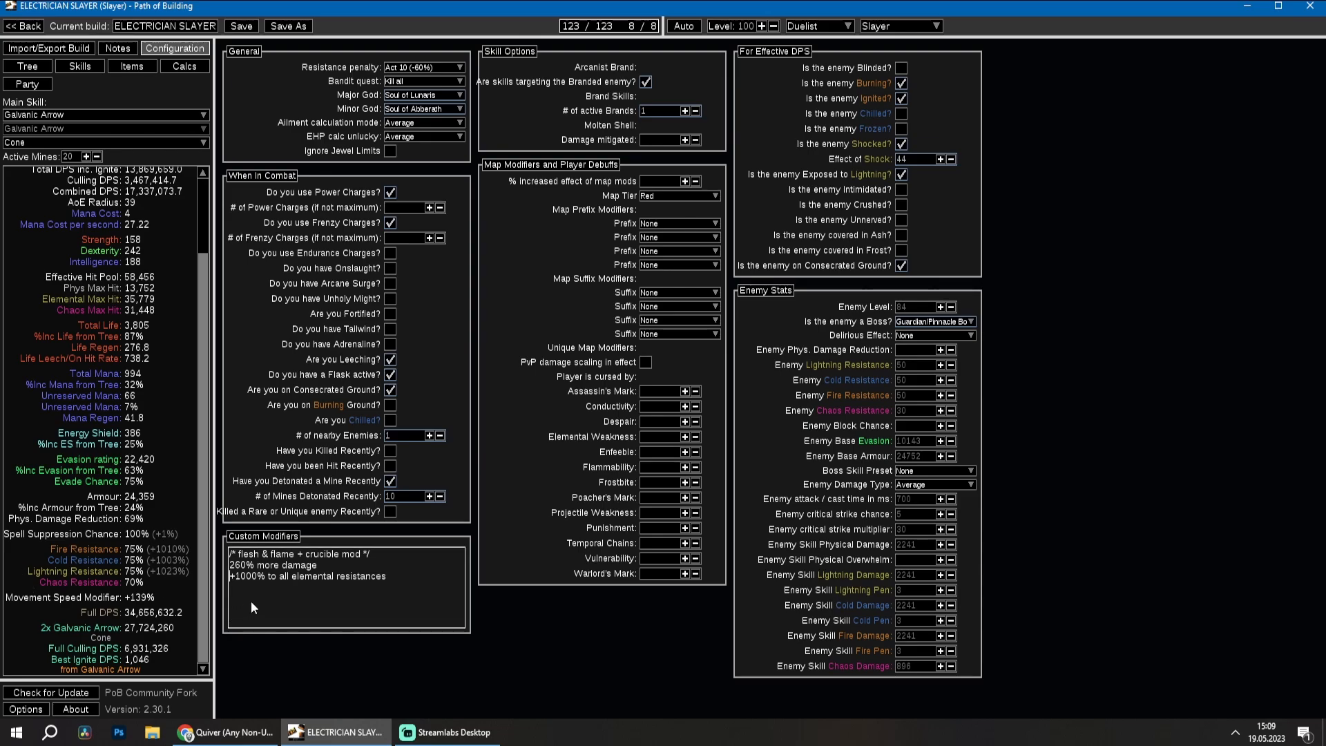
text(/)
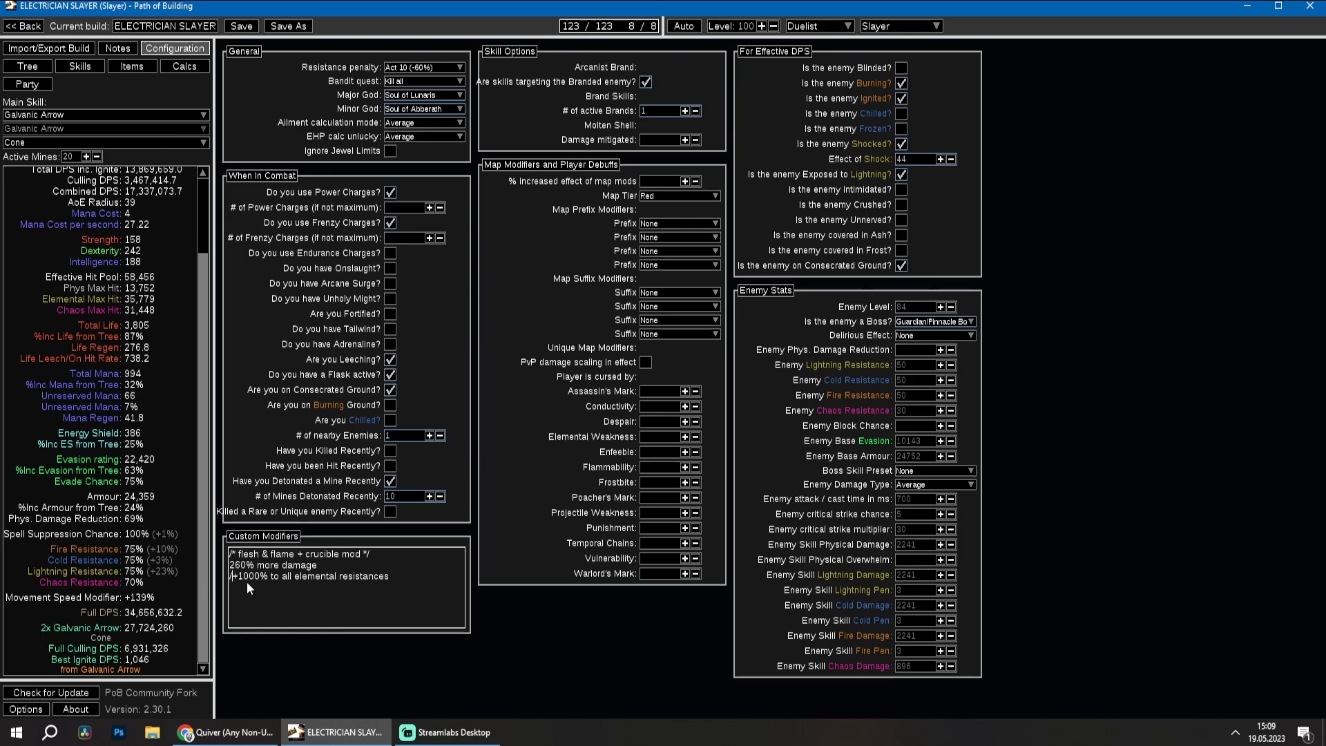
key(BackSpace)
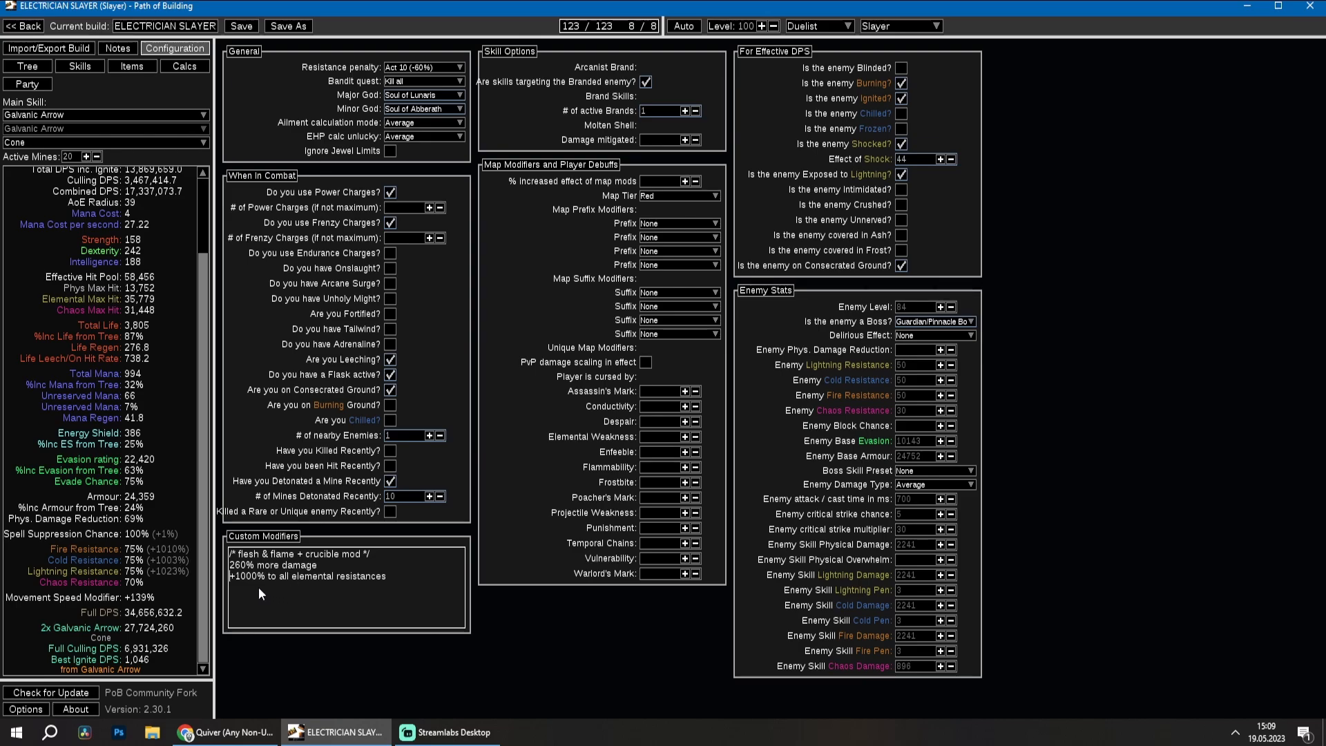
text(/)
drag(413, 583, 220, 582)
key(BackSpace)
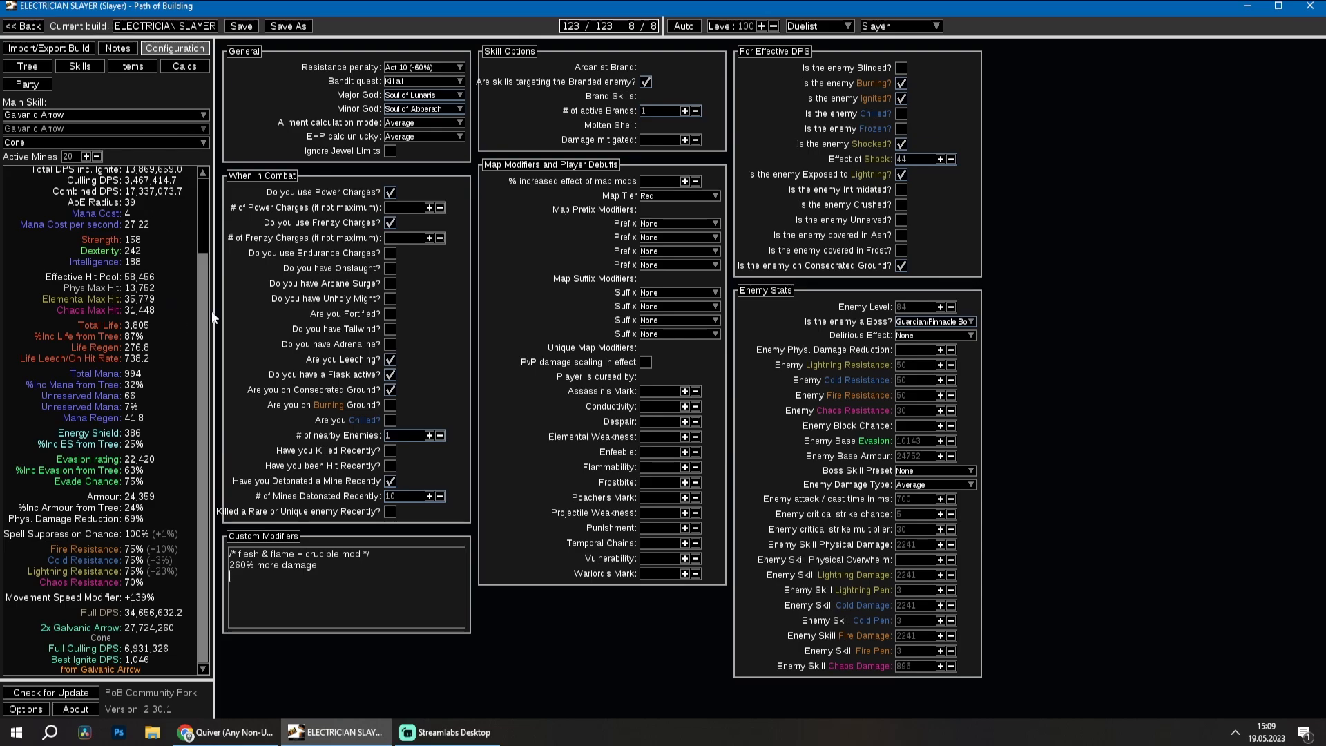
Add the custom modifier "+10000 critical strike multiplier" and reduce its value to +100.
text(+10000 critical strike multiplier)
scroll(211, 304, up, 3)
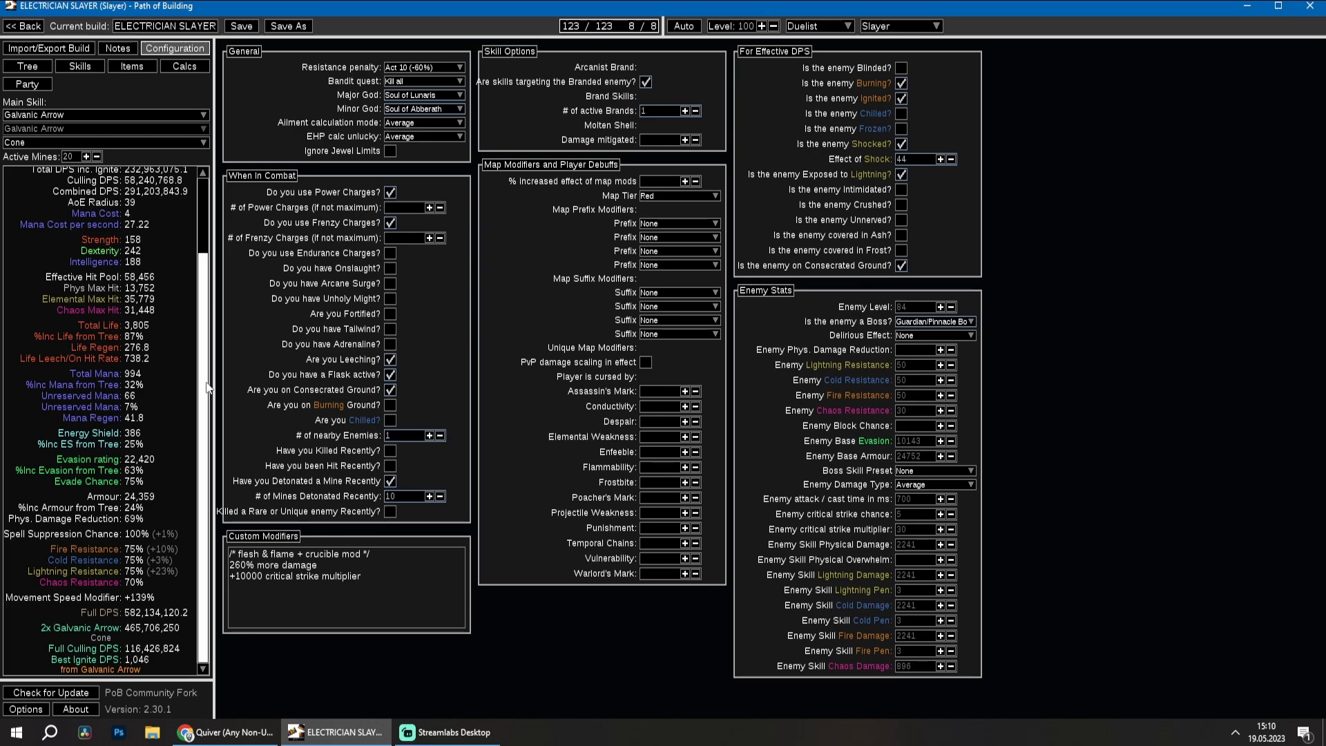
scroll(210, 290, down, 3)
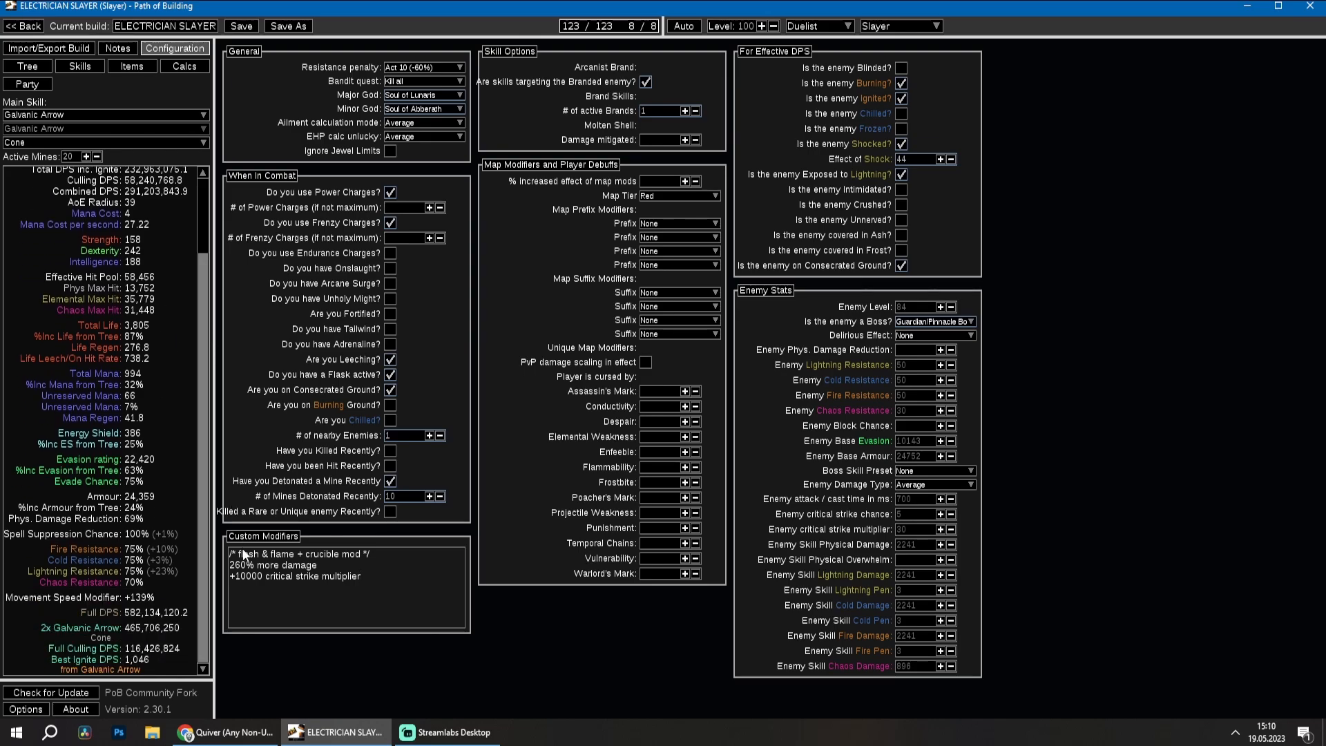
click(254, 577)
key(BackSpace)
key(BackSpace)
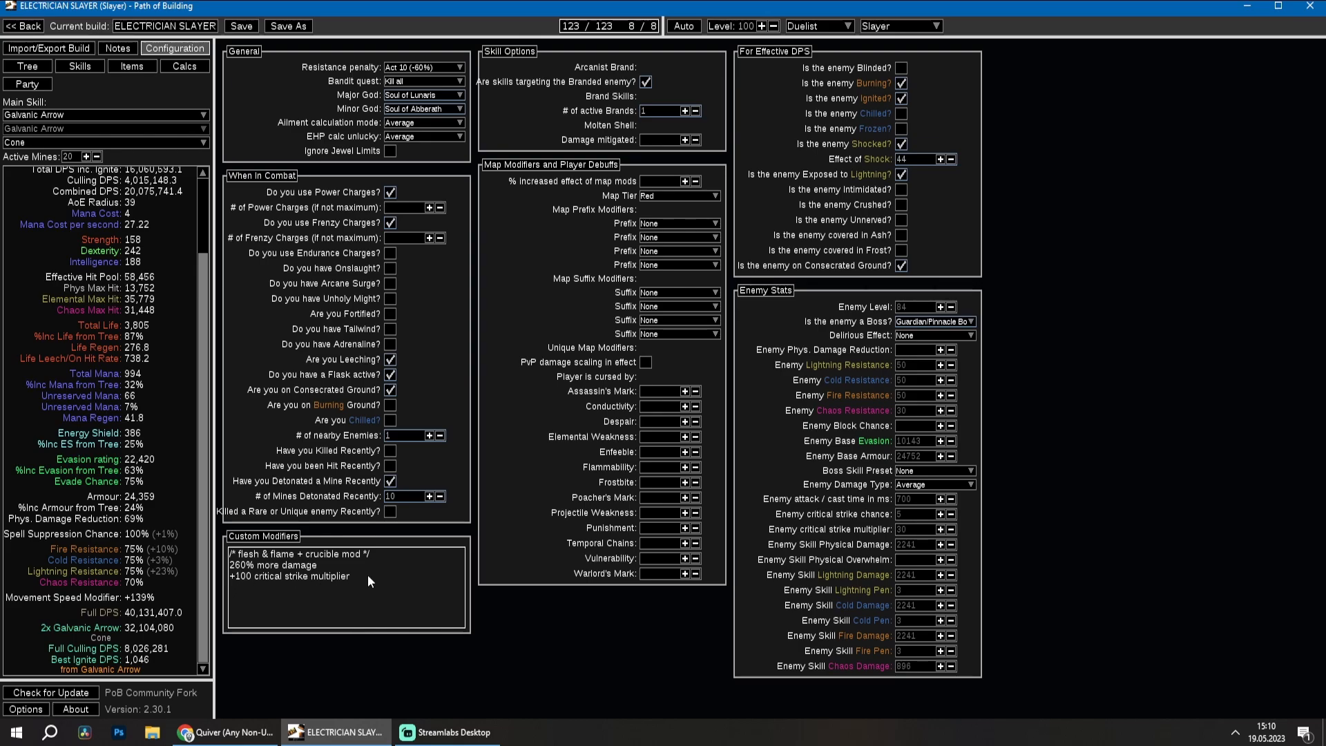
Disable the critical strike multiplier modifier with a leading slash, and delete its line.
click(232, 576)
text(?)
key(BackSpace)
text(/)
drag(384, 580, 217, 581)
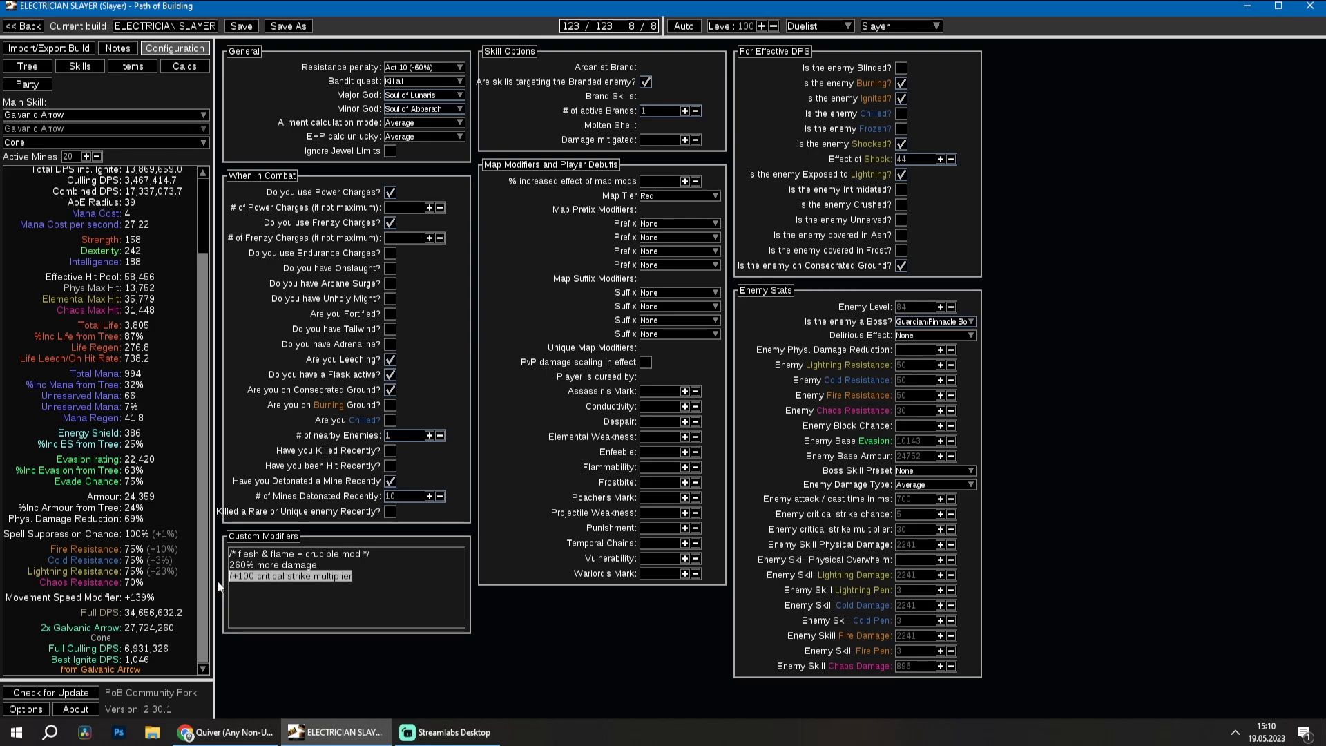
key(BackSpace)
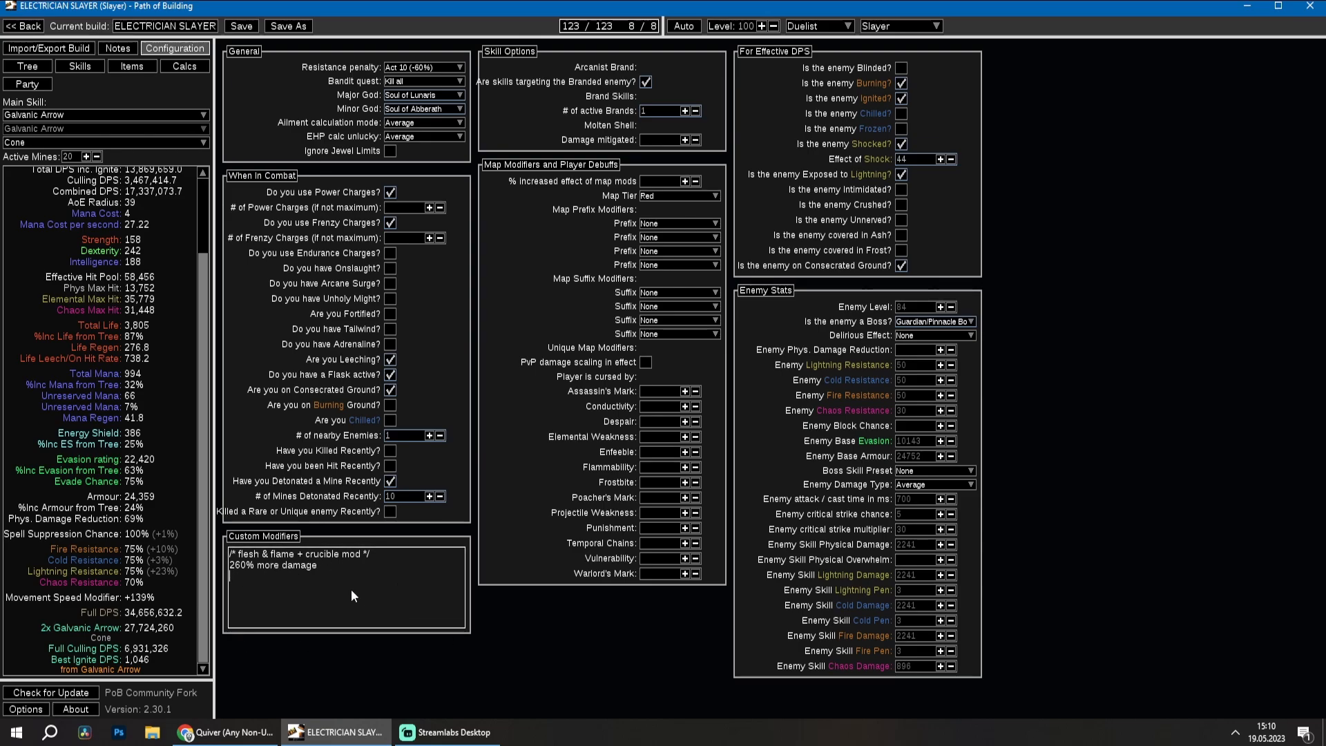
Look through the build's calculations, items, skills and configuration, ending with an overview of the passive tree.
click(182, 67)
click(132, 67)
click(165, 68)
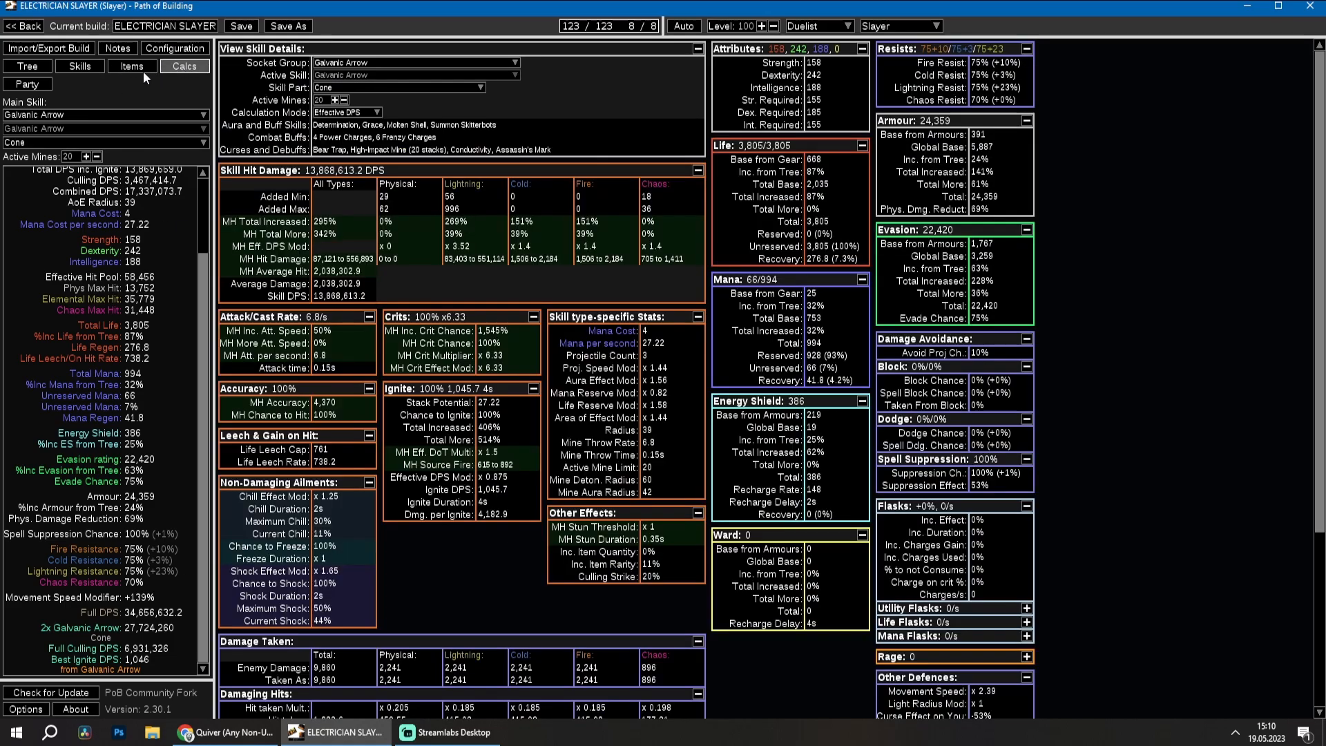
click(118, 71)
click(72, 68)
click(29, 71)
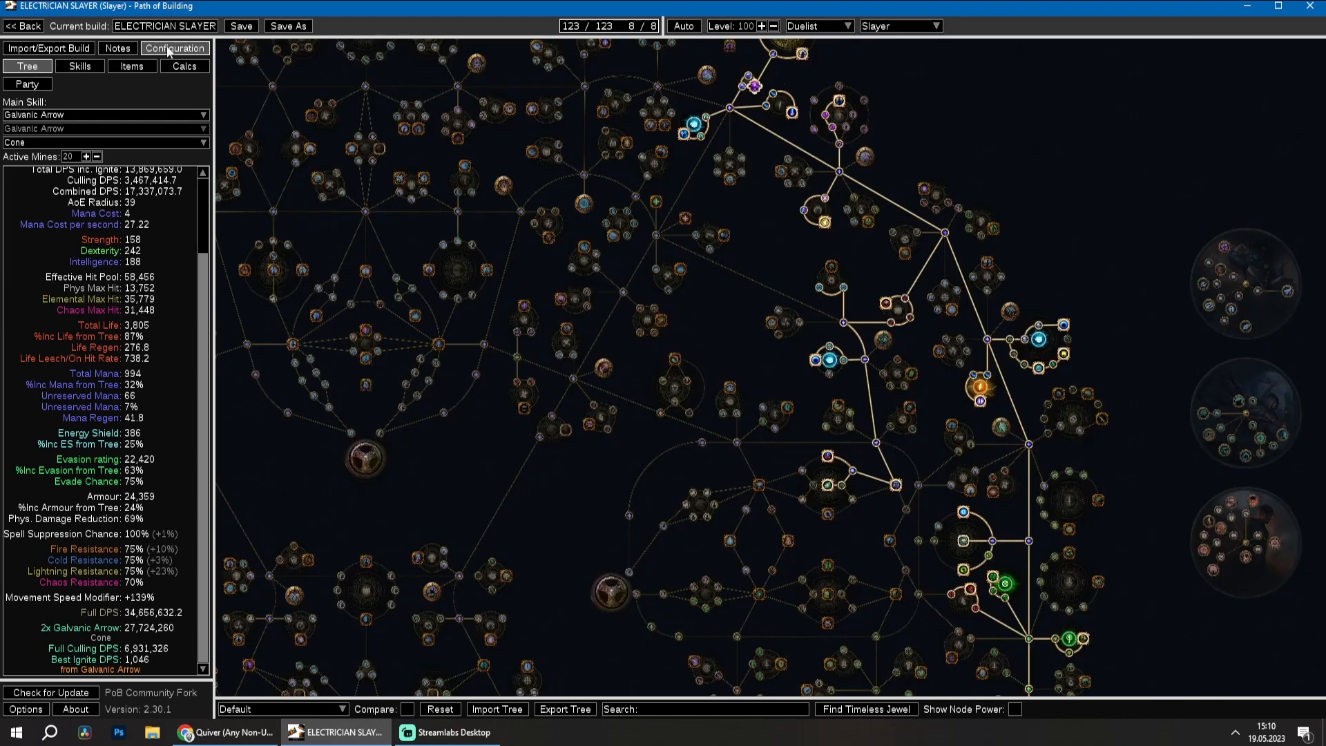
click(169, 49)
click(47, 66)
scroll(552, 442, down, 4)
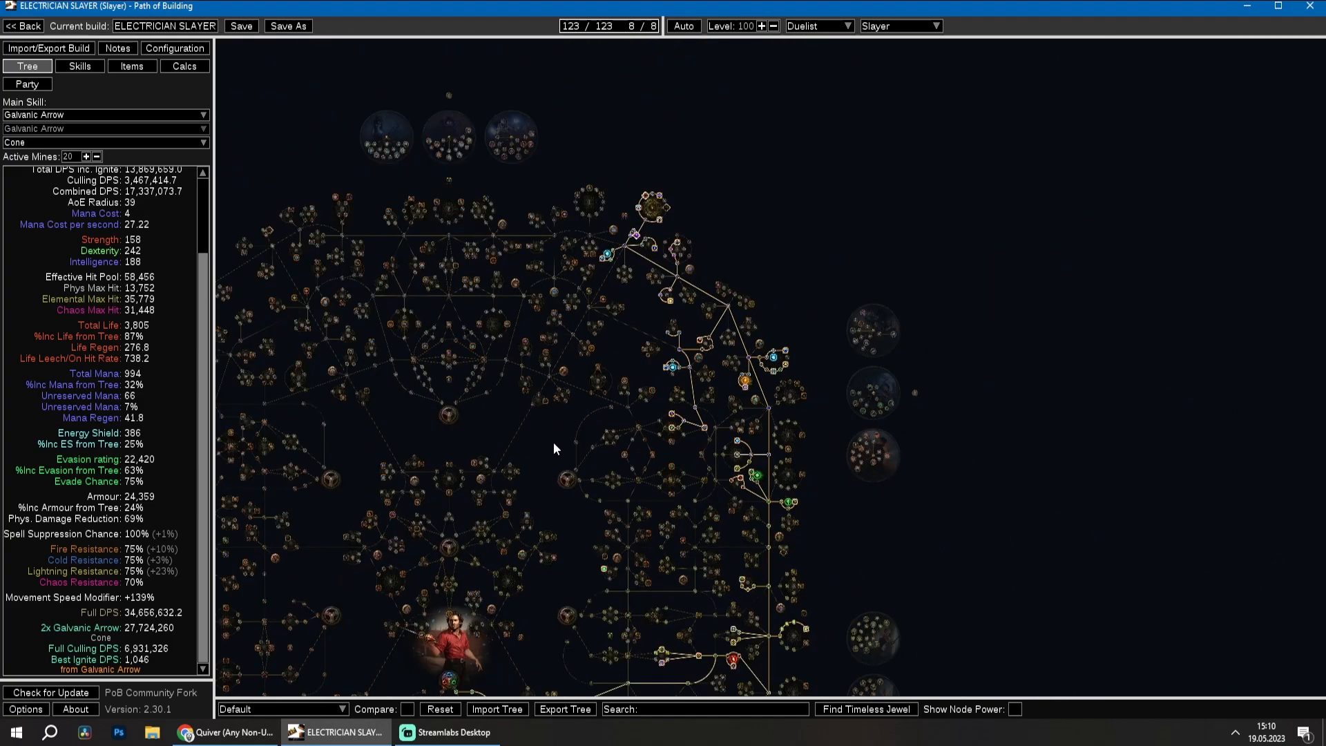